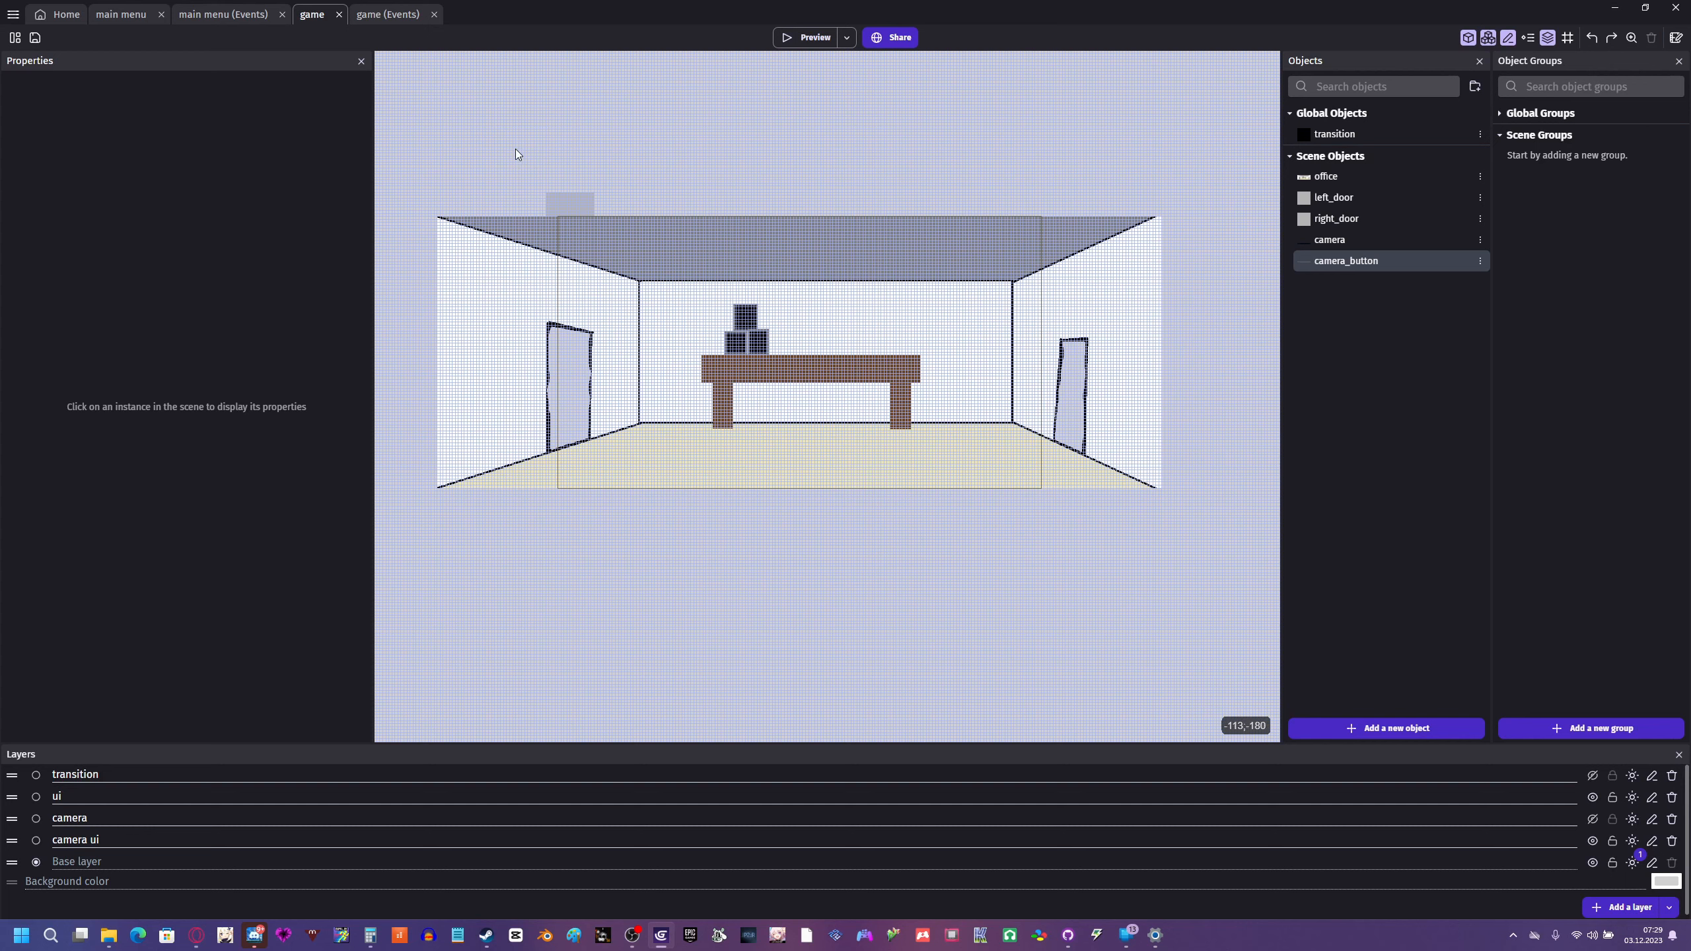
- Run a preview of the game to check how the office view behaves, and close it
drag(443, 200, 573, 200)
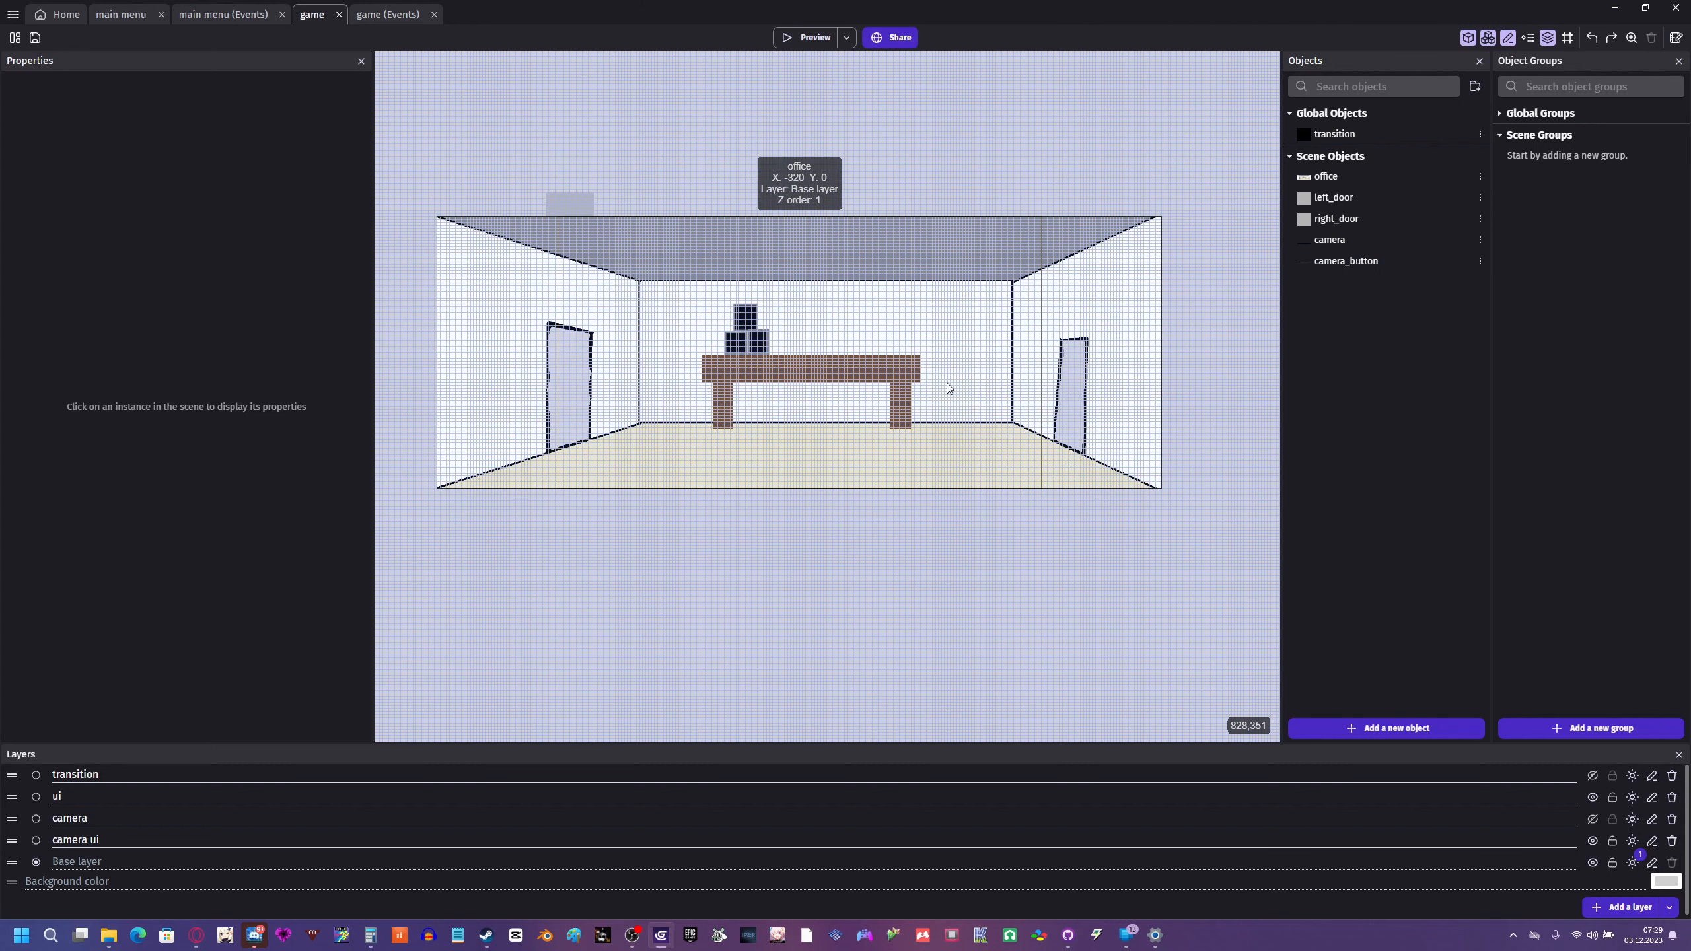
click(805, 37)
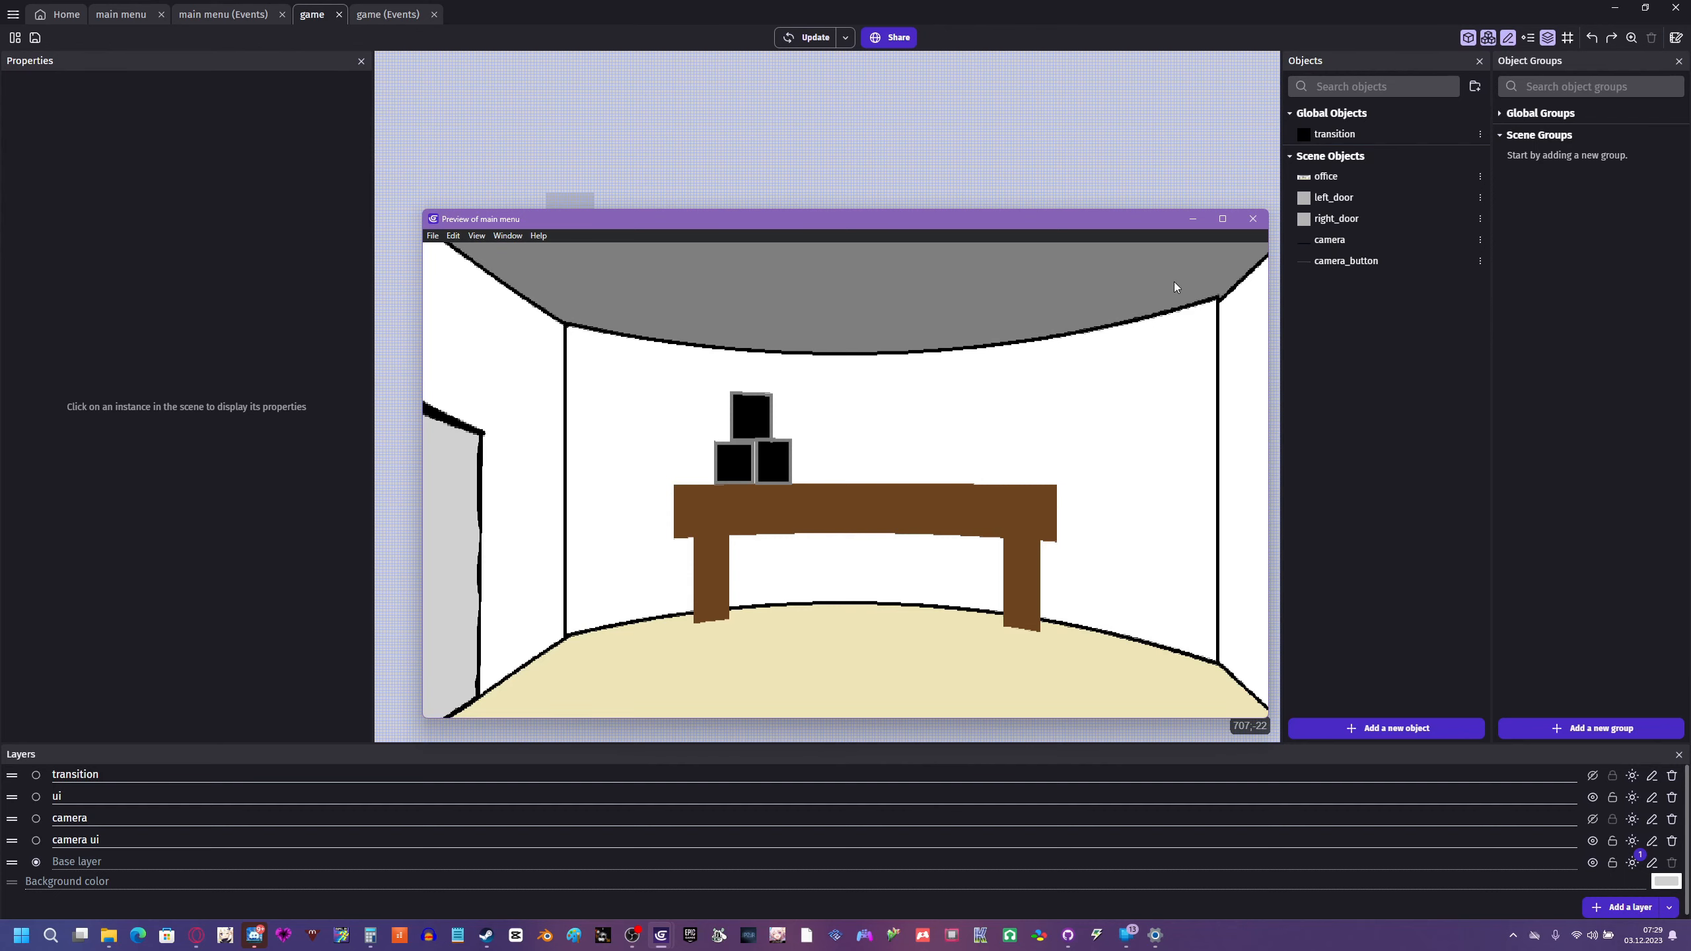
click(1251, 219)
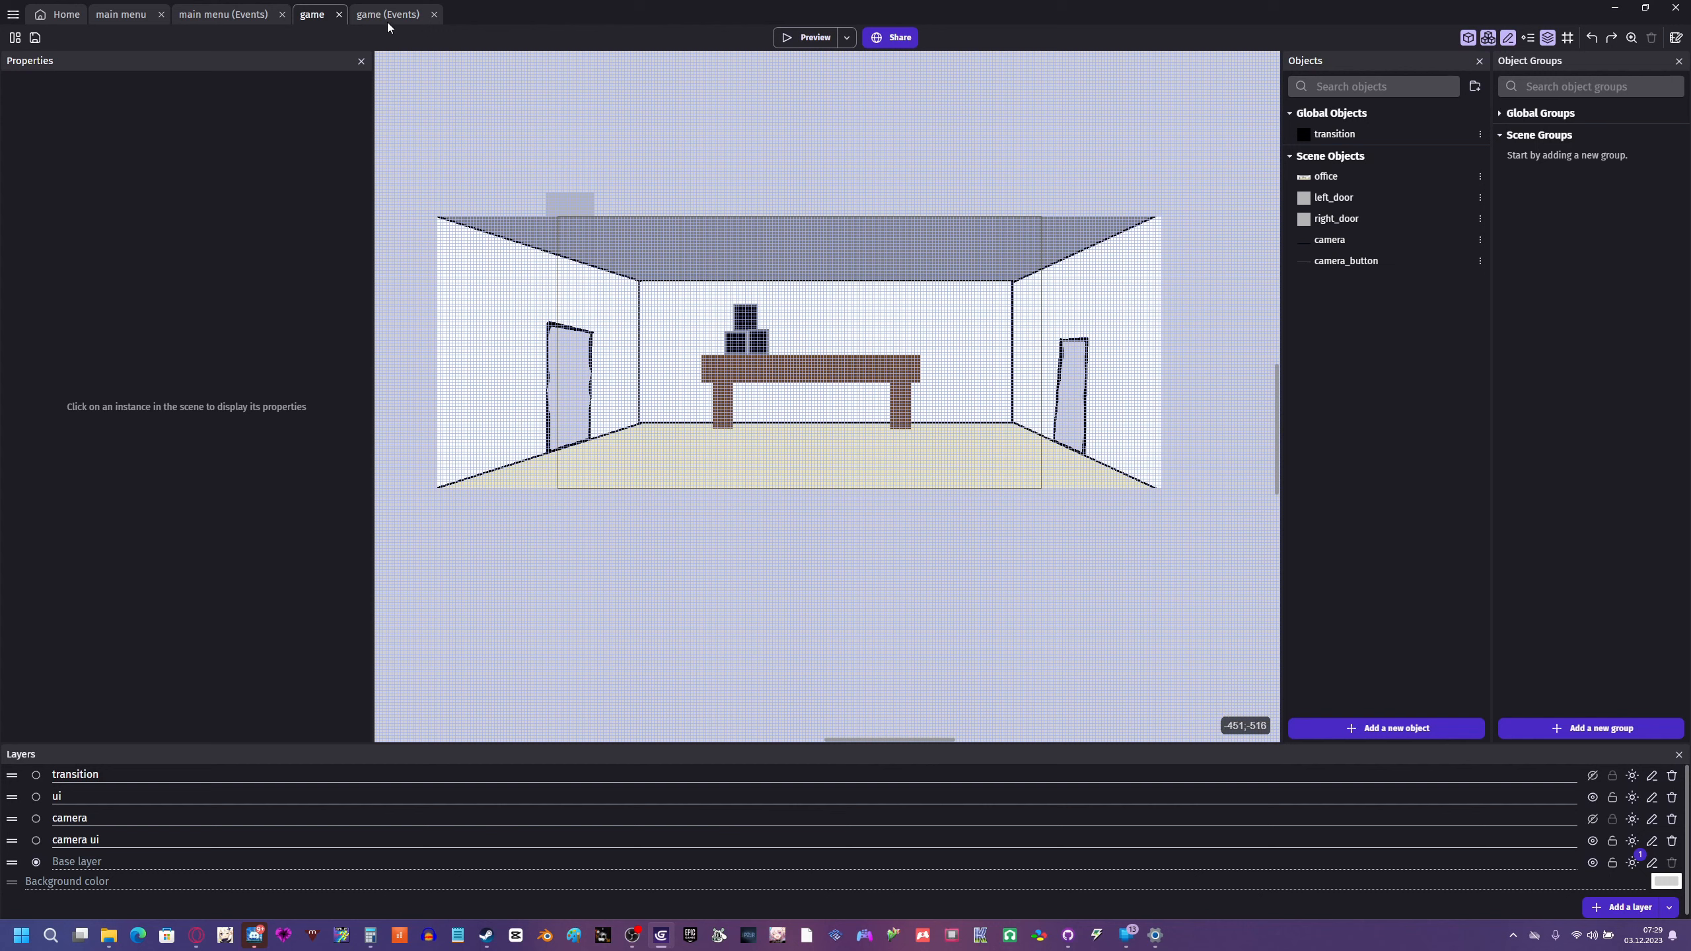
- Add a new layer to the game scene and name it cursor
click(1624, 906)
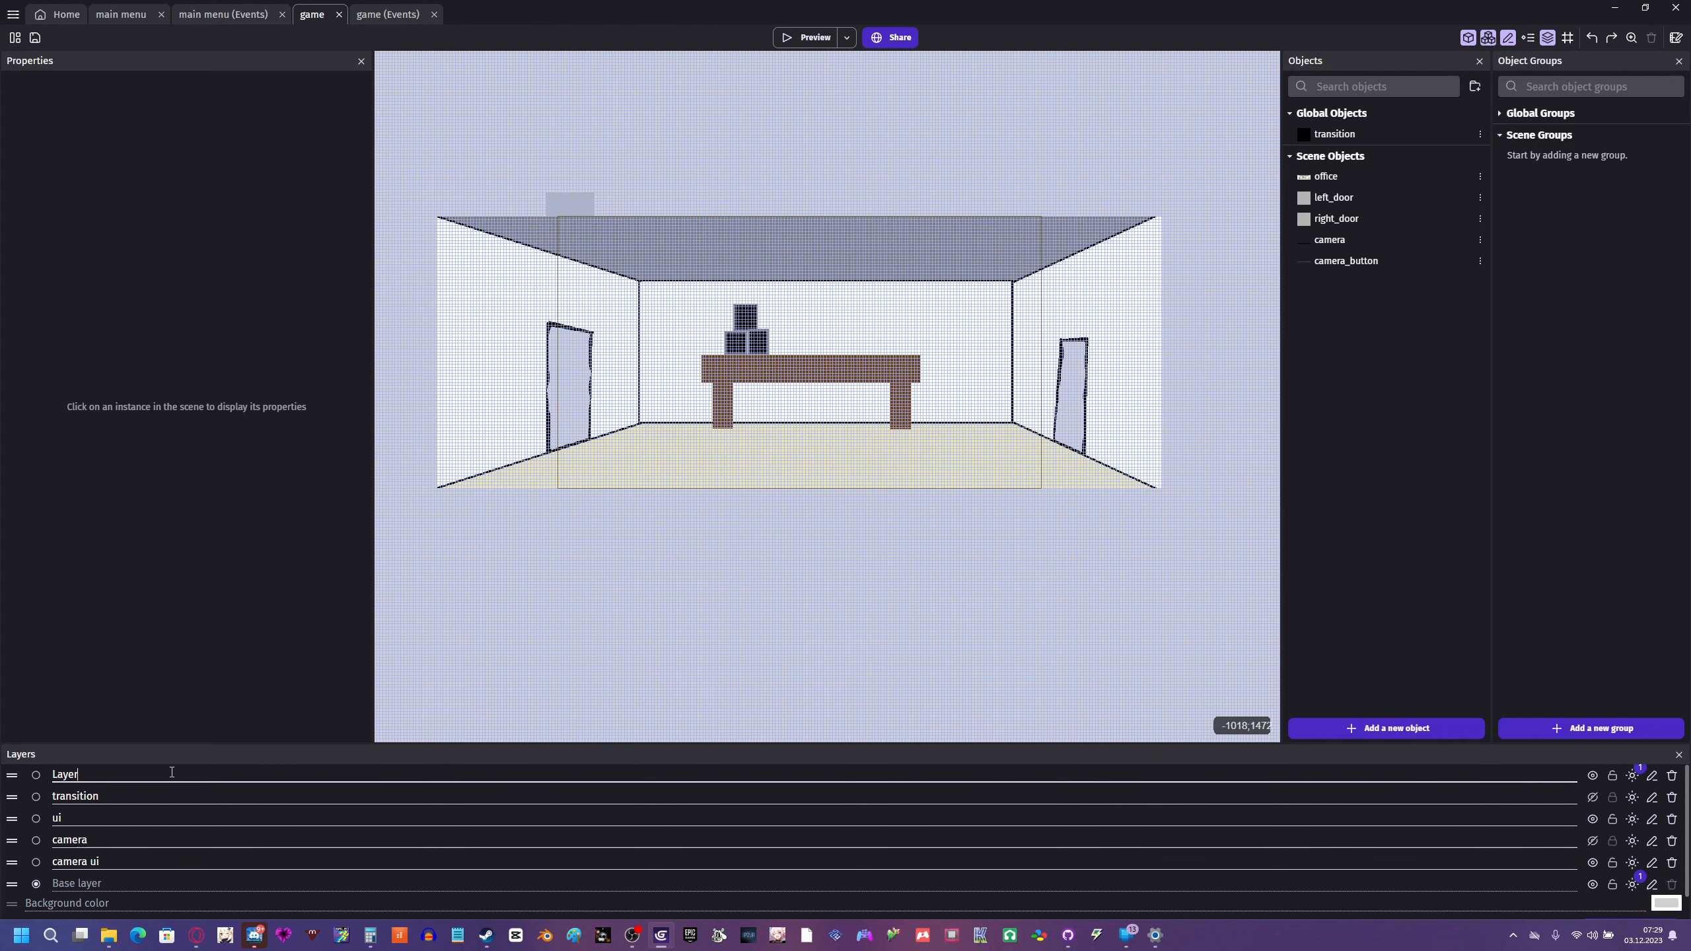
double_click(195, 774)
text(cursor)
click(285, 690)
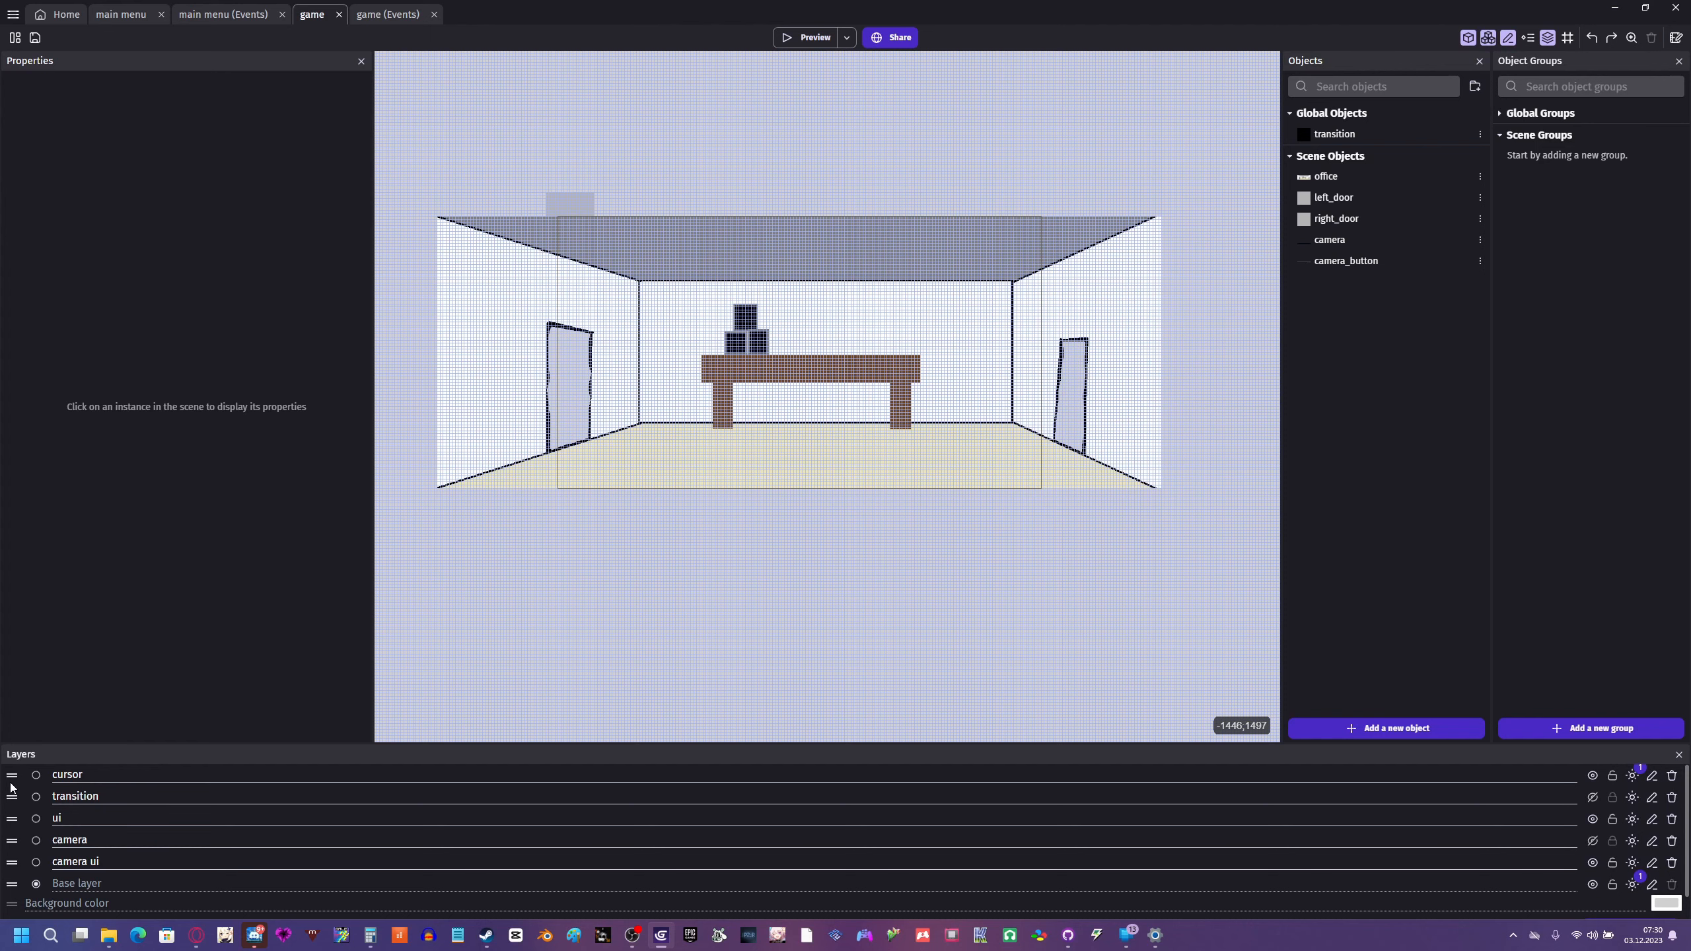
- Add a Camera center X position action to the scrolling event in the game scene's events
click(370, 16)
click(636, 122)
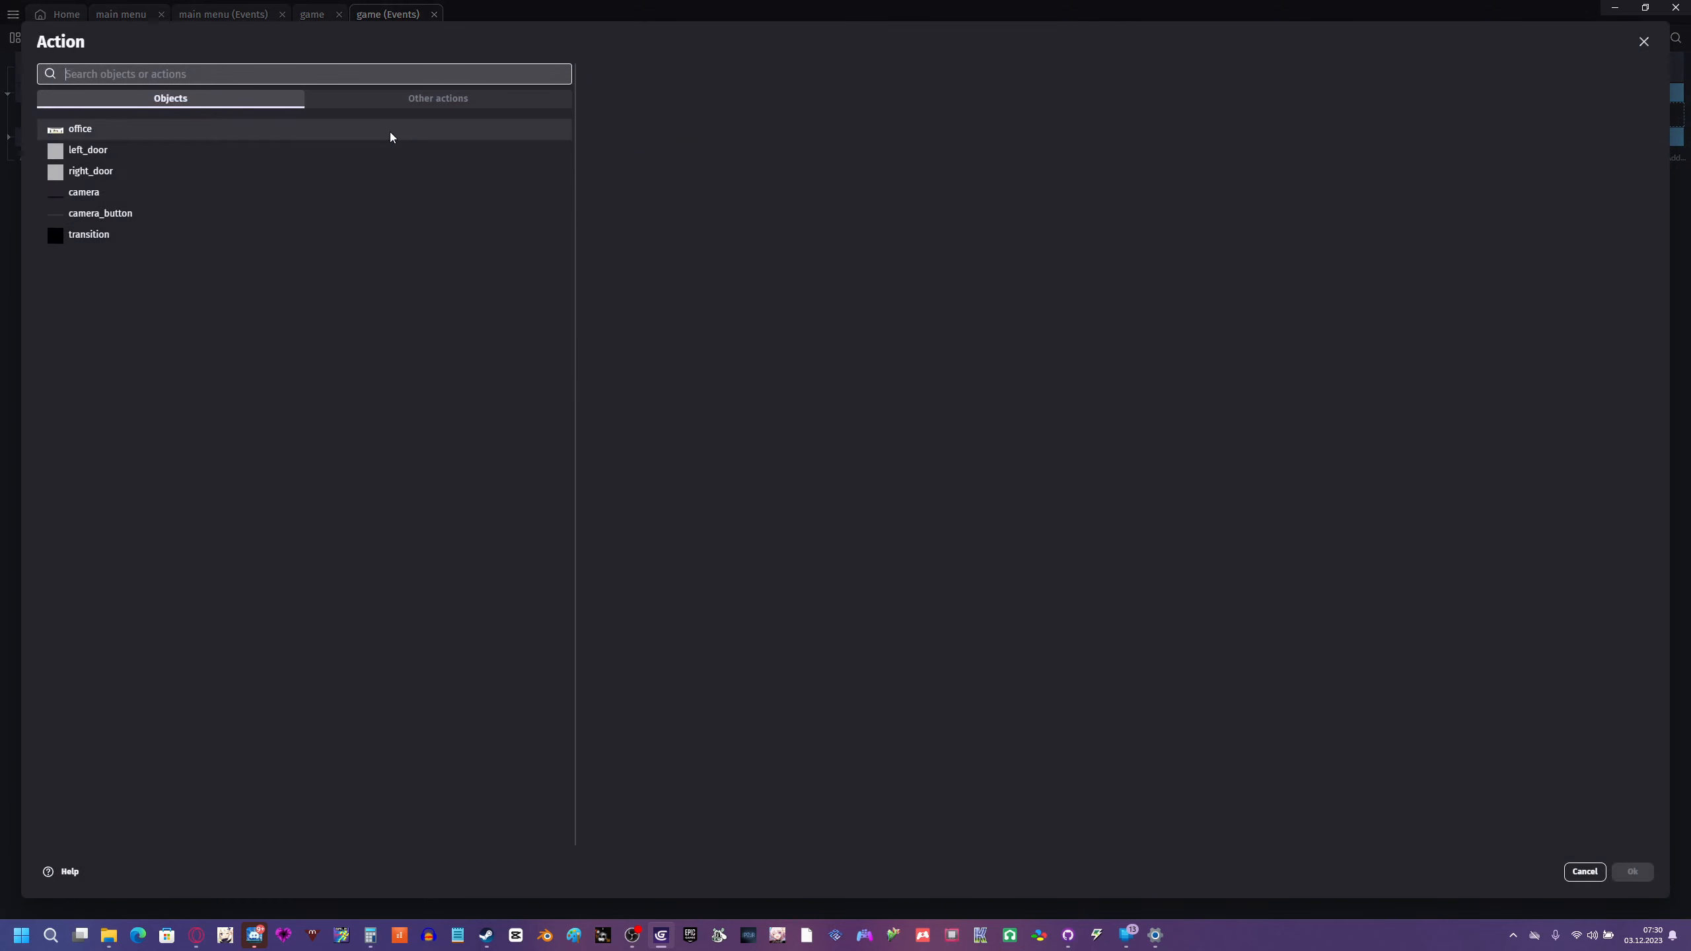
click(372, 98)
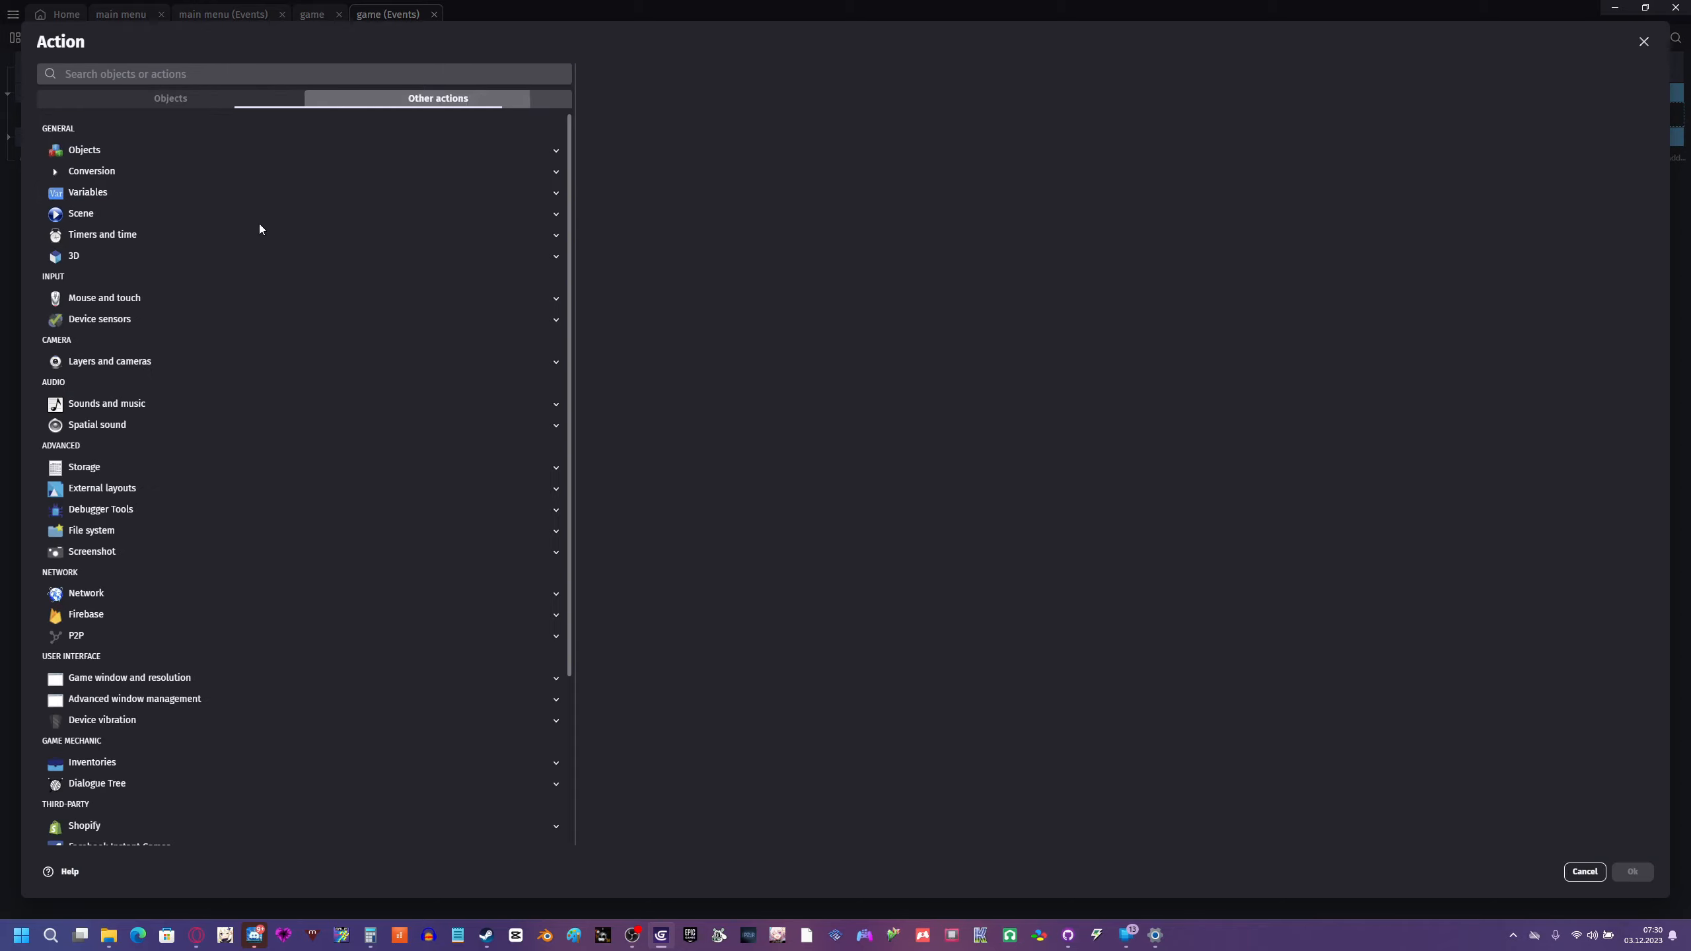
click(117, 365)
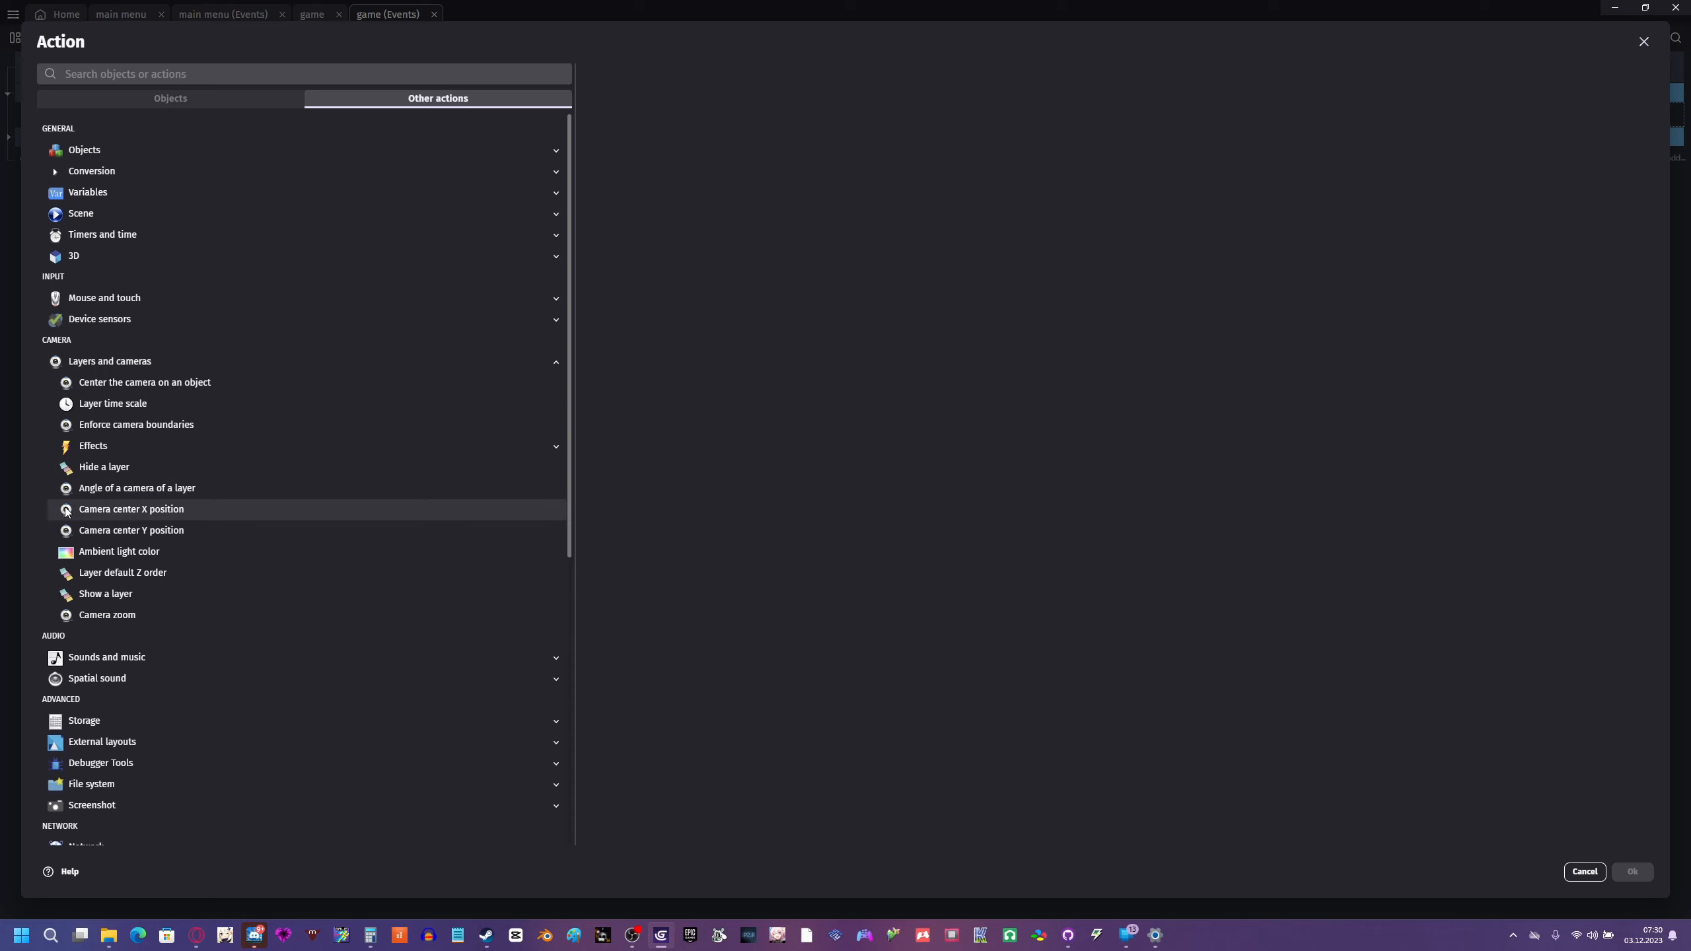
click(99, 510)
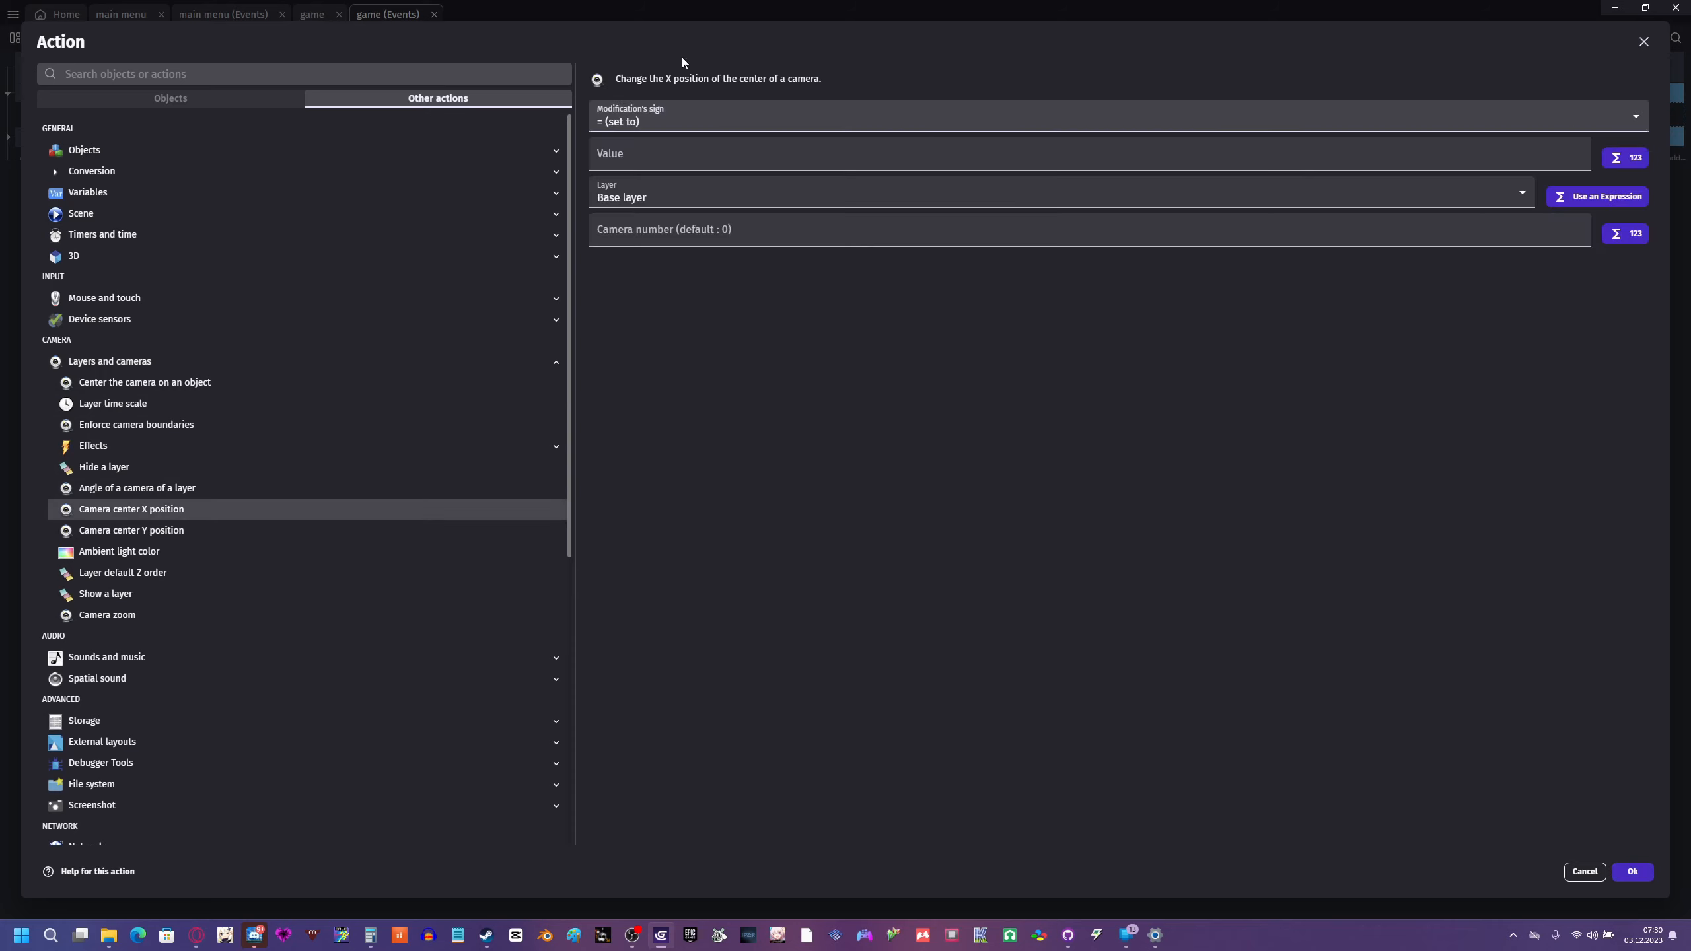
- Set the camera X position value to CursorX(cursor,0), keeping the set-to operator and Base layer
click(656, 152)
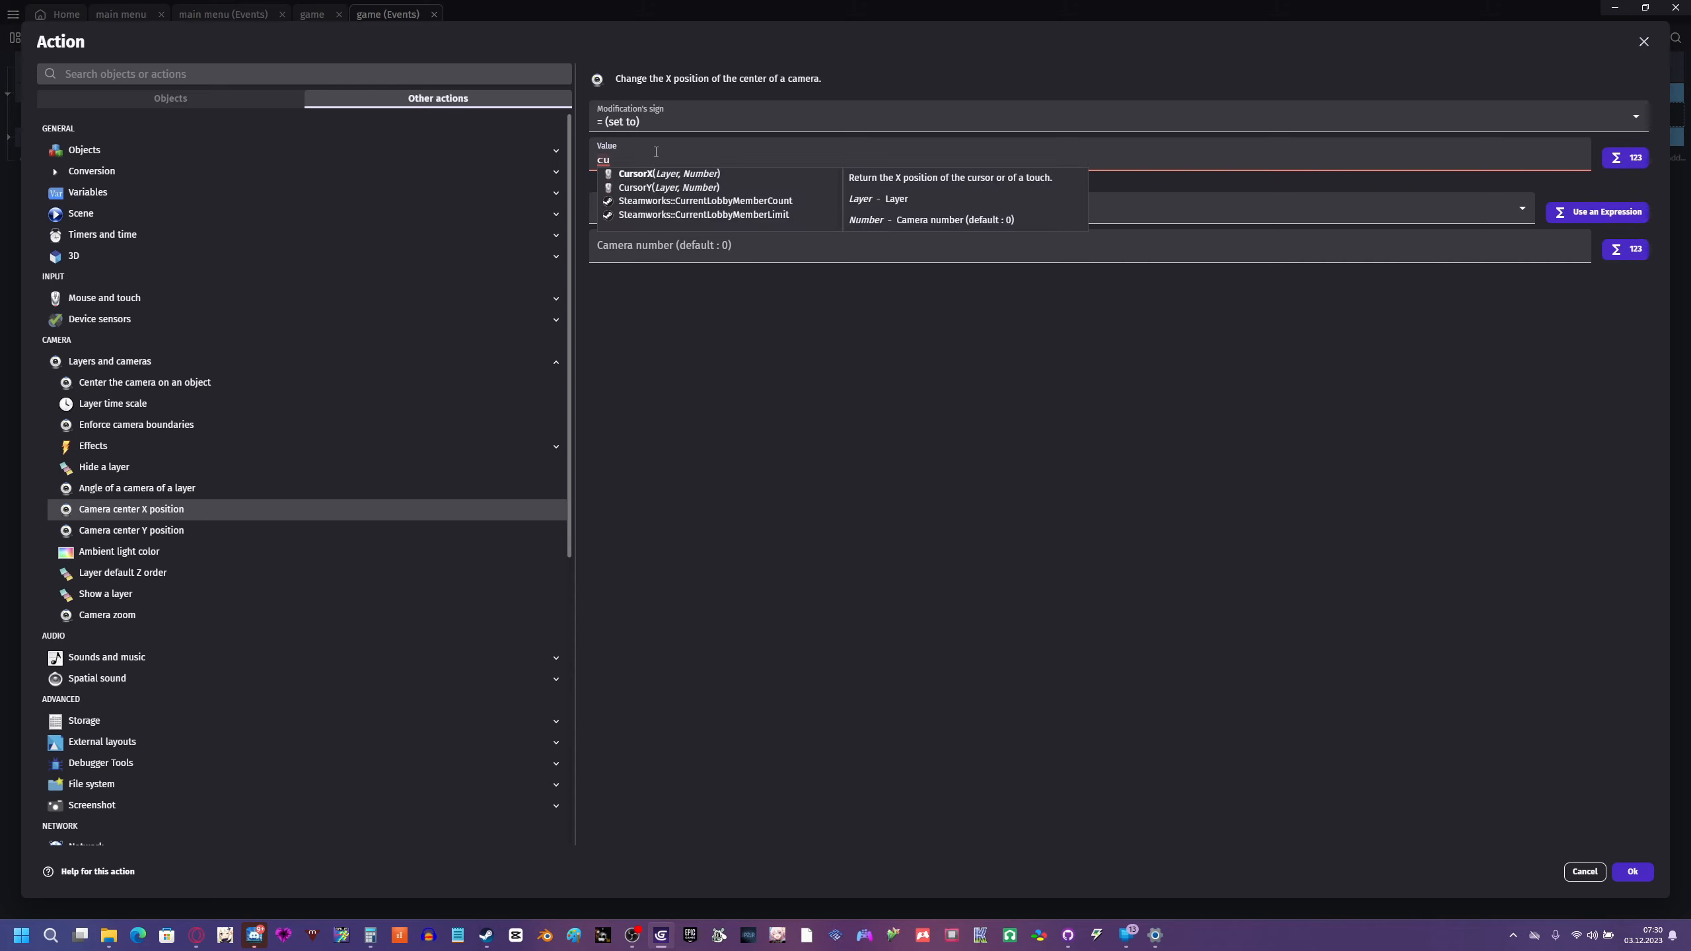
text(cu)
key(Return)
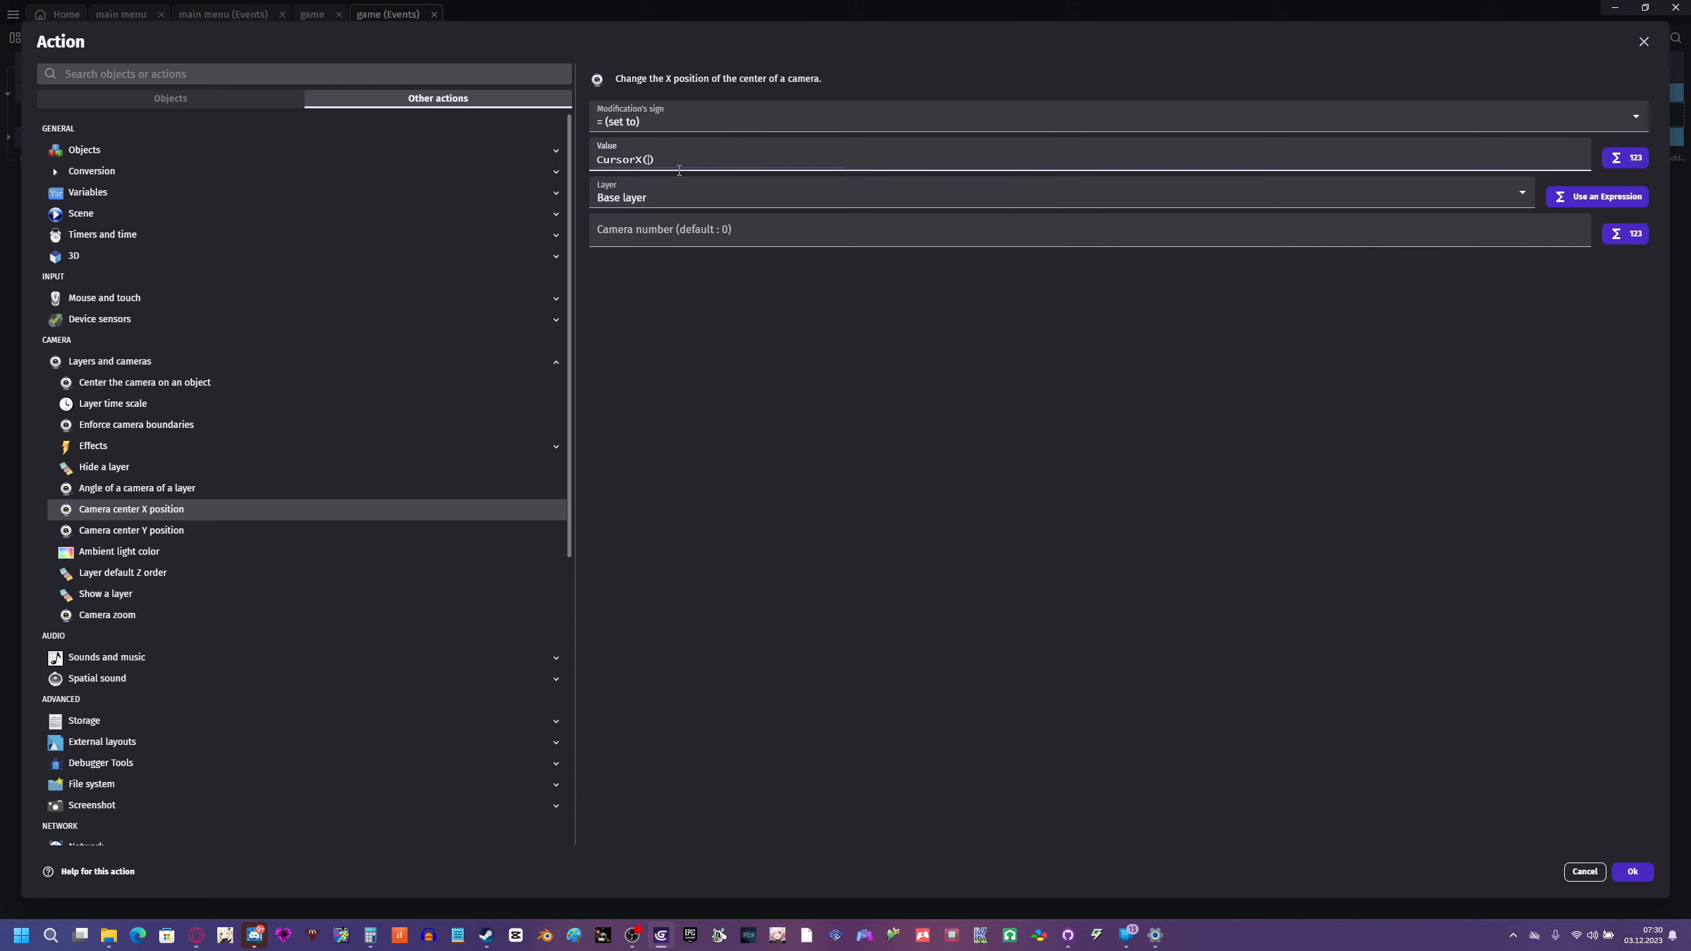
key(BackSpace)
key(BackSpace)
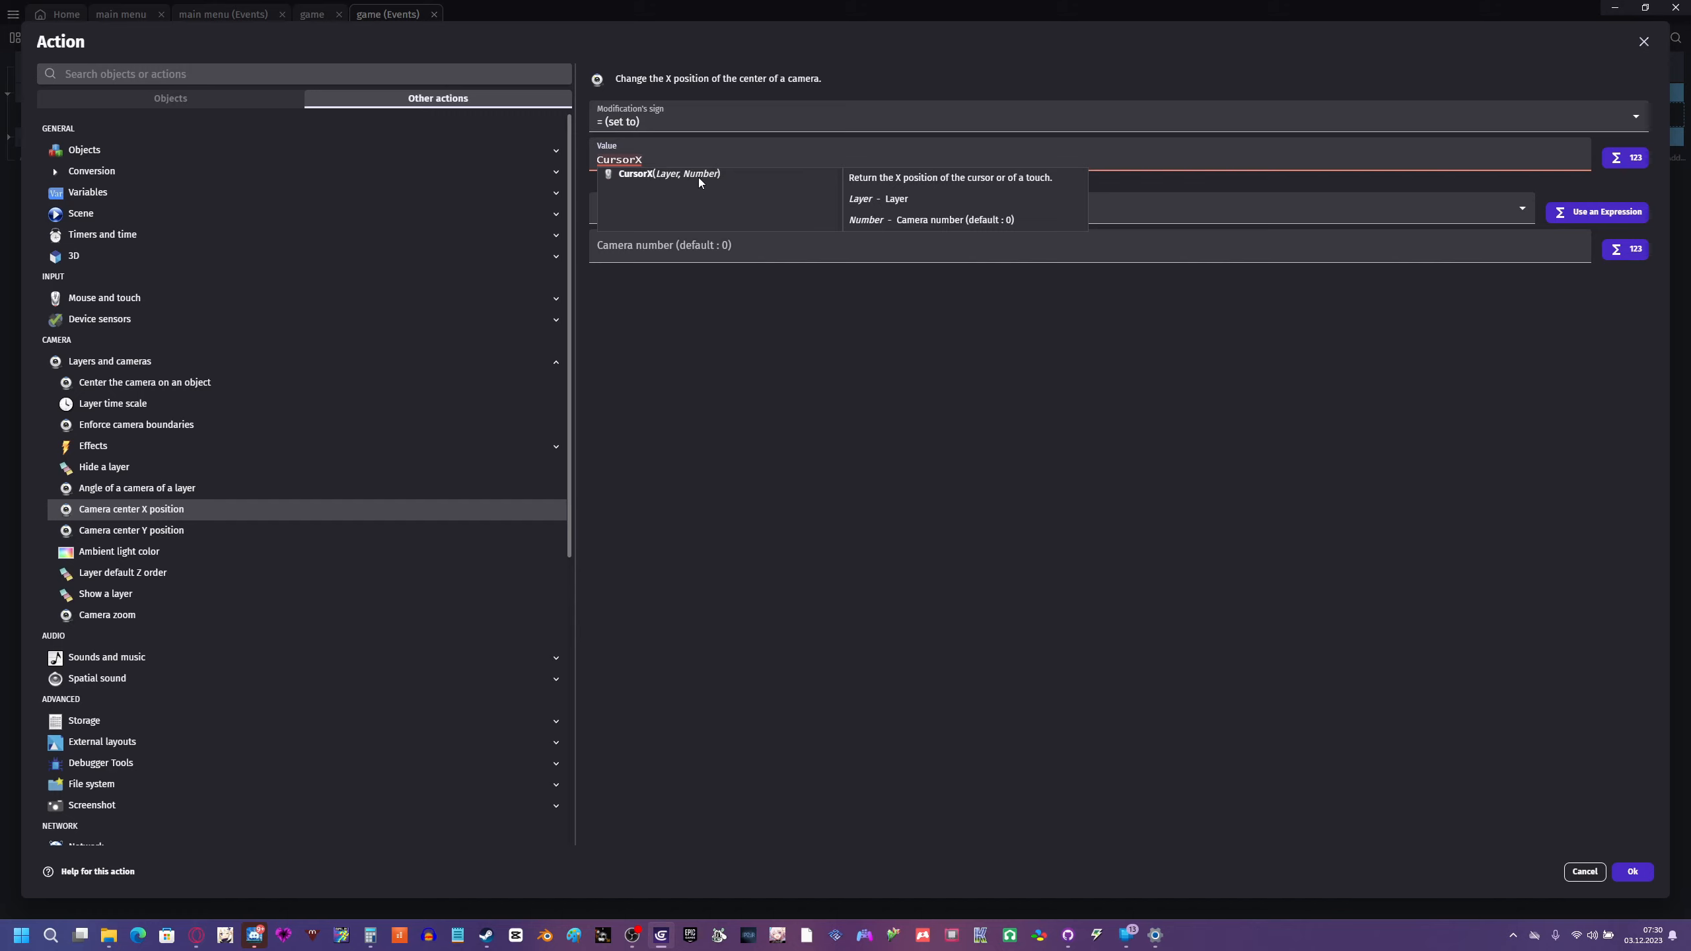
text(()
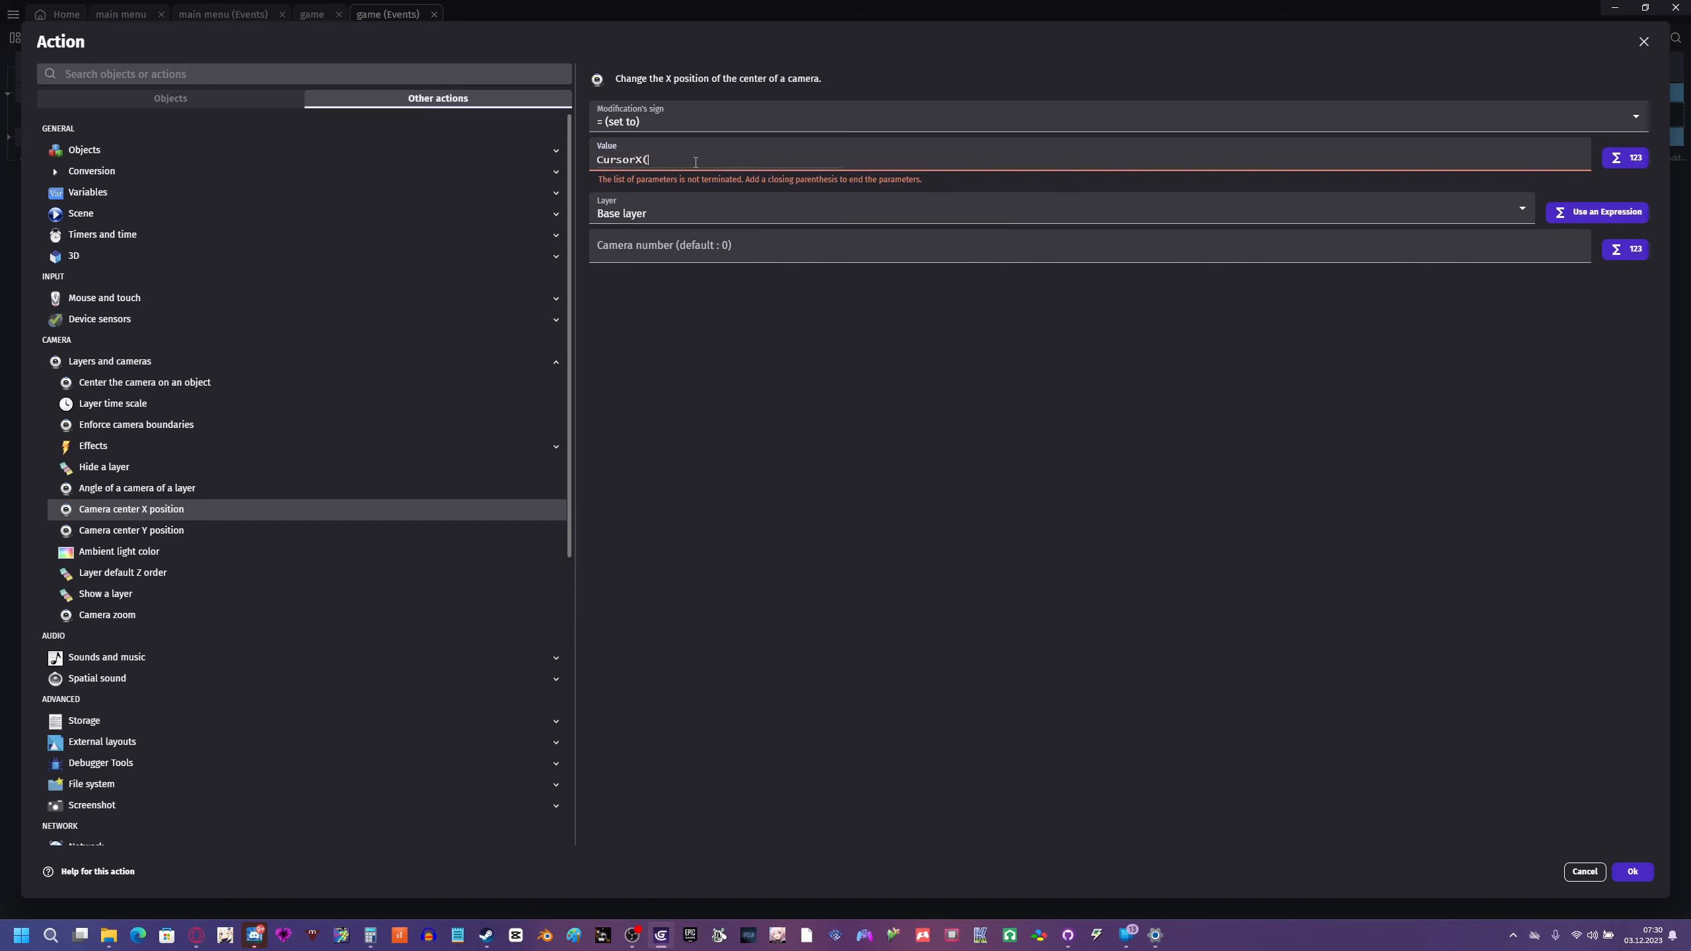
text(cu)
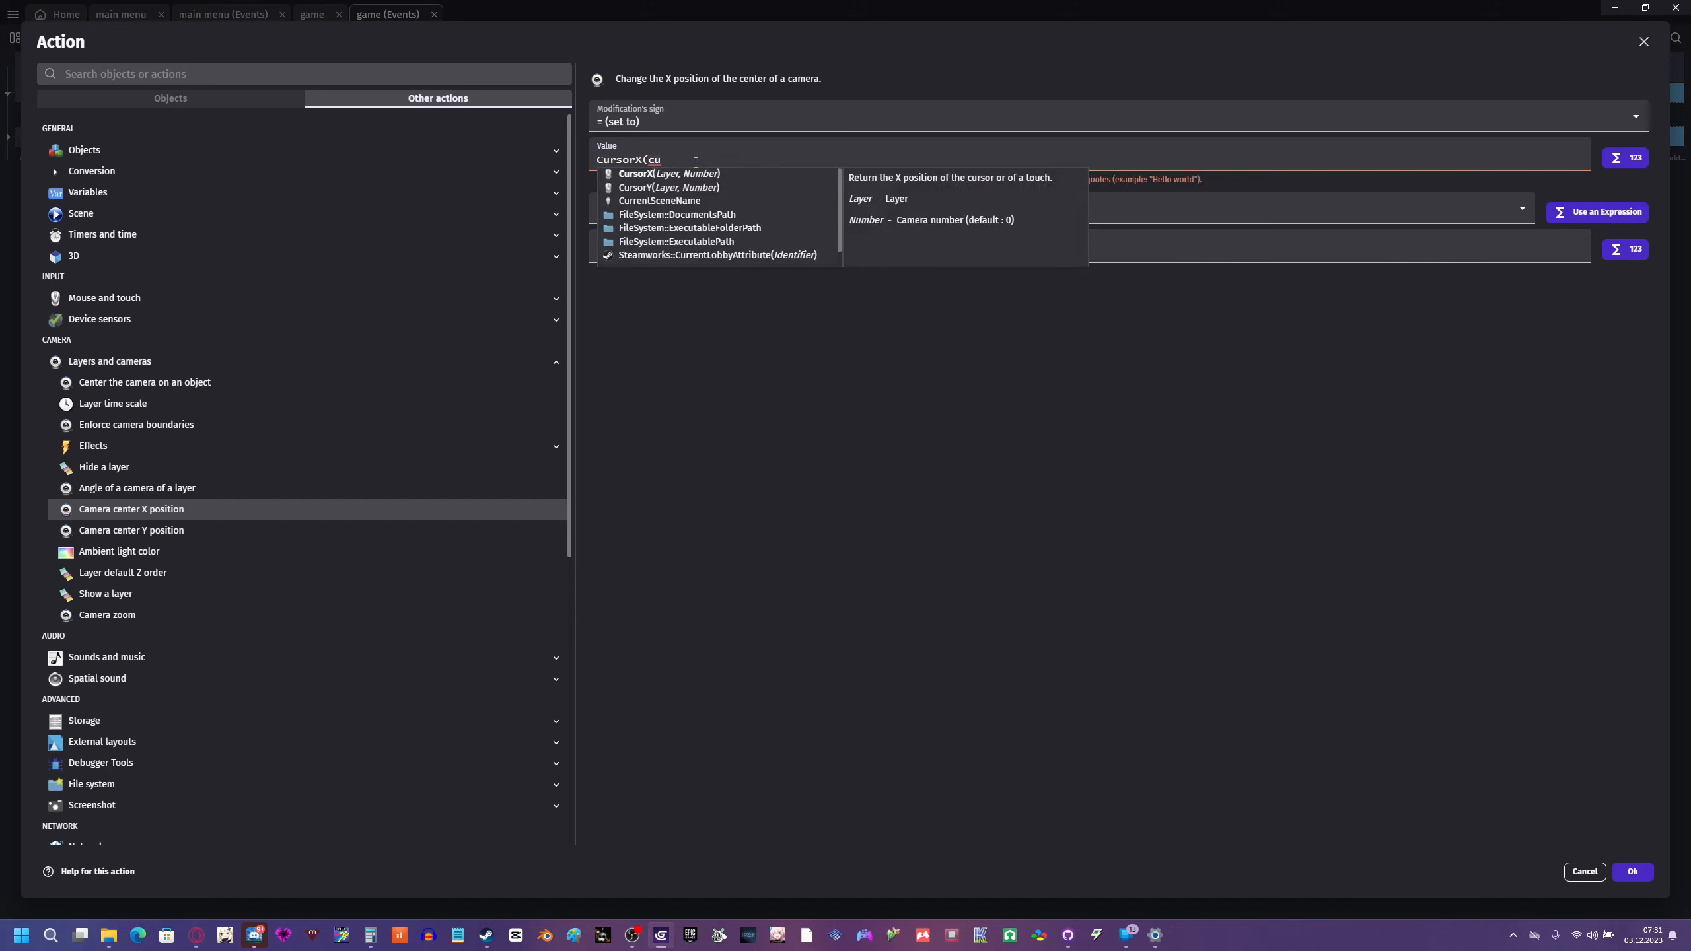
text(rsor)
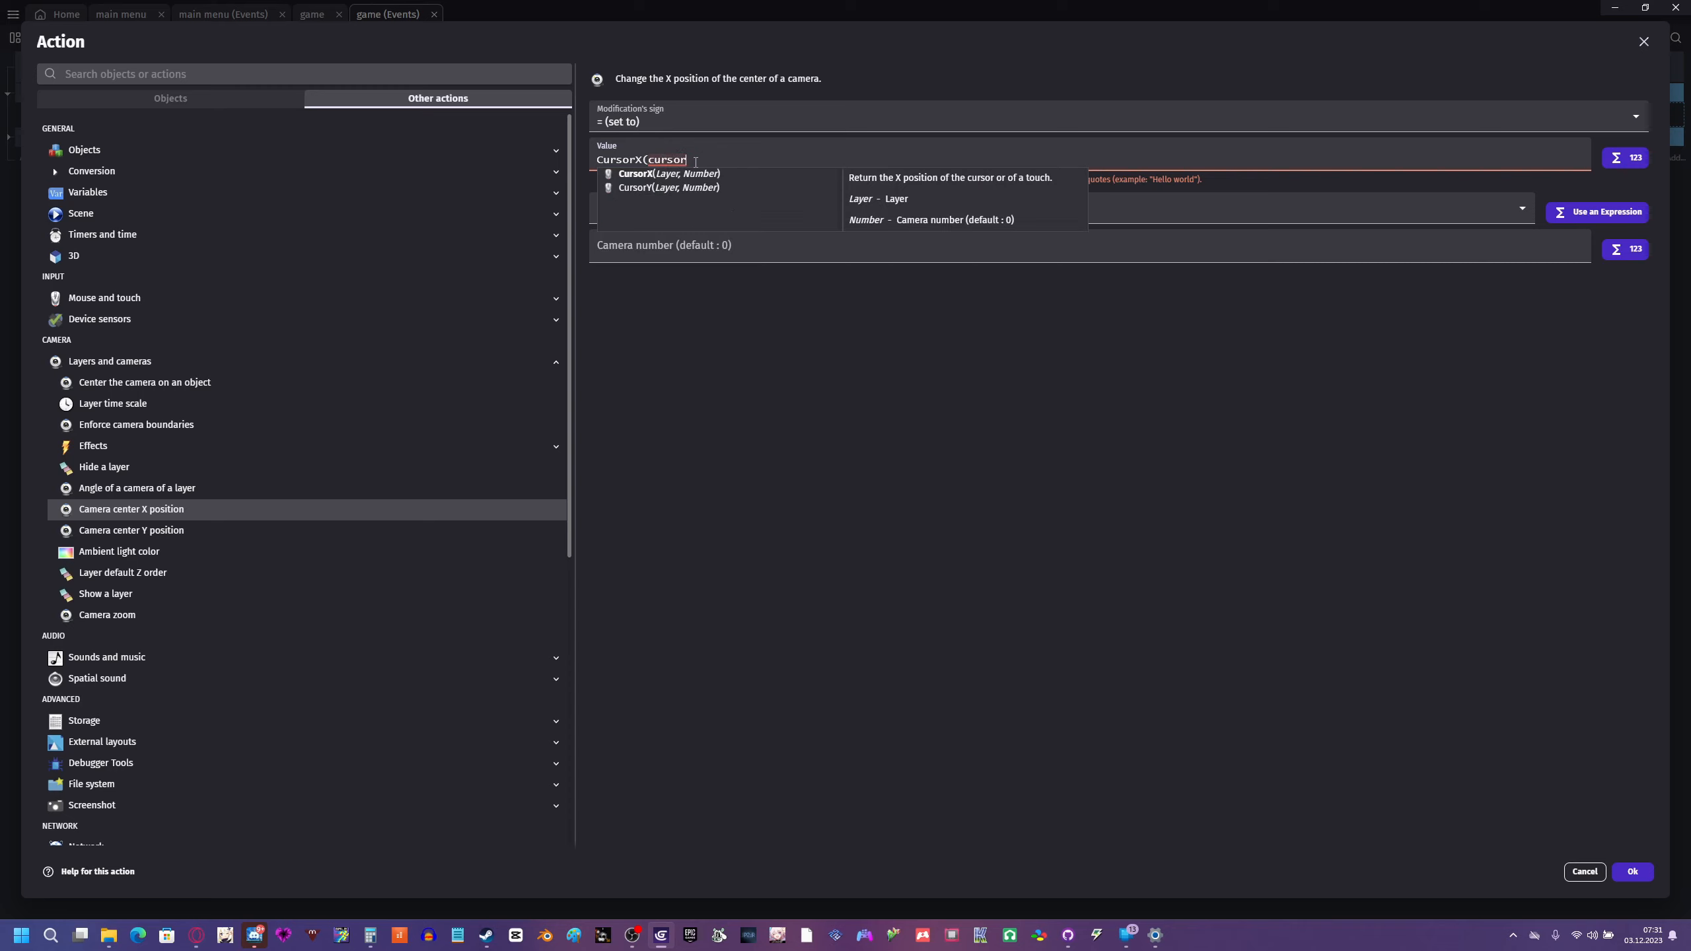
text(,0))
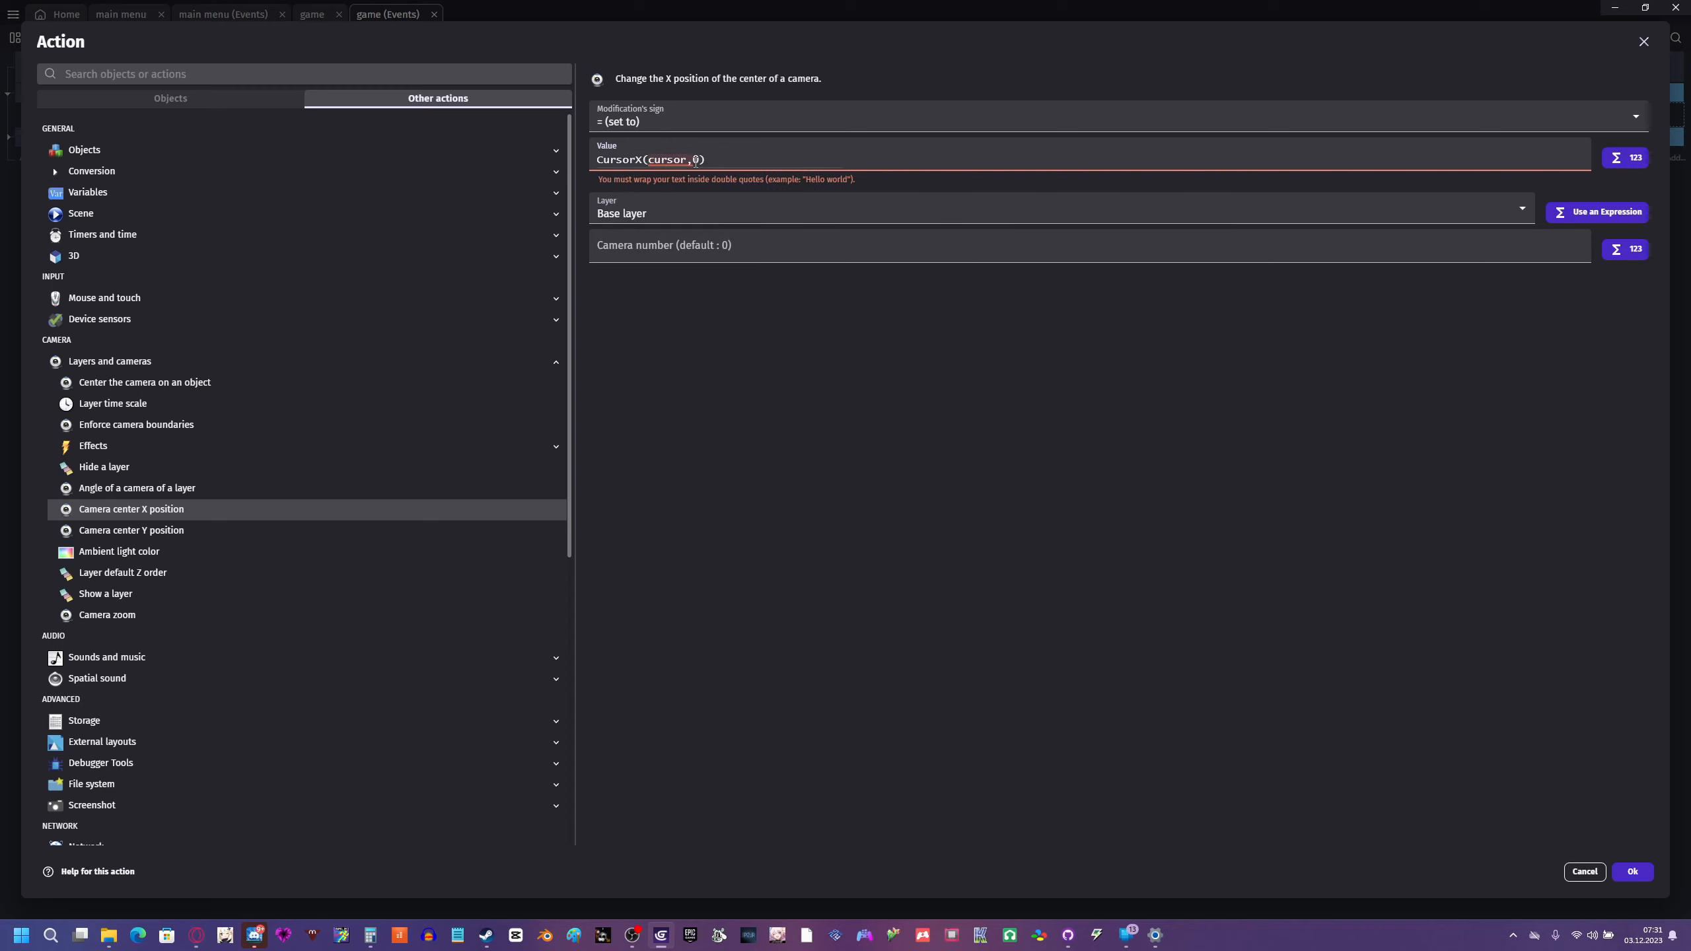
- Wrap the layer name in double quotes so the camera X expression is CursorX("cursor",0)
right_click(676, 160)
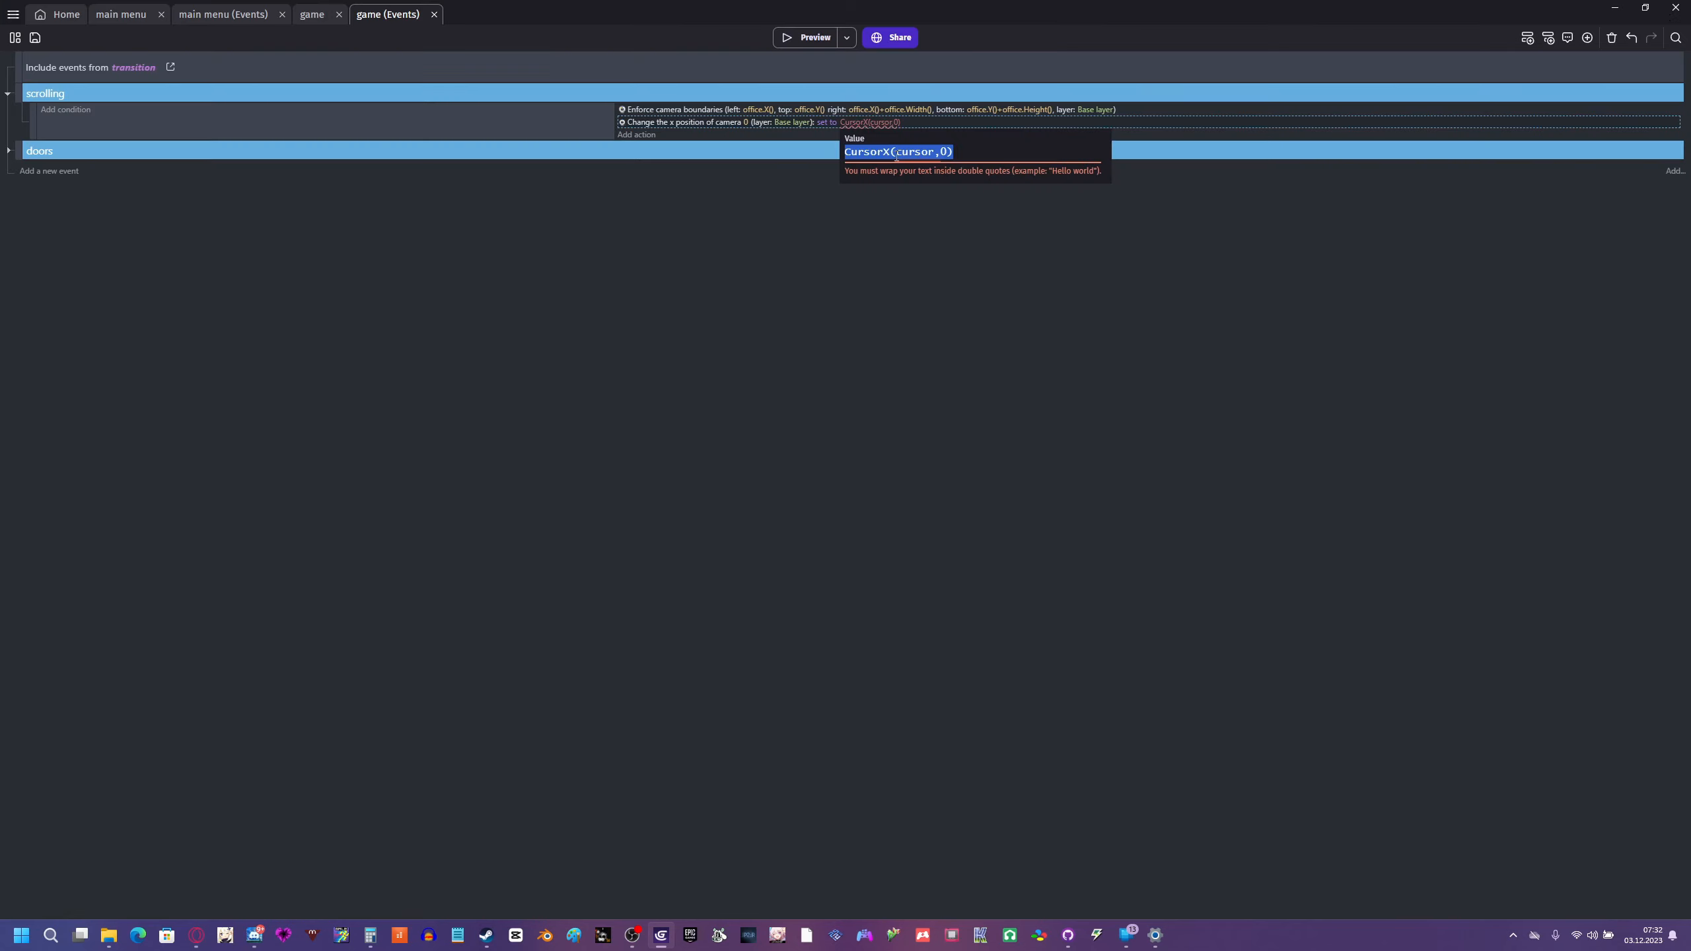
click(897, 154)
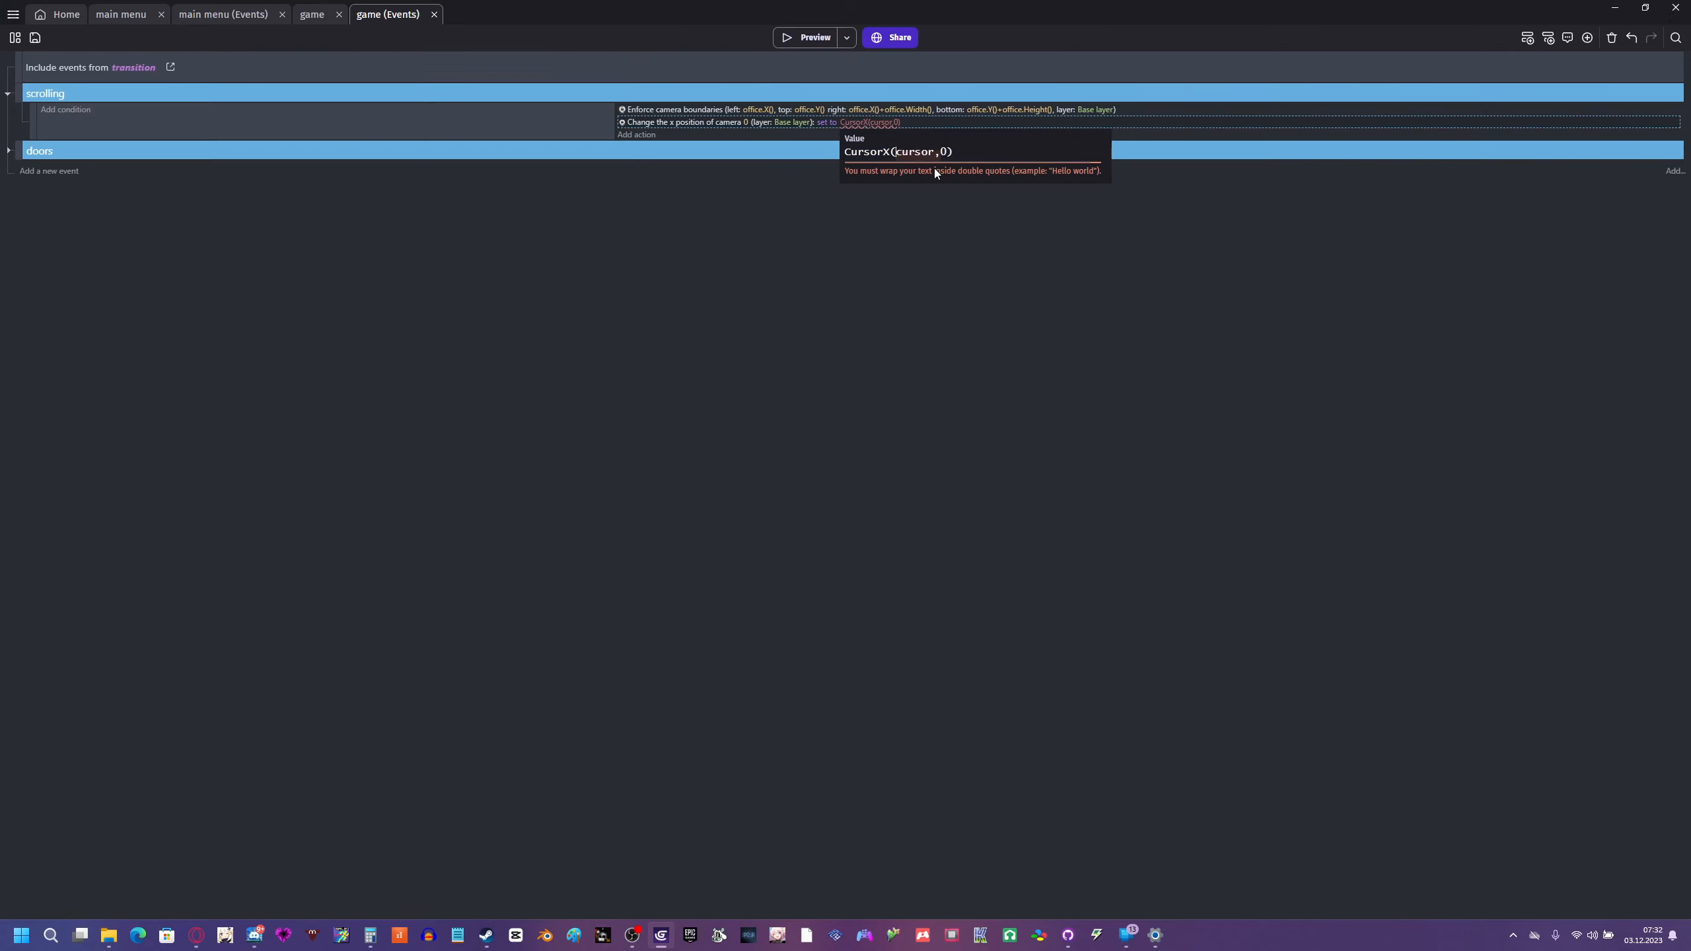
text(")
click(942, 152)
text(")
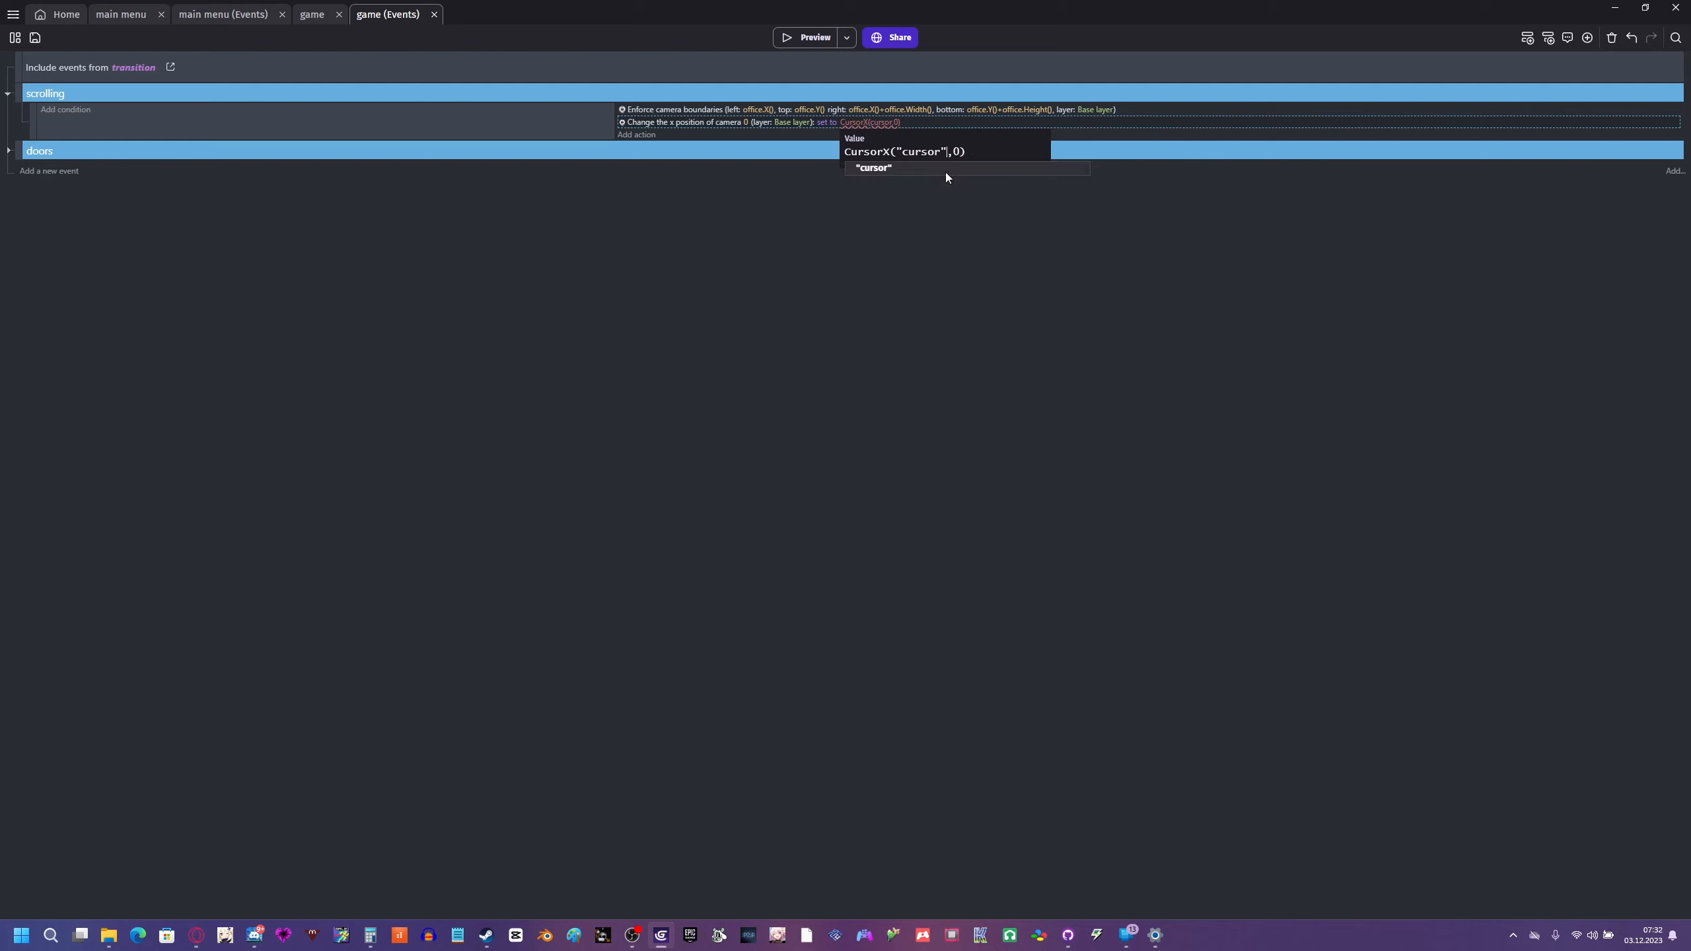
click(898, 254)
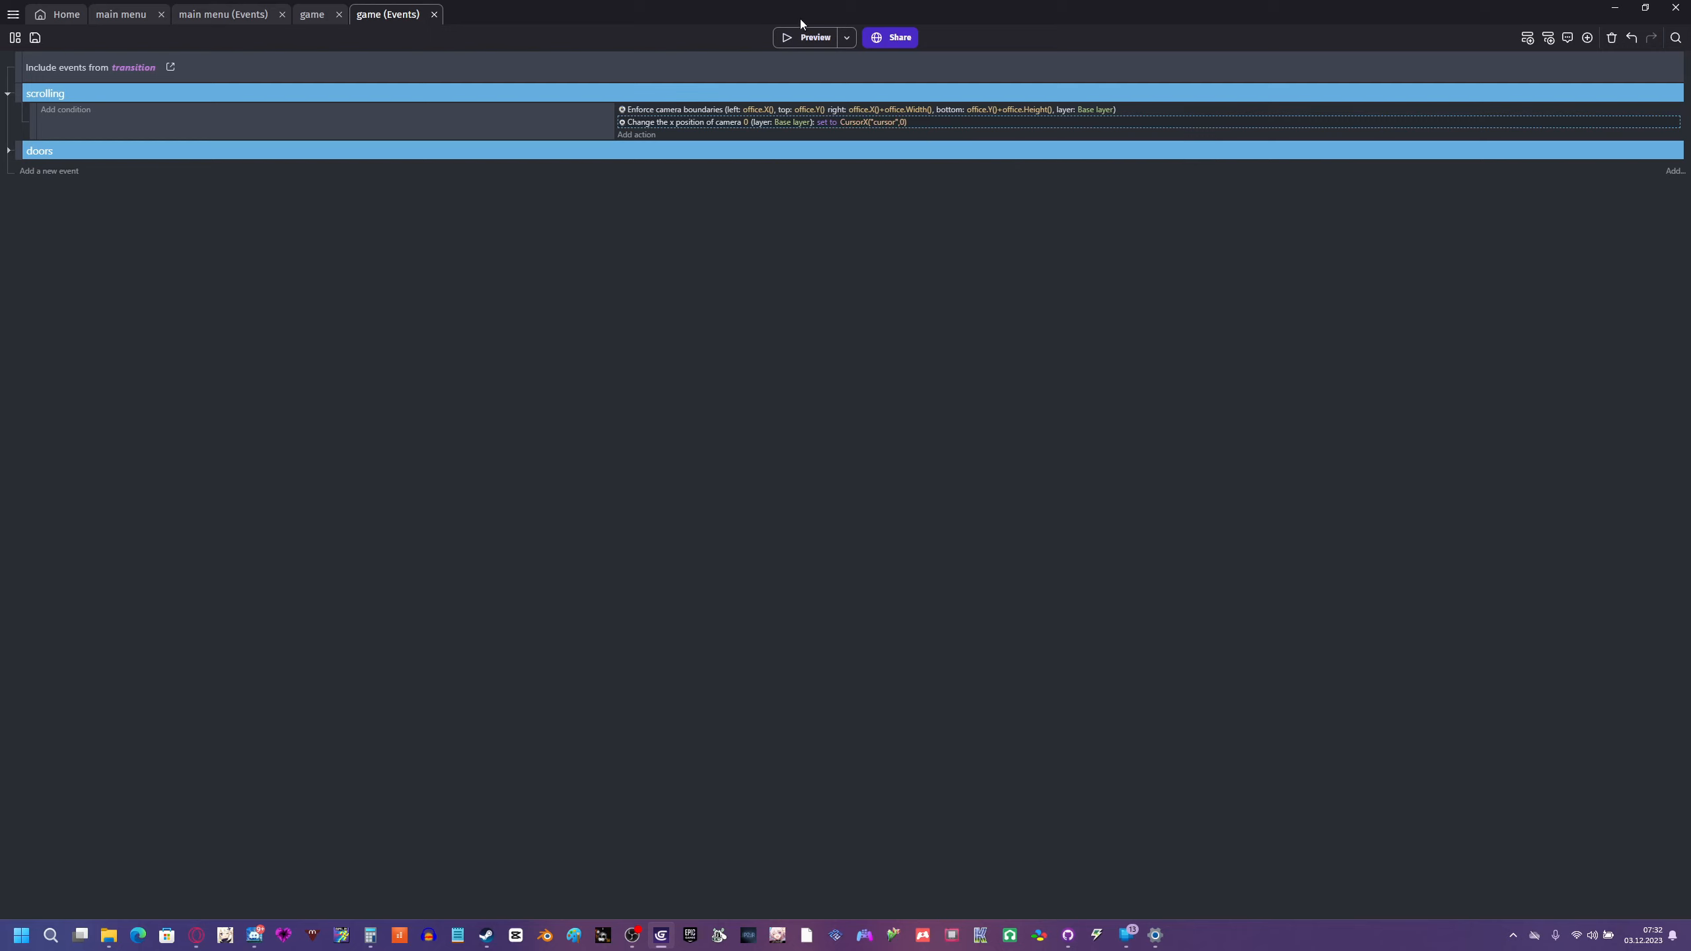
- Preview the game to test the cursor-driven camera scrolling, and close the preview
click(805, 37)
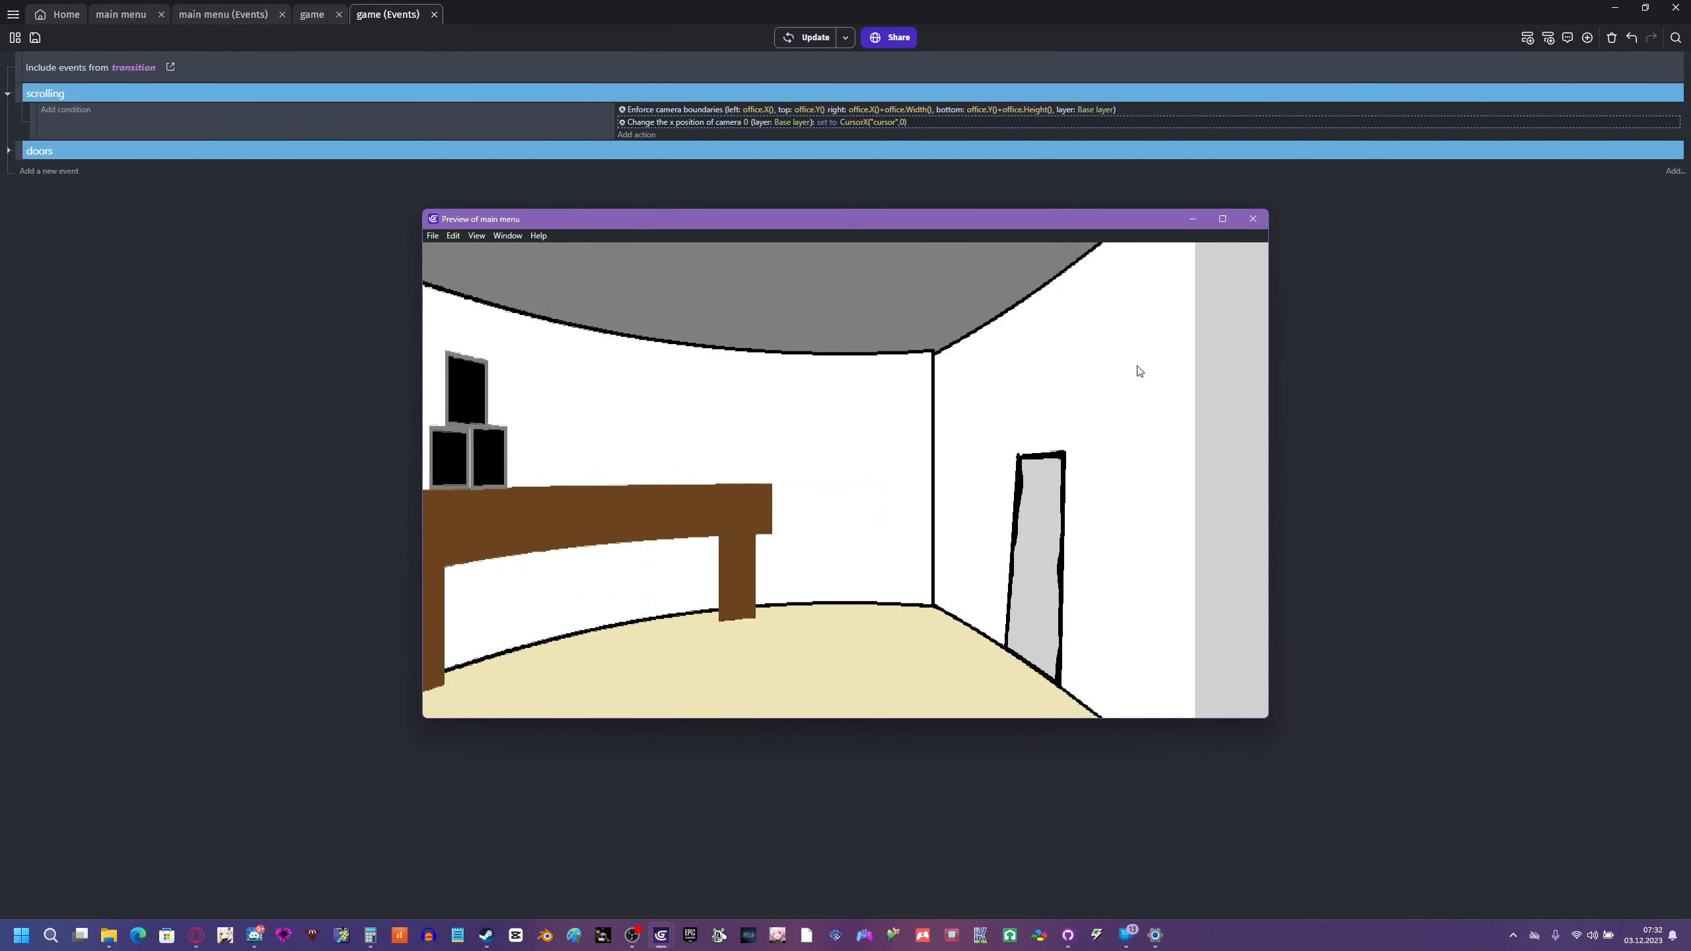
click(1253, 220)
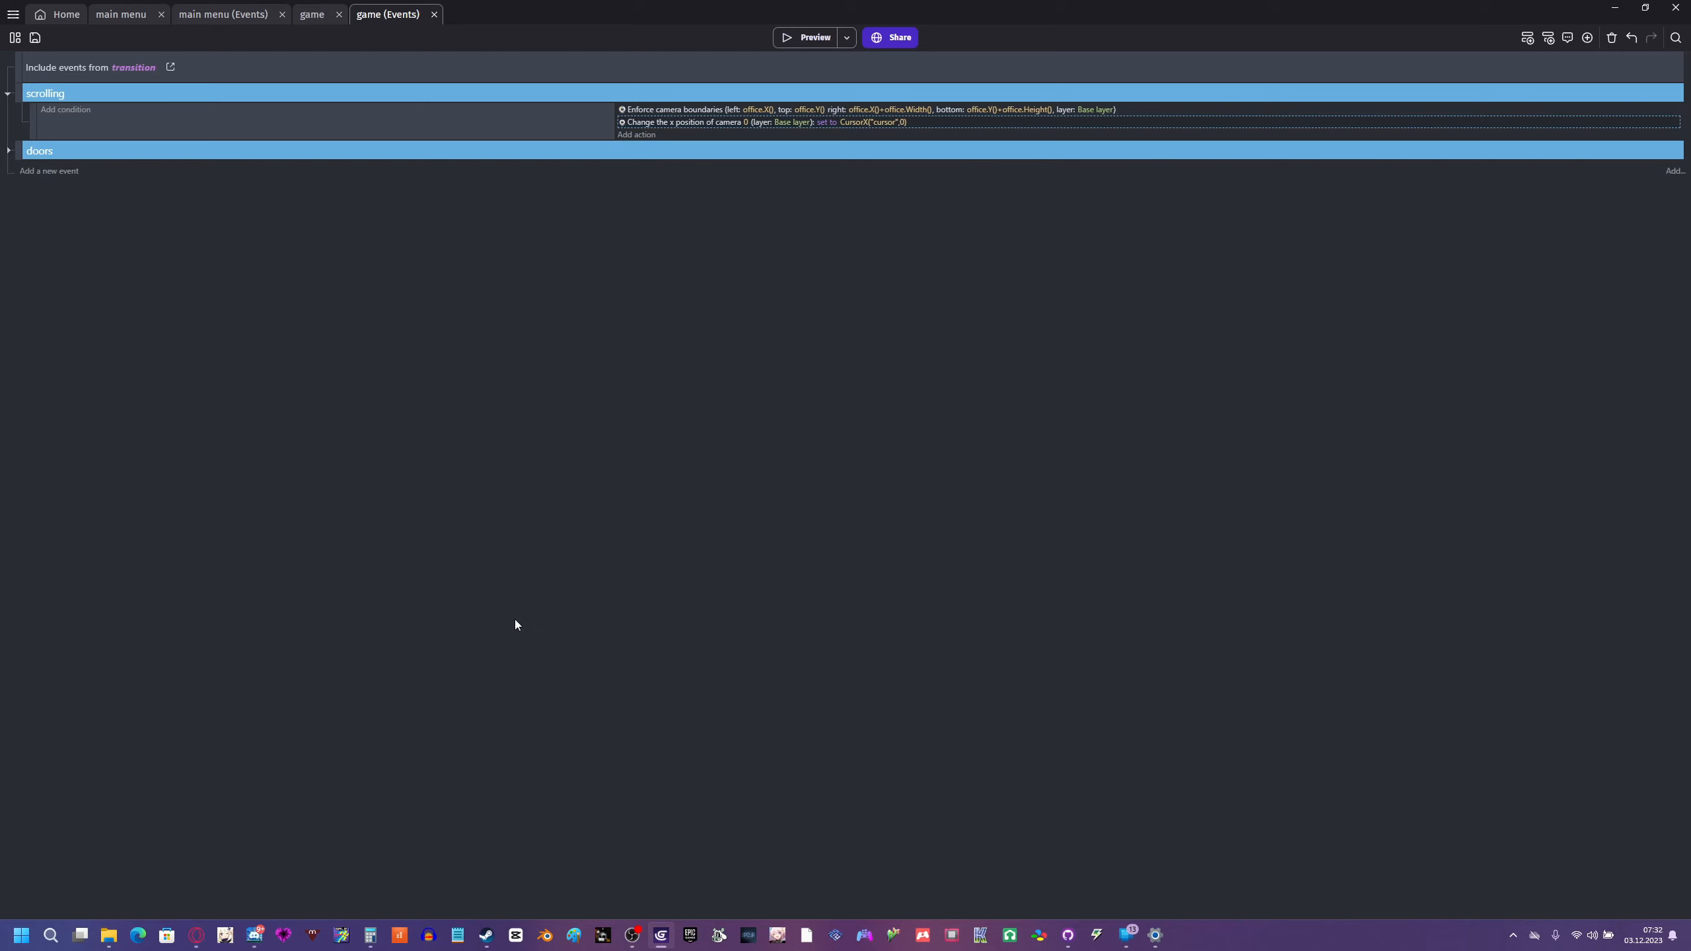
- Move the camera X position action above the Enforce camera boundaries action in the scrolling event
drag(636, 121, 639, 123)
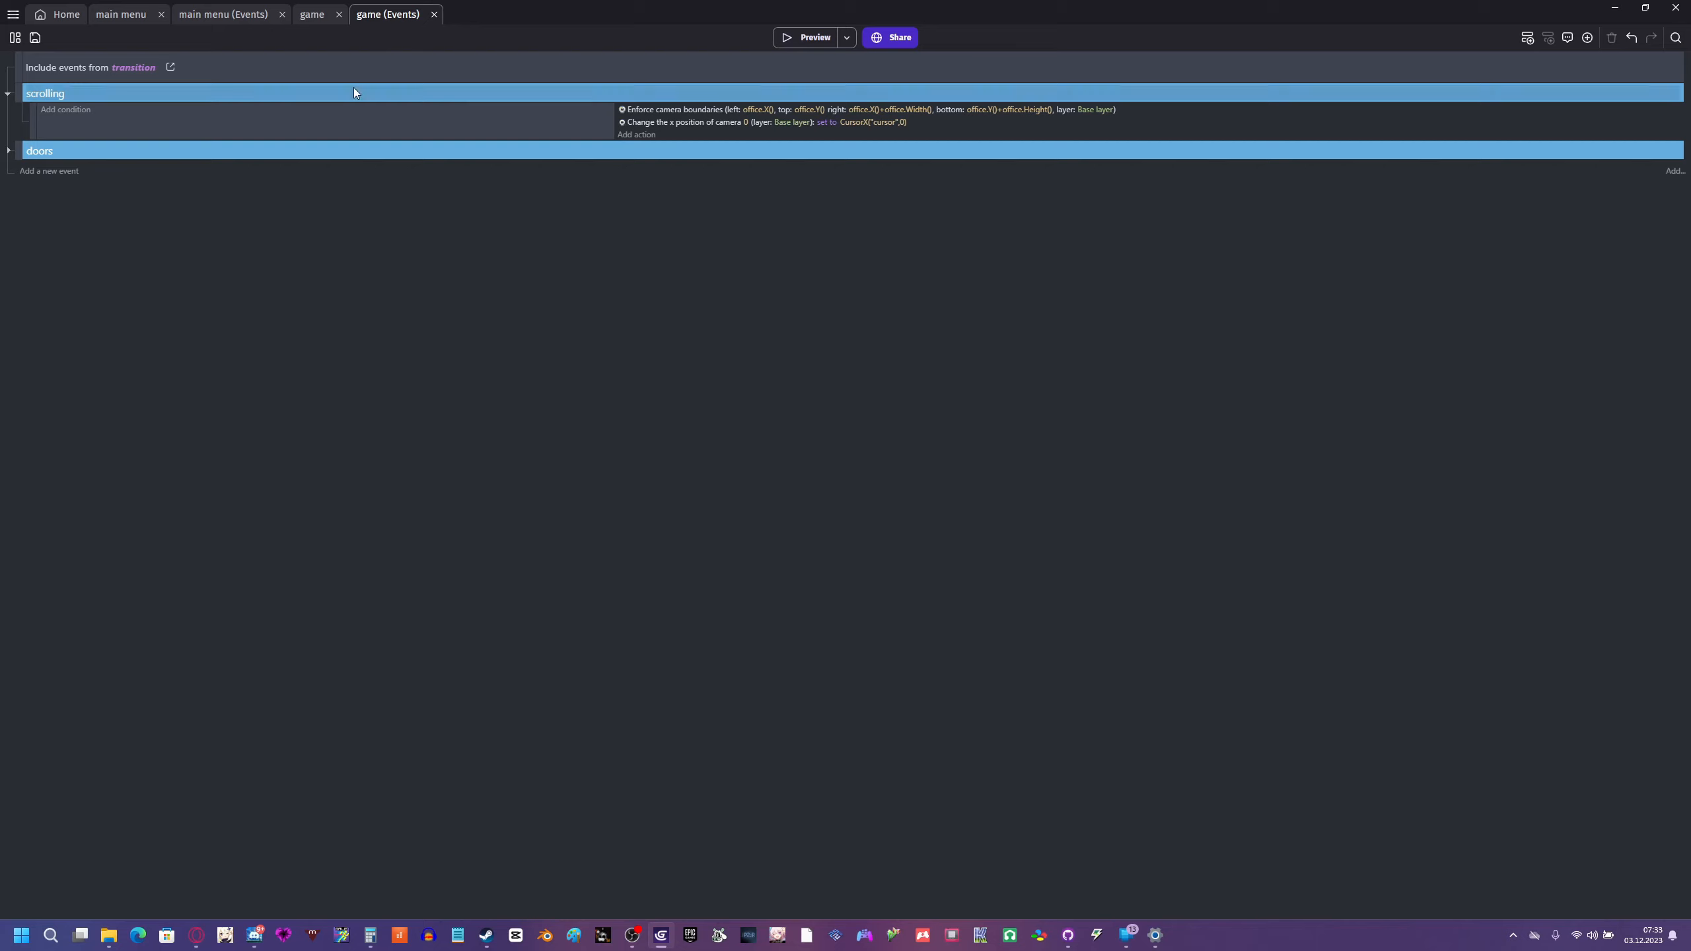
click(686, 123)
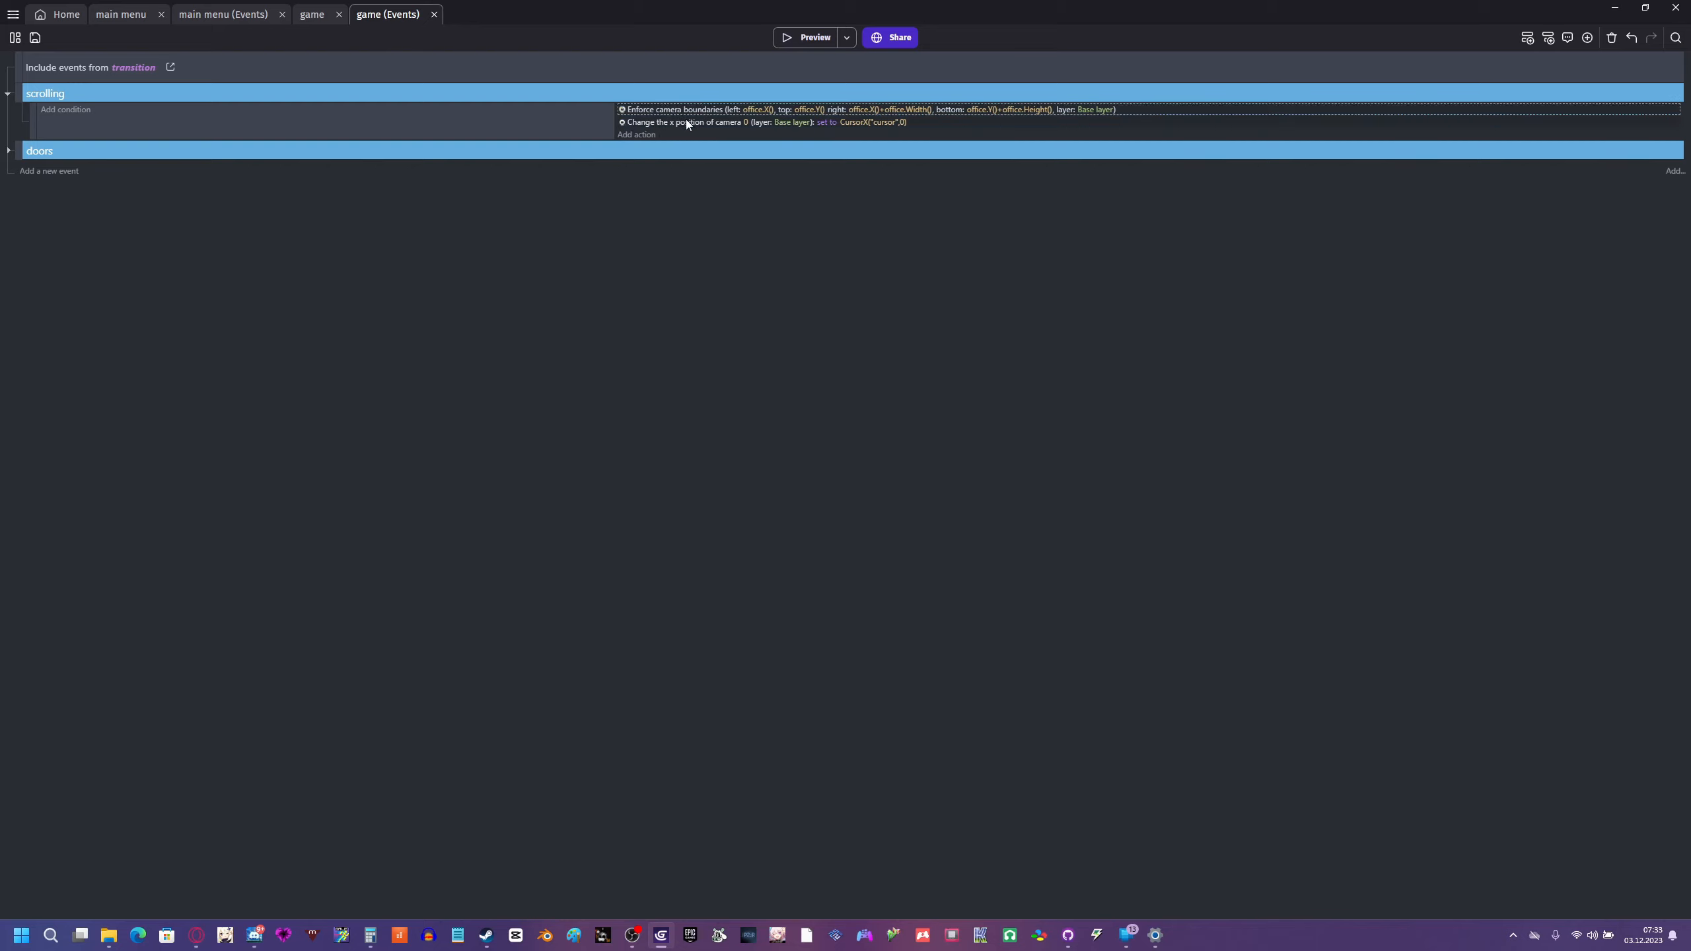
click(691, 112)
drag(691, 122, 693, 107)
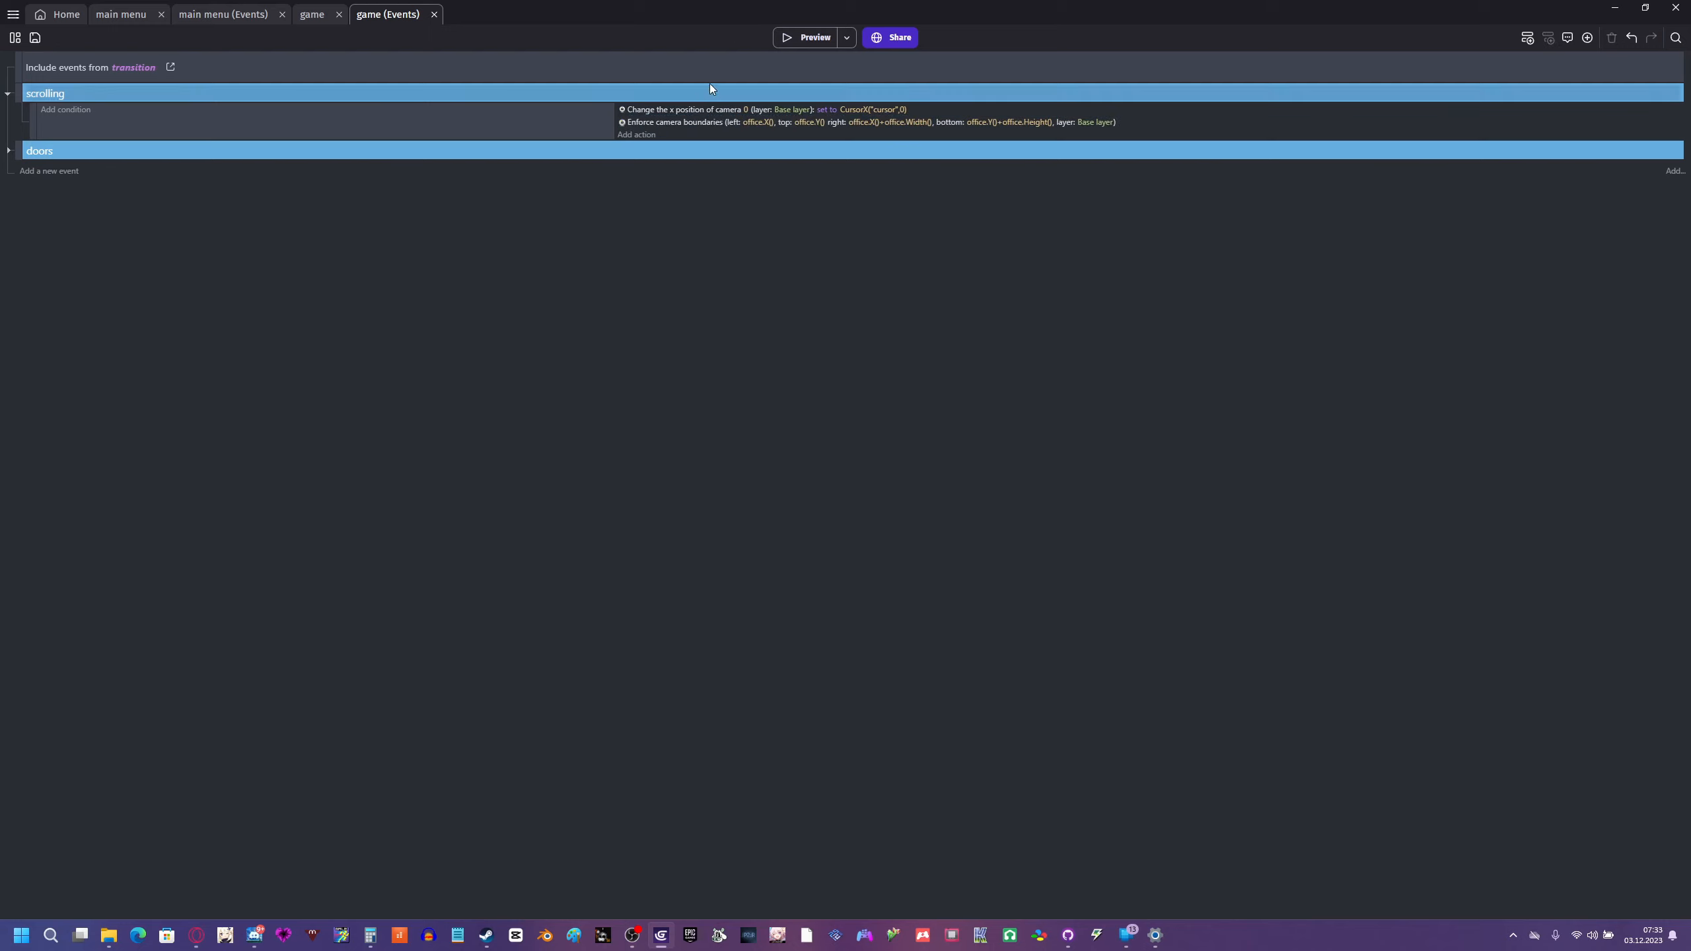
- Preview the game again to test scrolling with the reordered actions, and close the preview
click(709, 124)
click(802, 38)
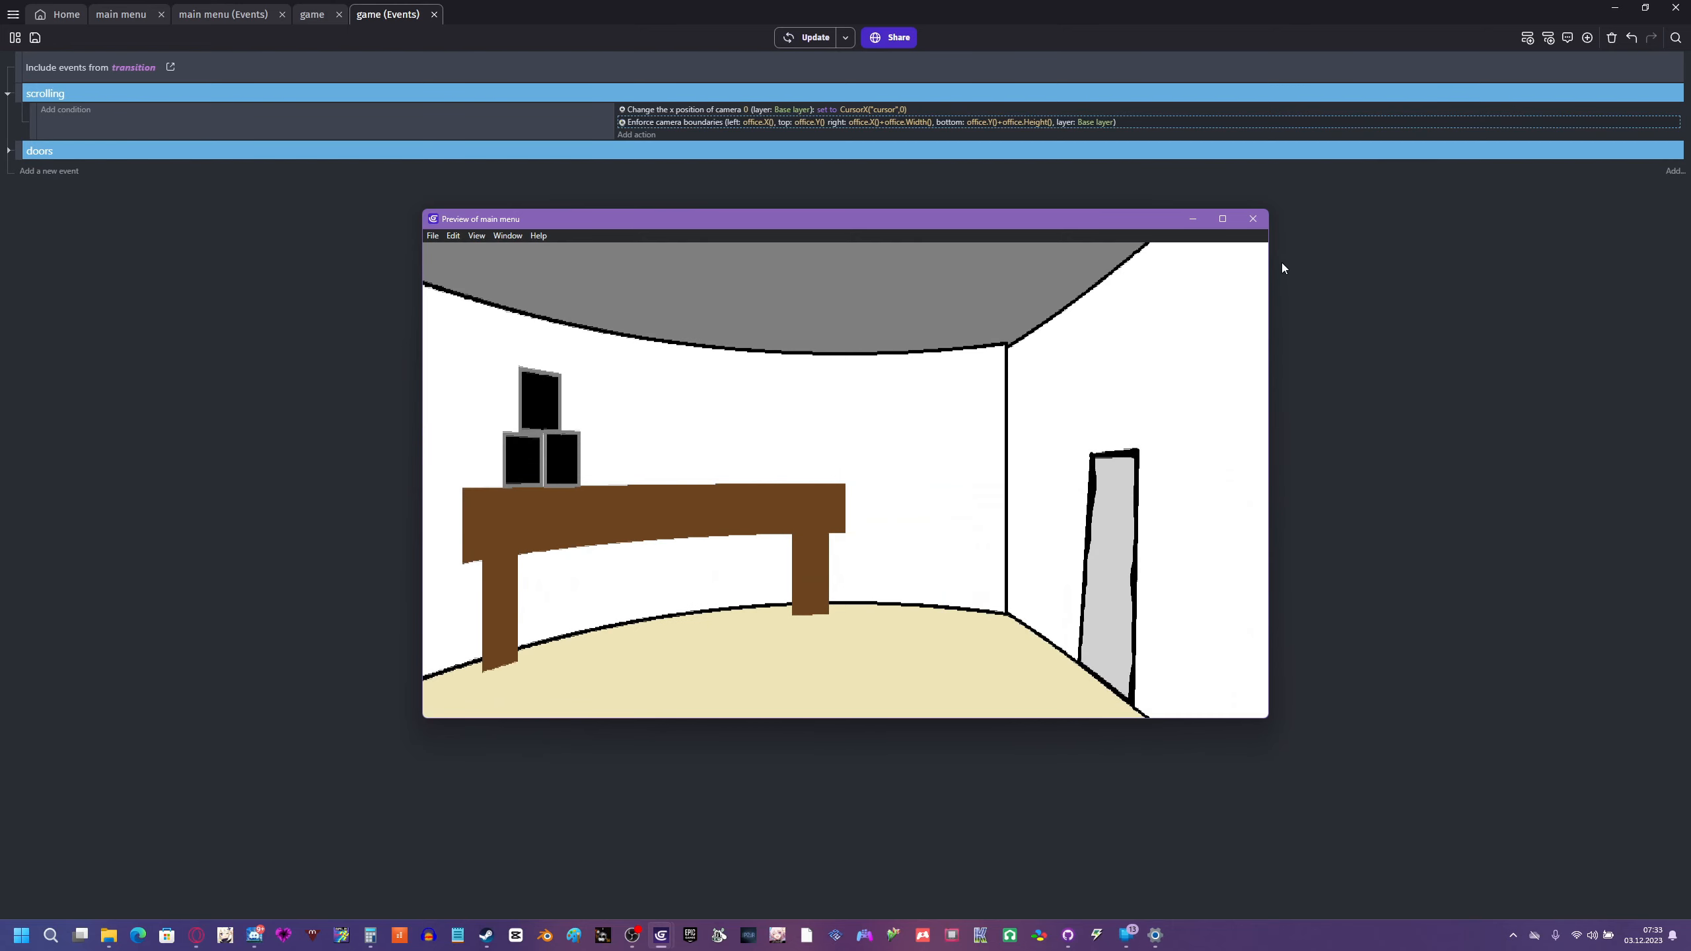
click(1252, 219)
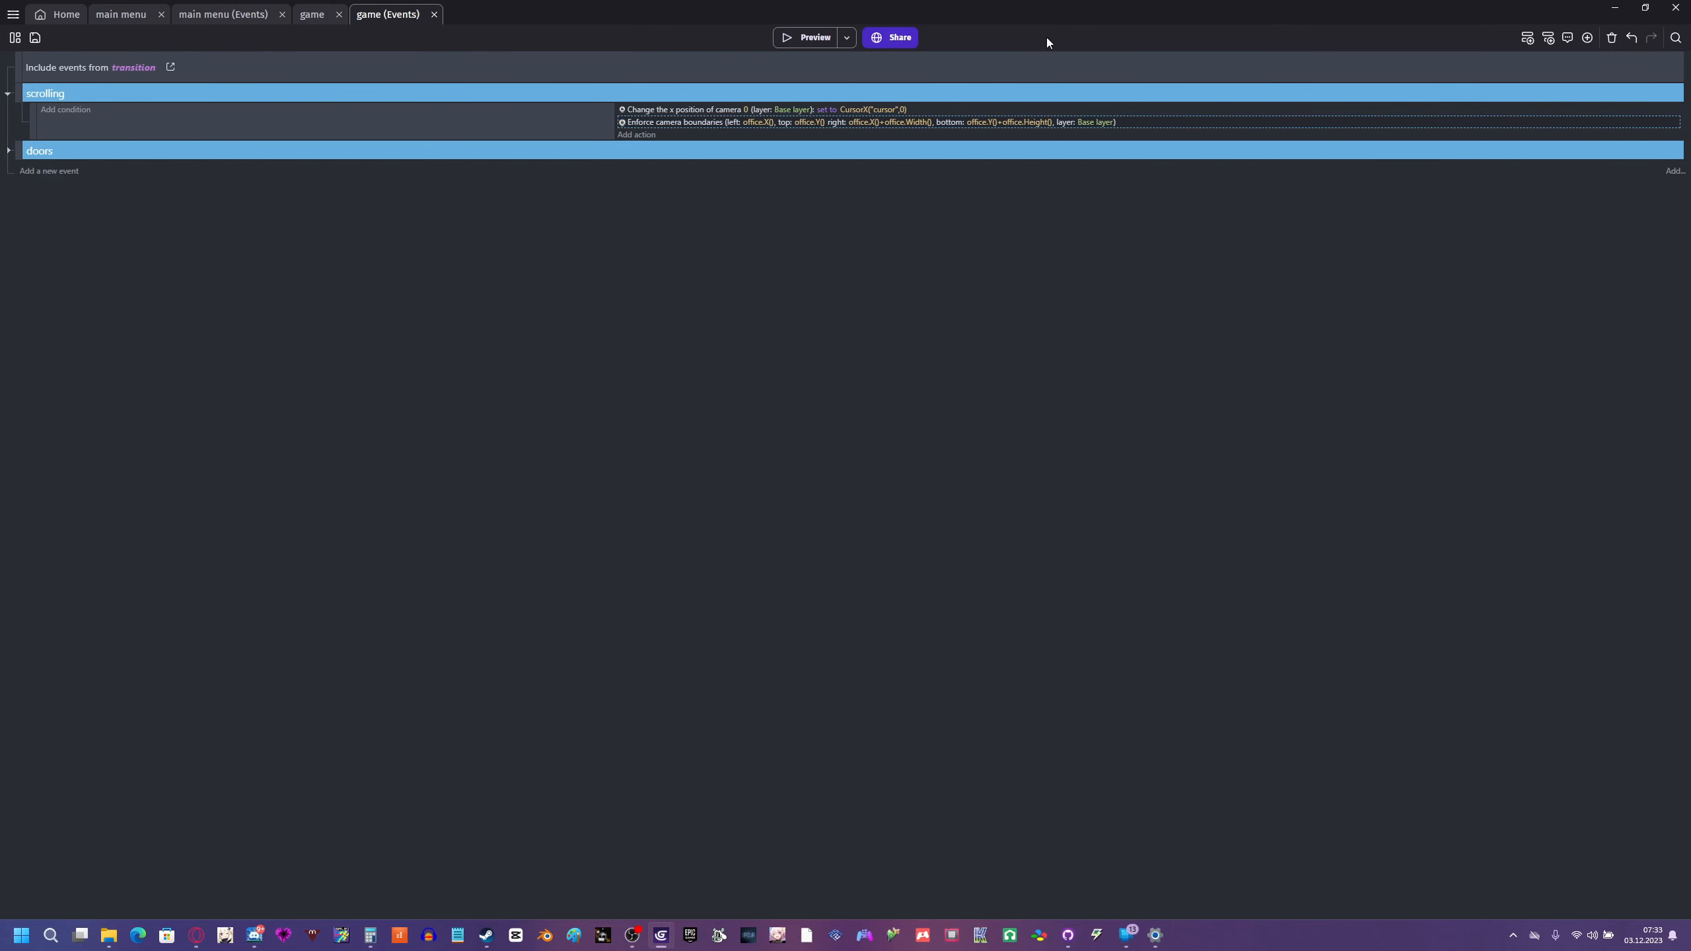
- Inspect the camera_button sprite and its canvas size in Piskel, and close the object without changes
click(309, 15)
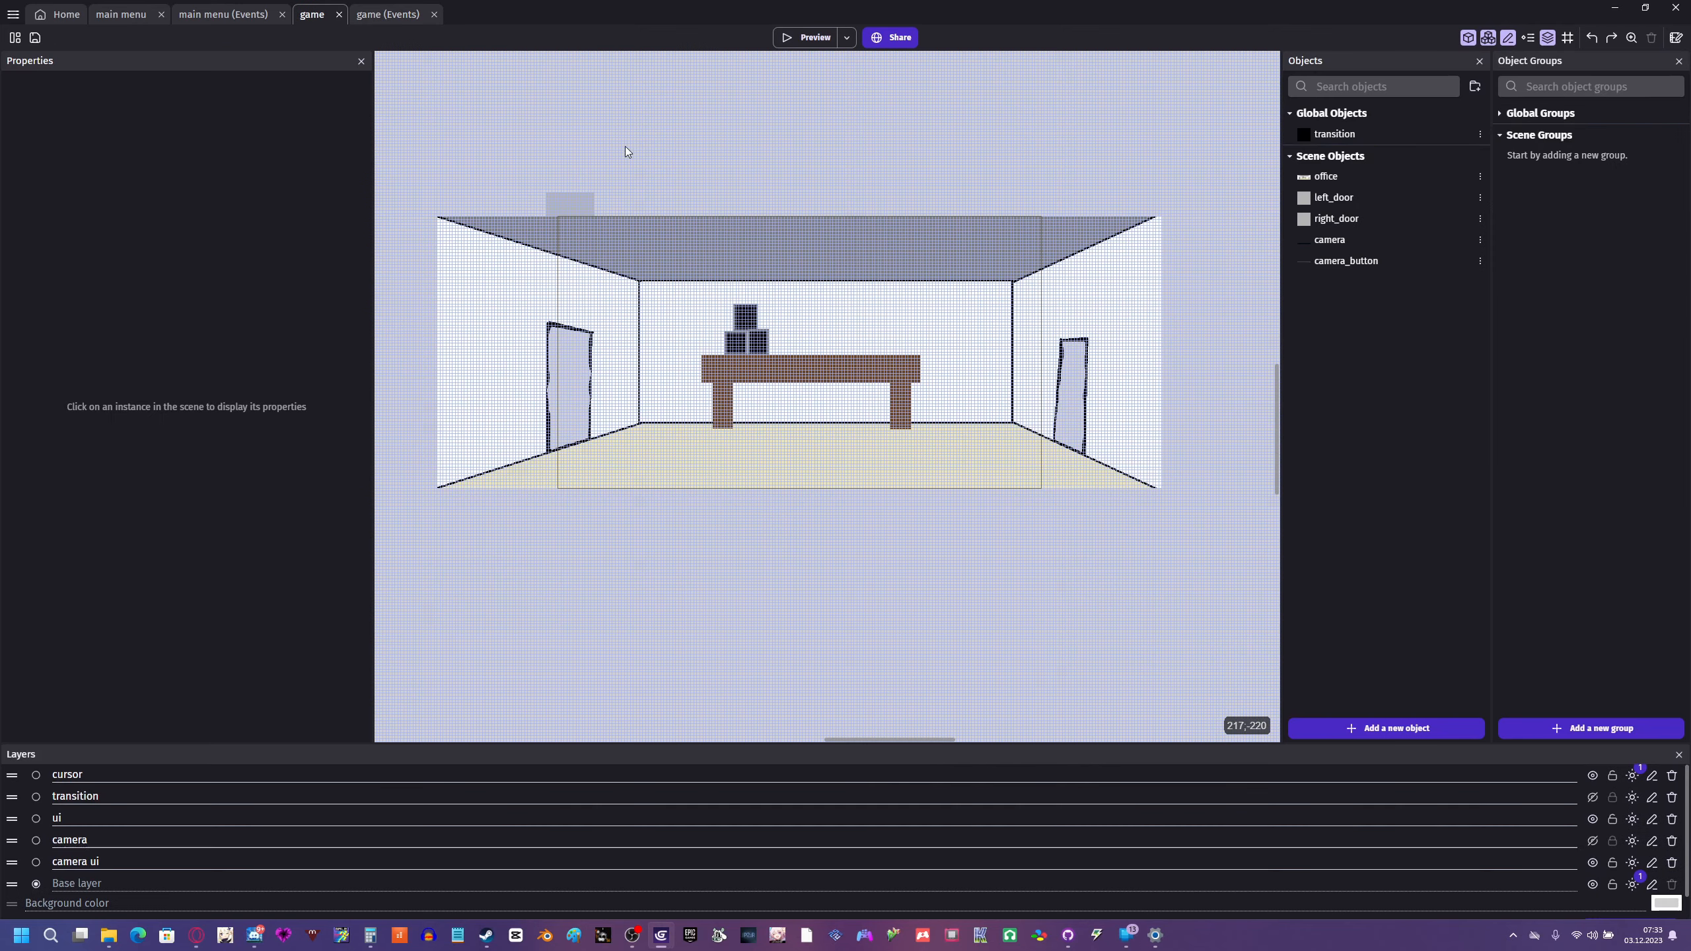
double_click(1344, 264)
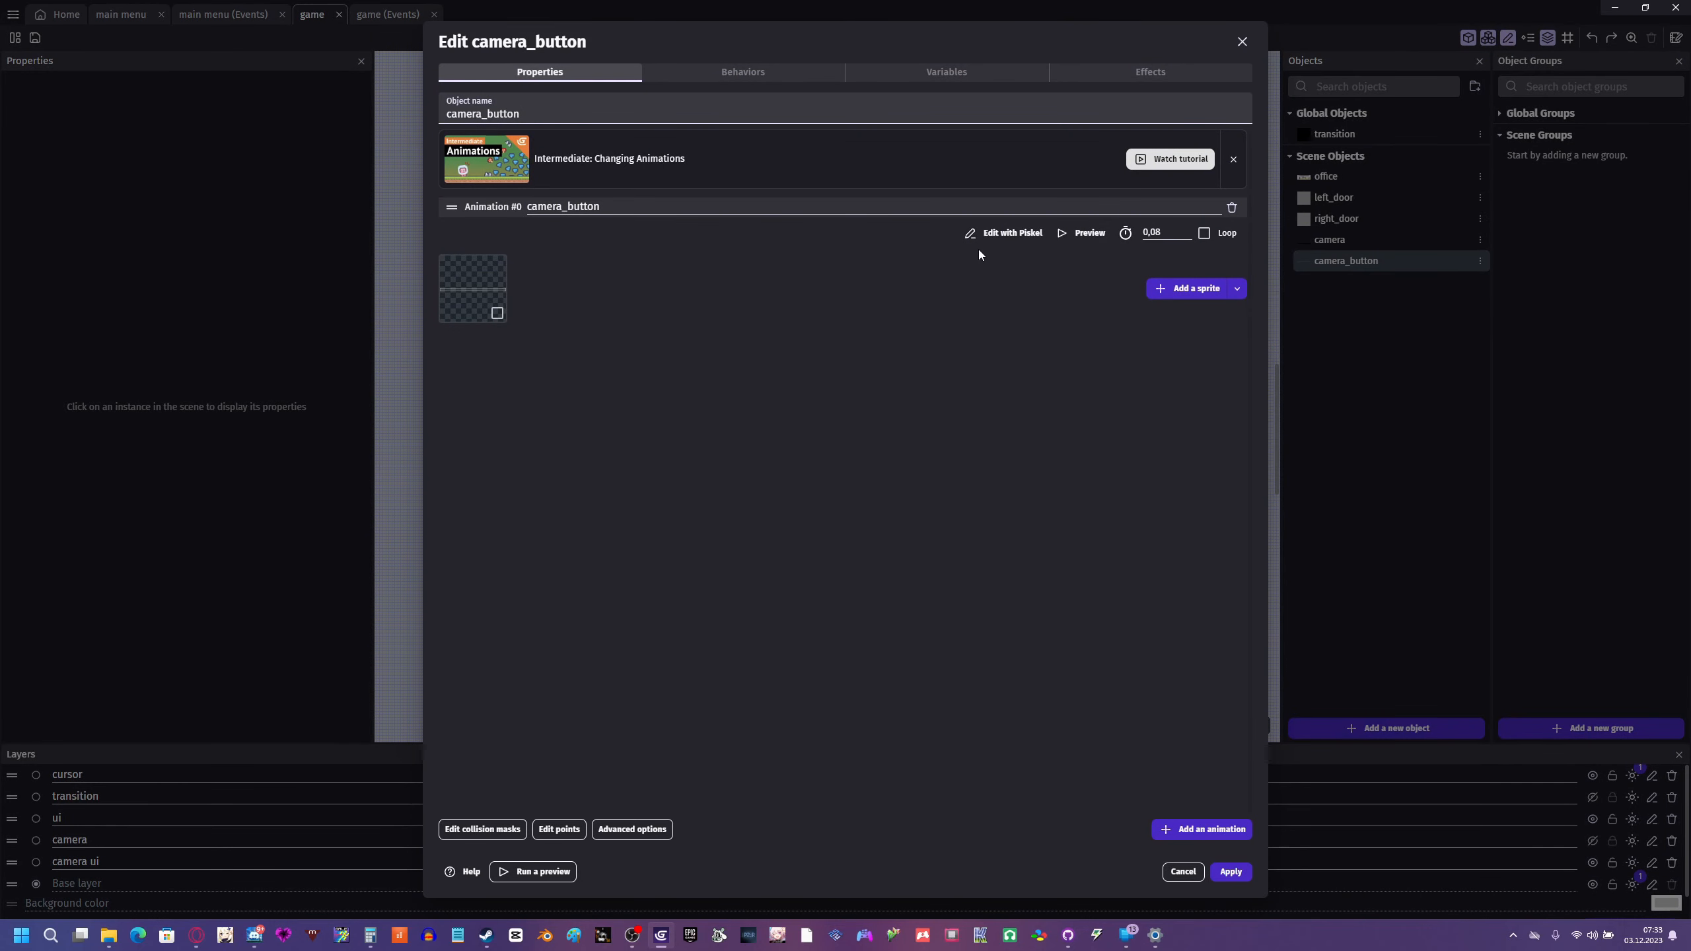
click(1003, 234)
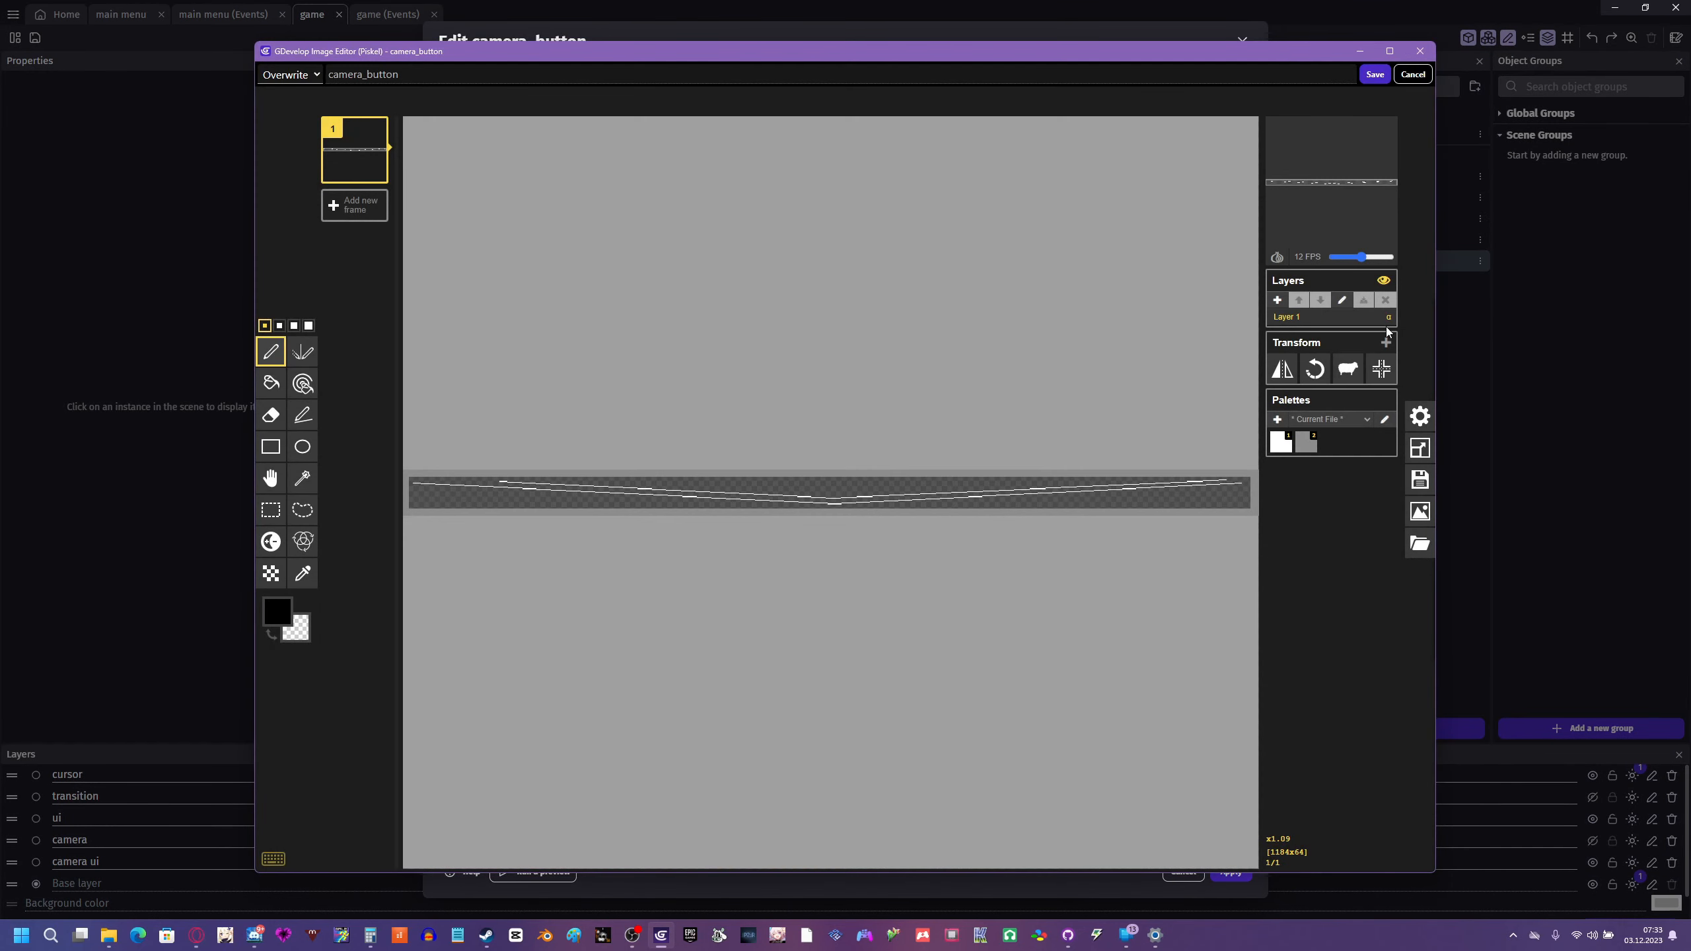
click(1420, 448)
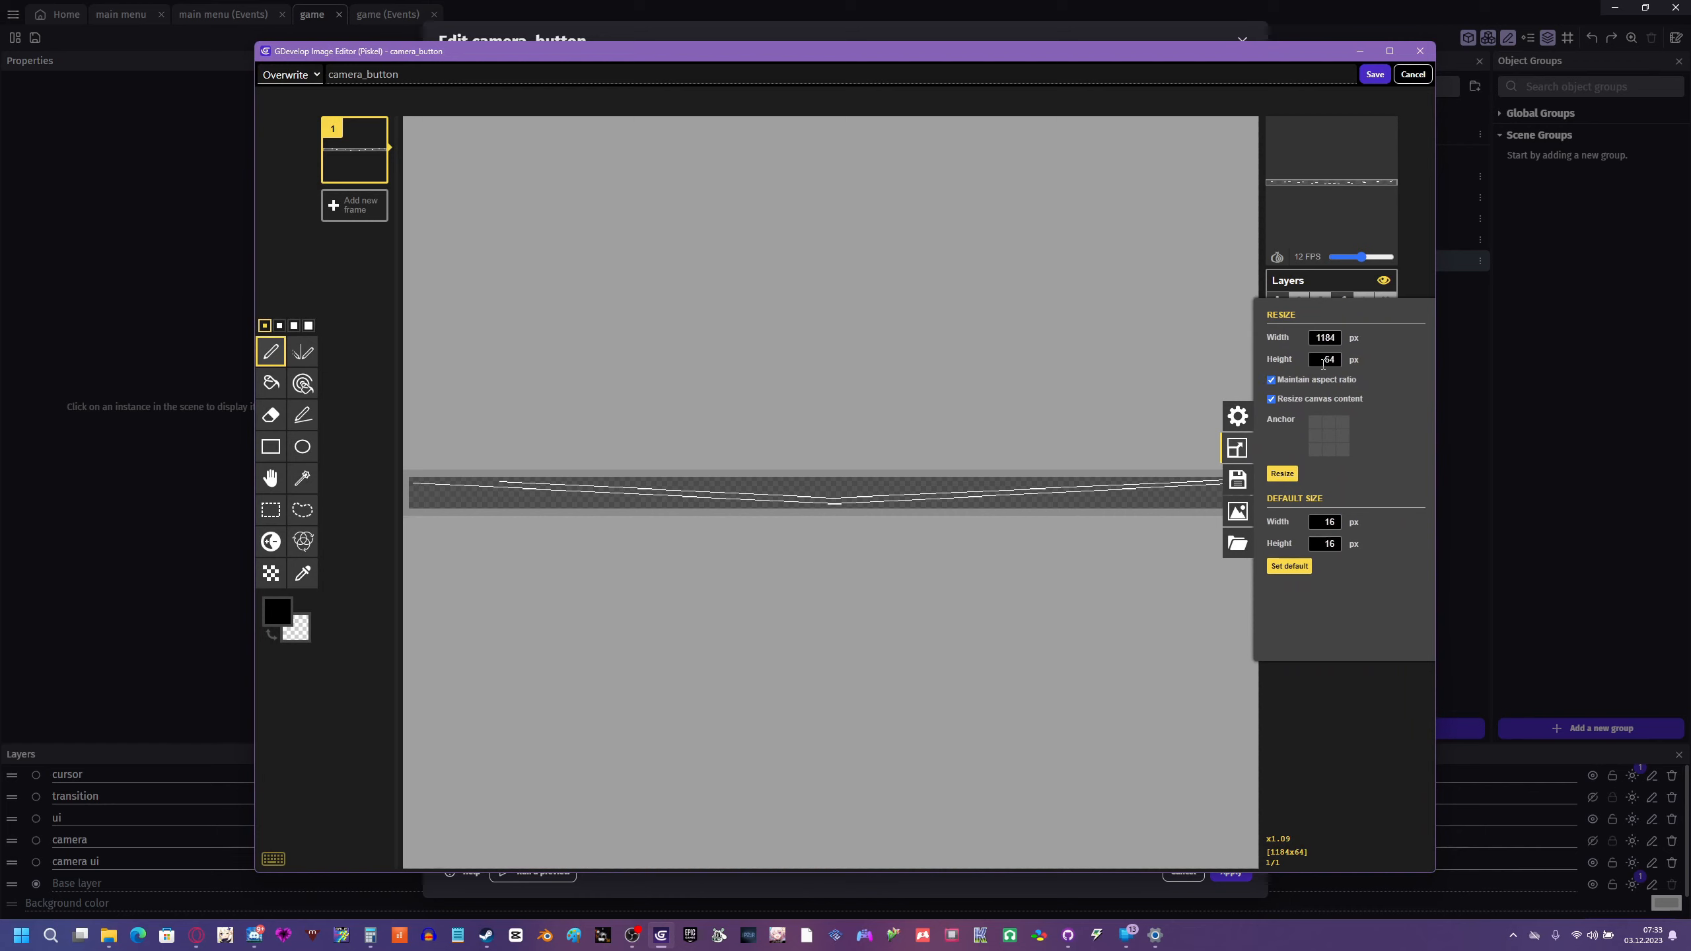
click(1420, 51)
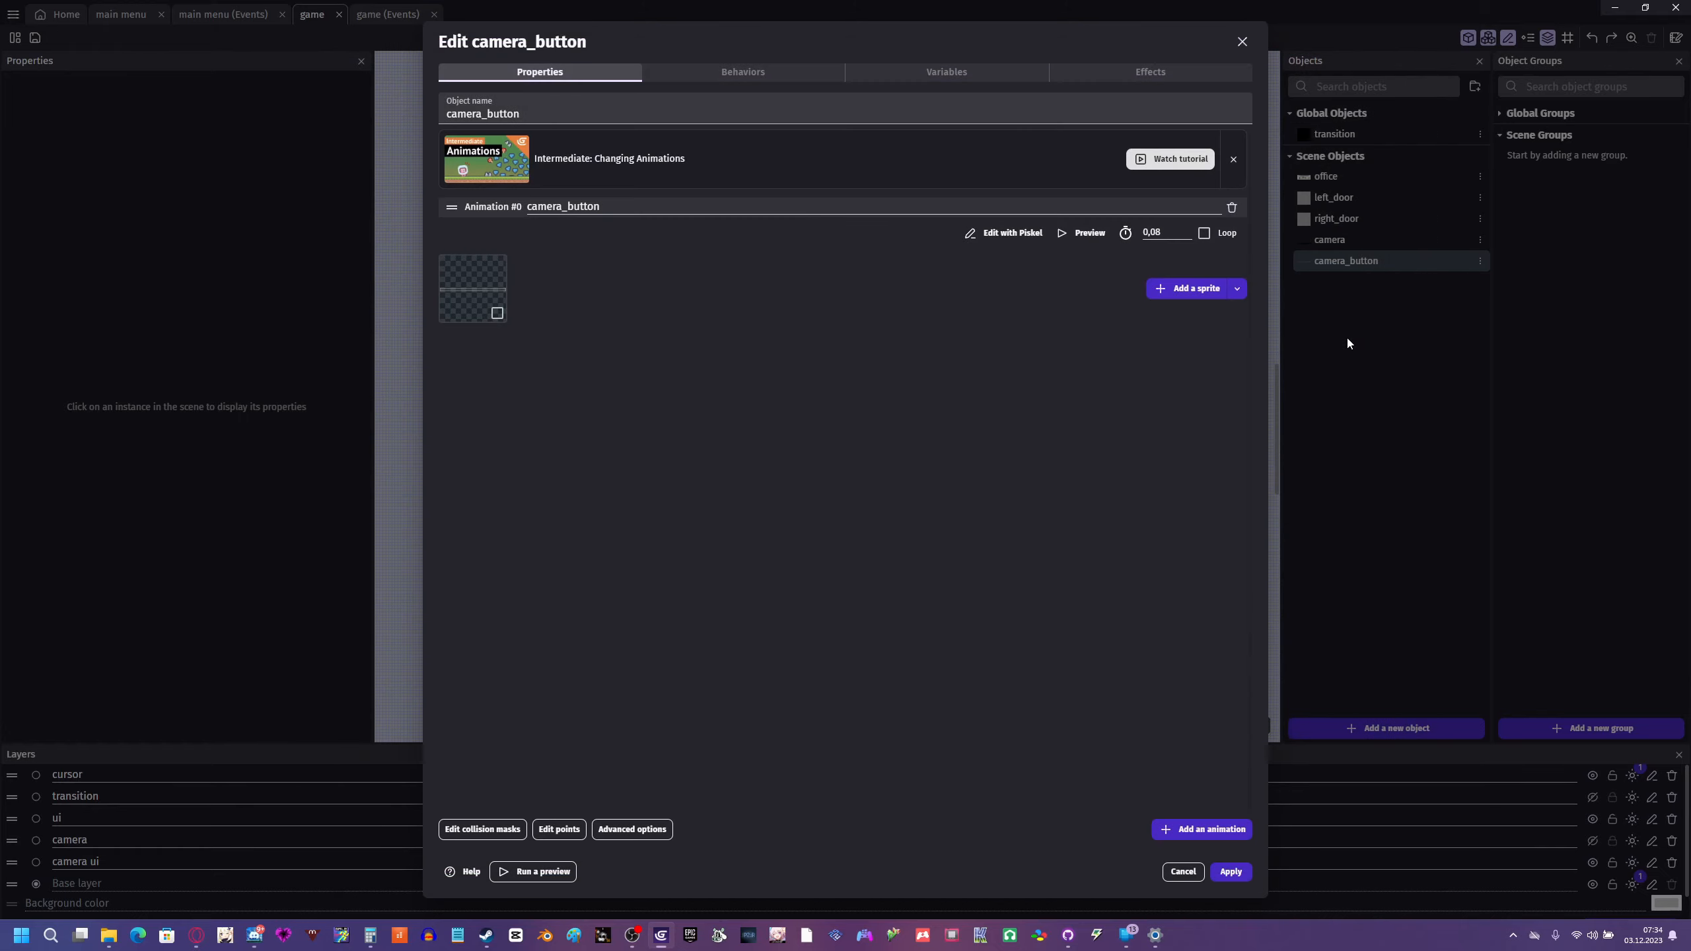
click(1198, 869)
- Inspect the frames of the camera object's up animation in Piskel, and close the object without changes
double_click(1359, 241)
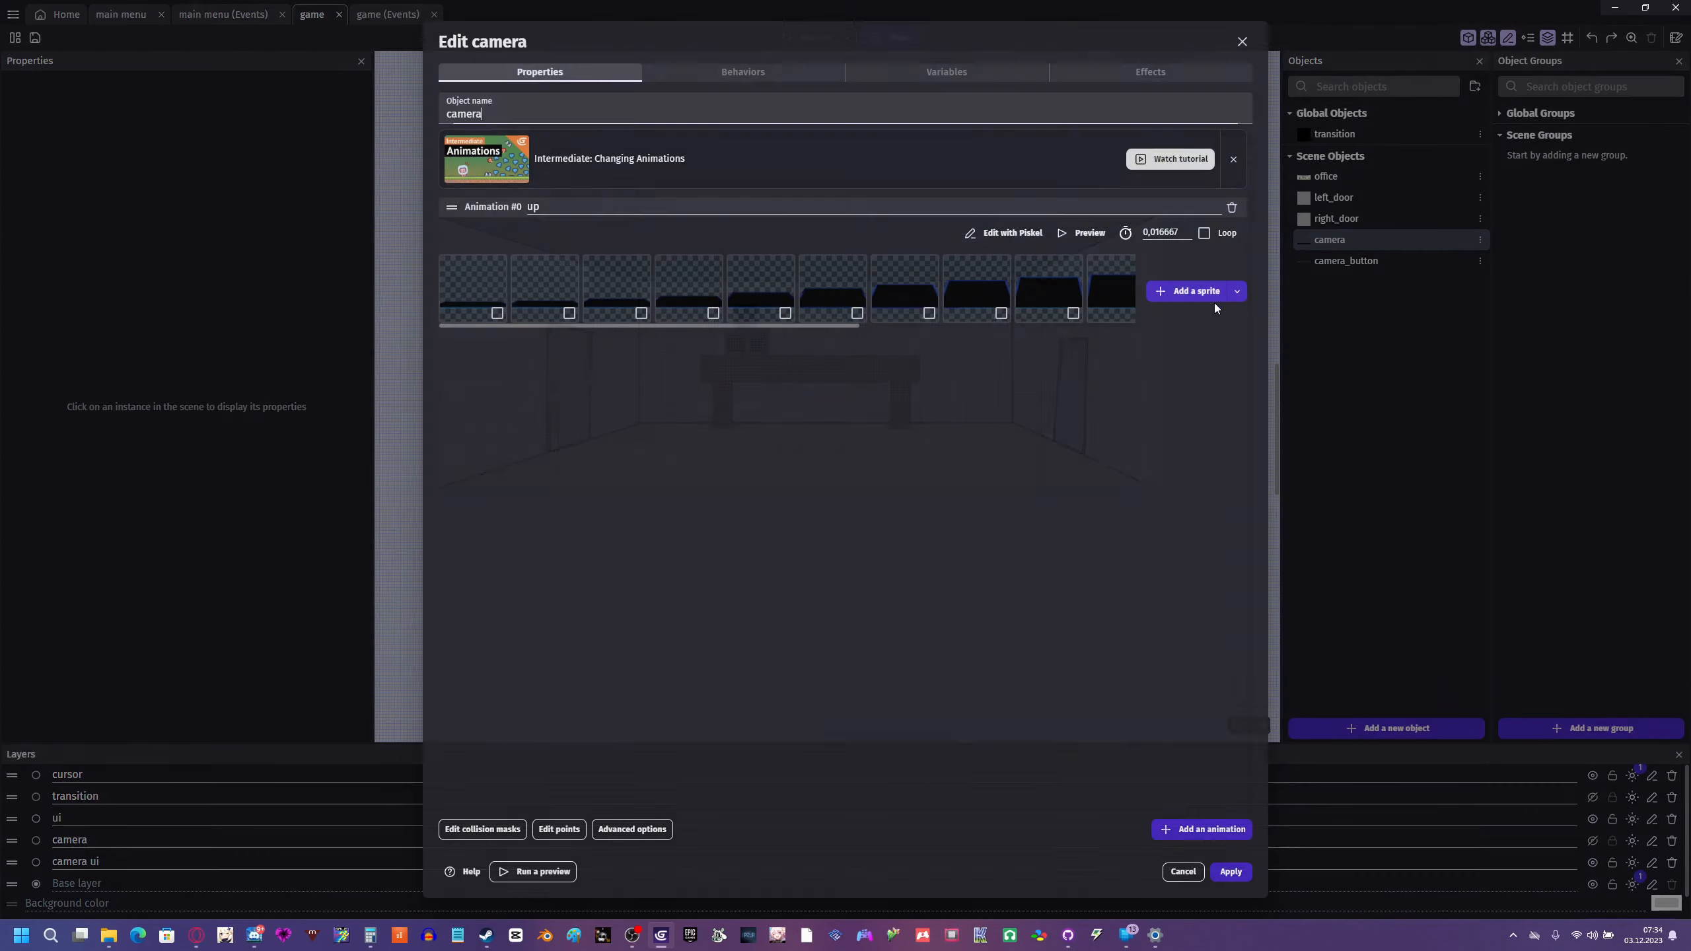
click(1011, 232)
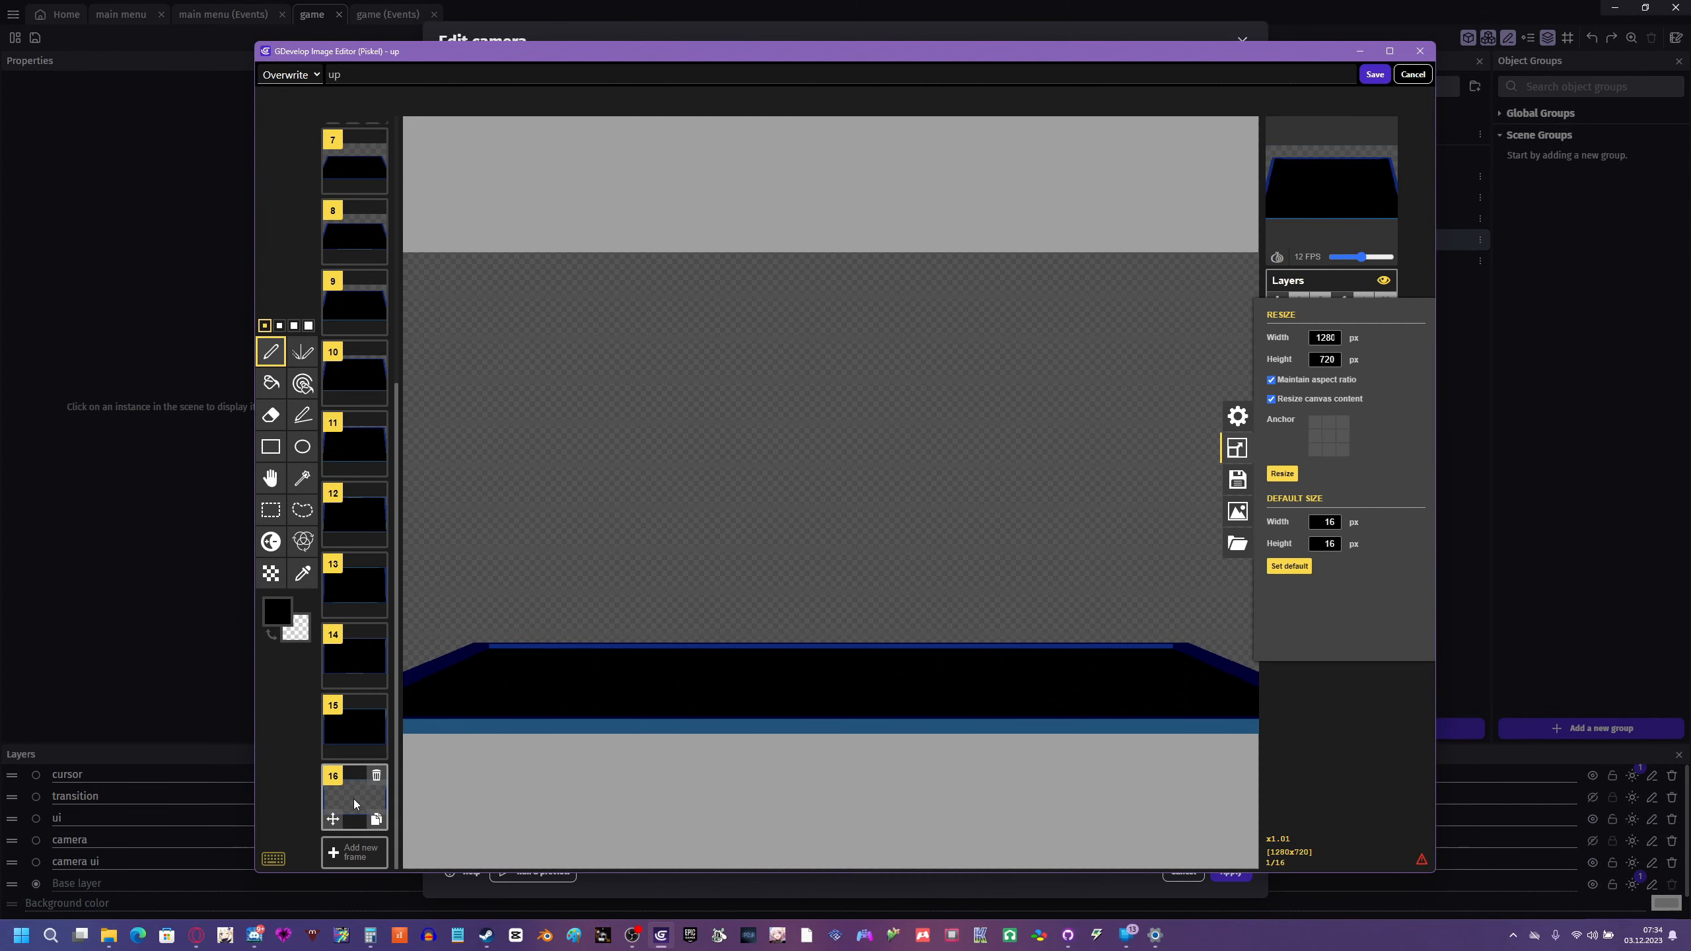
click(354, 803)
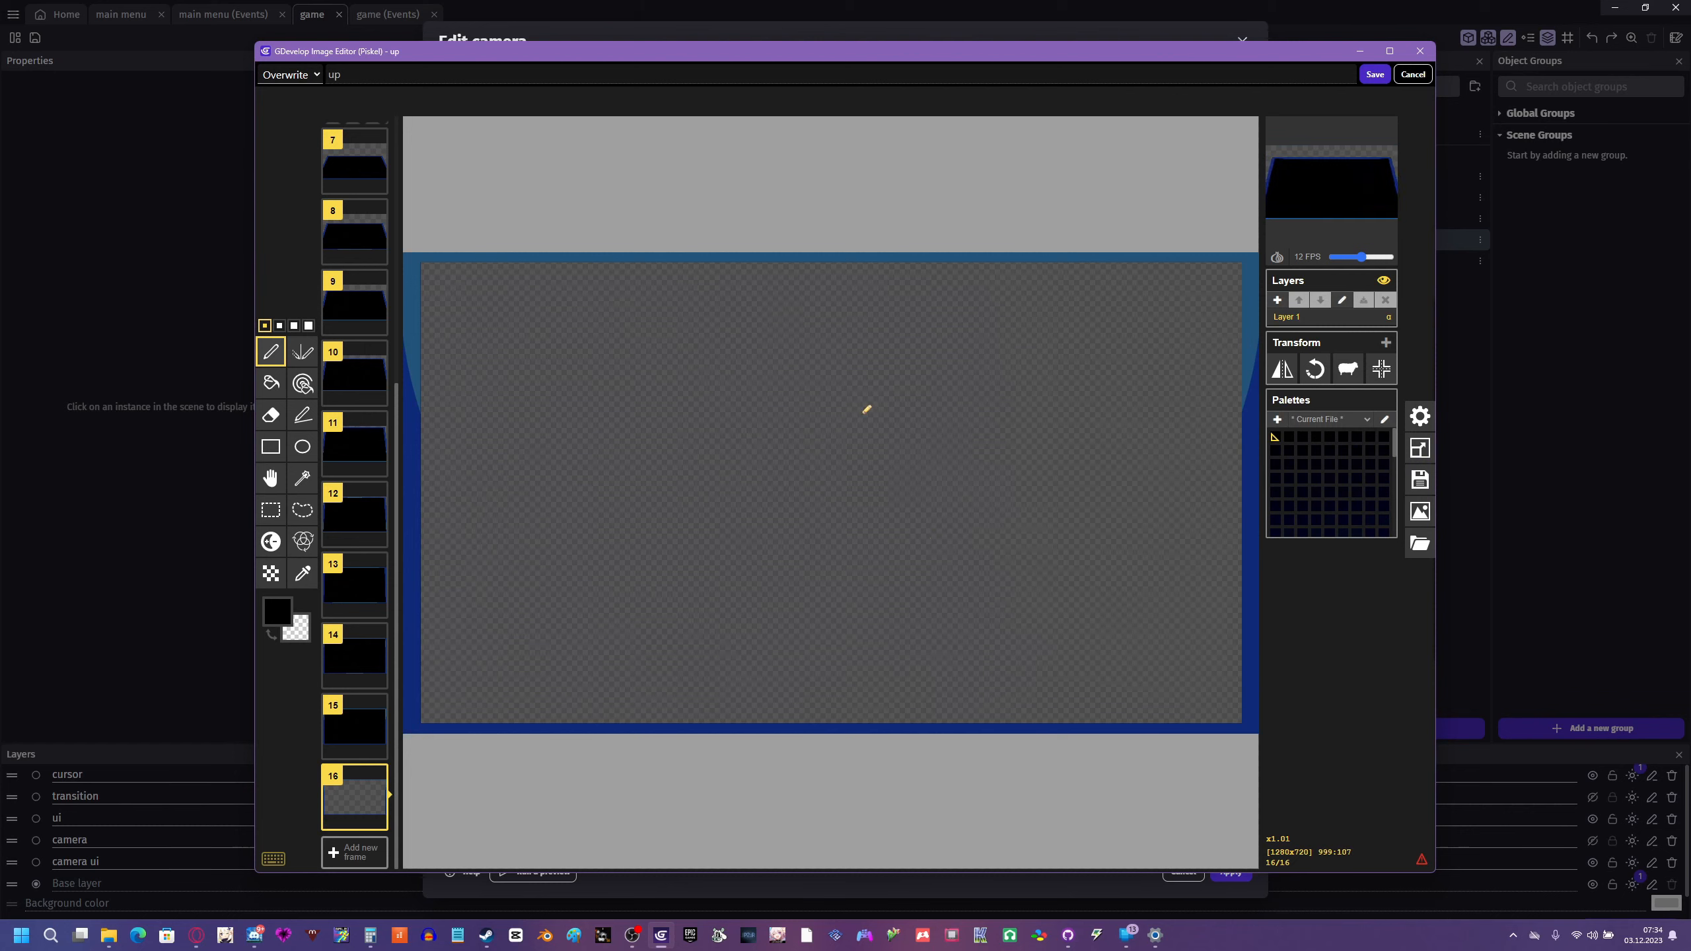
click(354, 377)
scroll(336, 791, up, 1)
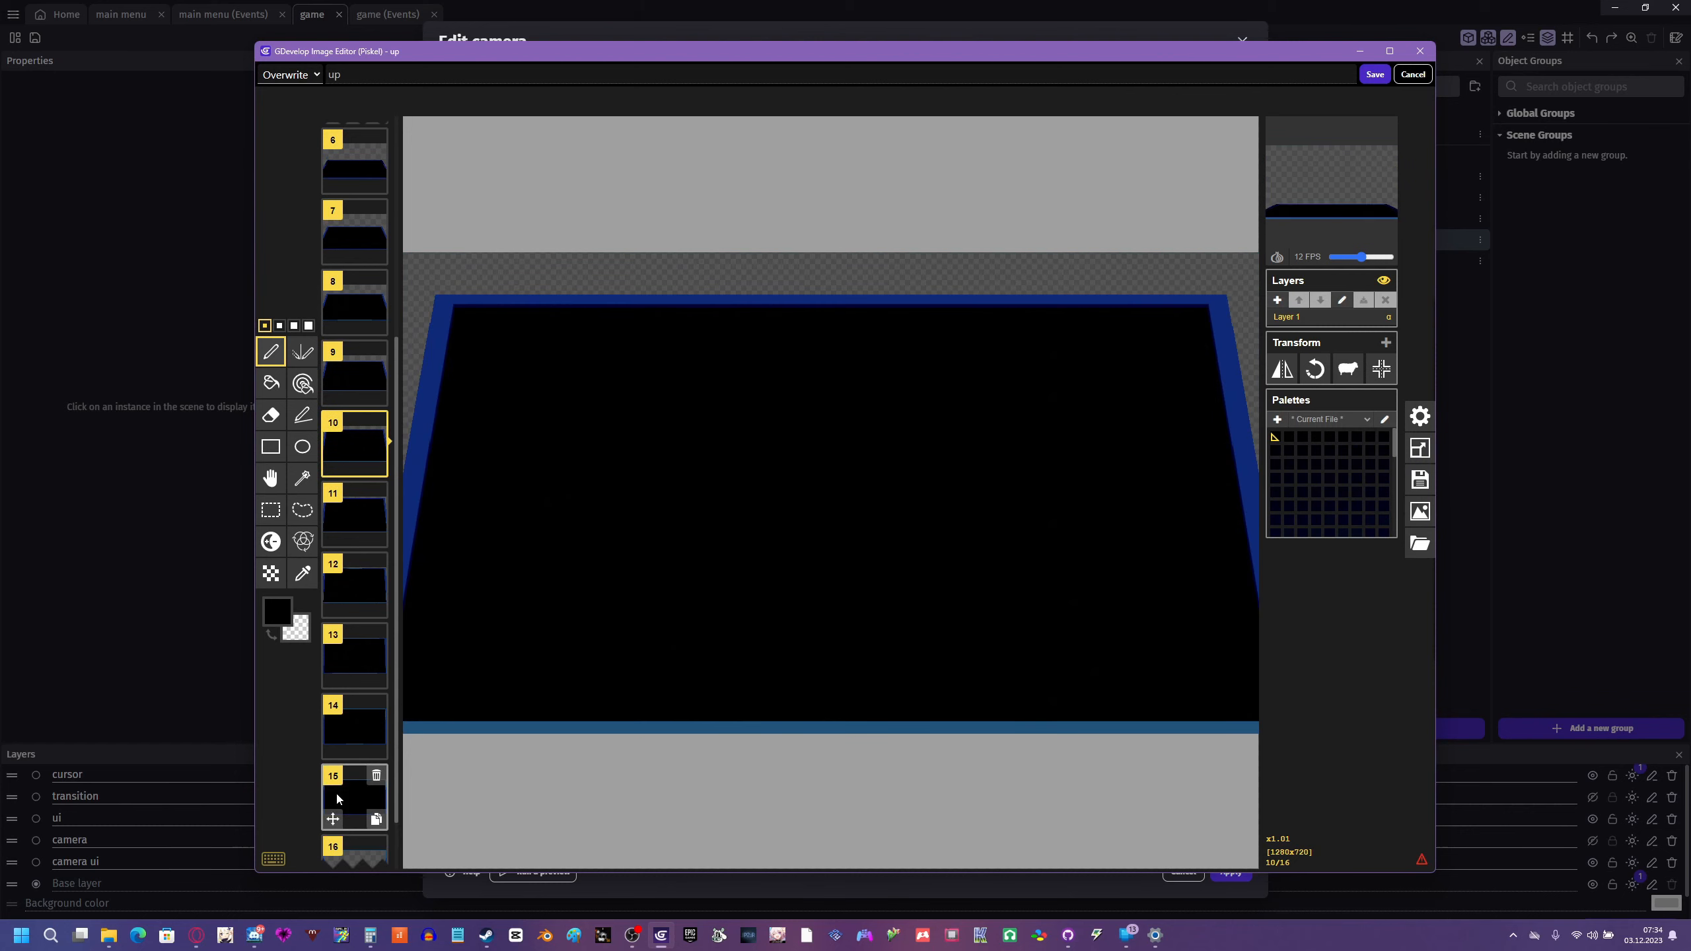
click(1420, 51)
click(1230, 871)
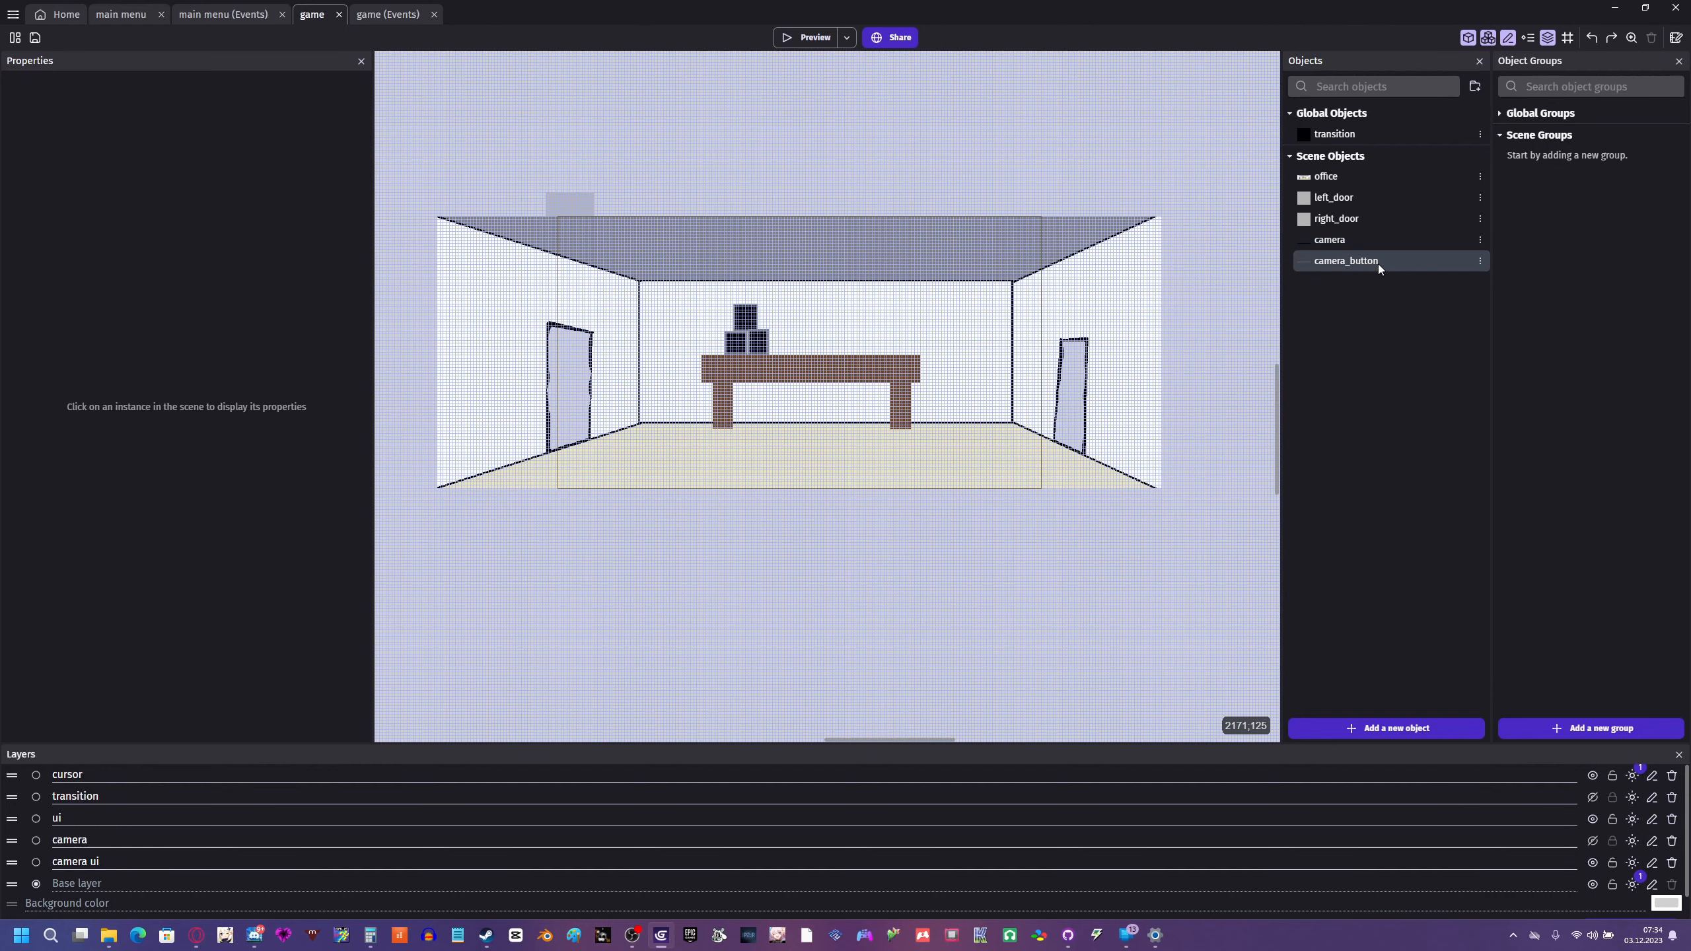
- Place a camera_button instance on the office floor at X 0, Y 648, flush with the game window border
drag(1377, 264, 621, 478)
click(727, 529)
scroll(603, 477, up, 10)
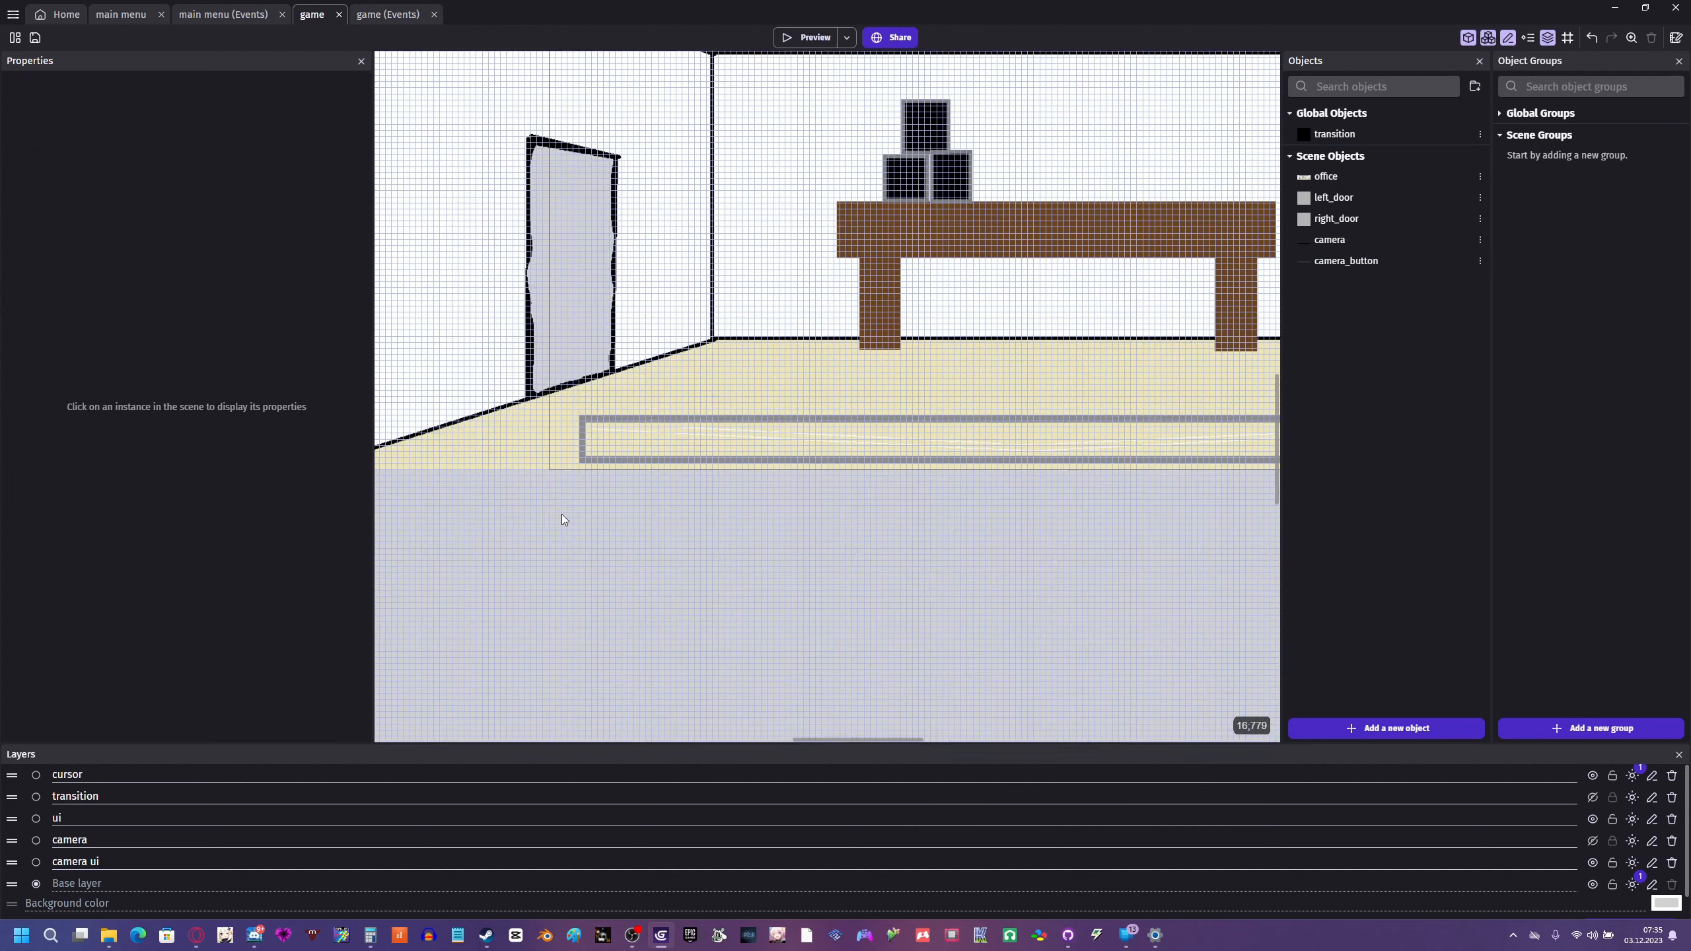
drag(608, 354, 543, 350)
- Collapse the scrolling group in the game events and add a group named camera containing an empty sub-event
click(397, 16)
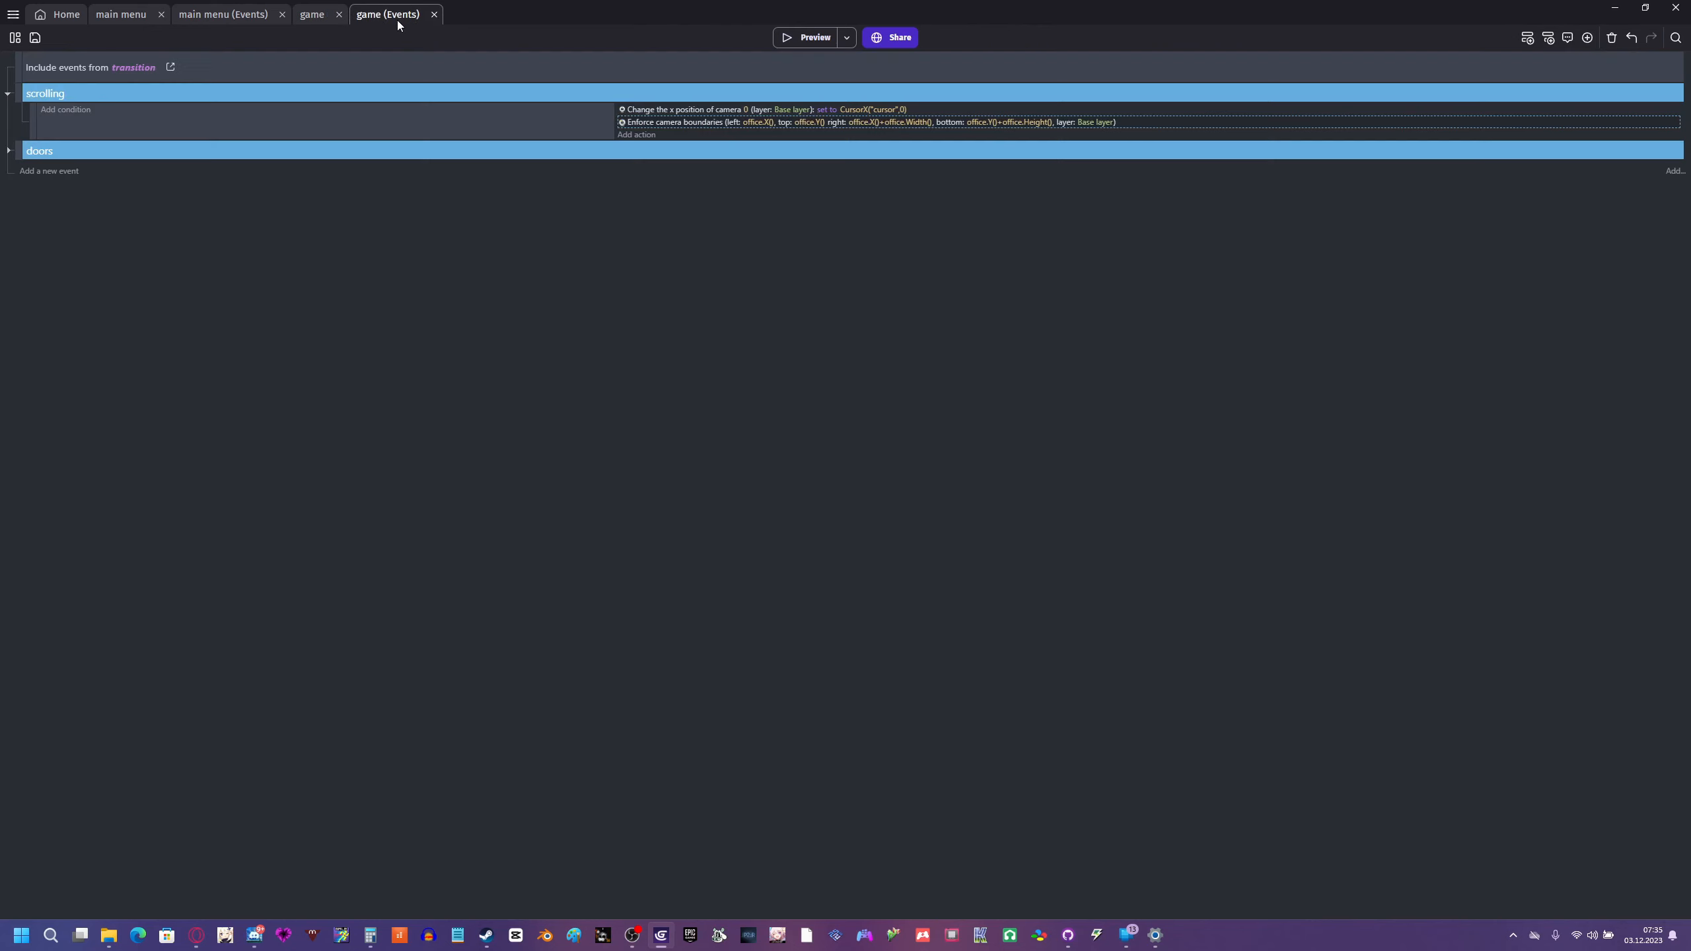
click(8, 94)
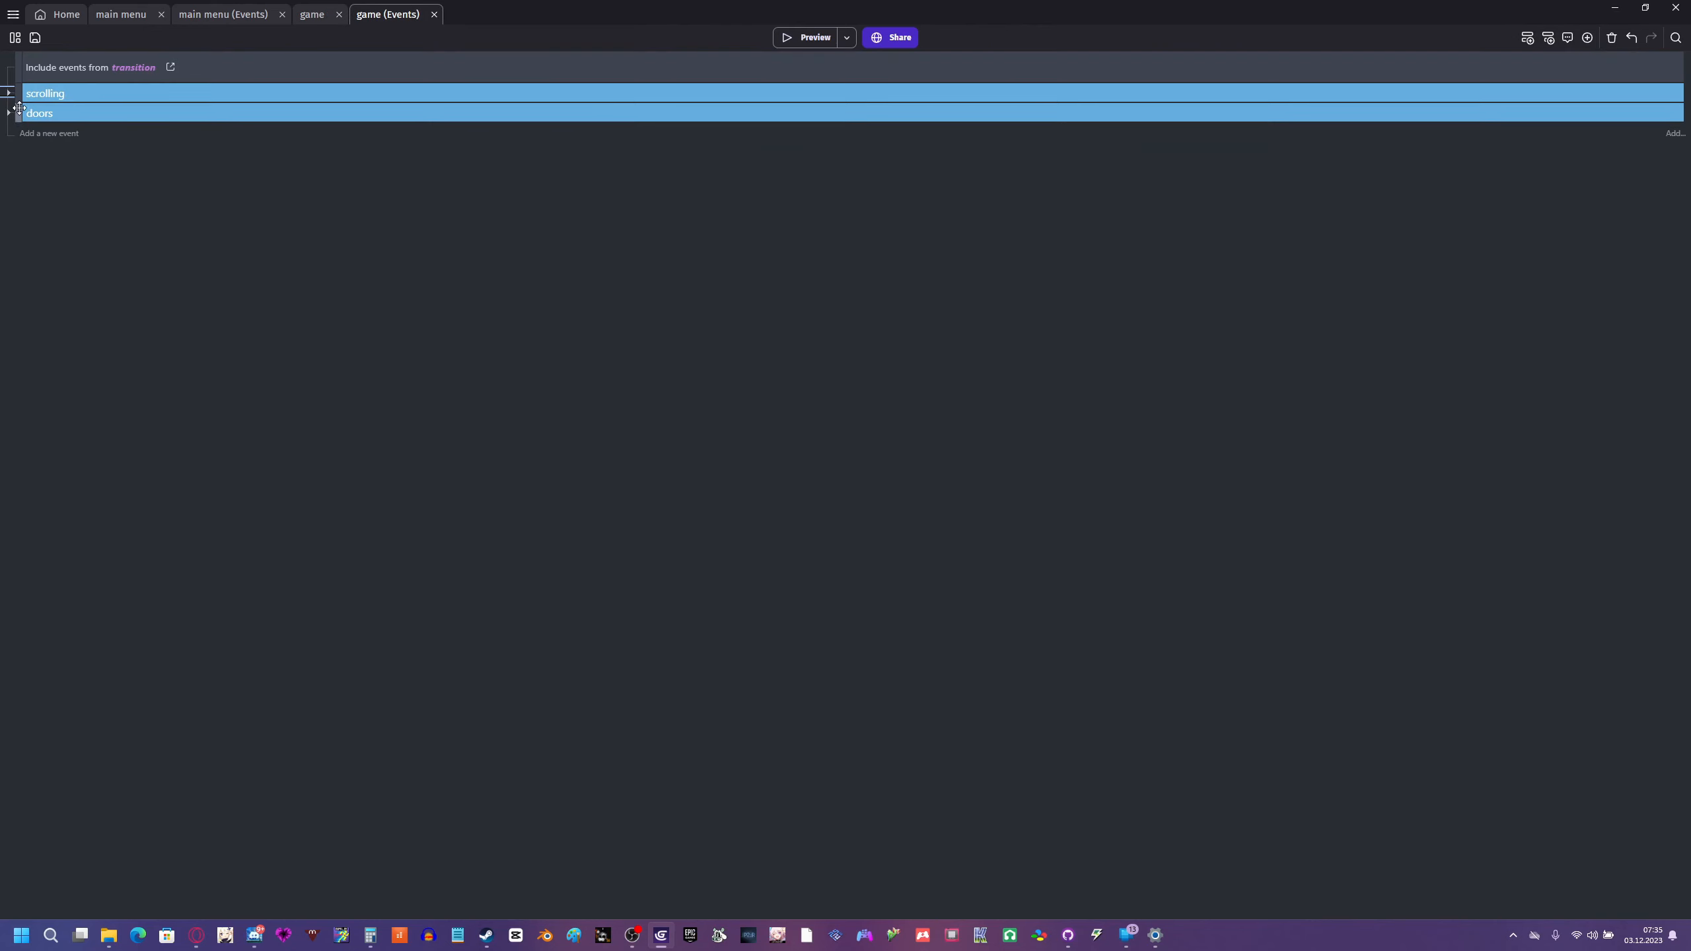
right_click(49, 135)
click(74, 199)
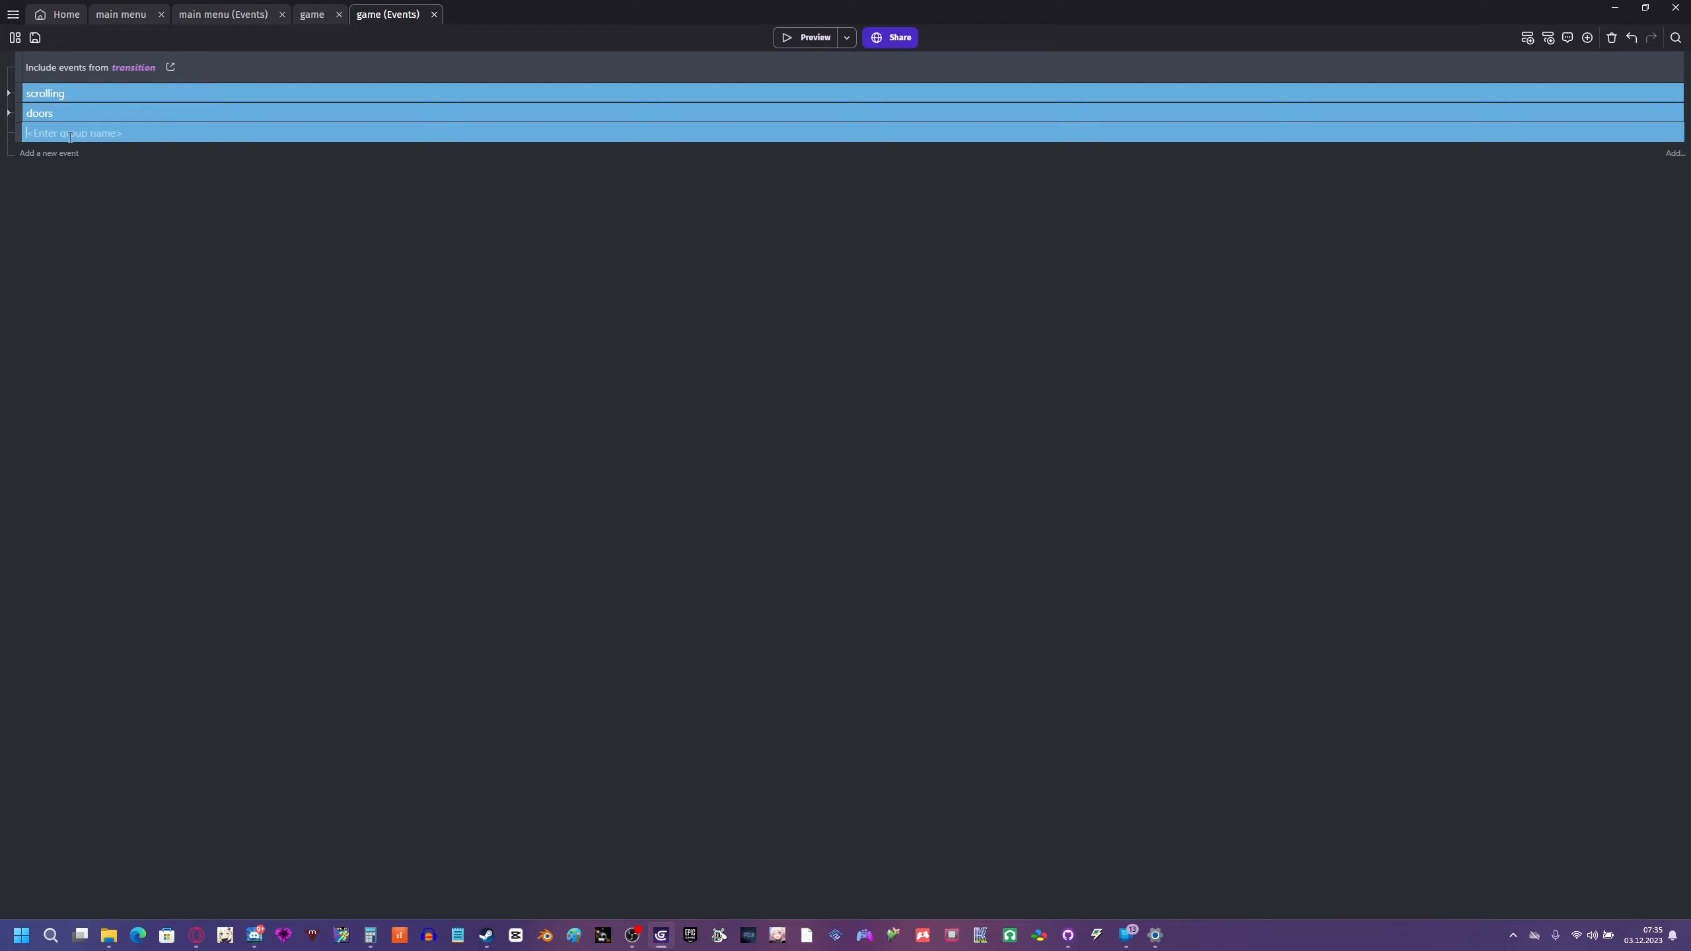
text(camera)
click(57, 154)
drag(19, 151, 50, 147)
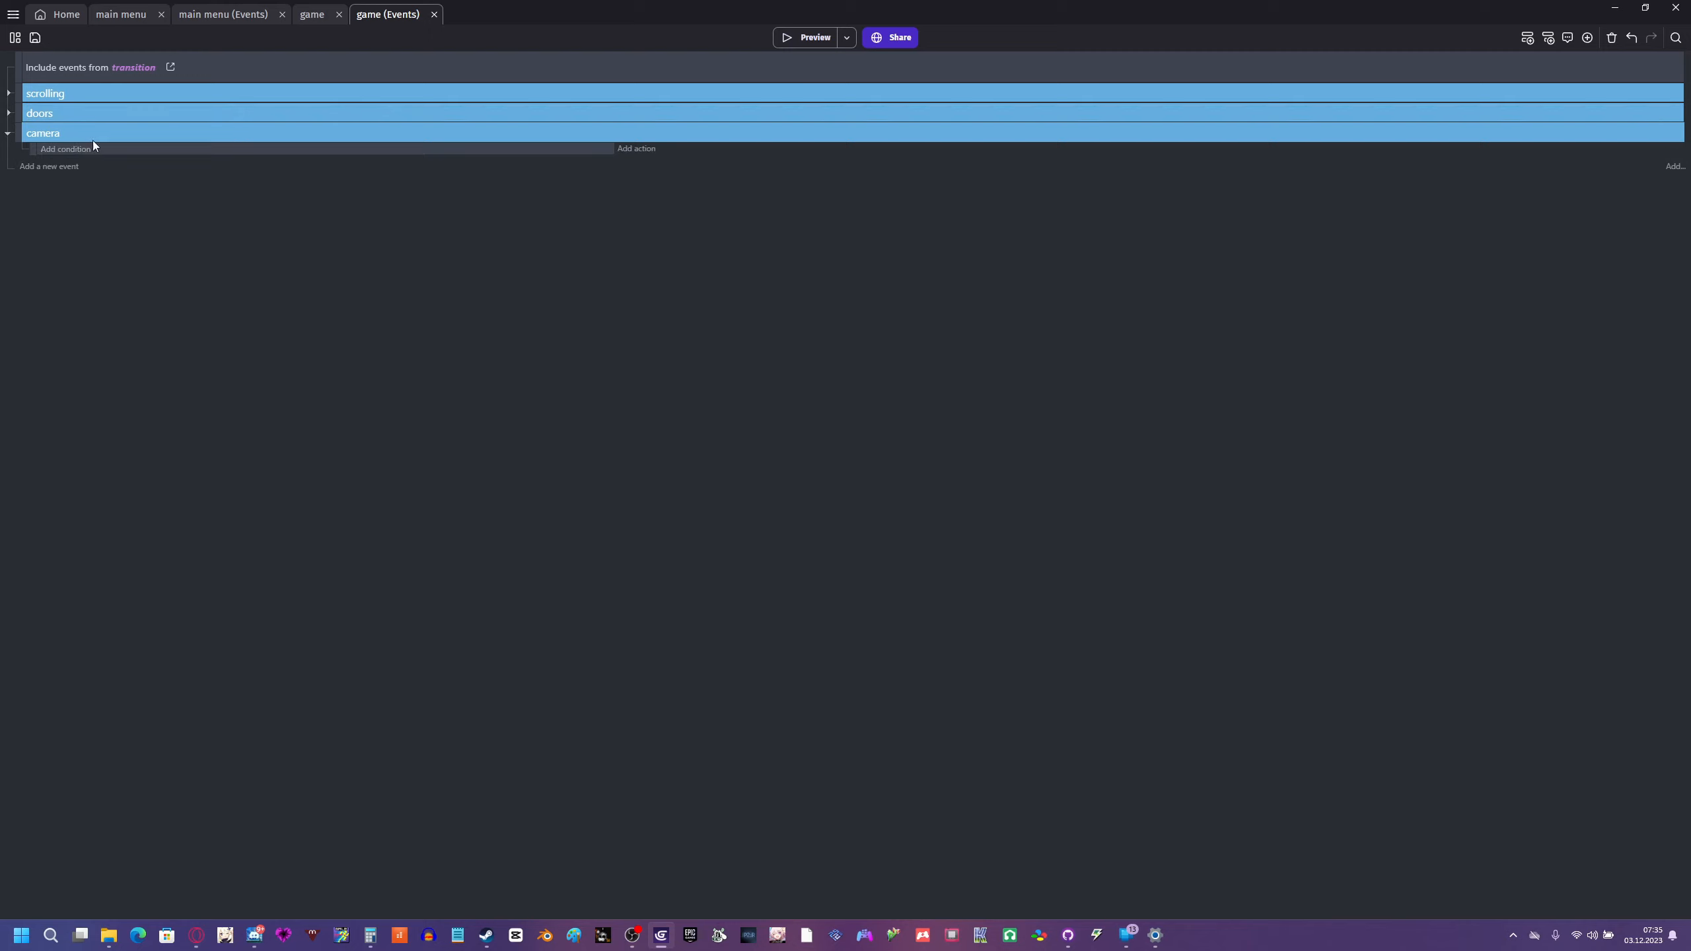
- Add the At the beginning of the scene condition to the empty event in the camera group
click(46, 148)
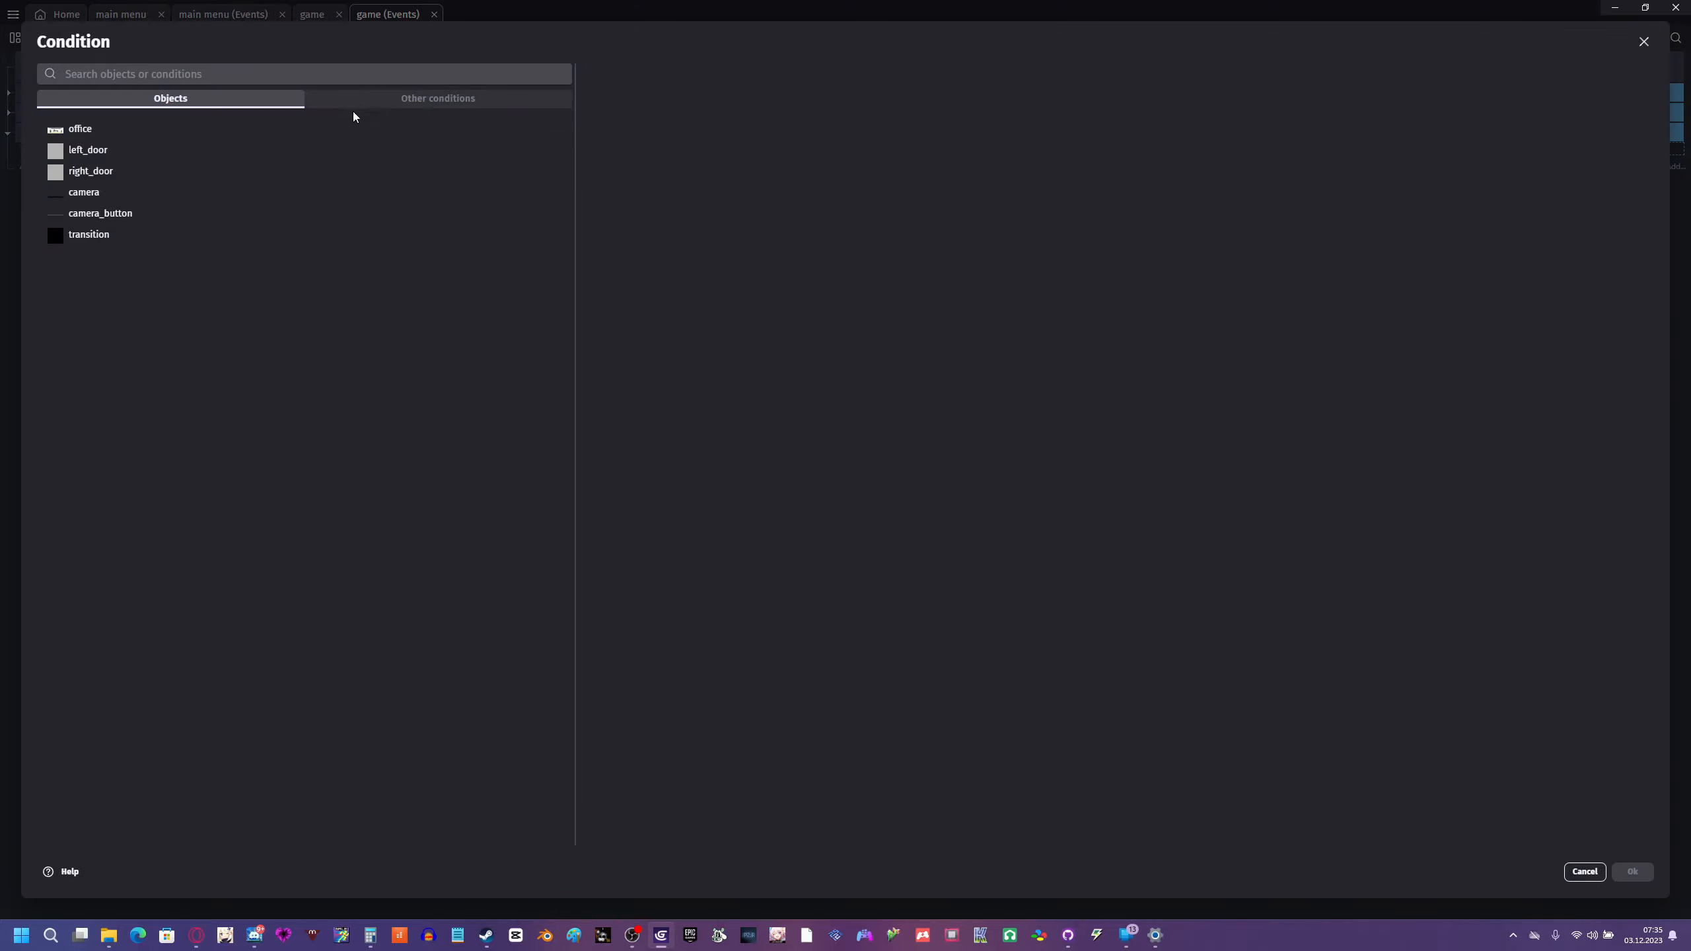
click(353, 101)
click(83, 276)
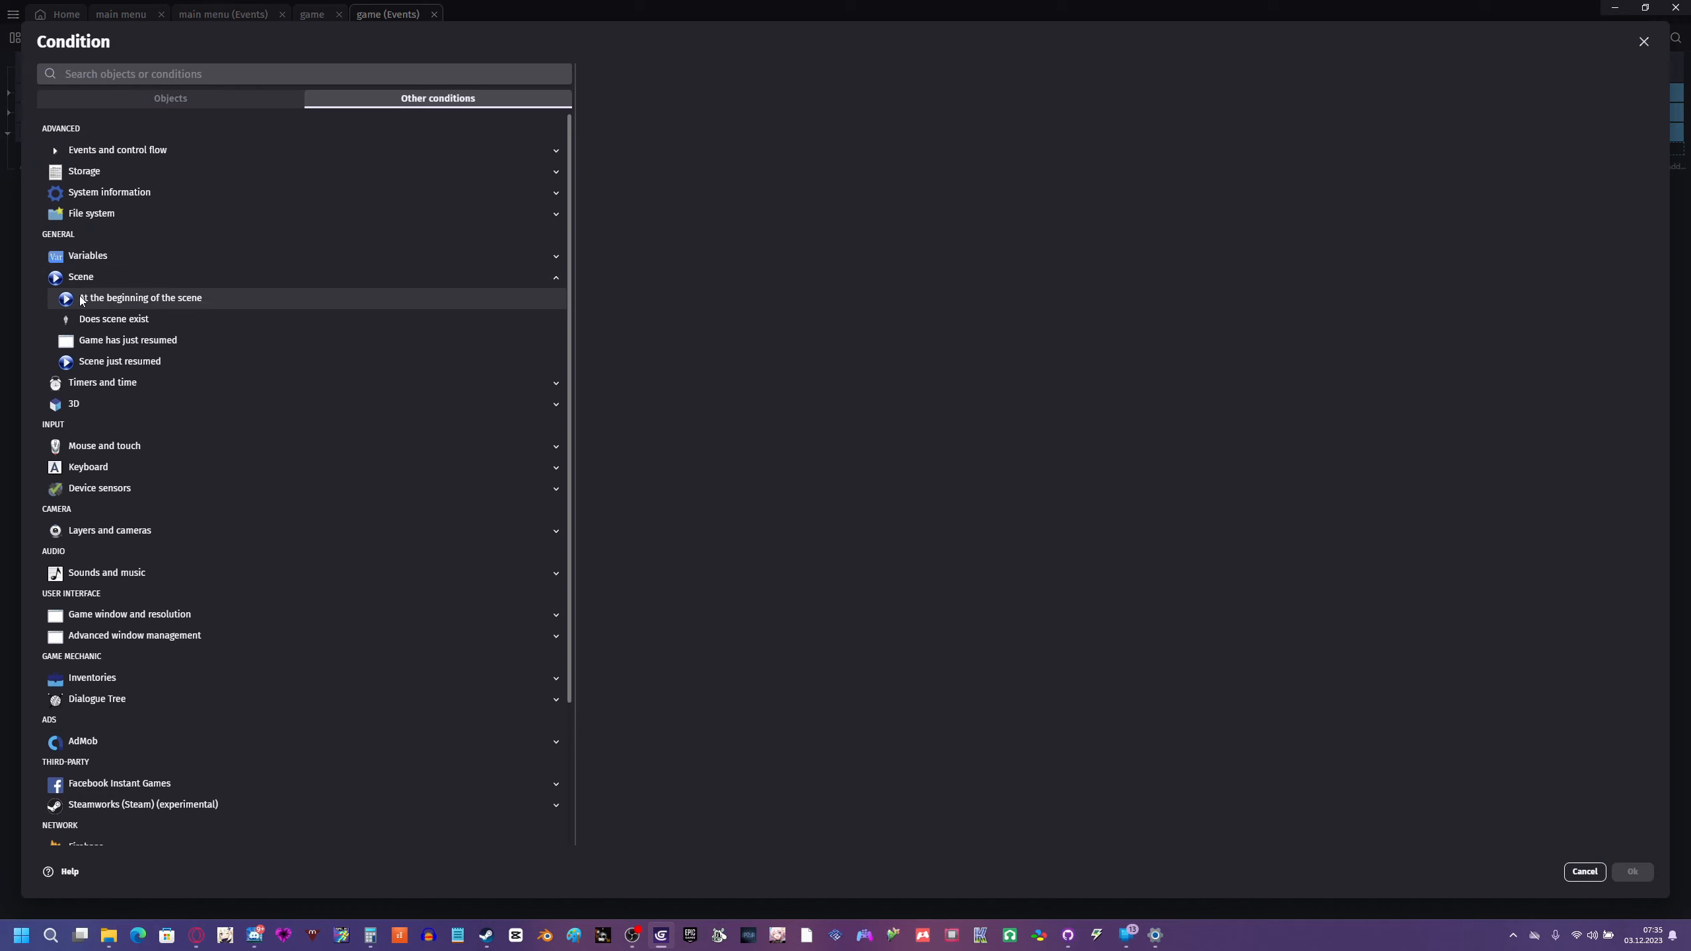
click(82, 299)
click(1632, 871)
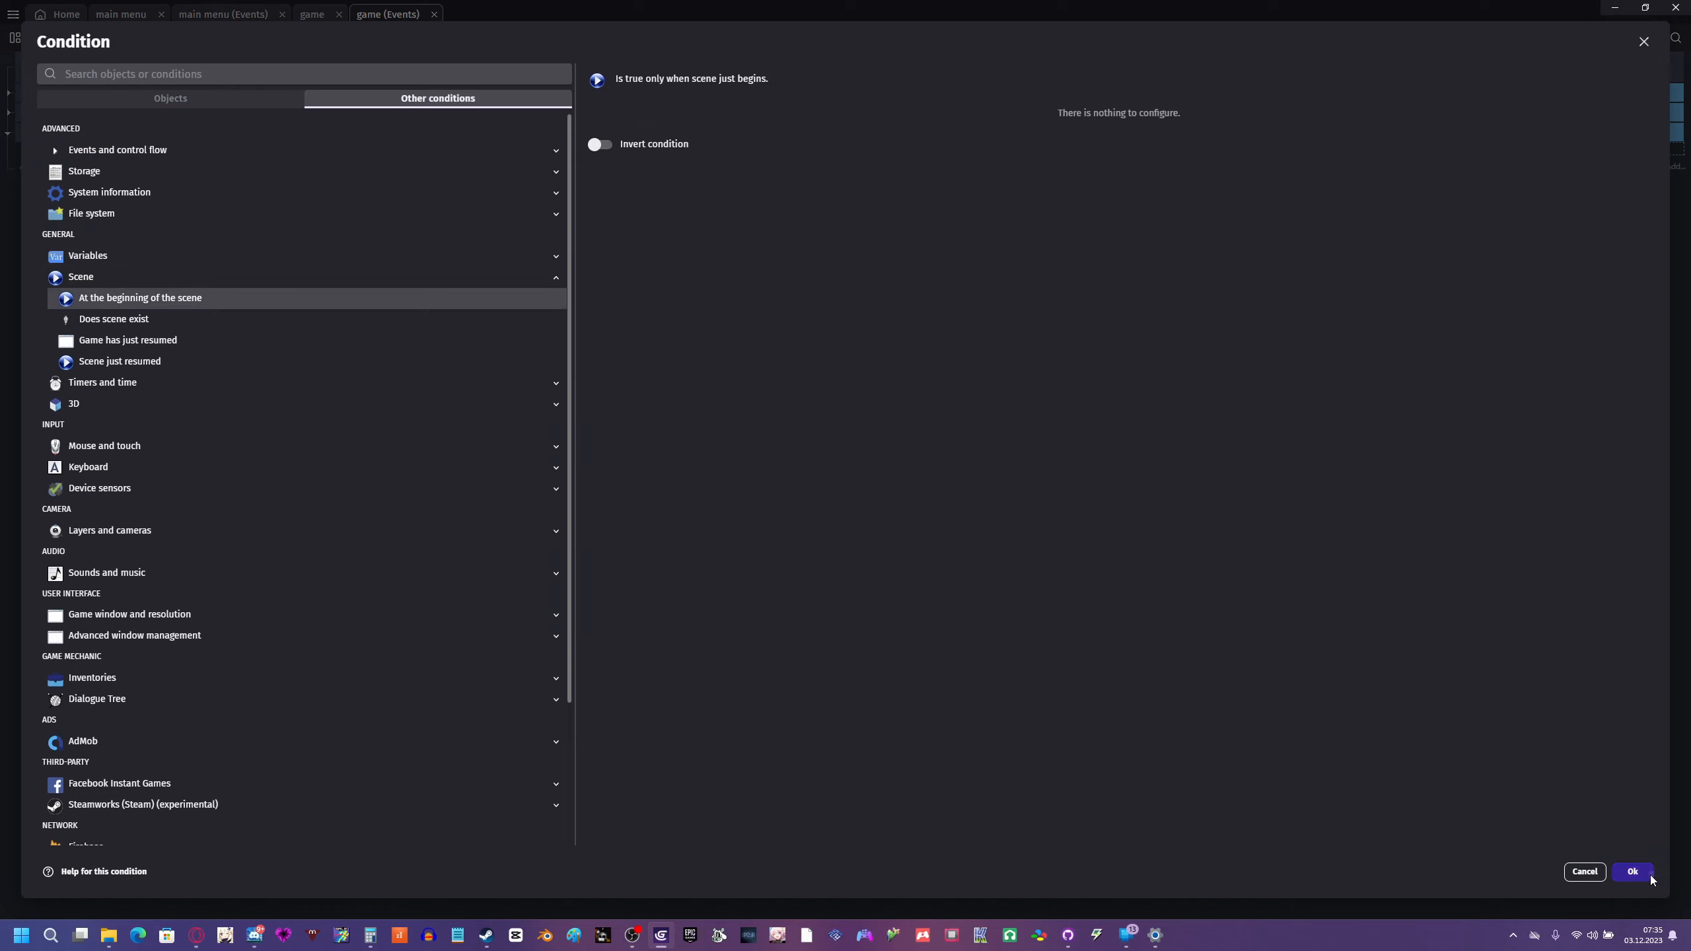
- Add an action to the camera event that sets camera_button's X position to SceneWindowWidth()/2
click(629, 155)
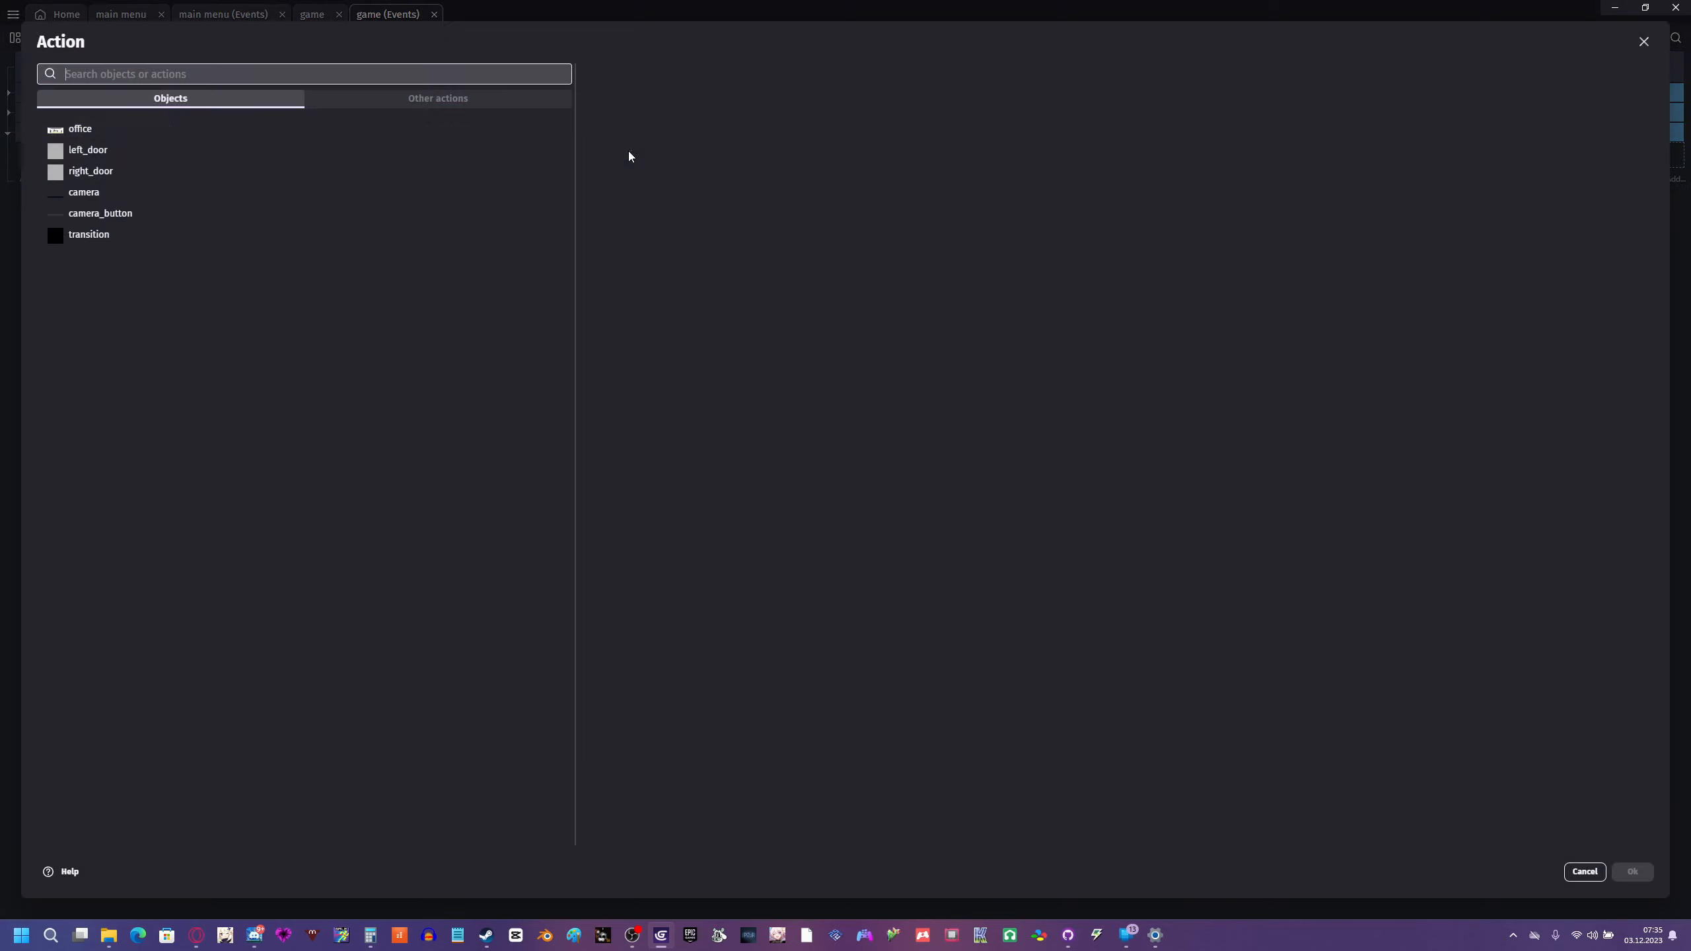
click(235, 217)
scroll(808, 366, down, 10)
click(741, 562)
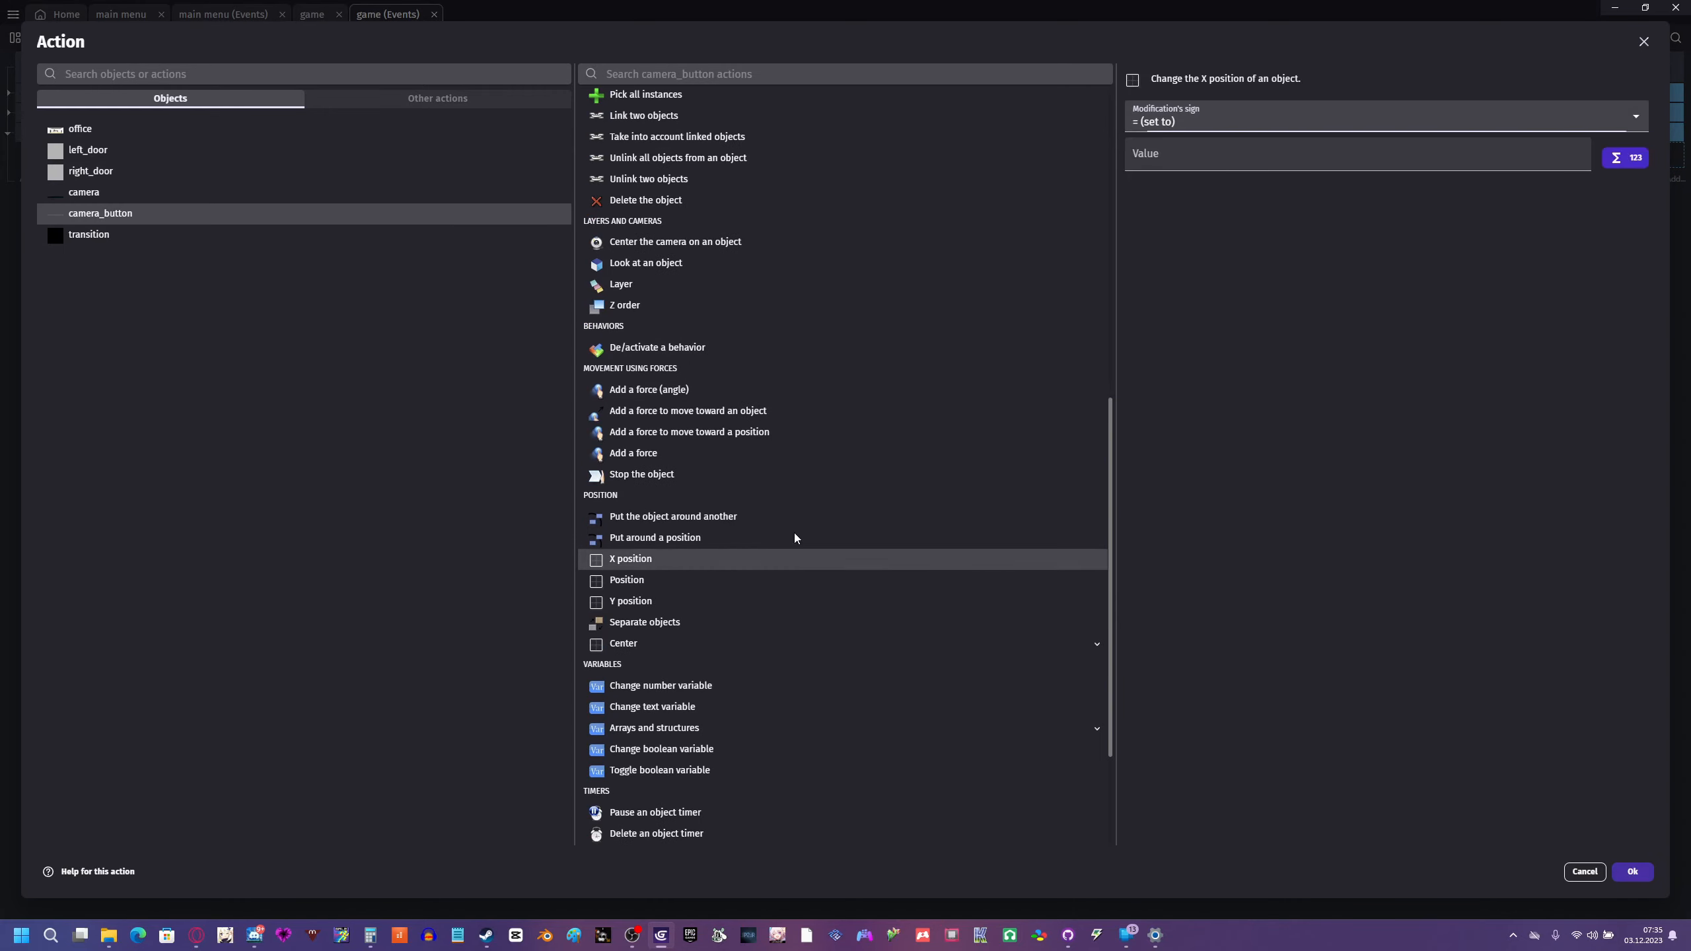
click(1158, 167)
text(scre)
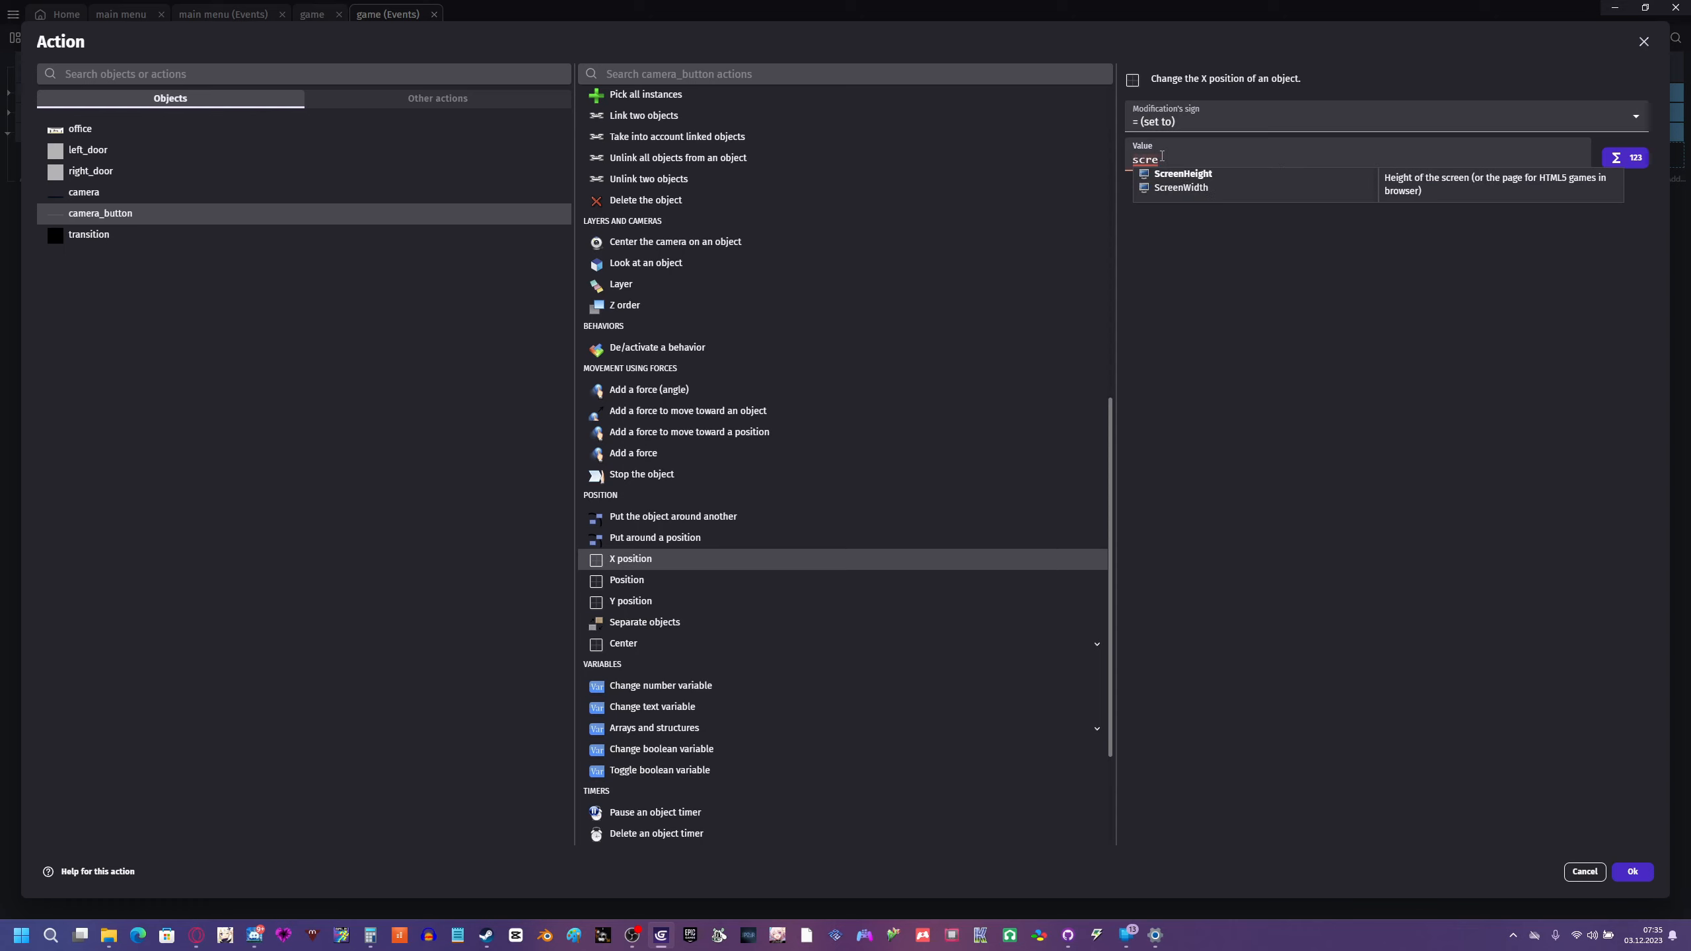
text(n)
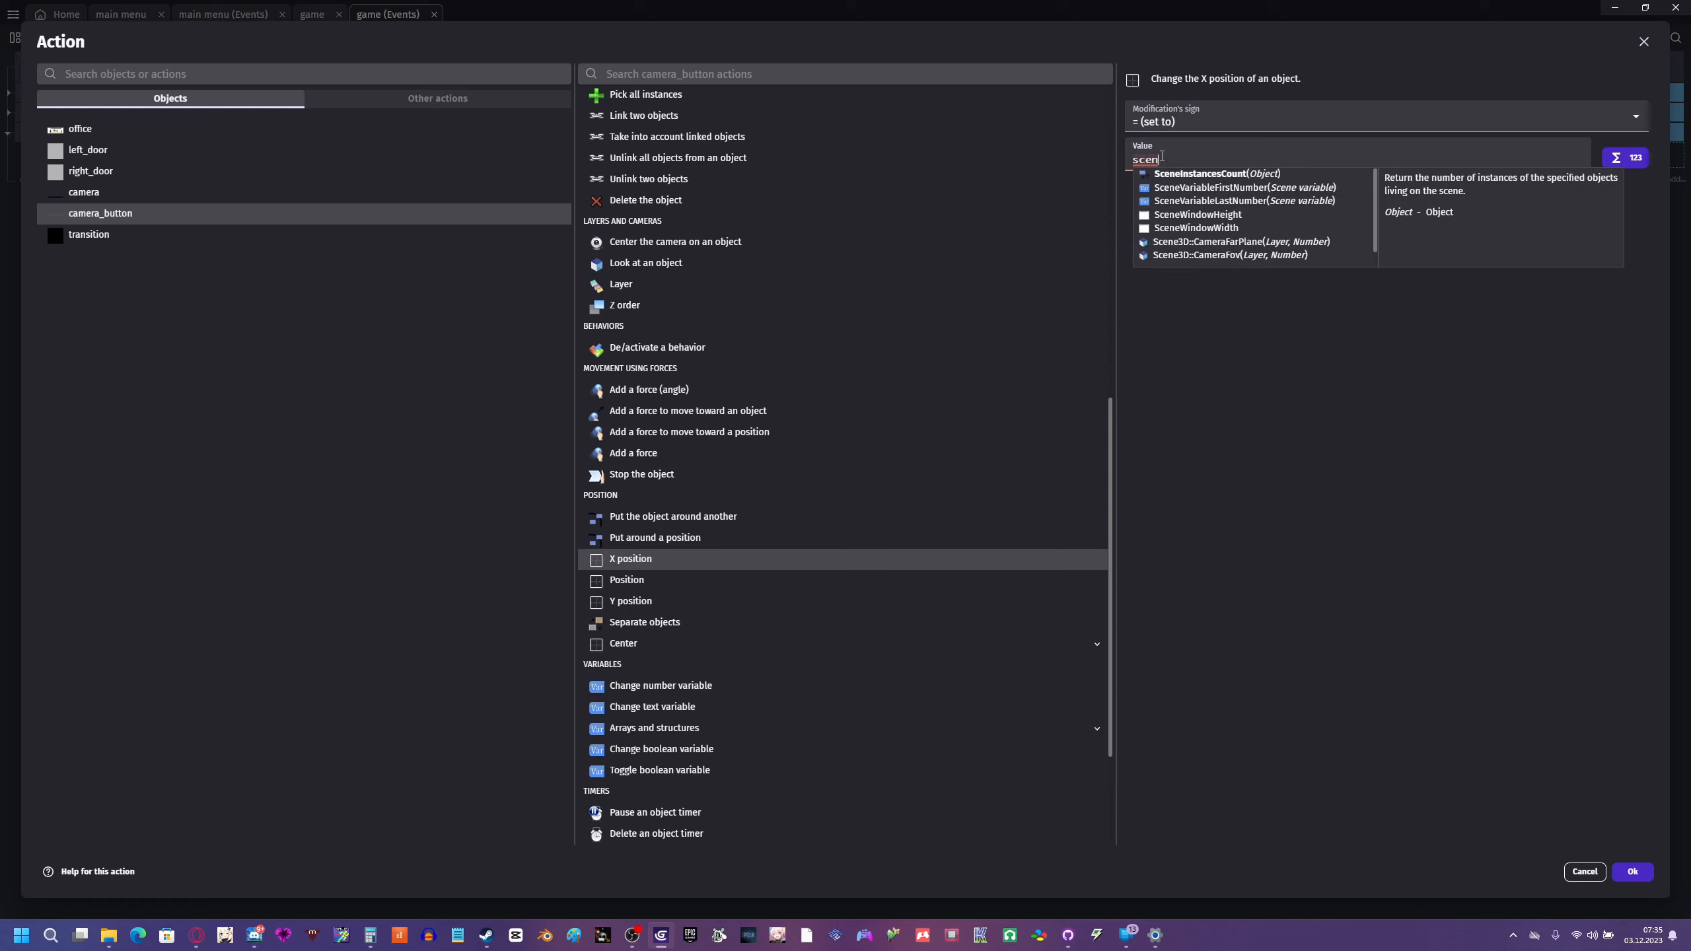
key(Down)
key(Down)
key(Down)
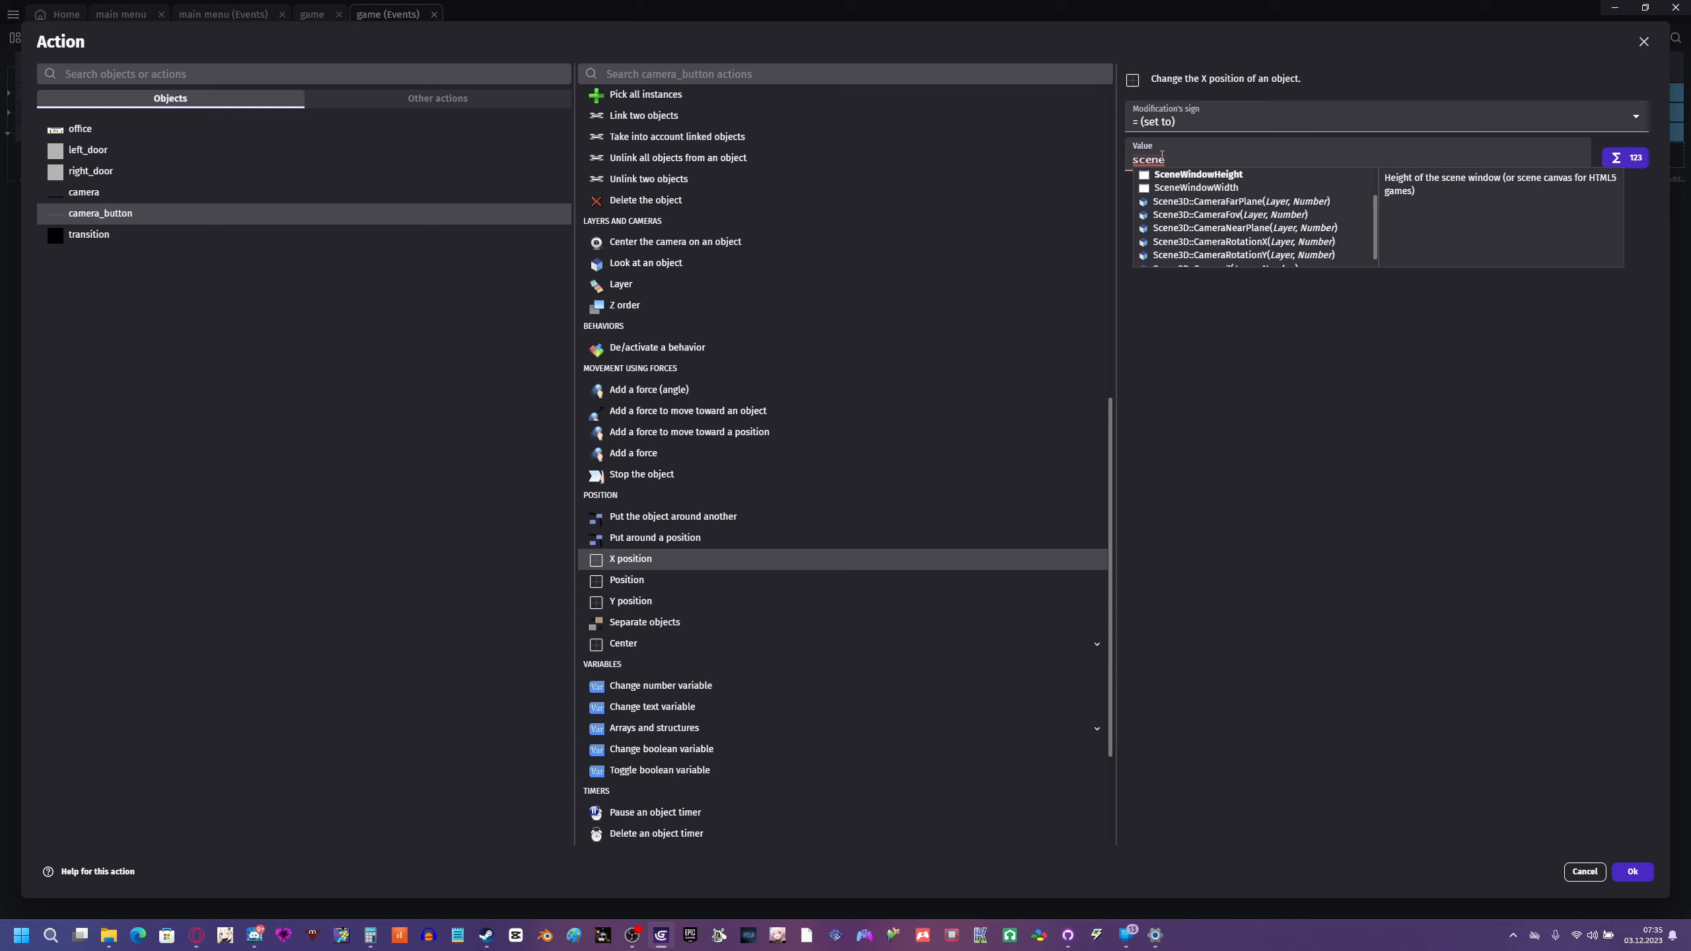
key(Down)
key(Return)
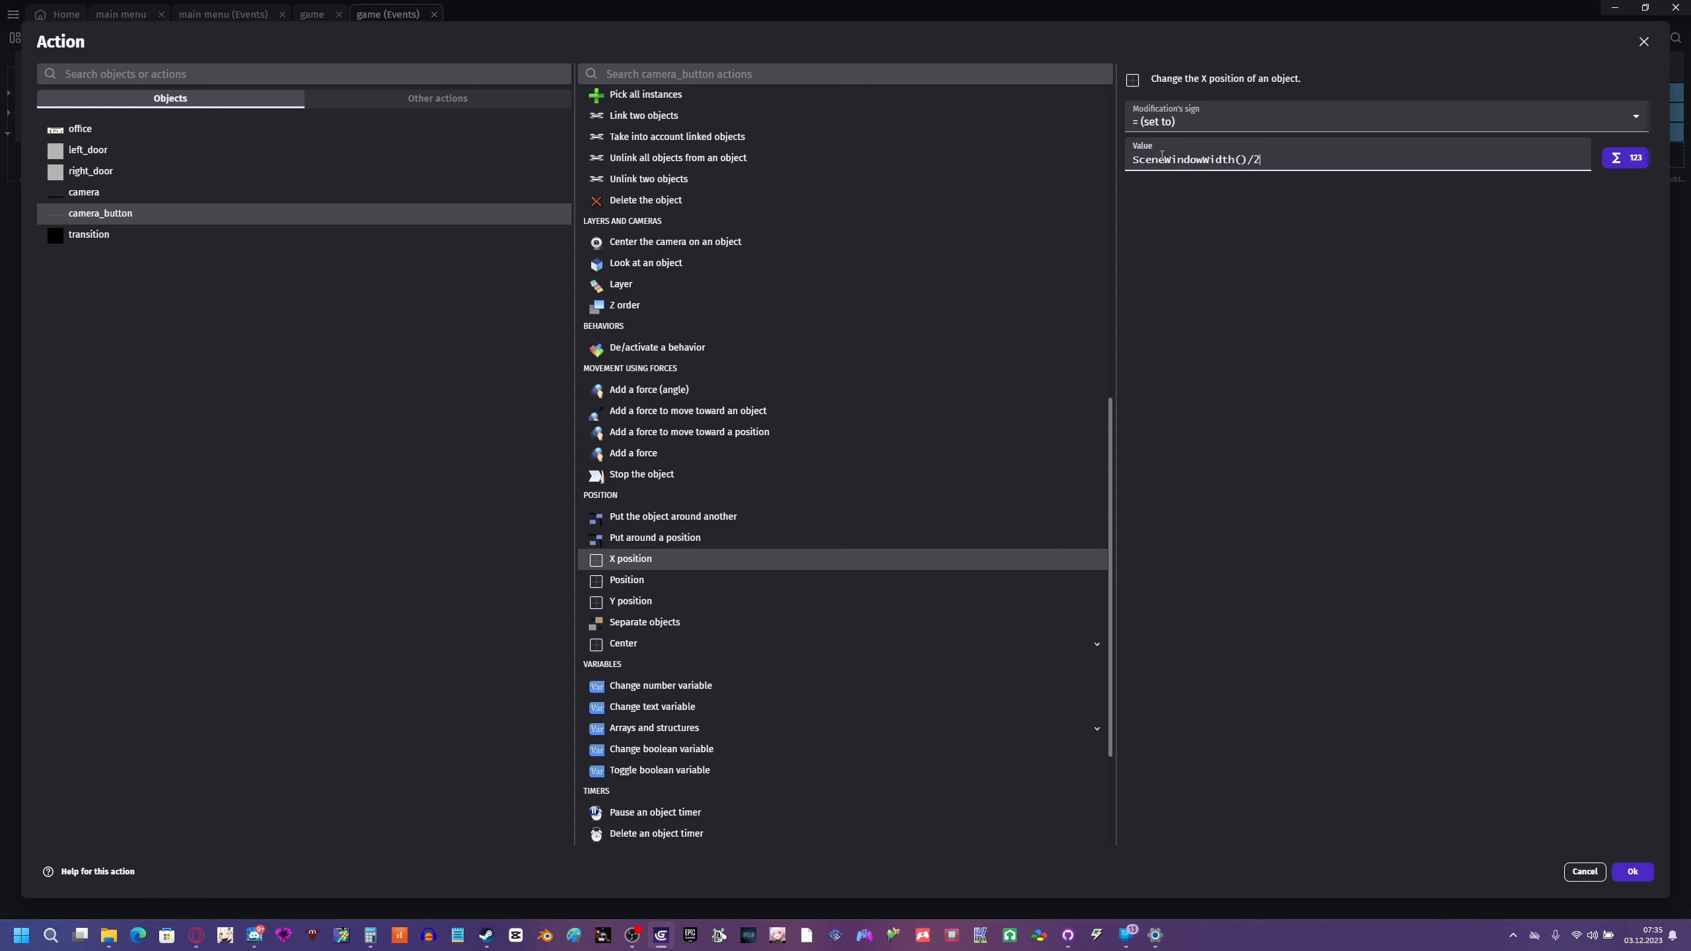
click(1631, 871)
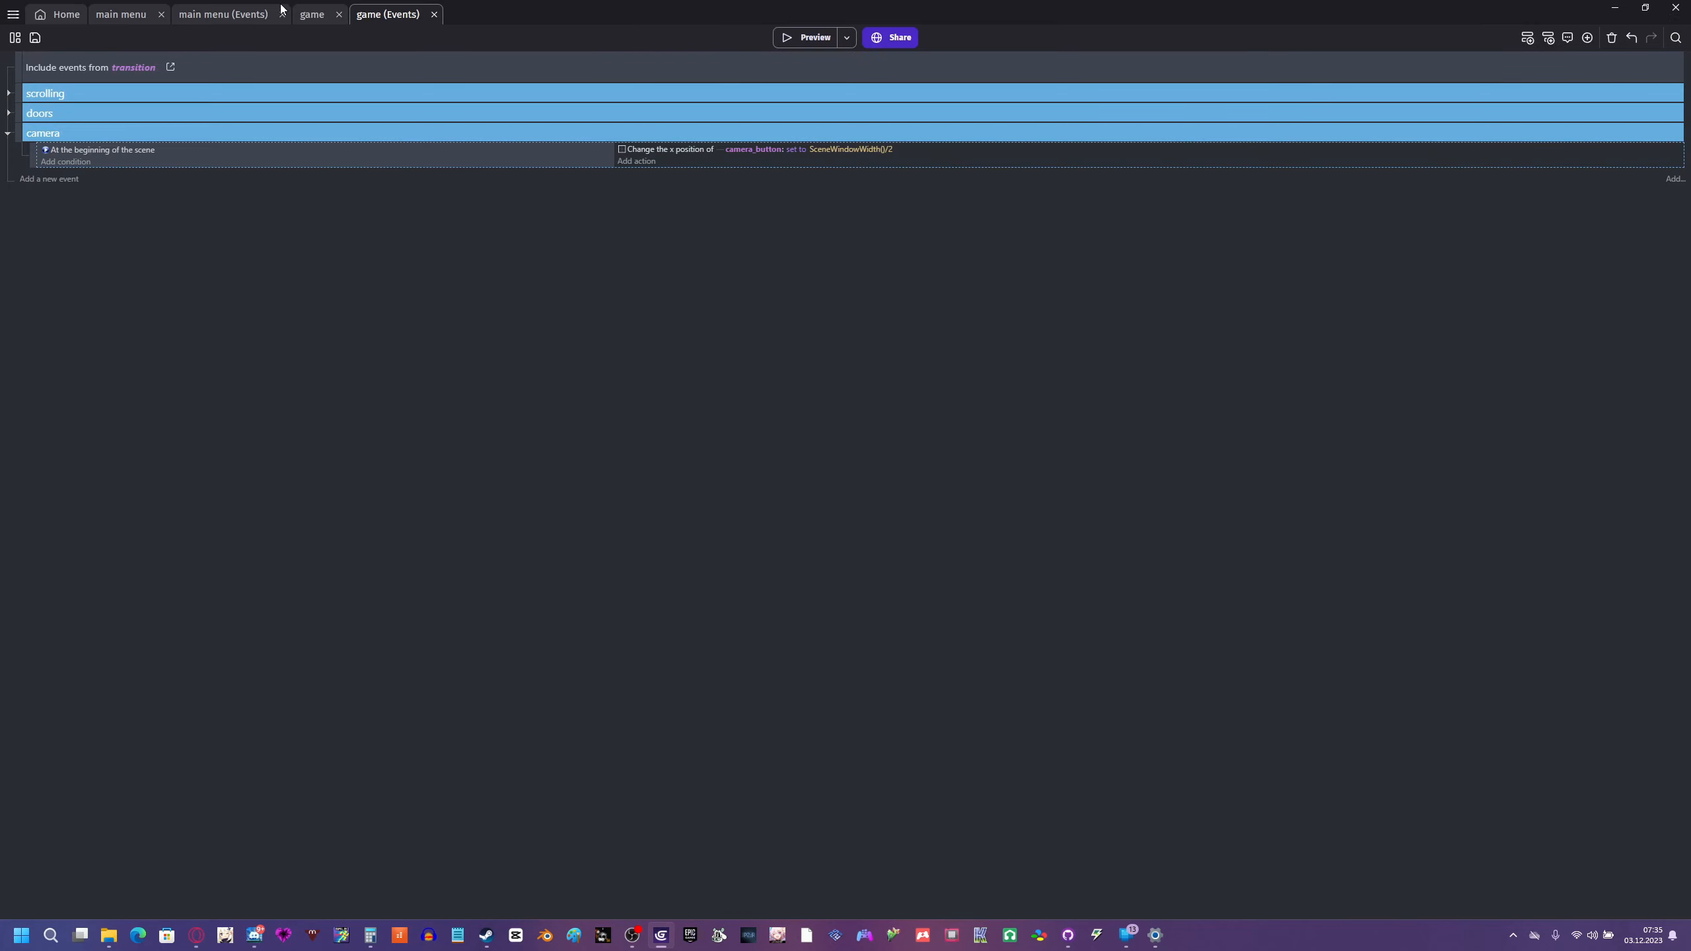
- Inspect the origin and center points of camera_button in the game scene, and close the object
click(308, 16)
double_click(708, 371)
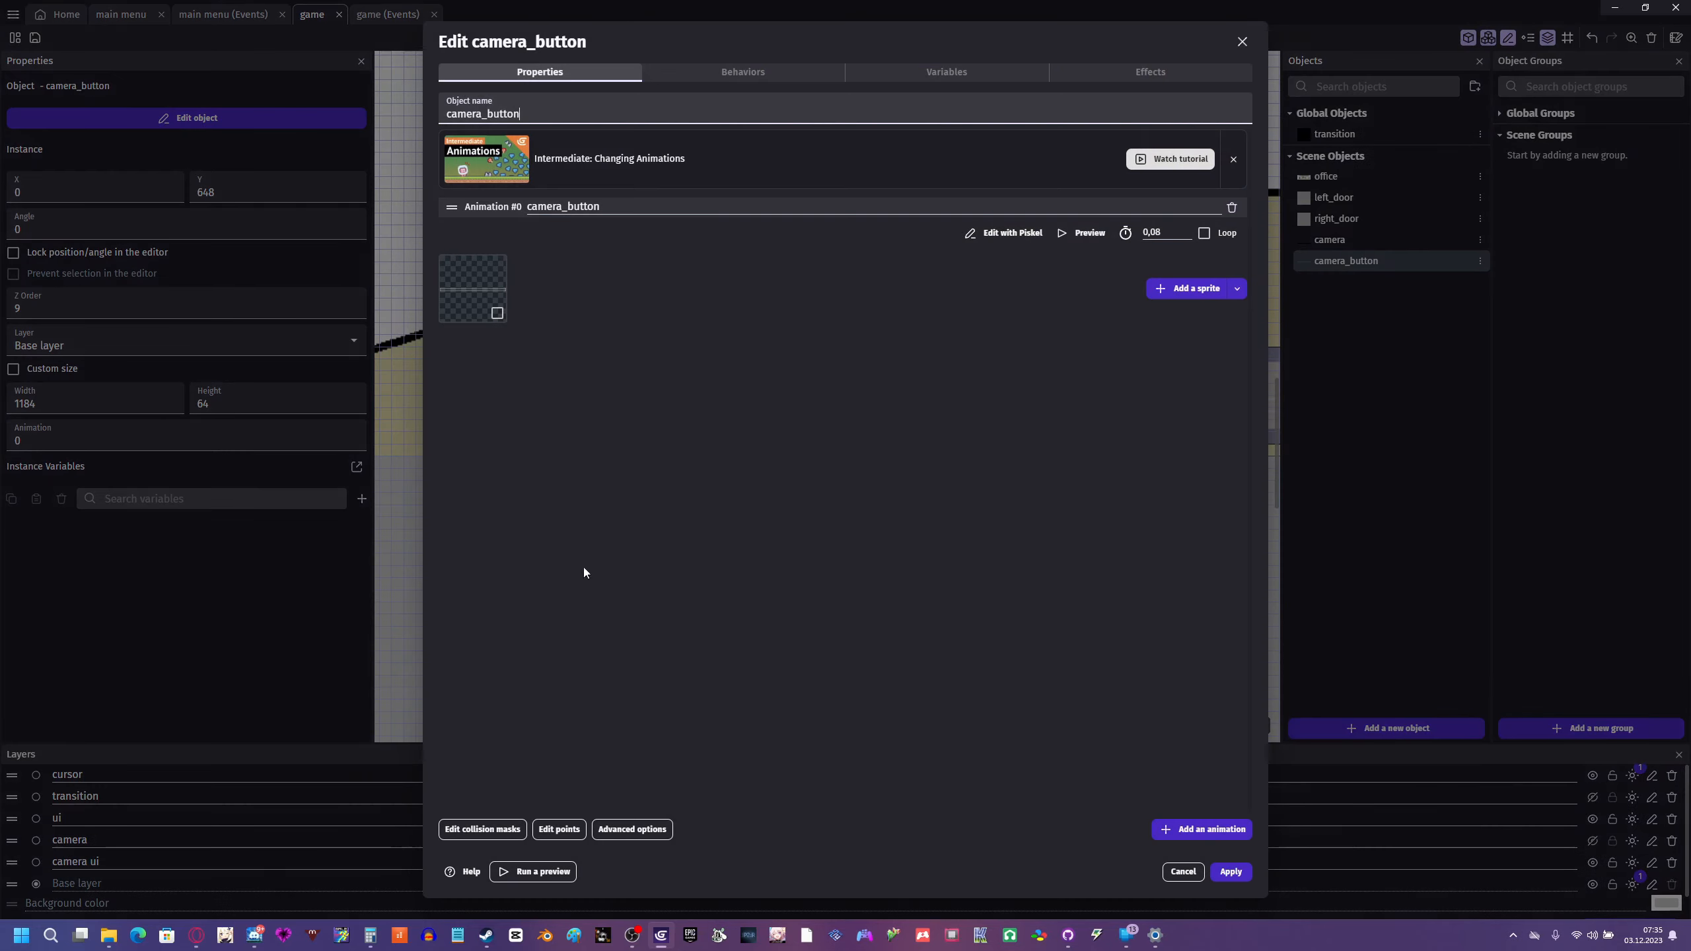
click(560, 829)
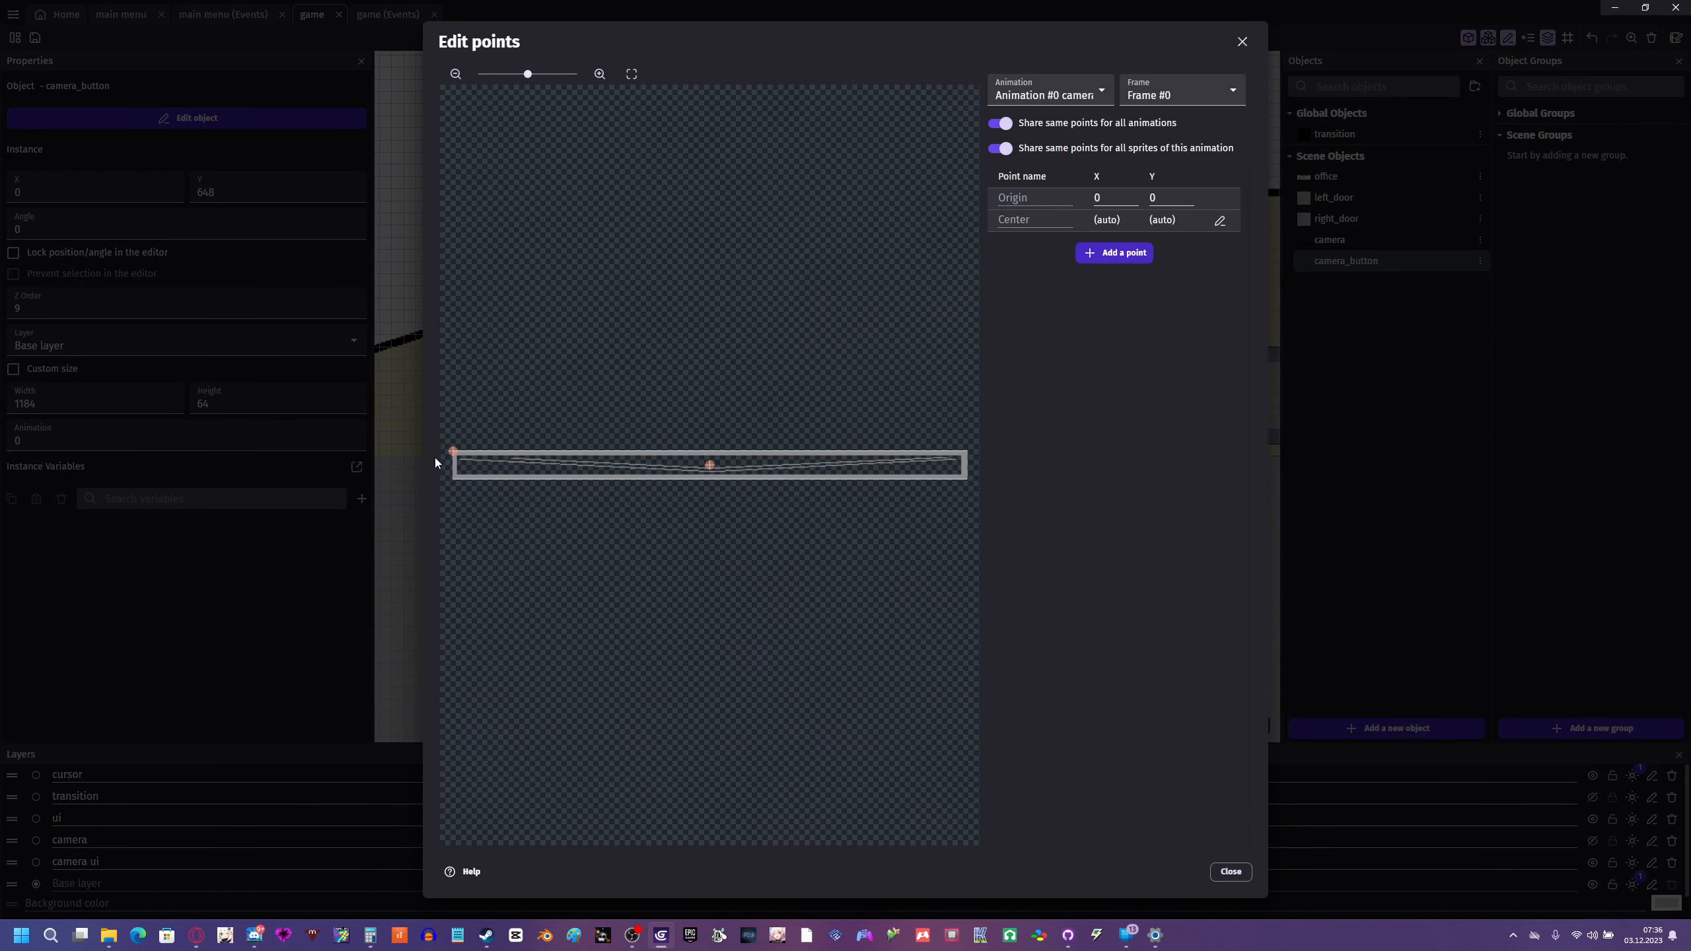
scroll(441, 450, up, 2)
scroll(454, 460, down, 2)
click(1229, 872)
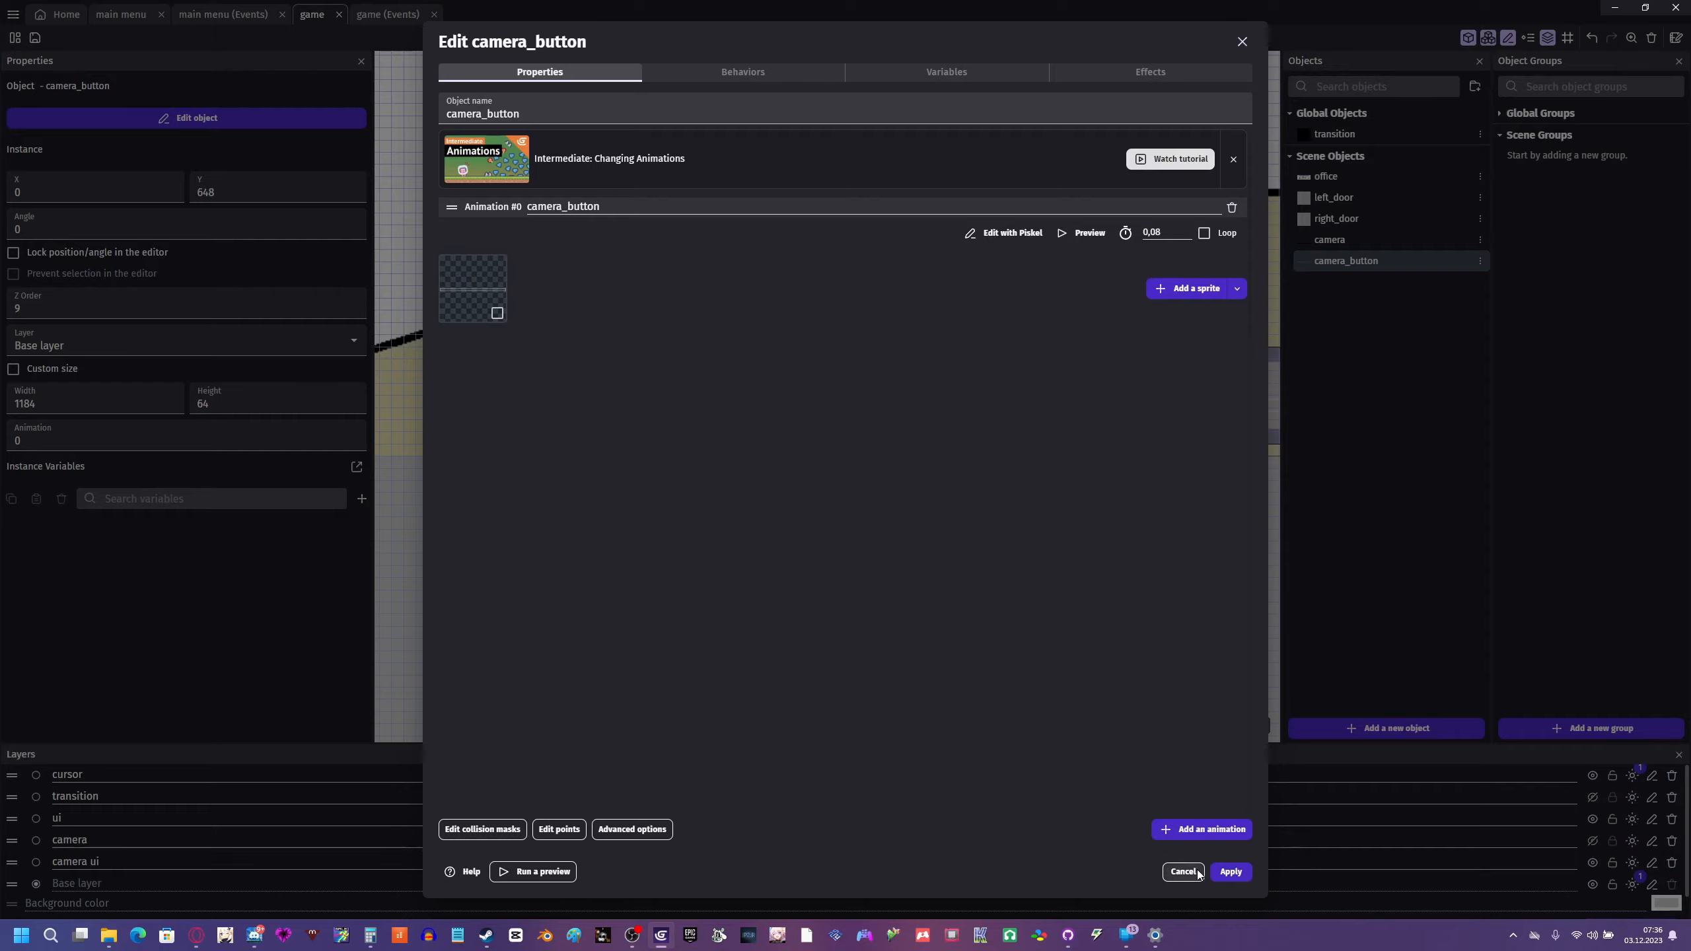
click(1227, 872)
- Preview the game from its events to check camera_button's placement, and return to the game scene layout
click(387, 16)
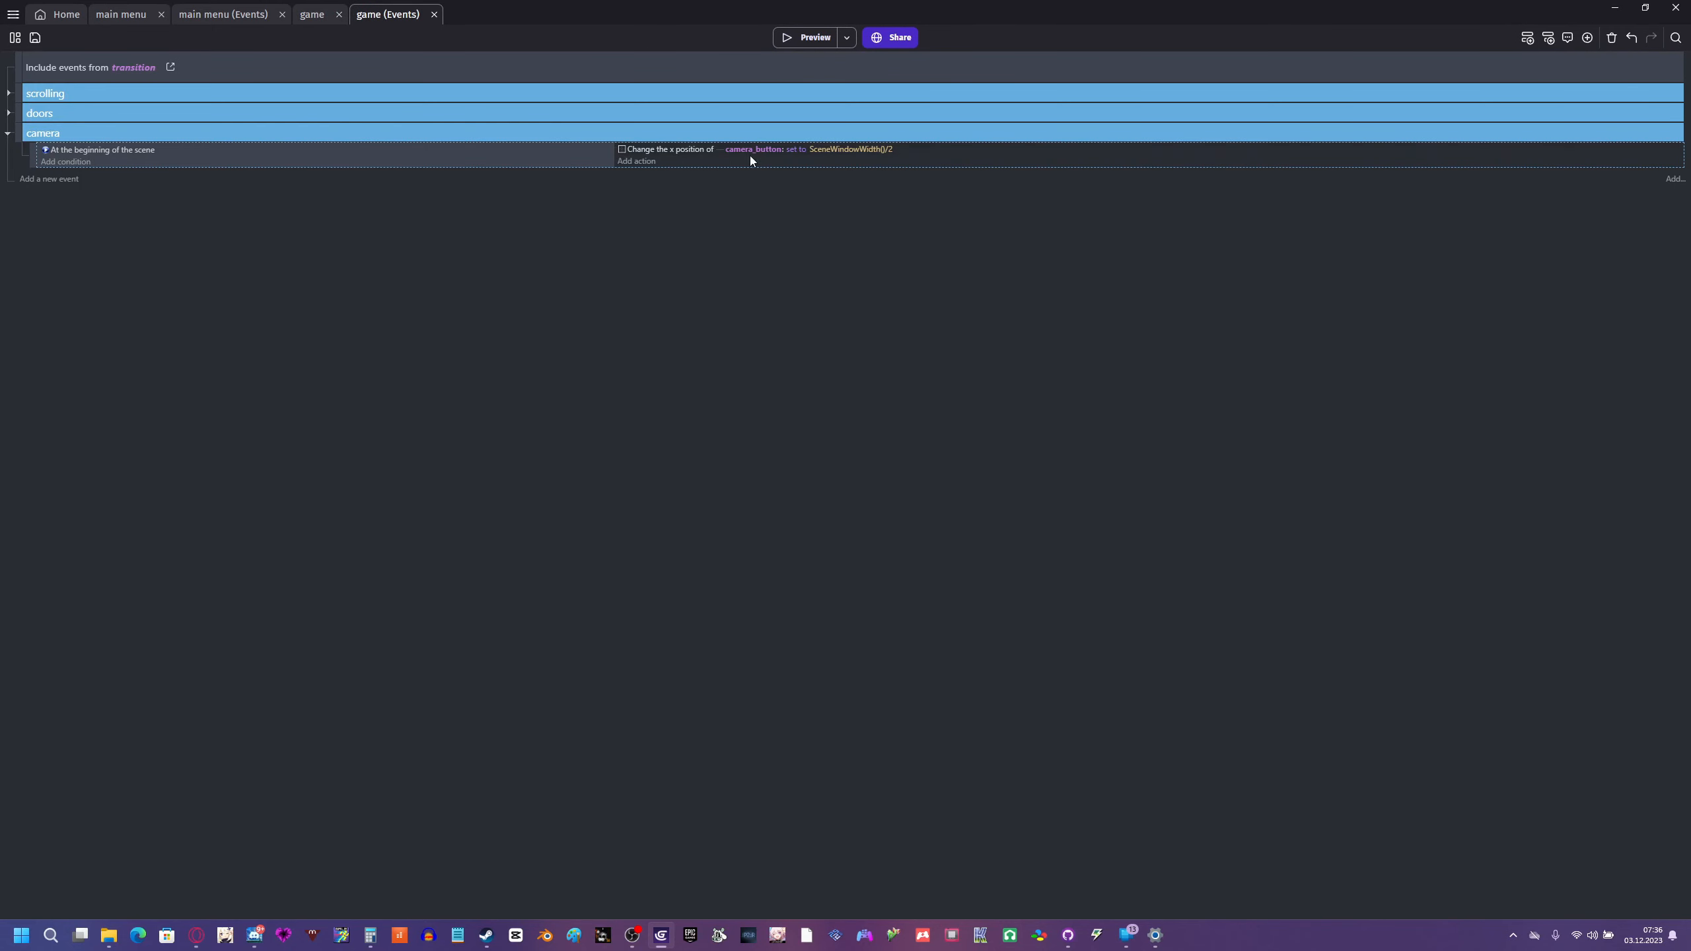
click(824, 149)
click(844, 215)
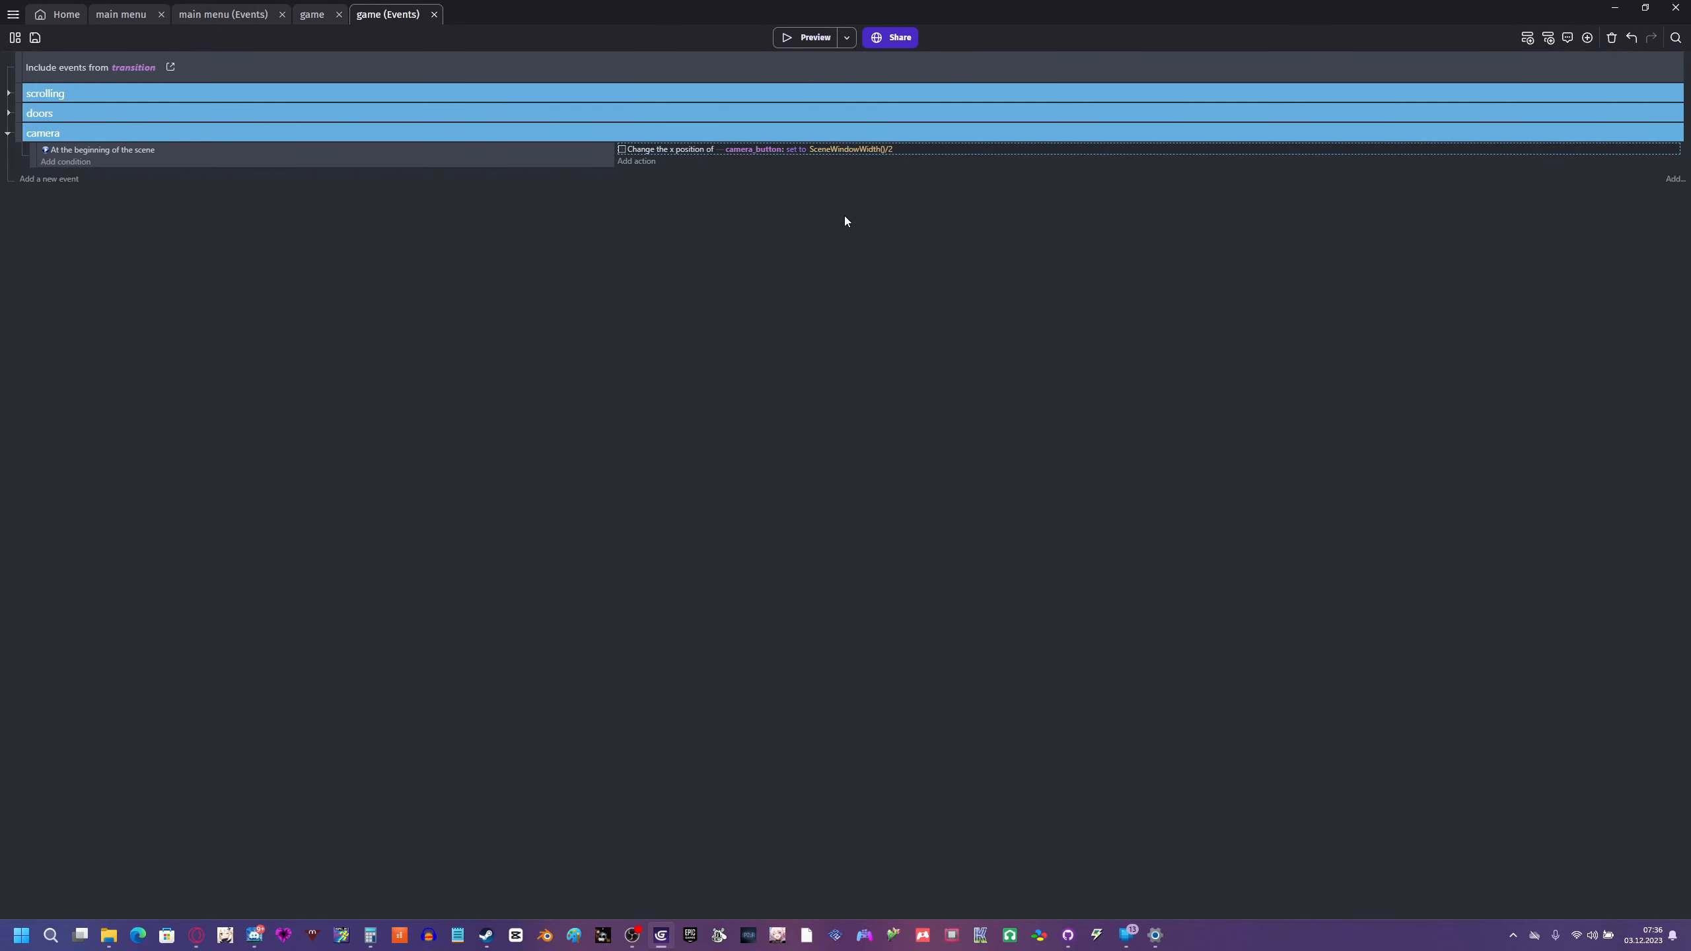
click(803, 37)
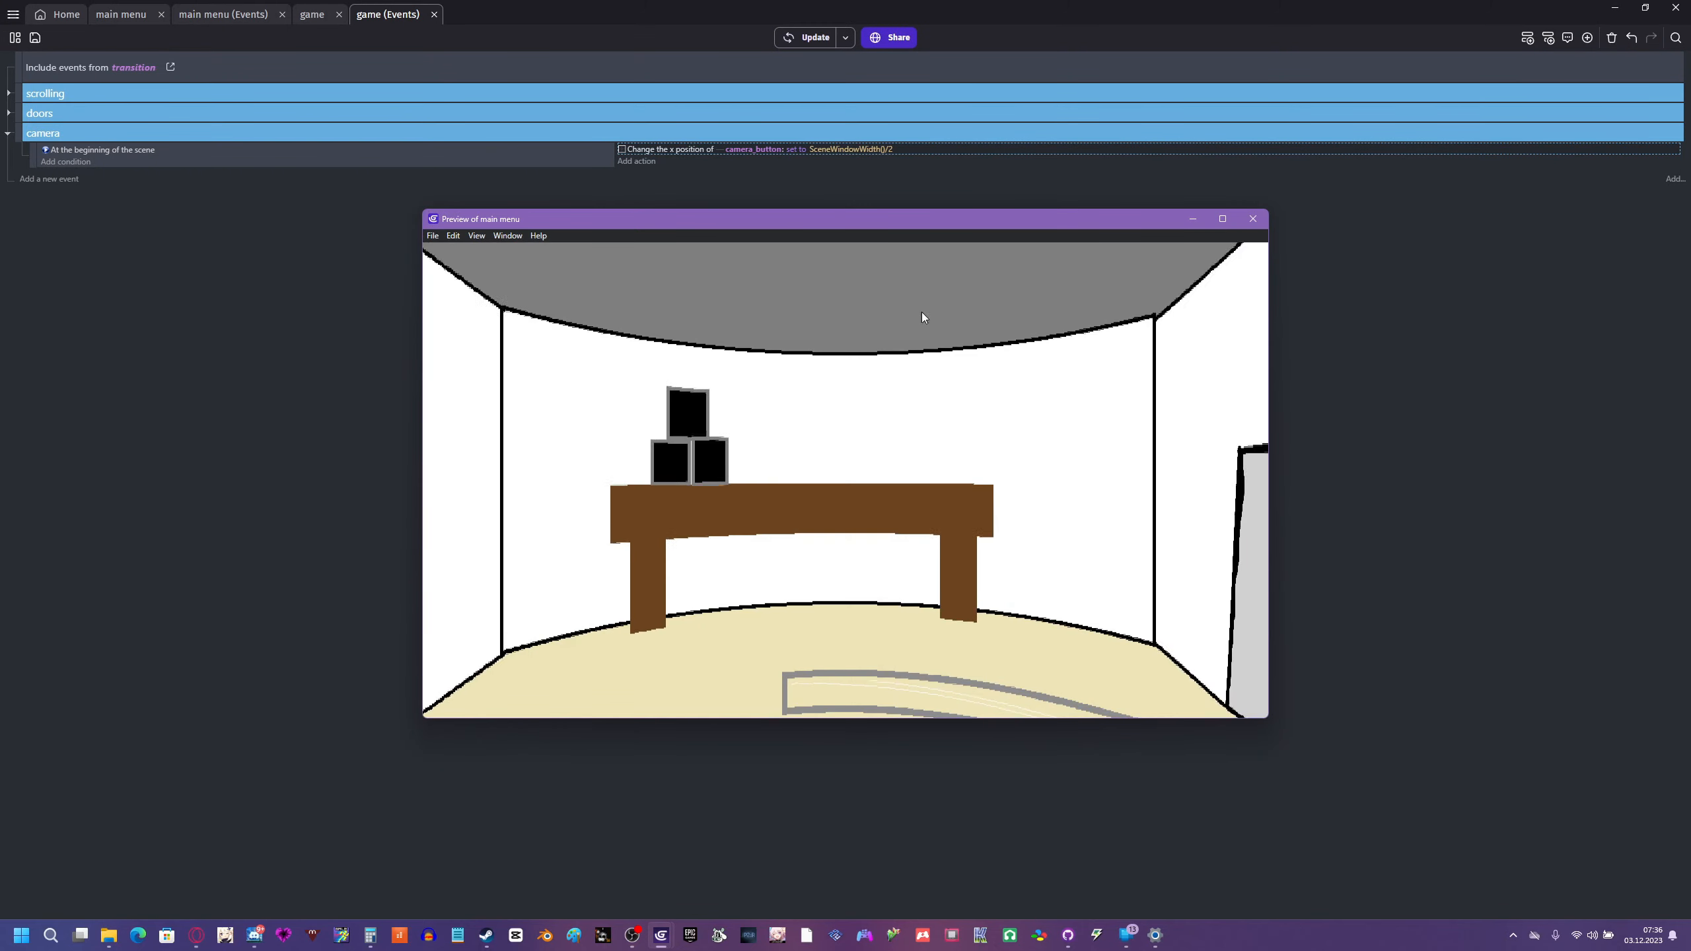
click(1252, 219)
click(308, 9)
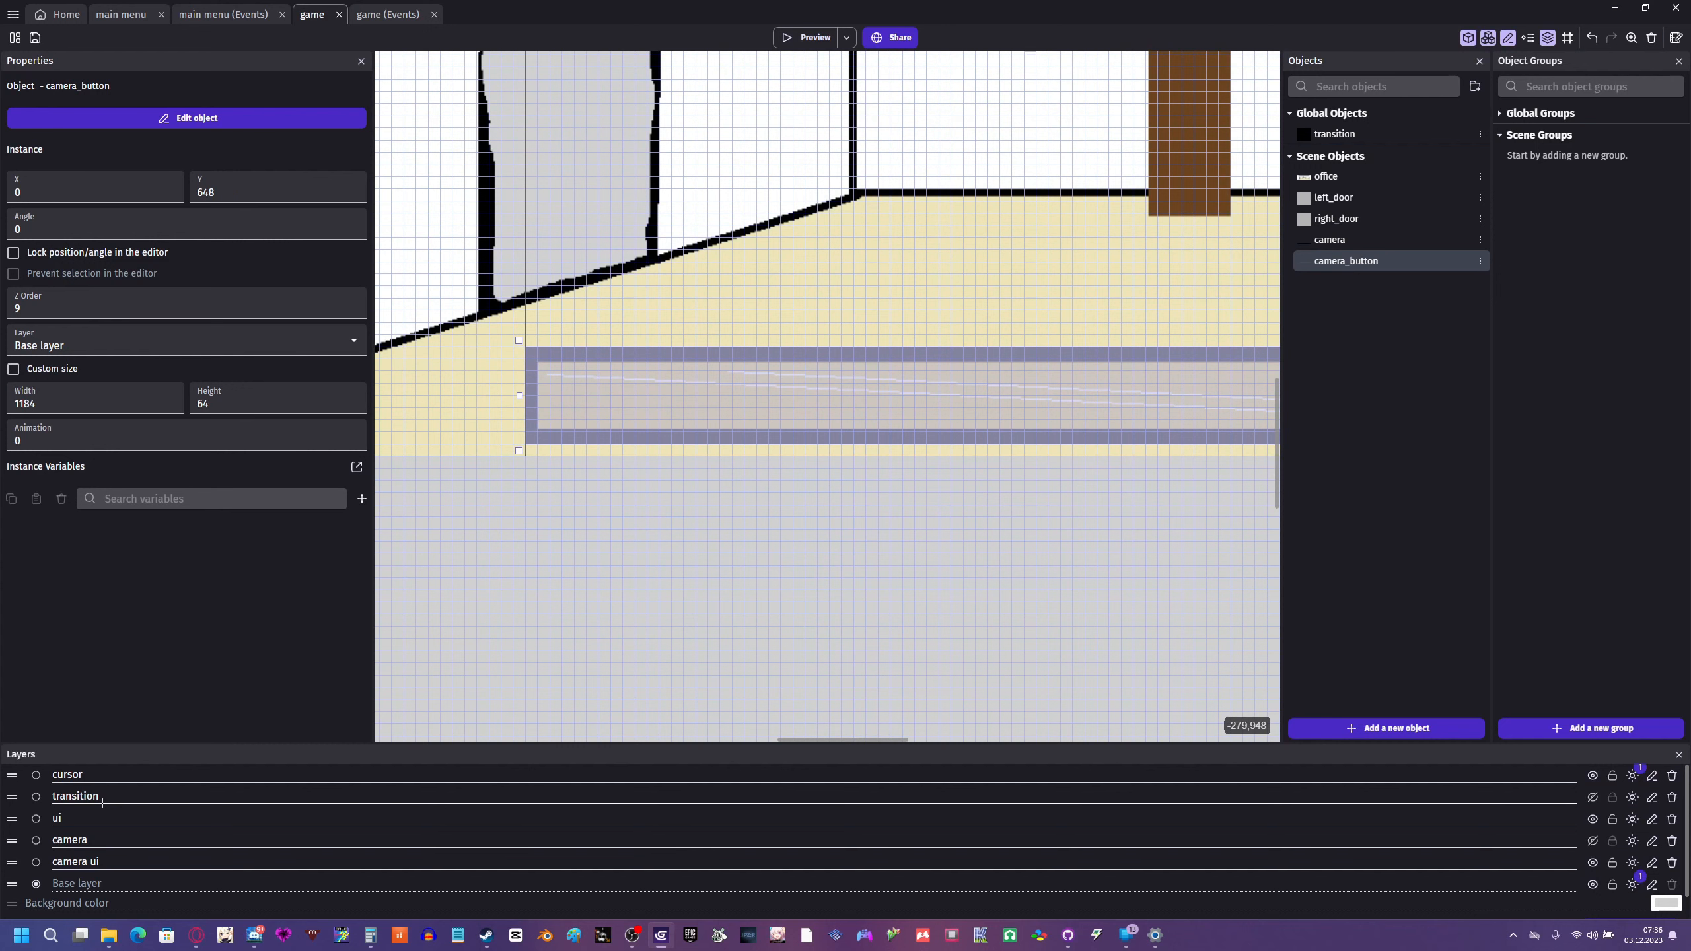
click(129, 861)
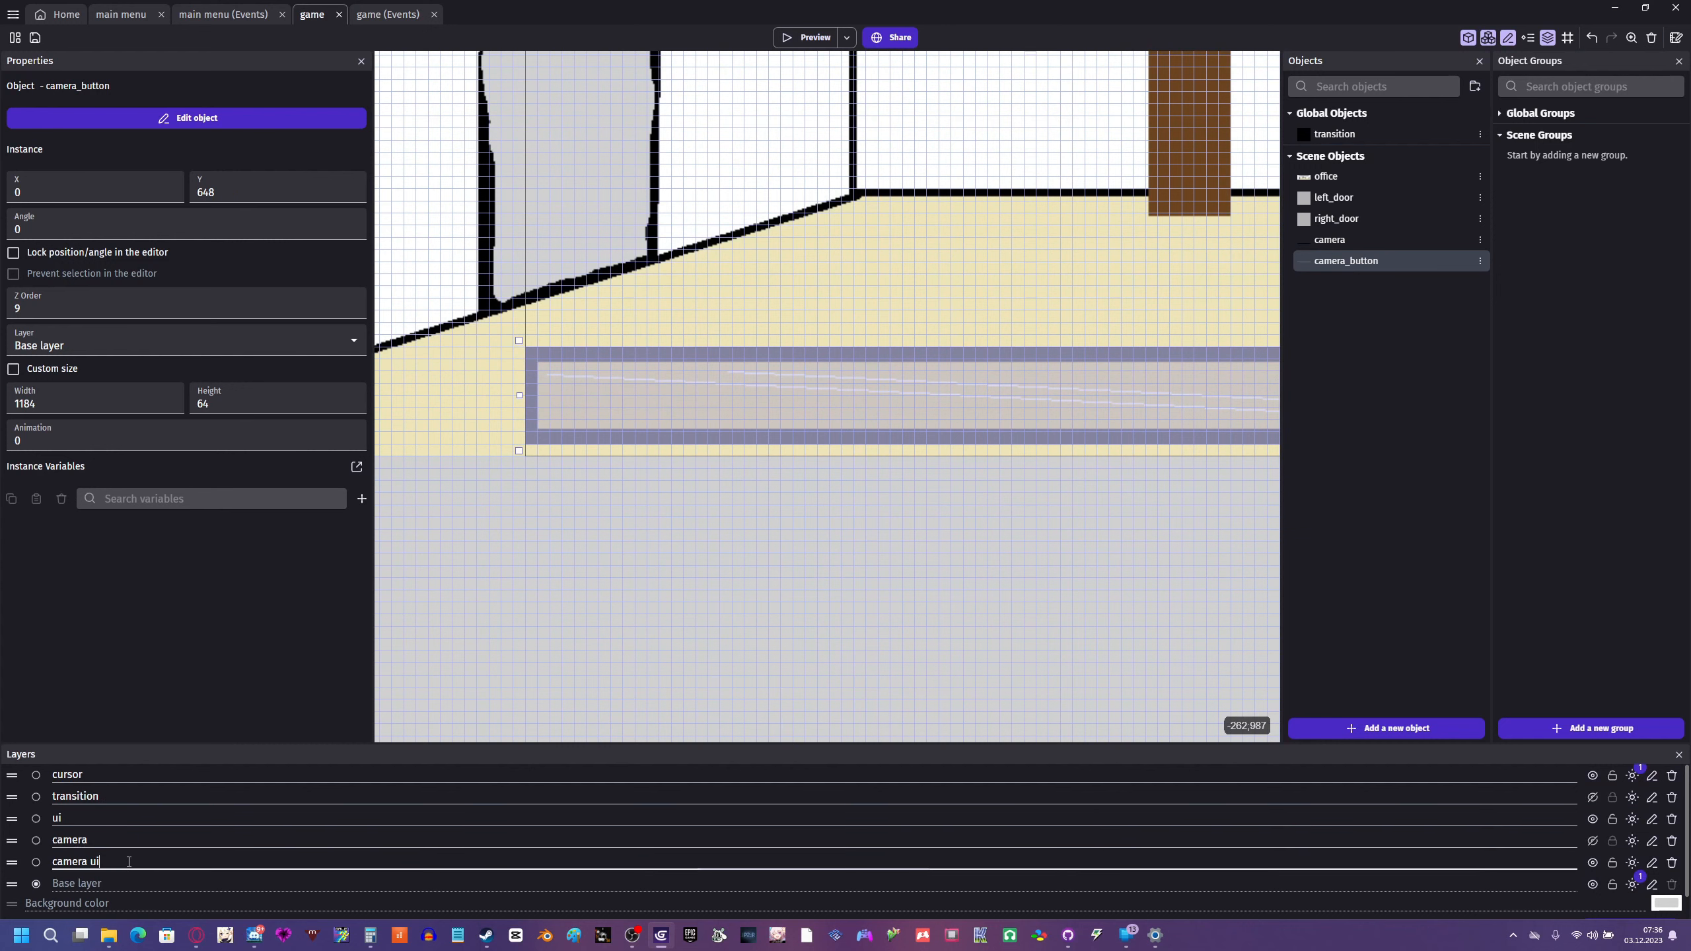
click(227, 835)
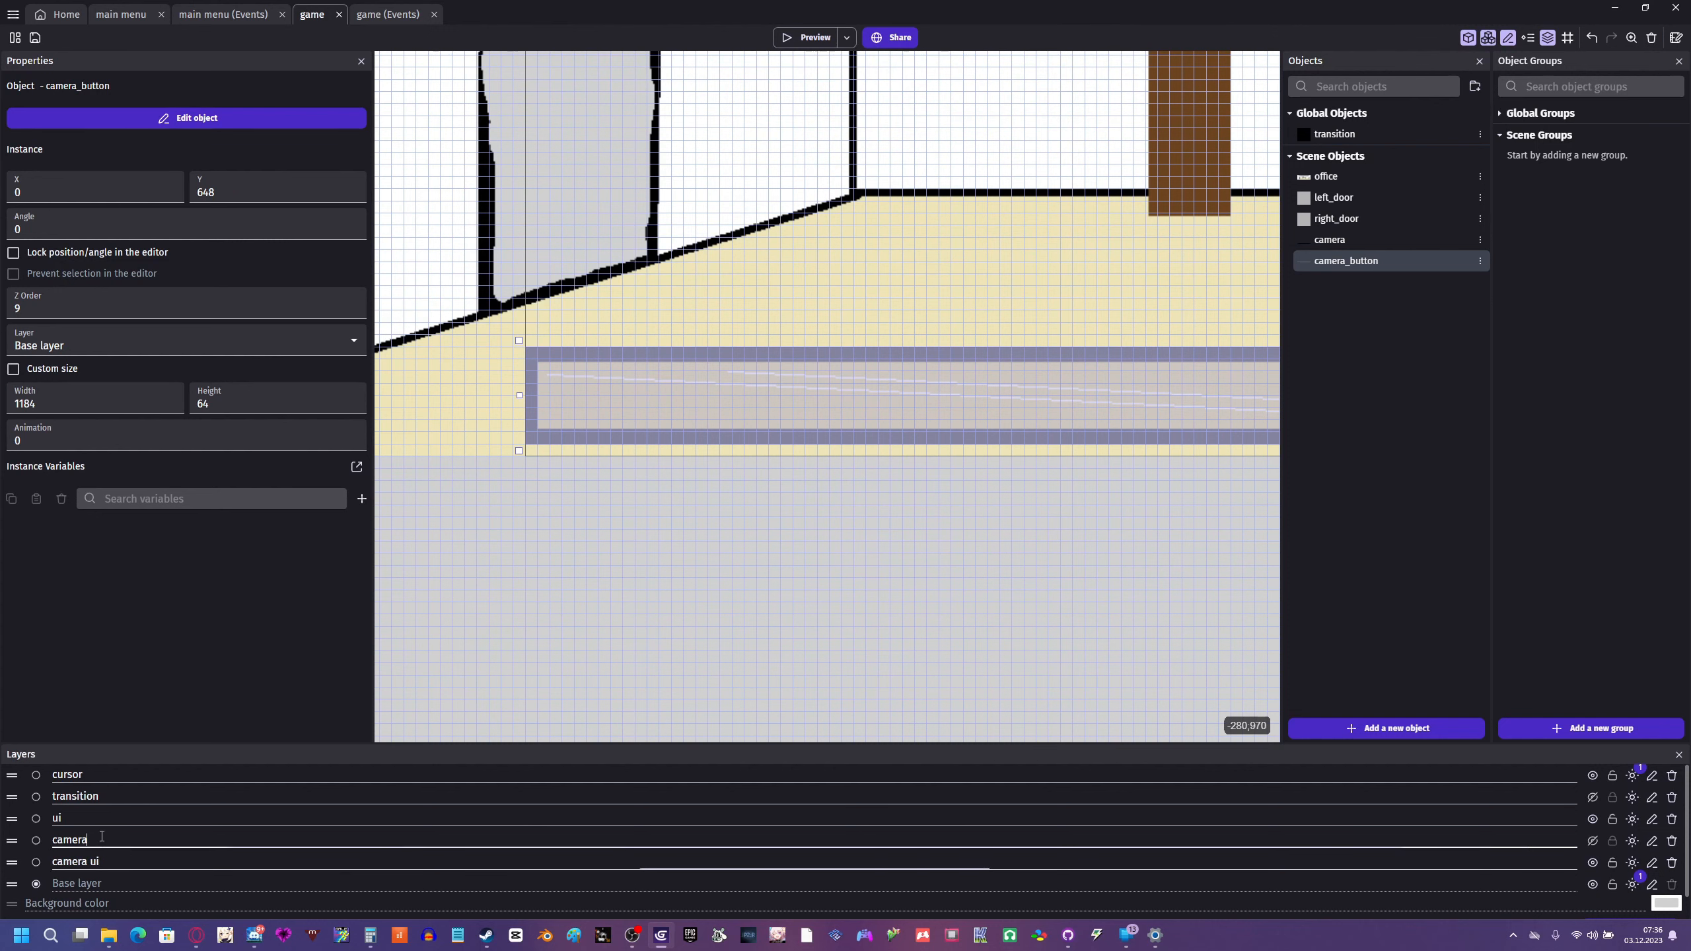
click(85, 817)
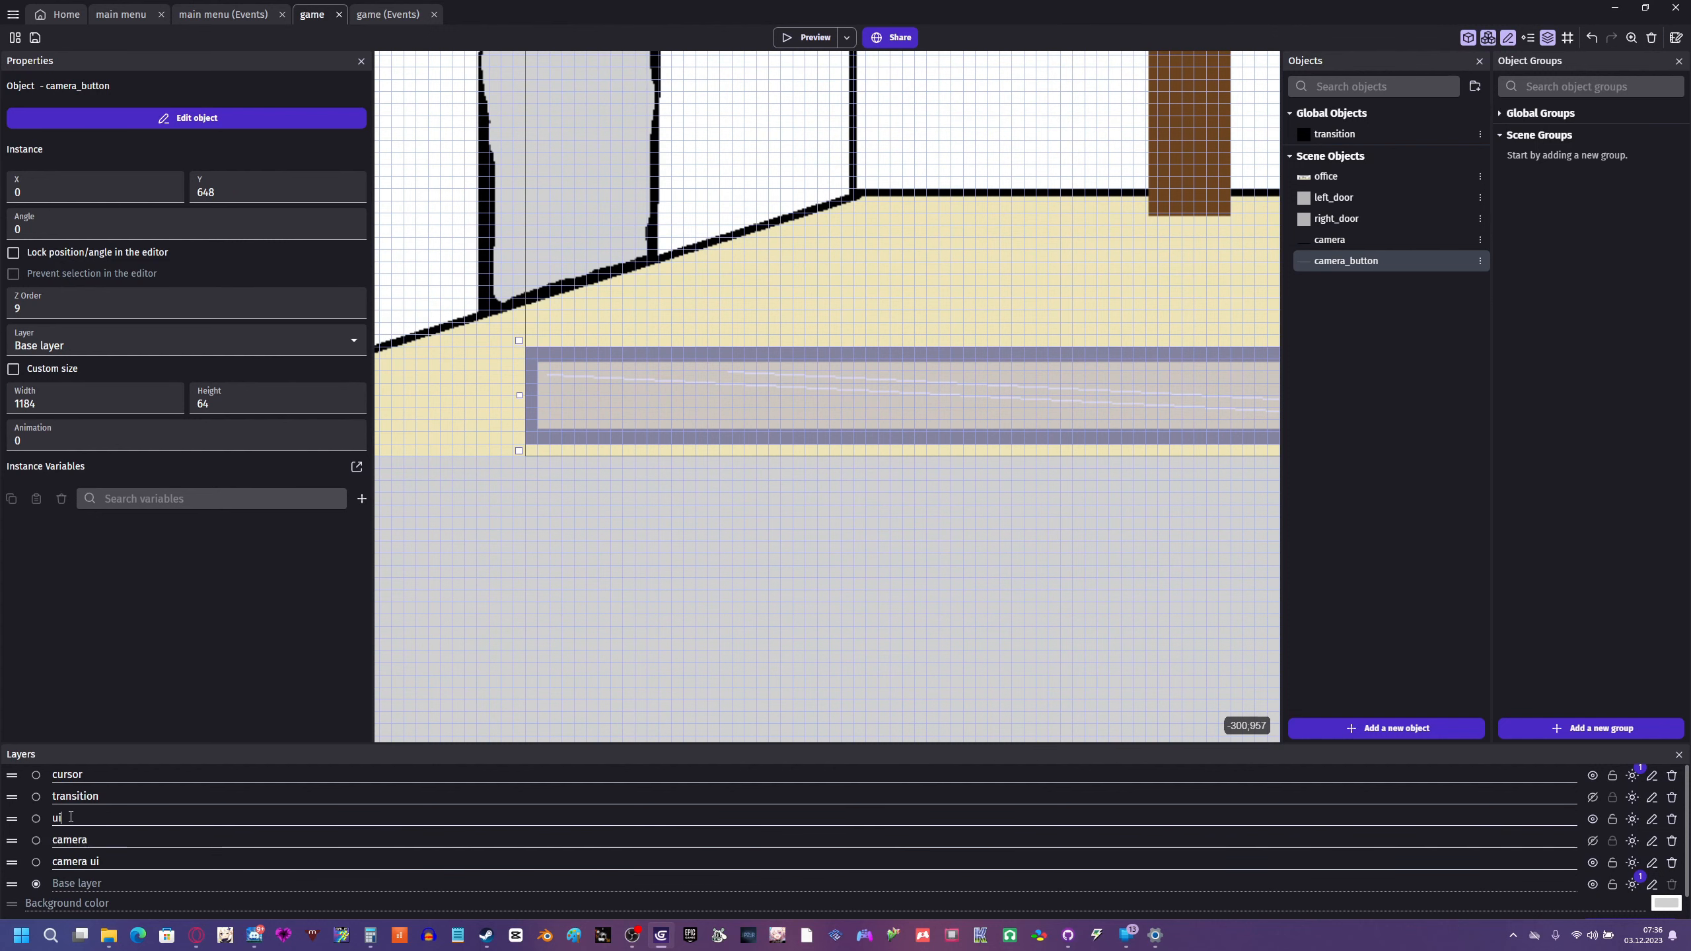
click(950, 839)
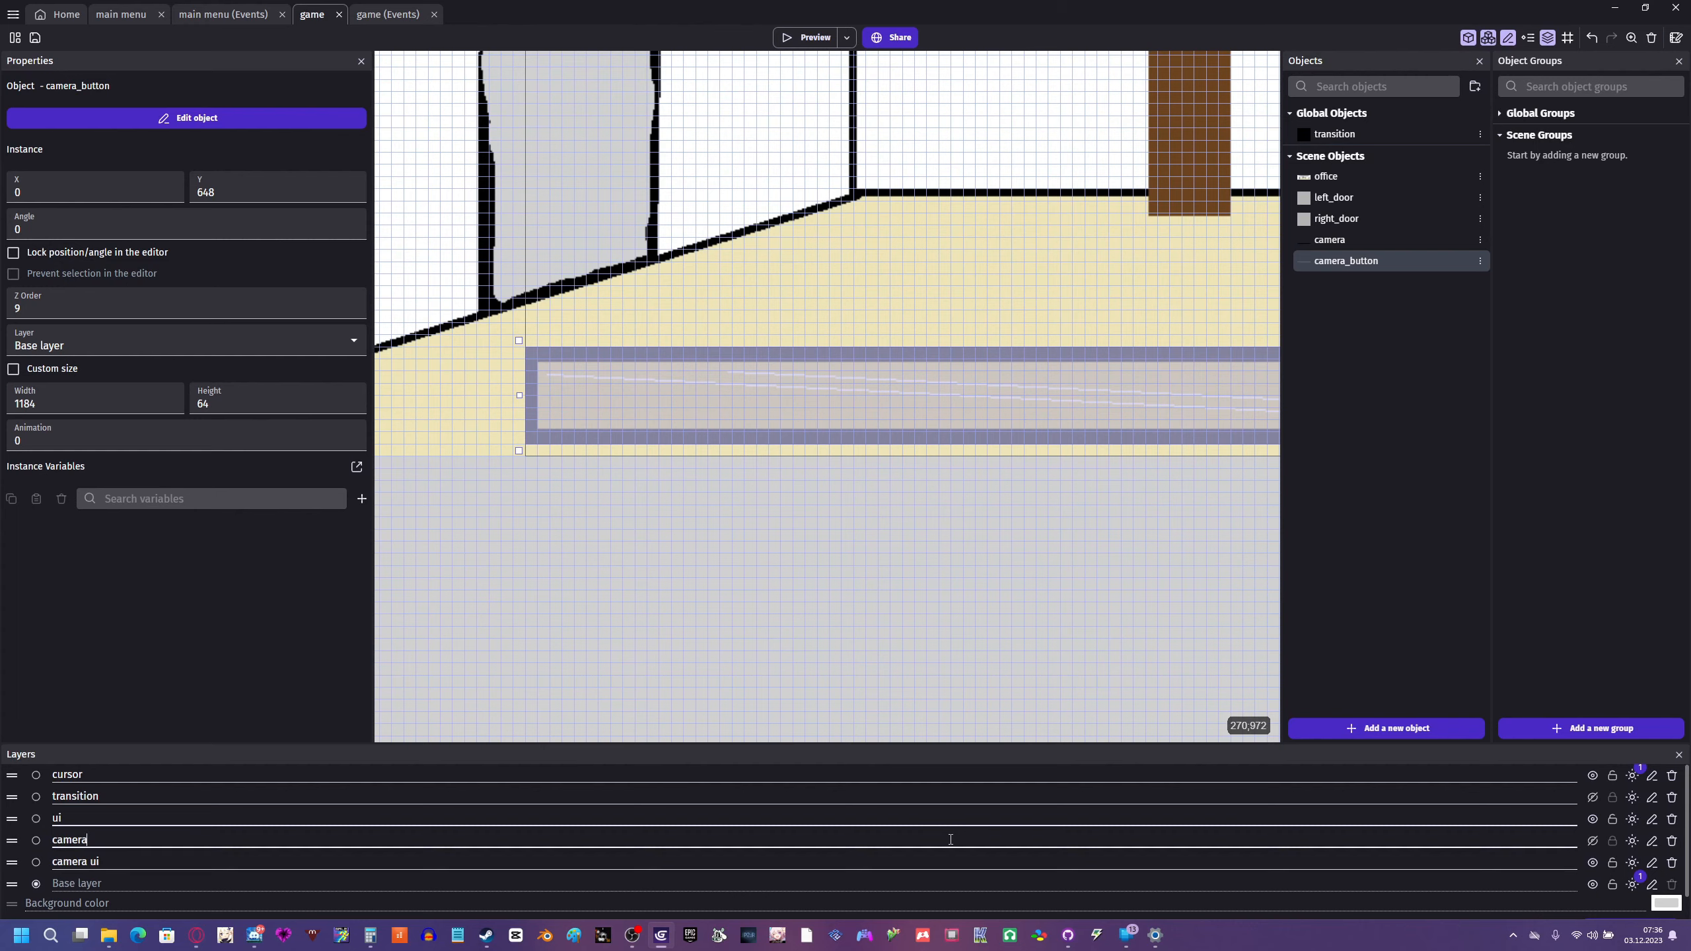
click(1671, 841)
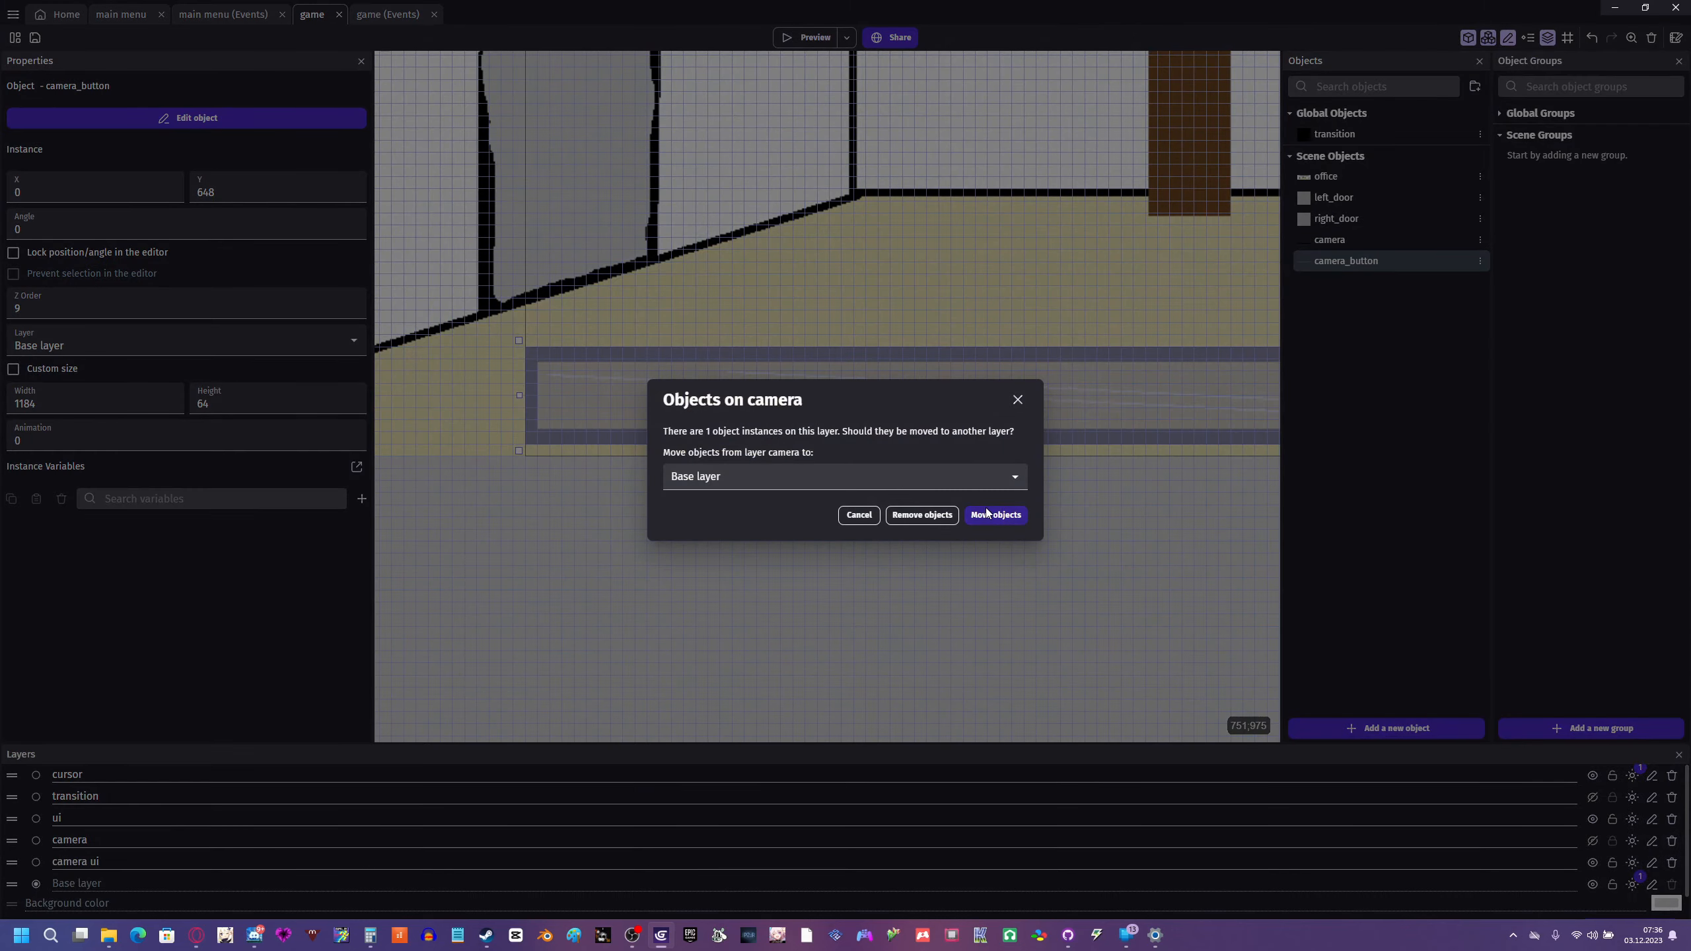
click(855, 516)
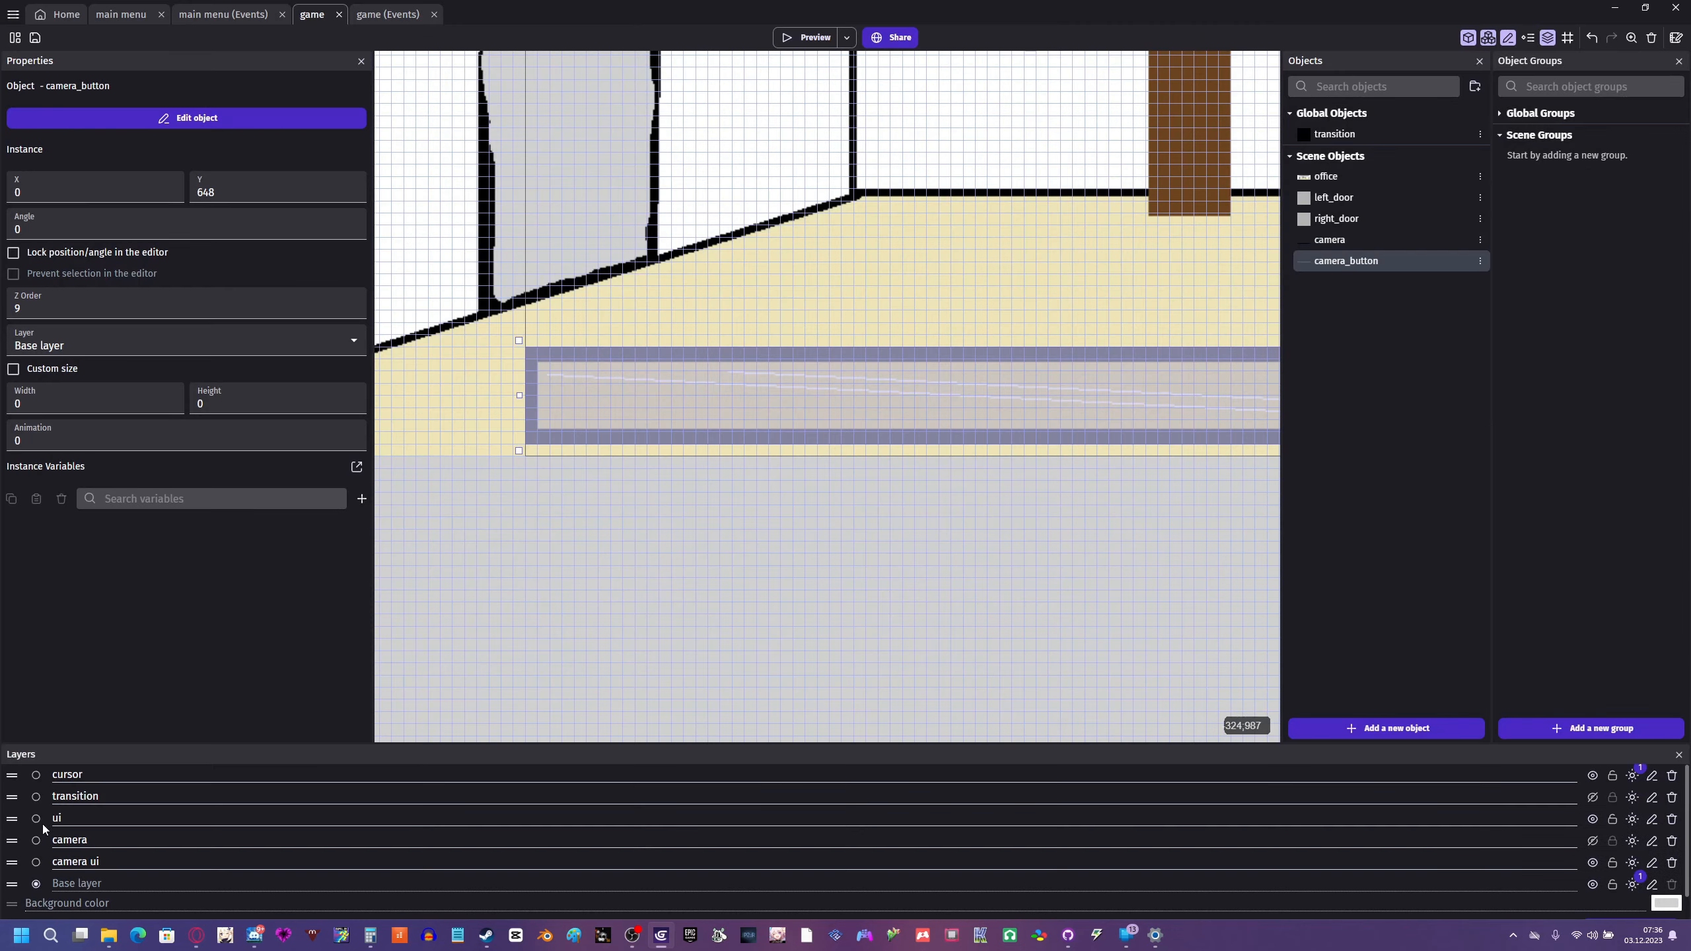
- Move the camera_button instance from the base layer to the ui layer
click(76, 814)
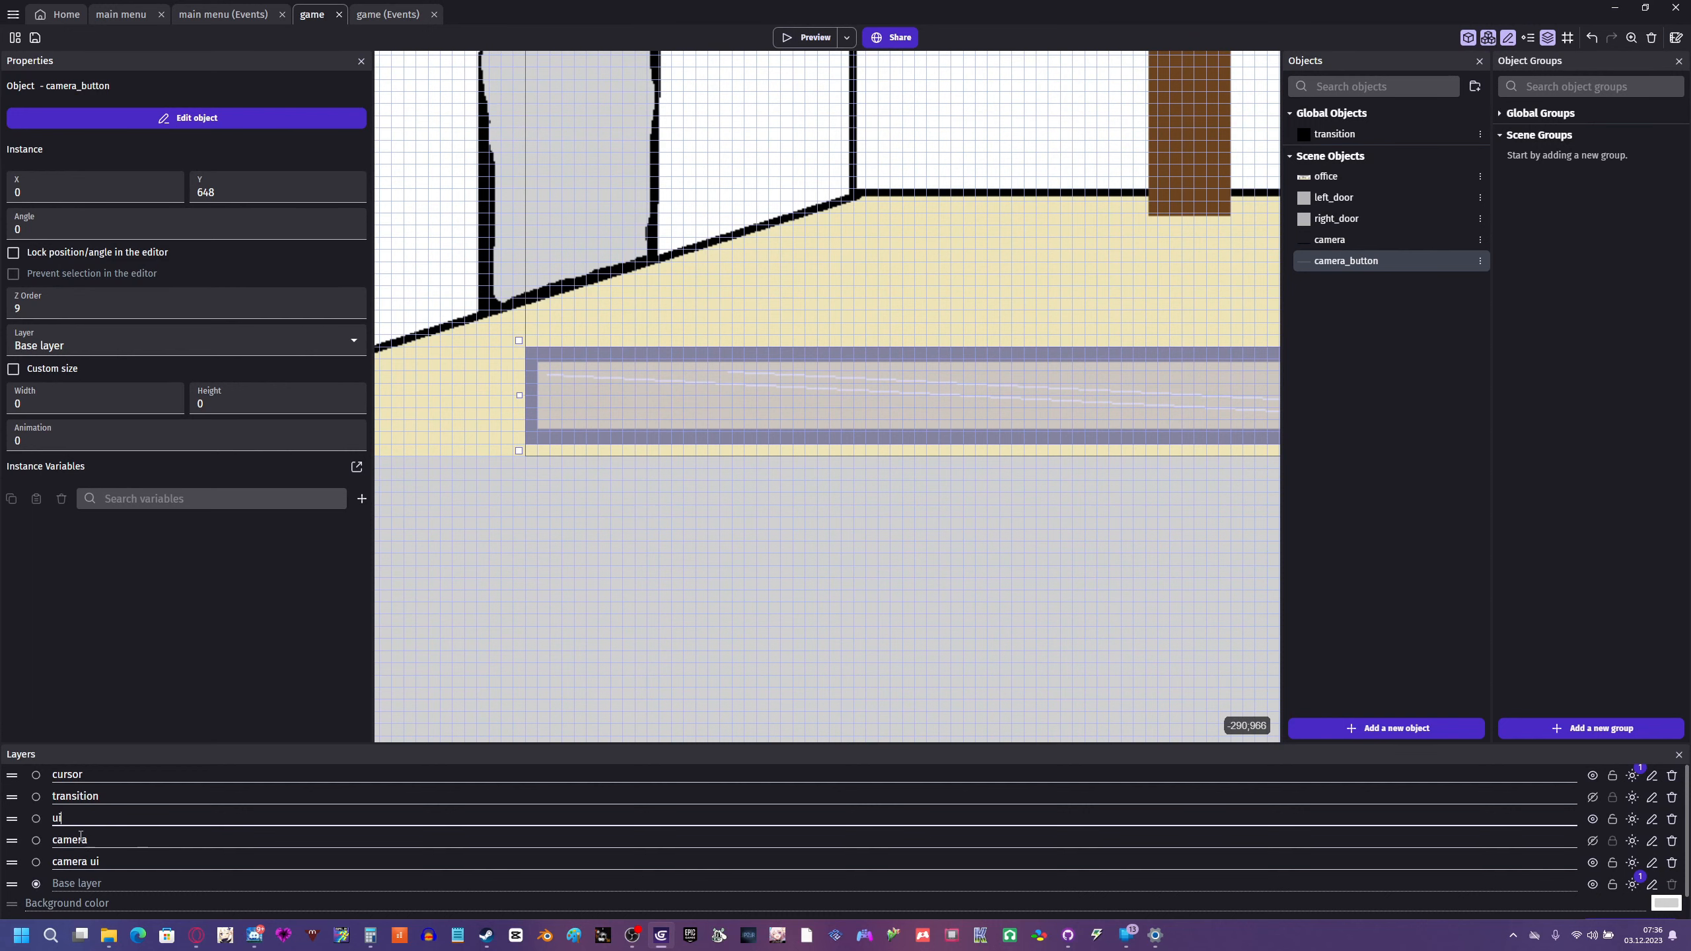
click(153, 344)
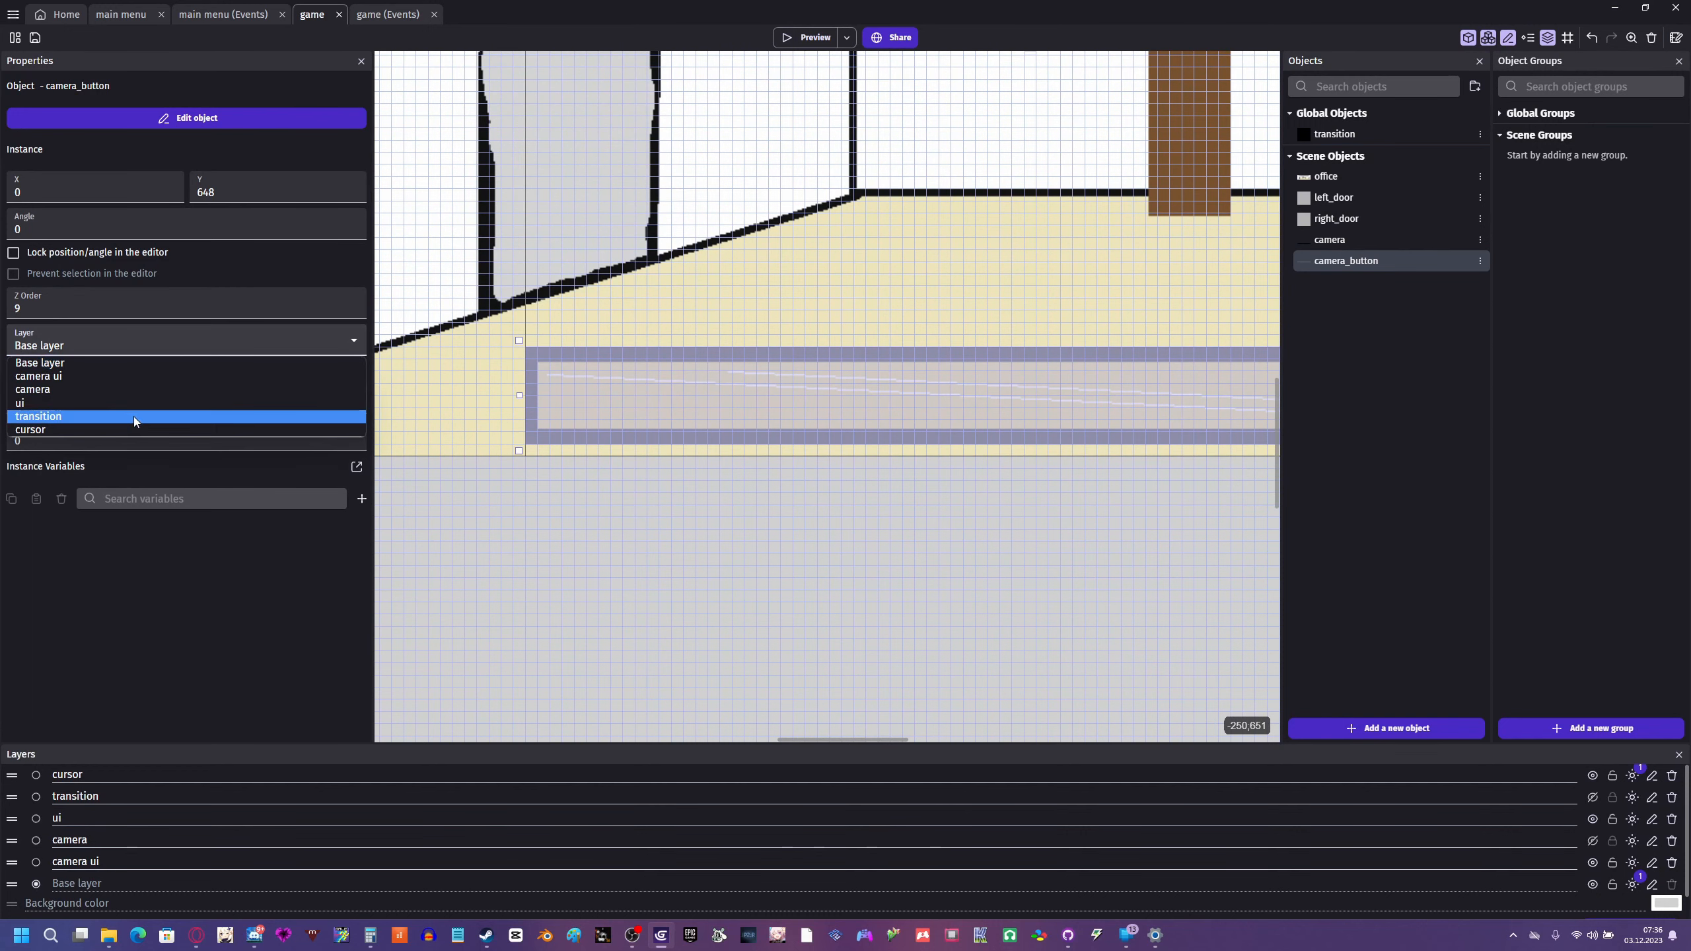
click(132, 404)
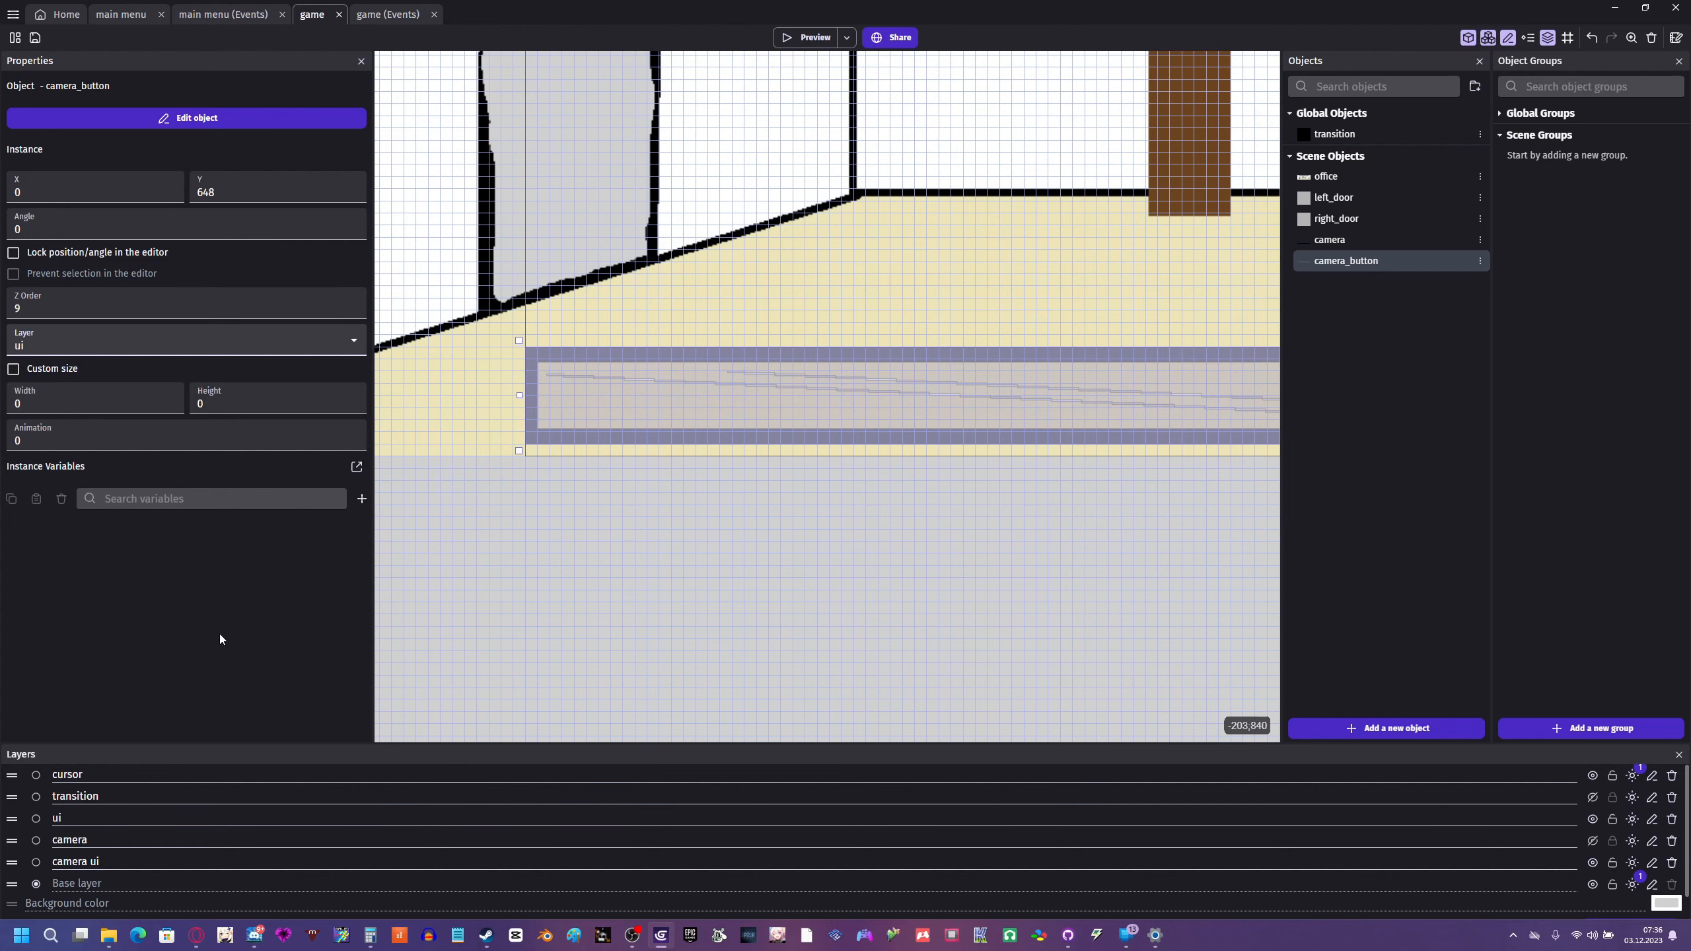
click(671, 461)
scroll(671, 460, down, 3)
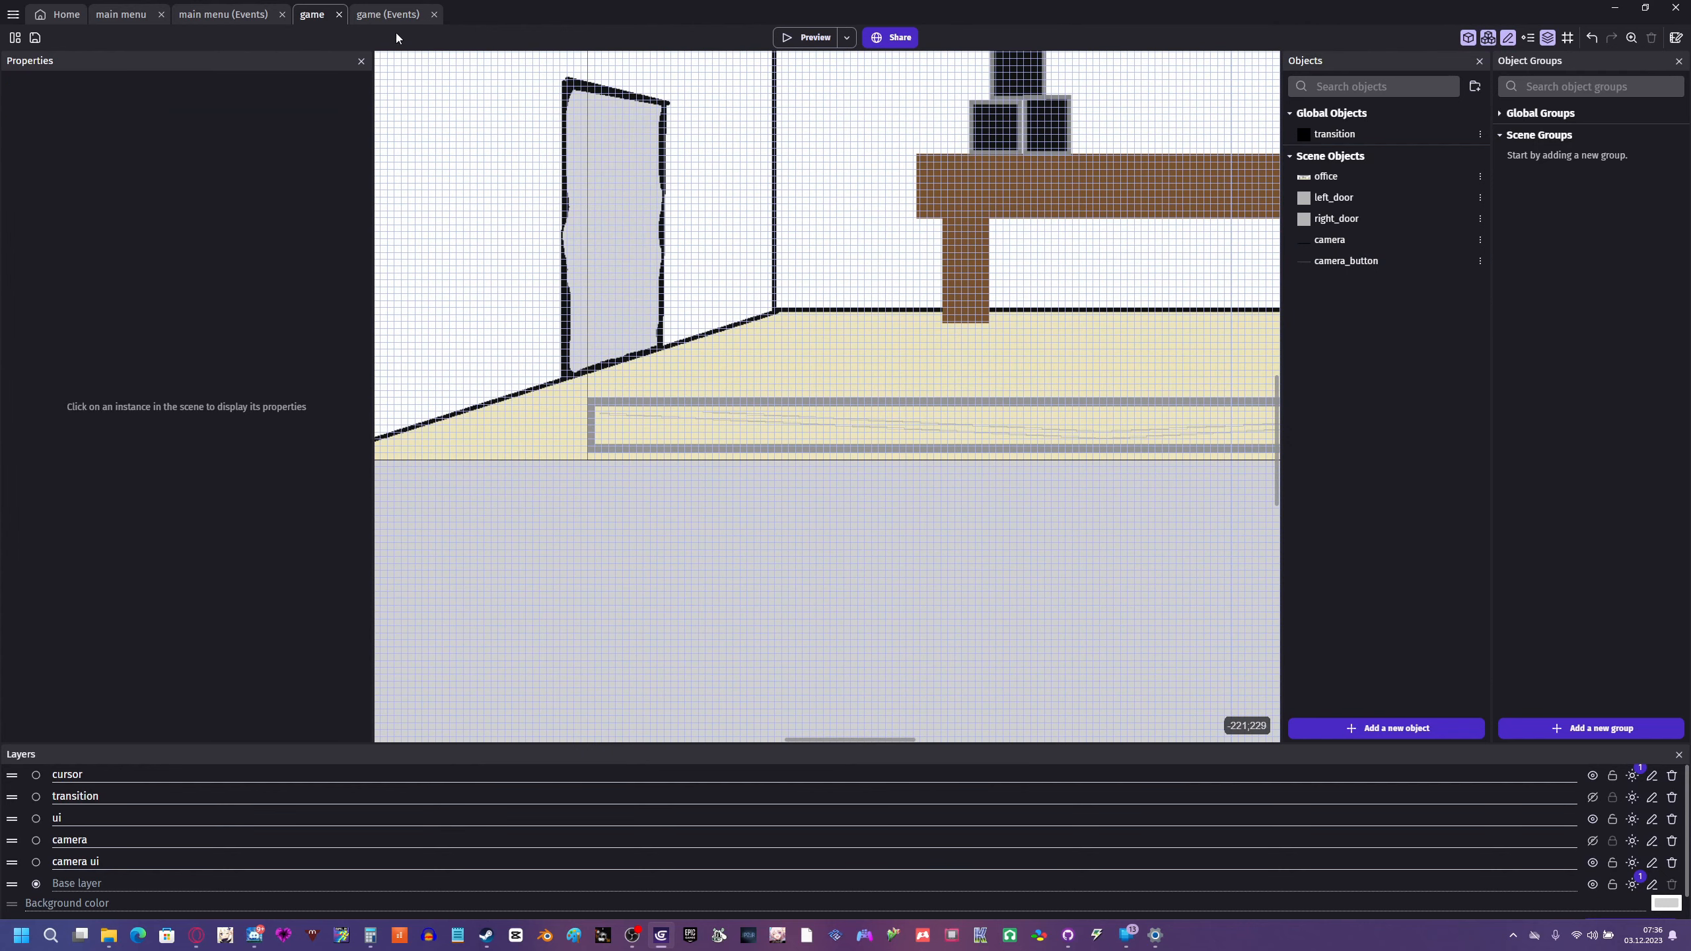
- Preview the game from its events to check where camera_button sits on the ui layer
click(390, 16)
click(856, 150)
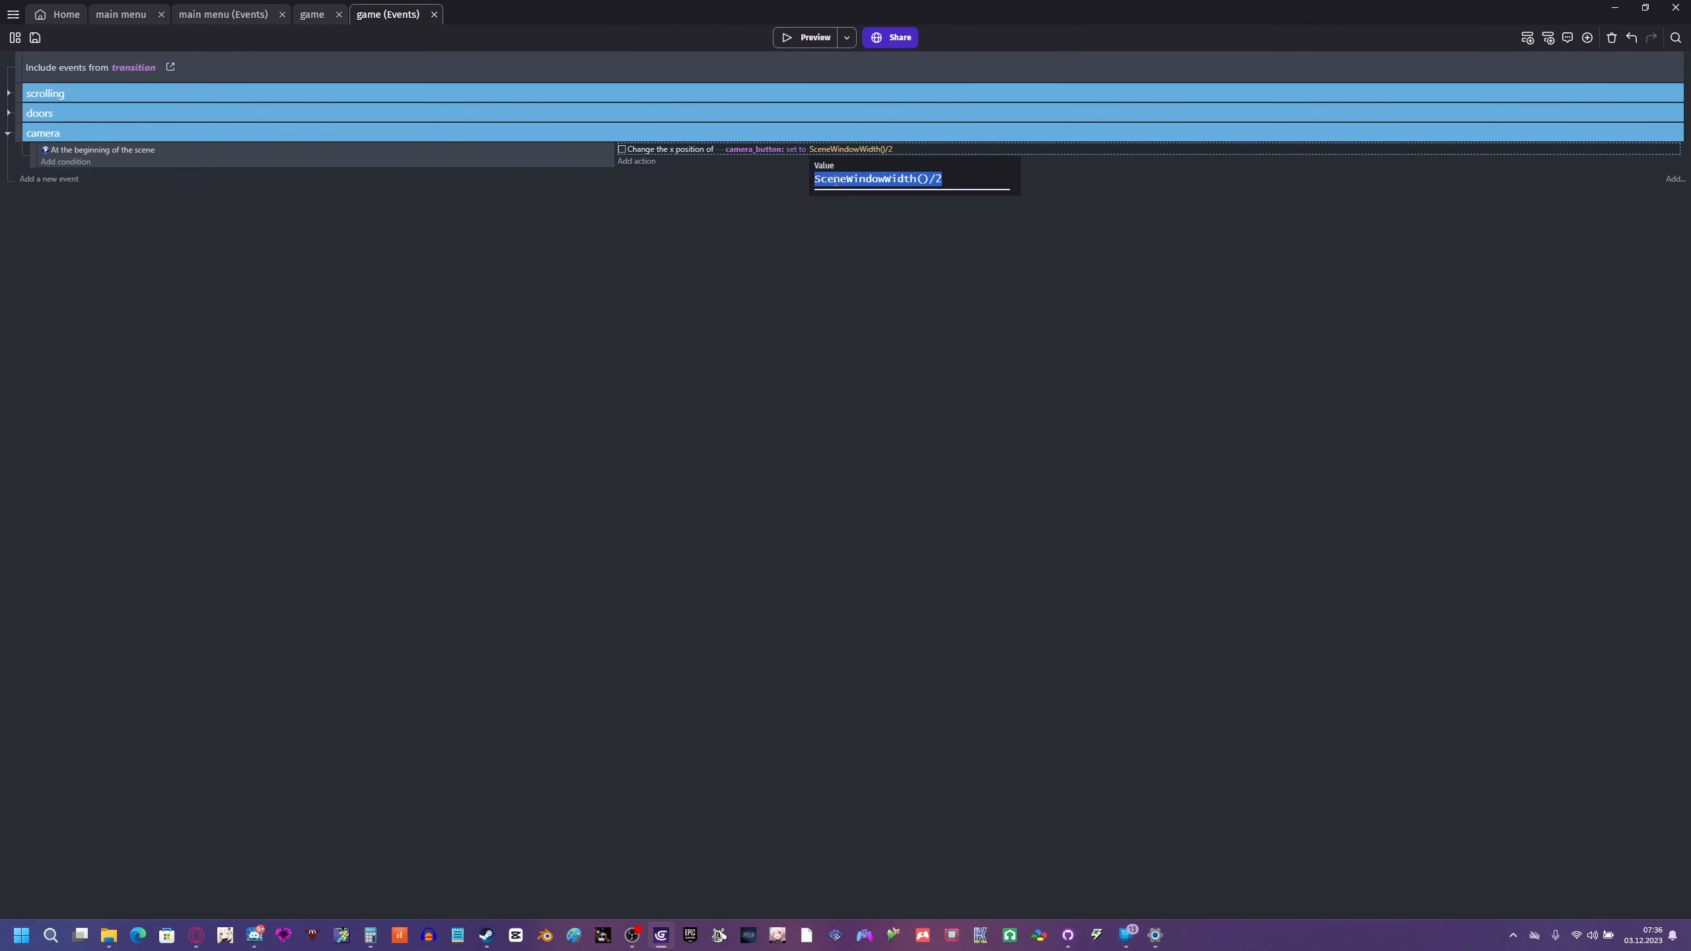
click(805, 37)
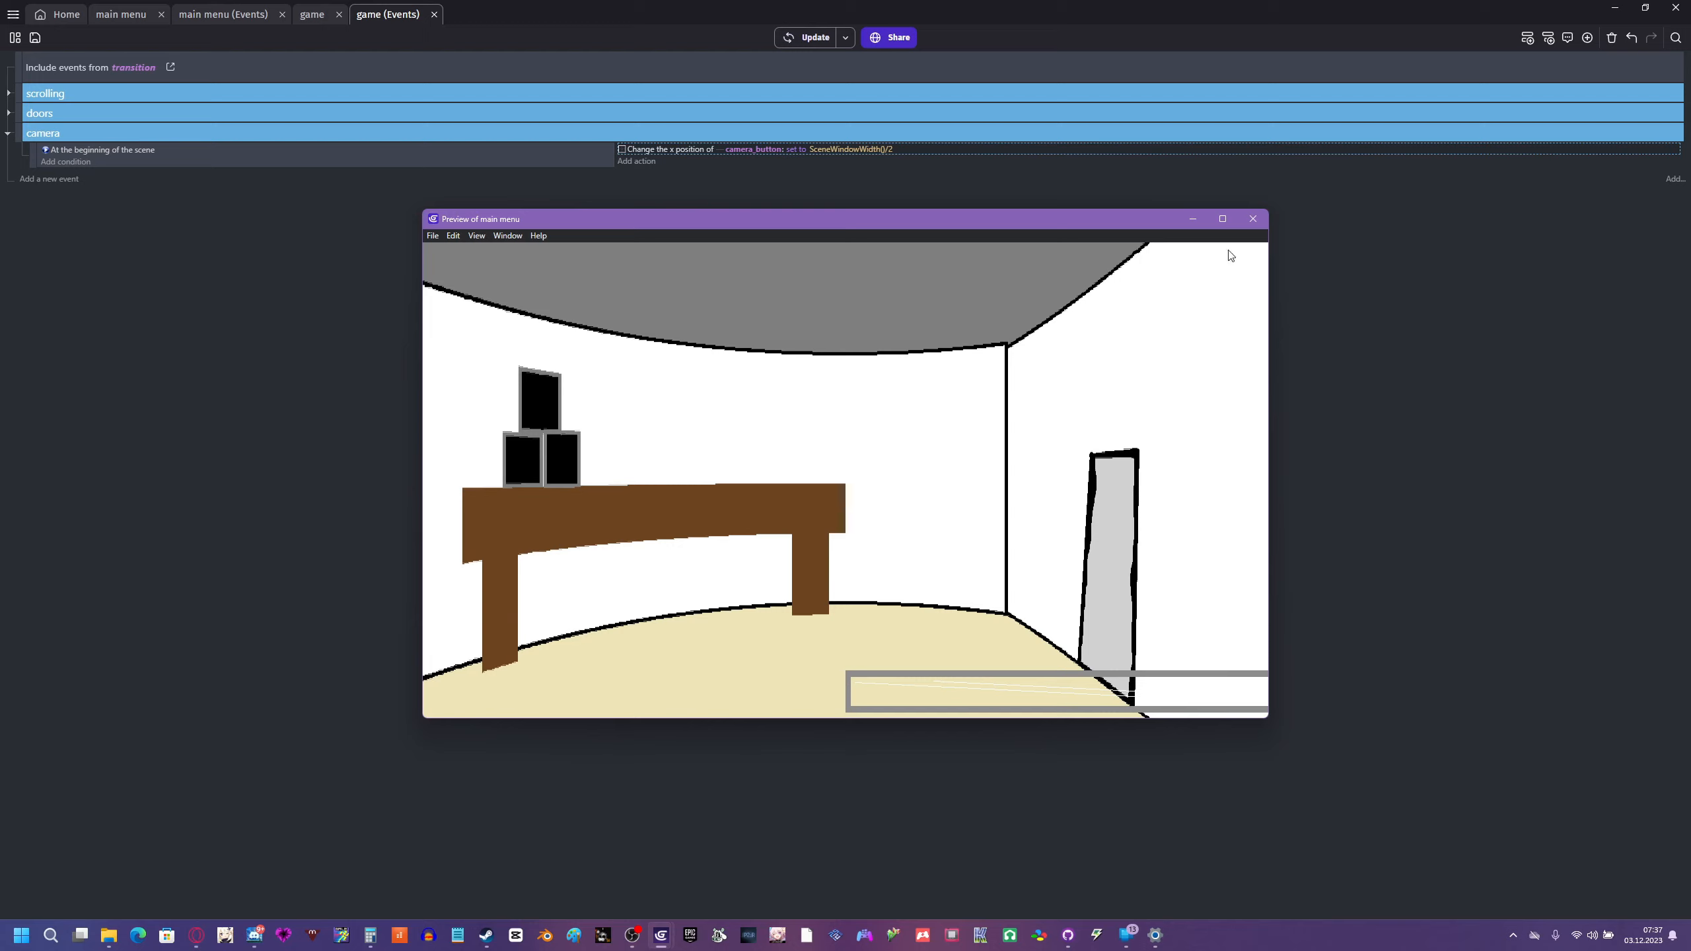
click(1252, 218)
- Change camera_button's X position expression to SceneWindowWidth()/2-camera_button.Width()/2 in the camera event
click(812, 150)
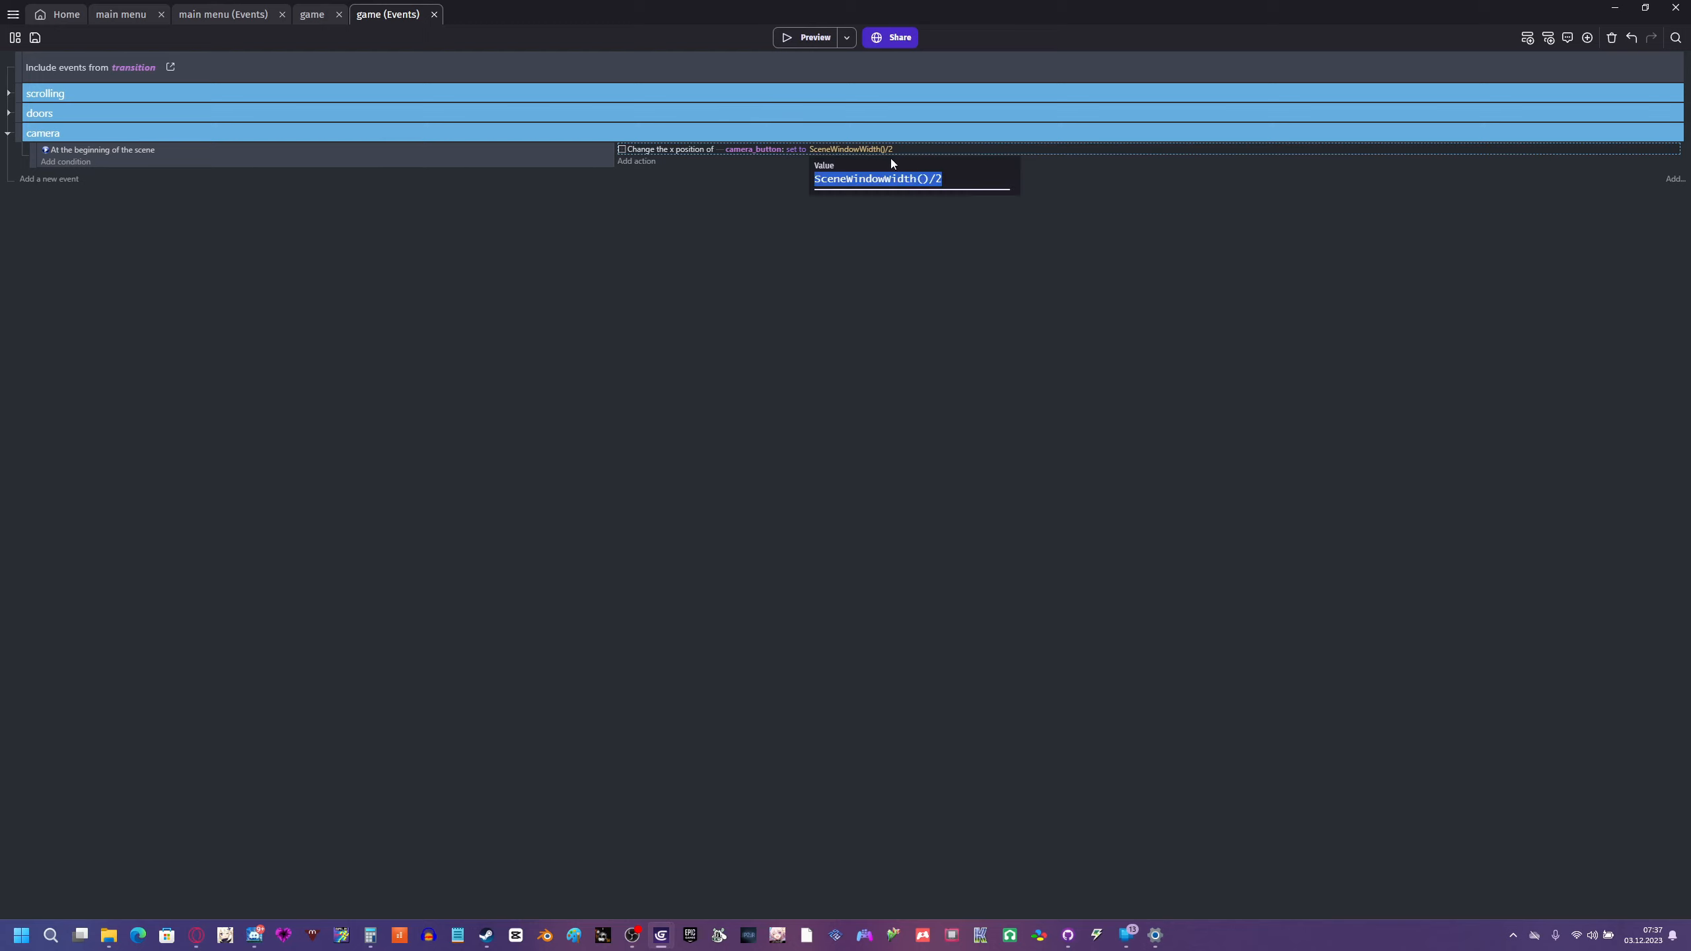
click(958, 177)
text(-camer)
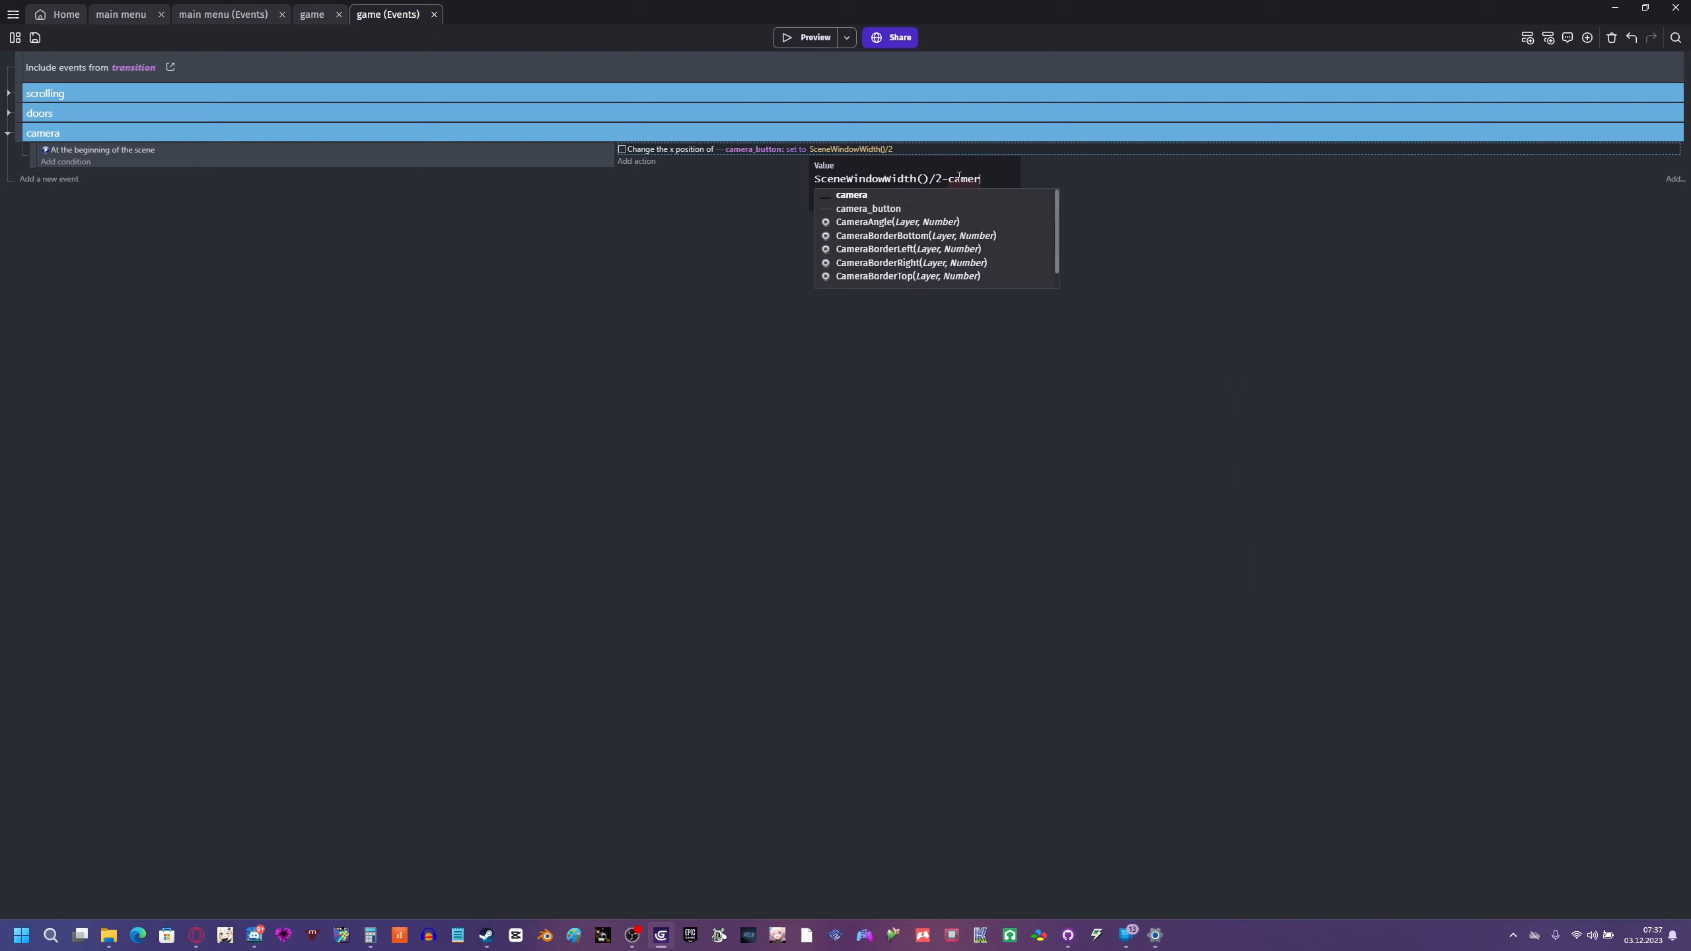
text(a_button.)
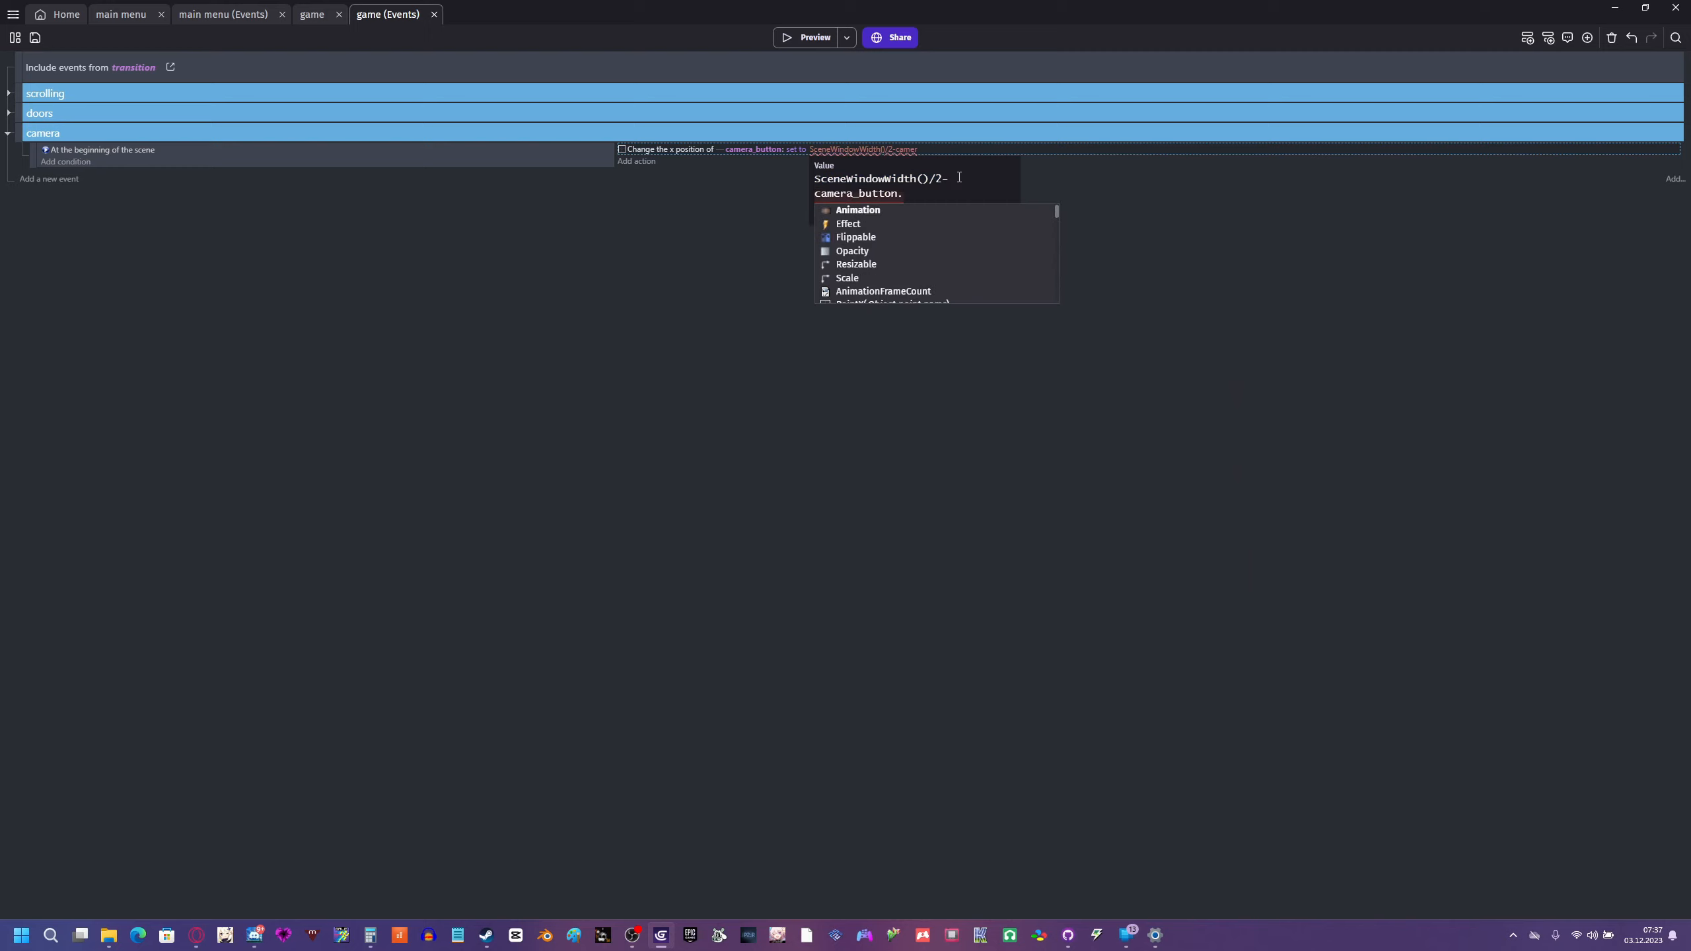
text(w)
key(Return)
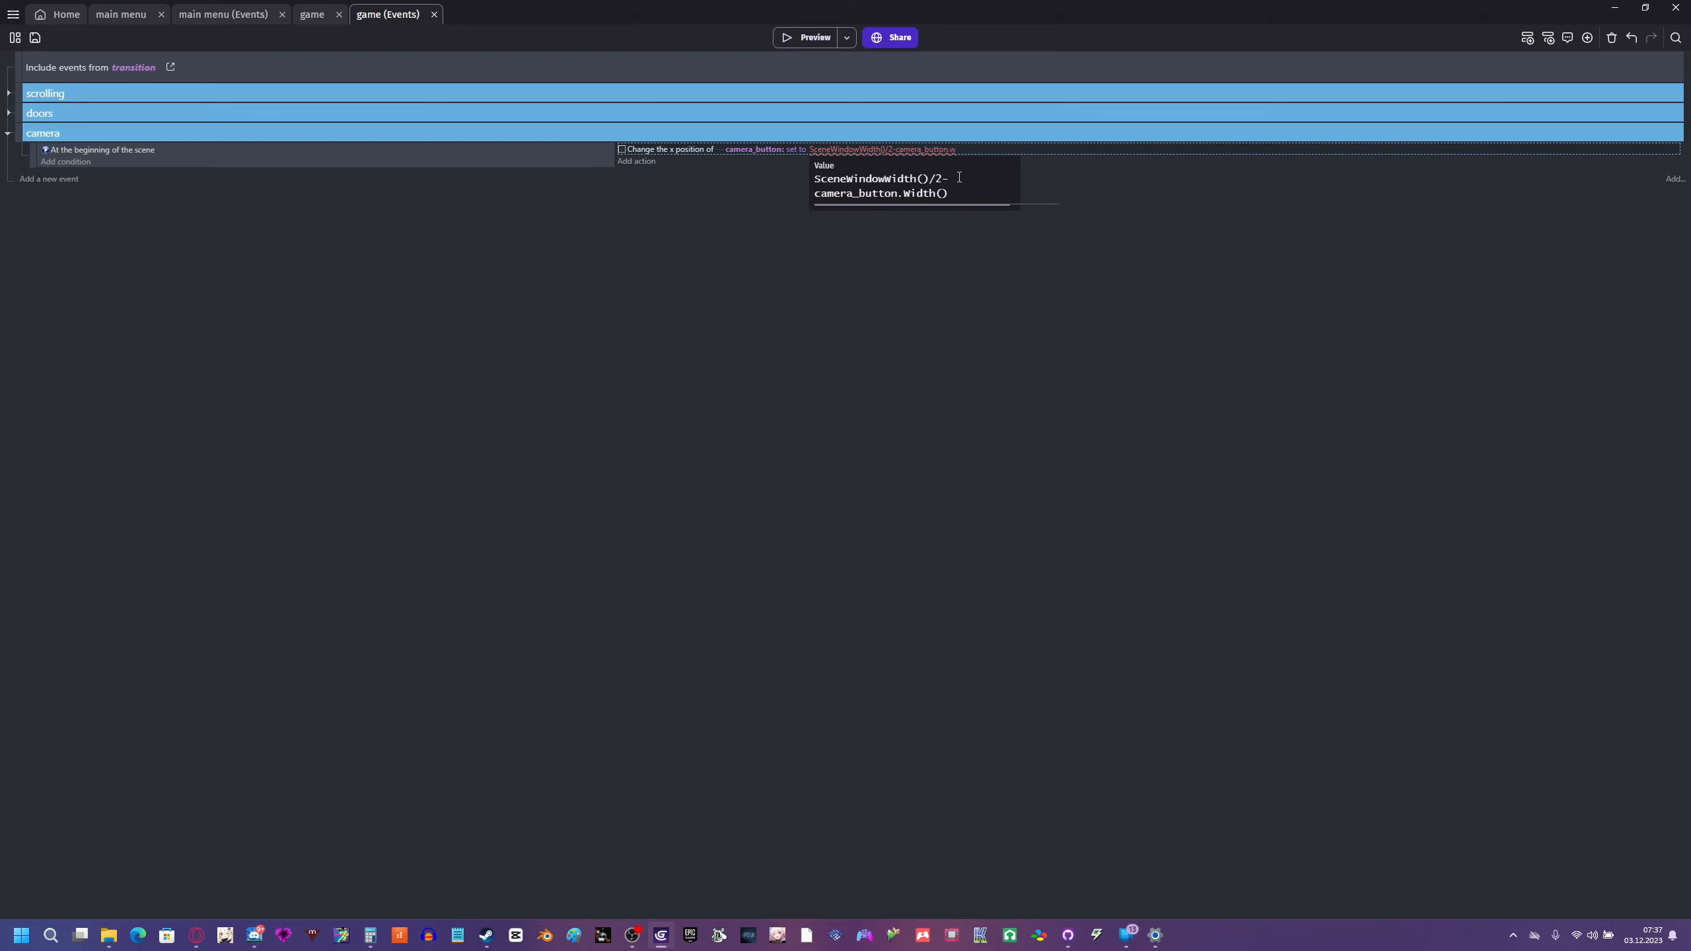
text(/2)
- Preview the game to check camera_button's horizontal centering, and return to the game scene layout
click(806, 37)
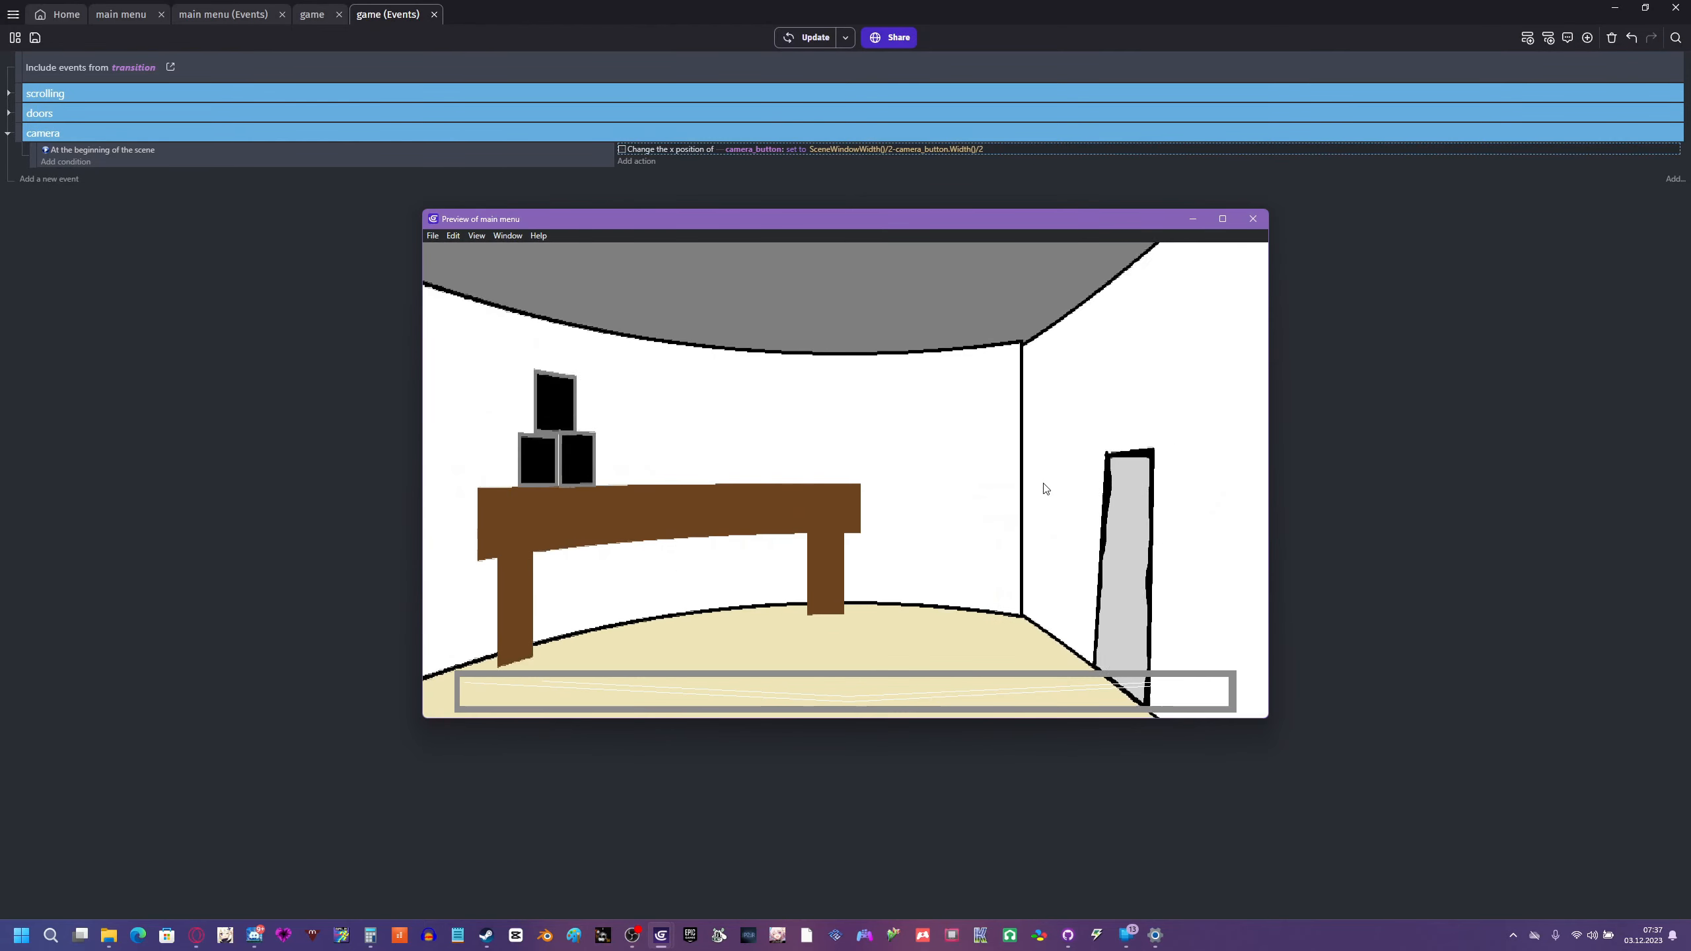
click(1252, 219)
click(313, 15)
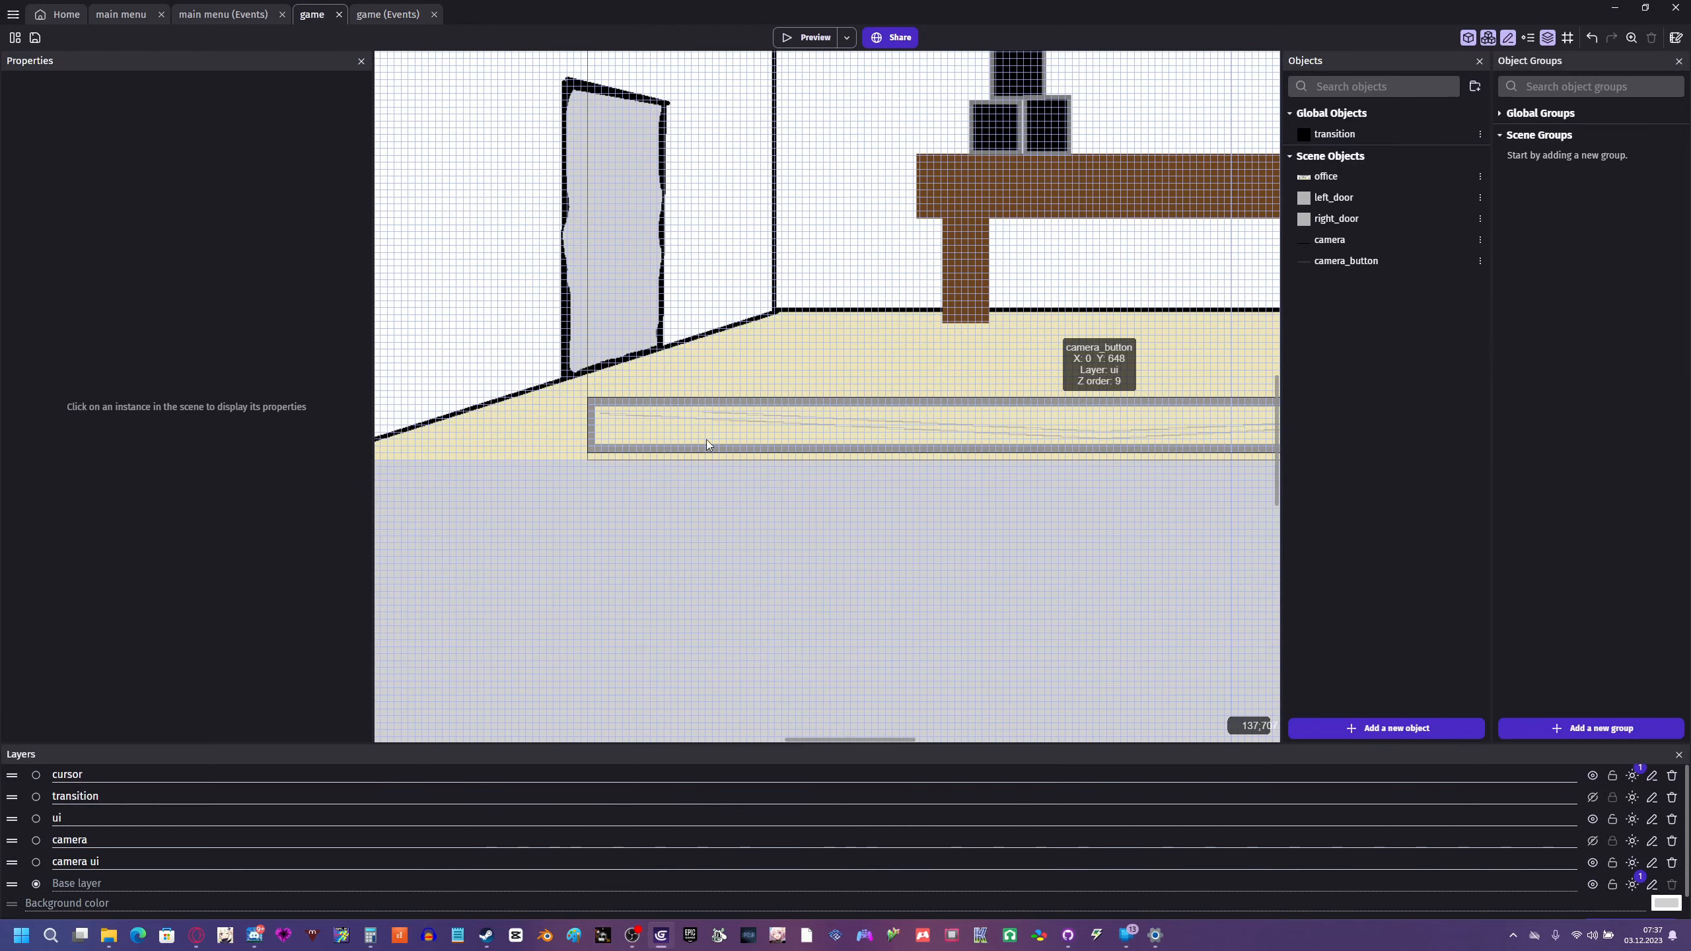
- Test camera_button's automatic positioning by moving it to X 904, Y 408 and previewing the game, and undo the move
scroll(719, 399, down, 5)
click(1004, 241)
drag(1005, 242, 1005, 306)
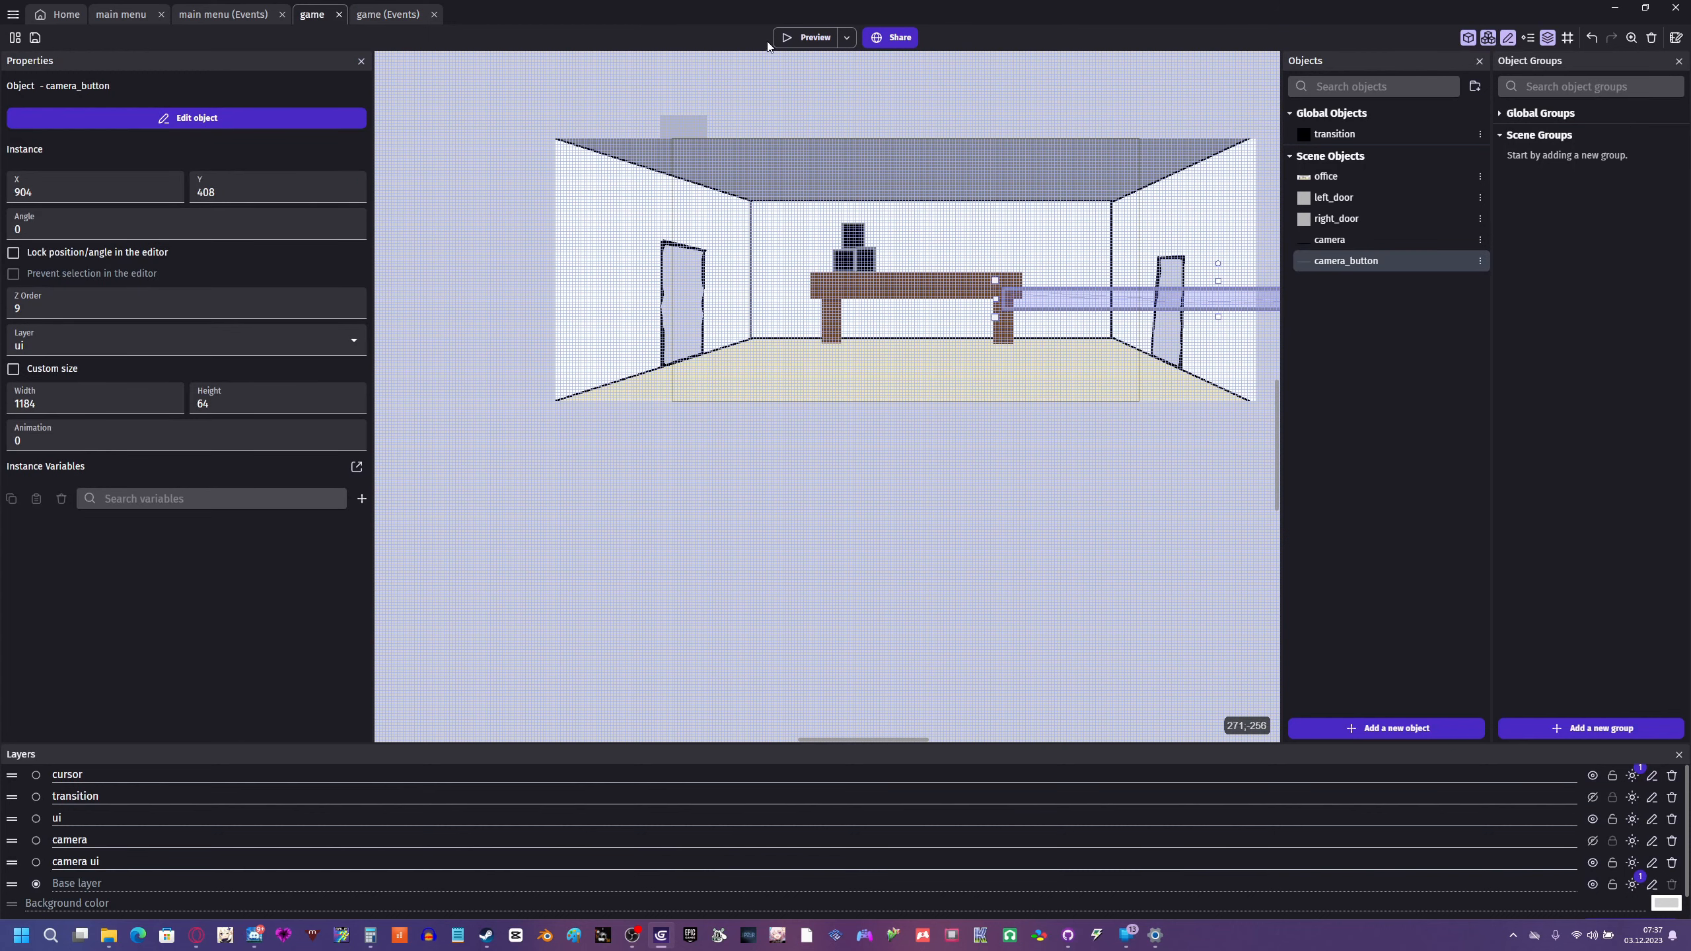
click(805, 37)
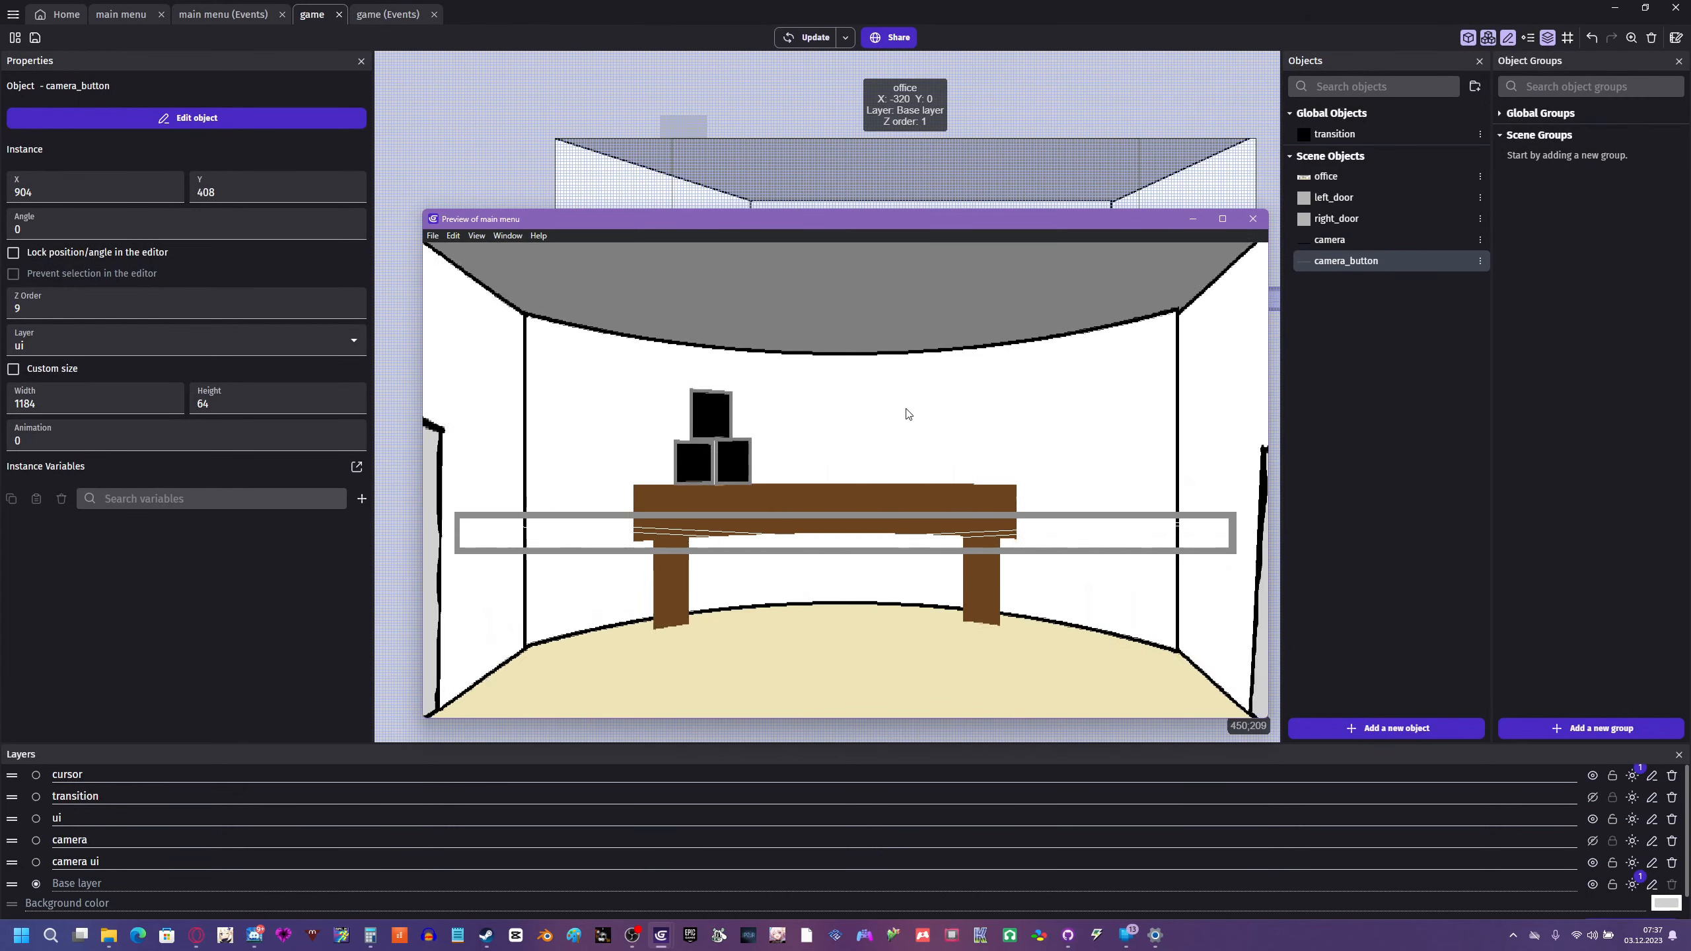
click(1253, 219)
click(1037, 441)
key(ctrl+z)
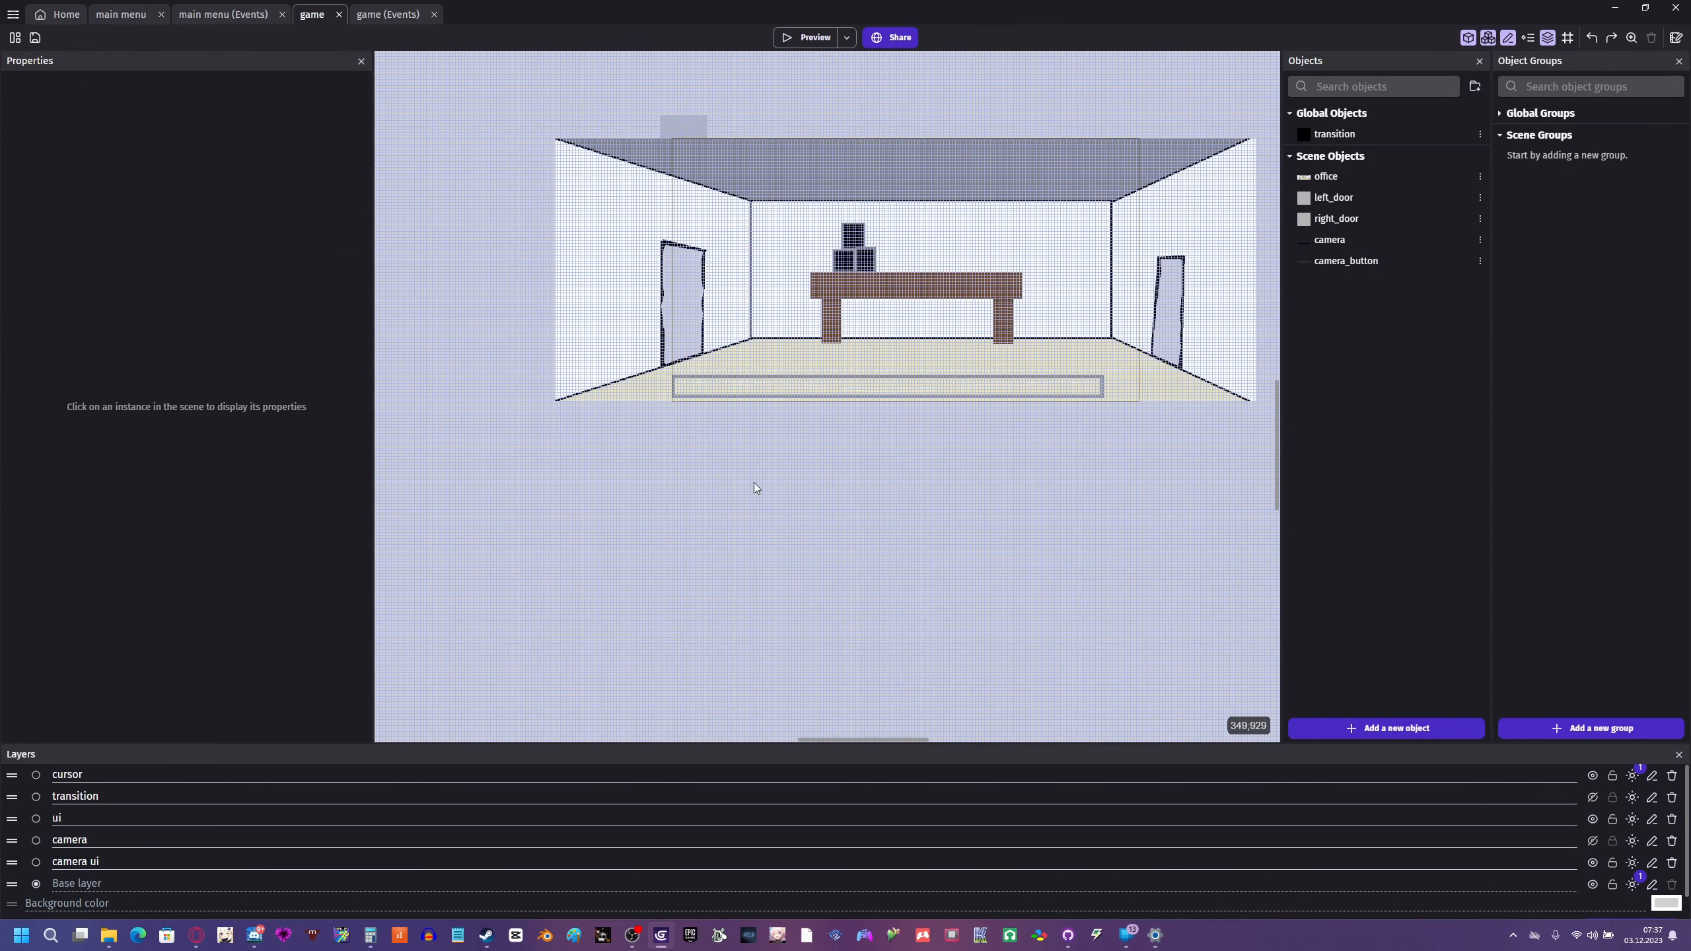
- Set the scene grid's cell width and cell height to 16 pixels each
ctrl+scroll(752, 482, up, 3)
click(1566, 41)
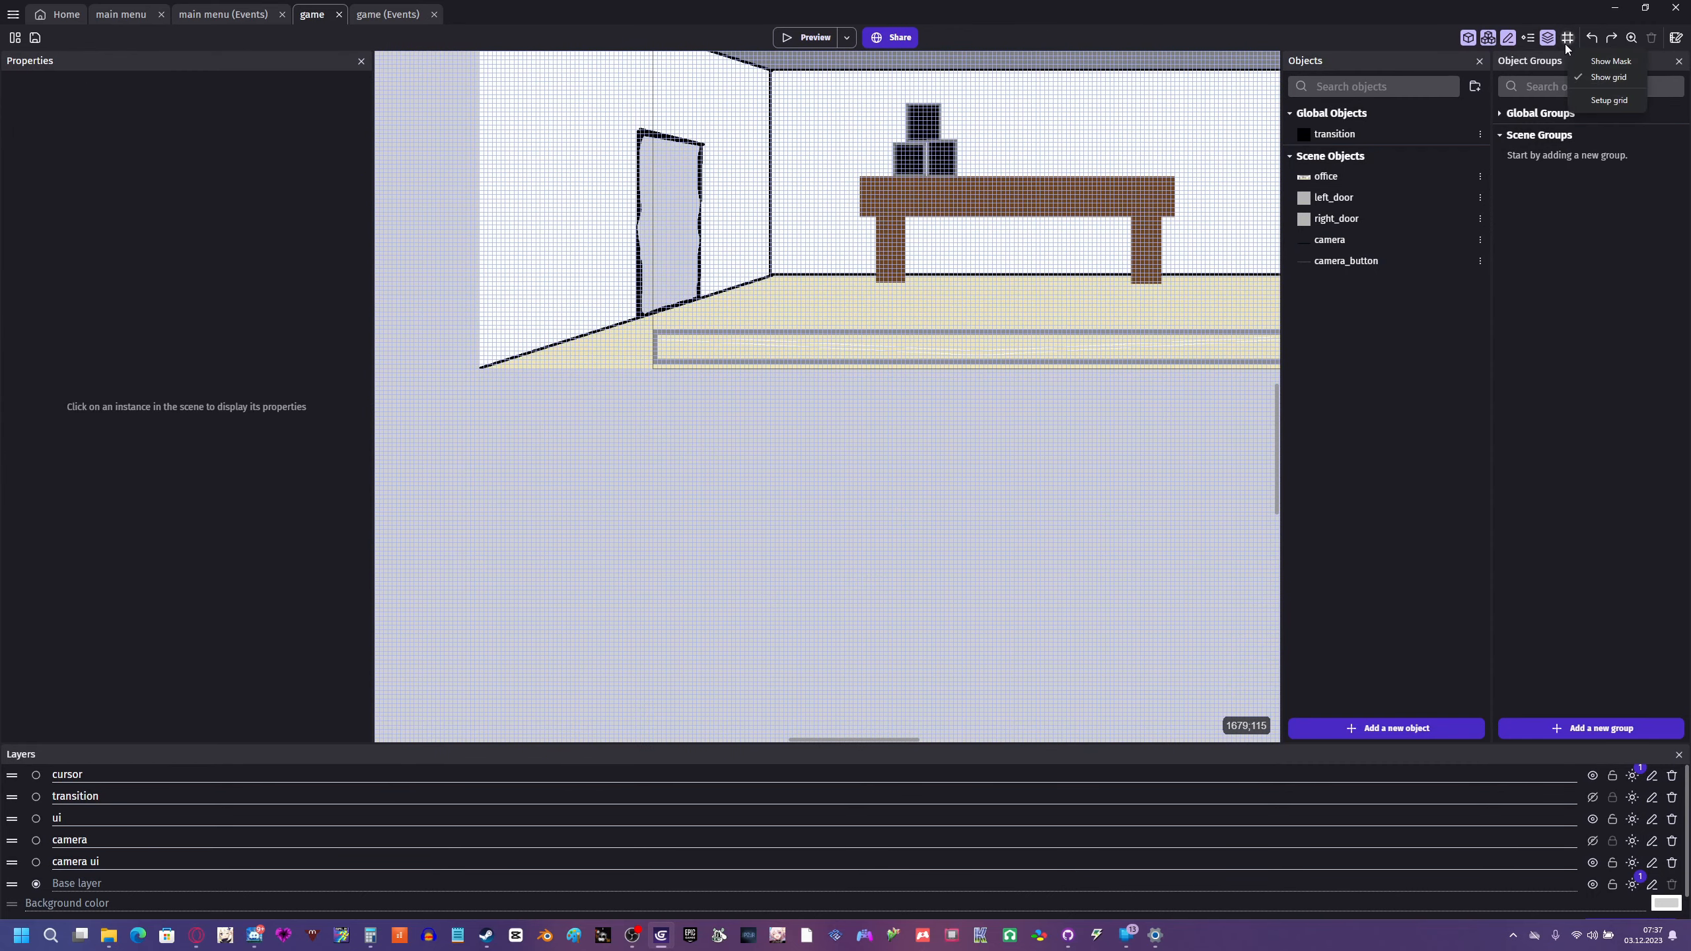
click(1577, 104)
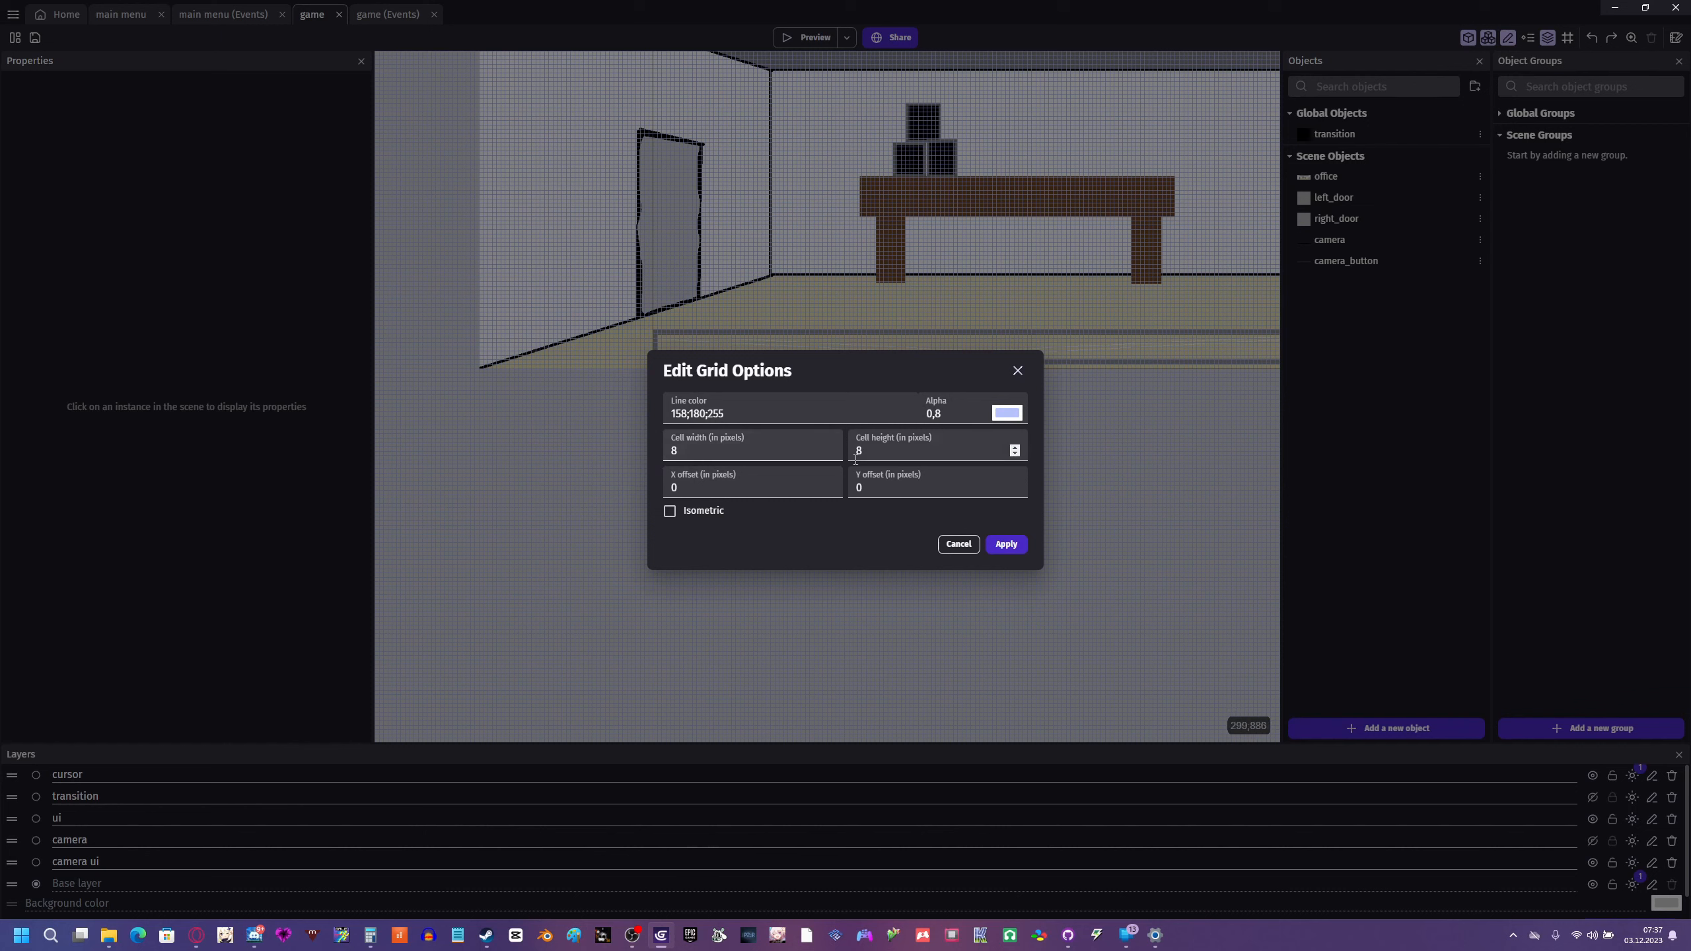
double_click(758, 448)
text(16)
key(Tab)
text(16)
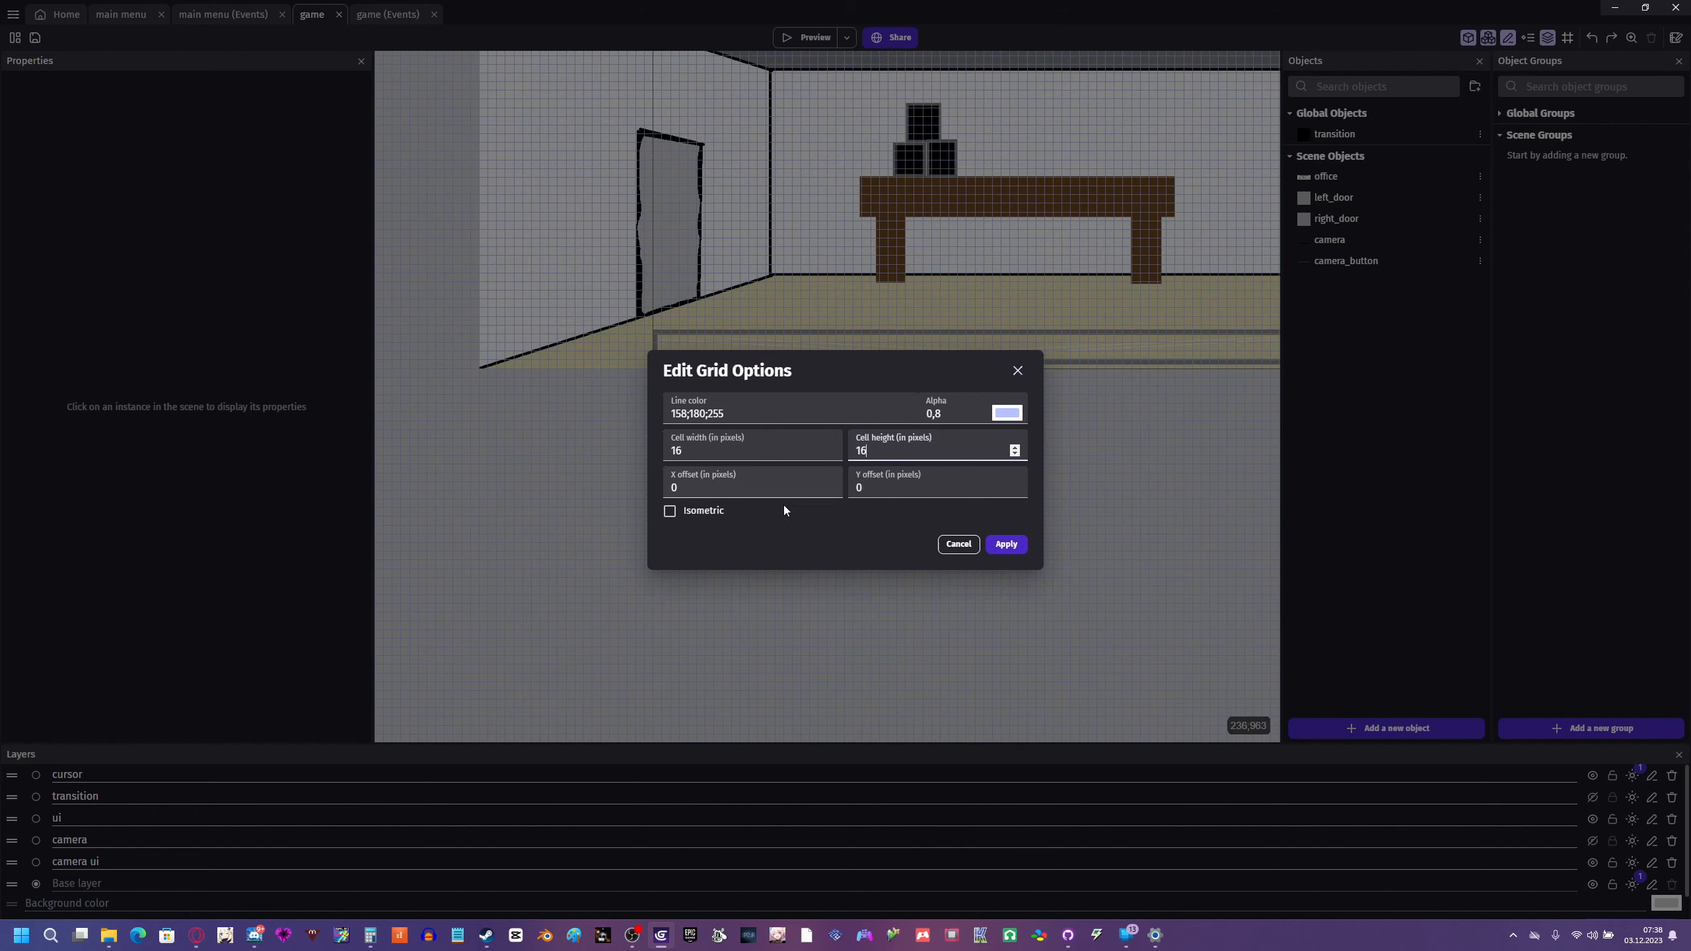
click(1006, 543)
- Move camera_button up slightly along the grid to Y 640
scroll(626, 263, up, 2)
scroll(625, 259, up, 1)
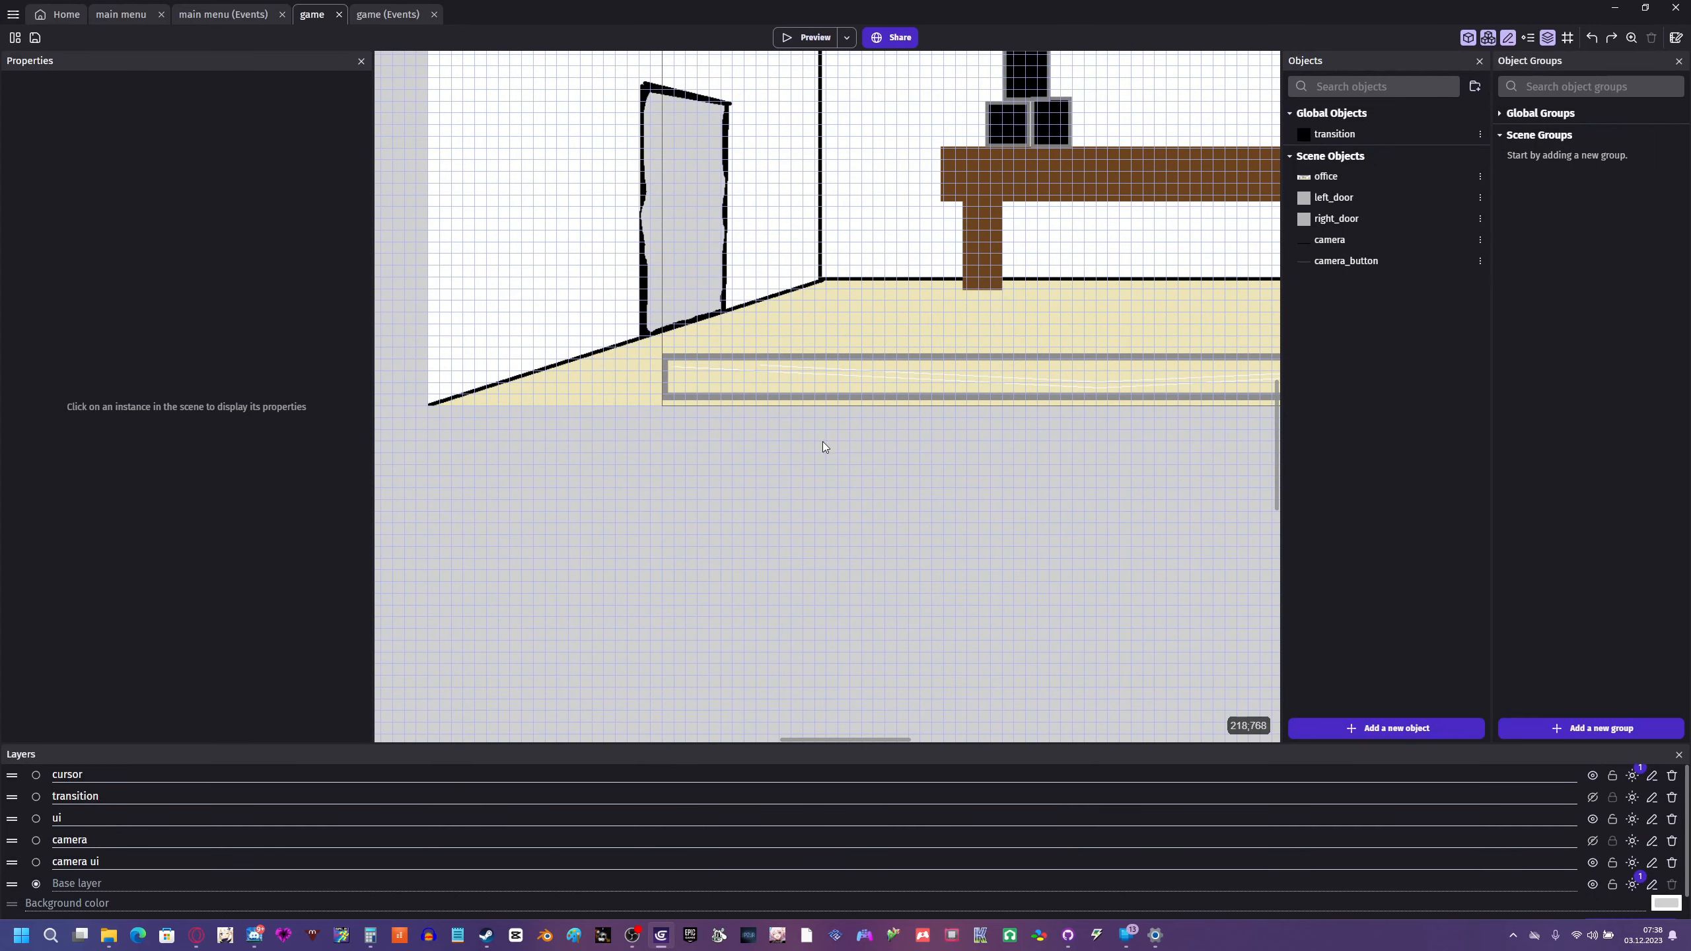
middle_drag(823, 442, 675, 490)
drag(1139, 422, 1138, 416)
- Place an instance of the camera object over the office at X 0, Y 0
scroll(1101, 465, down, 3)
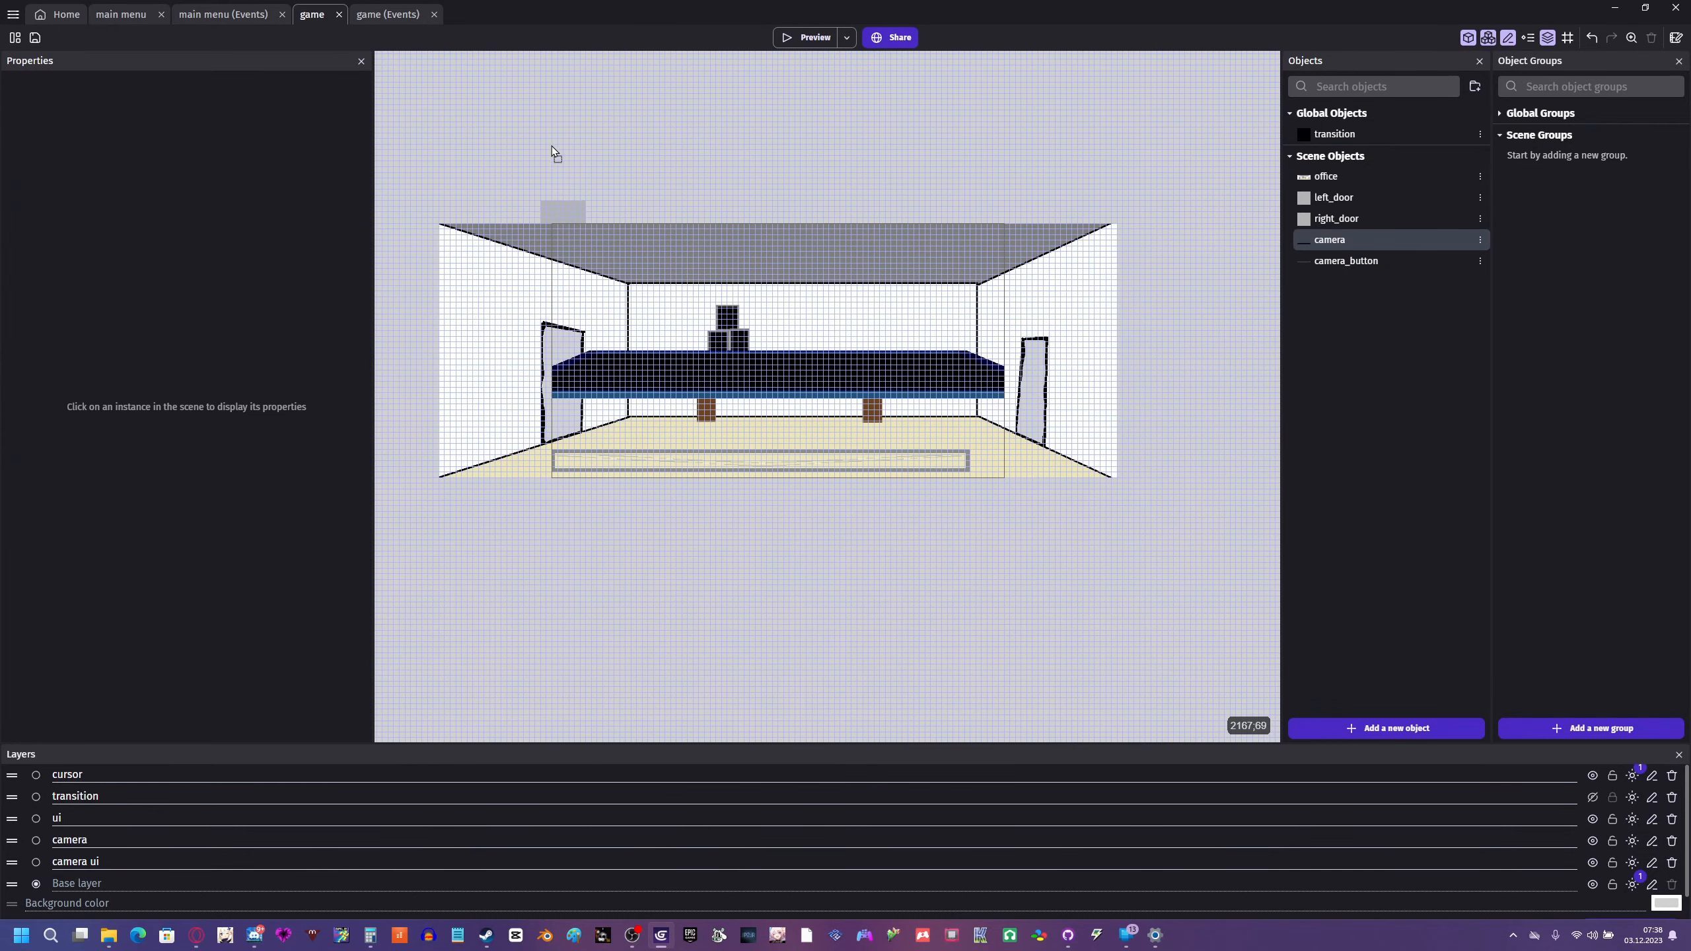
drag(552, 145, 633, 117)
drag(698, 204, 647, 244)
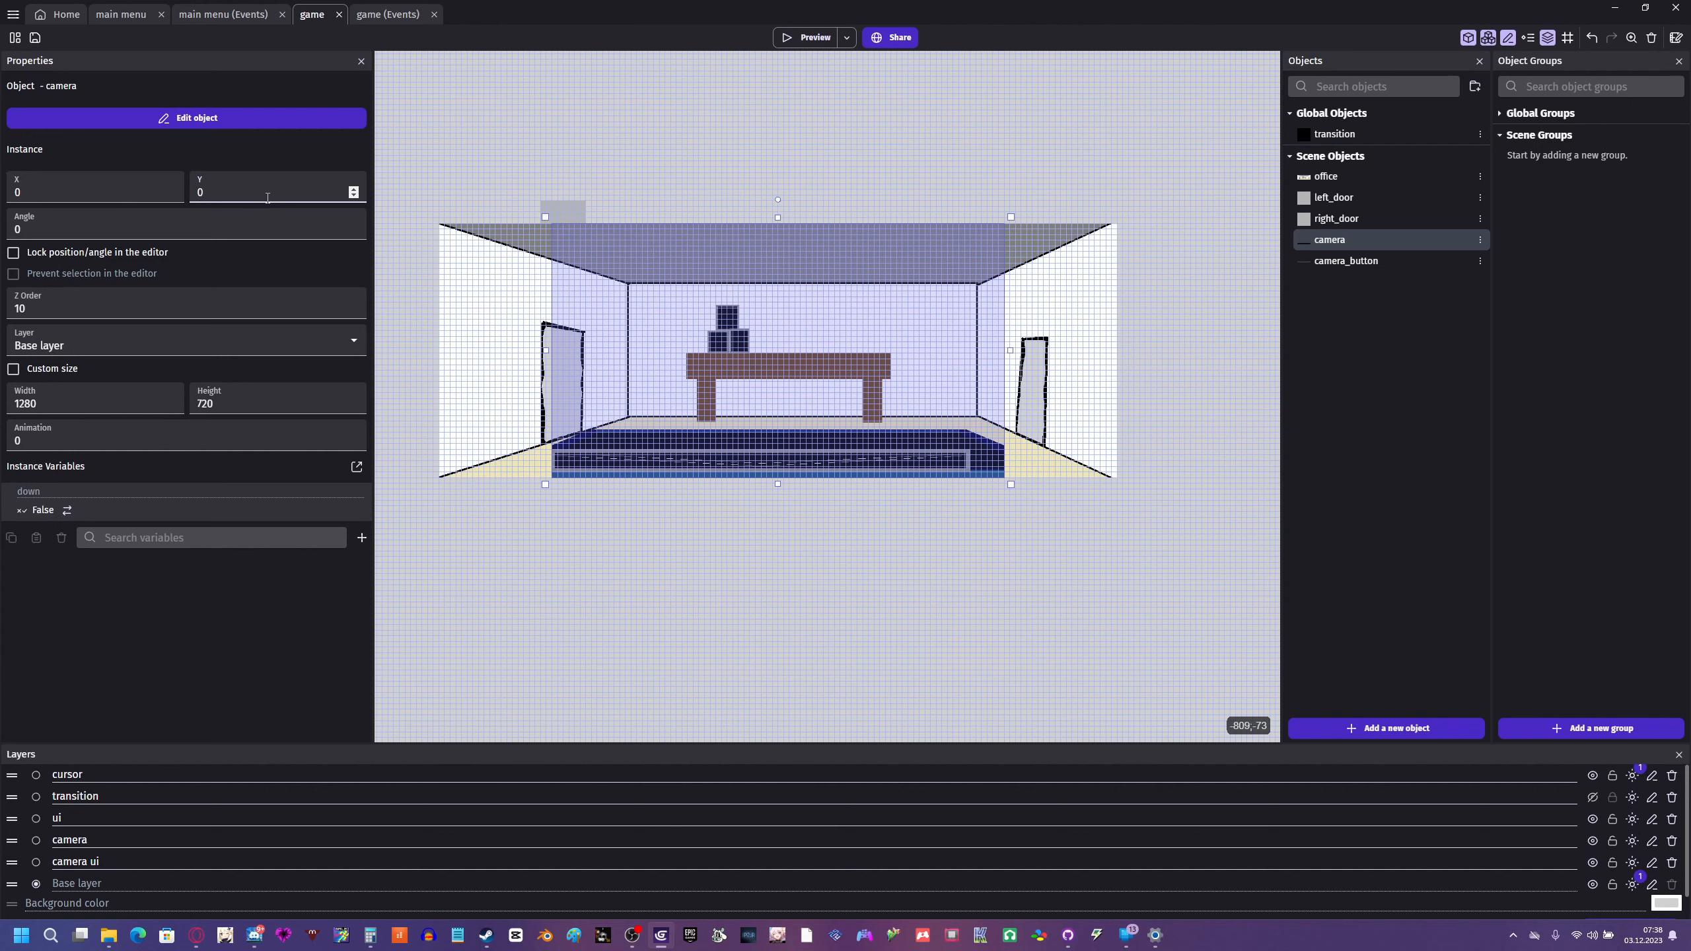
click(608, 533)
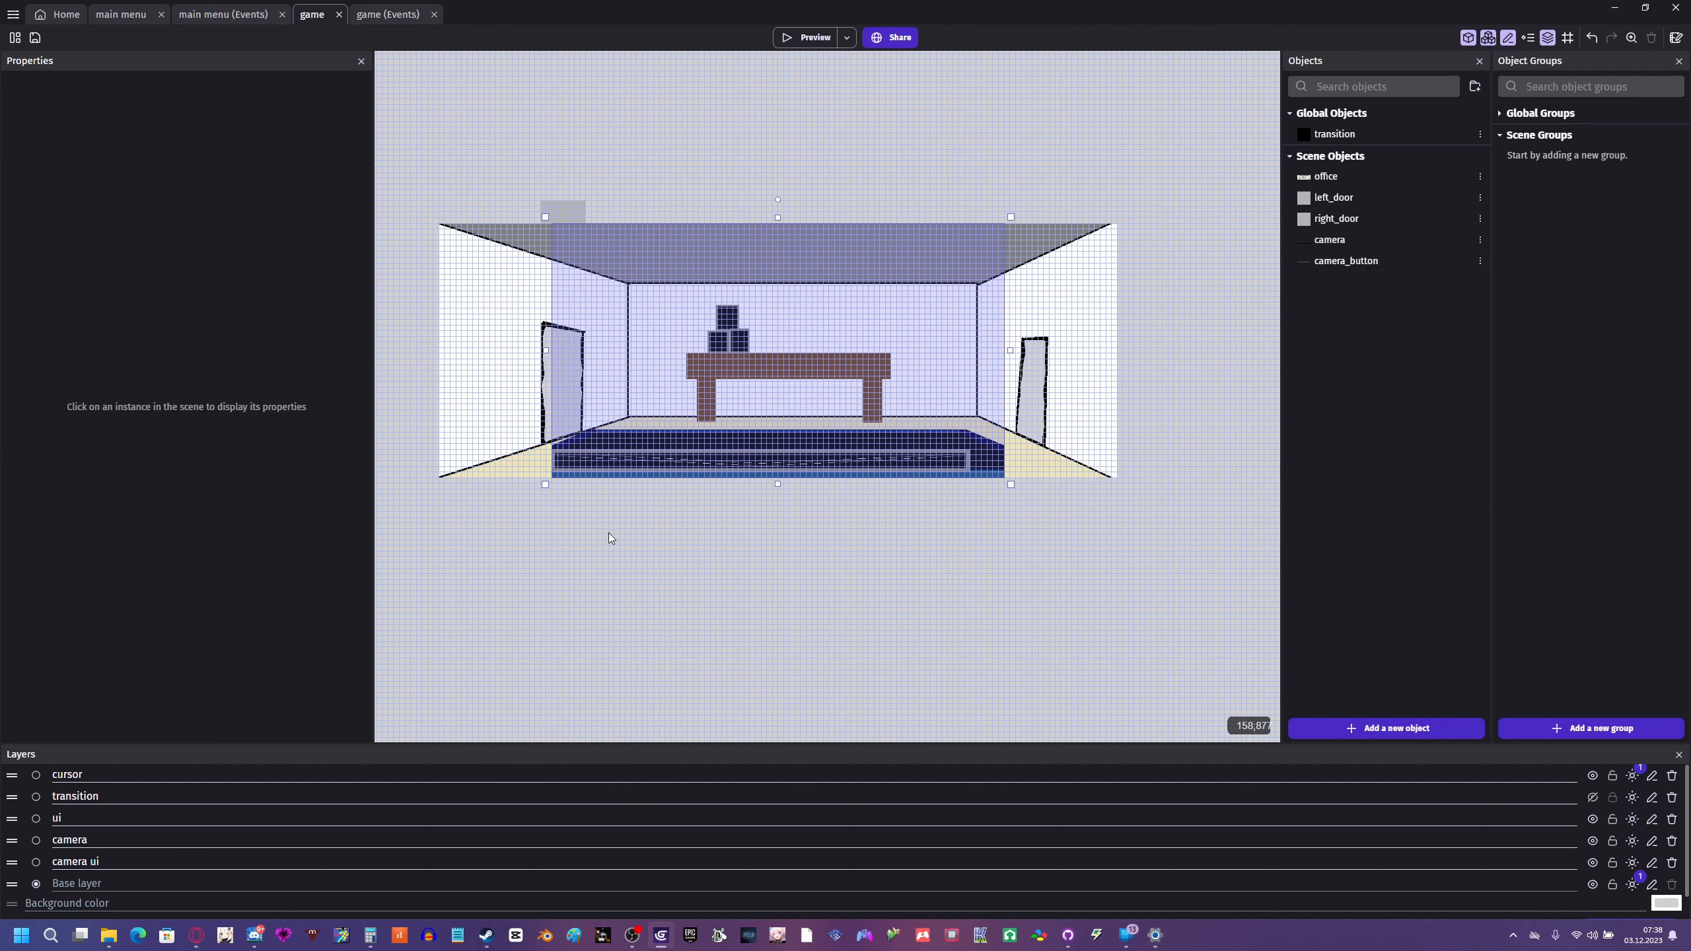
- Check the layers of the camera and camera_button instances, and assign the camera instance to the camera layer
scroll(648, 202, up, 2)
click(750, 288)
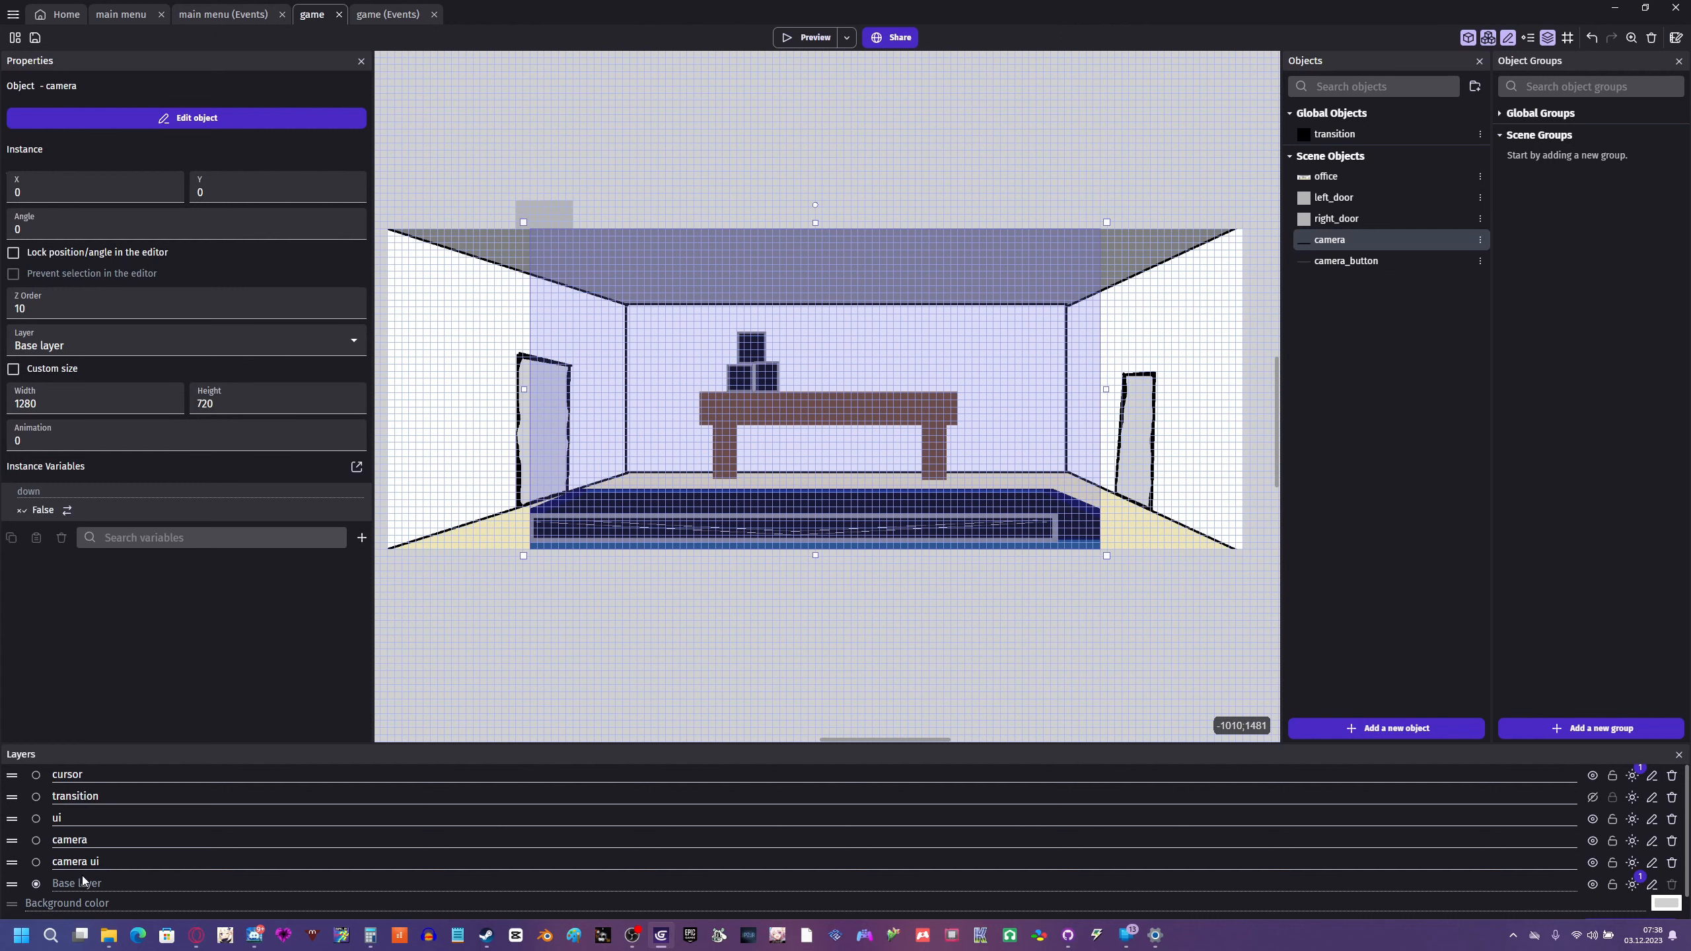
mouse_move(21, 835)
mouse_down()
mouse_move(13, 774)
mouse_move(15, 859)
mouse_up()
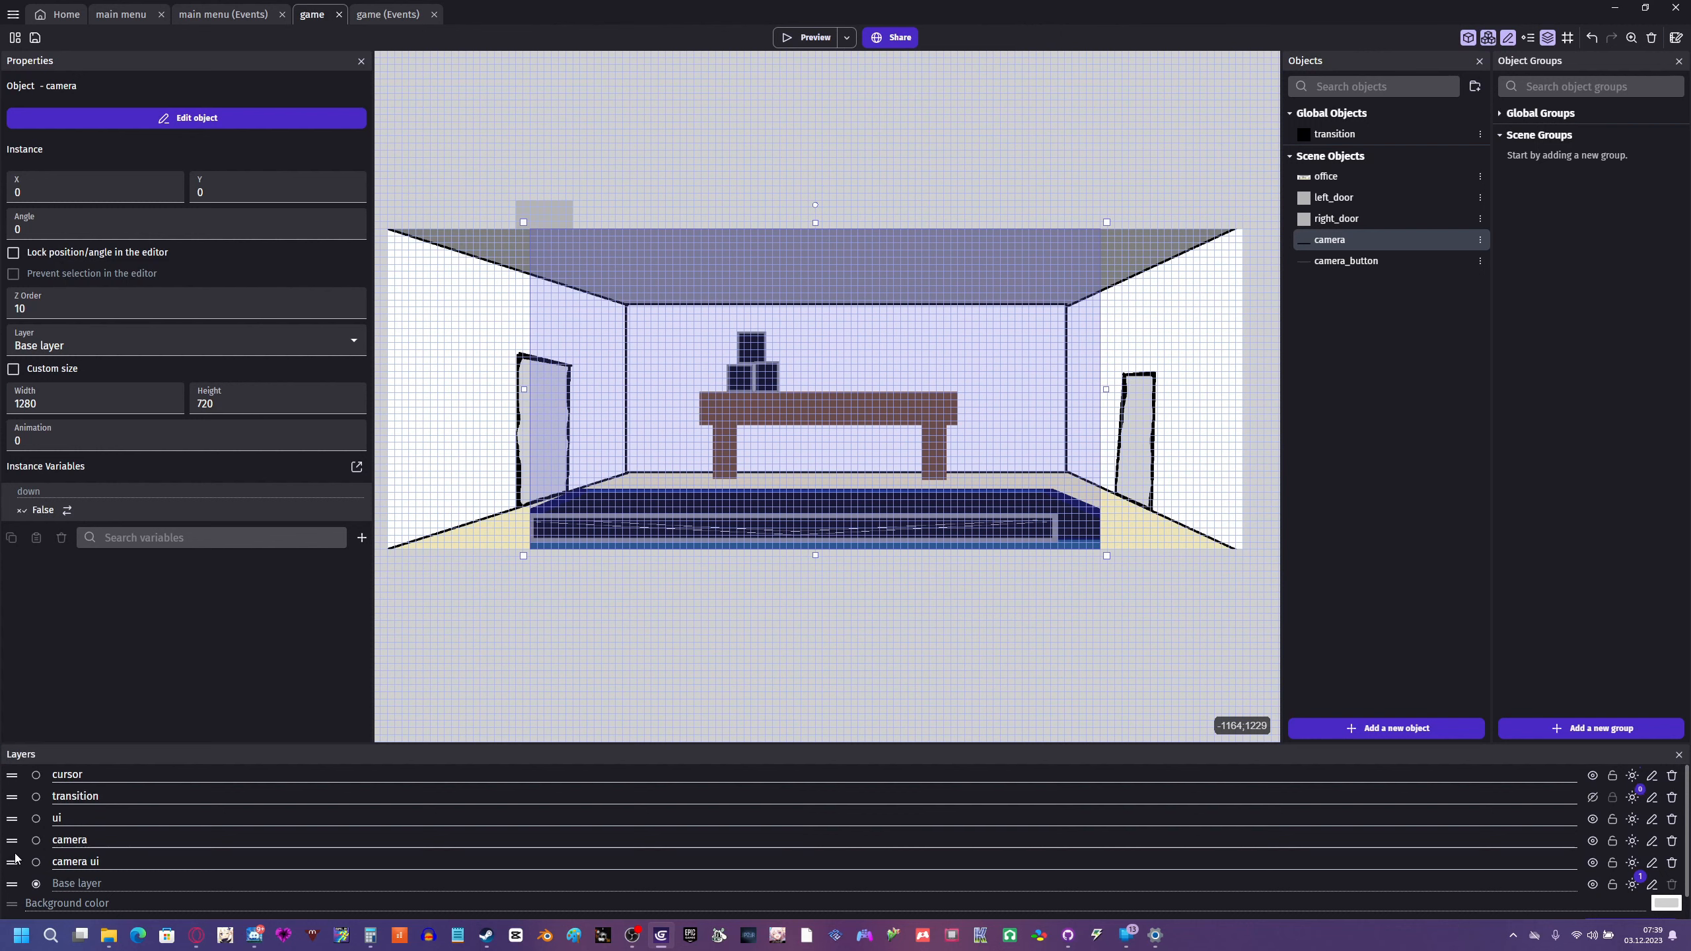
click(624, 522)
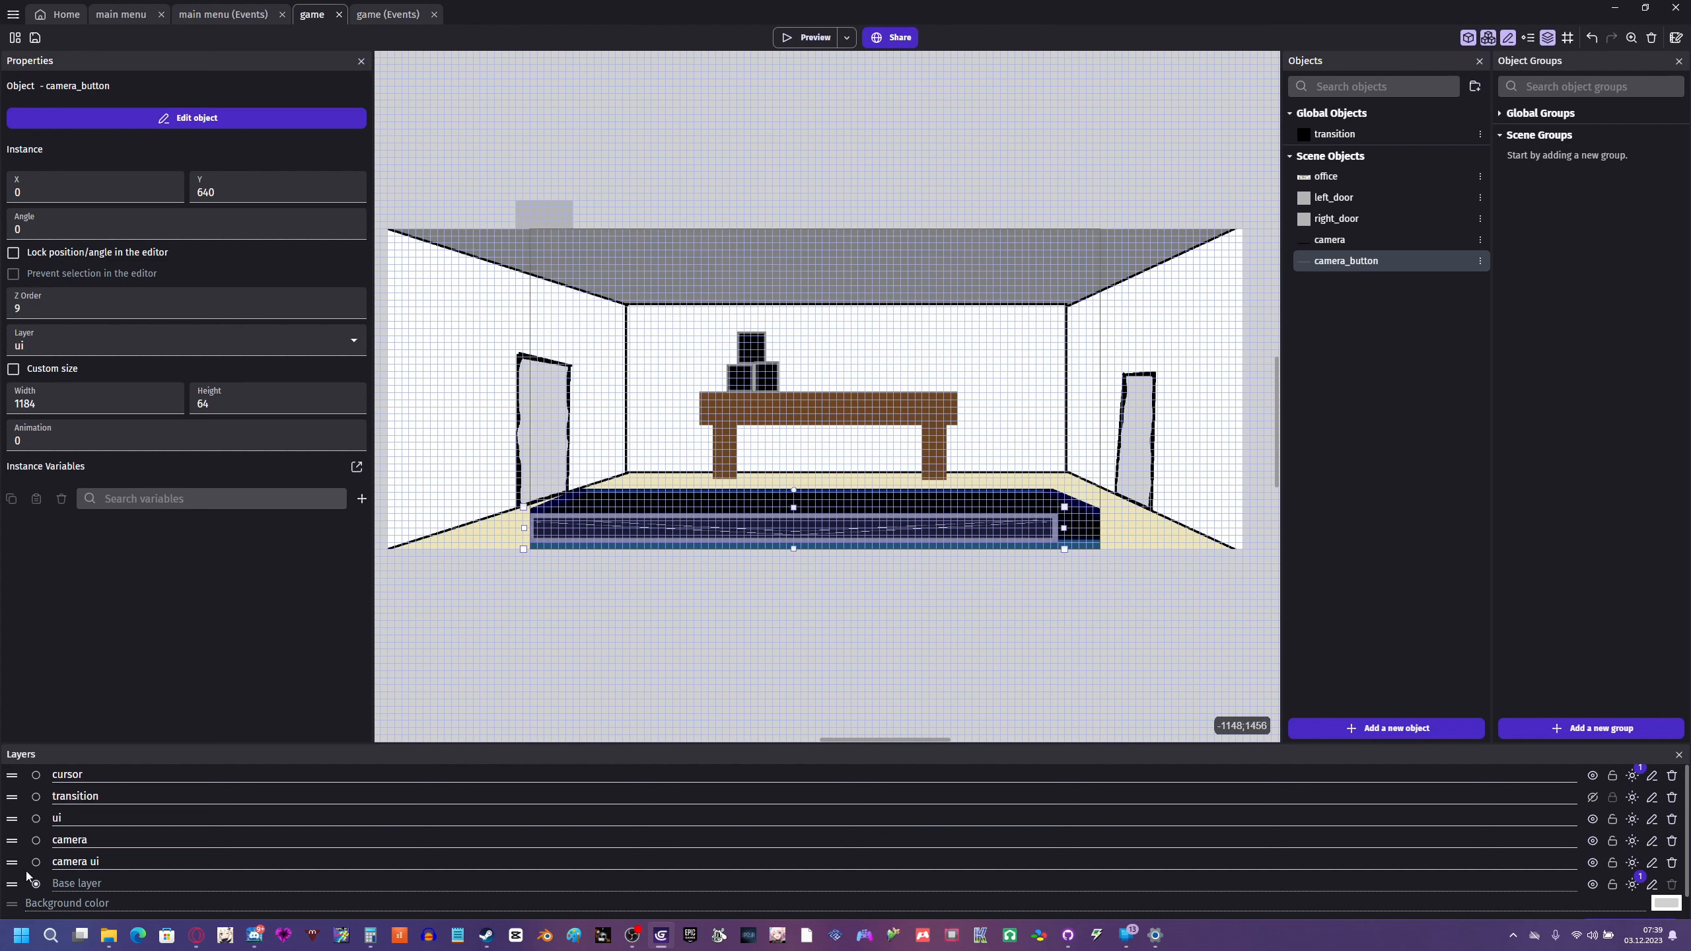
click(640, 473)
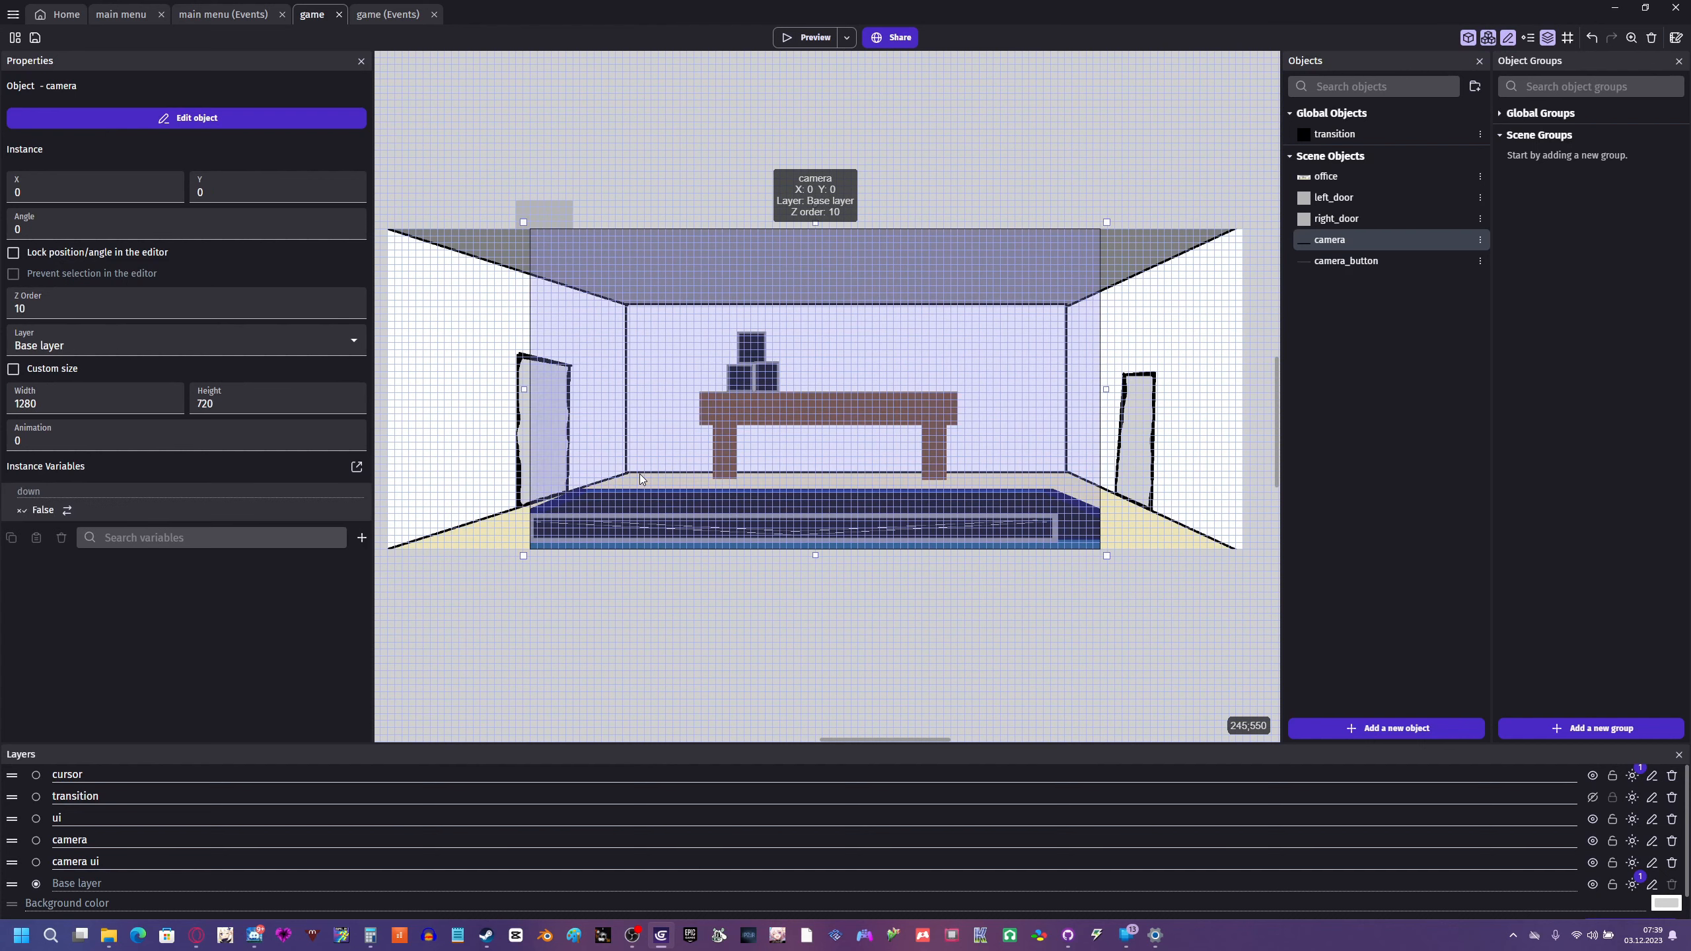
click(626, 608)
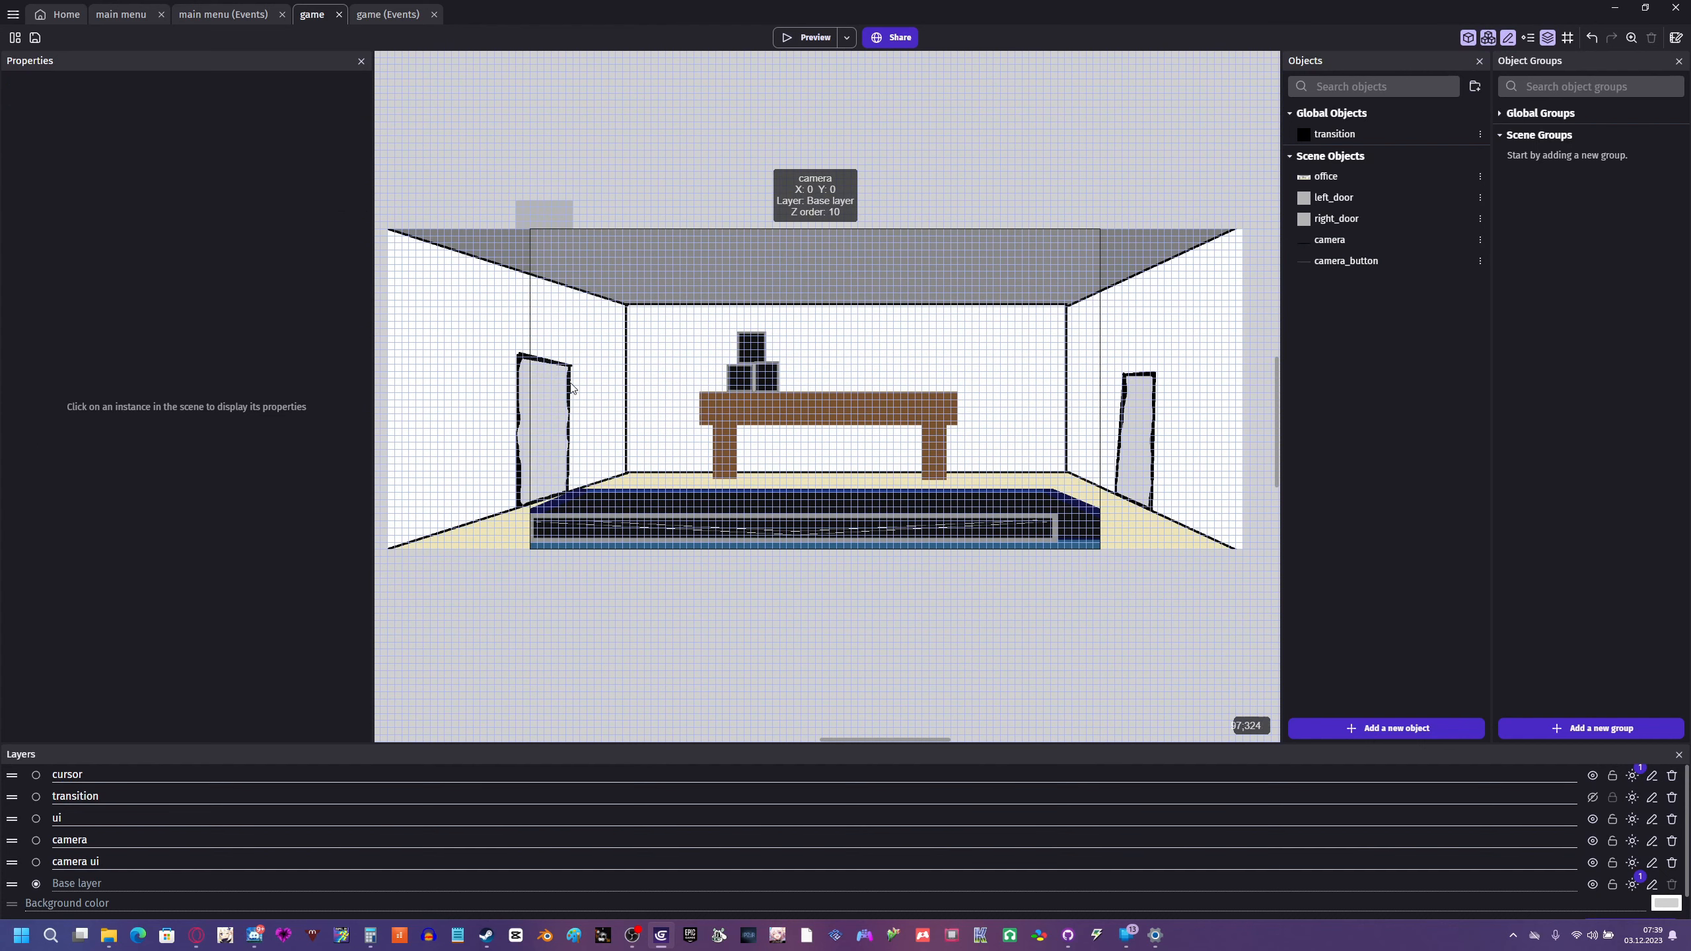
click(558, 372)
click(100, 343)
click(73, 393)
click(613, 633)
- Preview the game to check the camera object's display with camera_button, and return to the game events
click(806, 37)
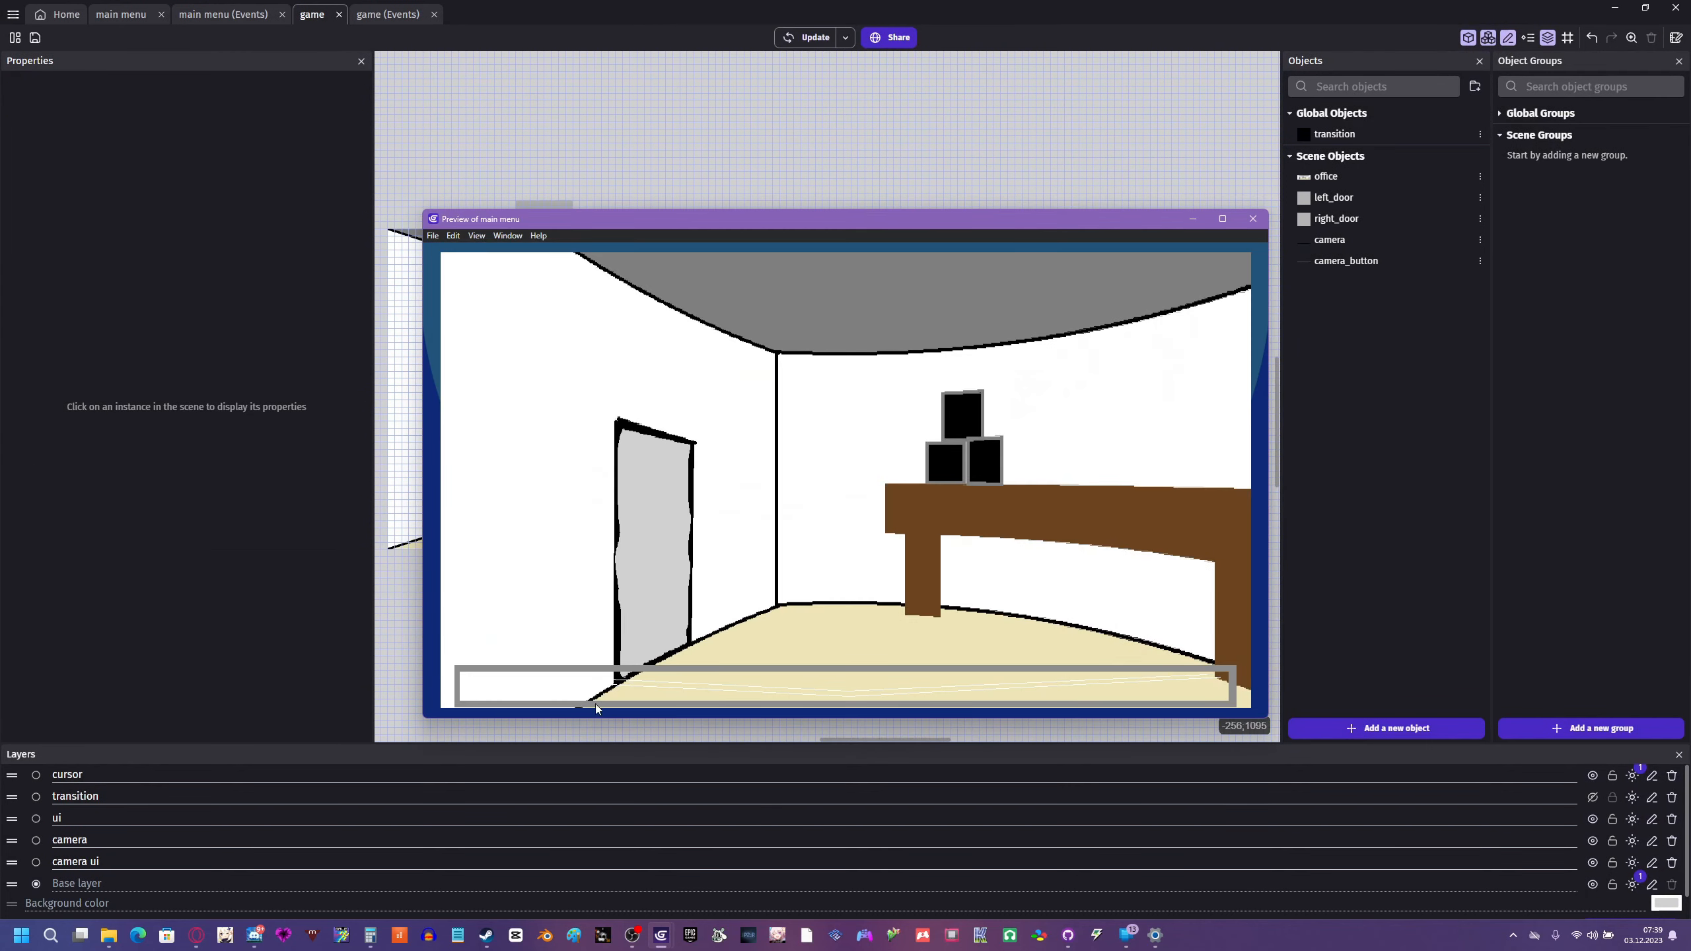
click(1252, 219)
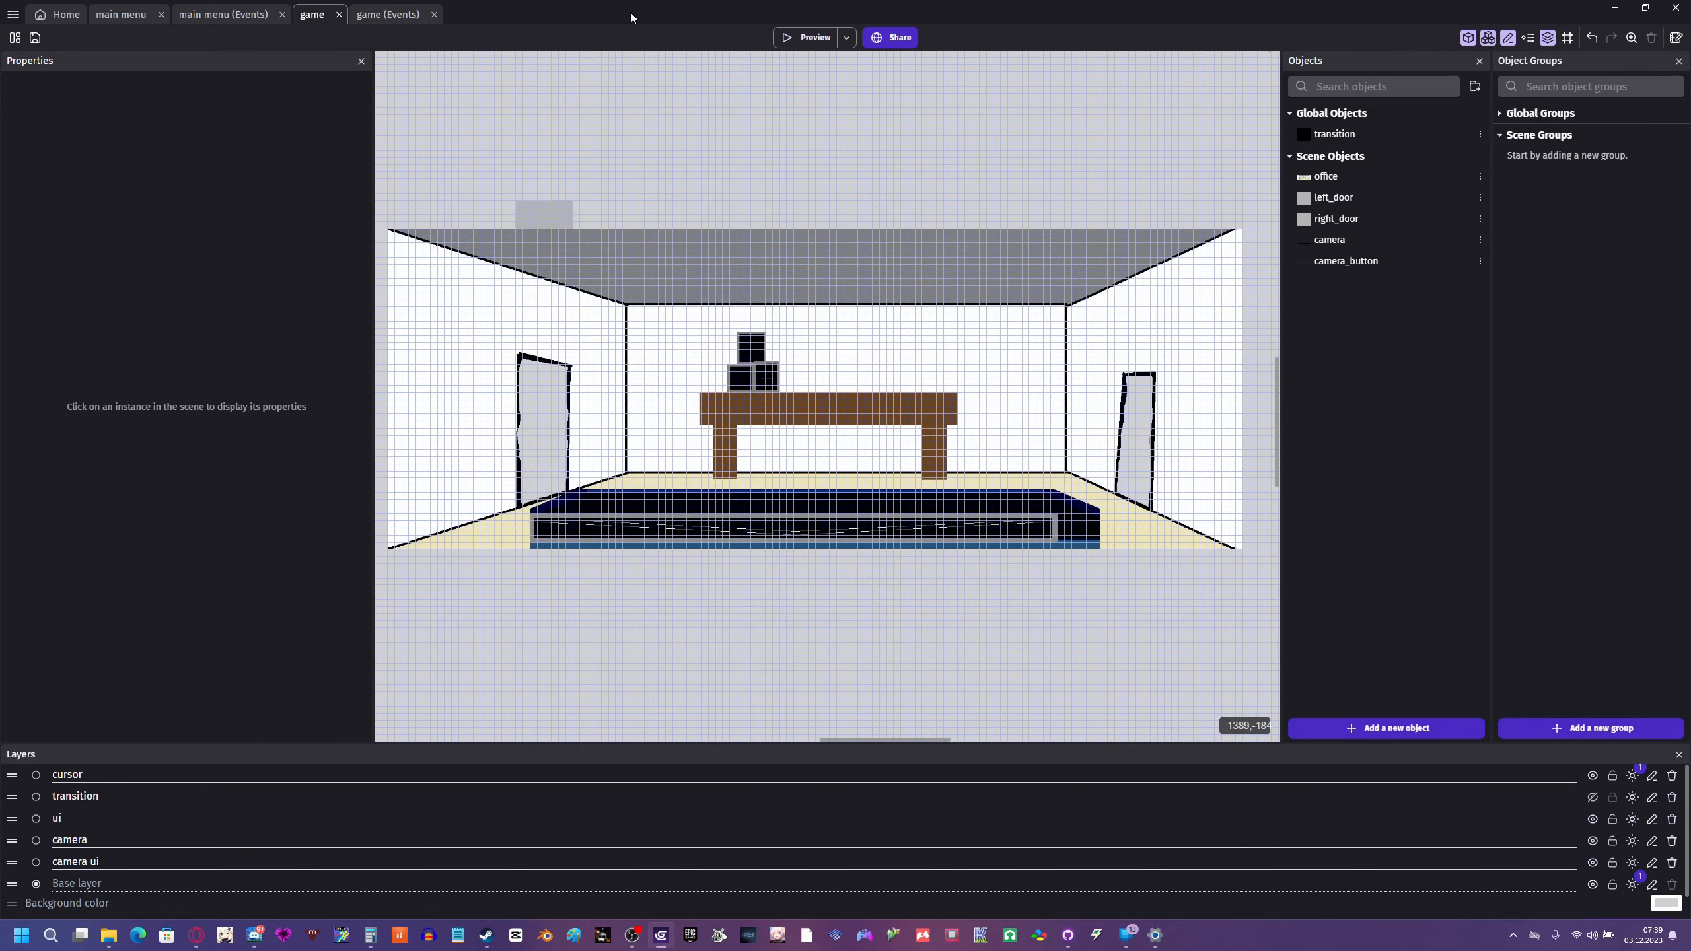
click(389, 15)
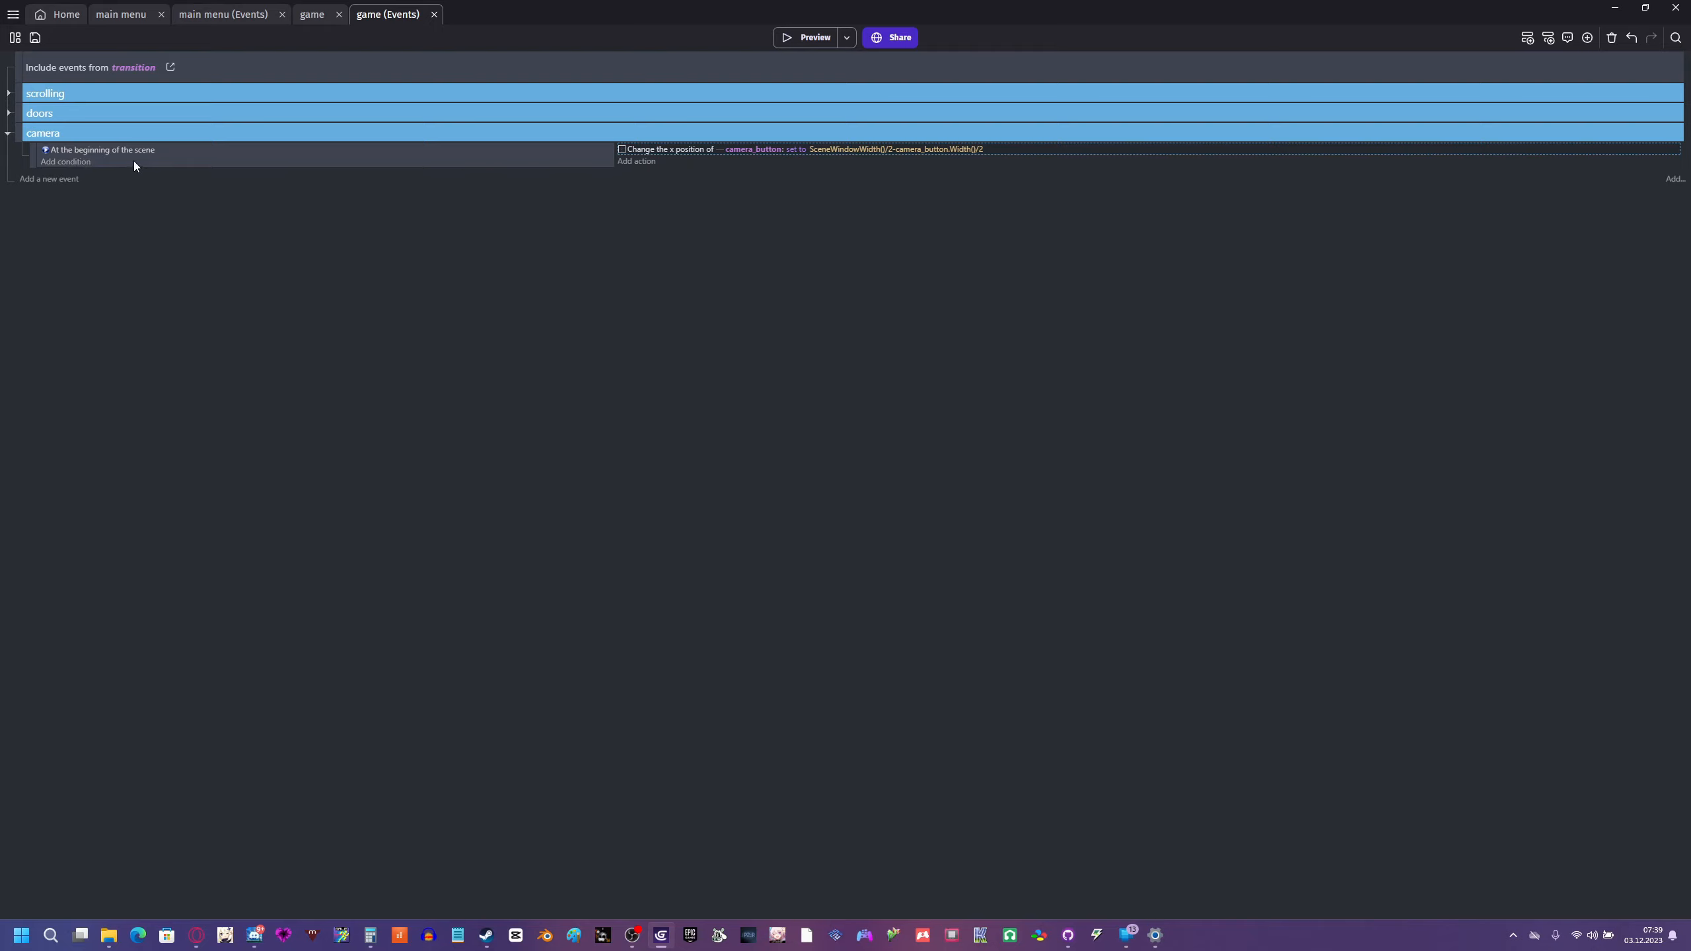
- Add an action to the beginning-of-scene event that pauses the animation of the camera object
click(462, 160)
click(637, 162)
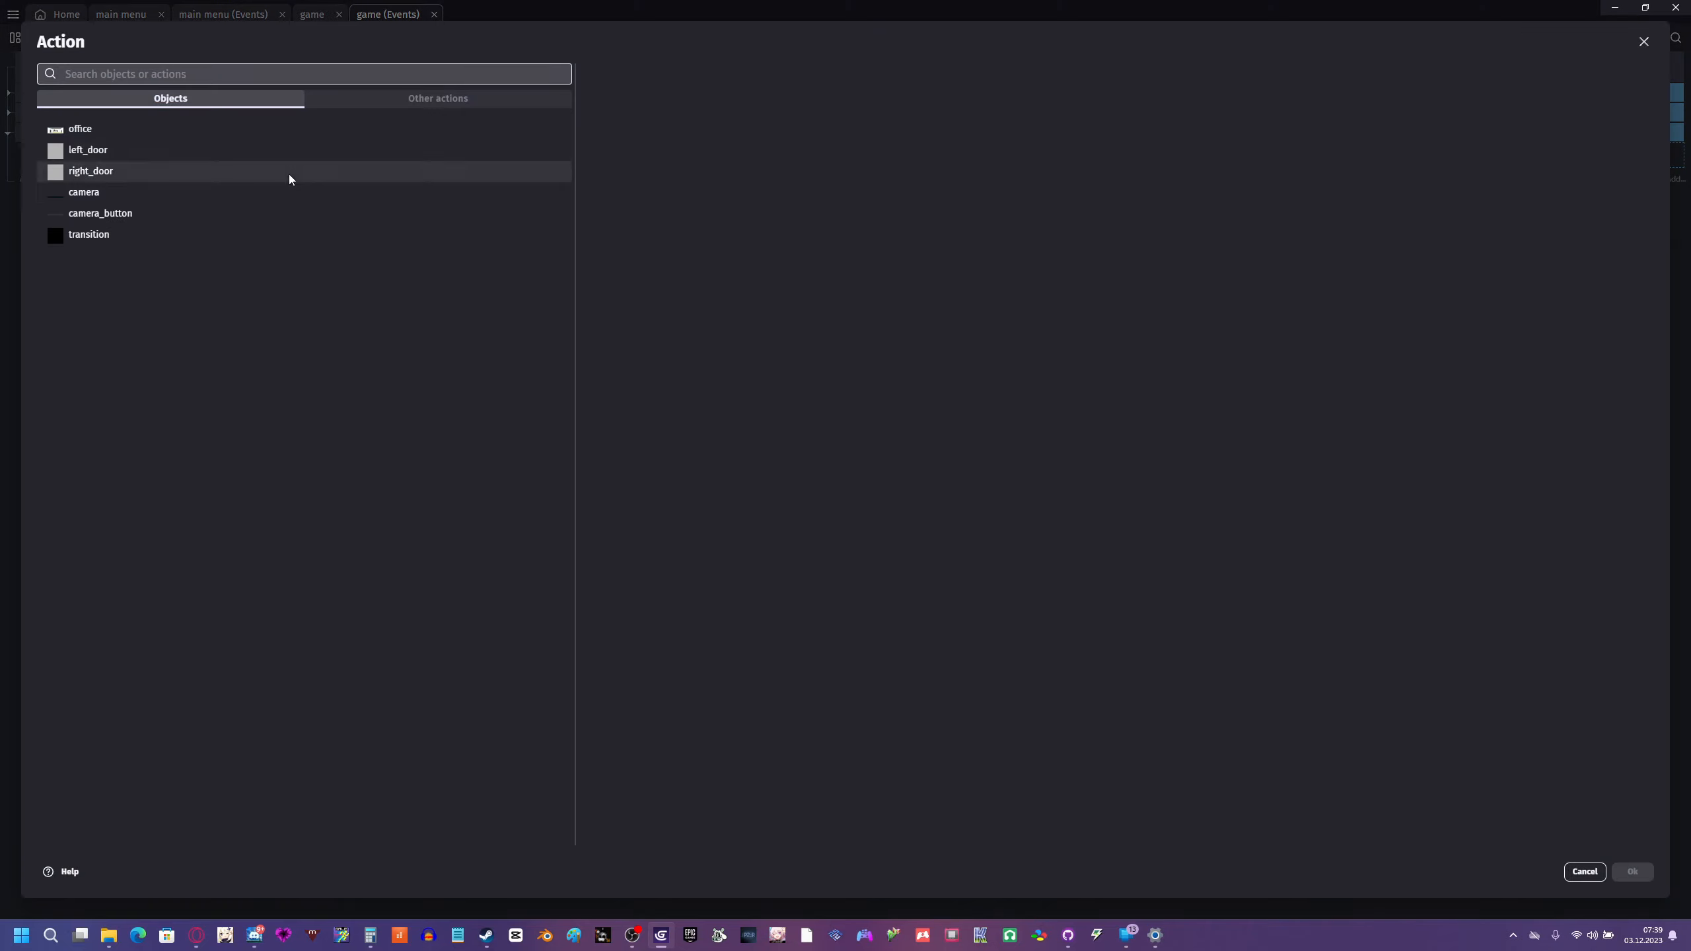
click(280, 199)
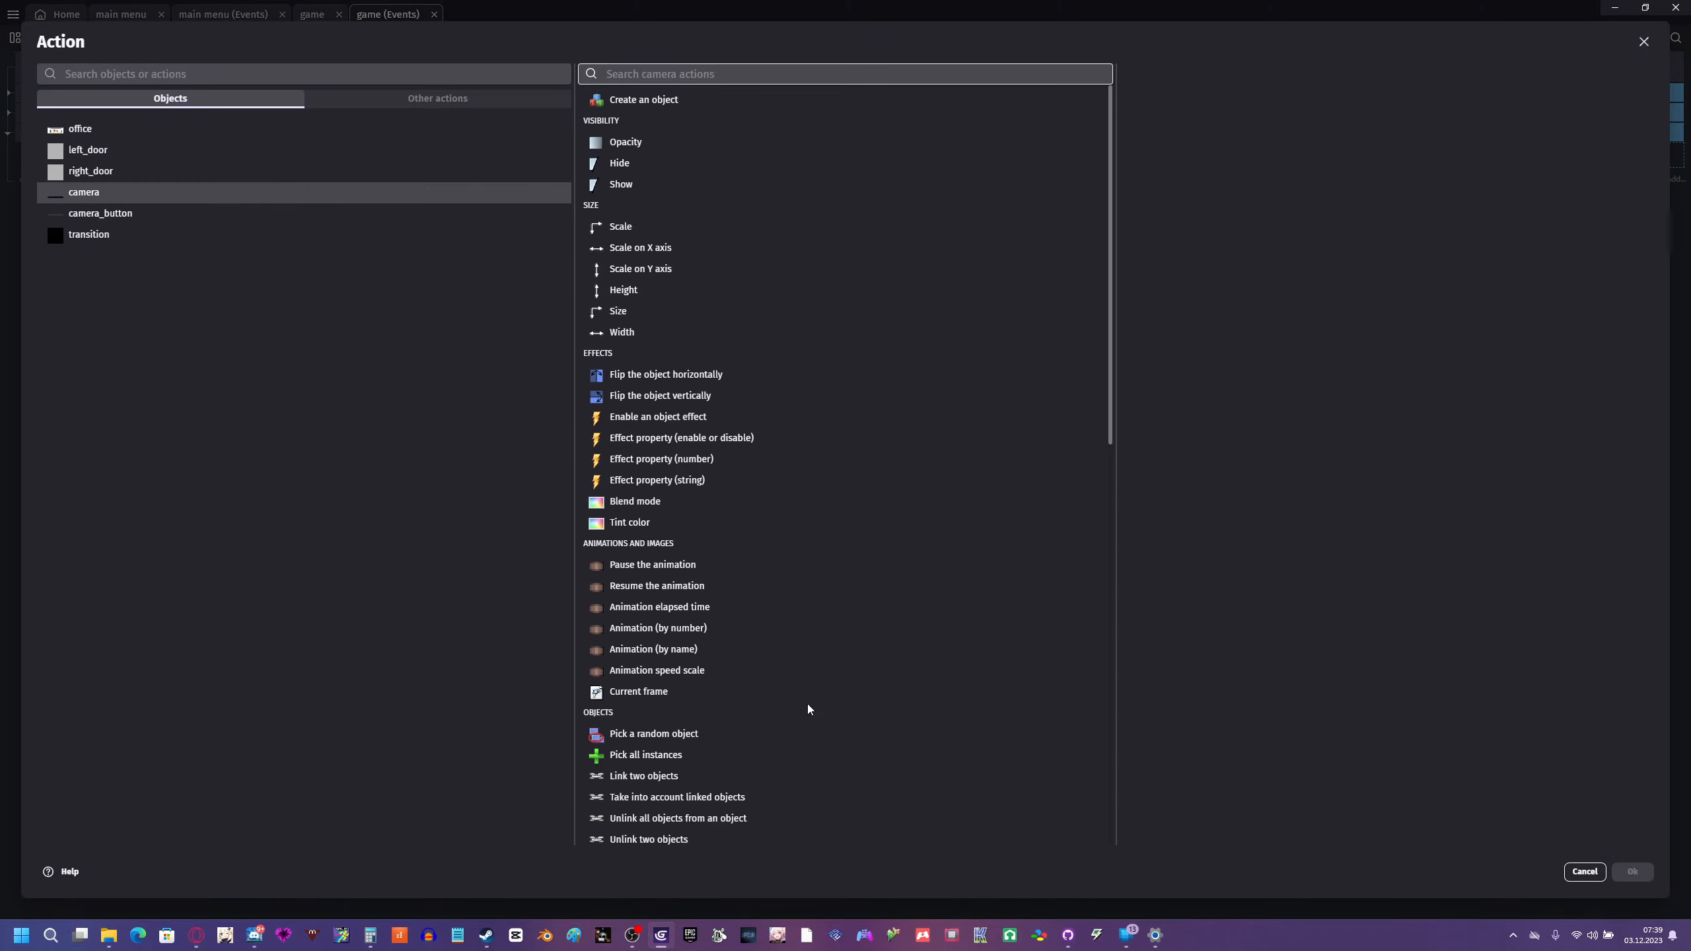
click(672, 564)
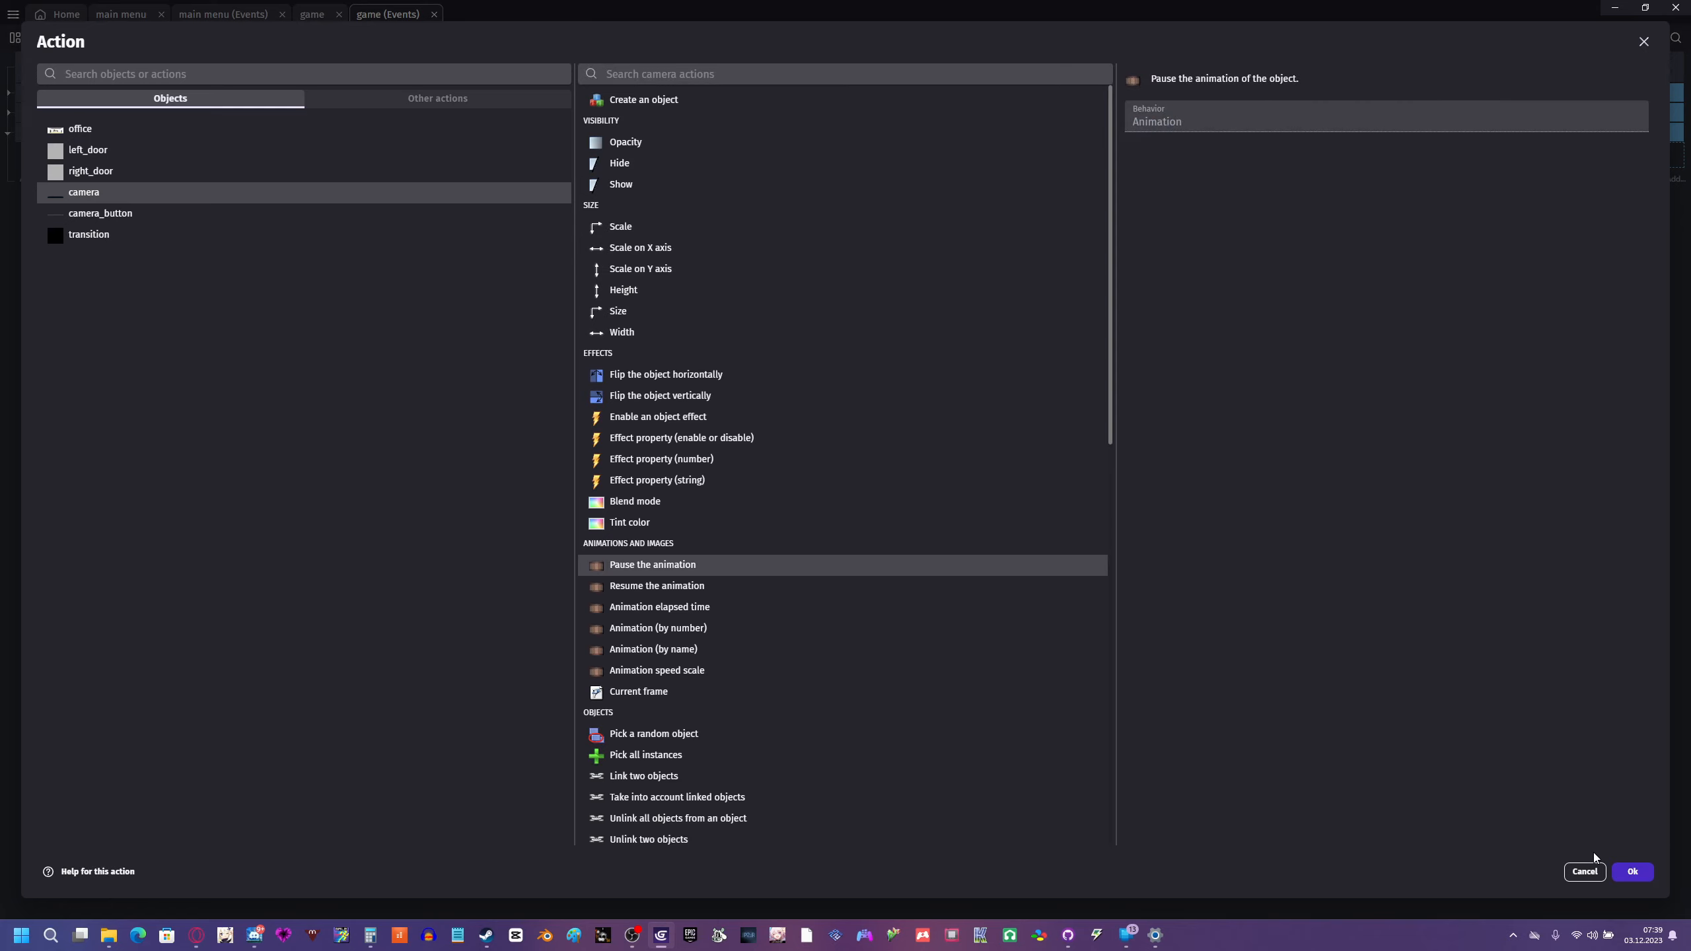
click(1632, 872)
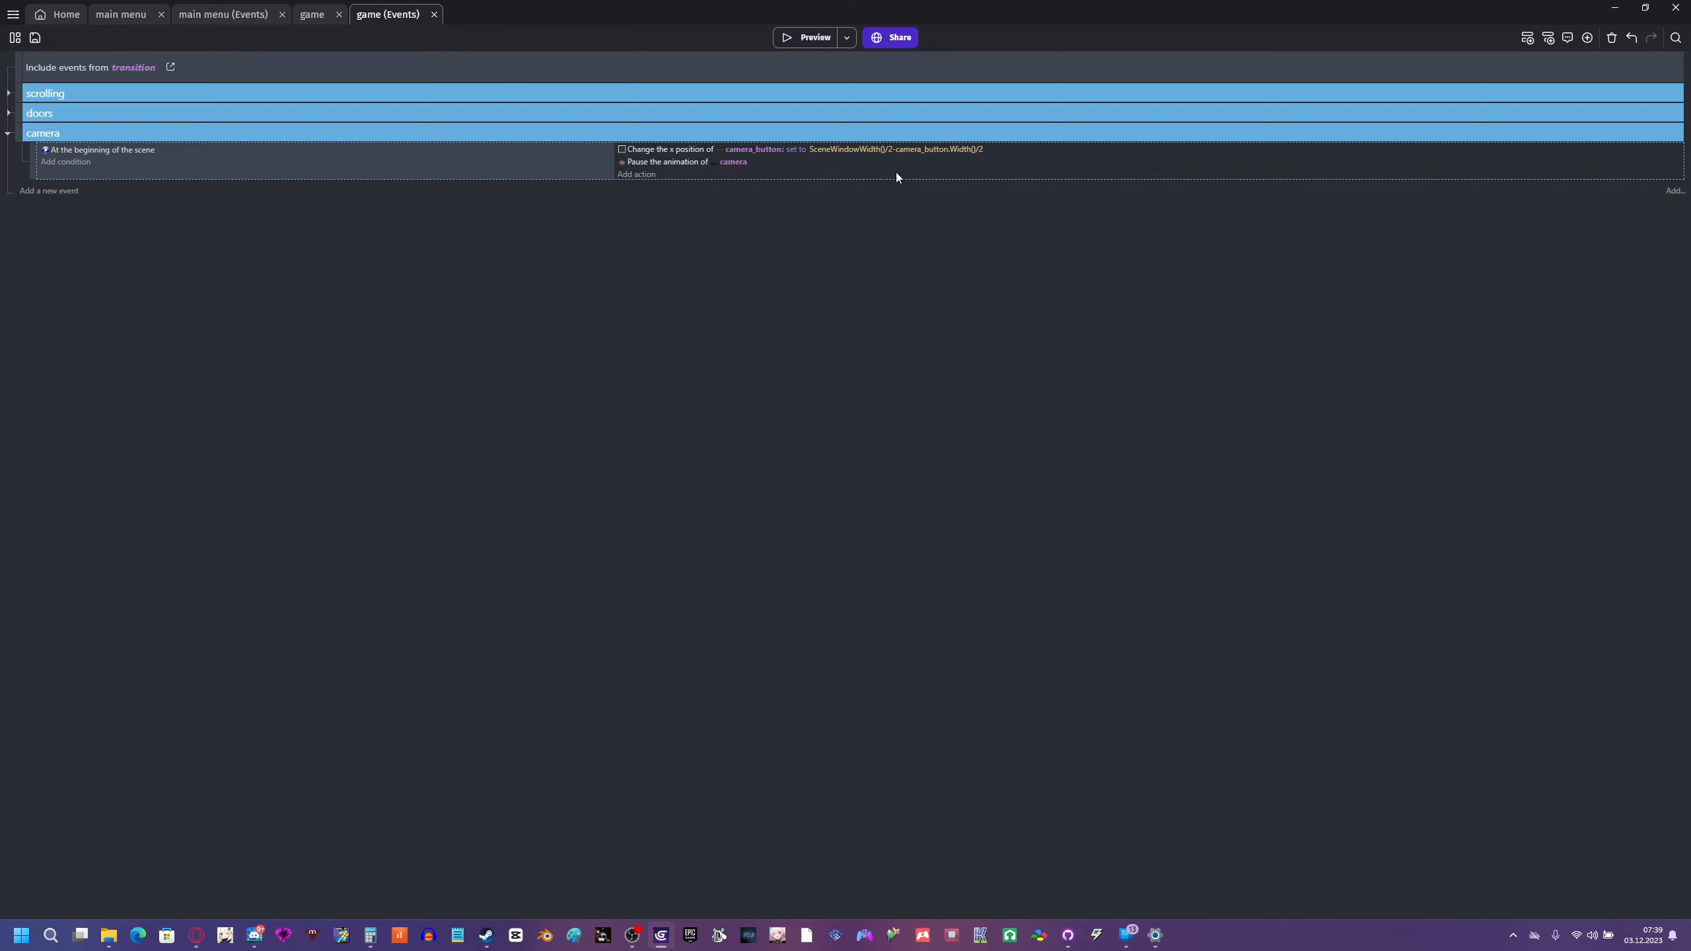
- Add an action to the beginning-of-scene event that hides the camera object
click(624, 180)
click(140, 192)
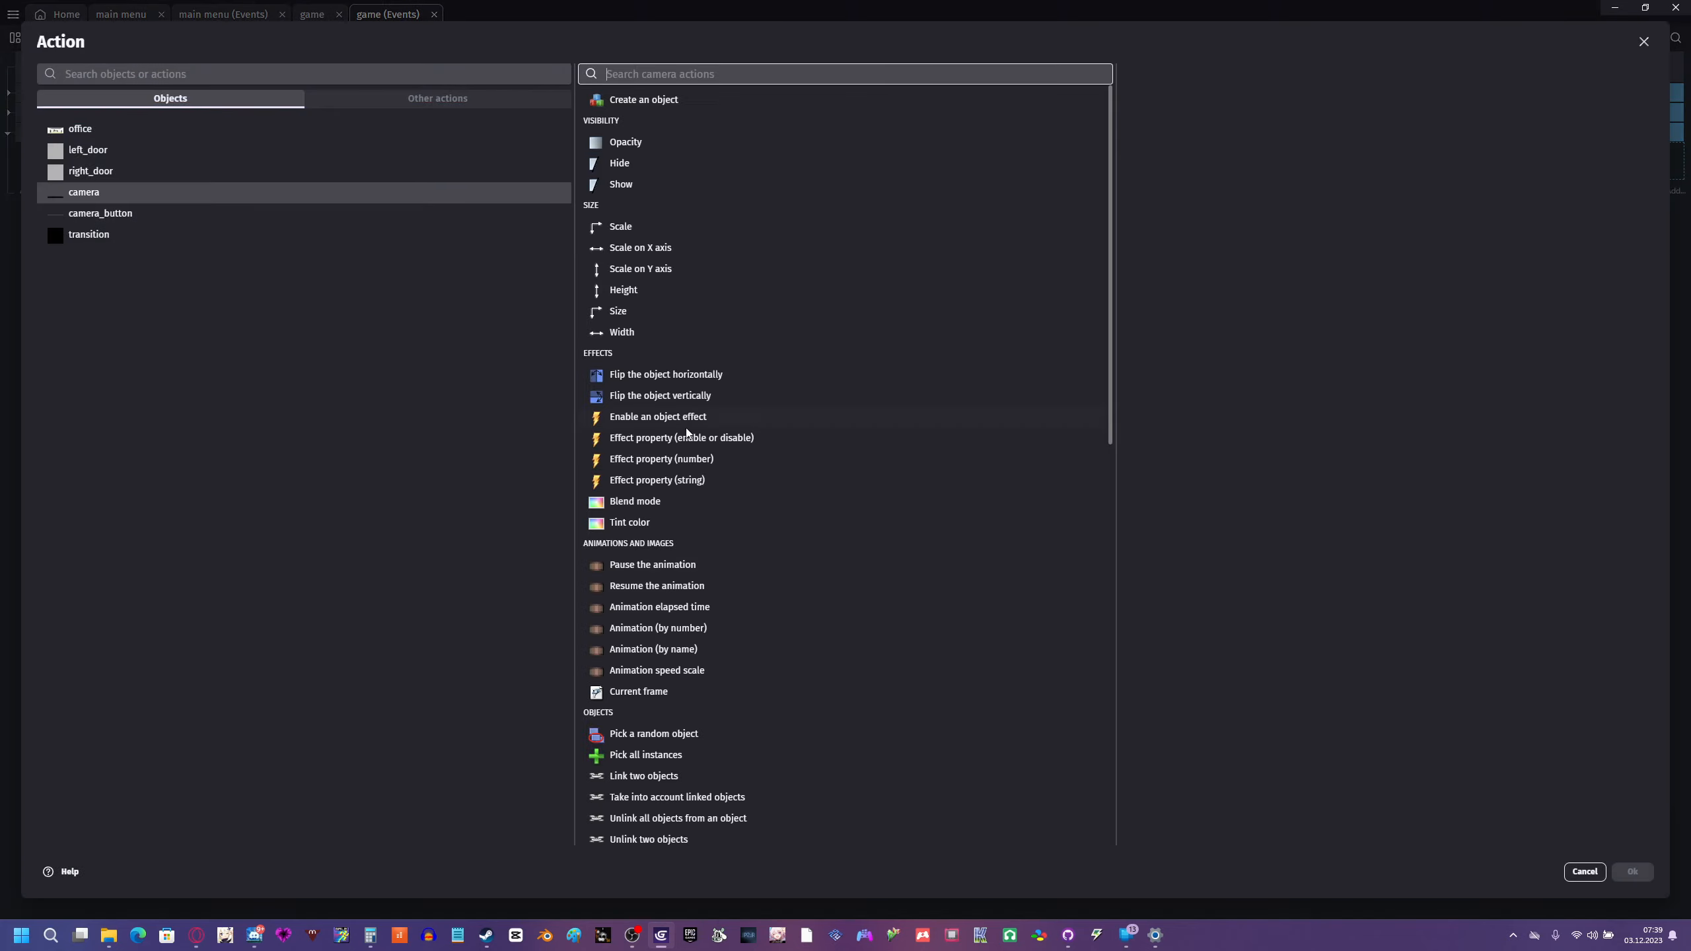
click(619, 163)
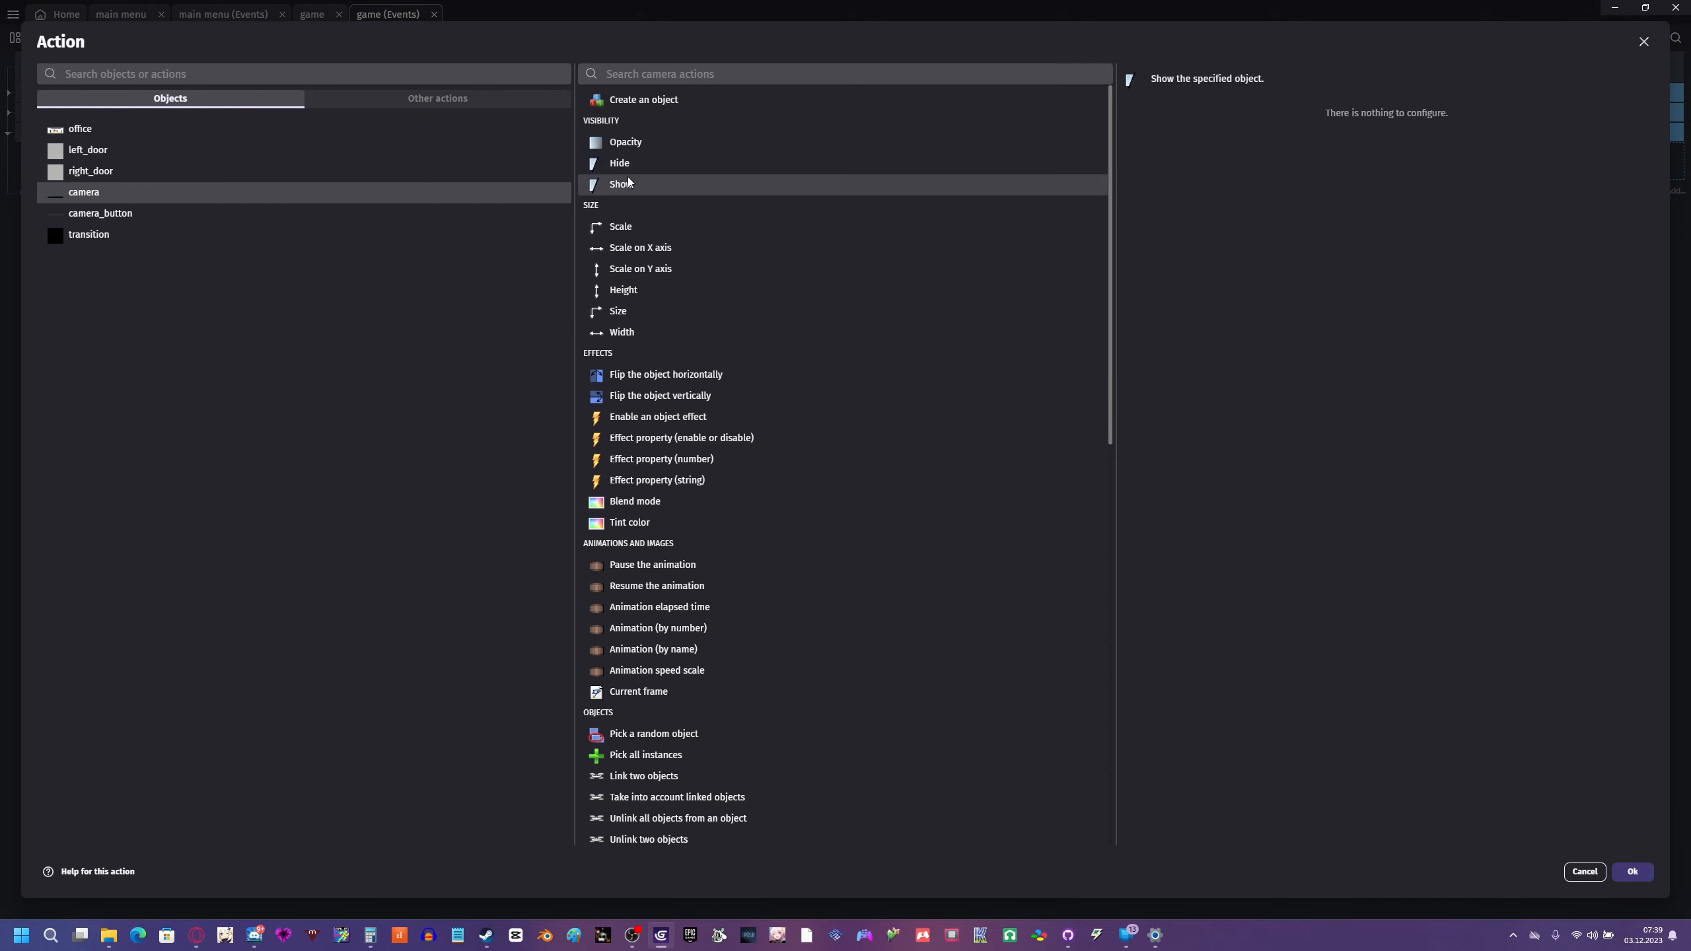
click(1628, 871)
- Check the behaviors and variables of the camera_button object in the game scene, and close its editor without changes
click(310, 13)
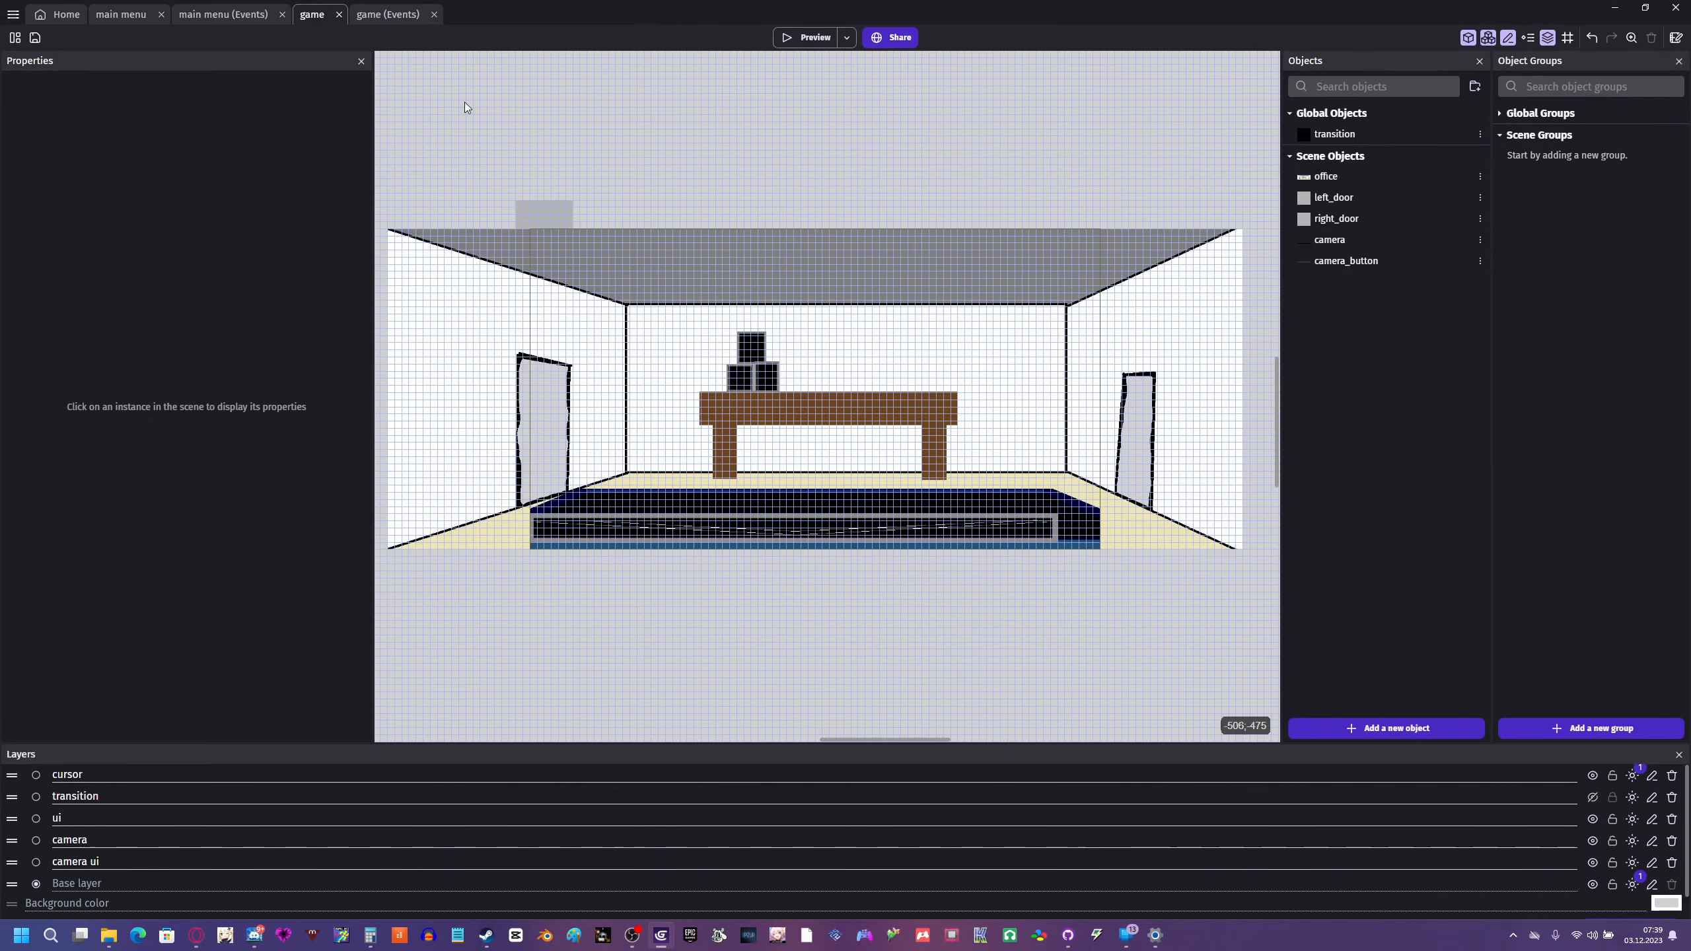
double_click(1028, 522)
click(836, 74)
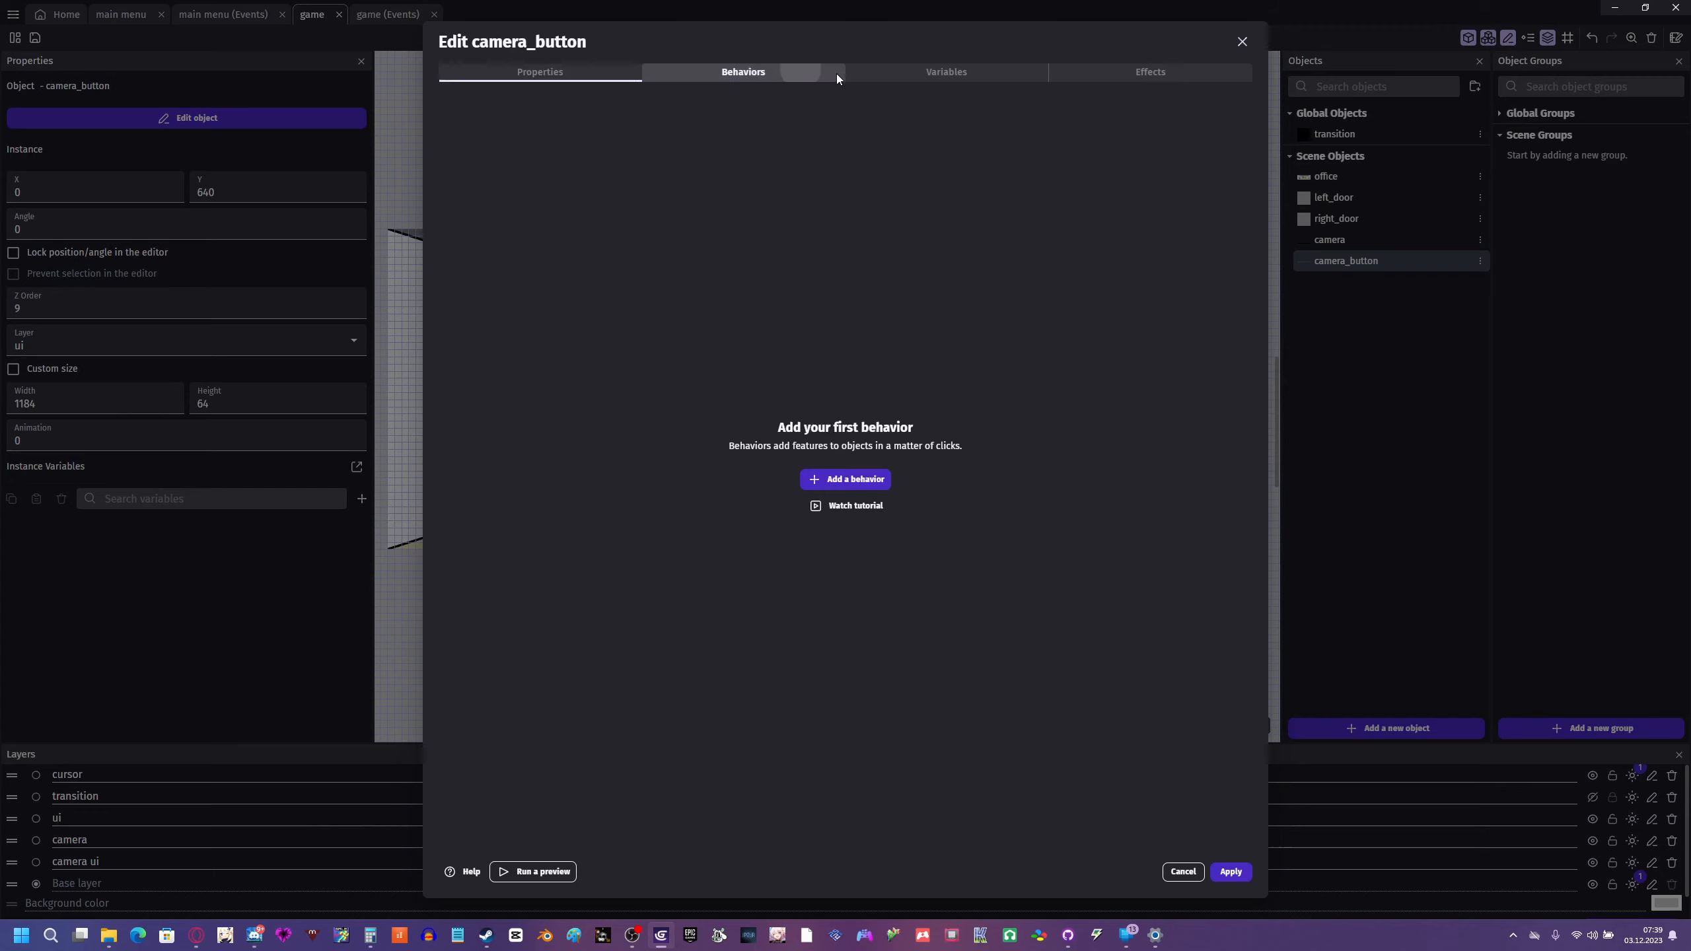
click(929, 75)
click(1180, 870)
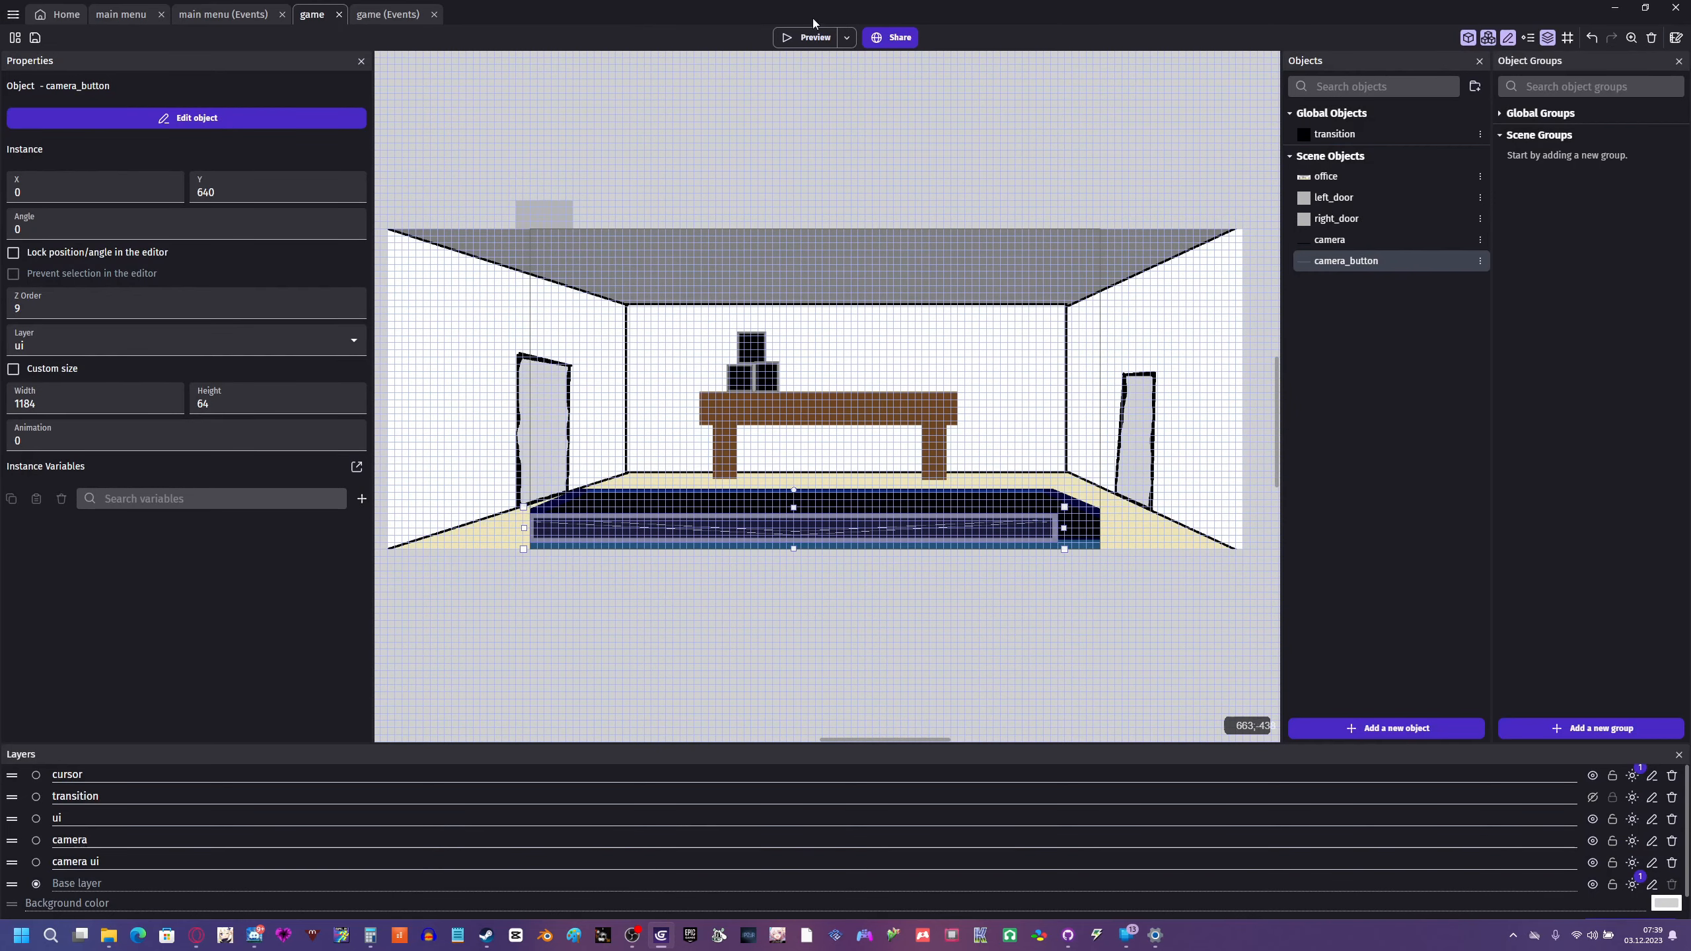
- Preview the game to check the office view with the camera object hidden, and close the preview
click(803, 101)
click(807, 38)
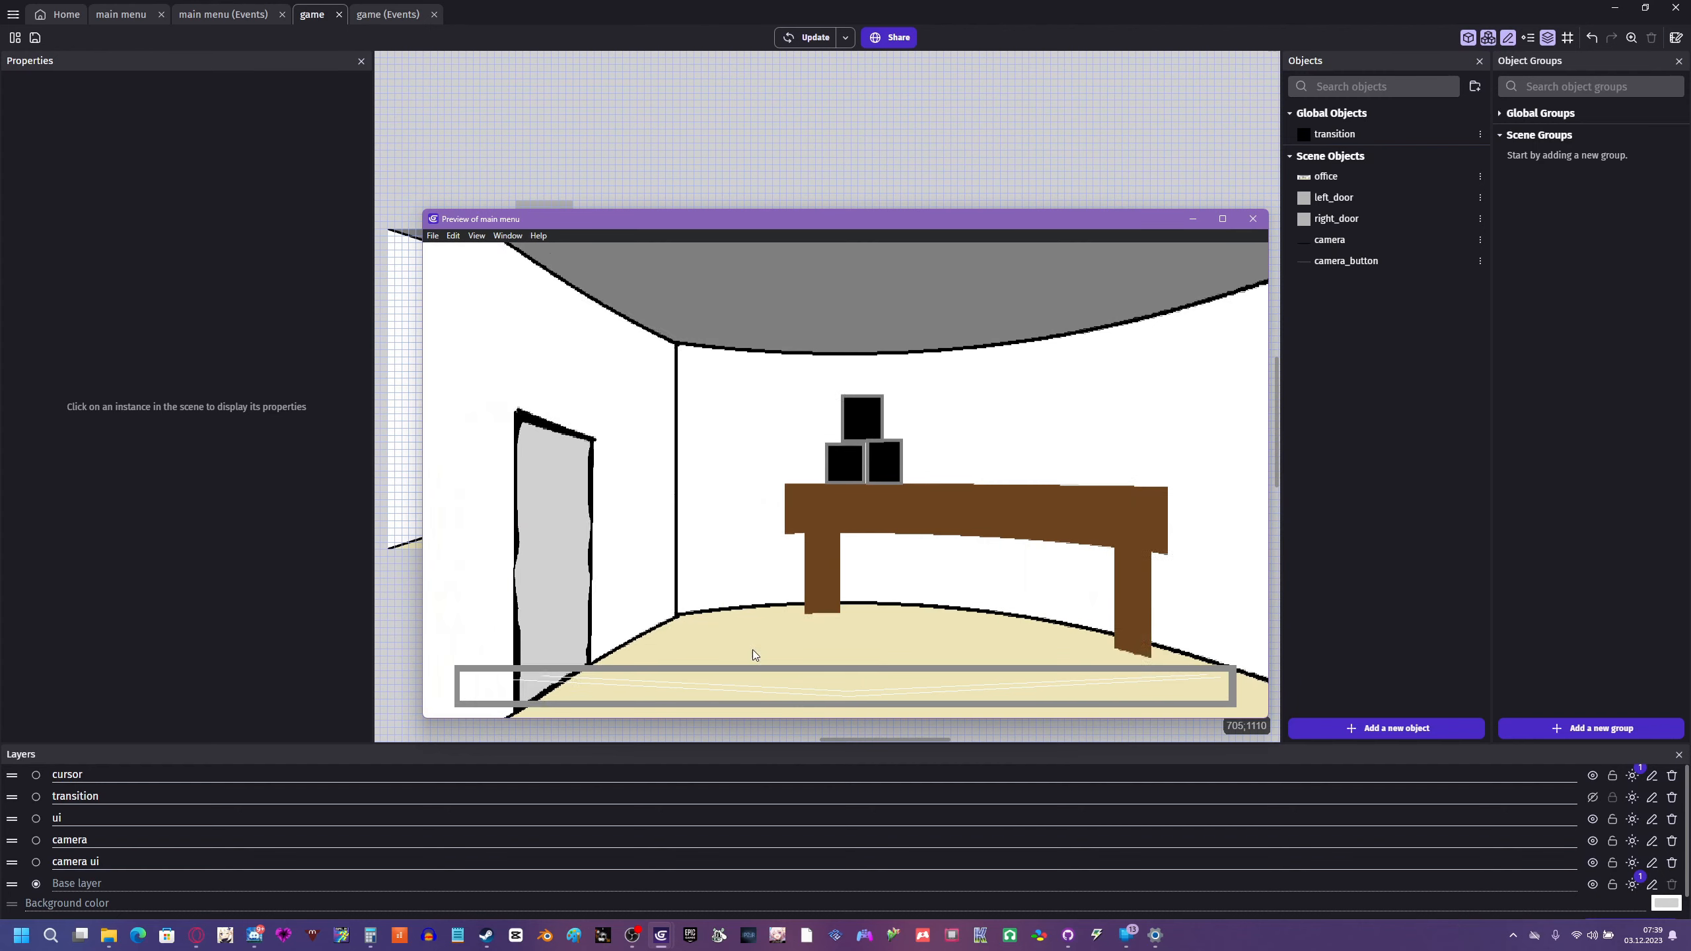
click(1252, 218)
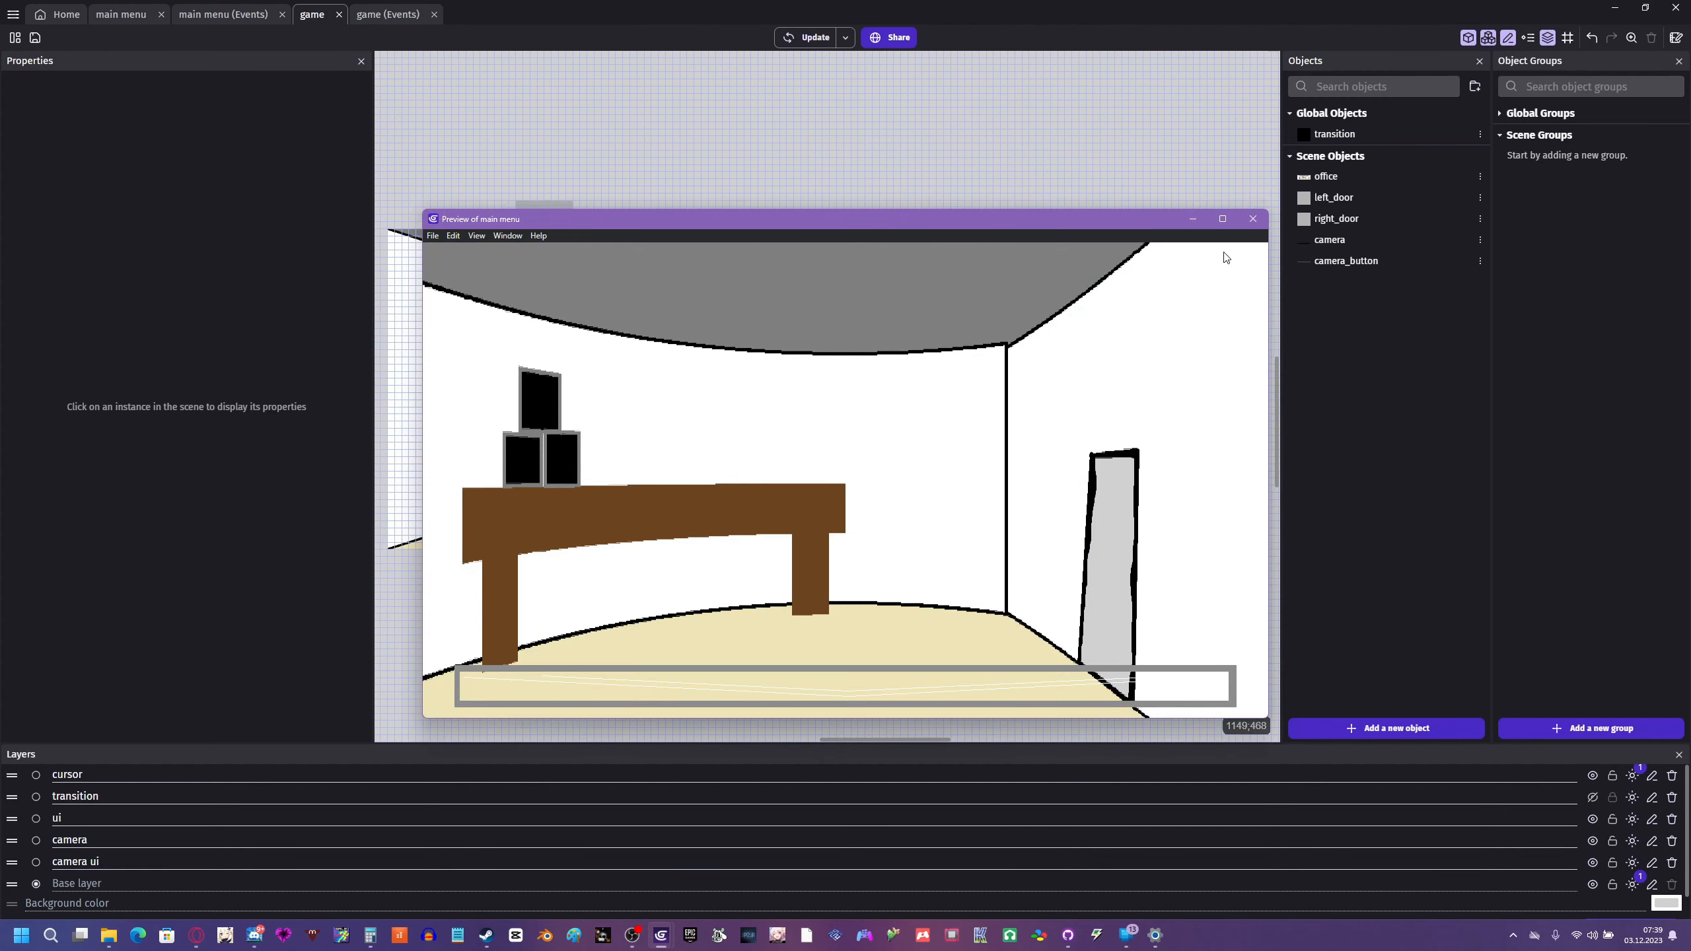
click(1252, 219)
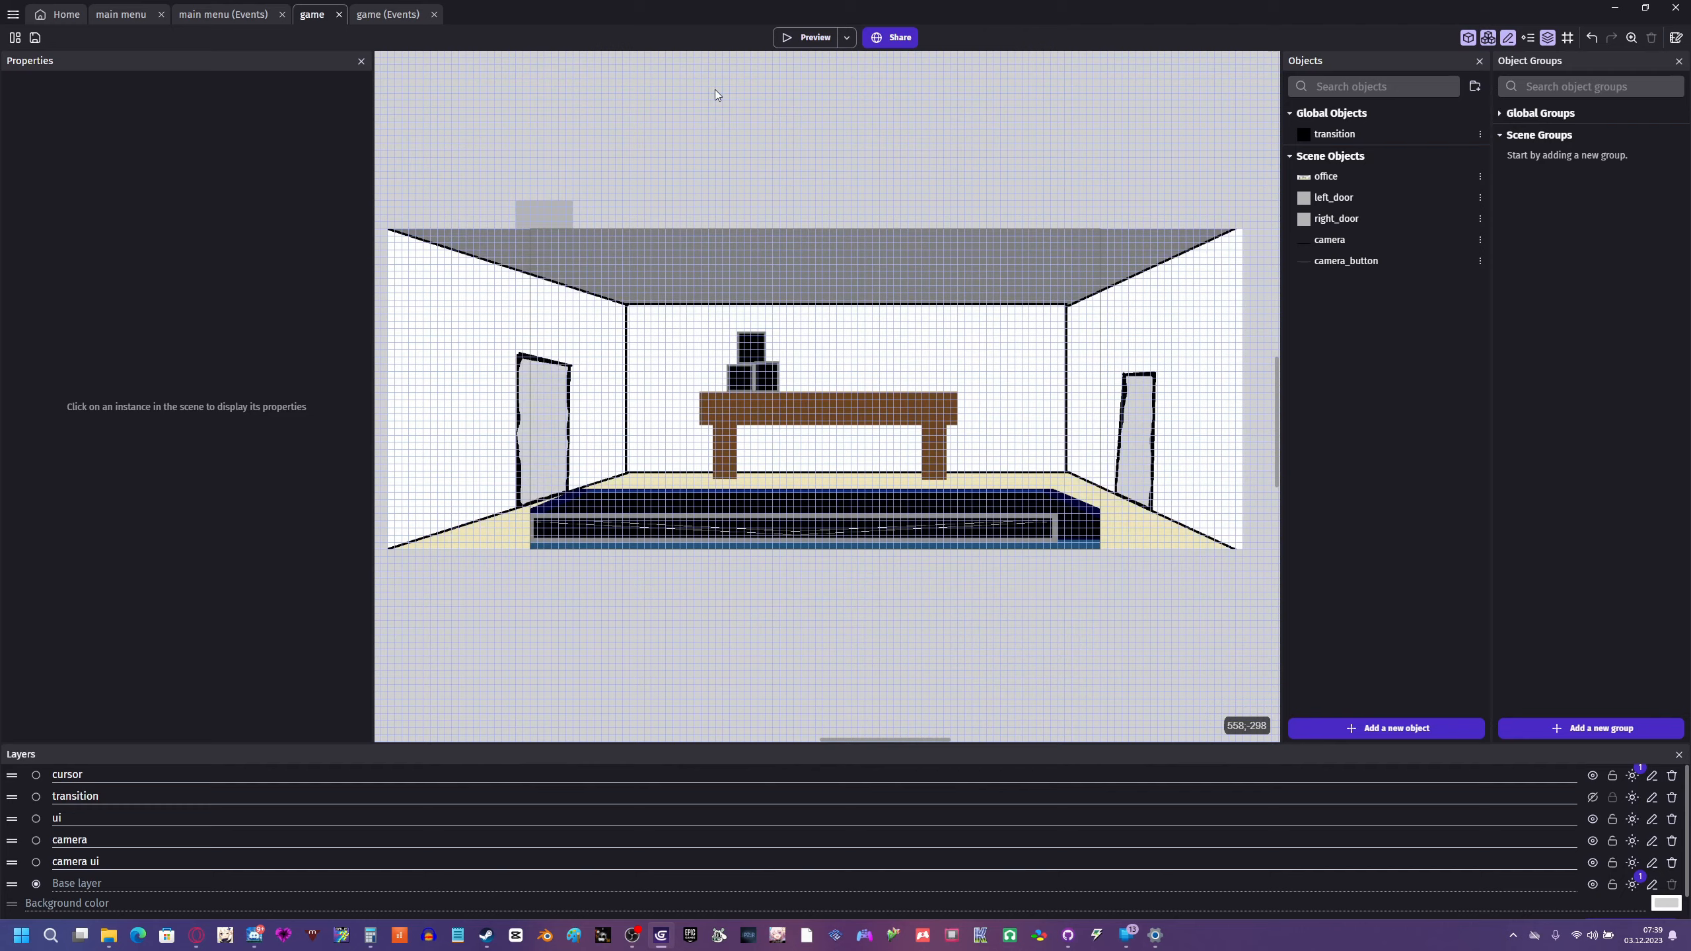
- Add a new empty event below the camera group in the game events
click(373, 19)
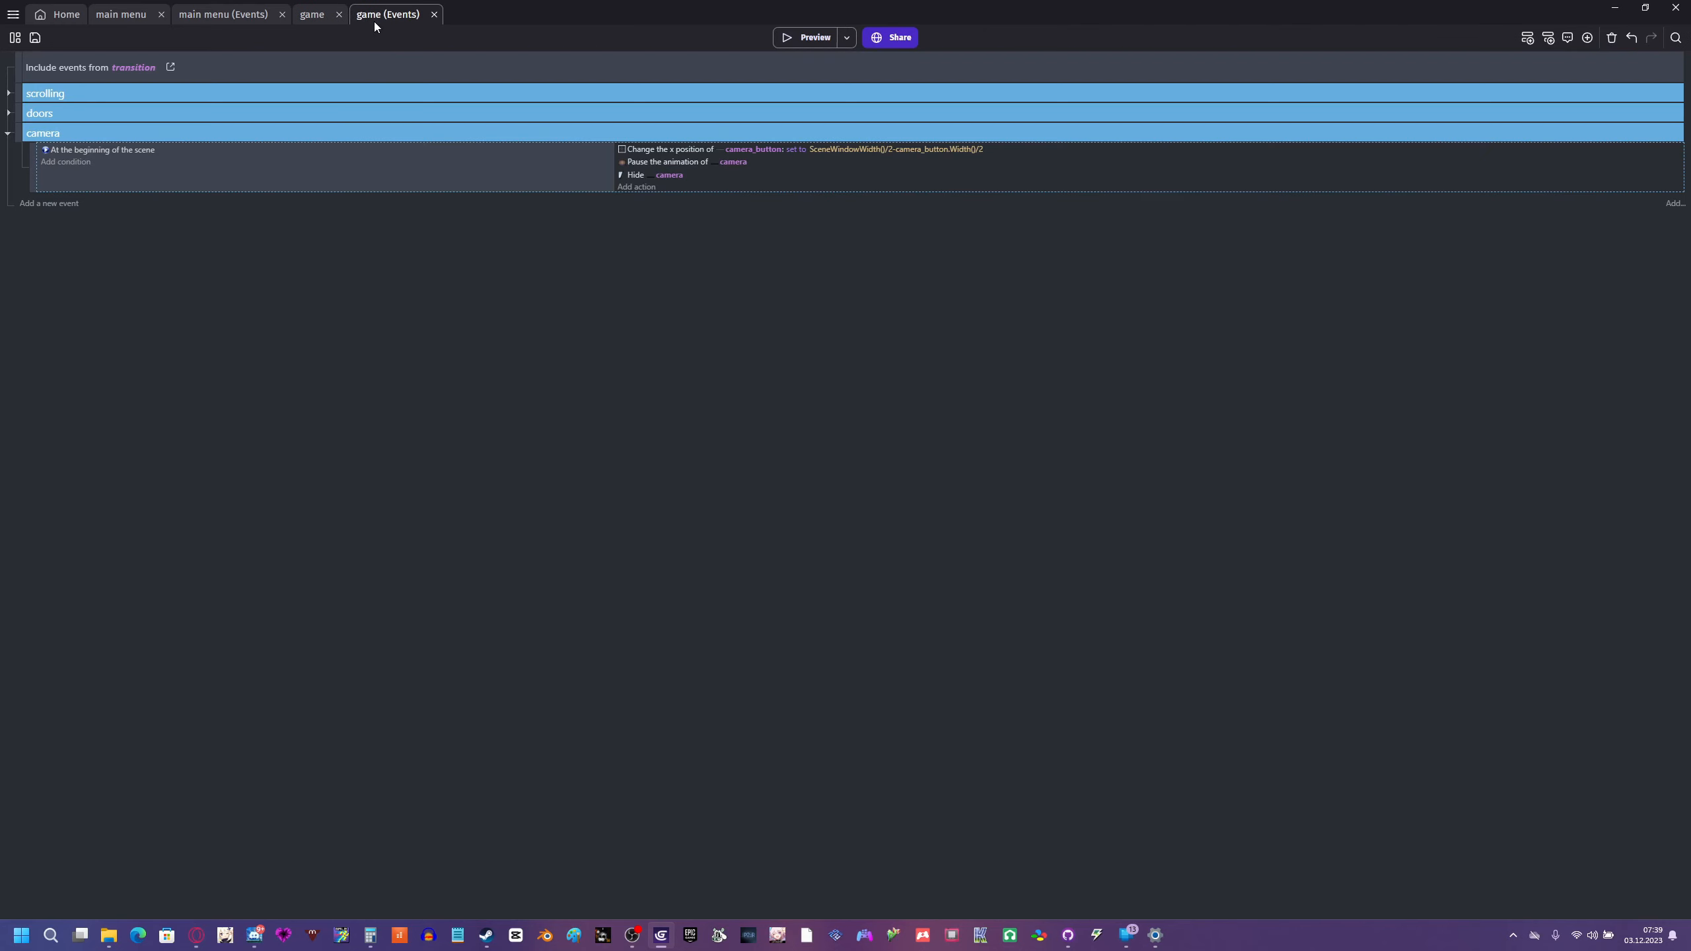
click(48, 206)
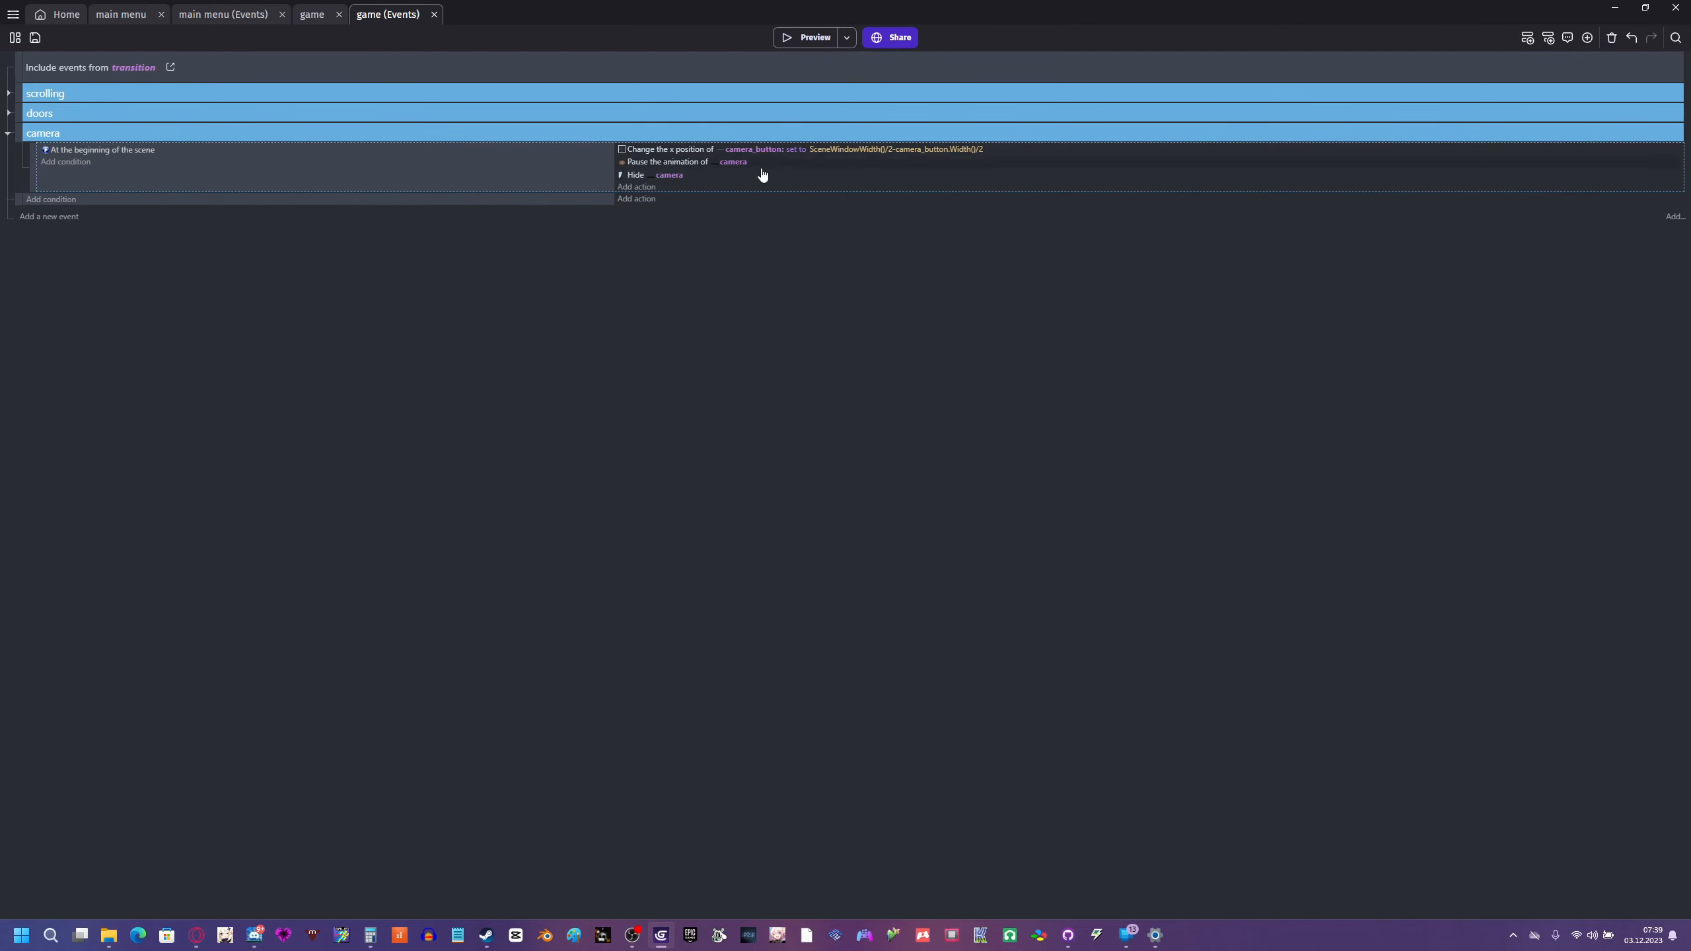
- Add an action to the beginning-of-scene event that starts the scene timer "click cooldown"
click(644, 194)
click(435, 95)
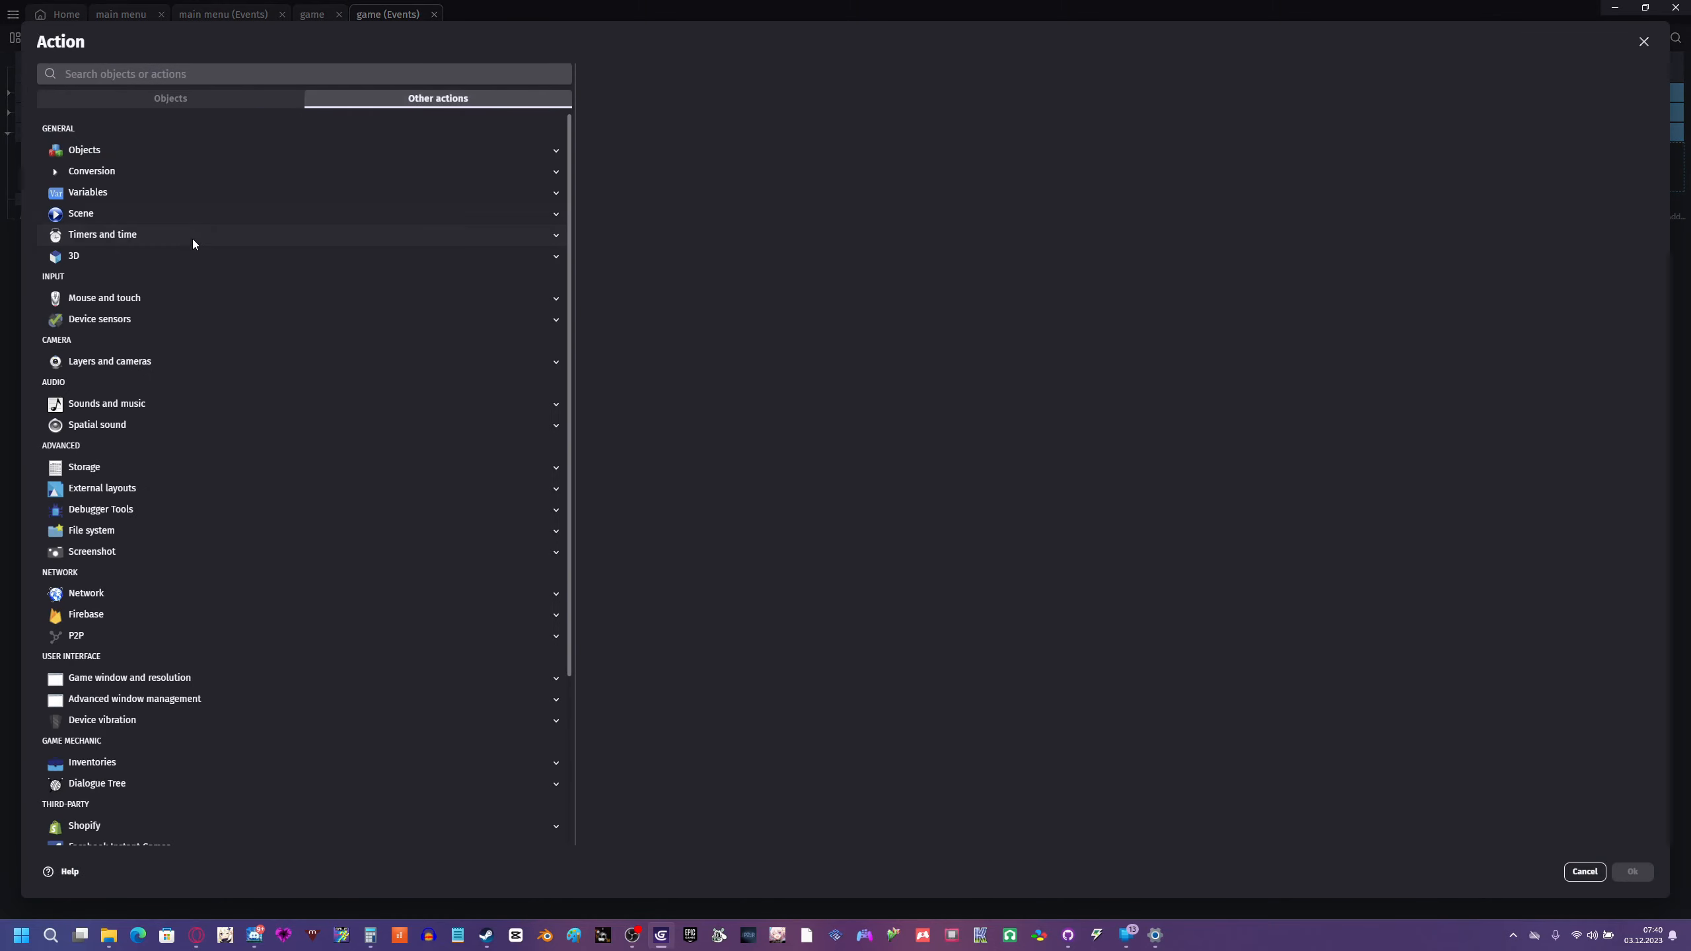
click(177, 234)
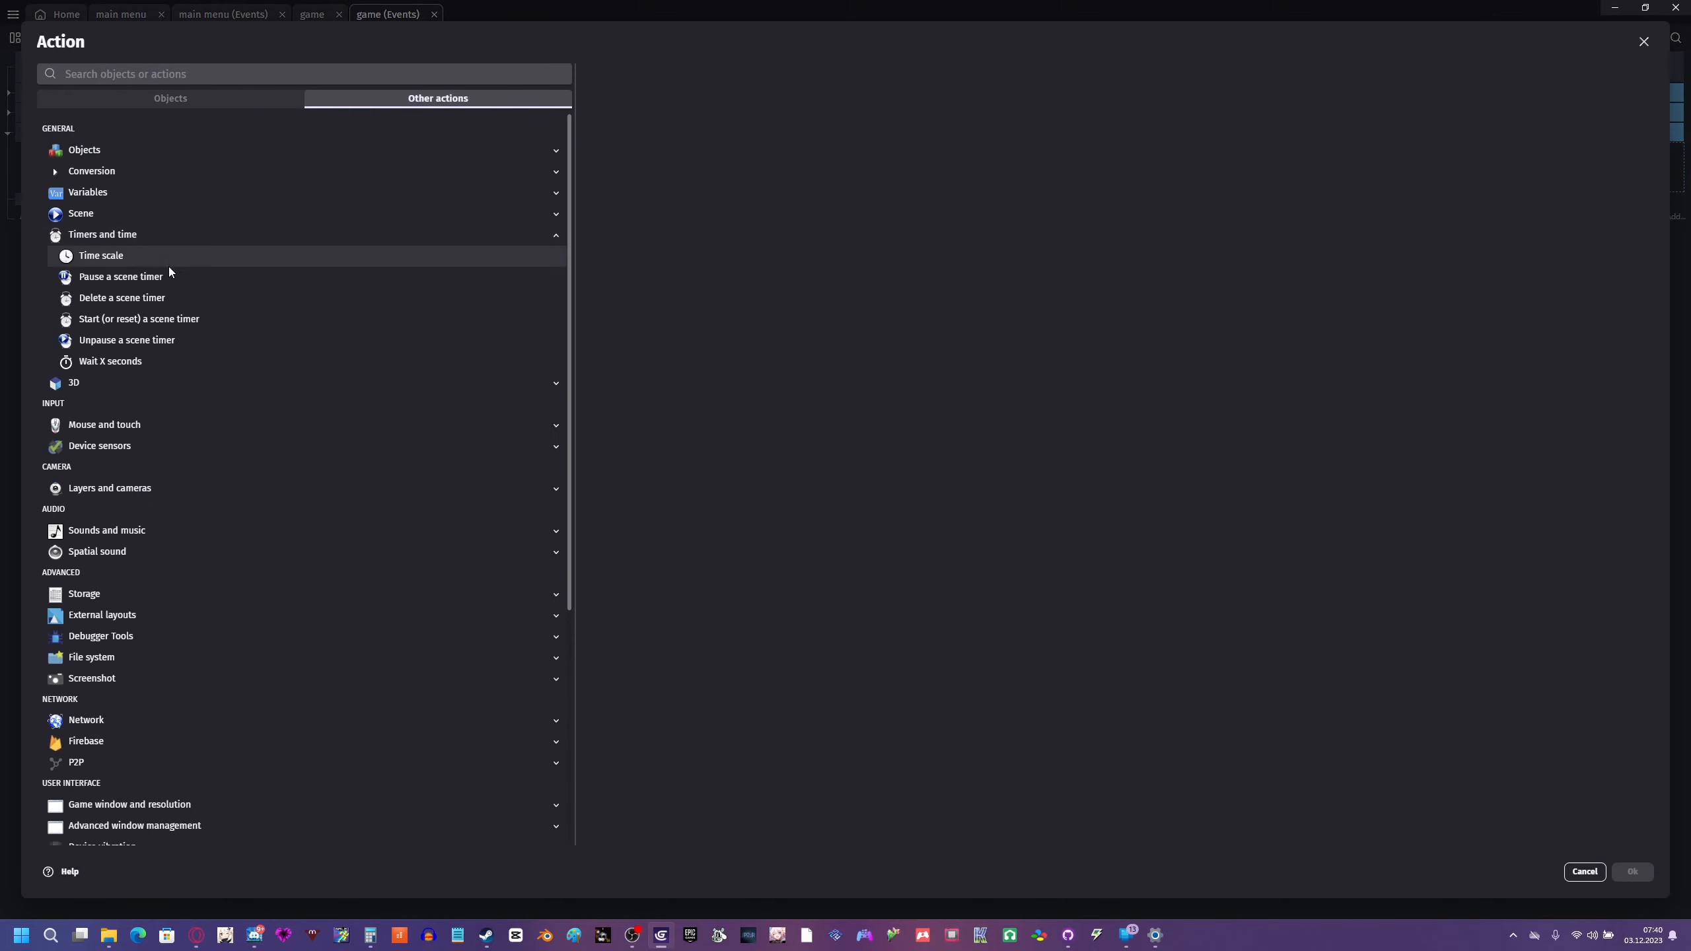
click(155, 319)
text("click)
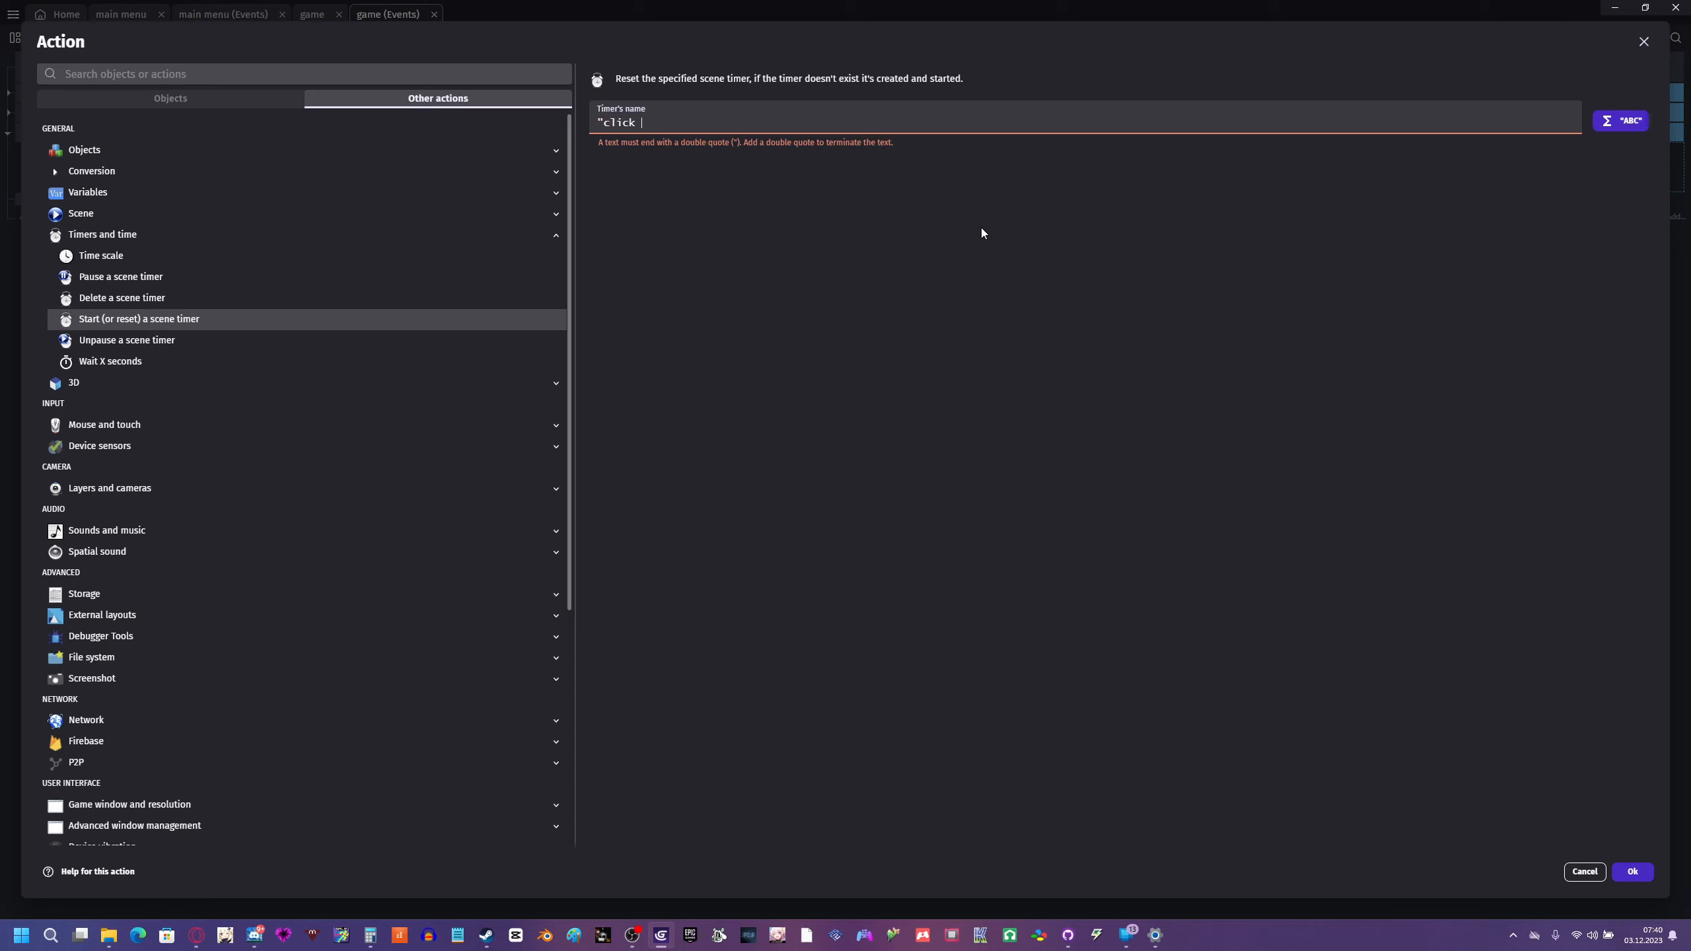
text( cooldown")
click(1631, 871)
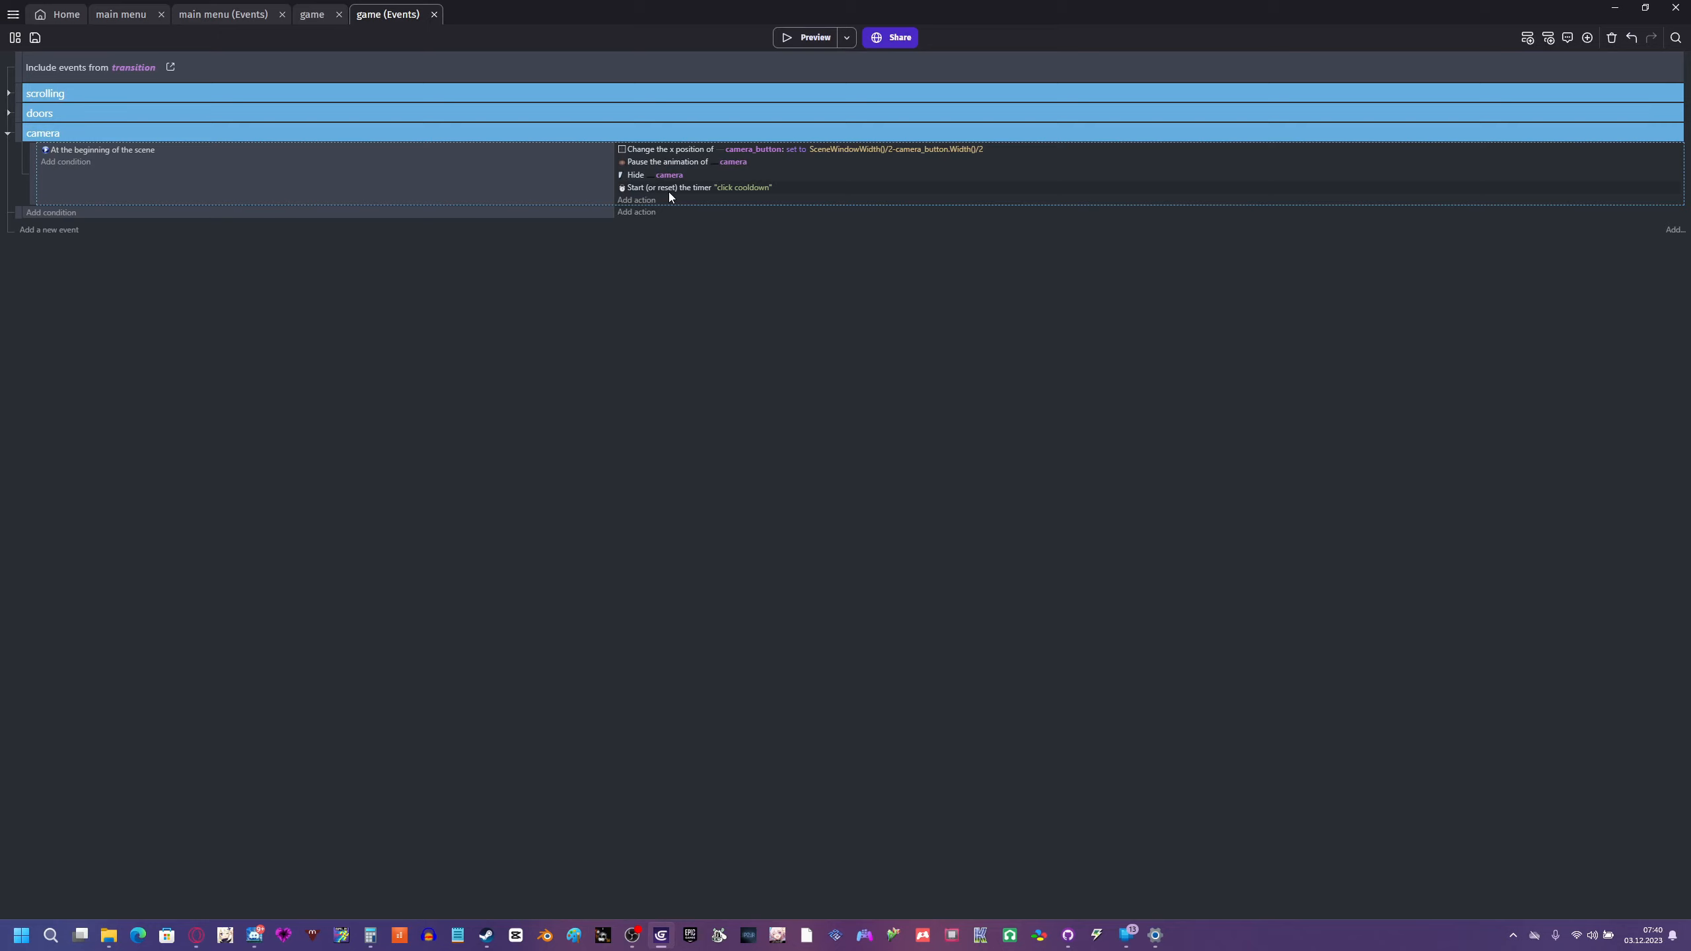
- Preview the game to look at camera_button over the office, and close the preview
click(802, 37)
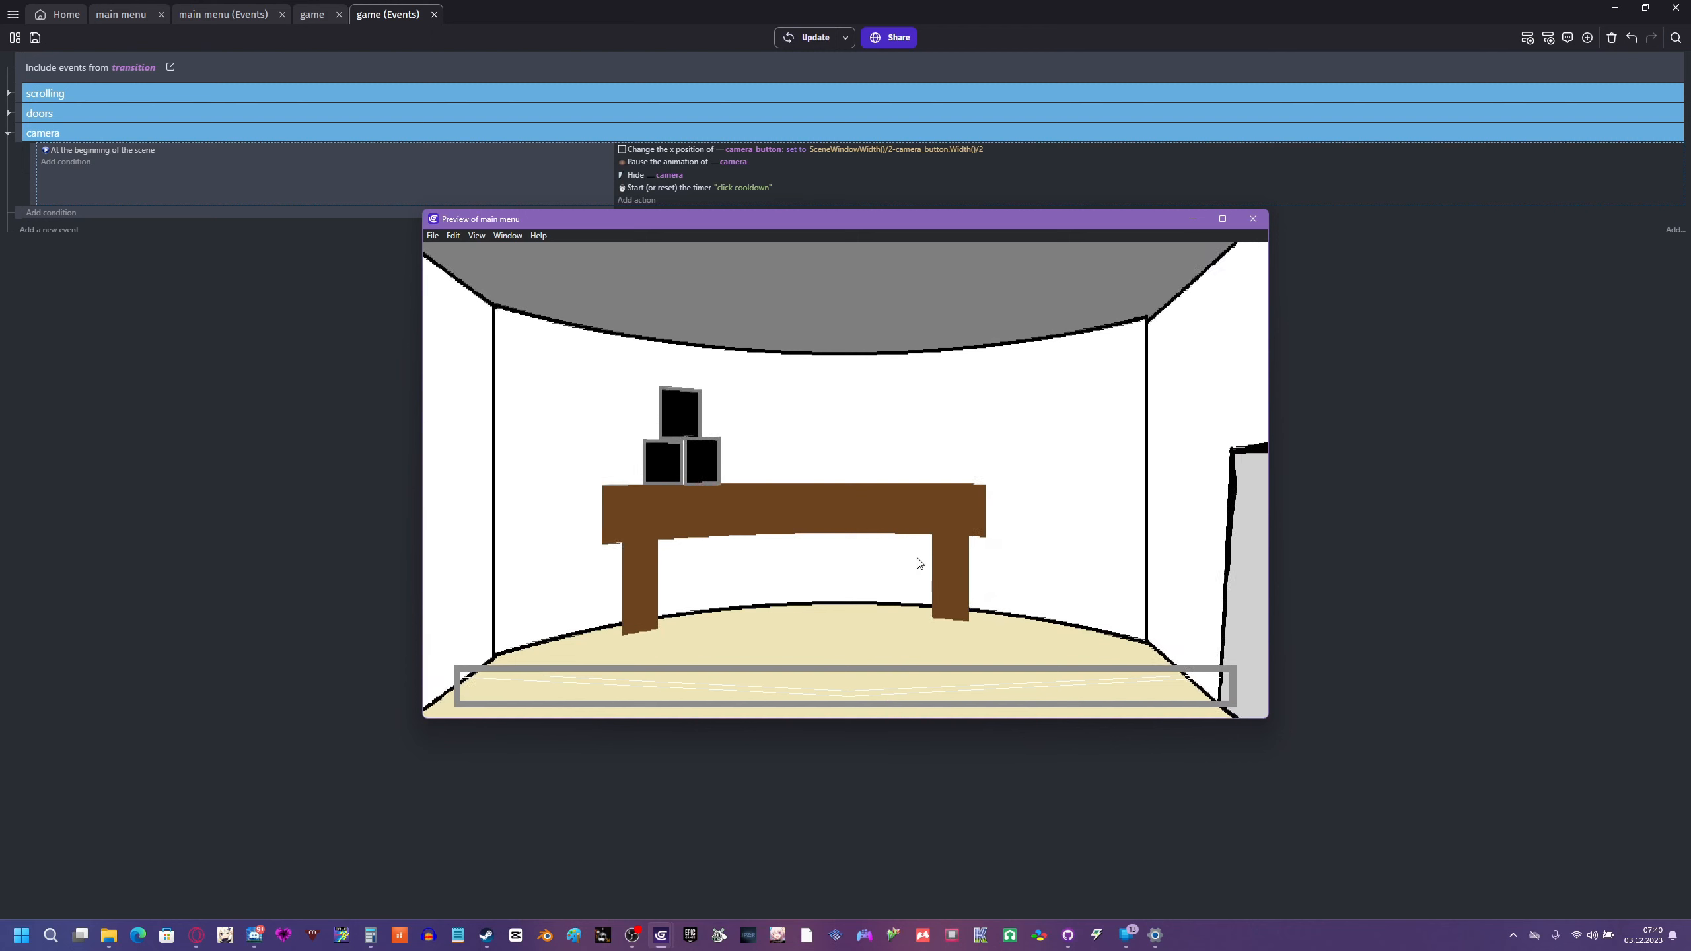
click(1258, 220)
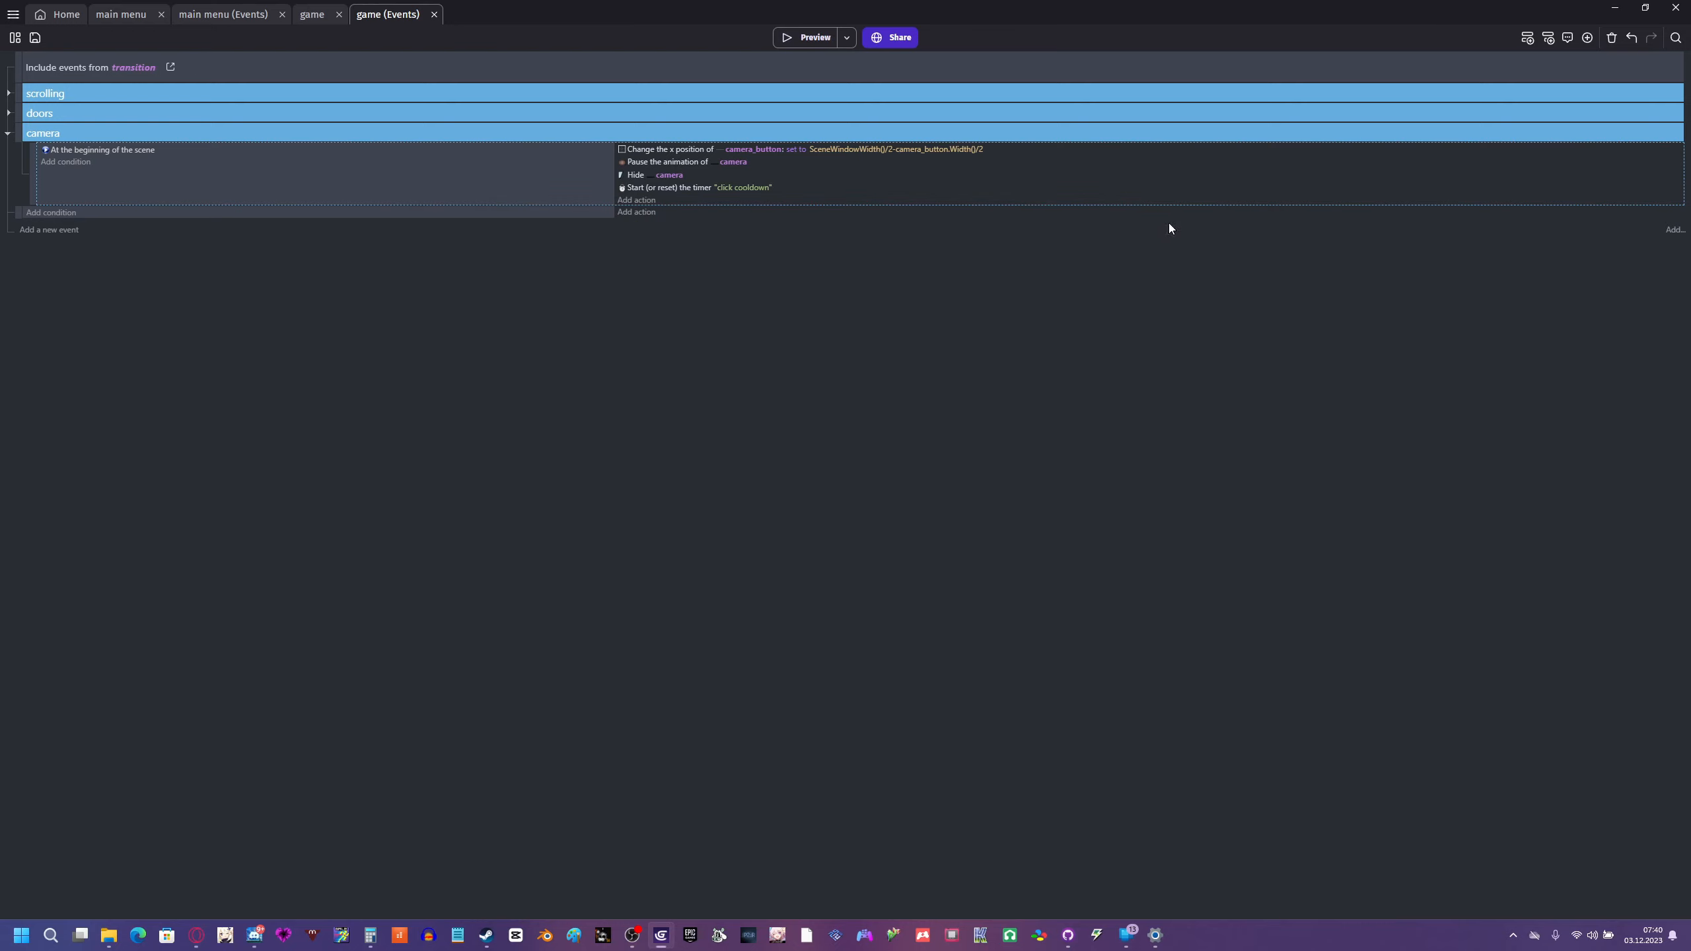
- Delete the "click cooldown" timer action from the beginning-of-scene event and nest the empty event inside the camera group
click(679, 188)
key(Delete)
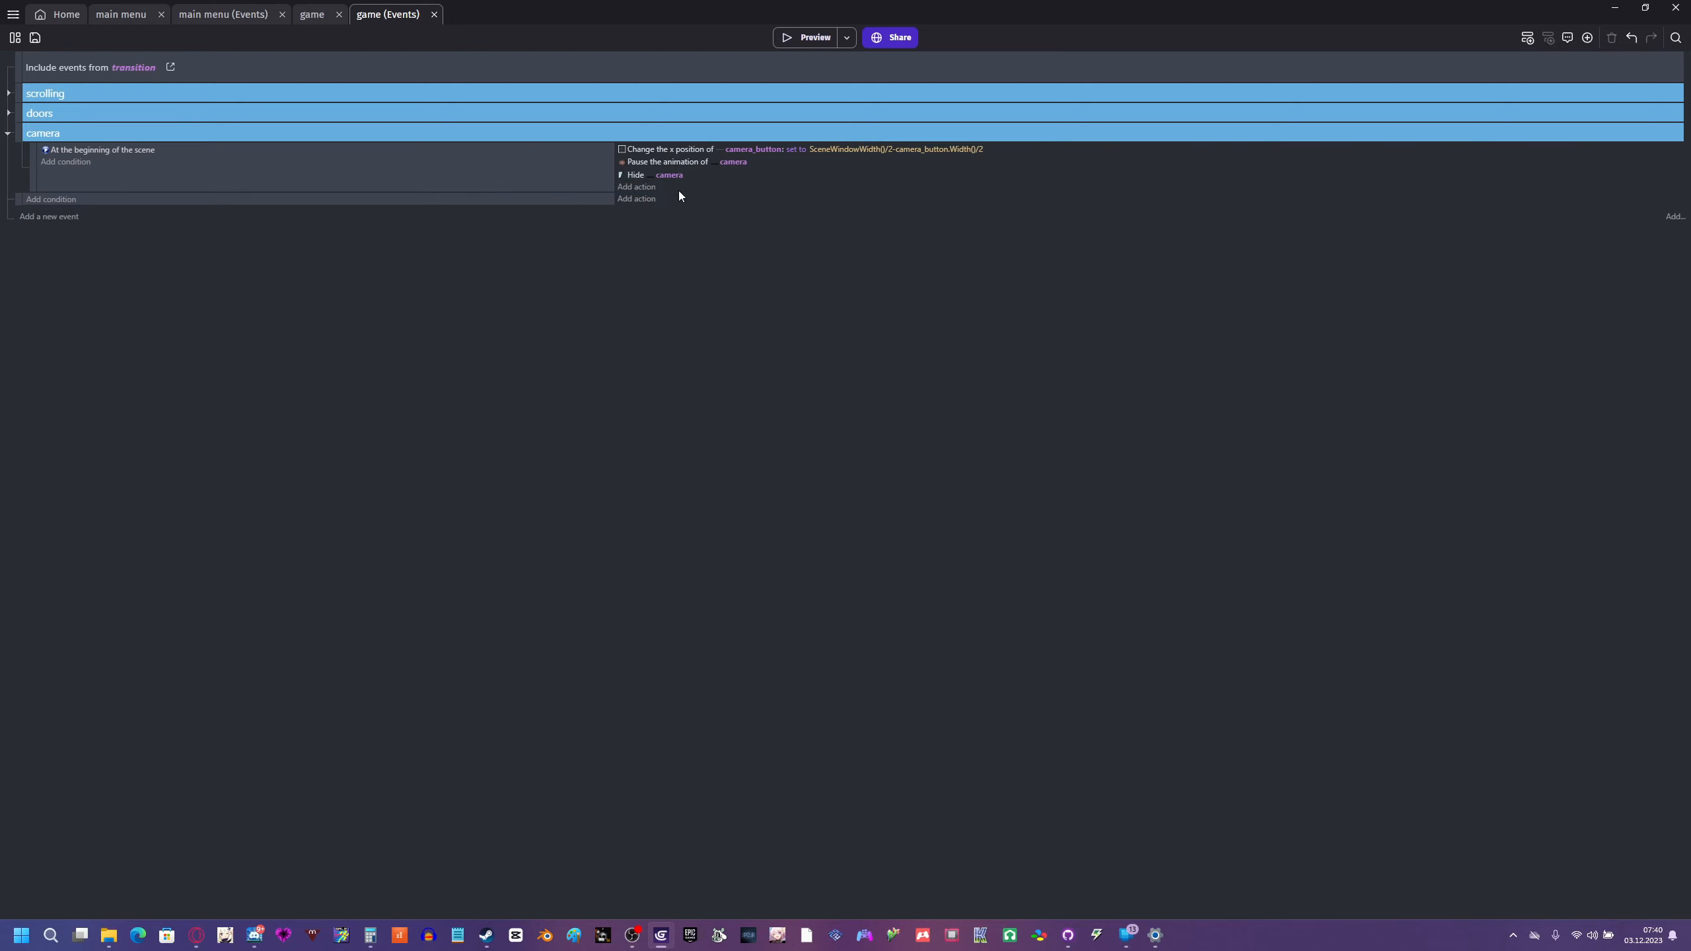
drag(18, 198, 41, 199)
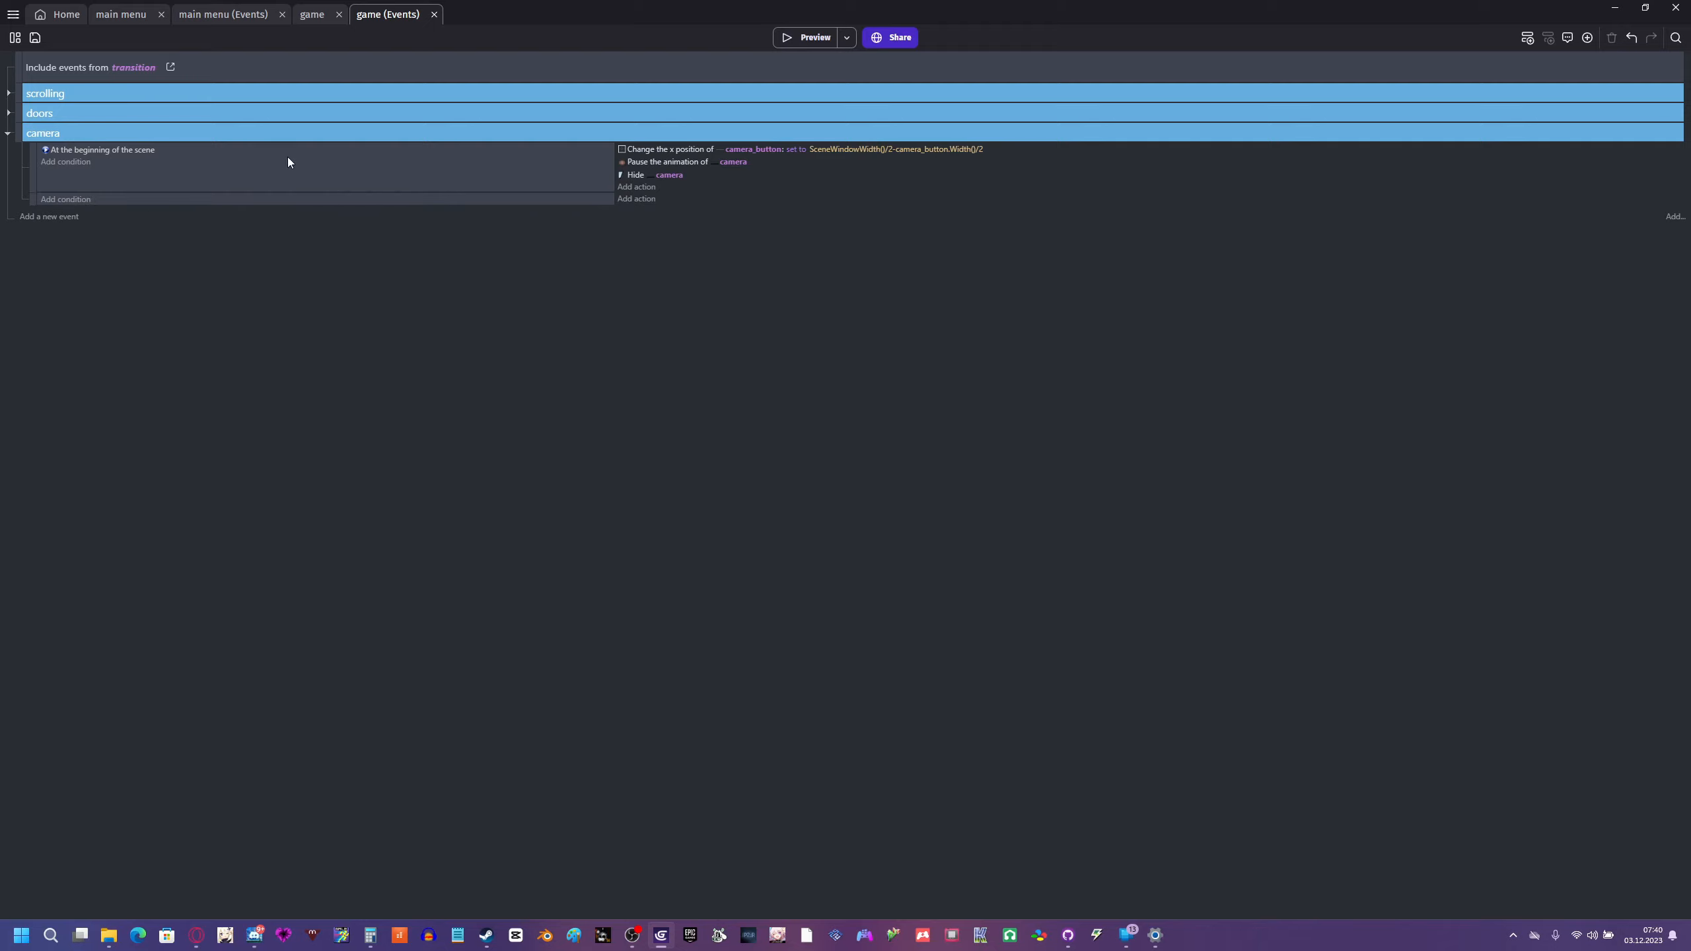
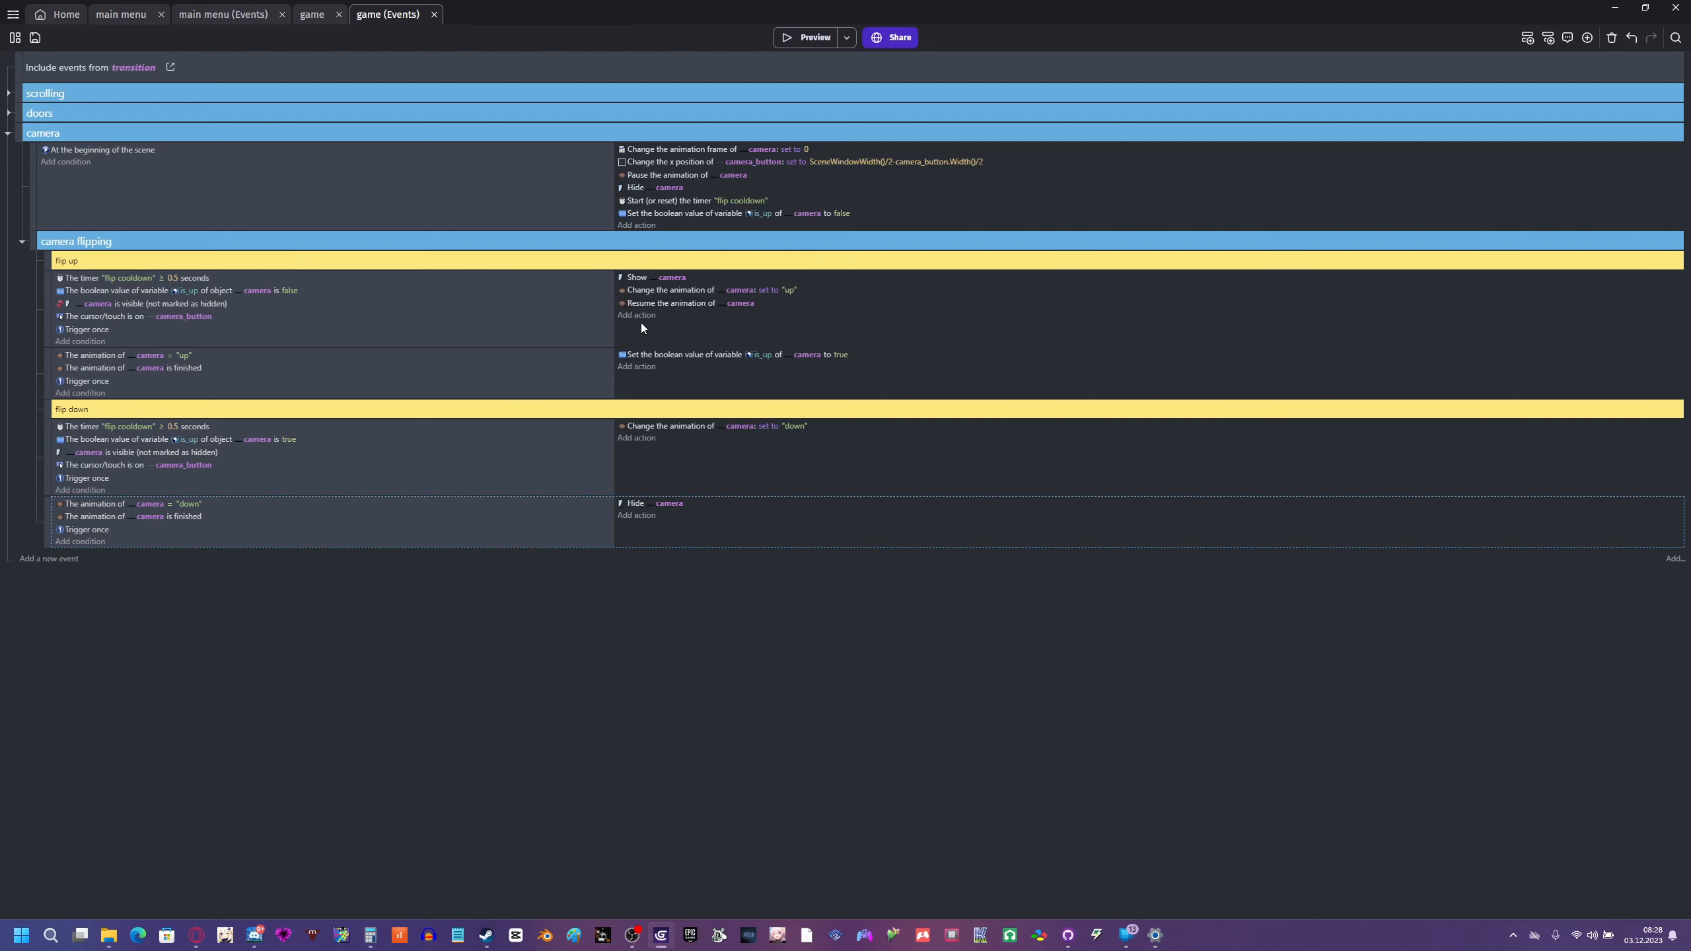
- Preview the game to test flipping the camera up and down with camera_button, and close the preview
click(796, 38)
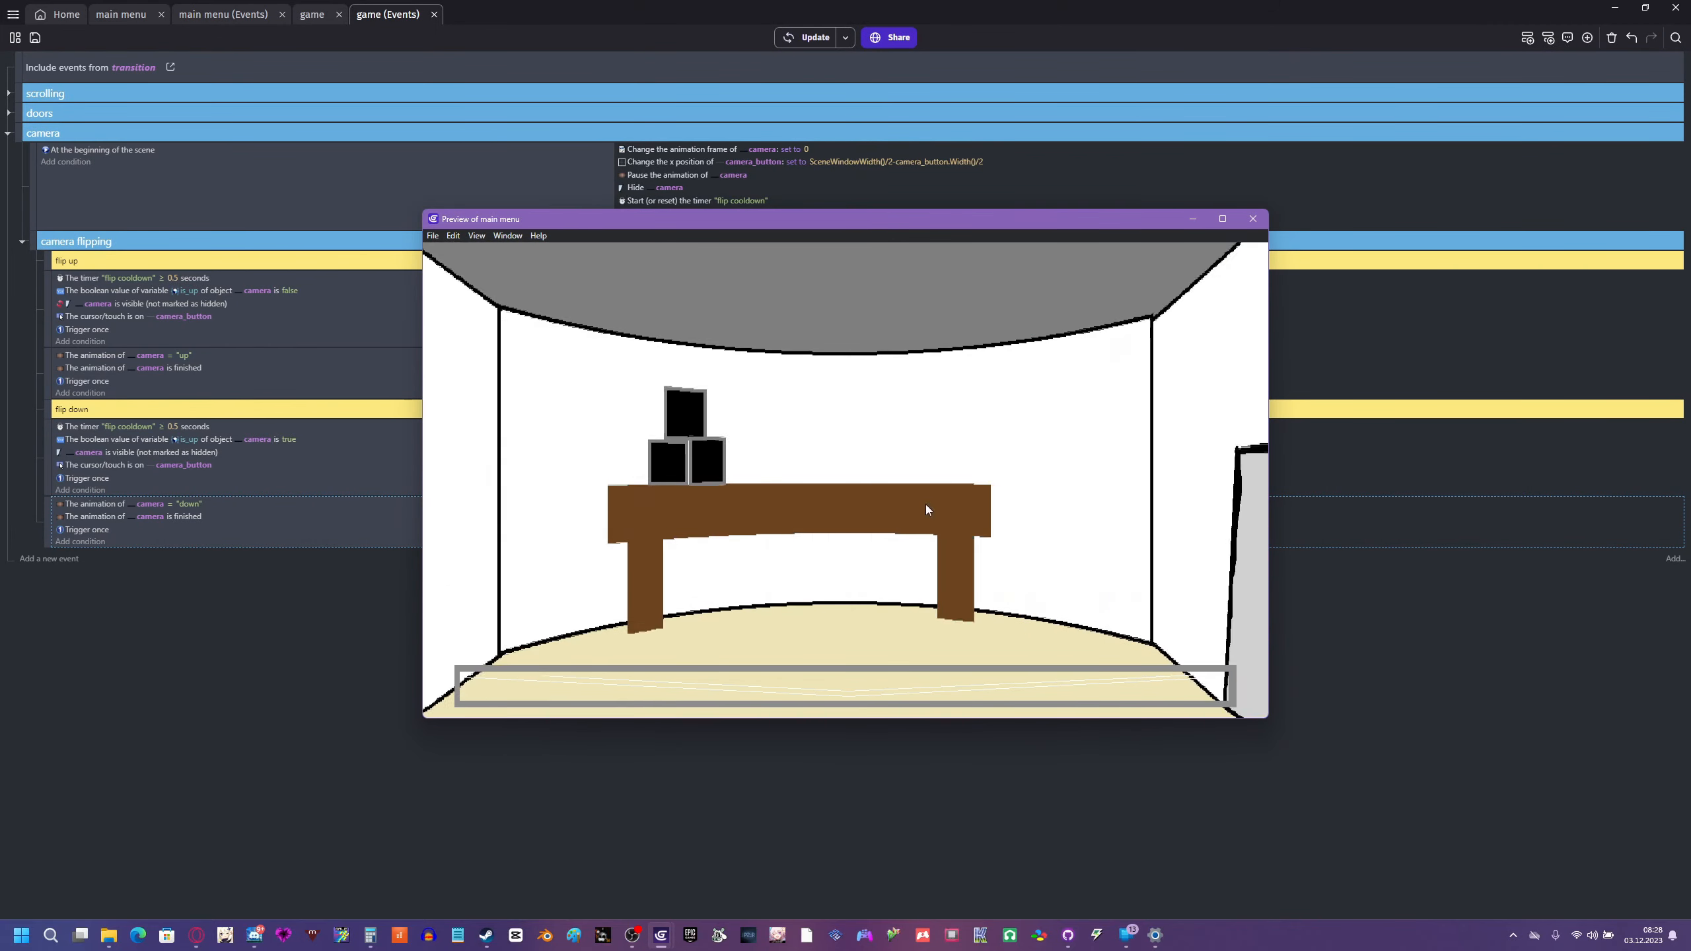
click(1251, 219)
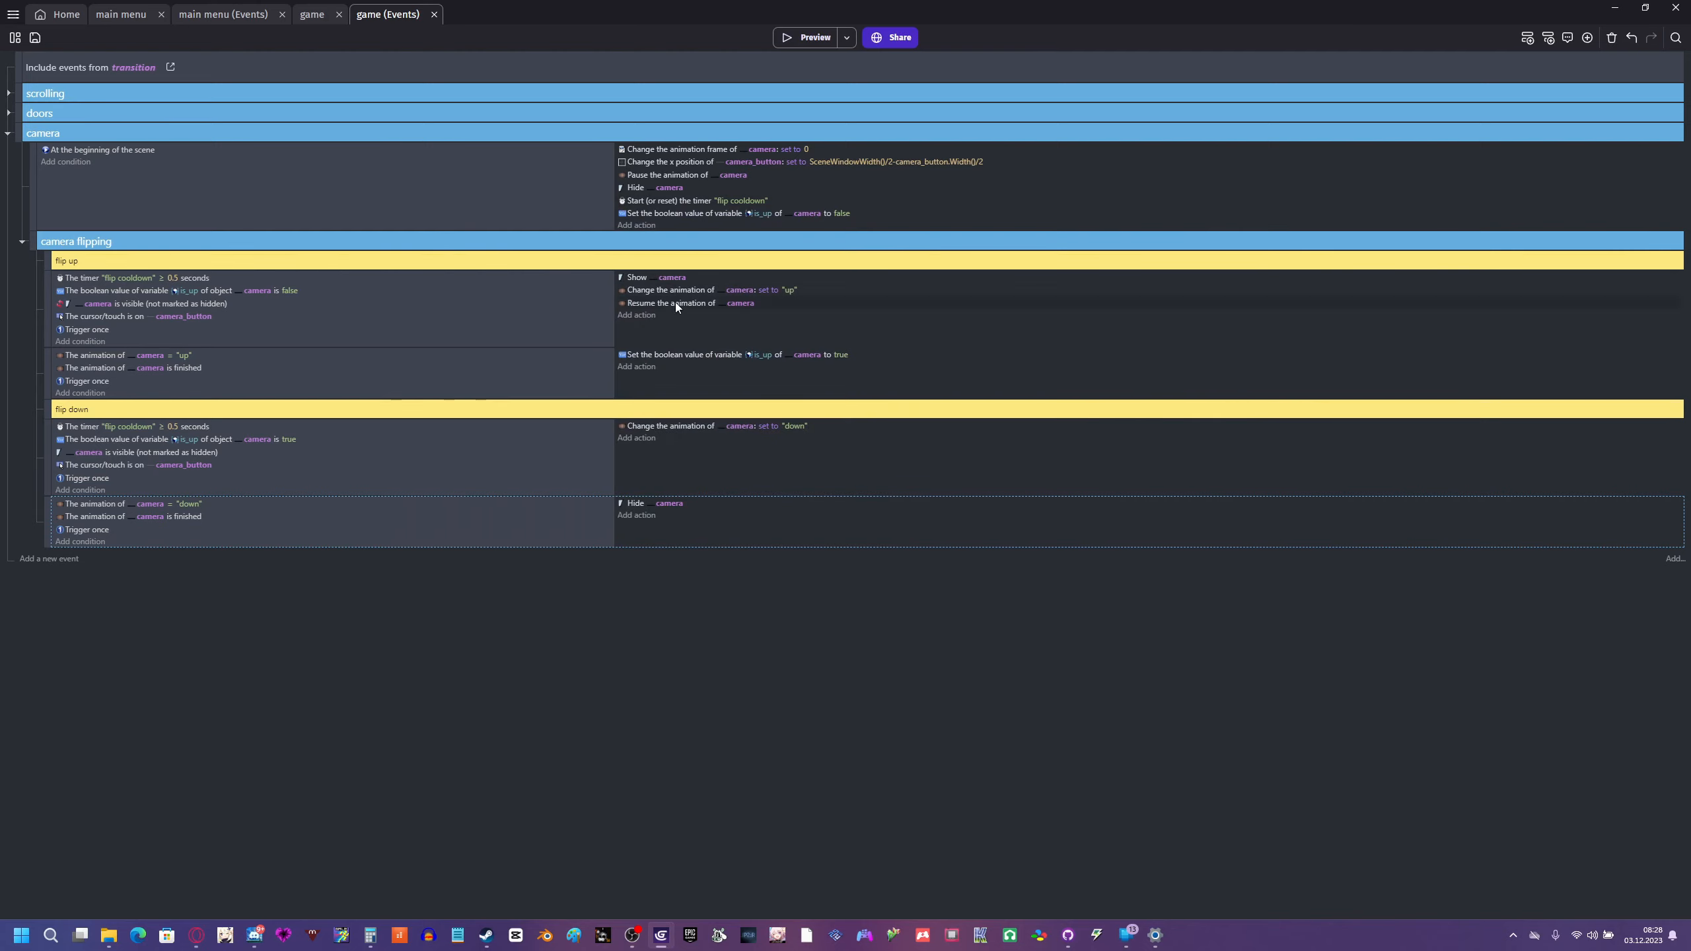
- Copy the is_up variable action into the event for the finished "down" animation and set its value to false
click(647, 356)
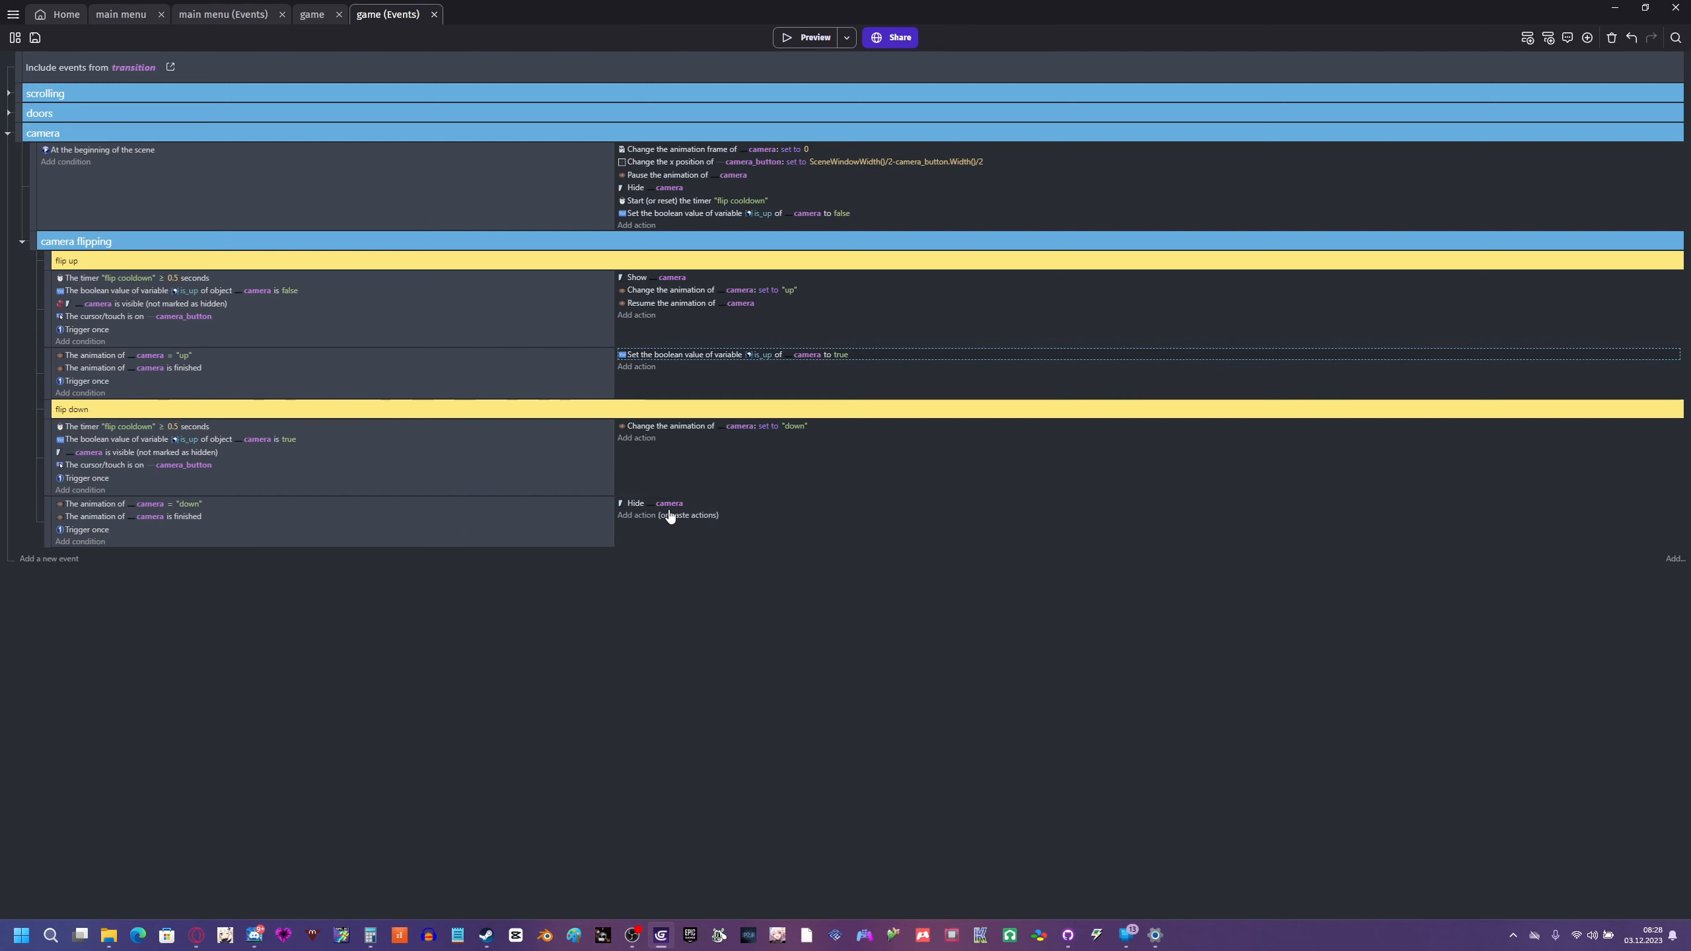
click(671, 515)
click(840, 517)
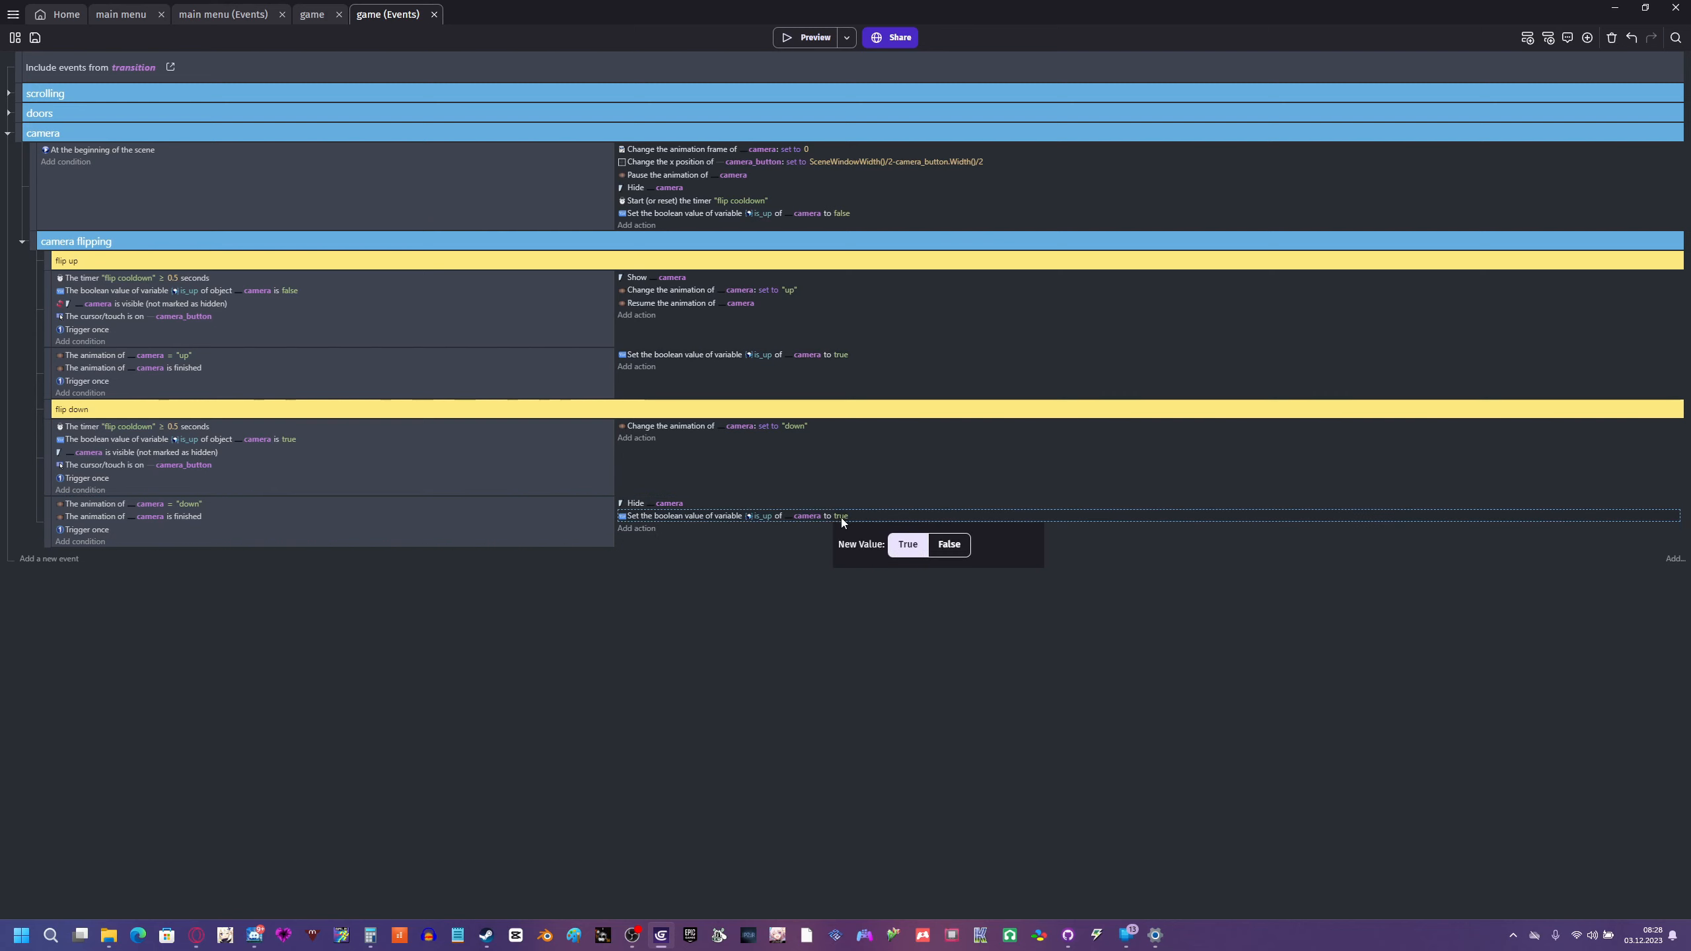
click(947, 544)
- Preview the game again to test repeated camera flips with the is_up reset, and close the preview
click(804, 40)
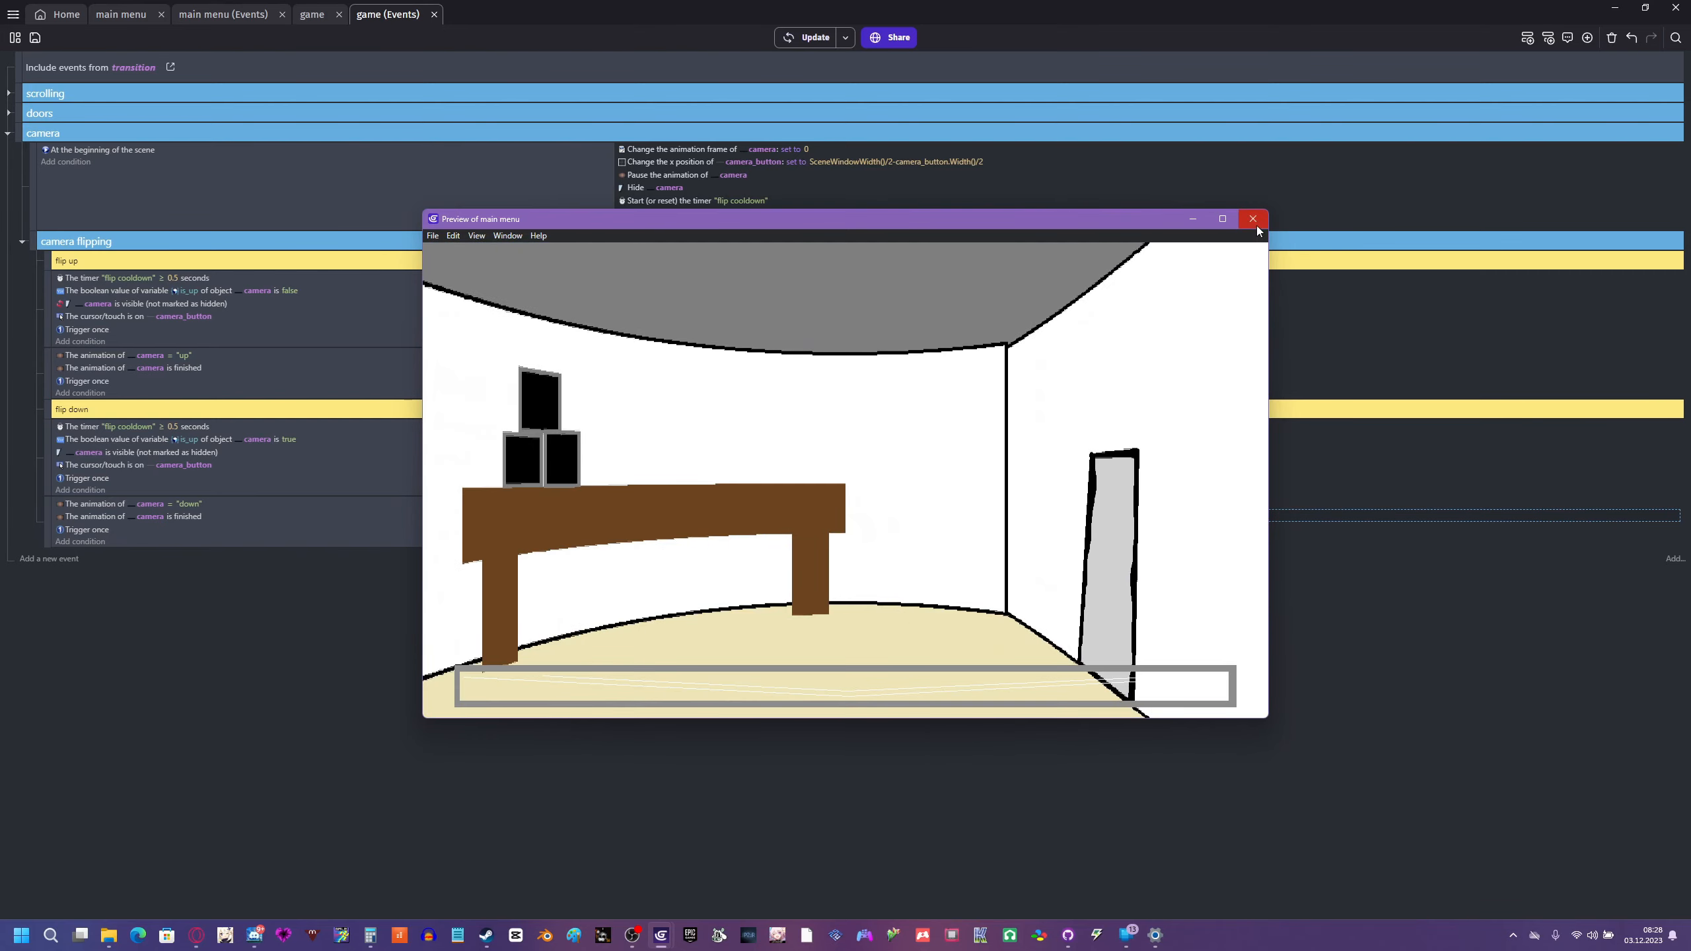
click(1253, 220)
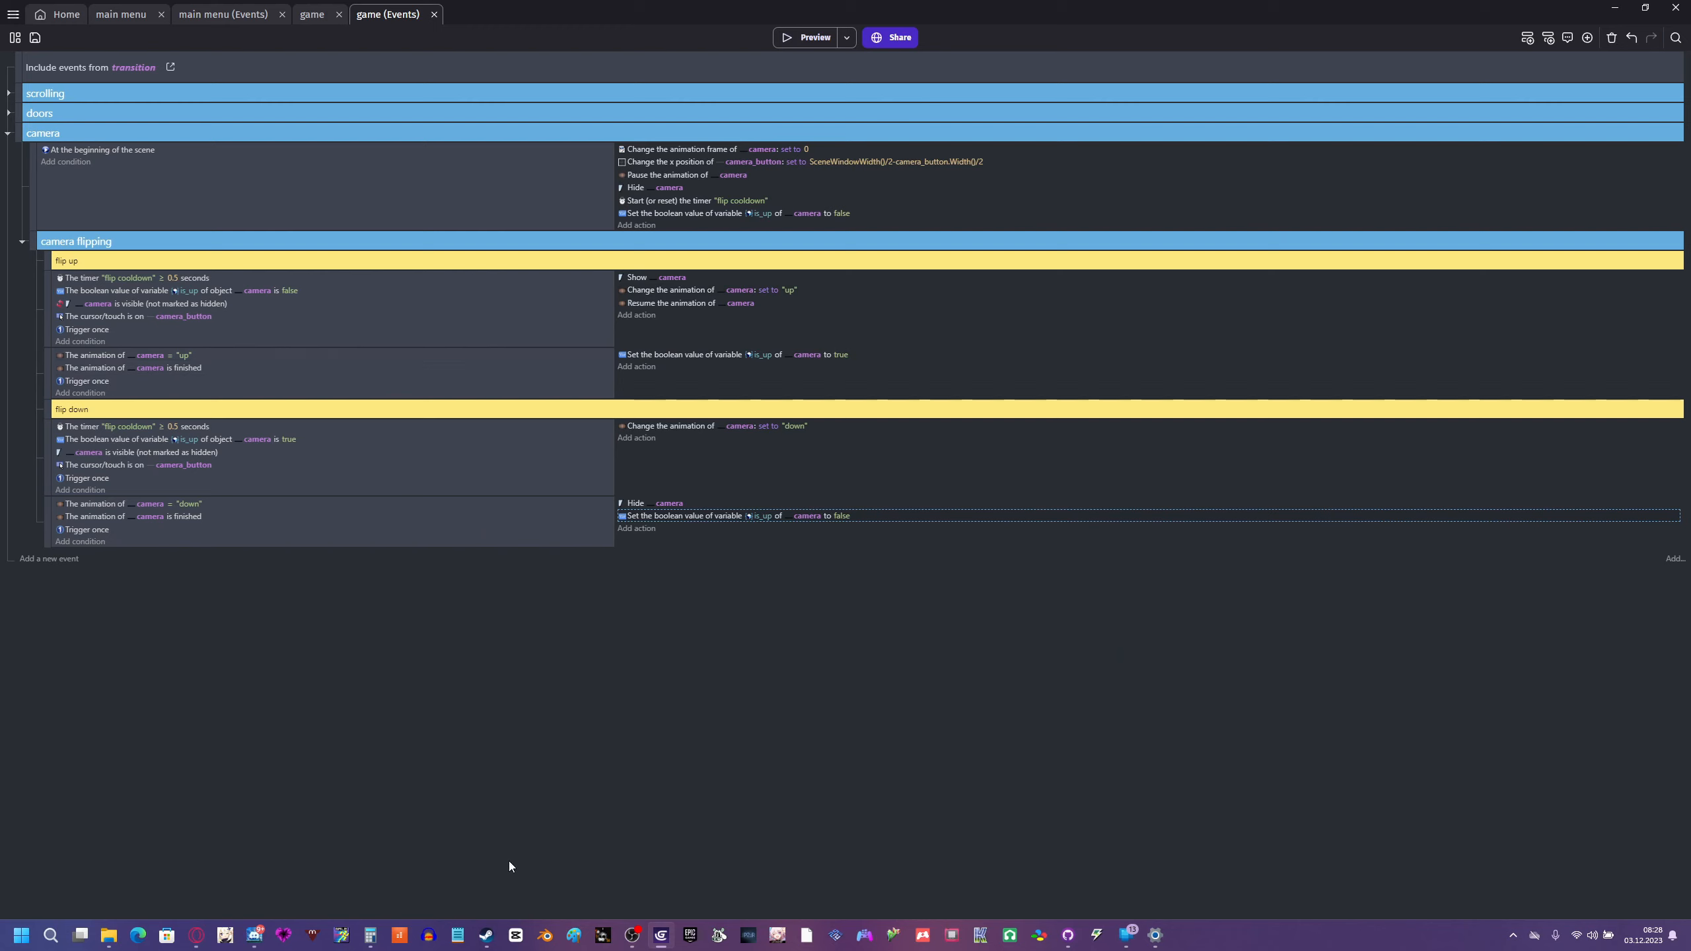
- Switch to Paint, sketch a few freehand strokes on the blank canvas, and discard the drawing
click(573, 935)
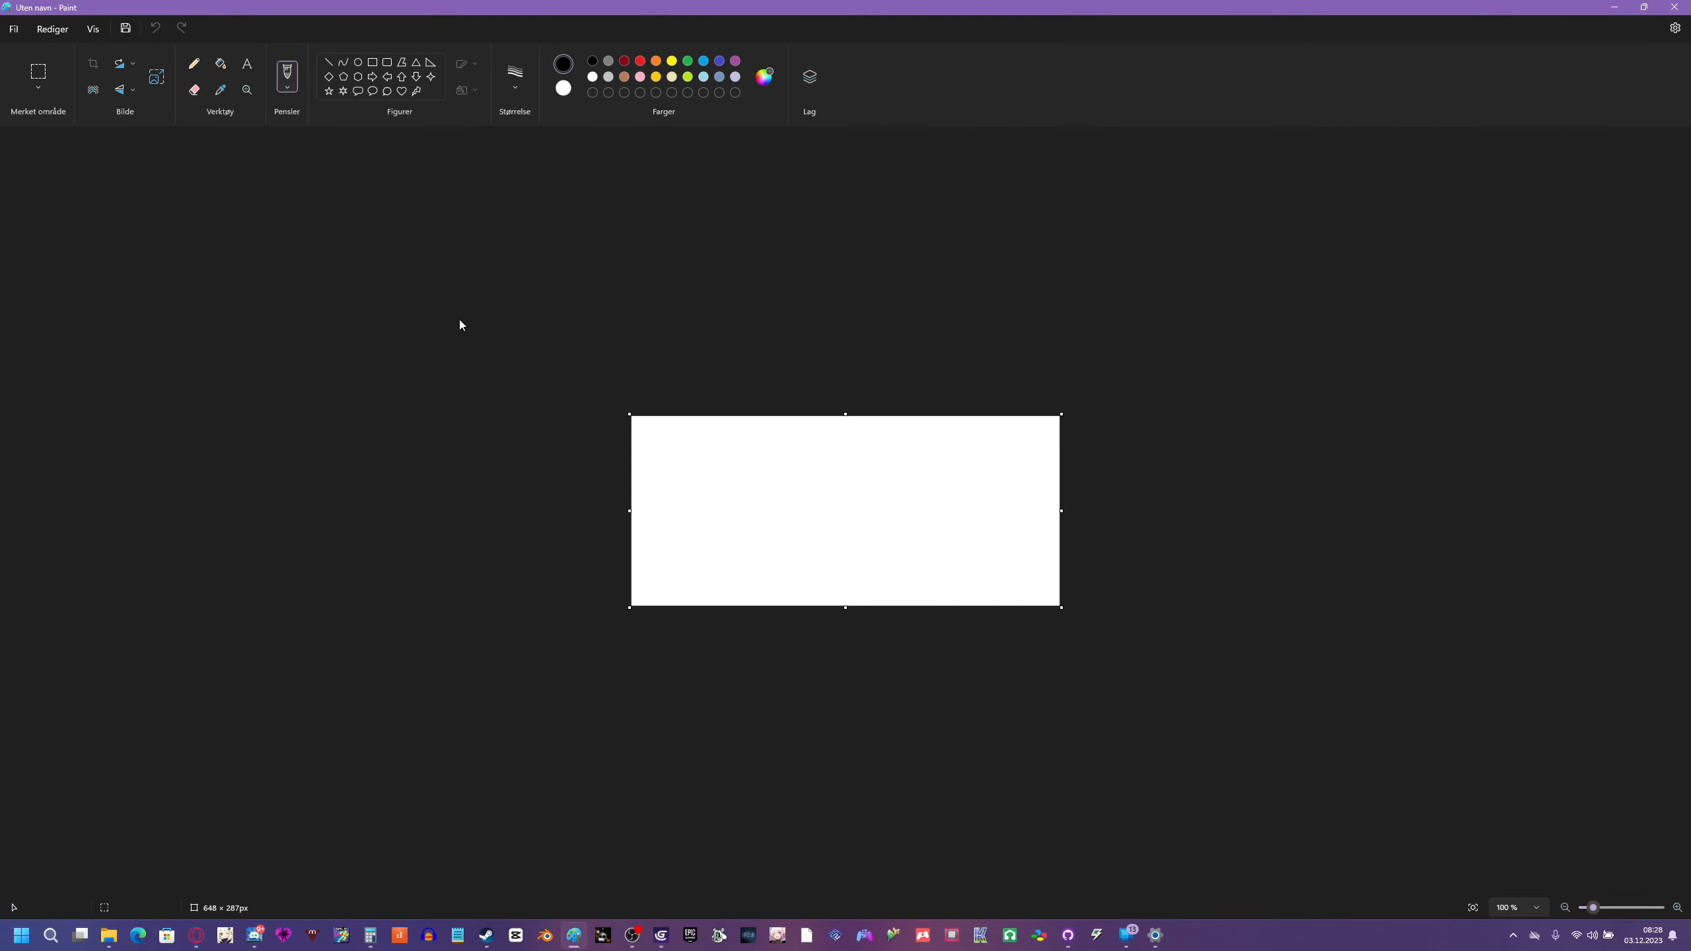
drag(684, 503, 761, 500)
drag(802, 442, 822, 546)
drag(739, 449, 798, 437)
click(1667, 8)
click(841, 500)
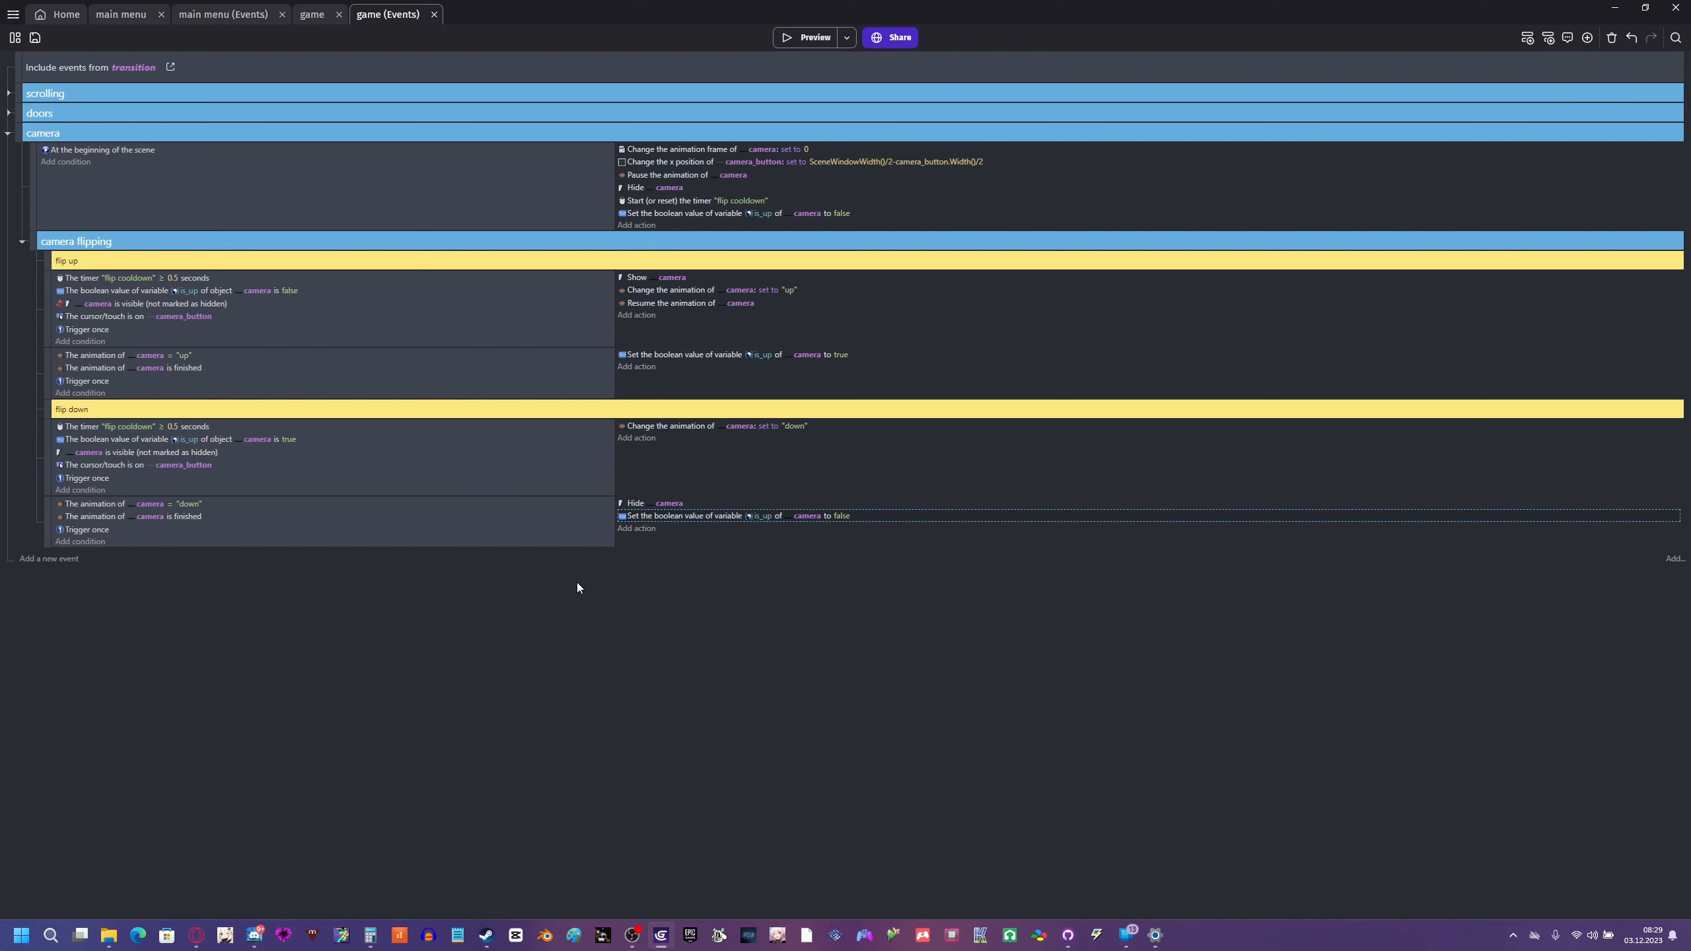
- Review the is_up condition of the flip up event and the camera instance's properties in the game scene
click(333, 291)
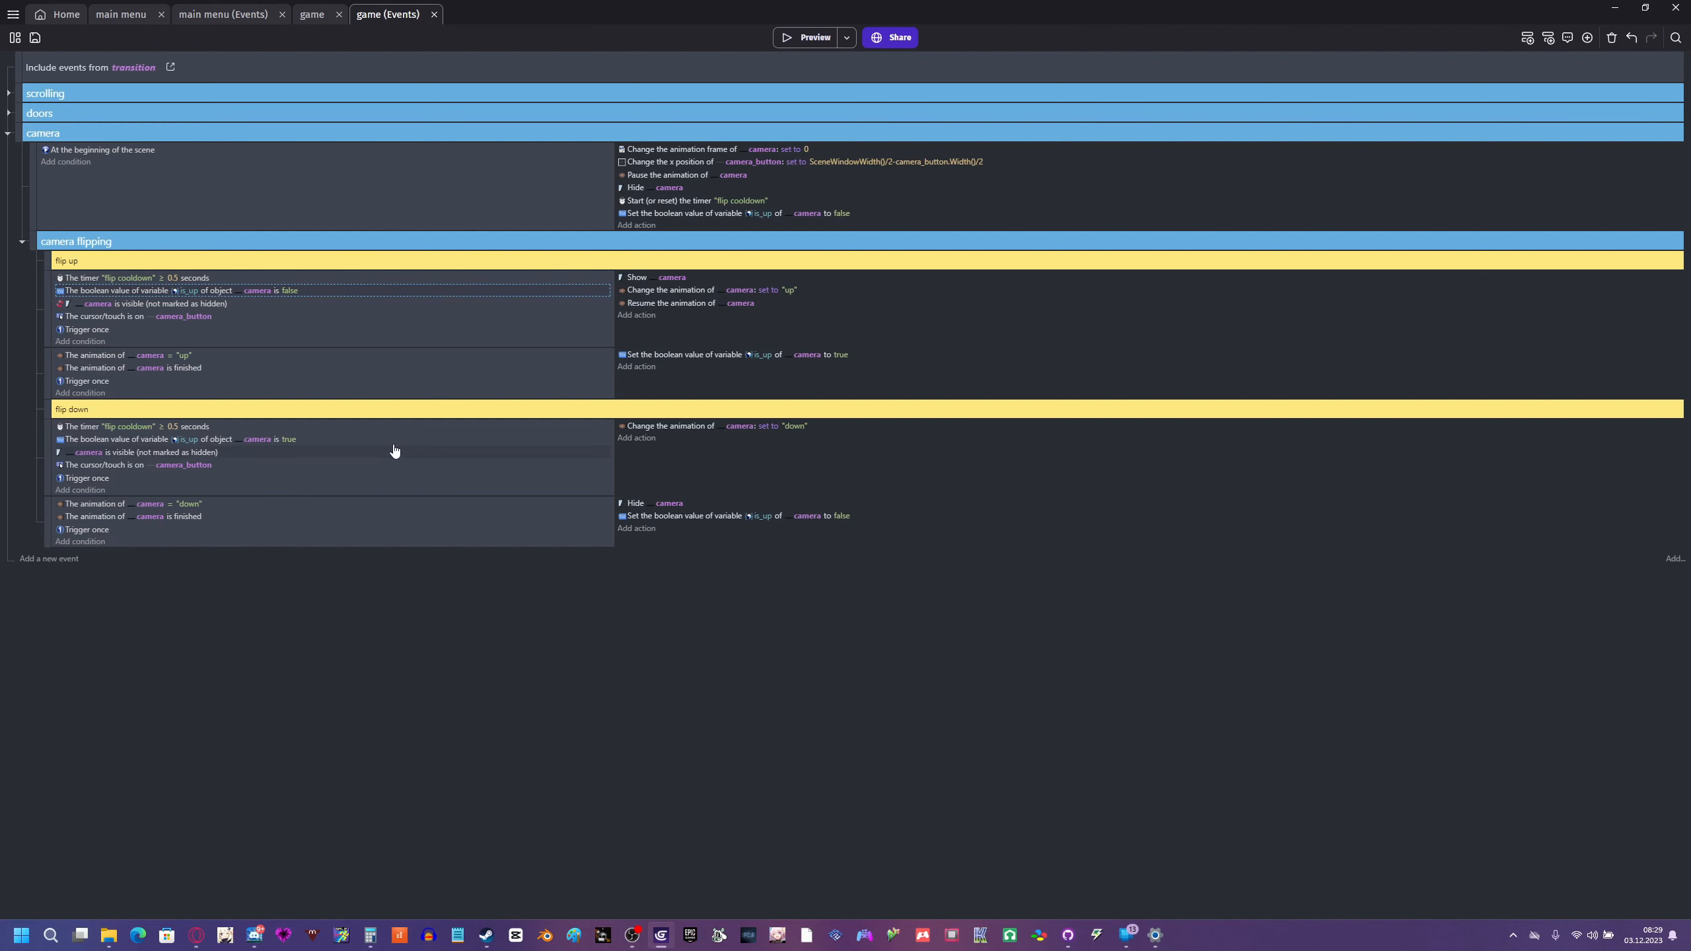
click(322, 15)
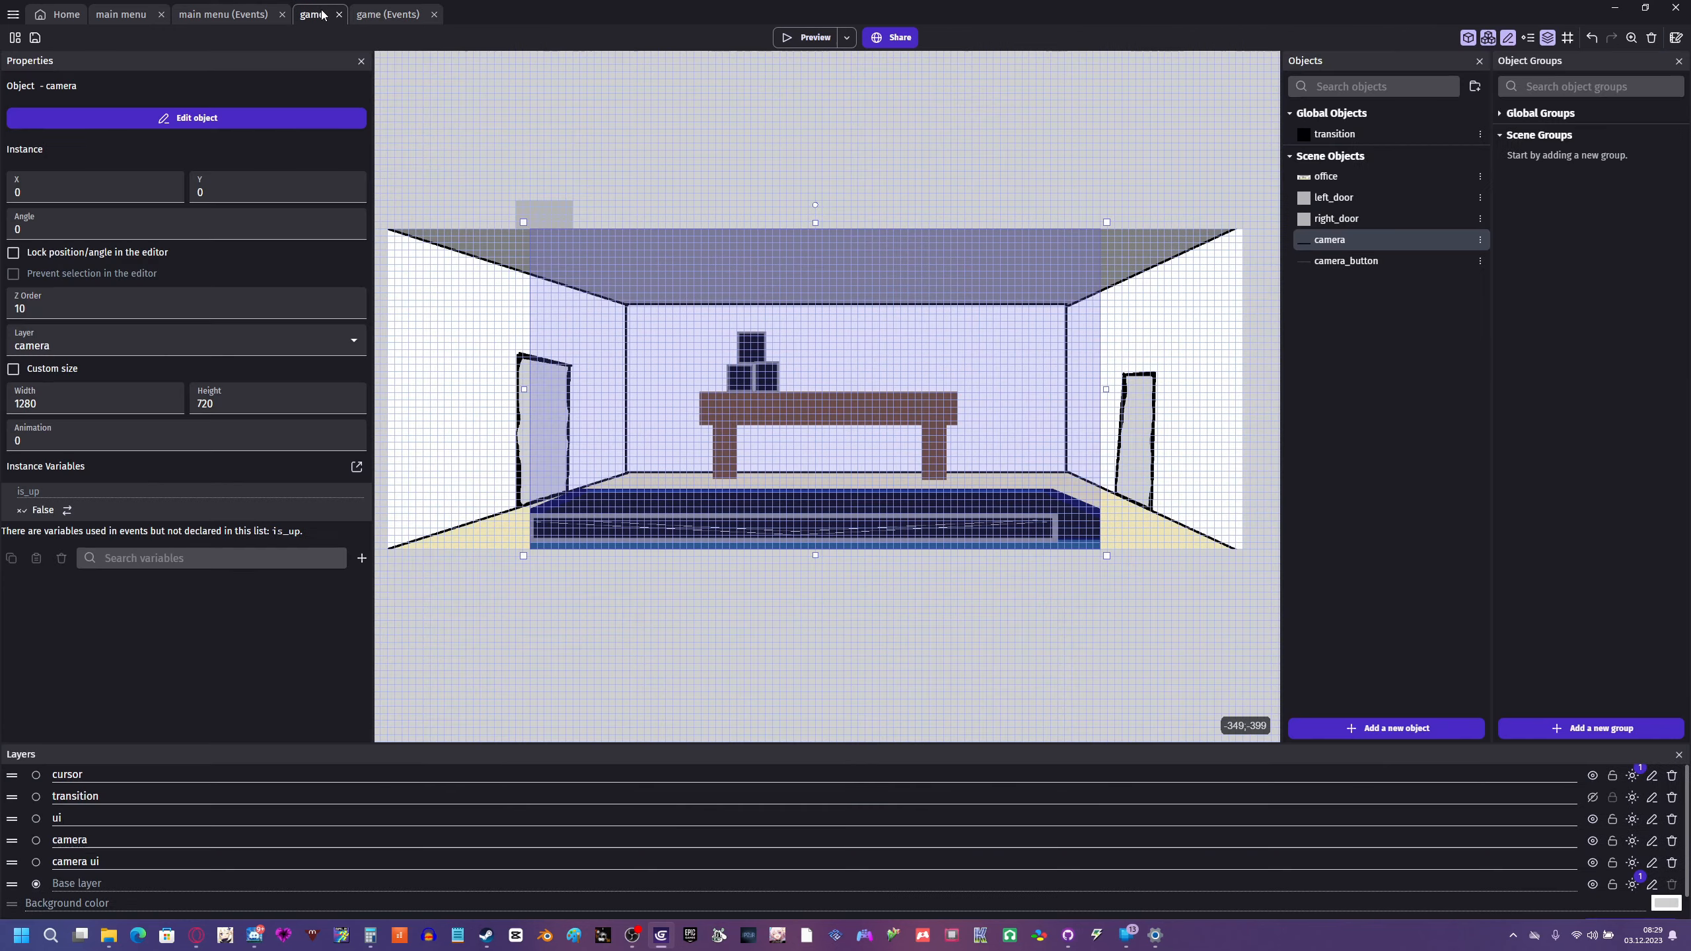
click(656, 194)
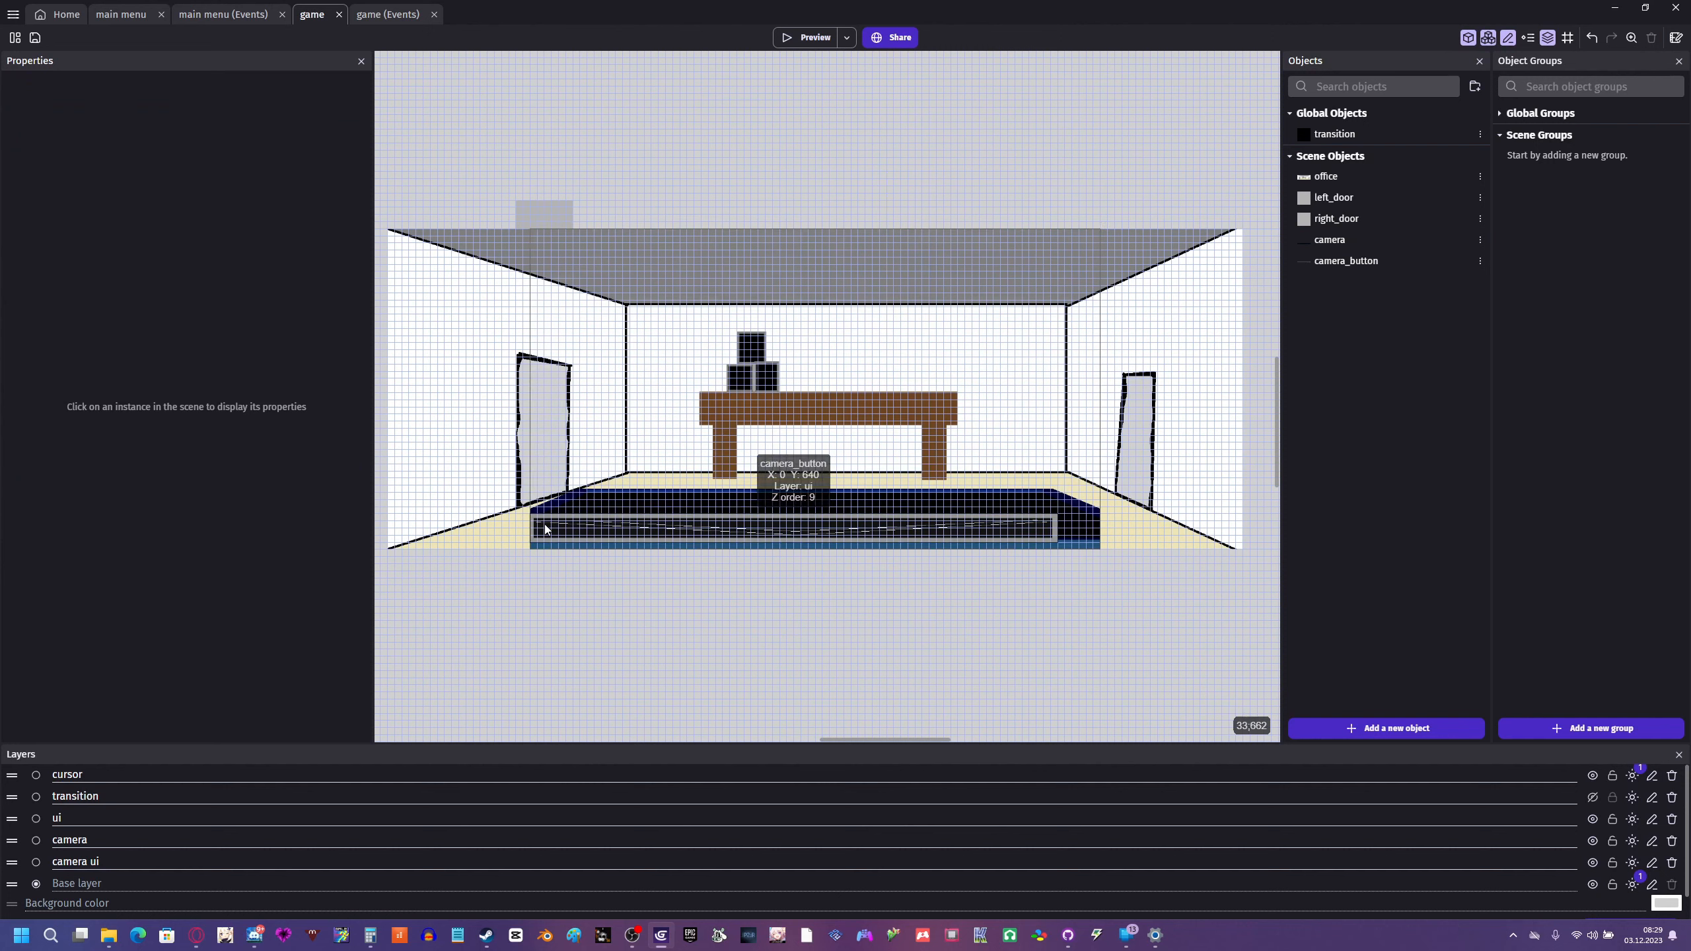
- Undo the camera instance's layer assignment back to the Base layer and preview how the camera displays in the game
mouse_move(420, 301)
mouse_down()
mouse_move(431, 340)
mouse_move(428, 313)
mouse_up()
click(573, 166)
key(ctrl+z)
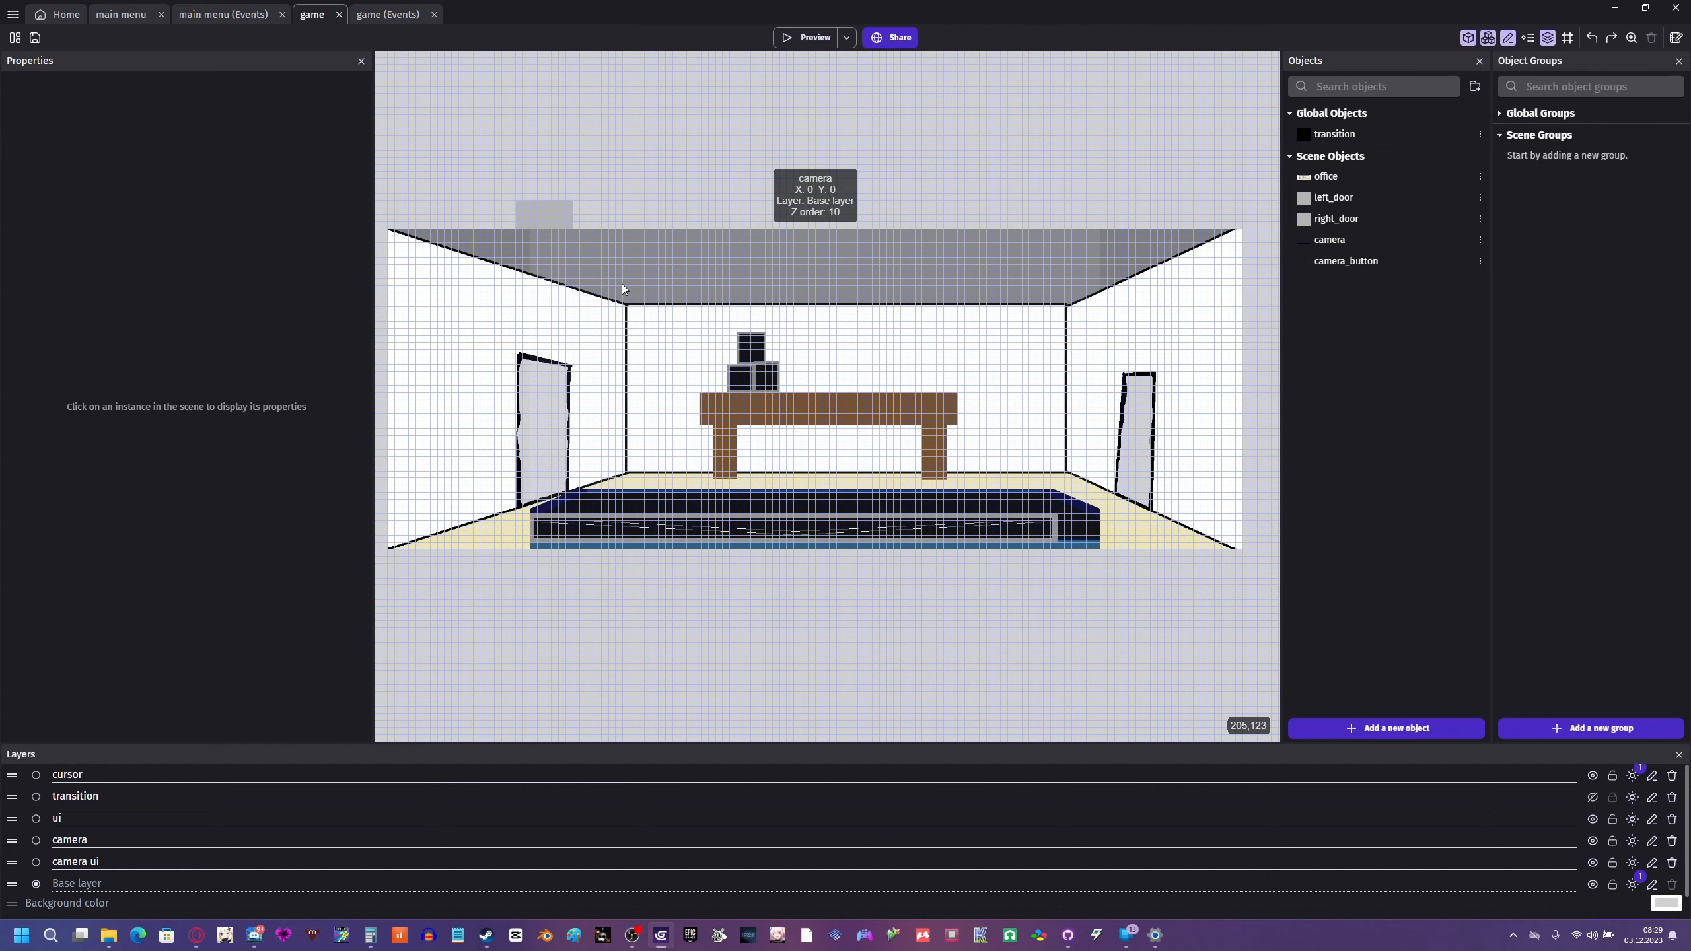
click(804, 37)
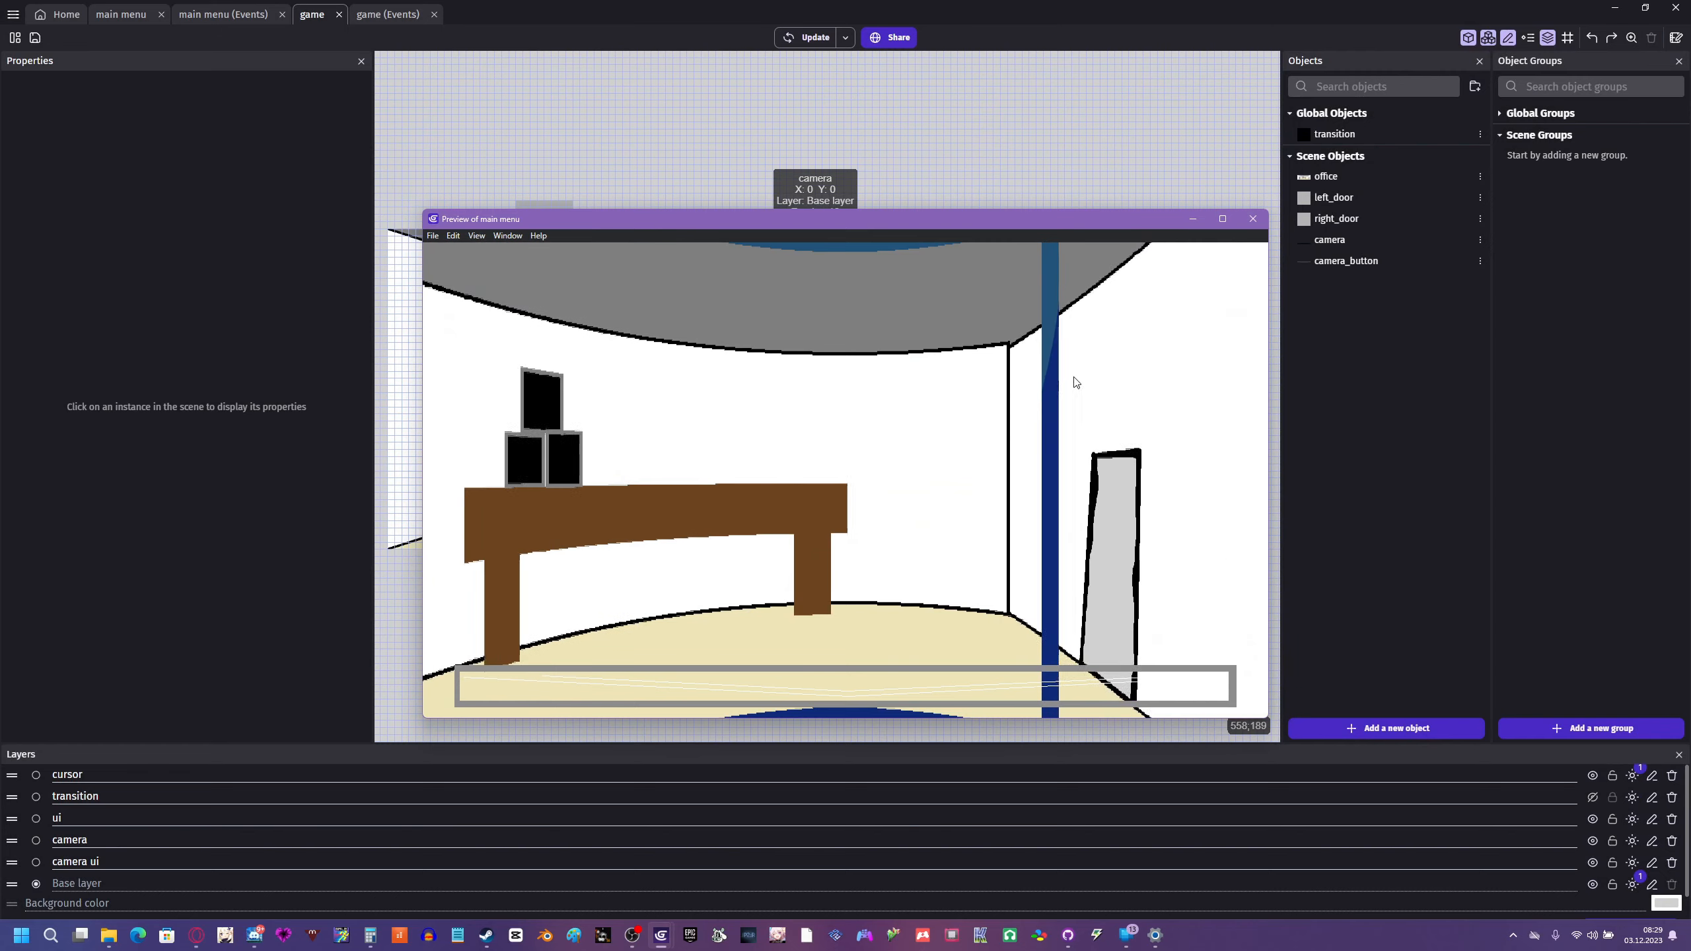
key(alt+F4)
- Assign the camera instance in the game scene to the camera layer
click(827, 295)
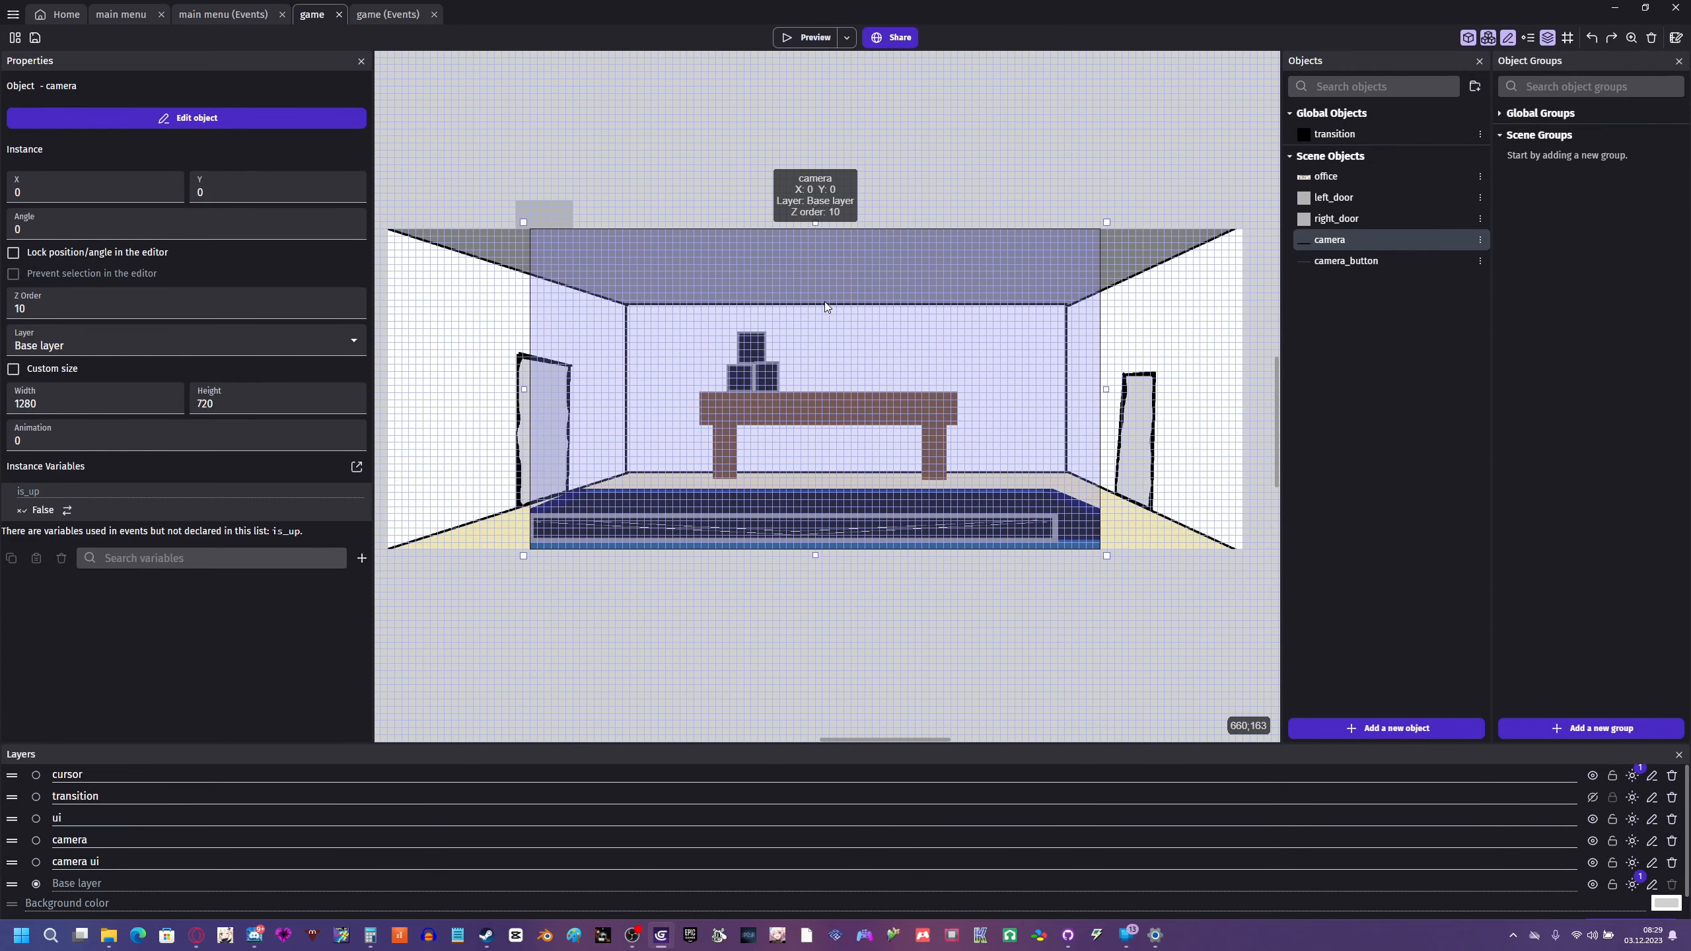
click(166, 344)
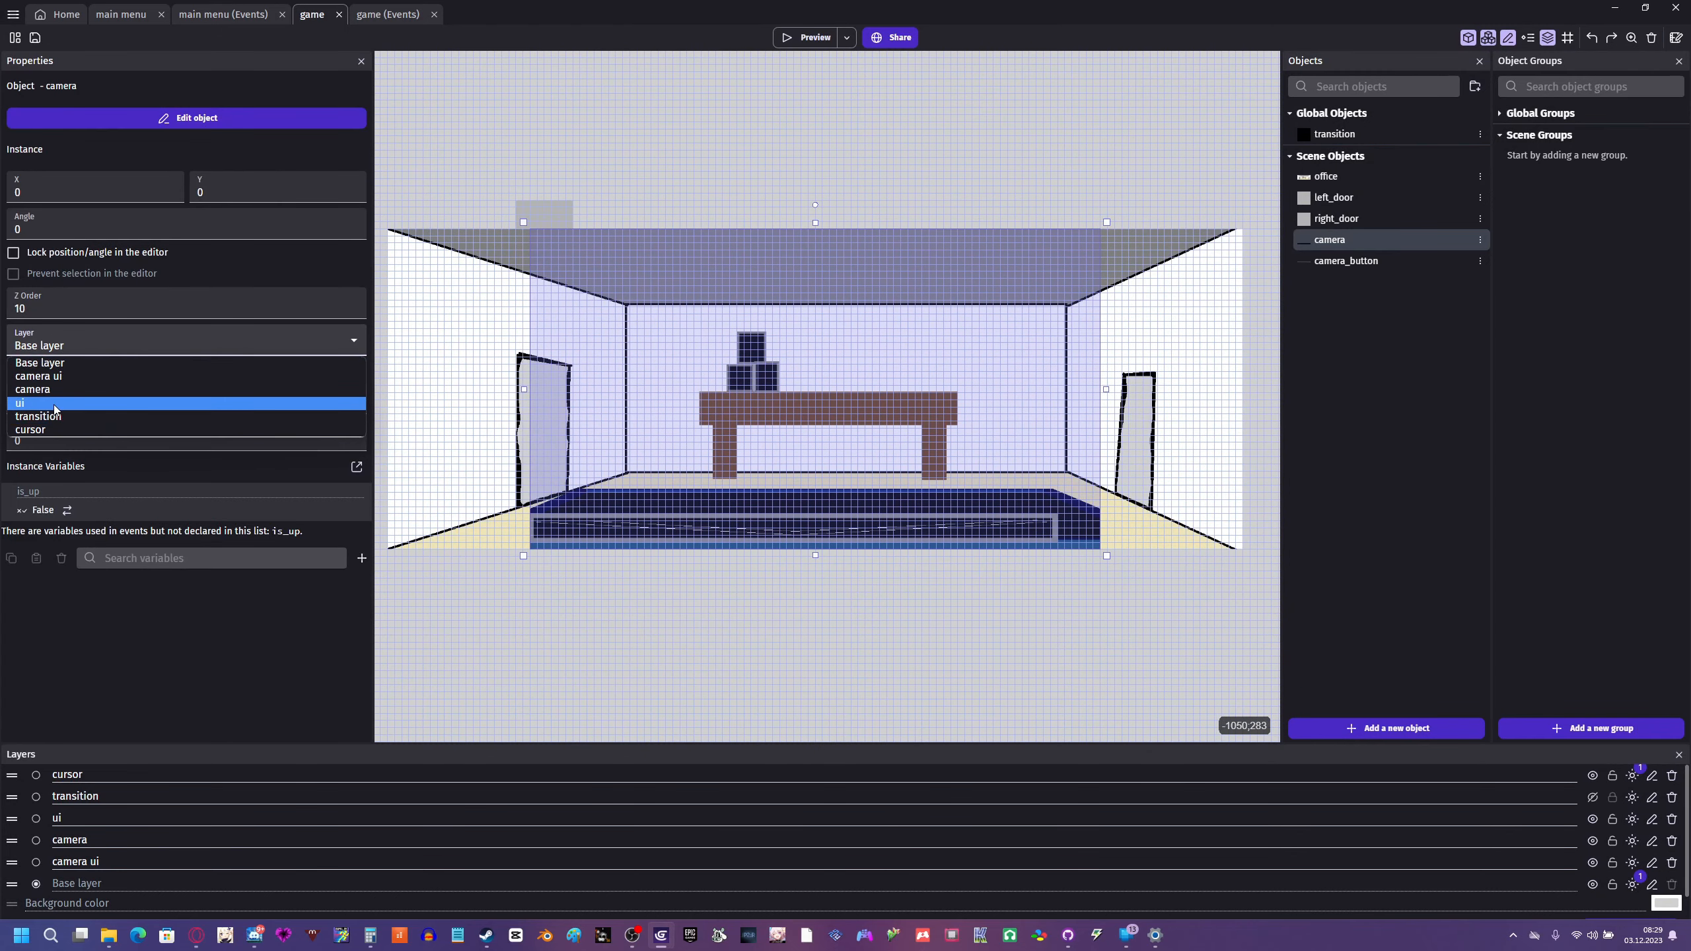
click(55, 389)
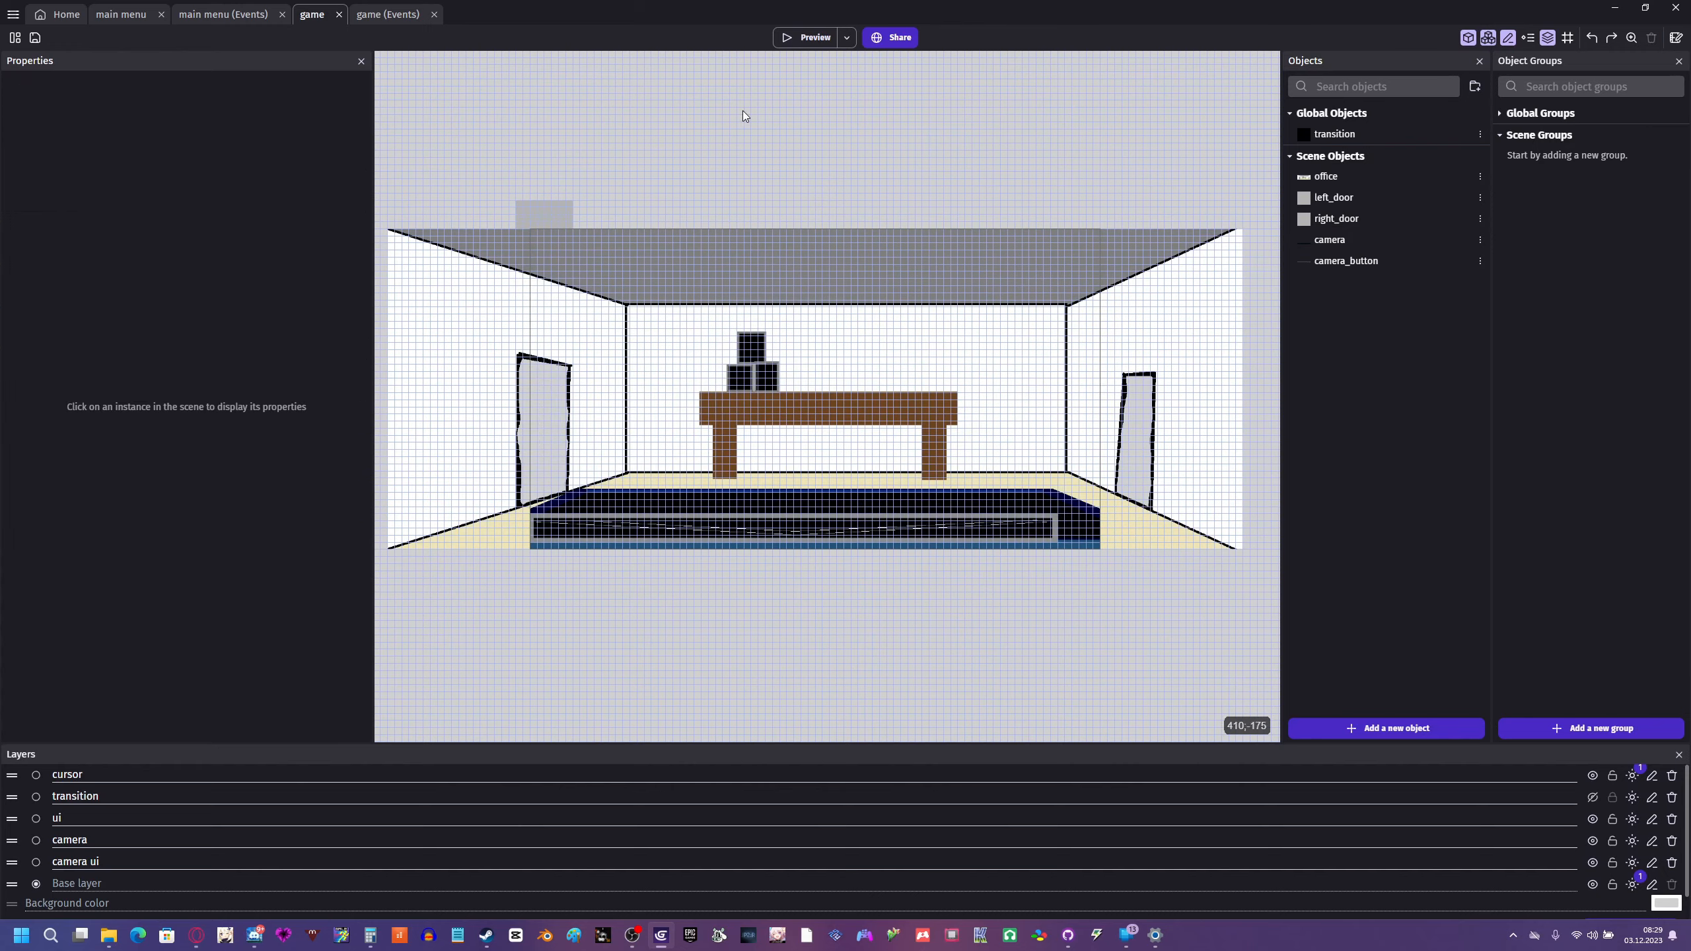
- Preview the game to check how the camera flips up on the camera layer
click(804, 37)
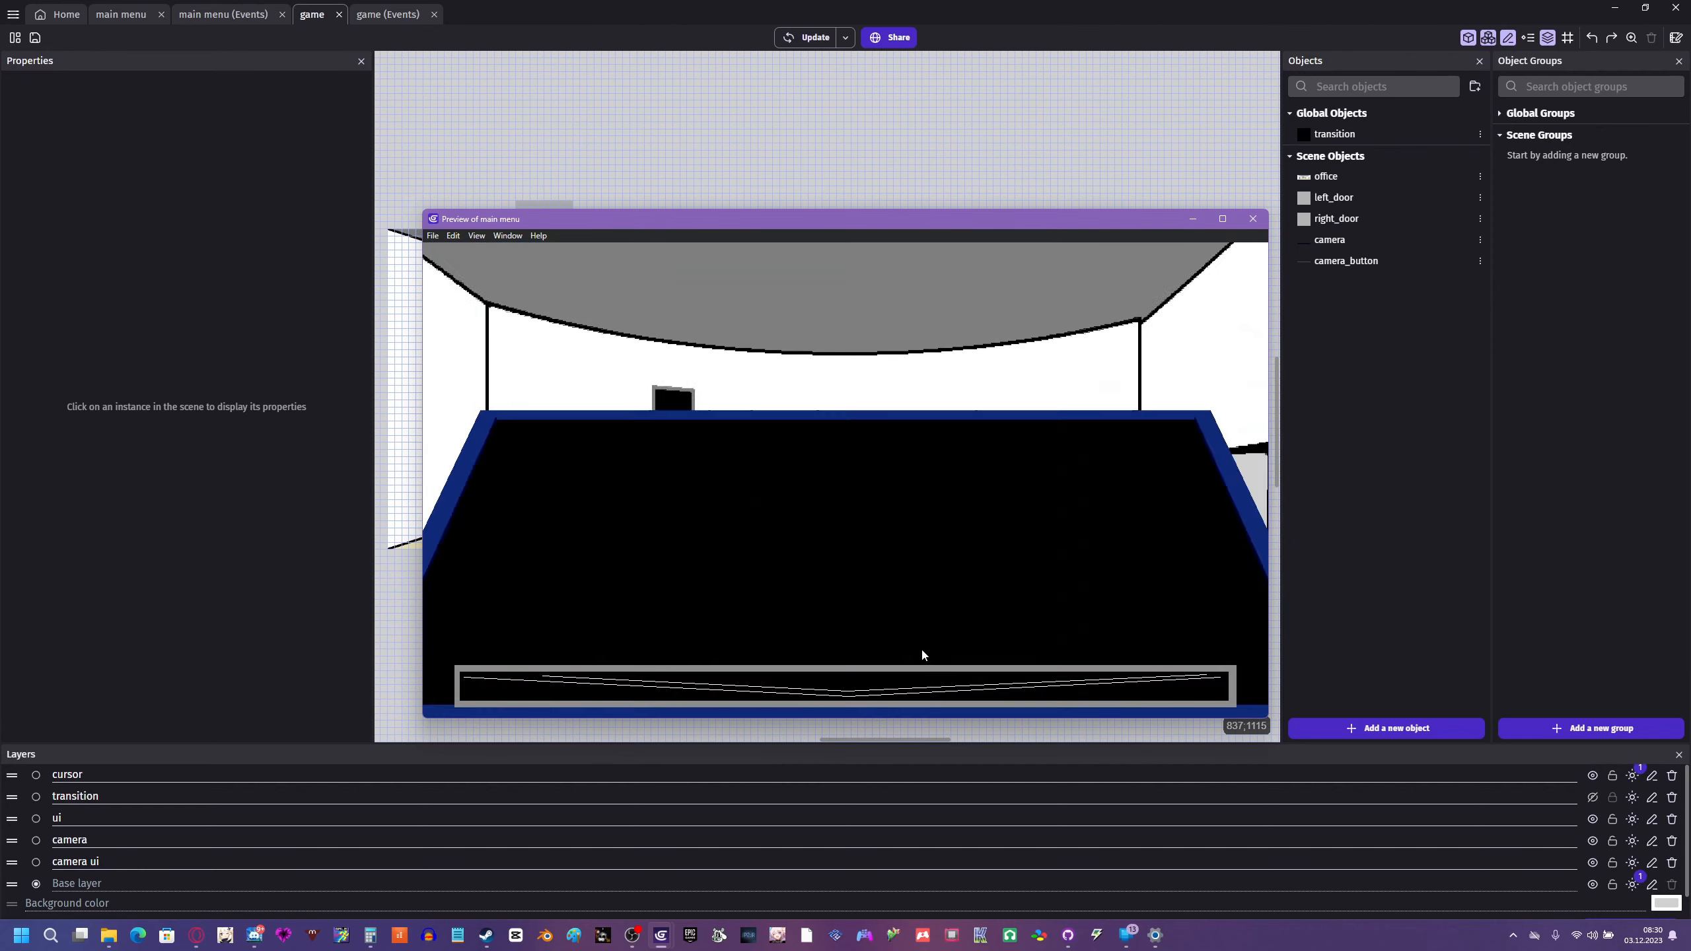
click(1252, 219)
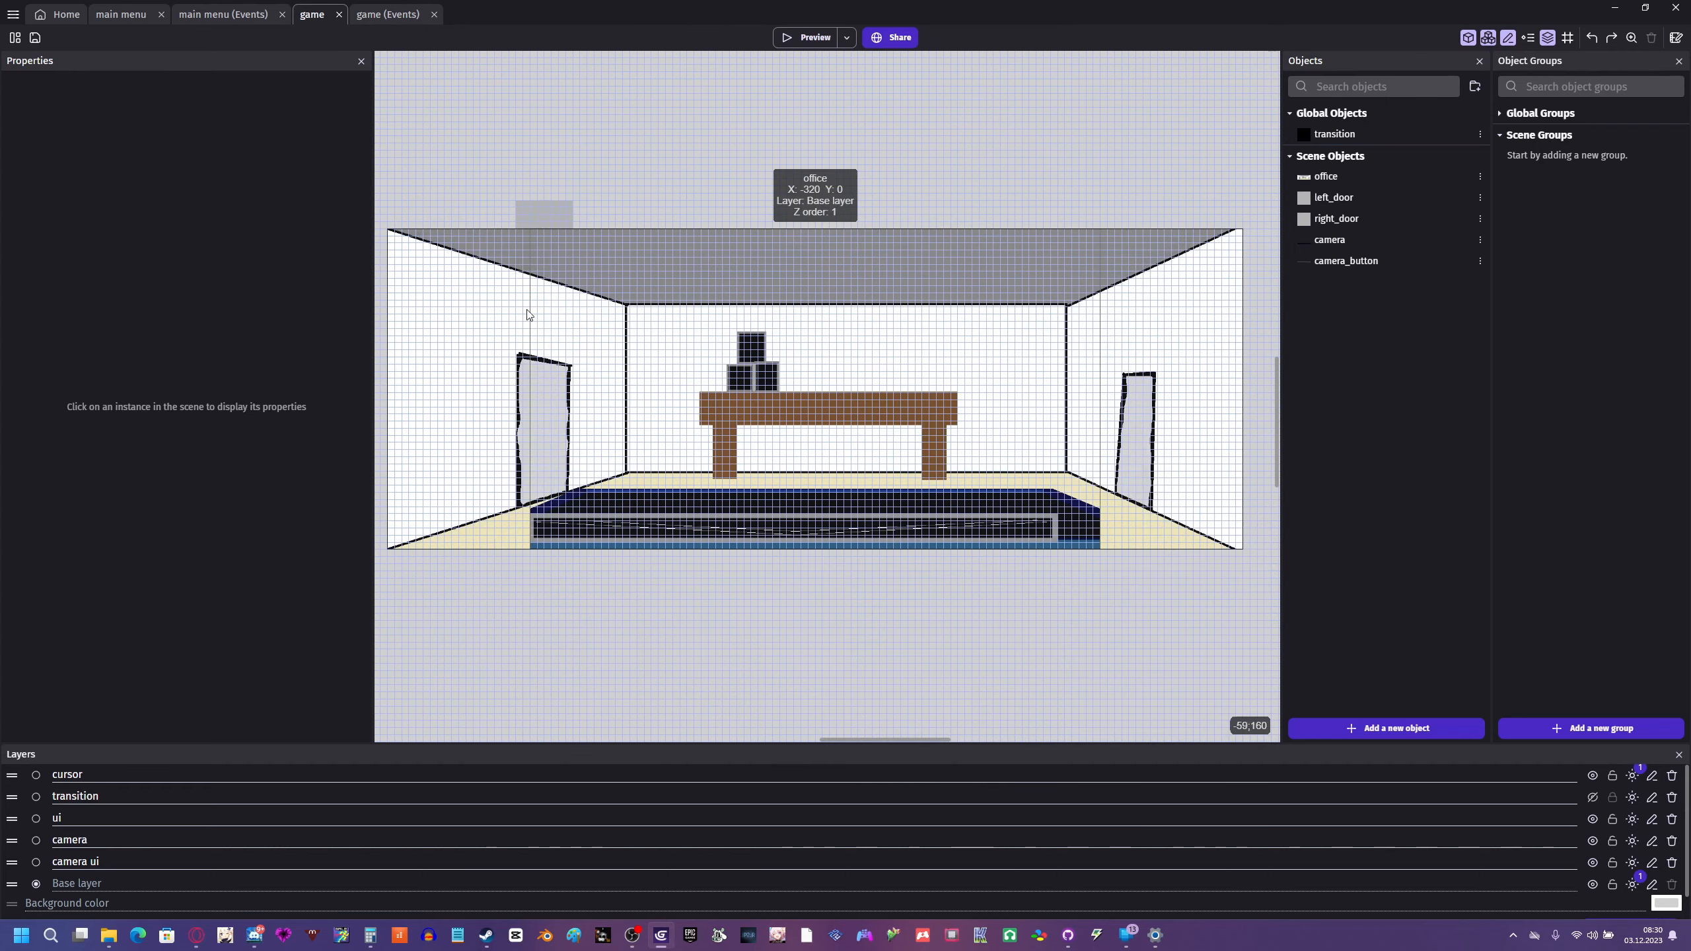
- Create a new sprite object from scratch and name it camera_screen
click(1351, 730)
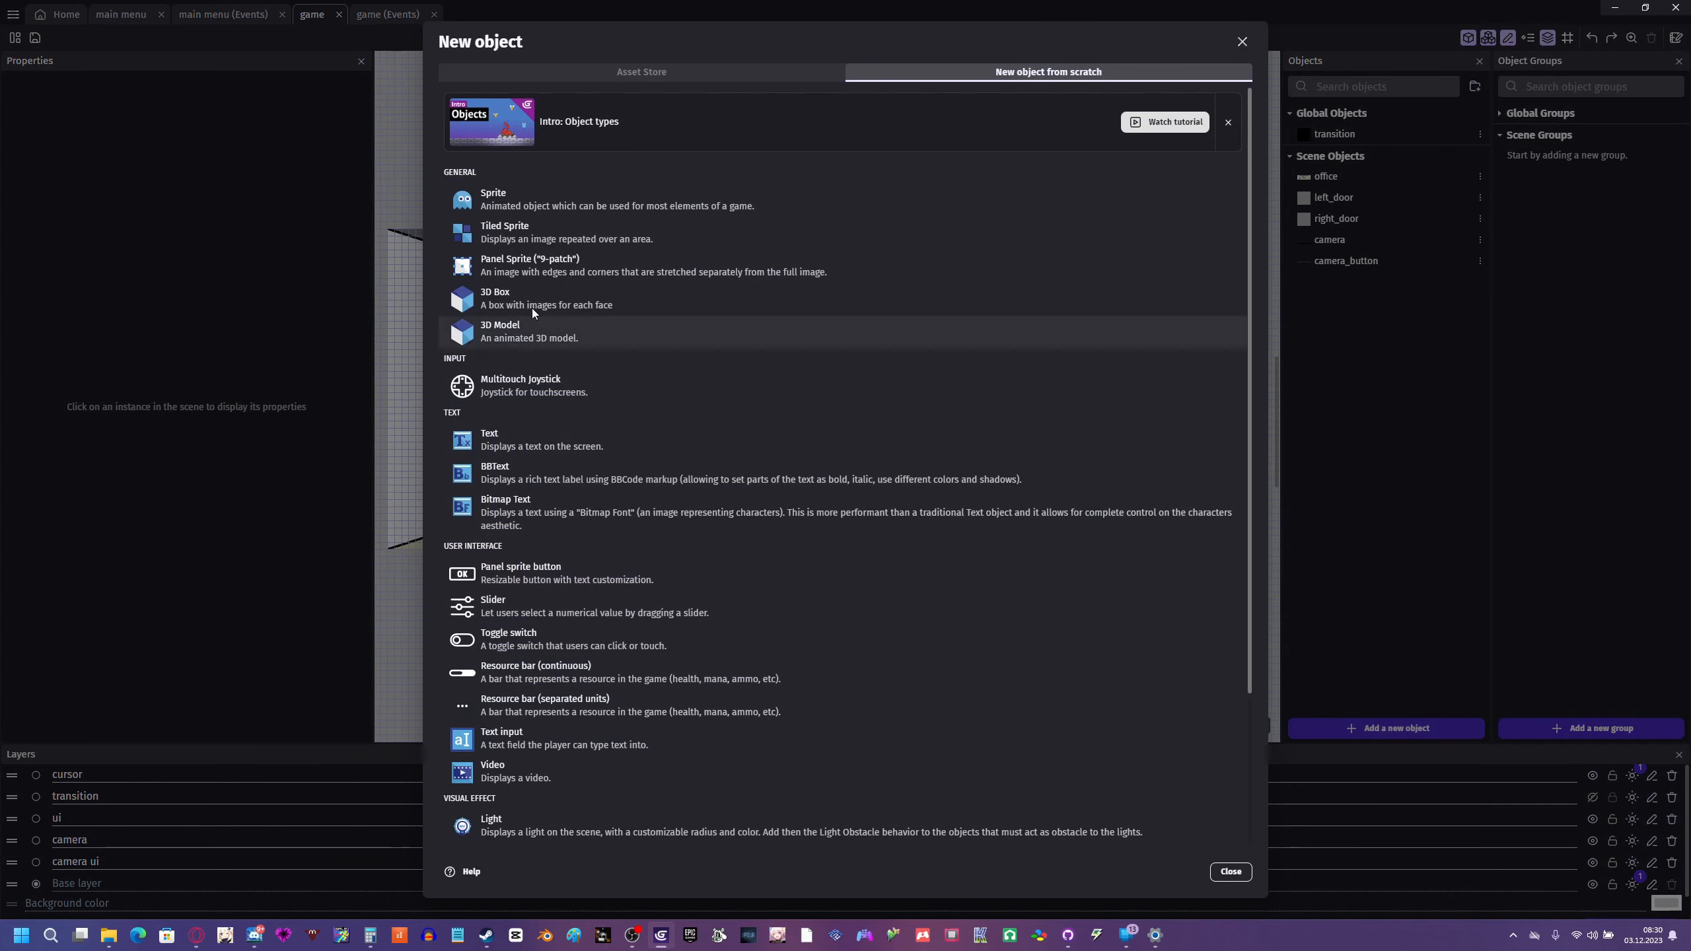
click(504, 198)
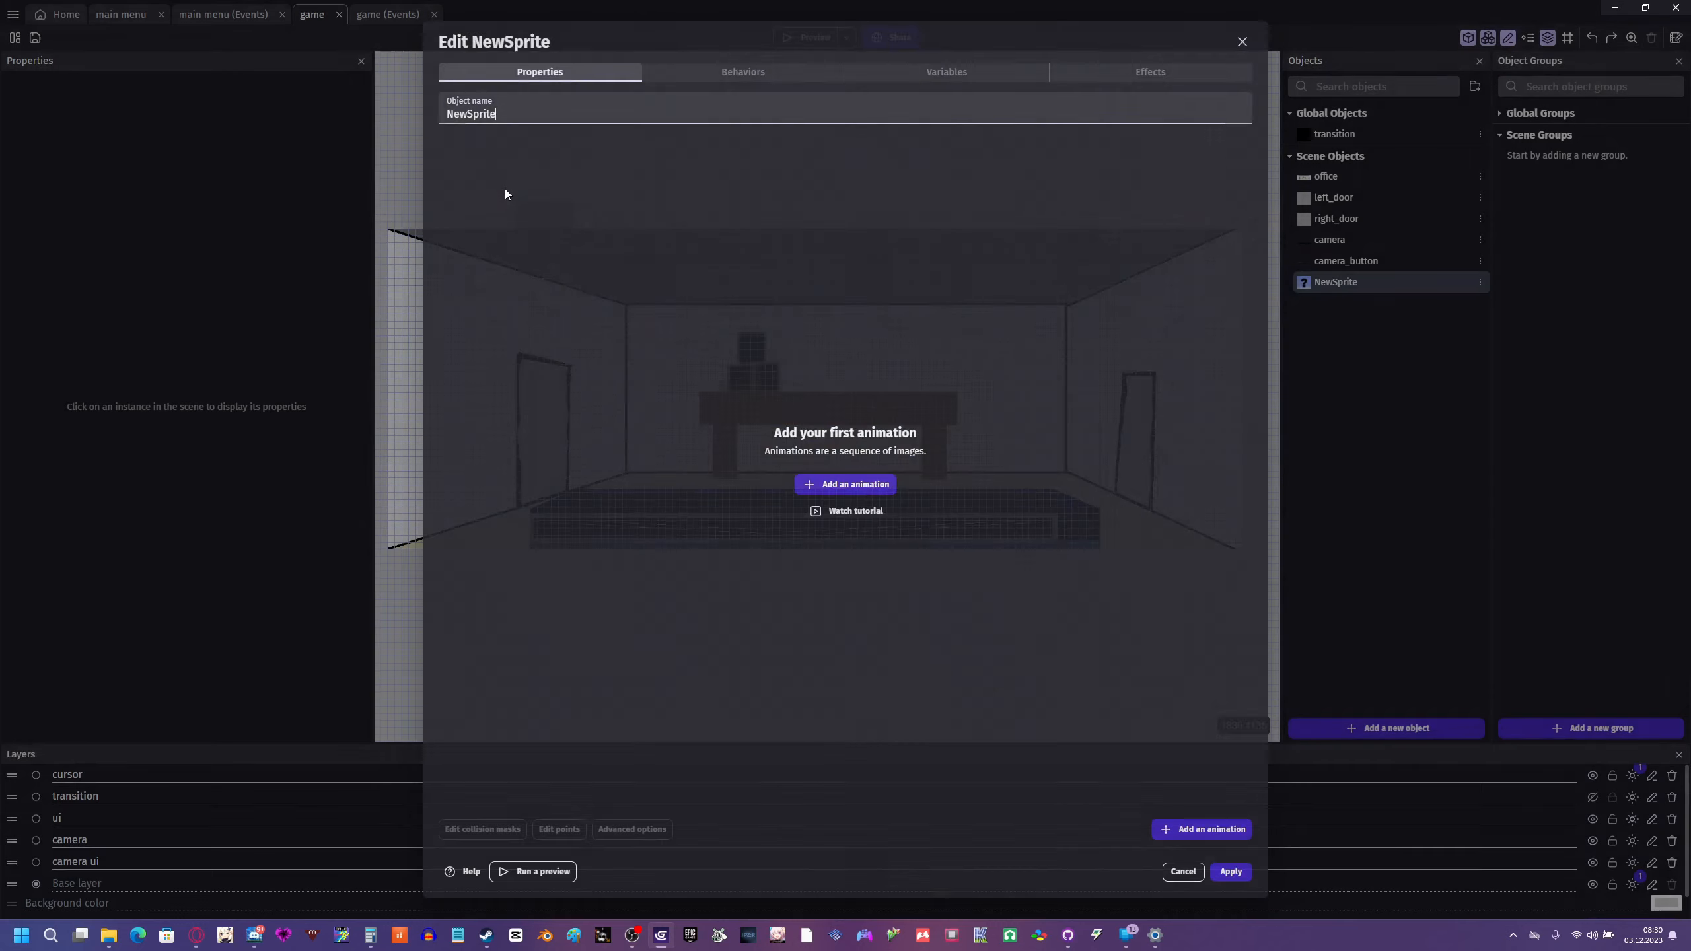
drag(602, 114, 441, 146)
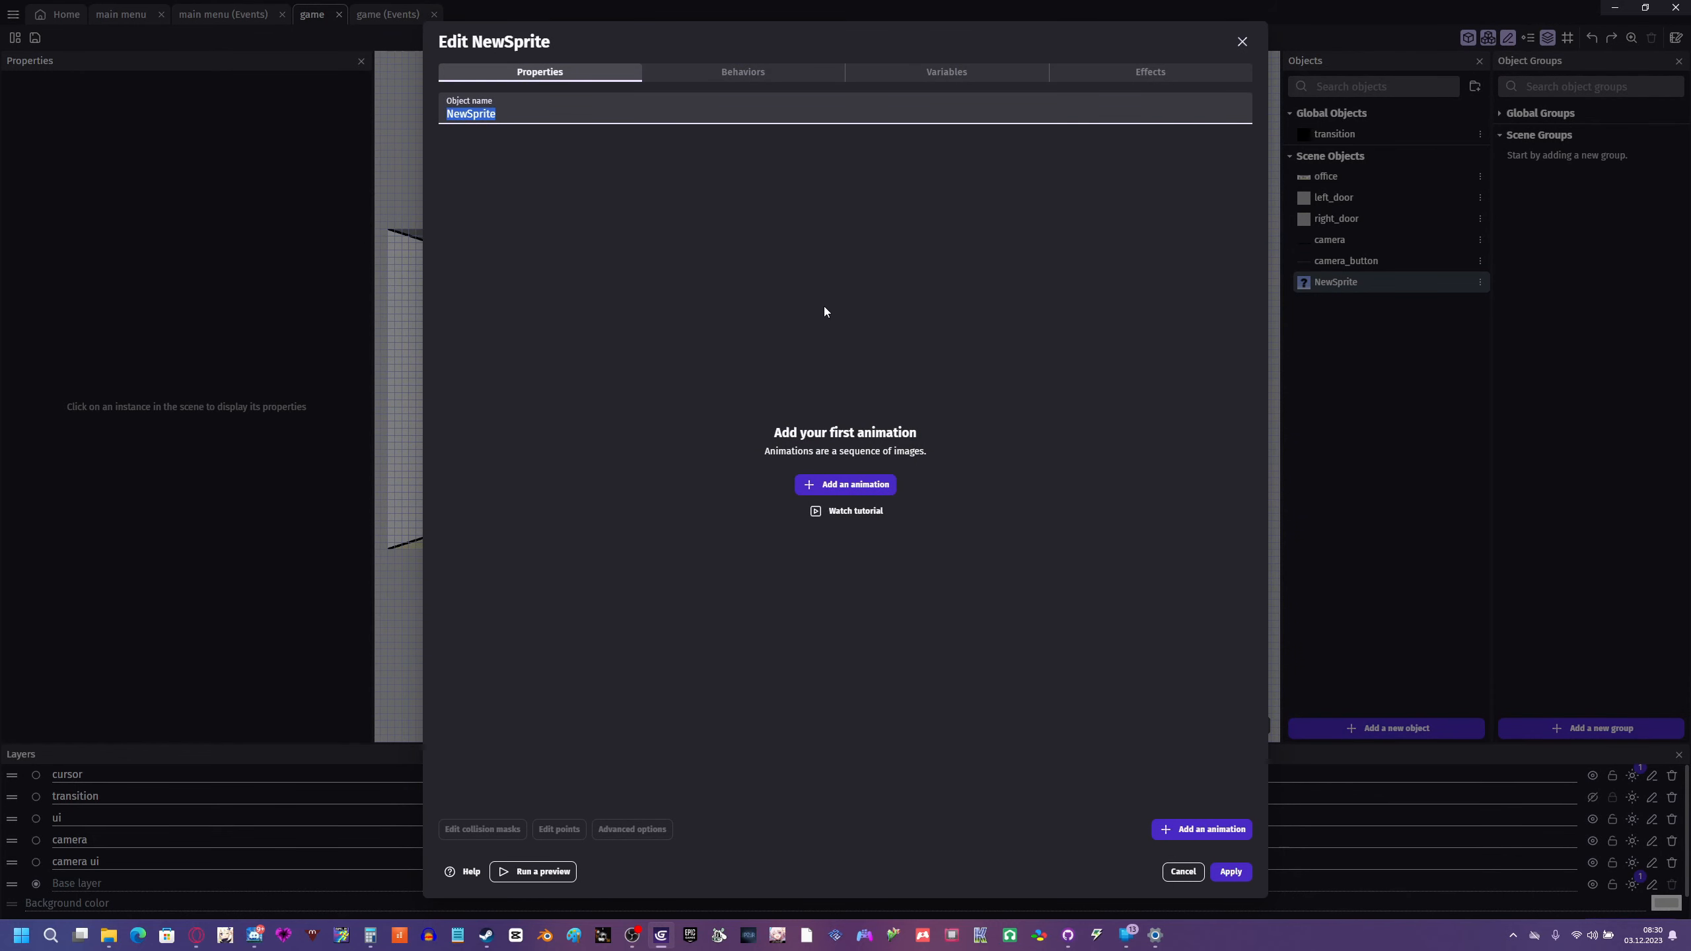
text(m)
key(BackSpace)
text(camera_Screen)
key(BackSpace)
key(BackSpace)
key(BackSpace)
key(BackSpace)
key(BackSpace)
key(BackSpace)
text(s)
click(825, 311)
- Add an animation to camera_screen, create its image in Piskel, and resize the canvas to 1280 x 720 px without maintaining the aspect ratio
click(848, 484)
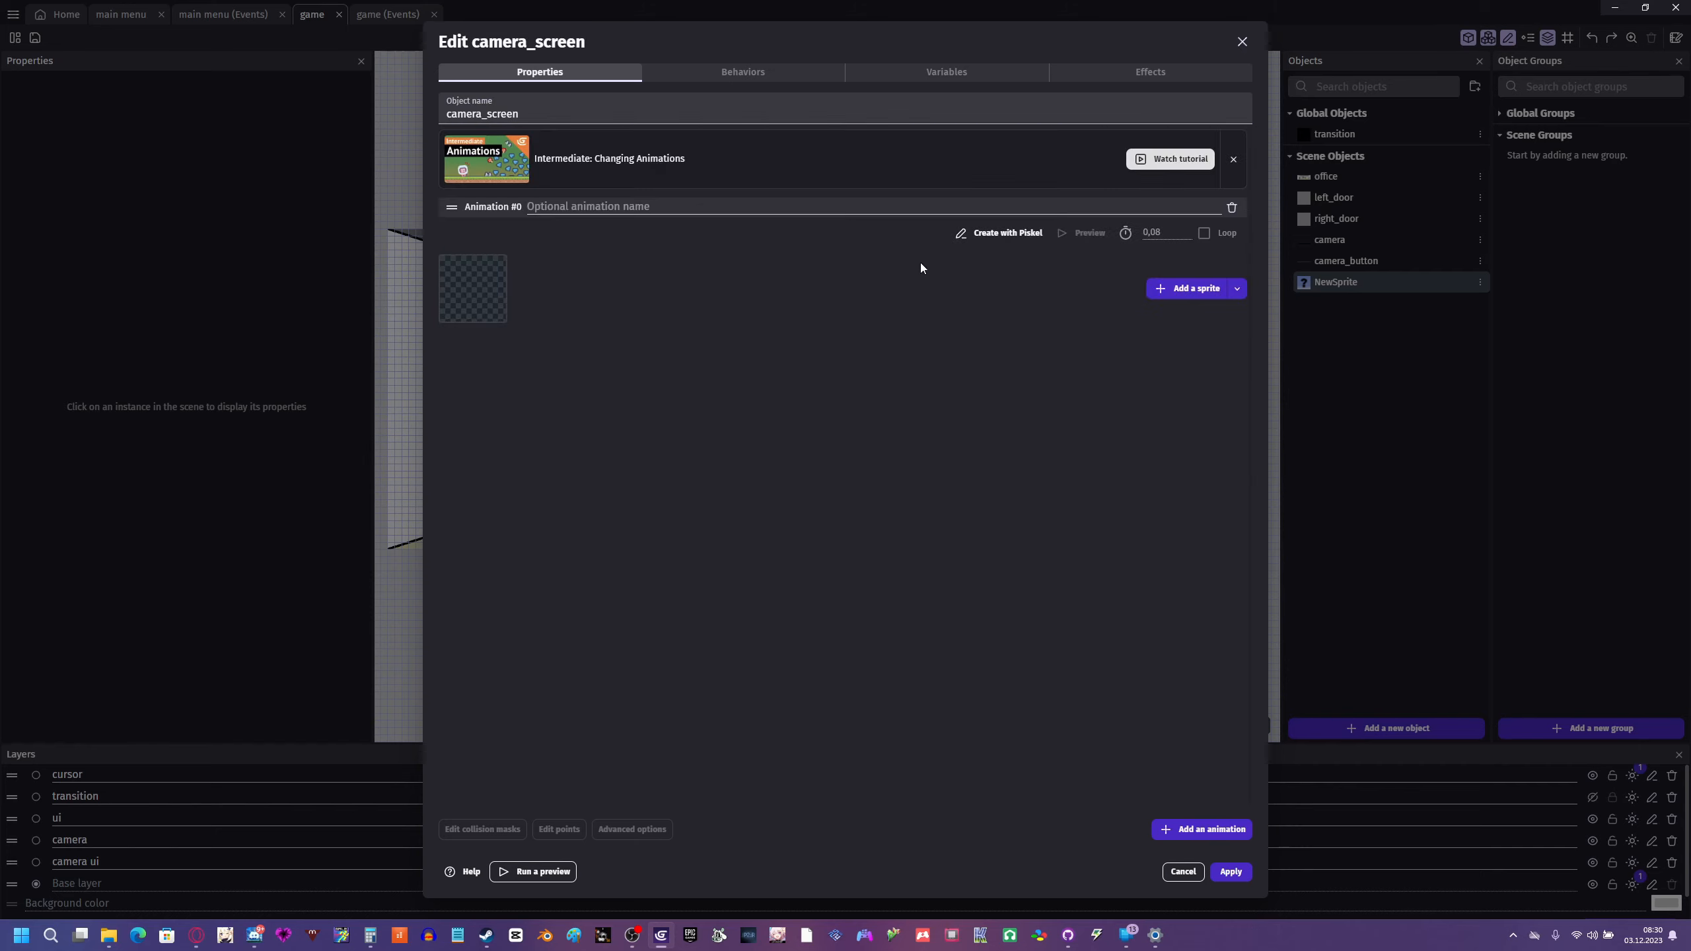
click(976, 235)
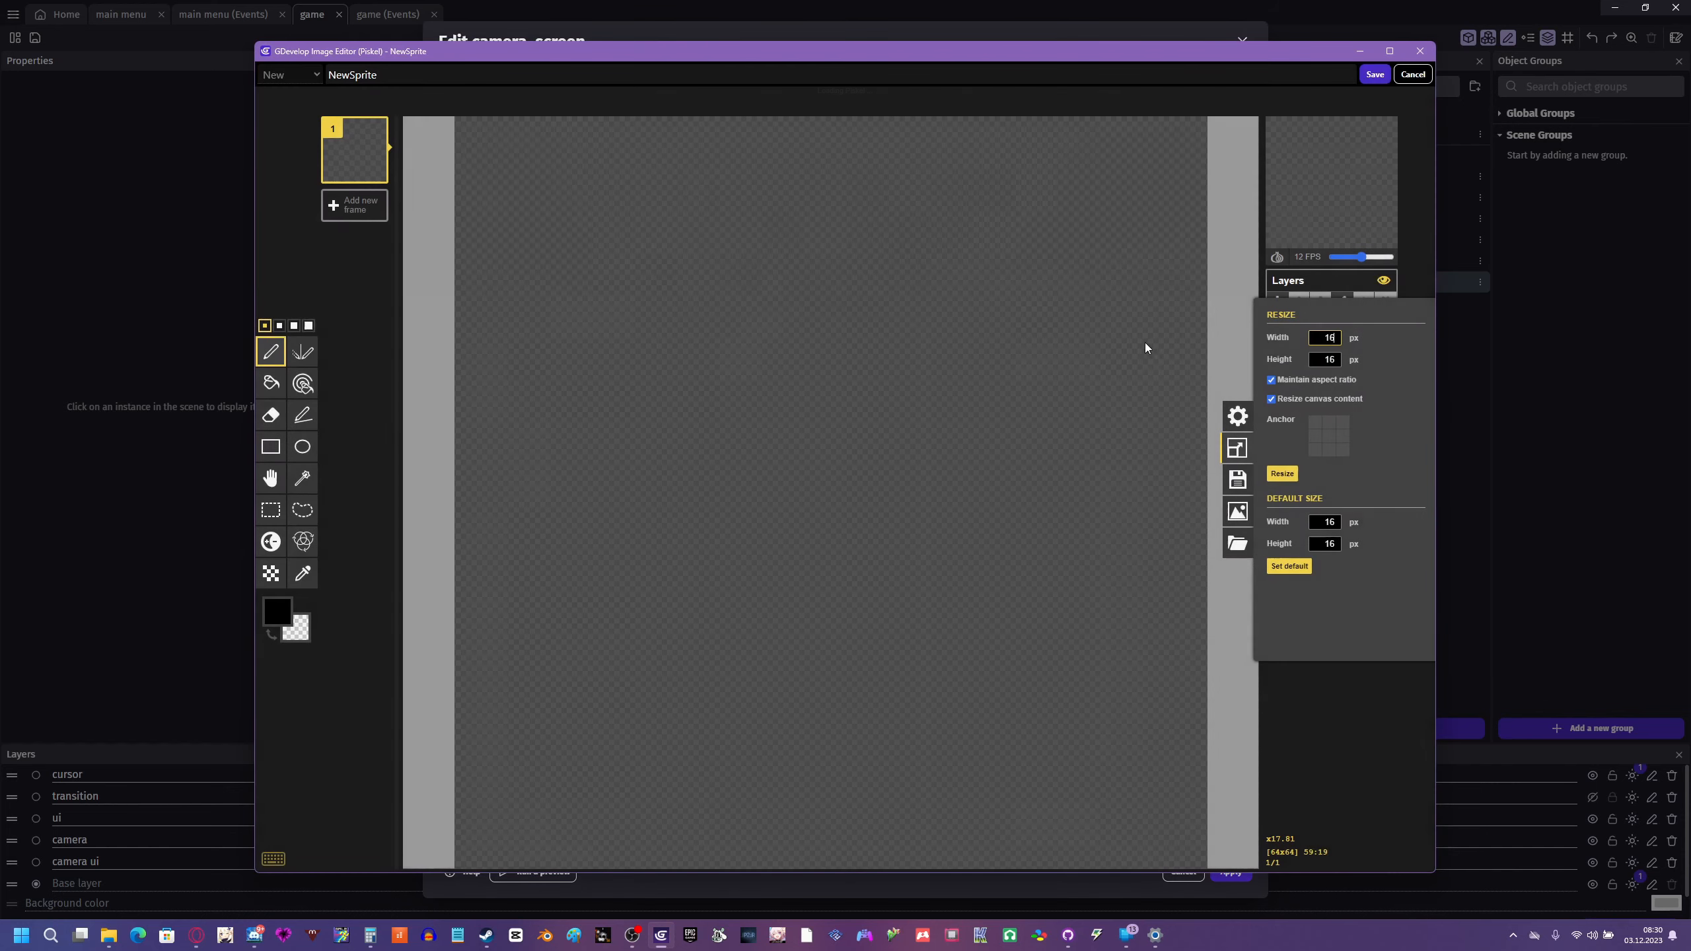
click(1285, 380)
double_click(1321, 363)
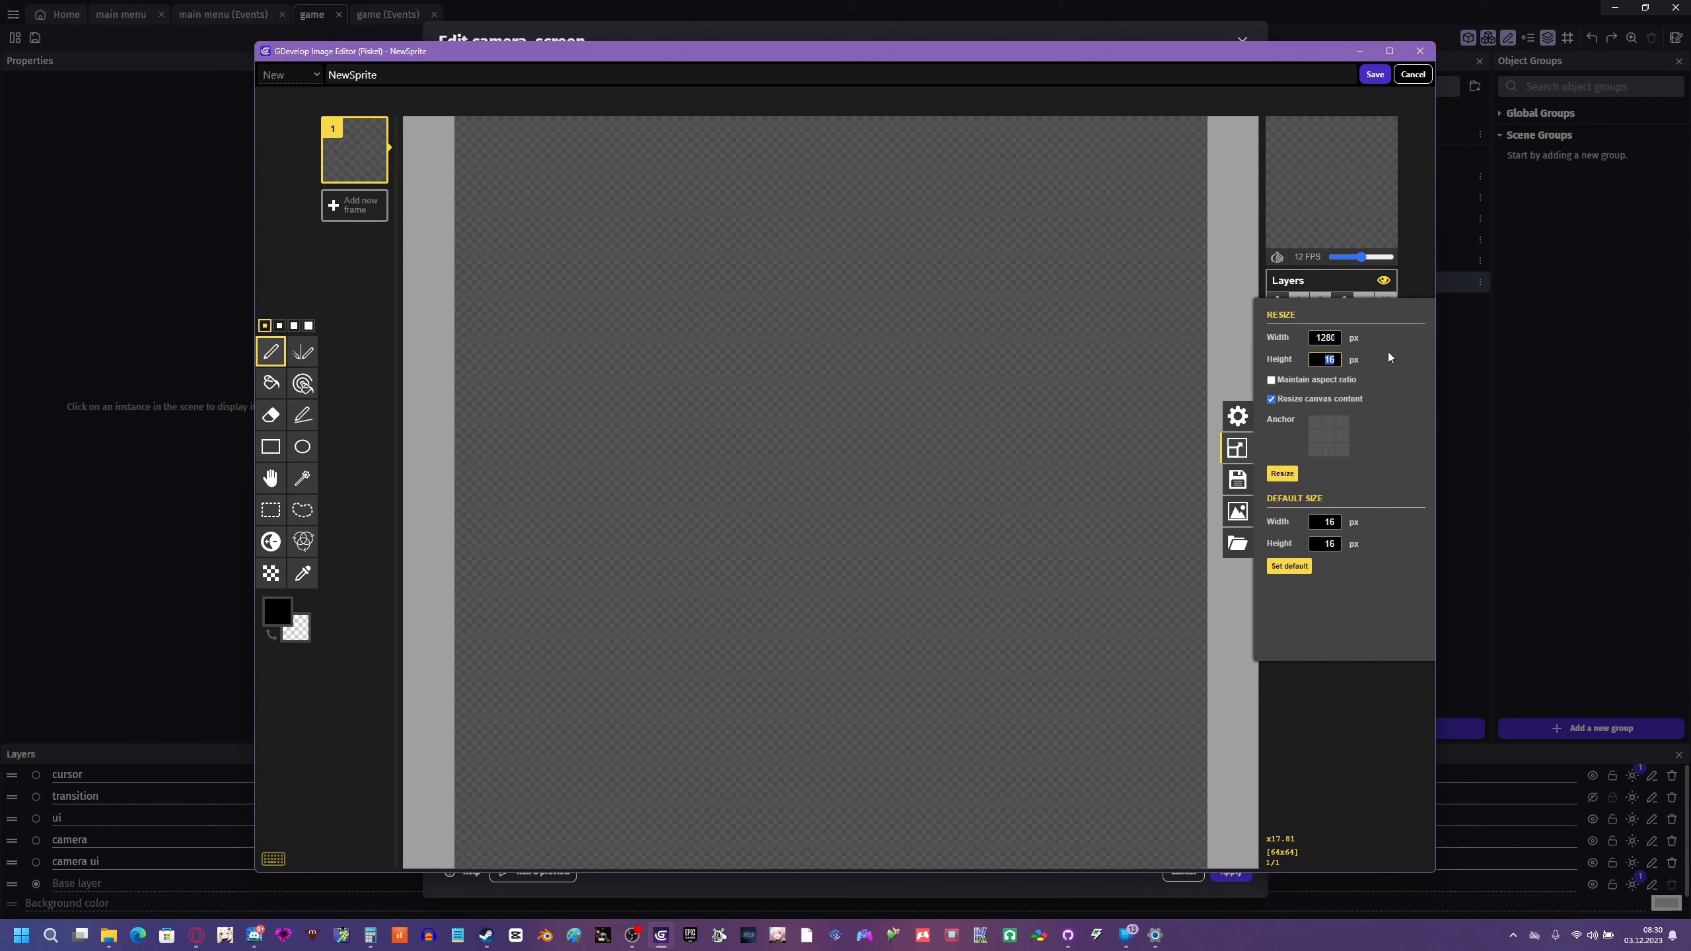
text(720)
click(1282, 475)
- Fill the whole canvas with white (#ffffff) using the paint bucket tool
click(270, 383)
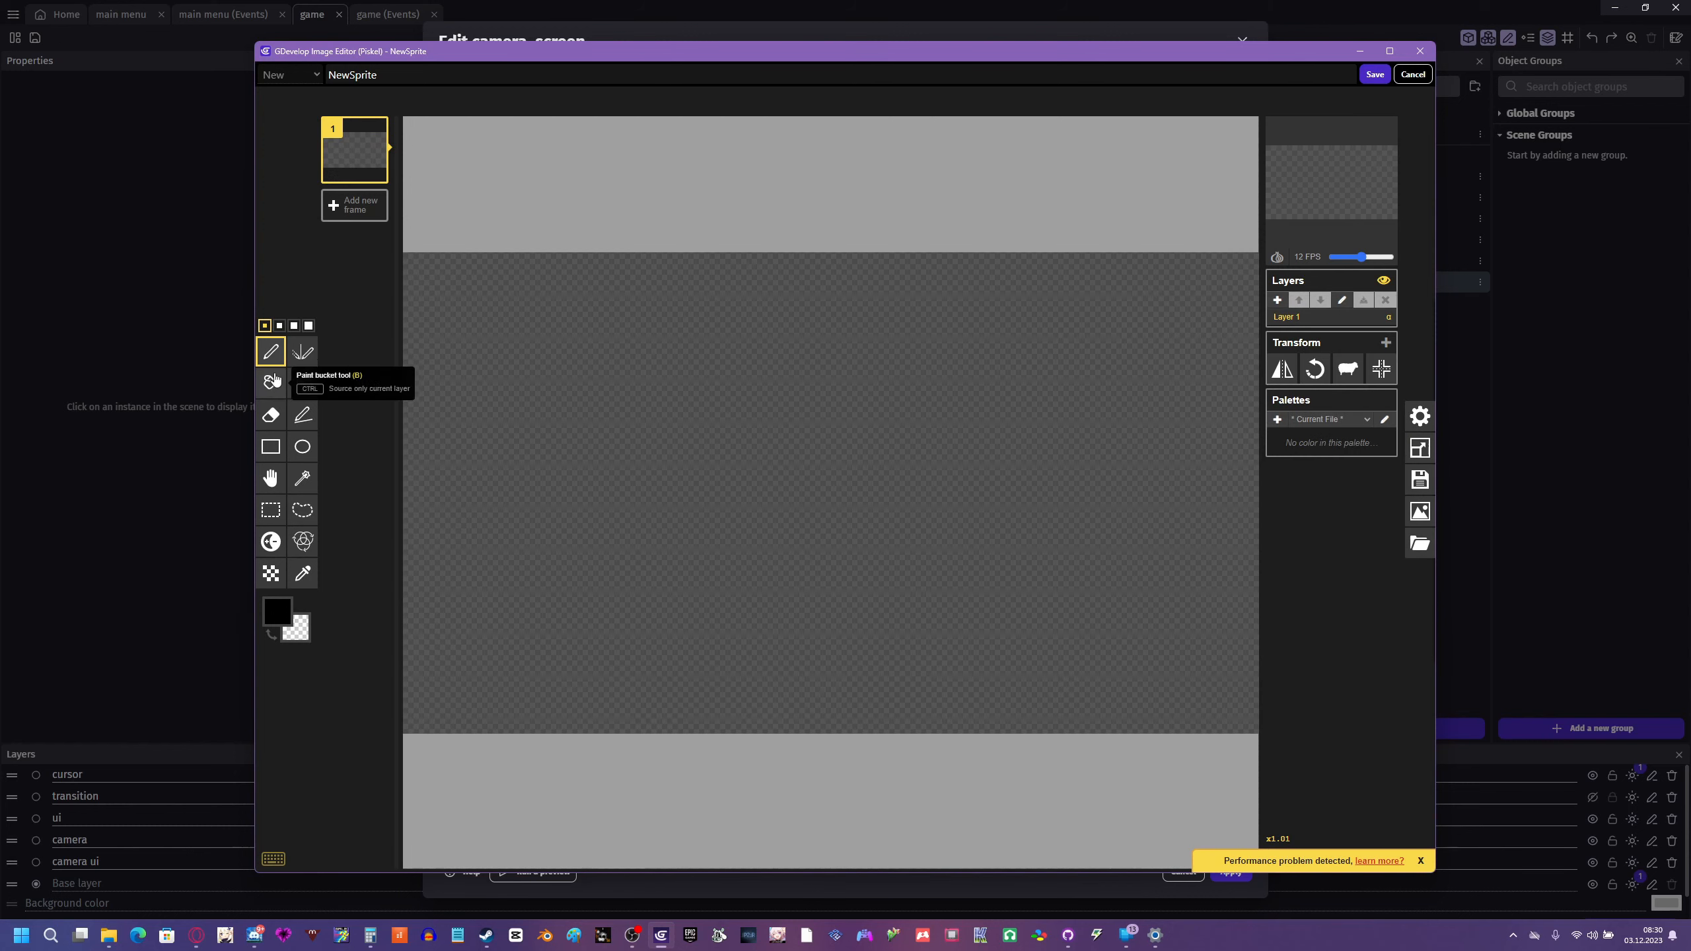
click(278, 627)
click(299, 637)
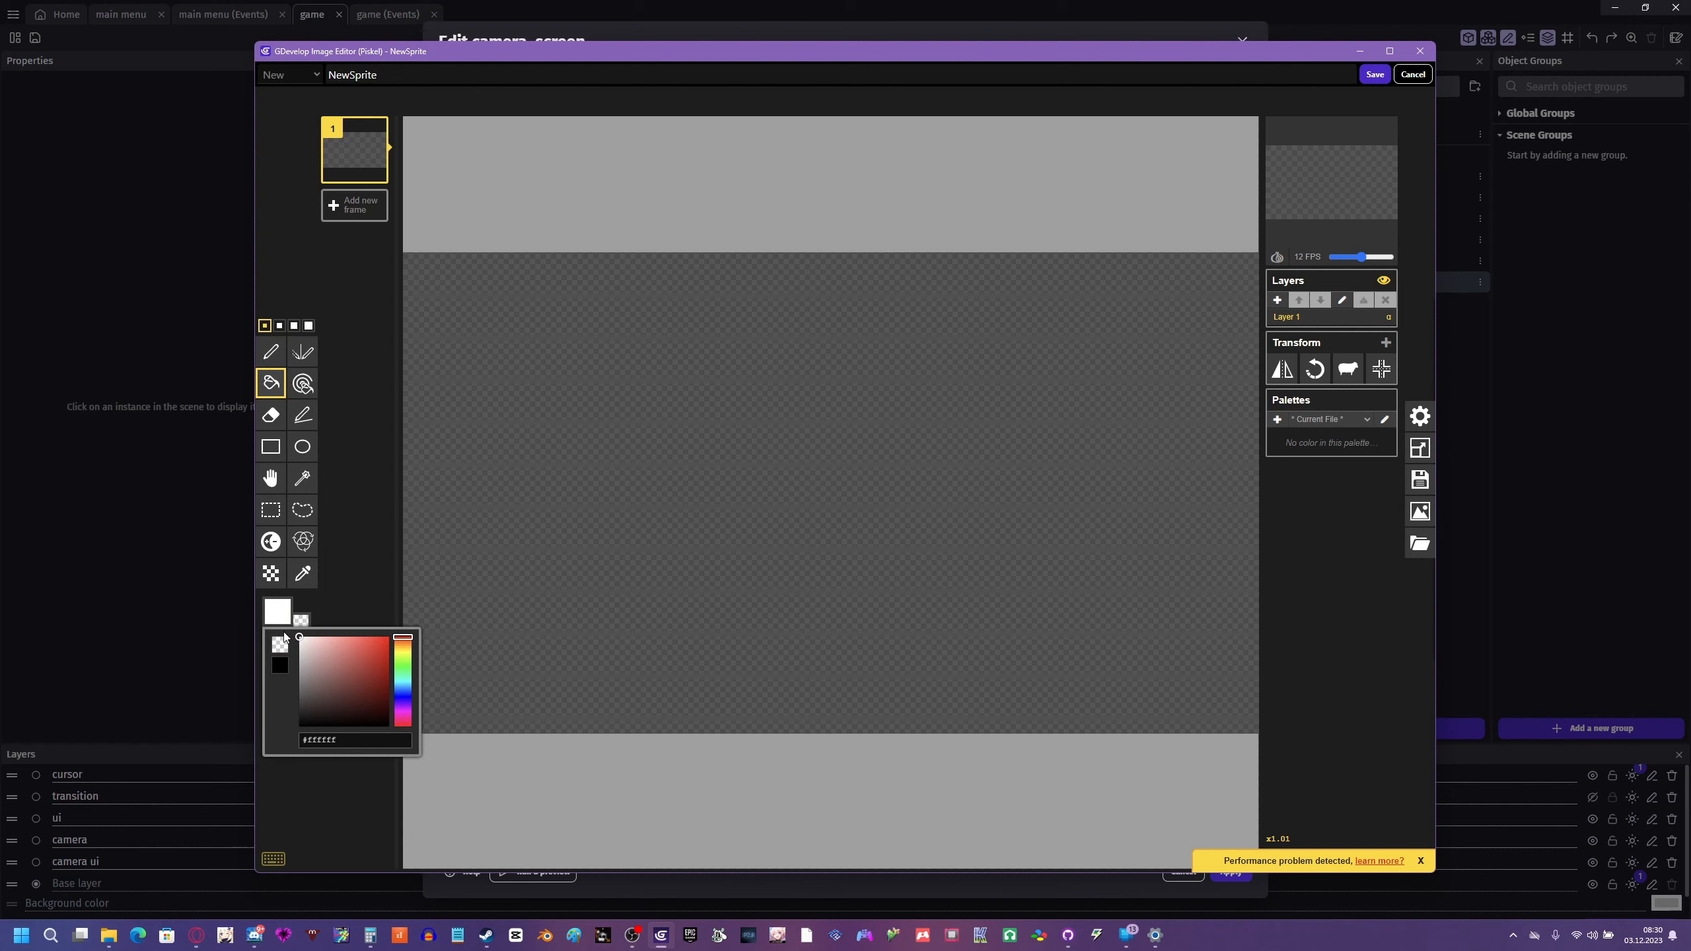
click(877, 439)
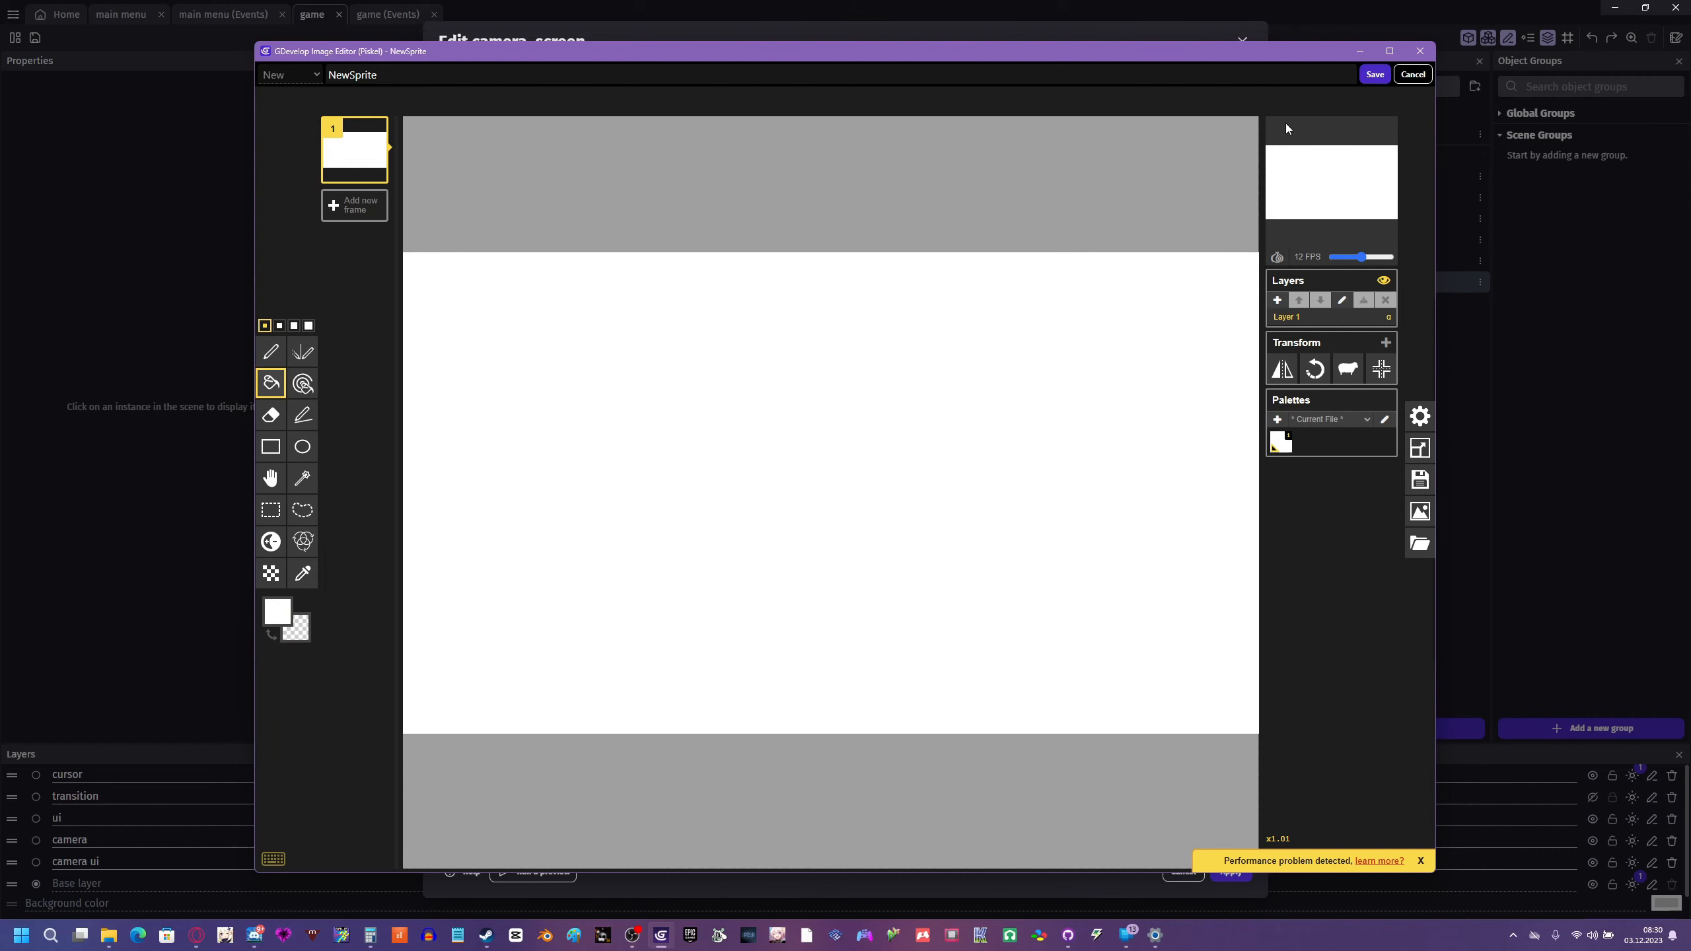
- Save the image to the camera_screen object and place an instance of it at X 0, Y 0 in the game scene
click(1375, 74)
click(1229, 871)
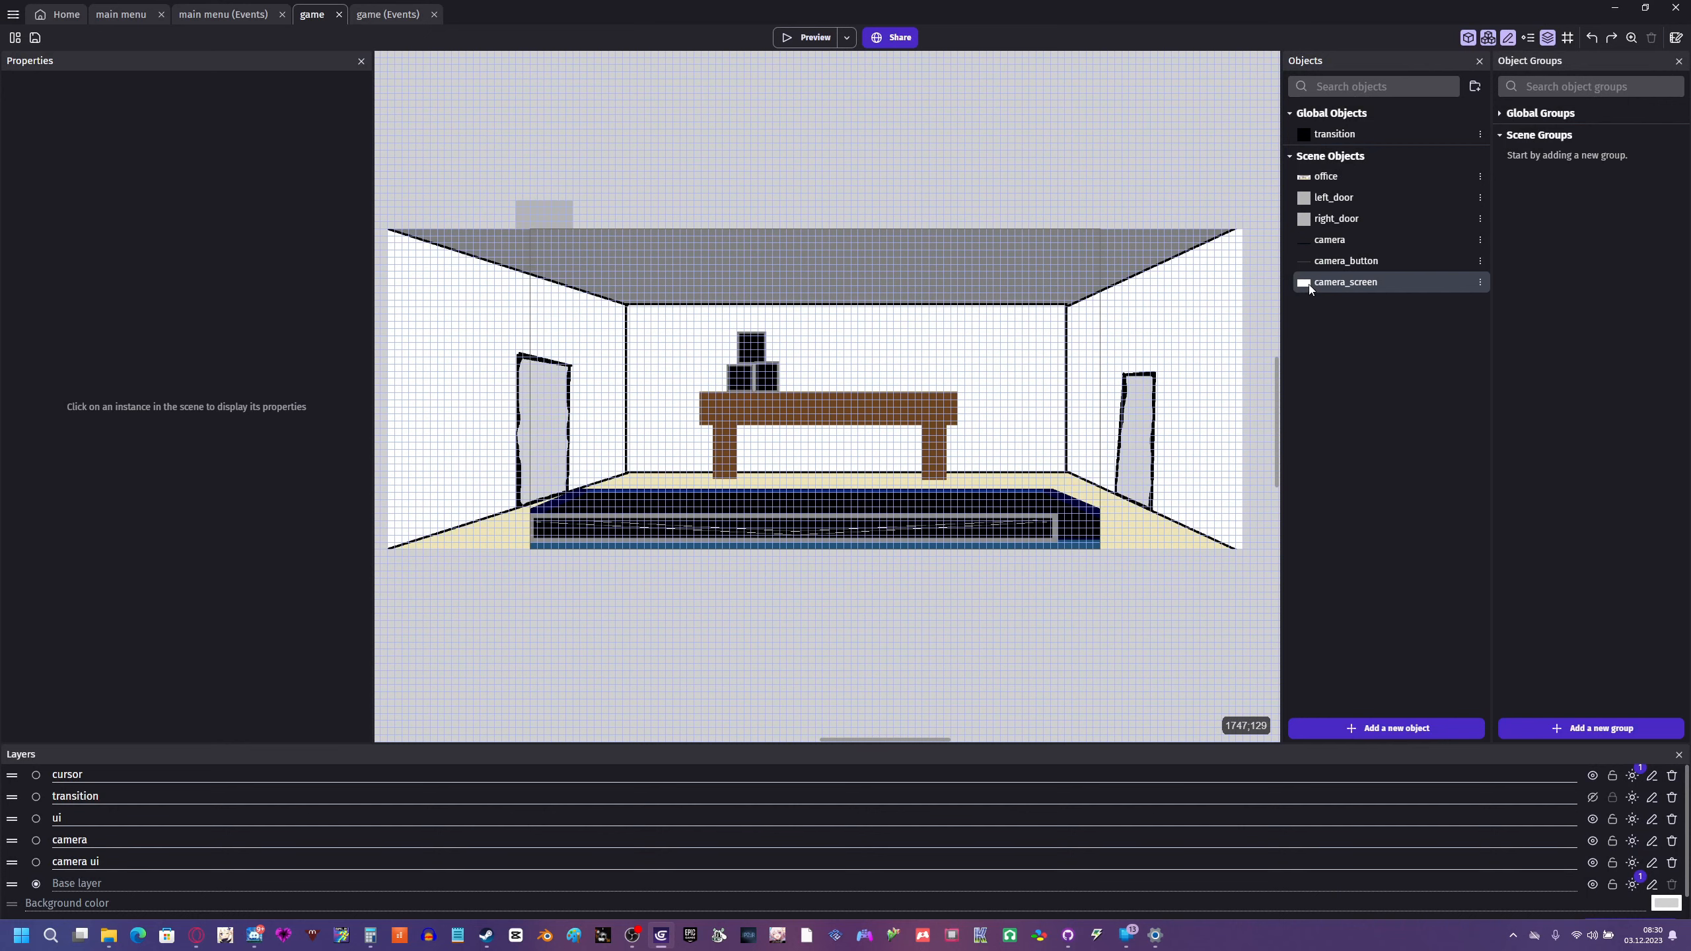
drag(1304, 283, 560, 243)
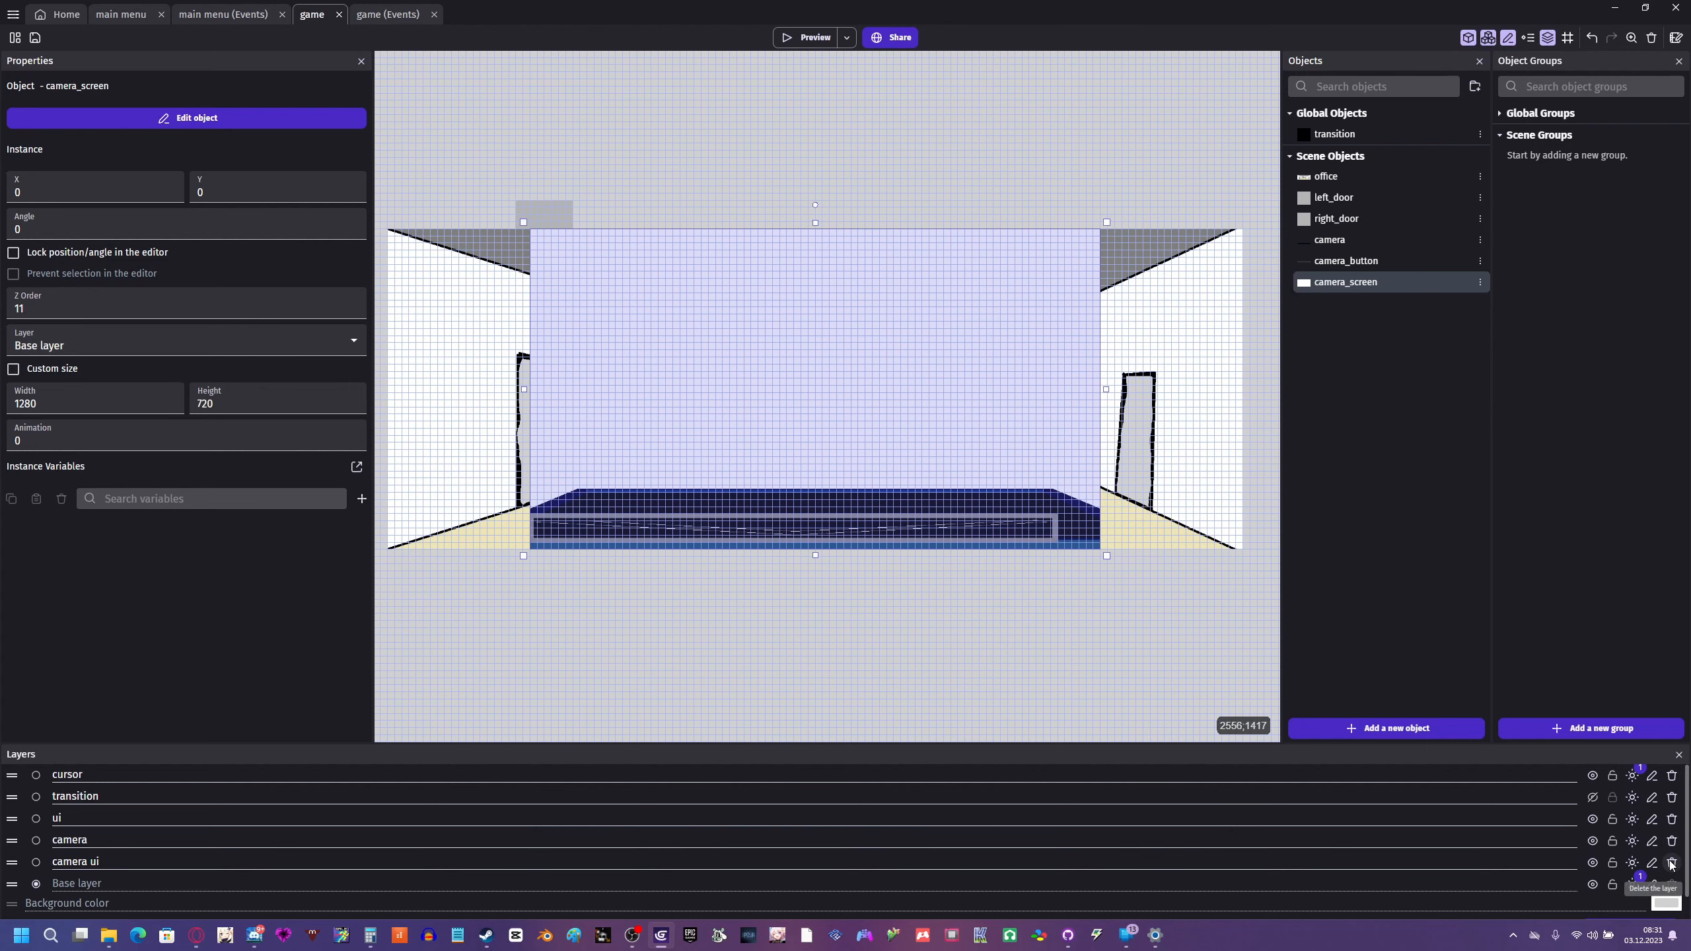
- Replace the camera ui layer with a new one of the same name directly above the Base layer, moving the old layer's objects to the Base layer
click(1671, 863)
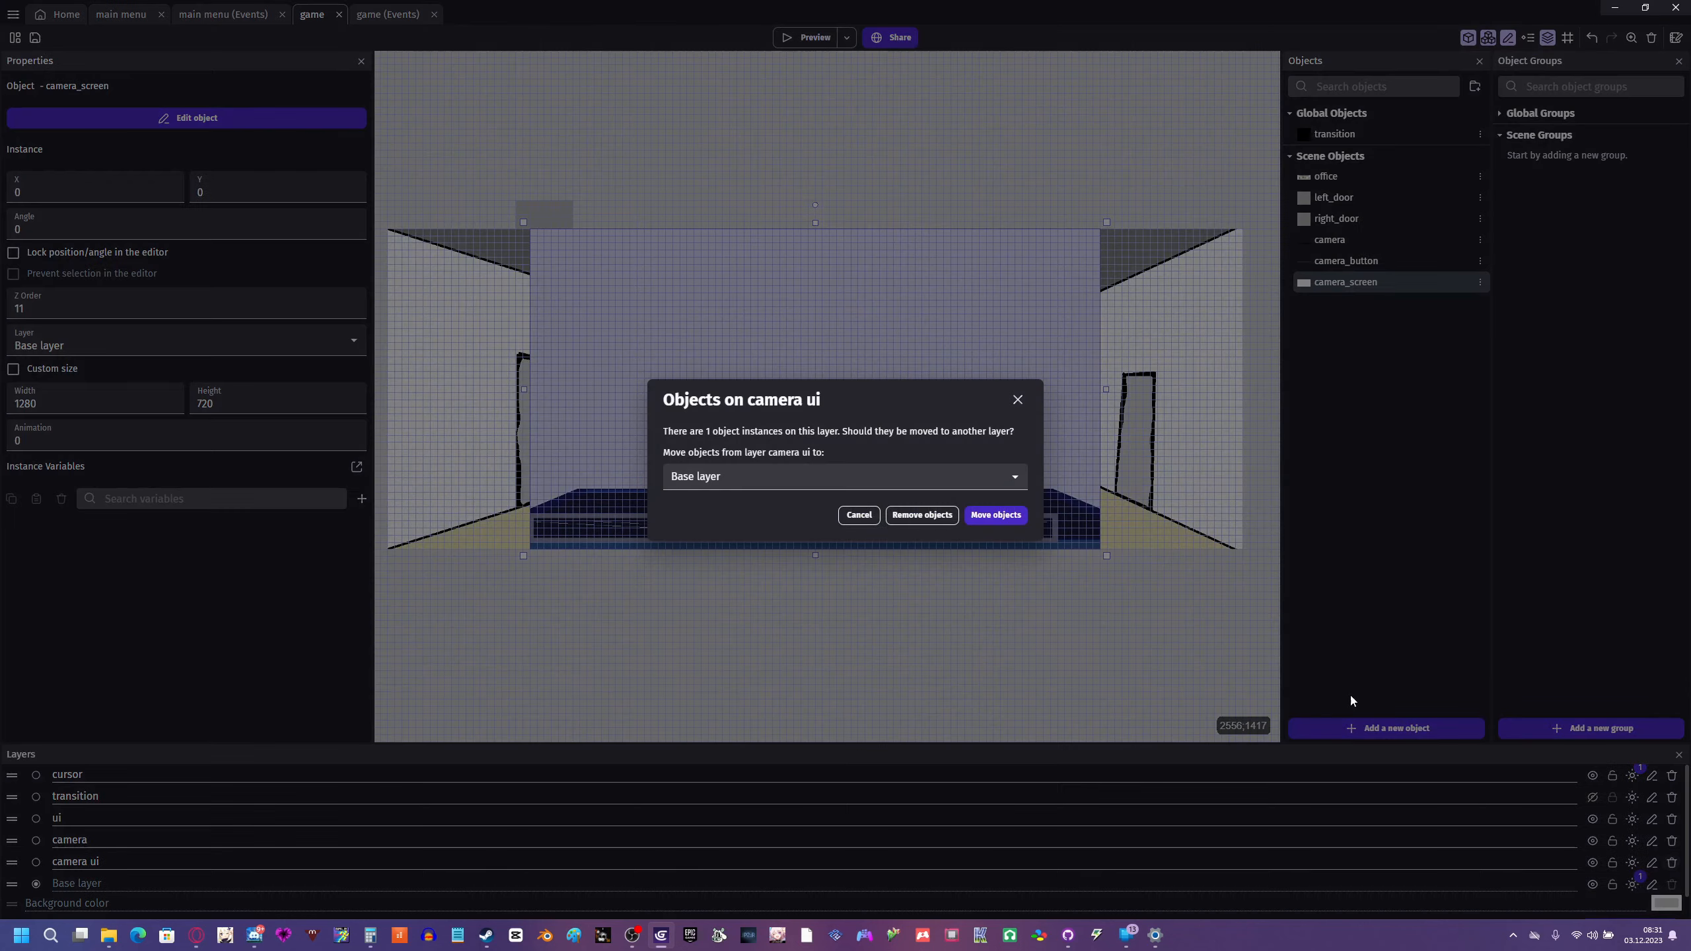
click(994, 515)
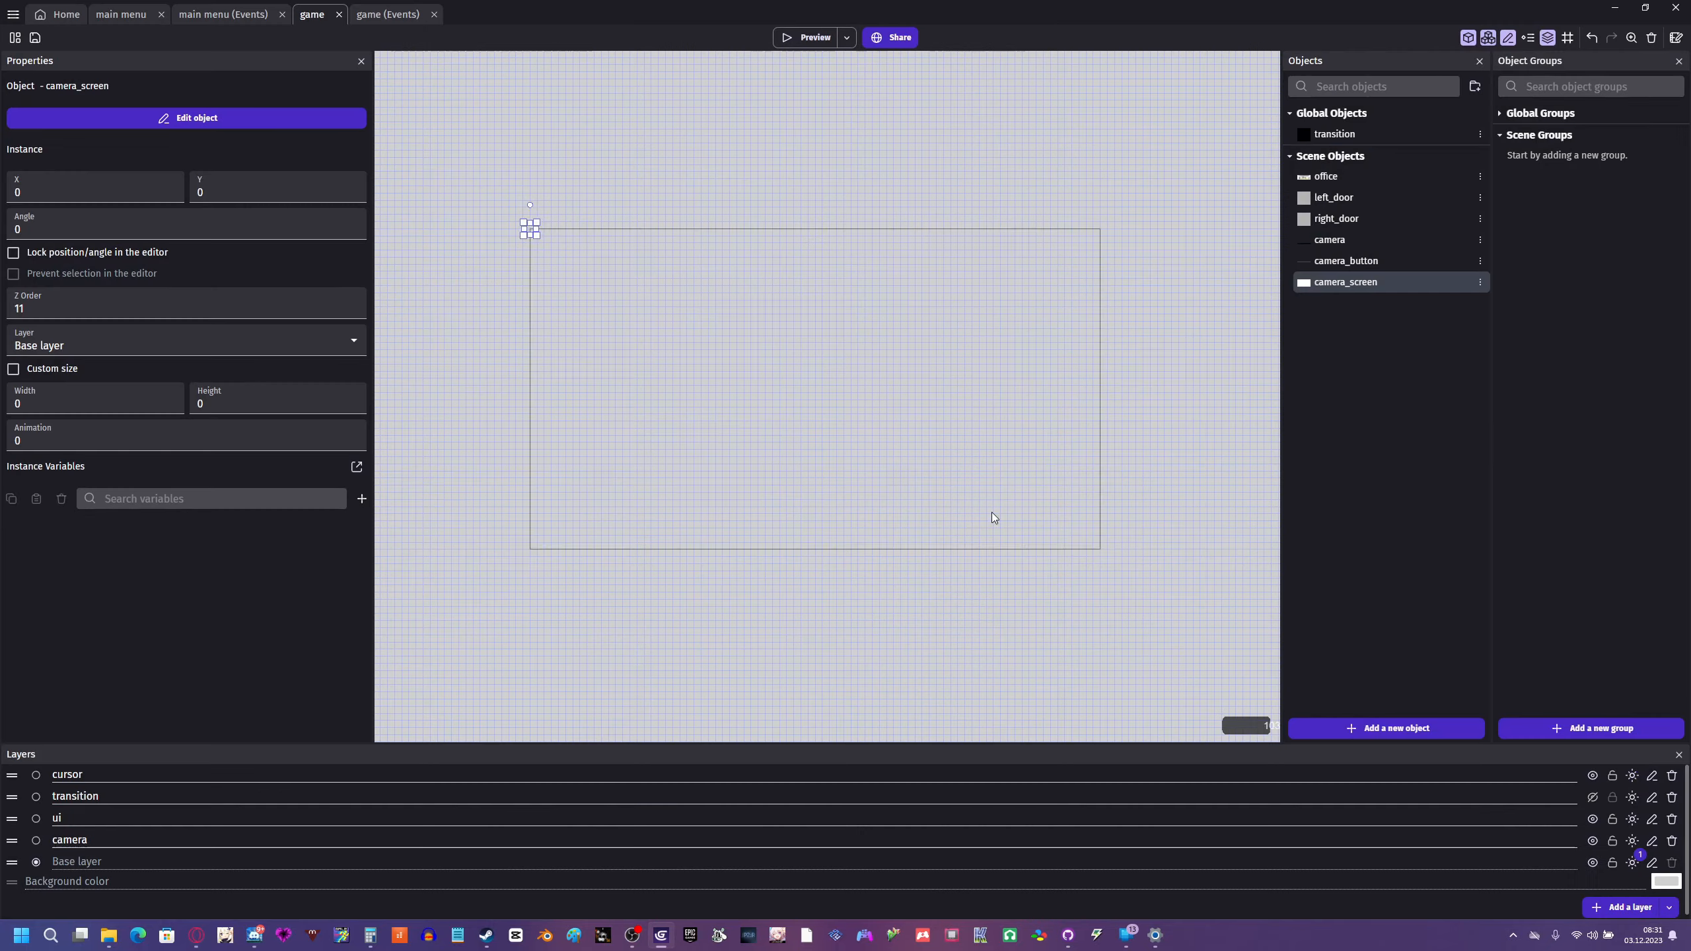
click(1596, 907)
text(camera ui)
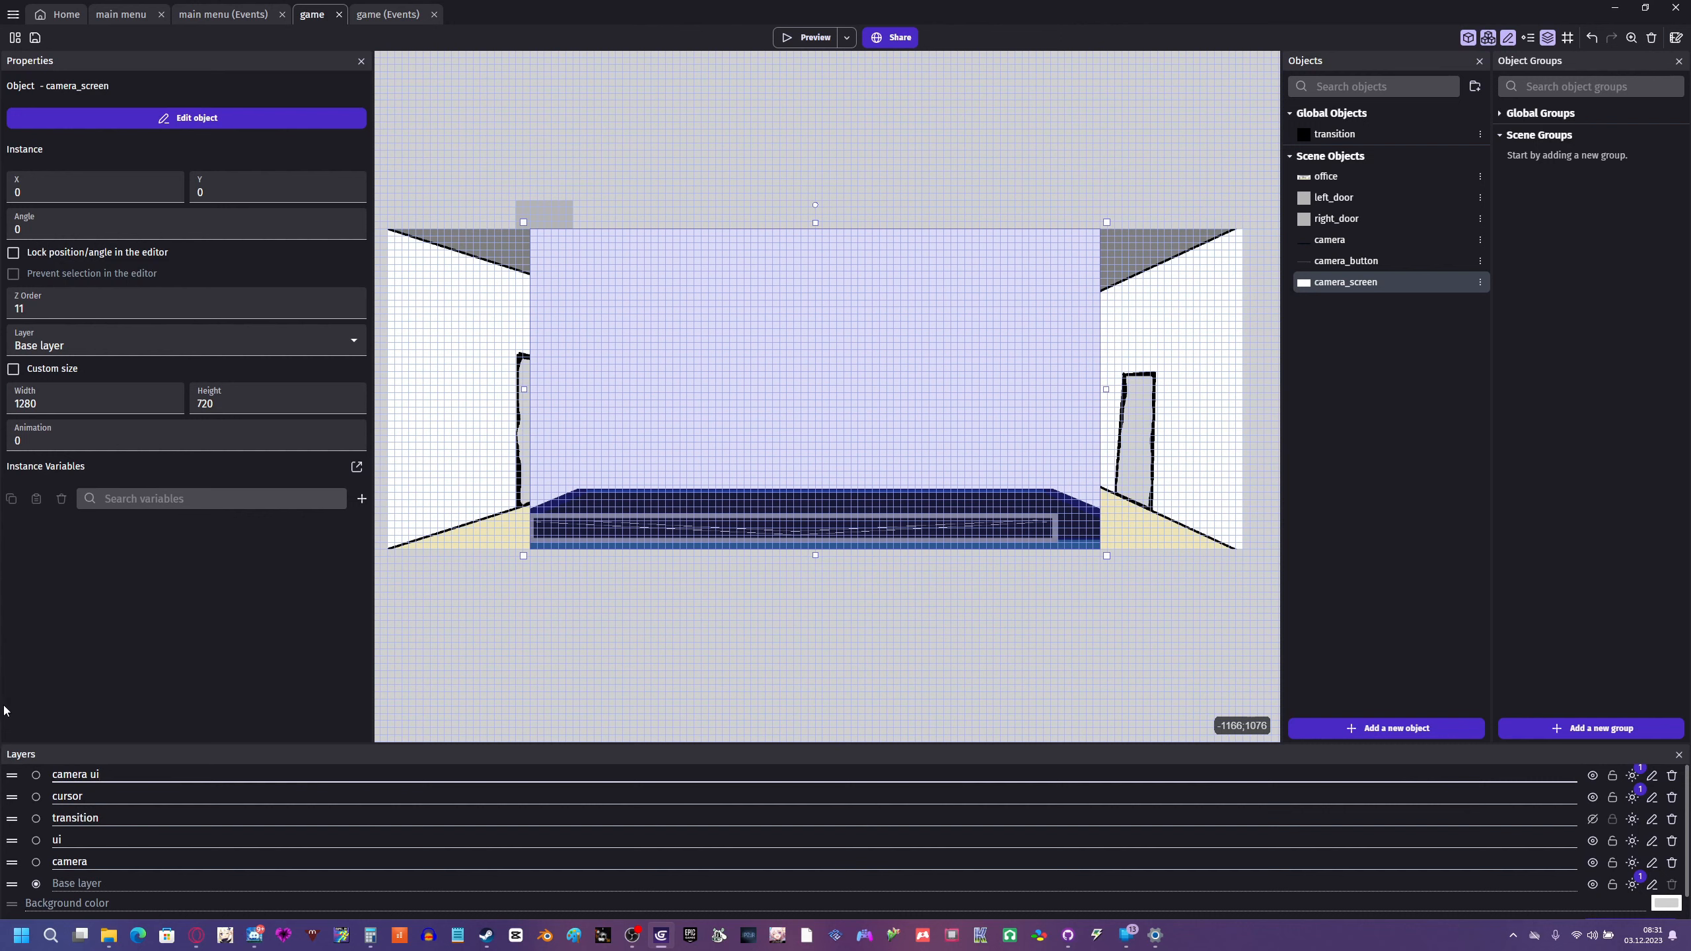
drag(10, 783, 11, 879)
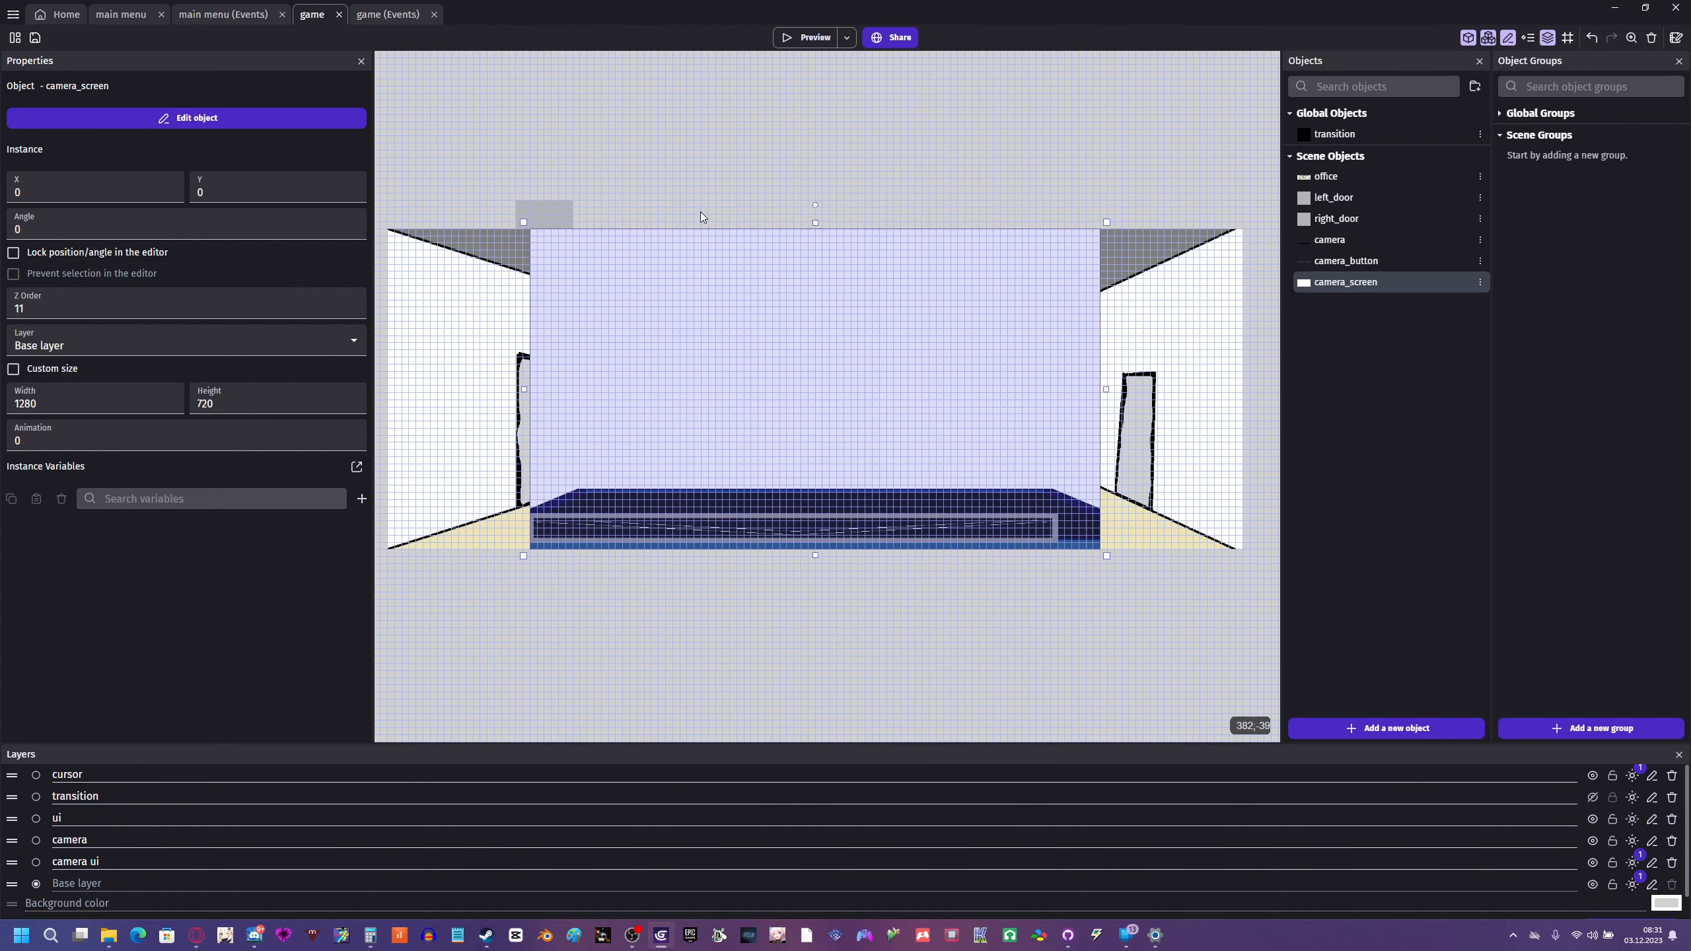
- Assign the camera_screen instance to the camera ui layer
click(177, 350)
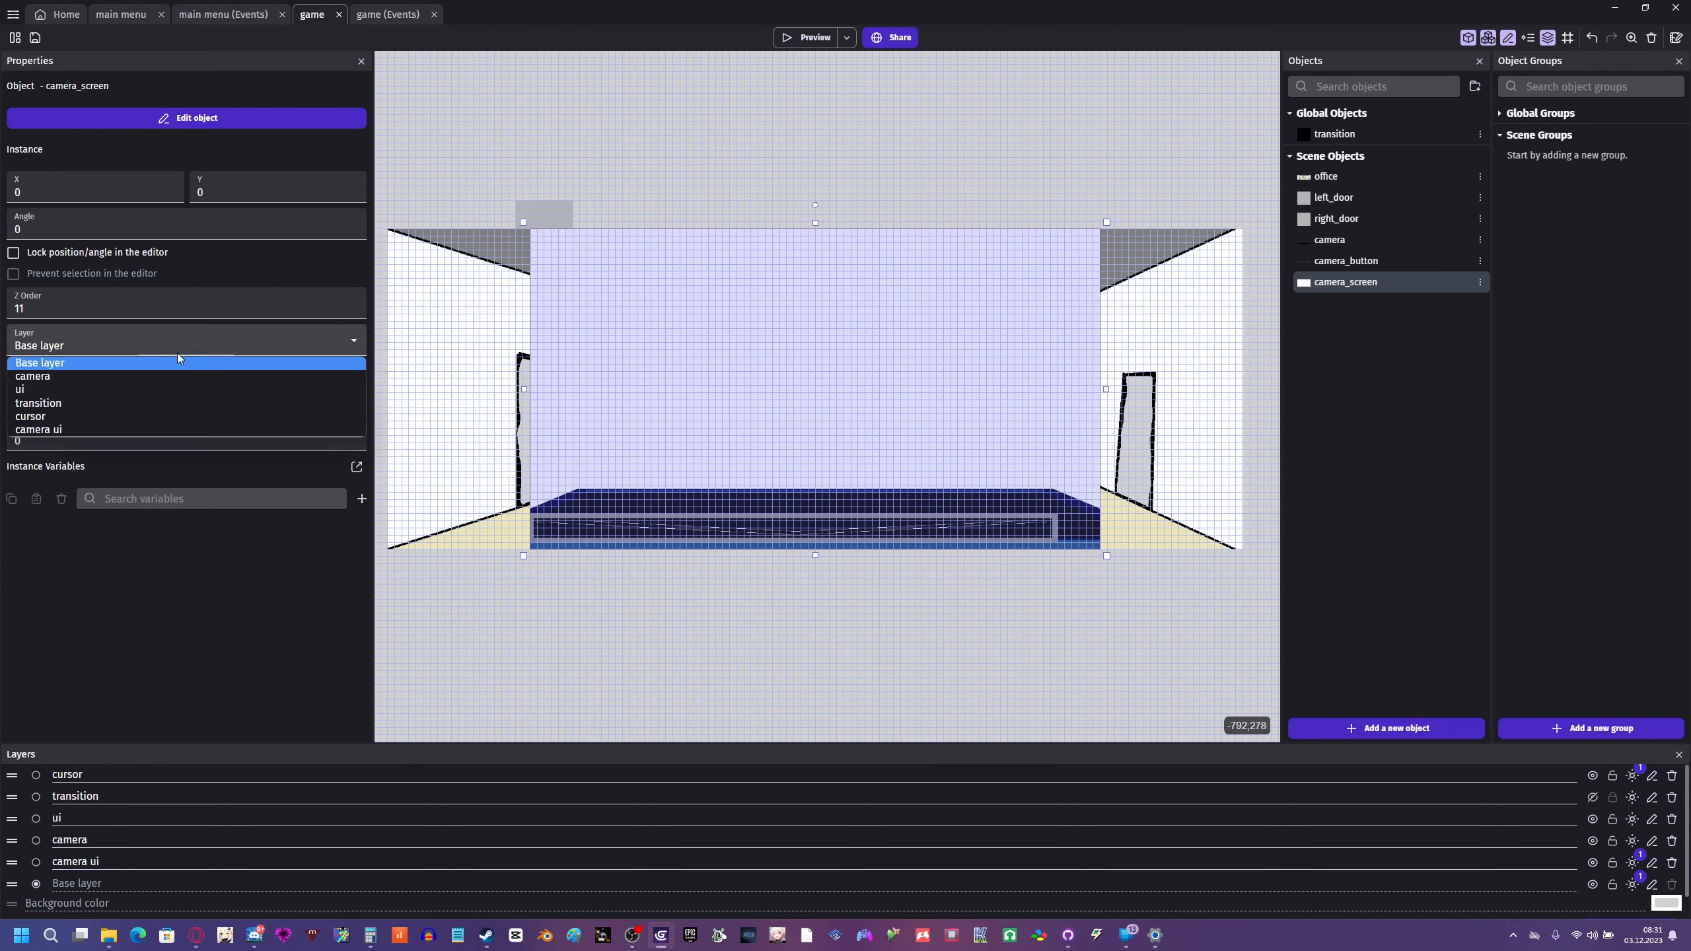
click(195, 429)
click(628, 644)
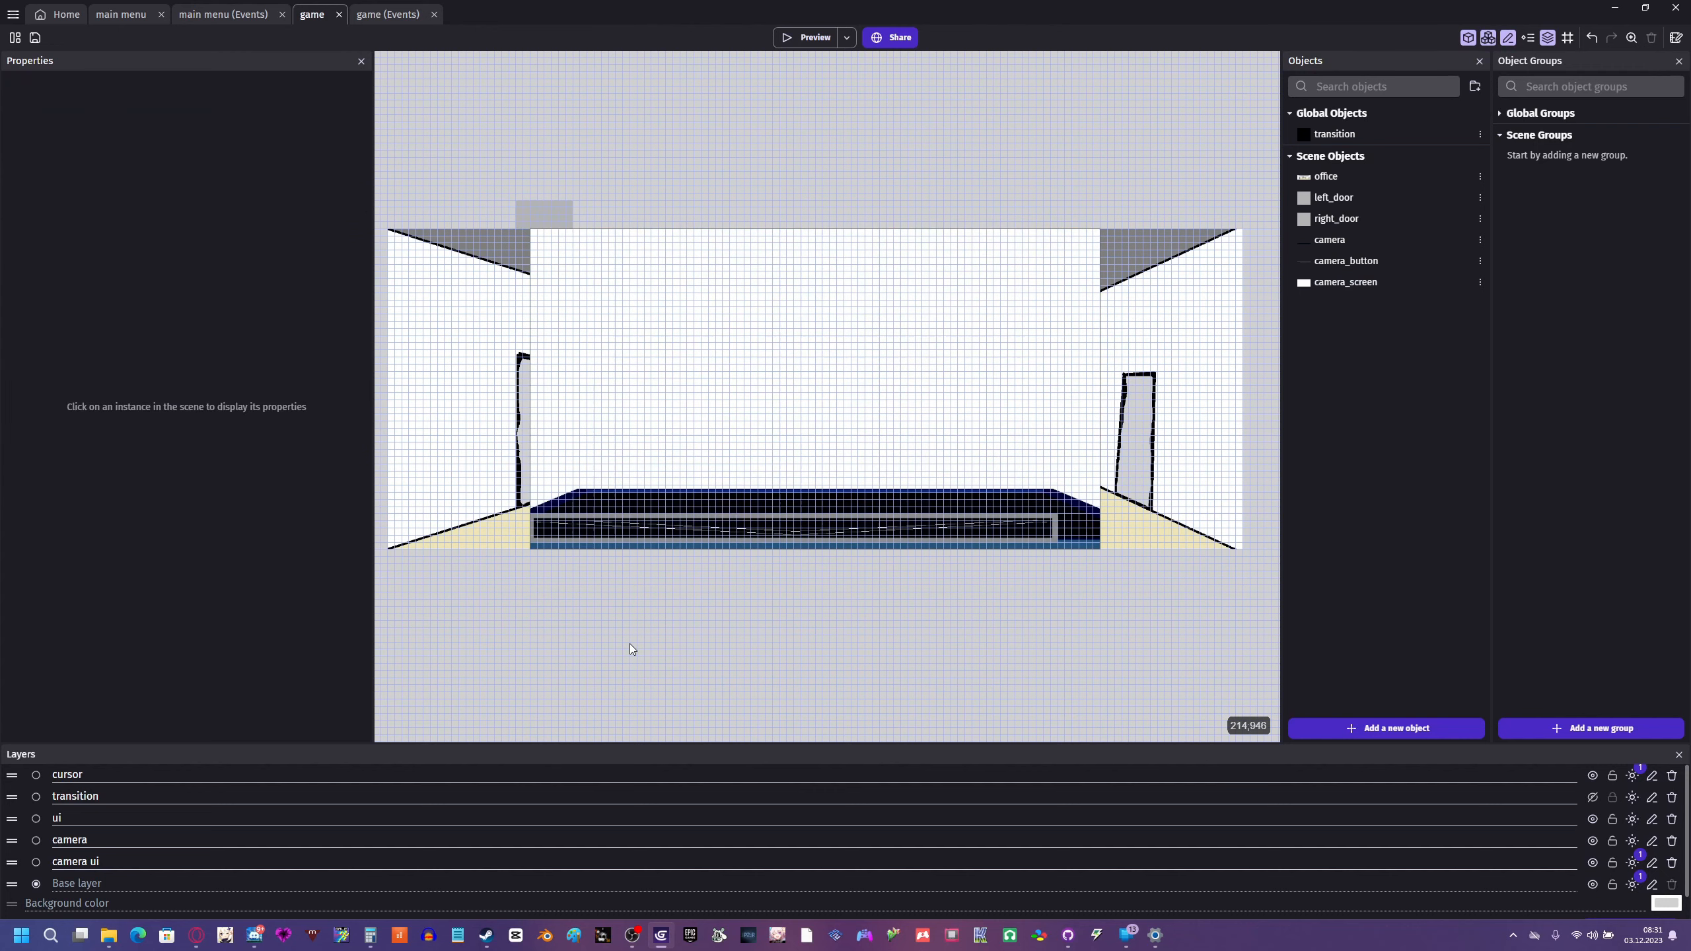
- Add a Hide a layer action for "camera ui" to the camera group's beginning-of-scene event
click(365, 15)
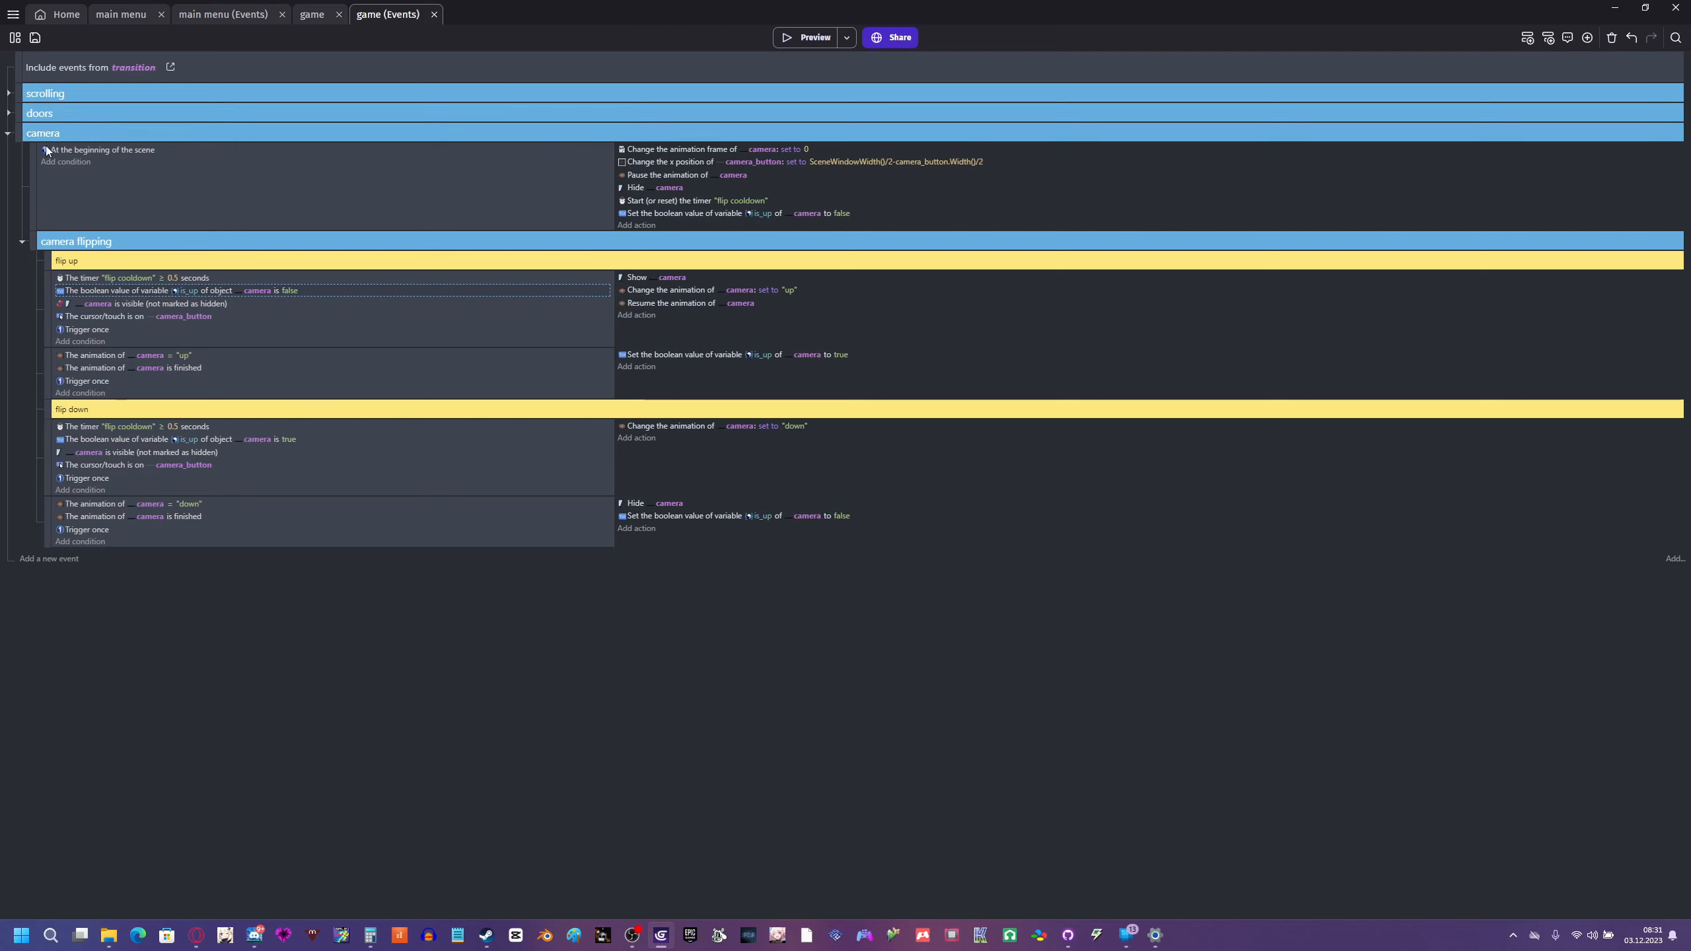
click(623, 227)
click(369, 99)
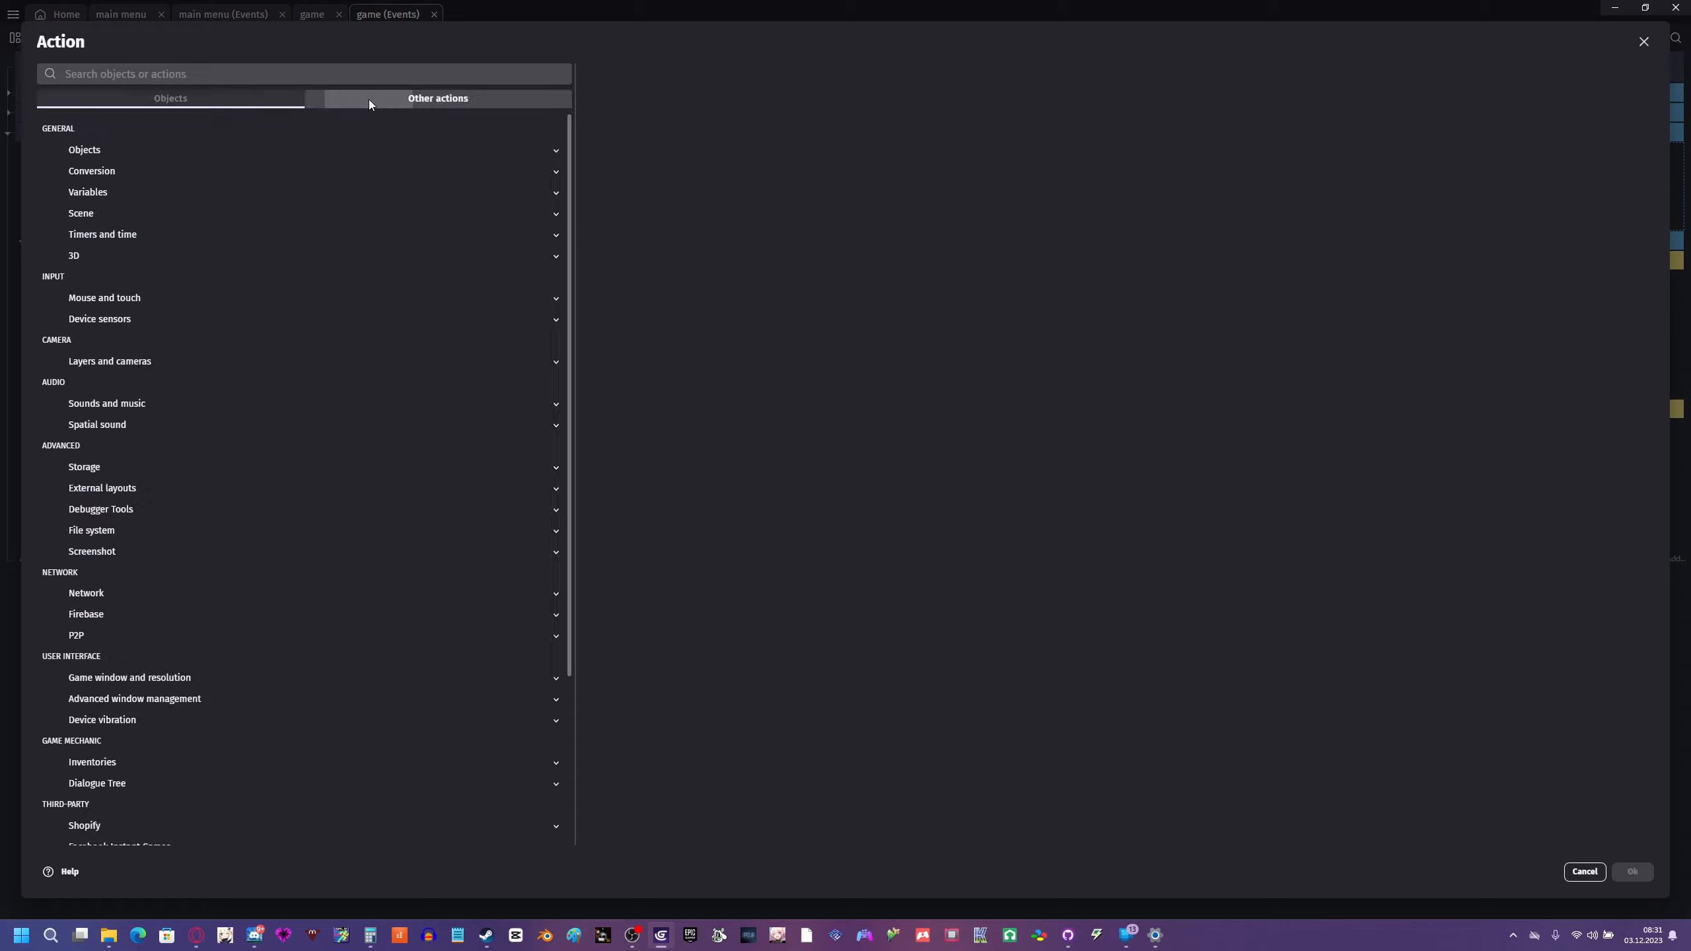
click(84, 365)
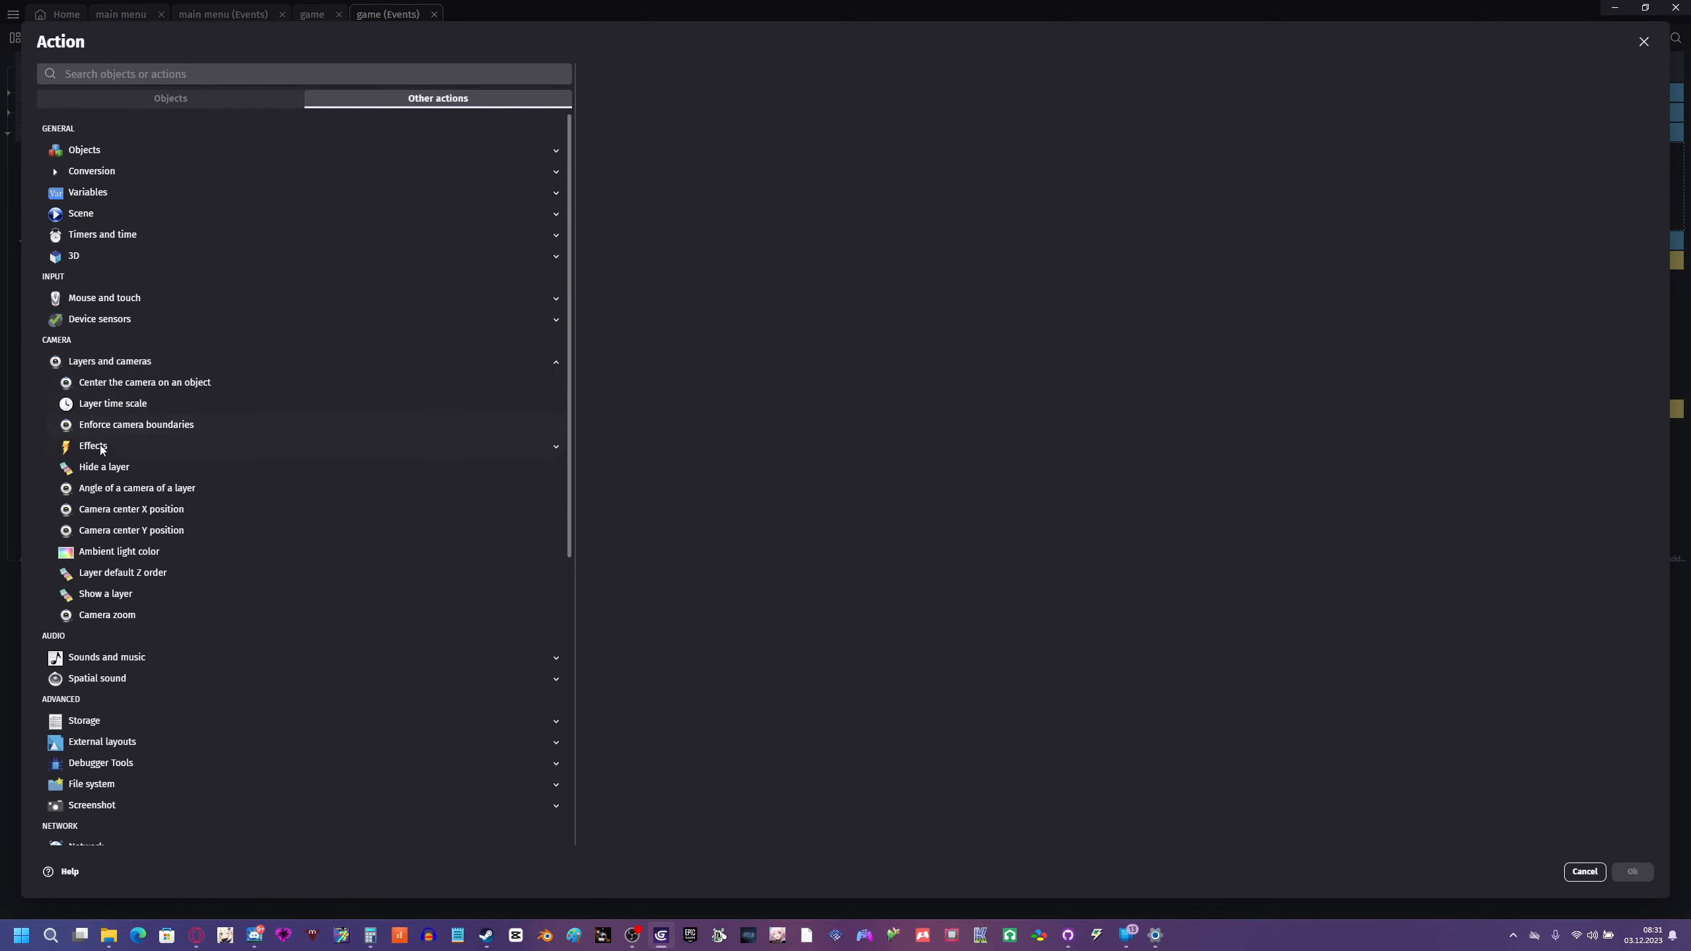
click(113, 468)
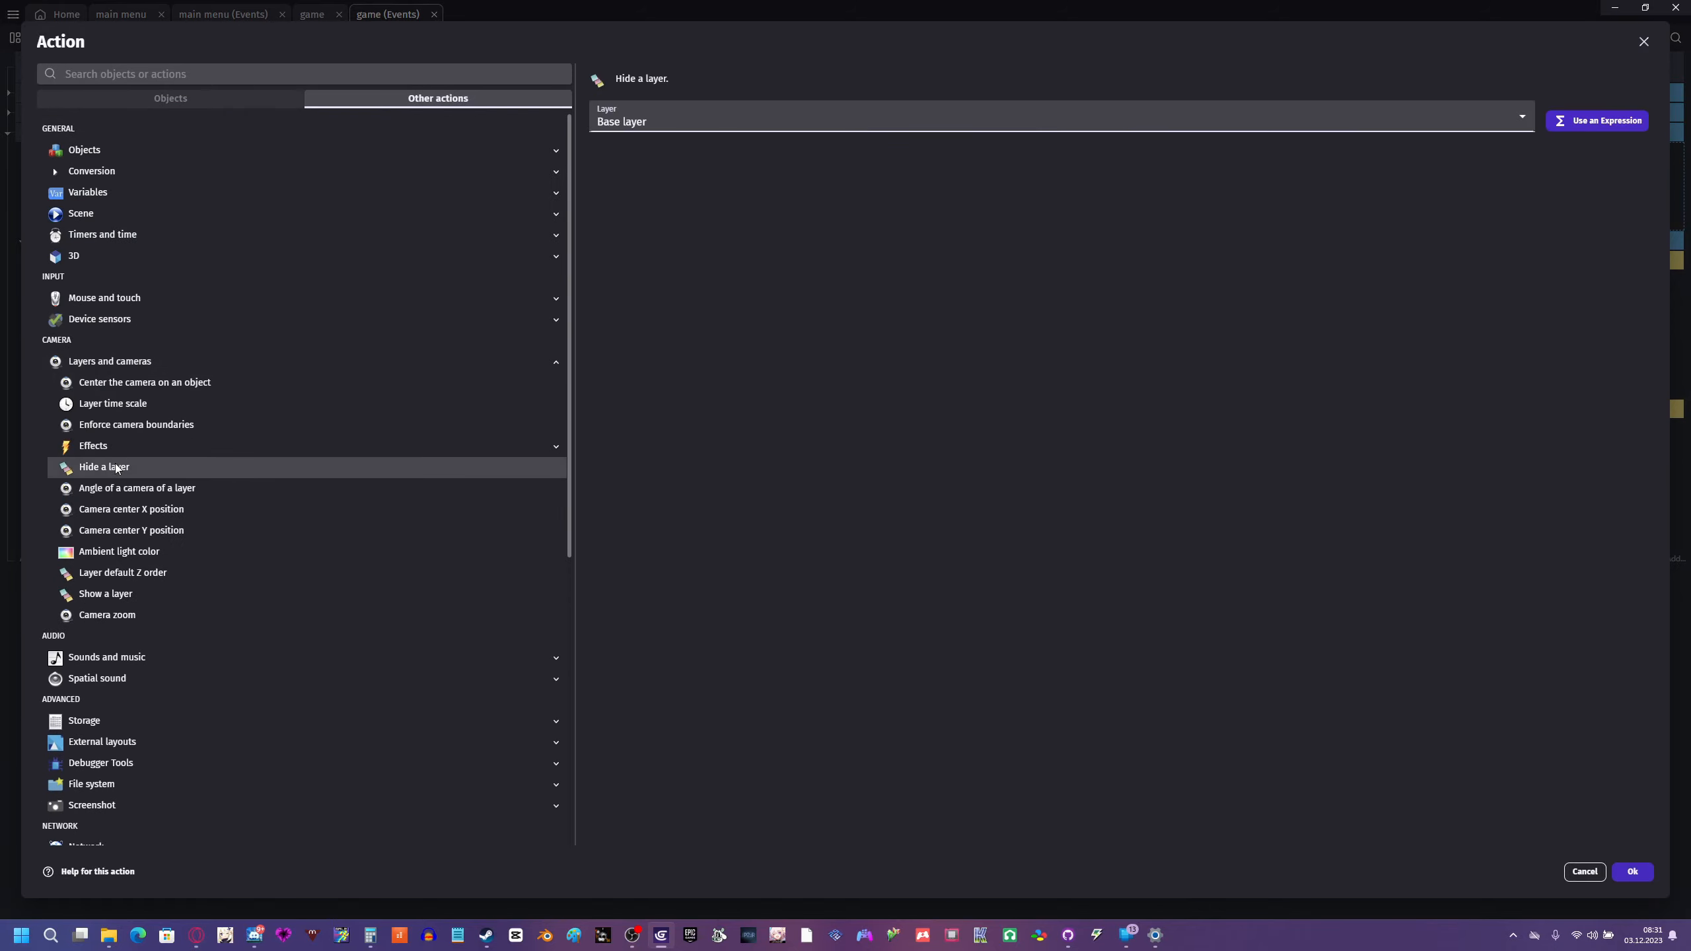
click(638, 117)
click(645, 157)
click(1632, 872)
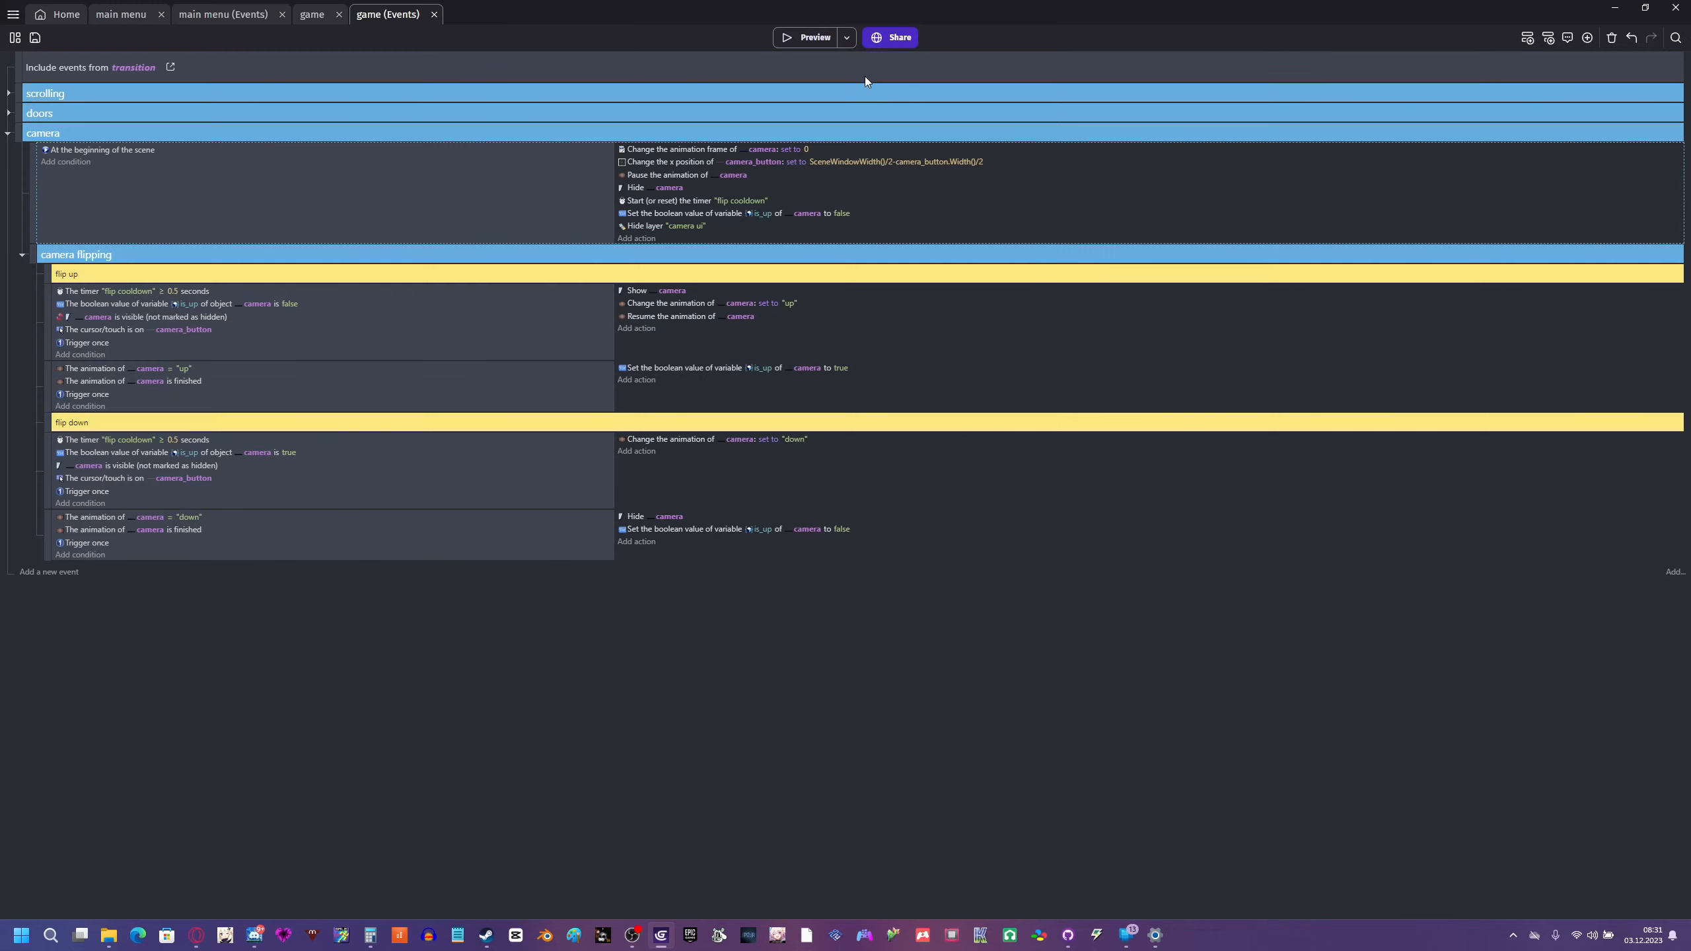
- Preview the game with the camera ui layer hidden at the beginning of the scene
click(787, 45)
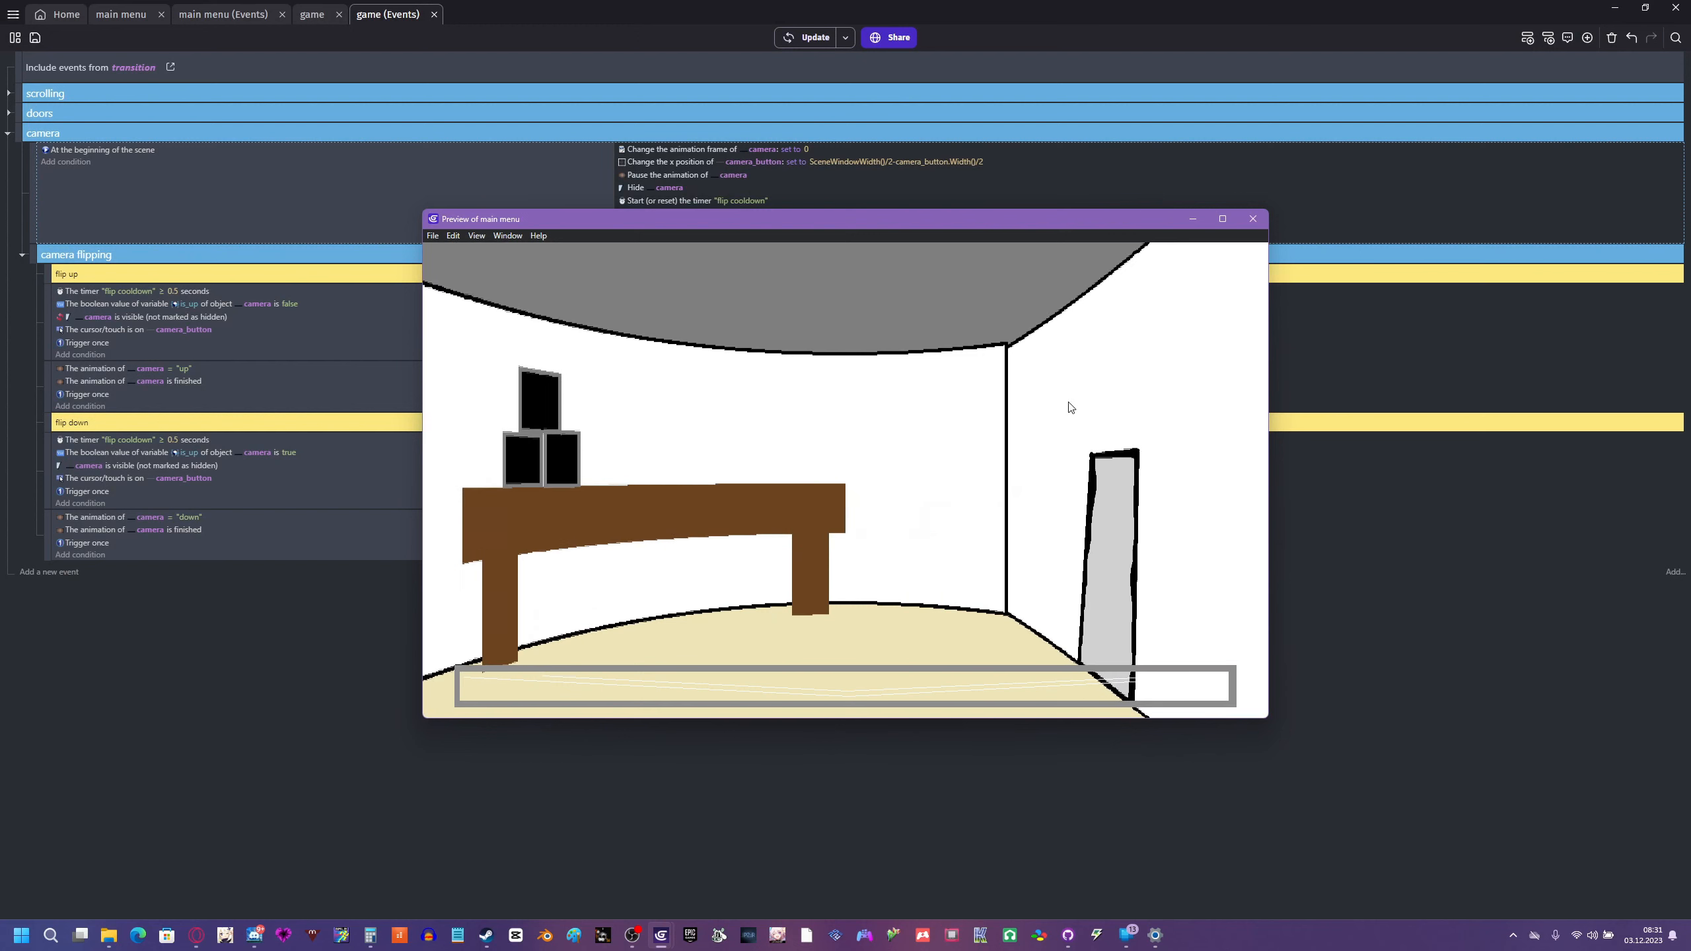
click(1251, 219)
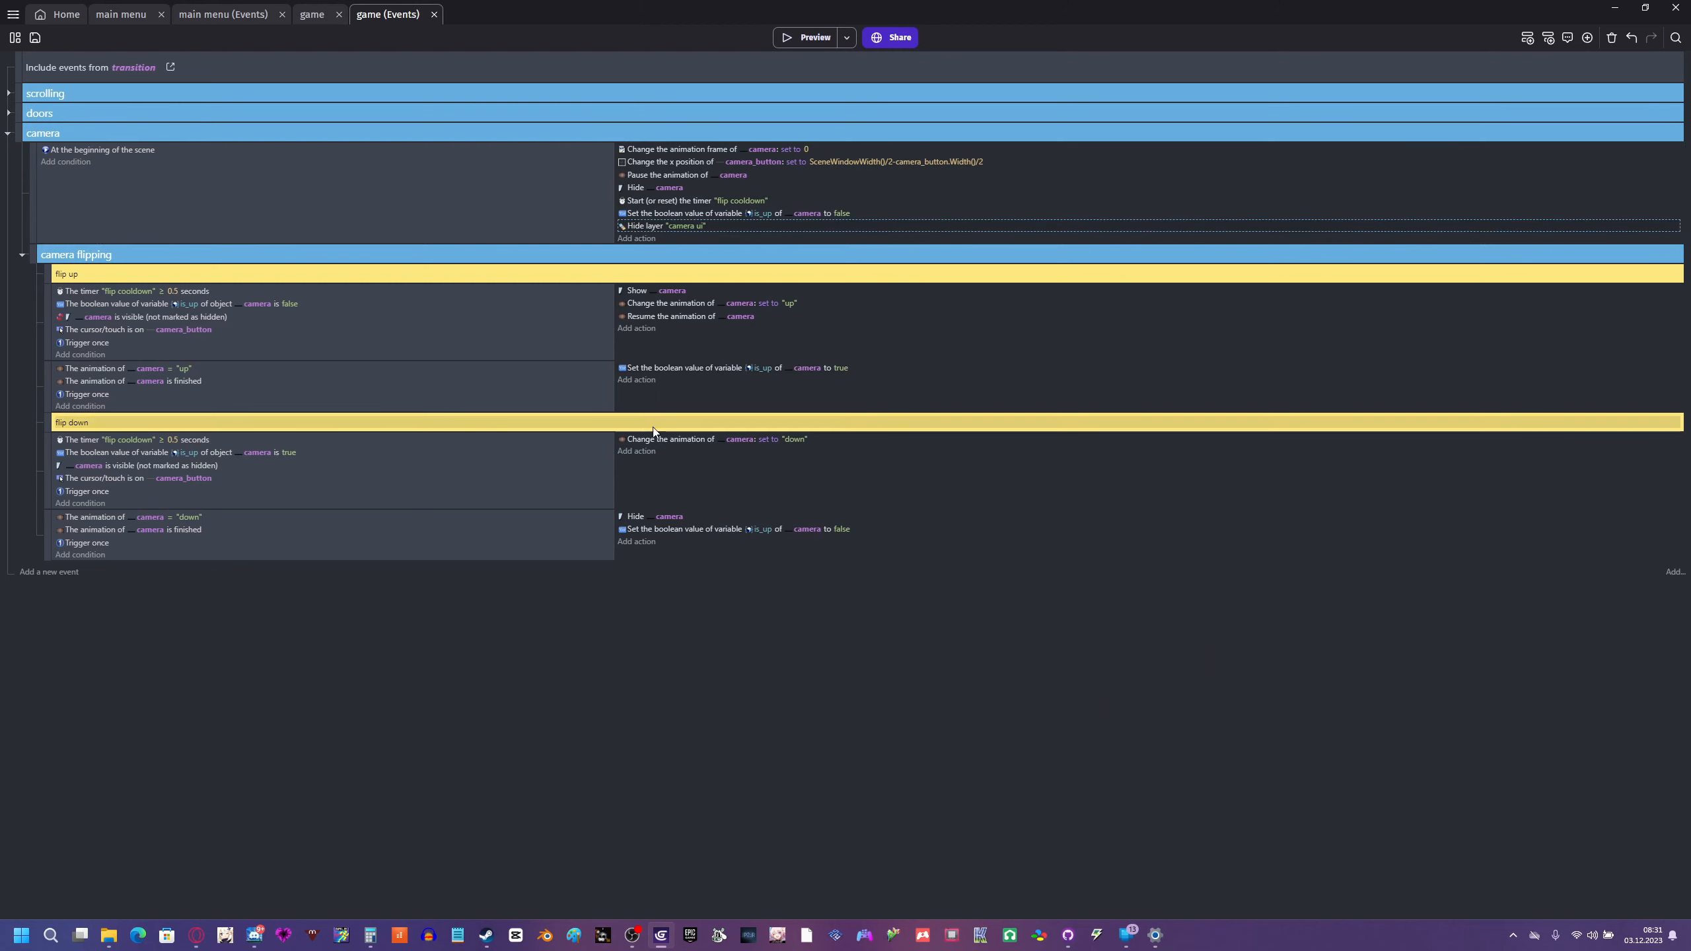
- Copy the Hide layer "camera ui" action into the first flip down event and the event where the "up" animation is finished
click(688, 451)
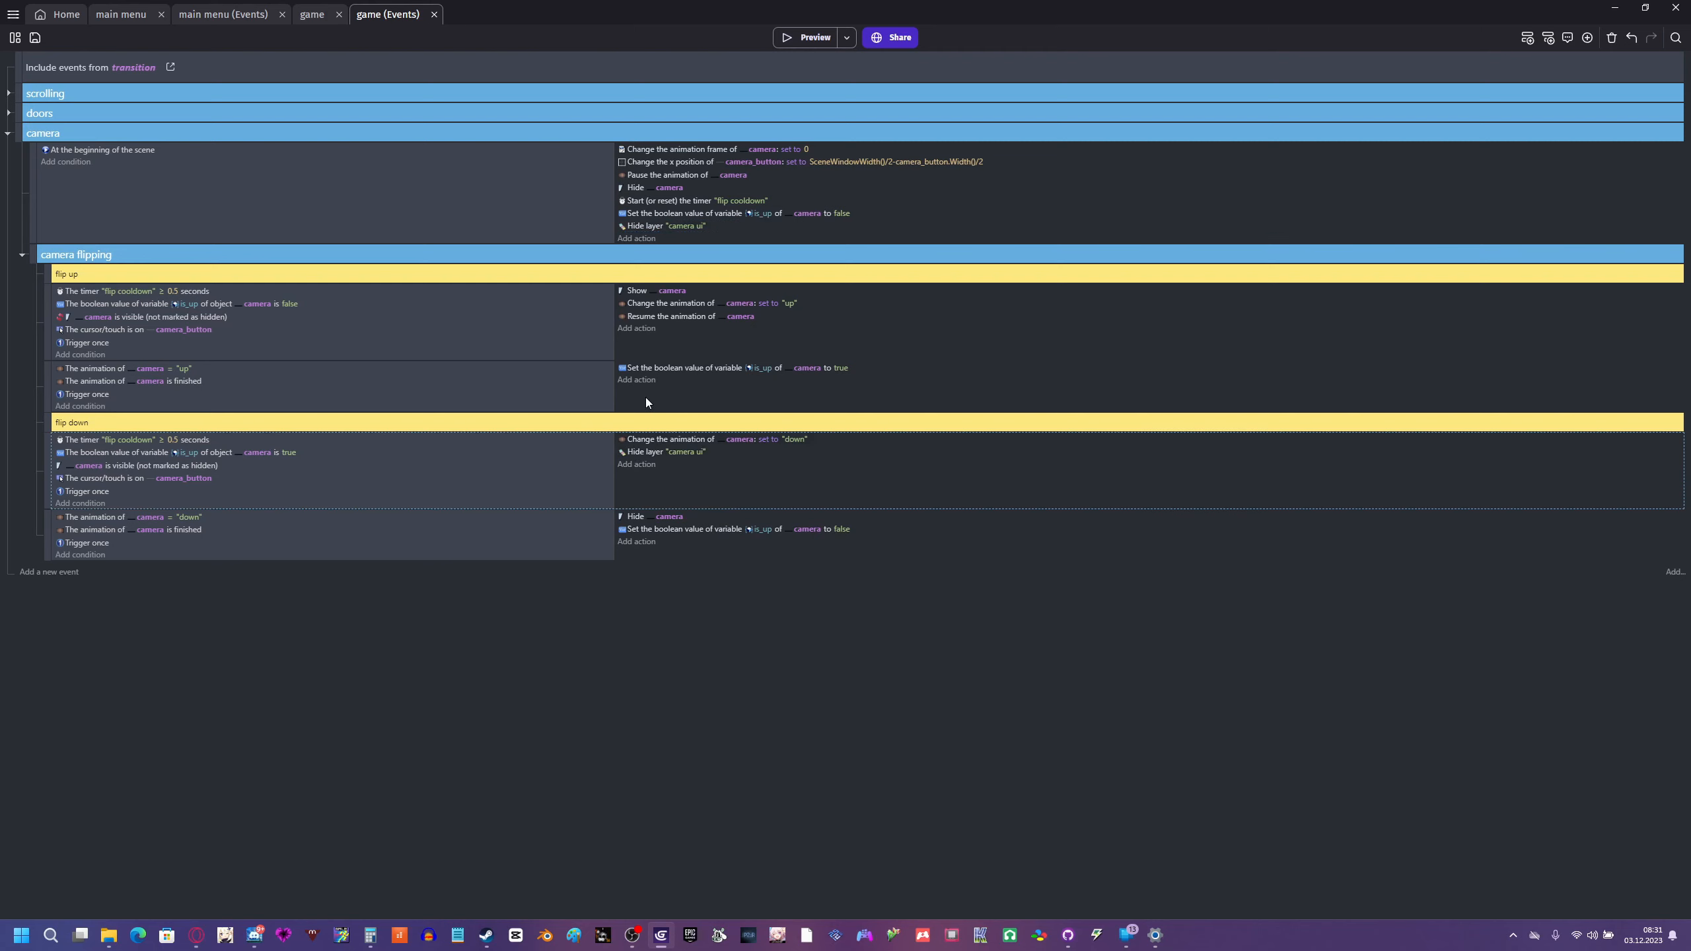
click(674, 328)
drag(649, 330, 643, 380)
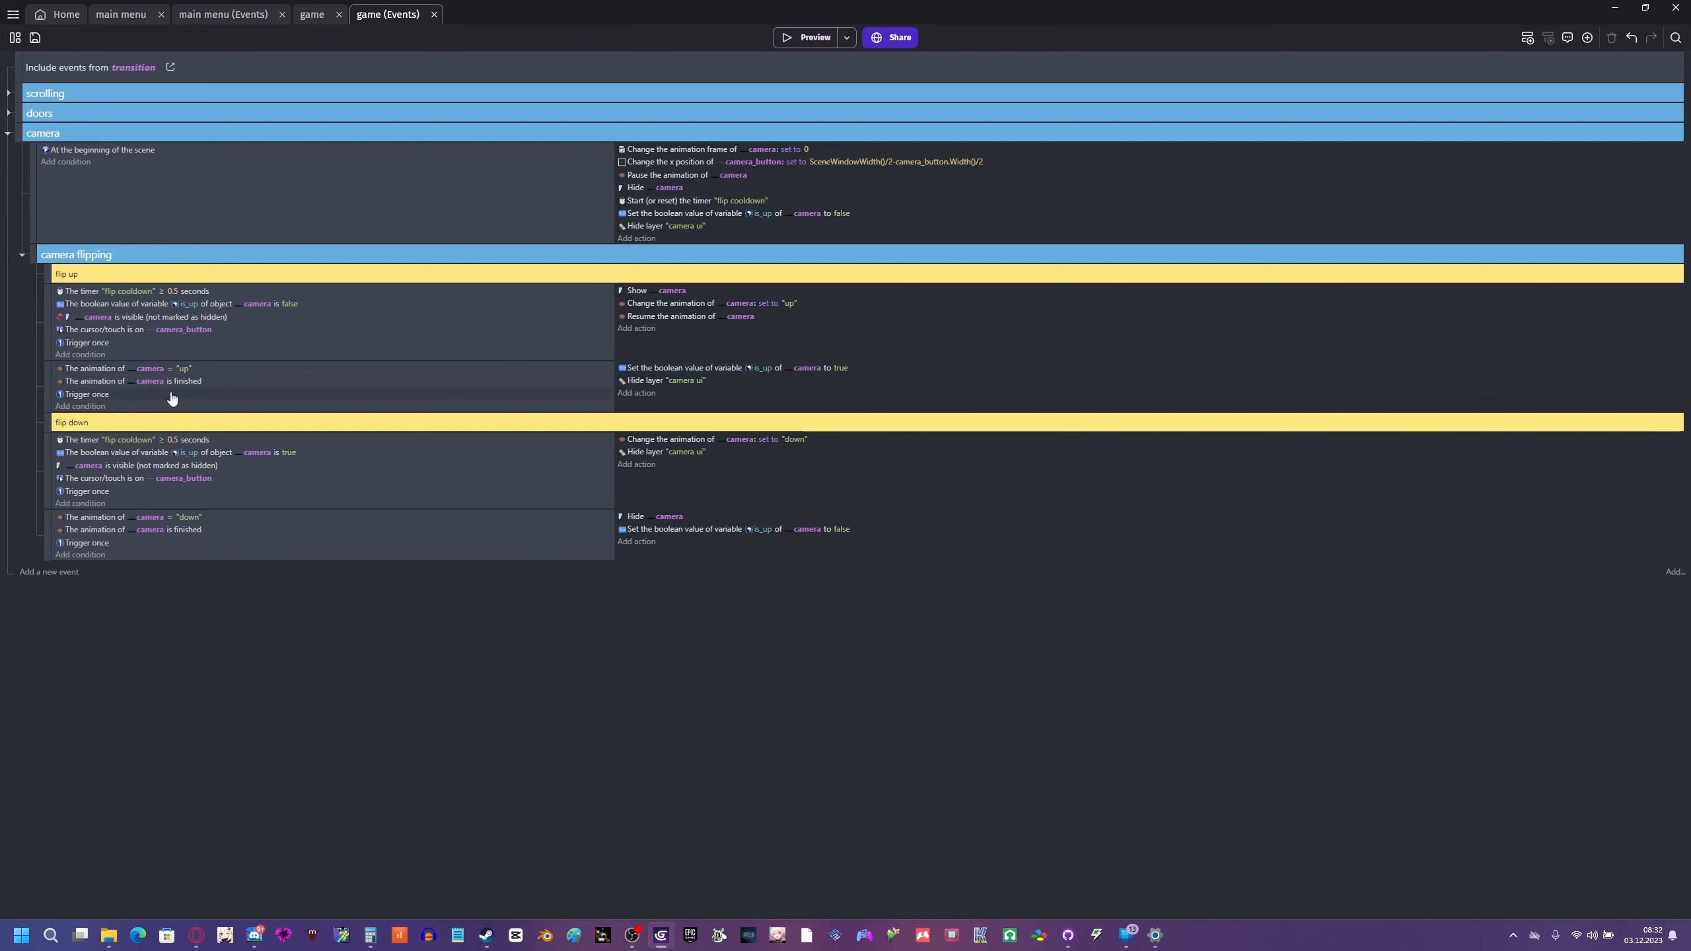
- Change the copied action in the finished "up" animation event to Show a layer for "camera ui"
double_click(639, 381)
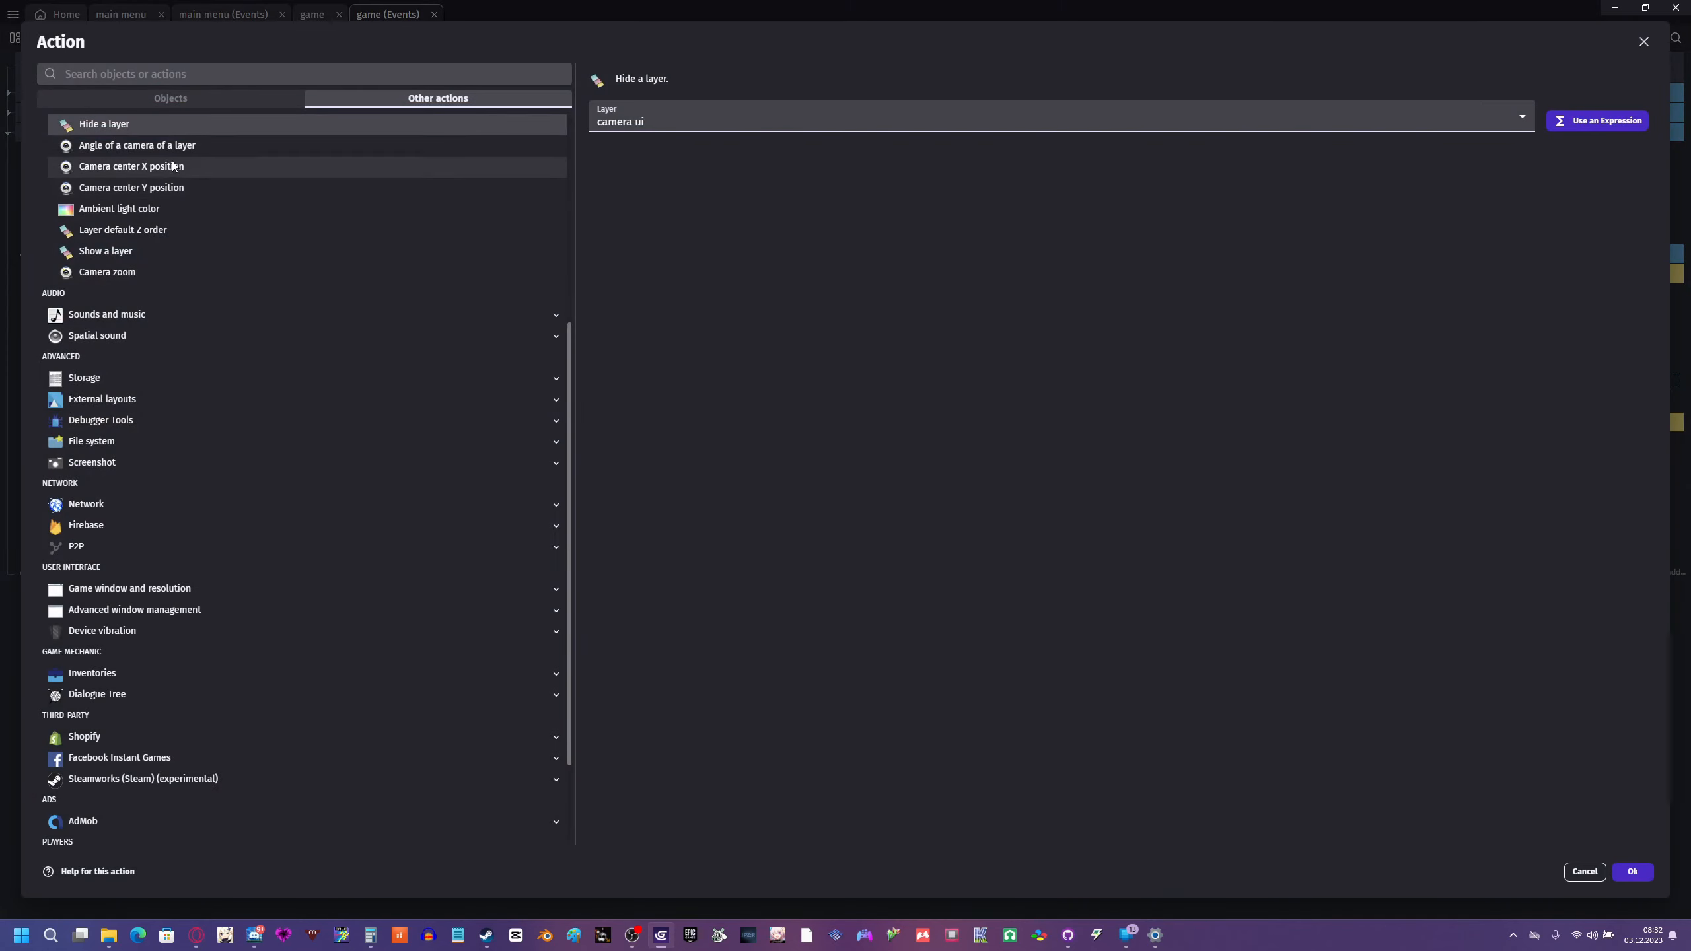
click(153, 250)
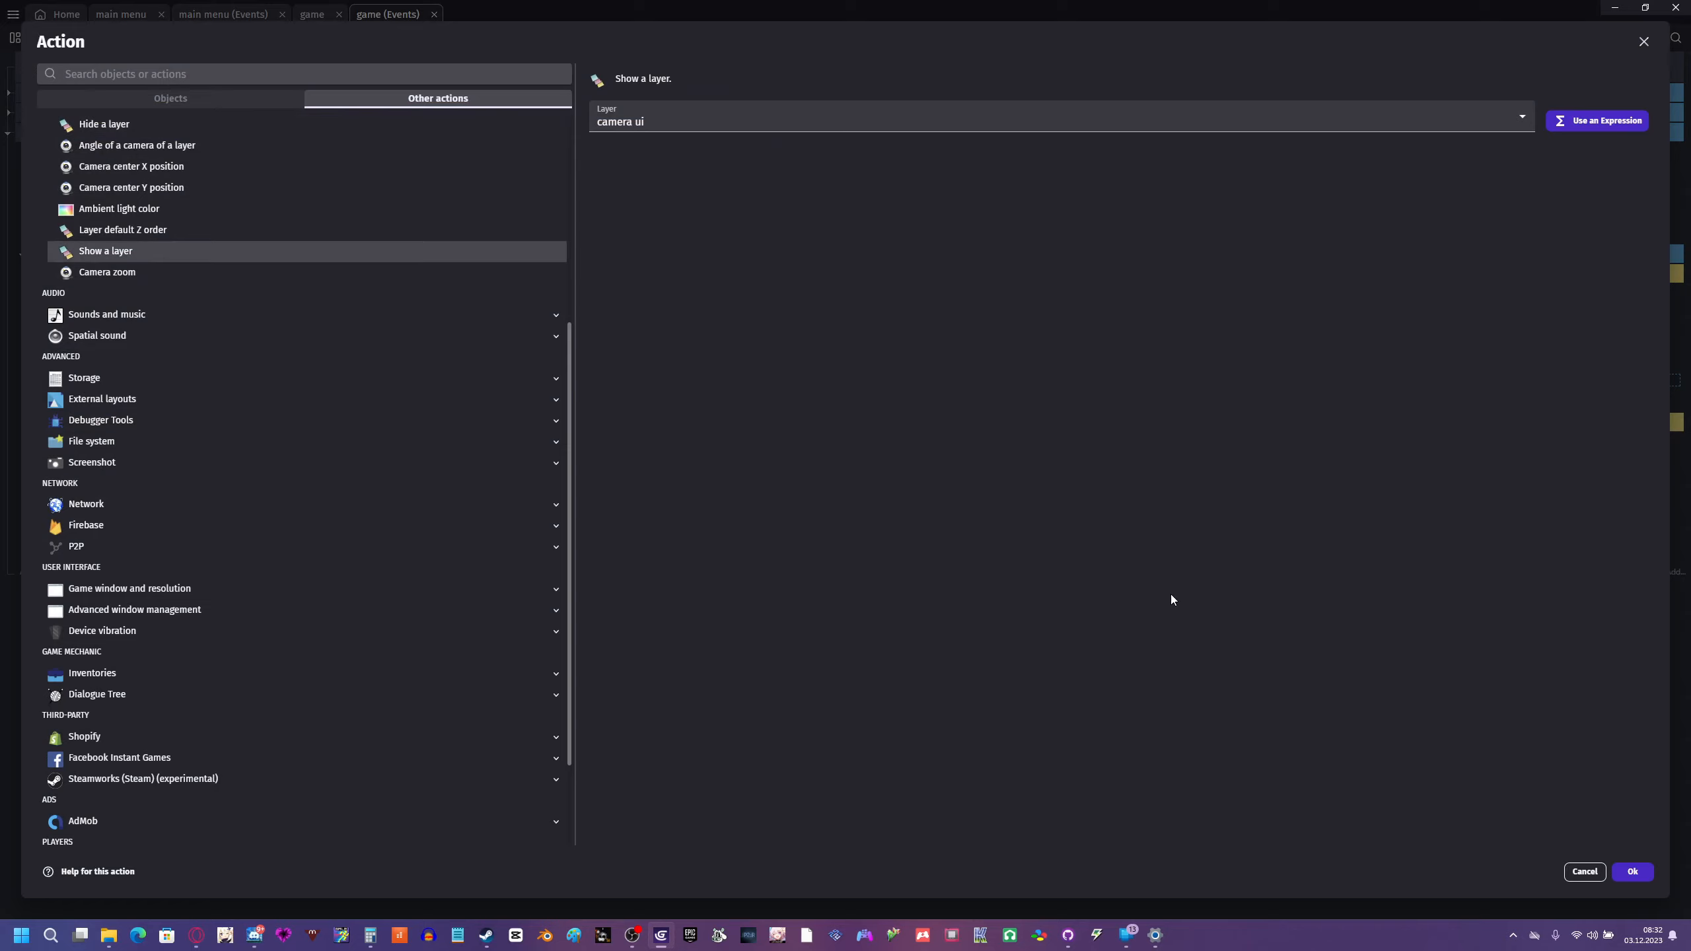
click(1631, 872)
- Preview the game and hover over camera_button to test the camera screen while flipping the camera up and down
click(801, 37)
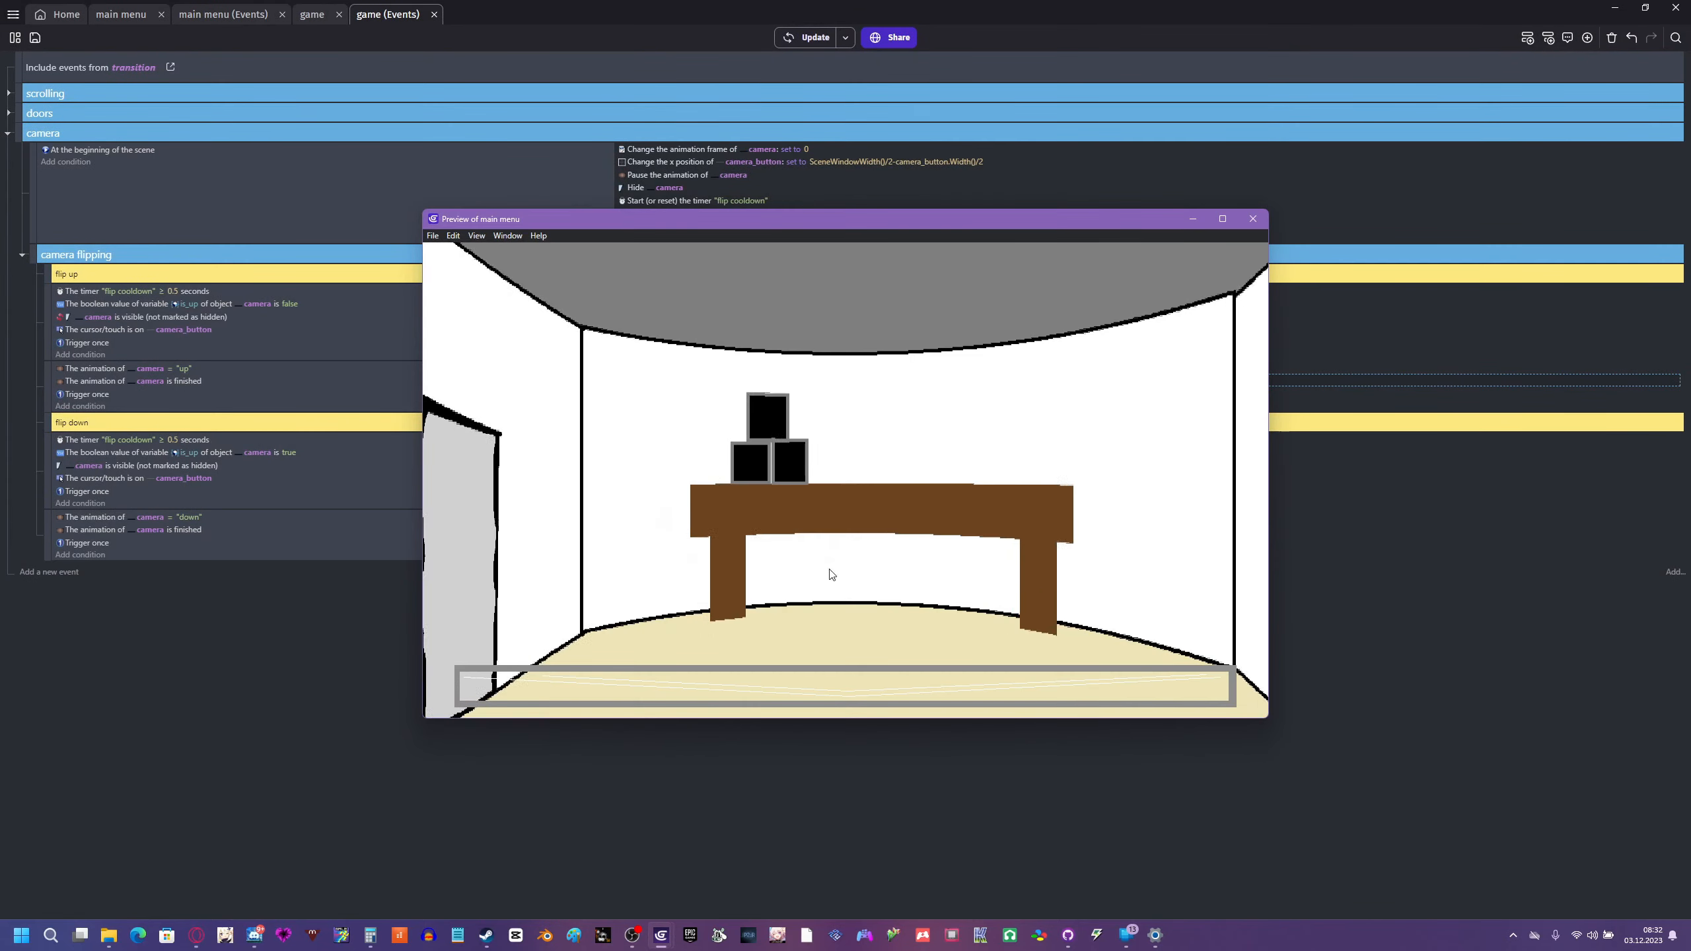
mouse_move(836, 699)
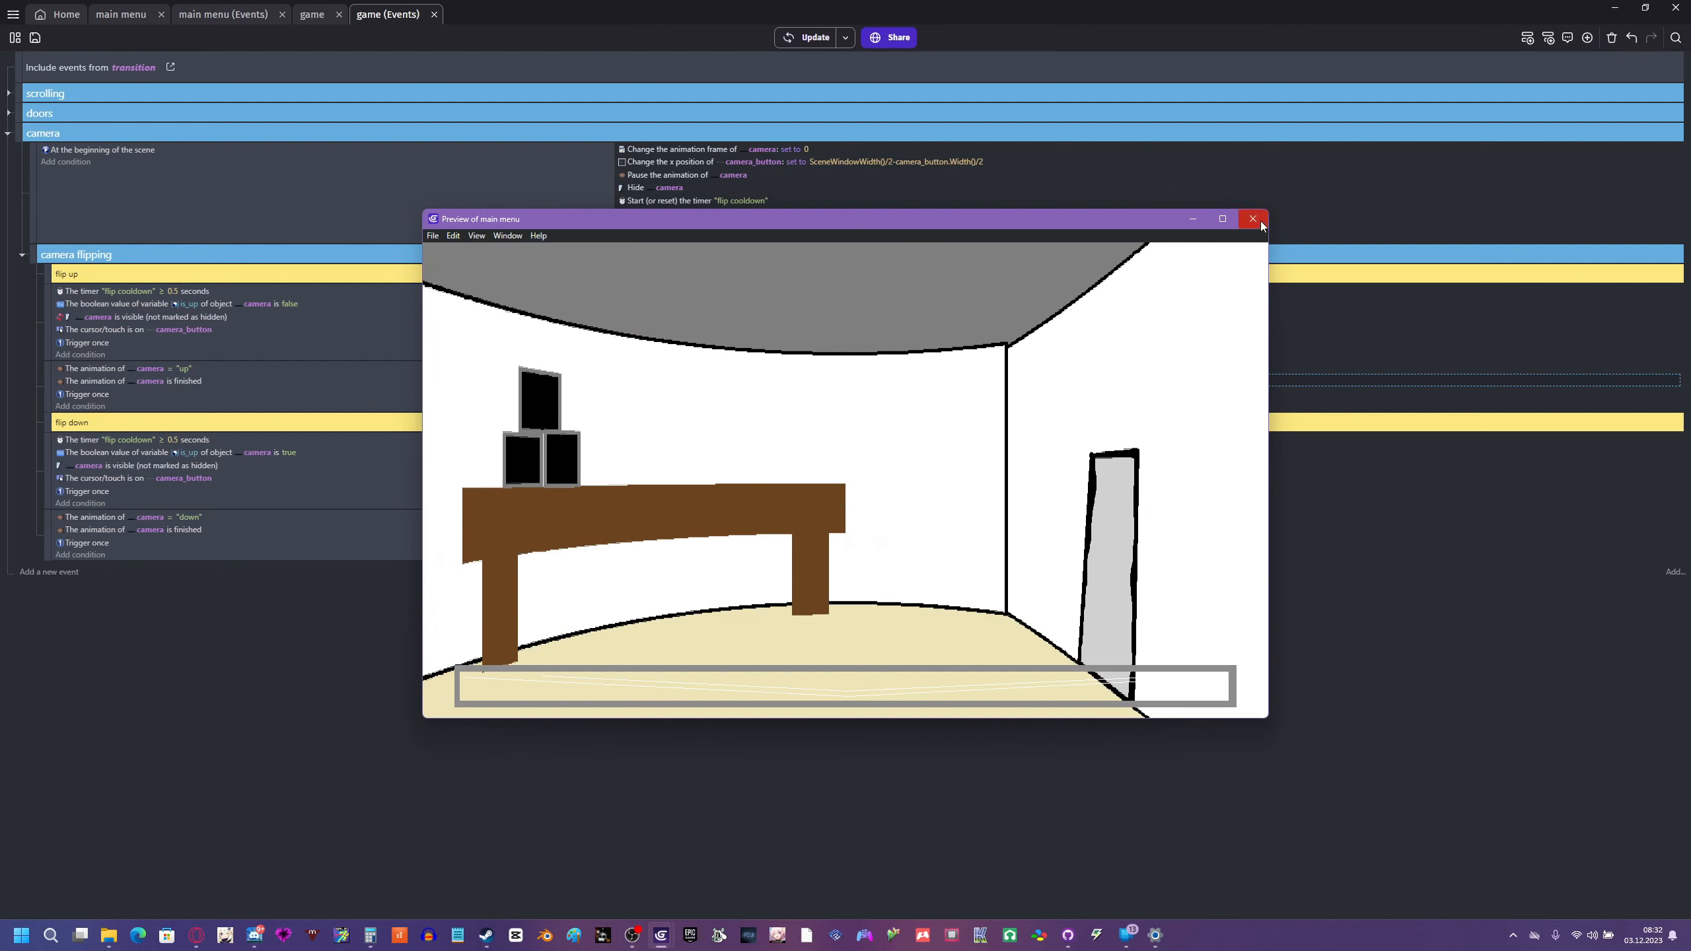
click(1252, 220)
- Collapse the camera flipping group and add an event group named "switching cameras" below it inside the camera group
click(22, 255)
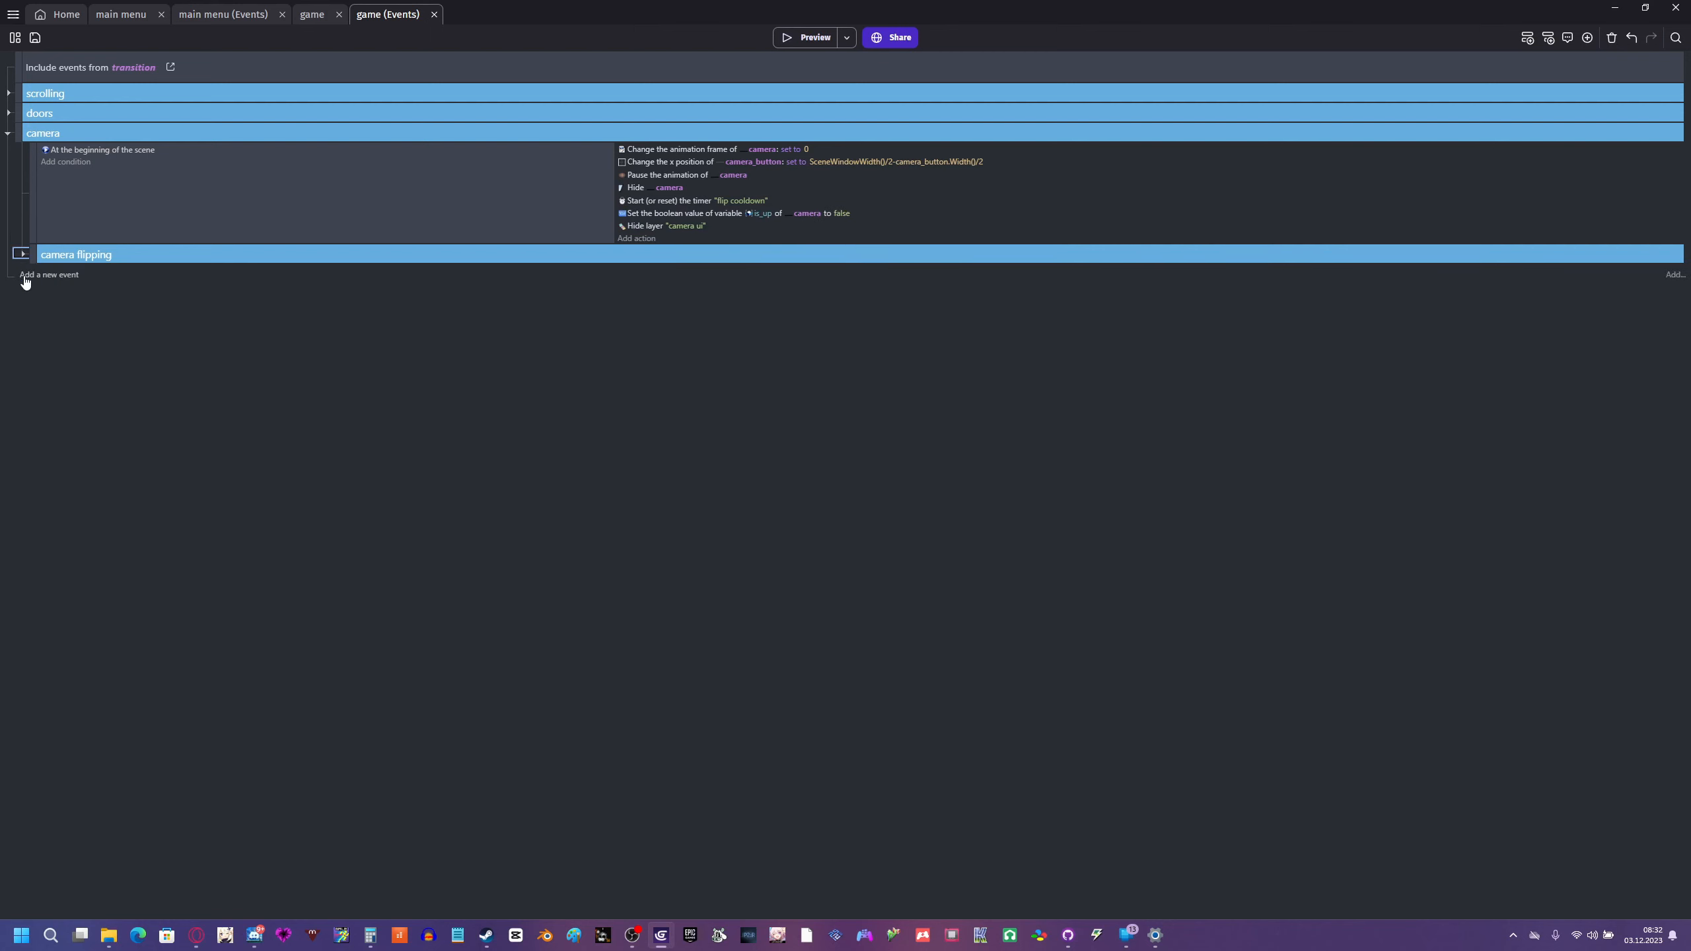
right_click(67, 292)
click(96, 341)
drag(18, 277, 56, 273)
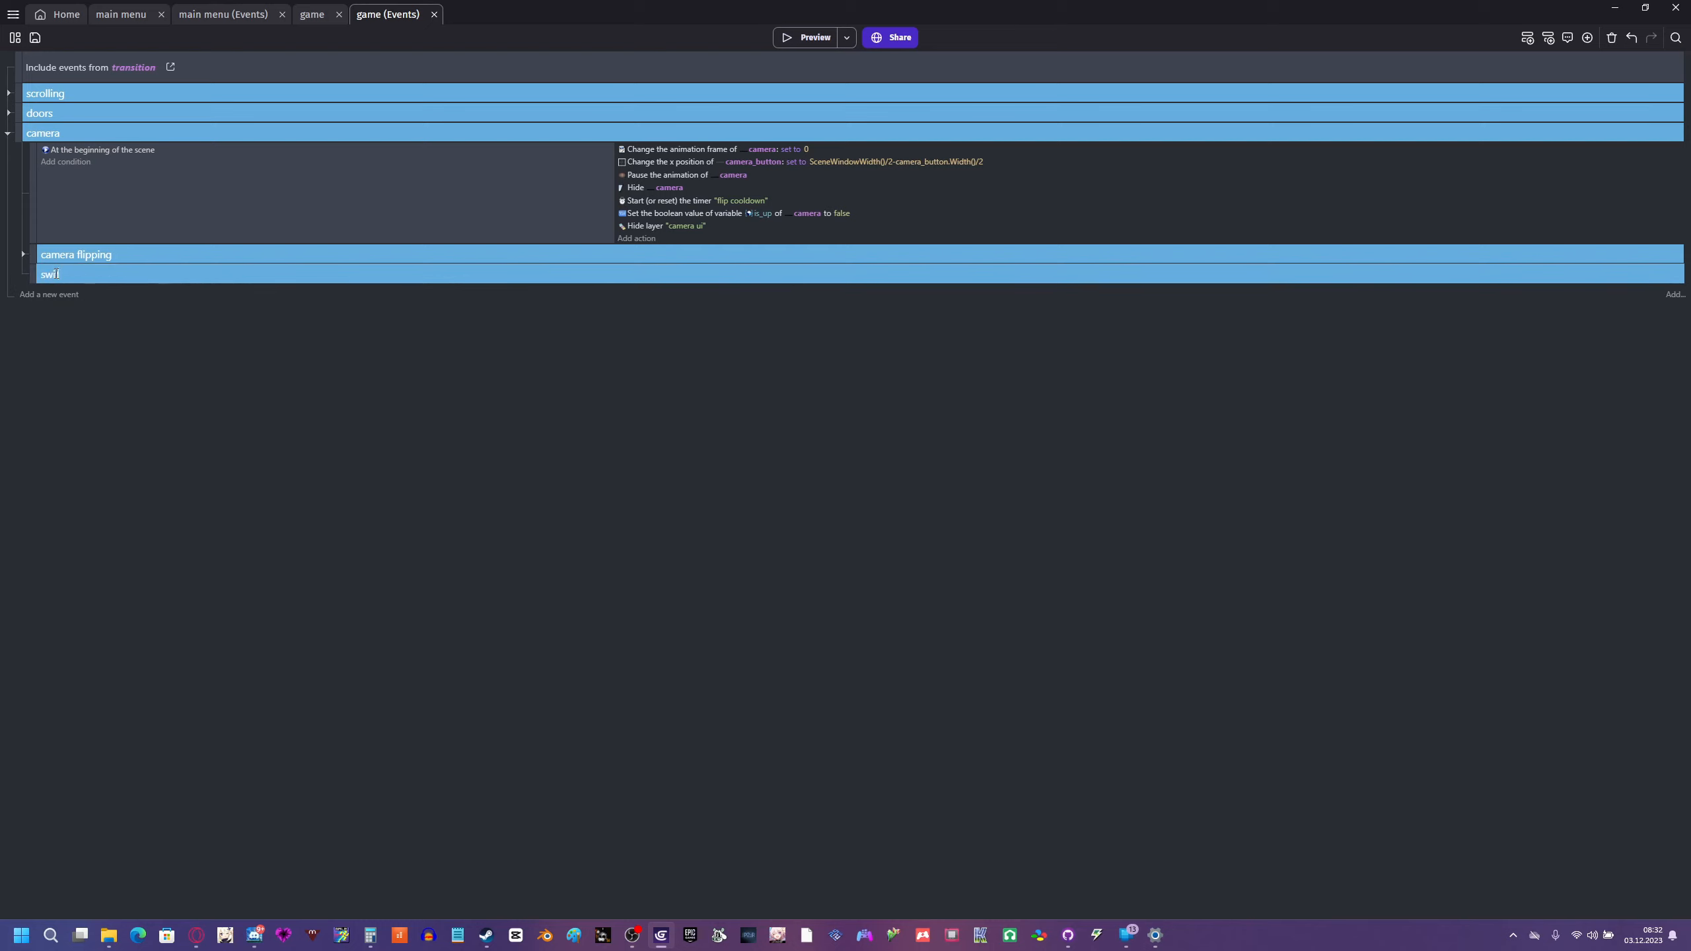
text(ching cameras)
- Add an empty event nested inside the "switching cameras" group, and return to the game scene's layout
click(47, 300)
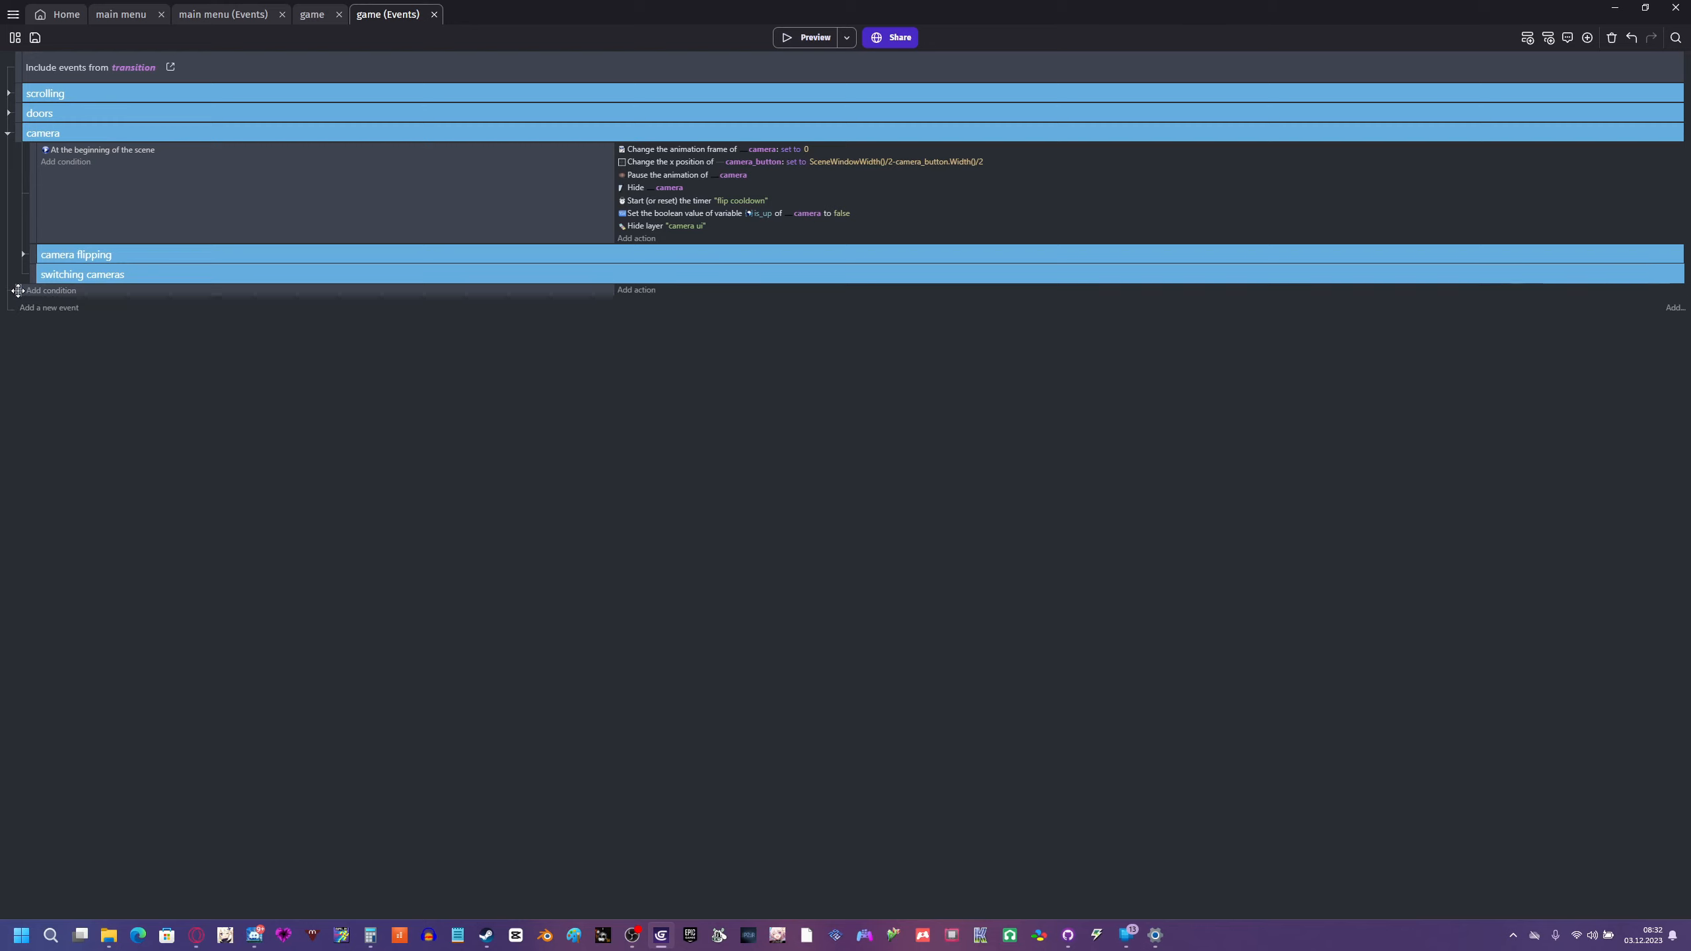
drag(18, 291, 57, 284)
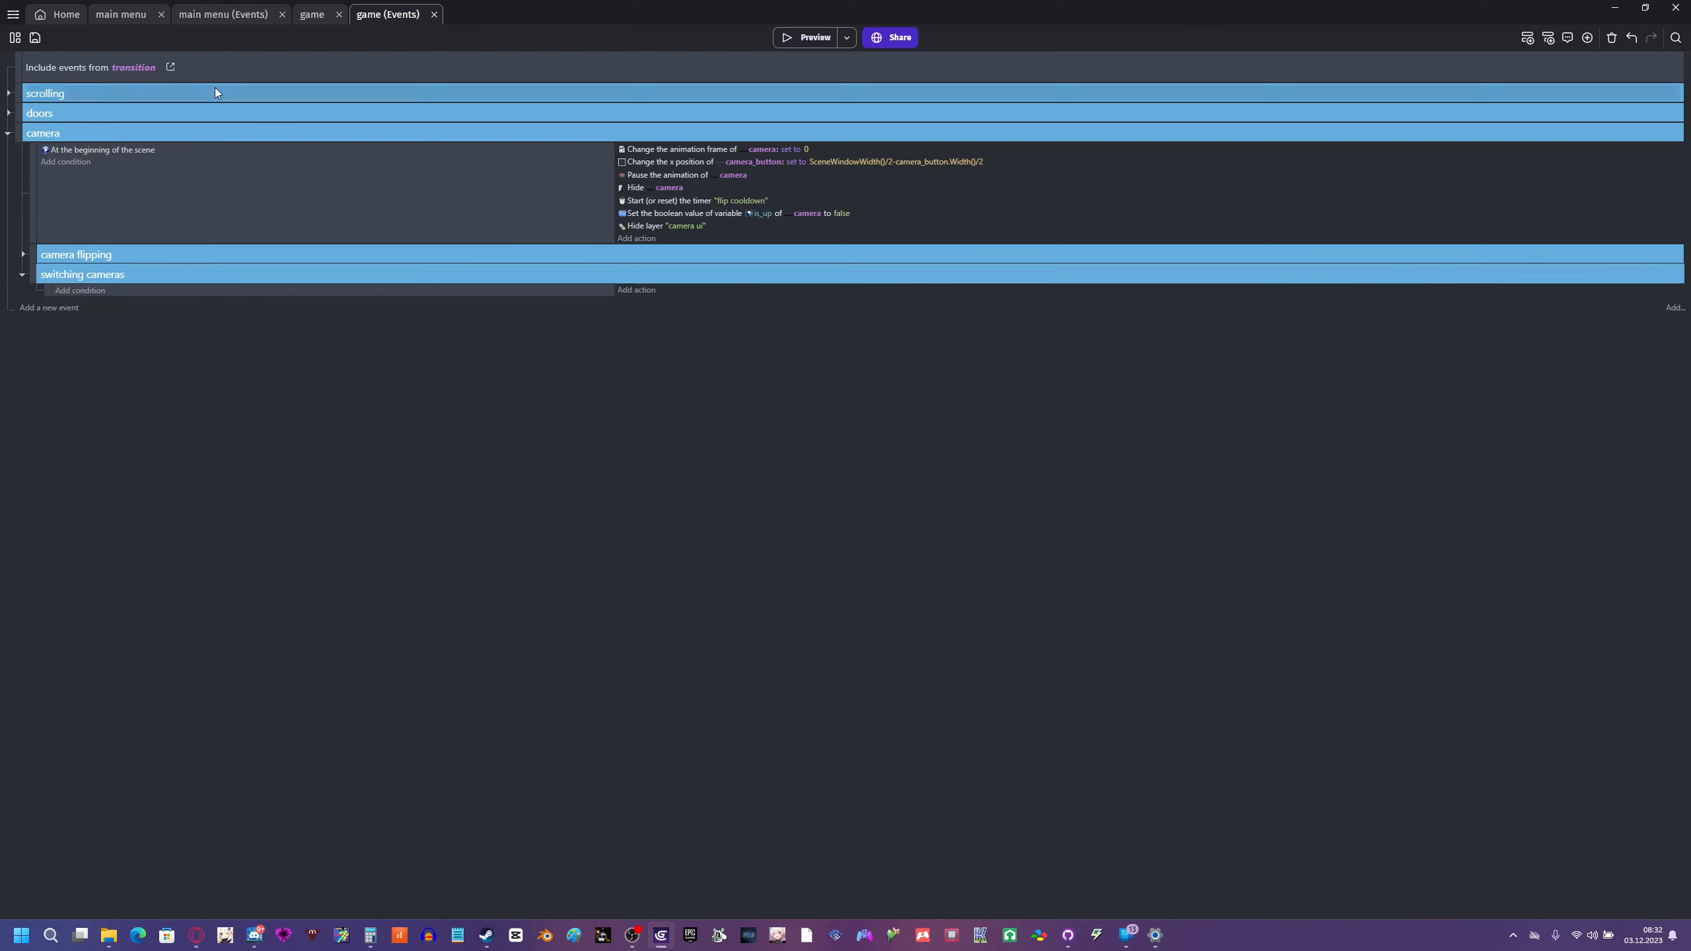
click(312, 14)
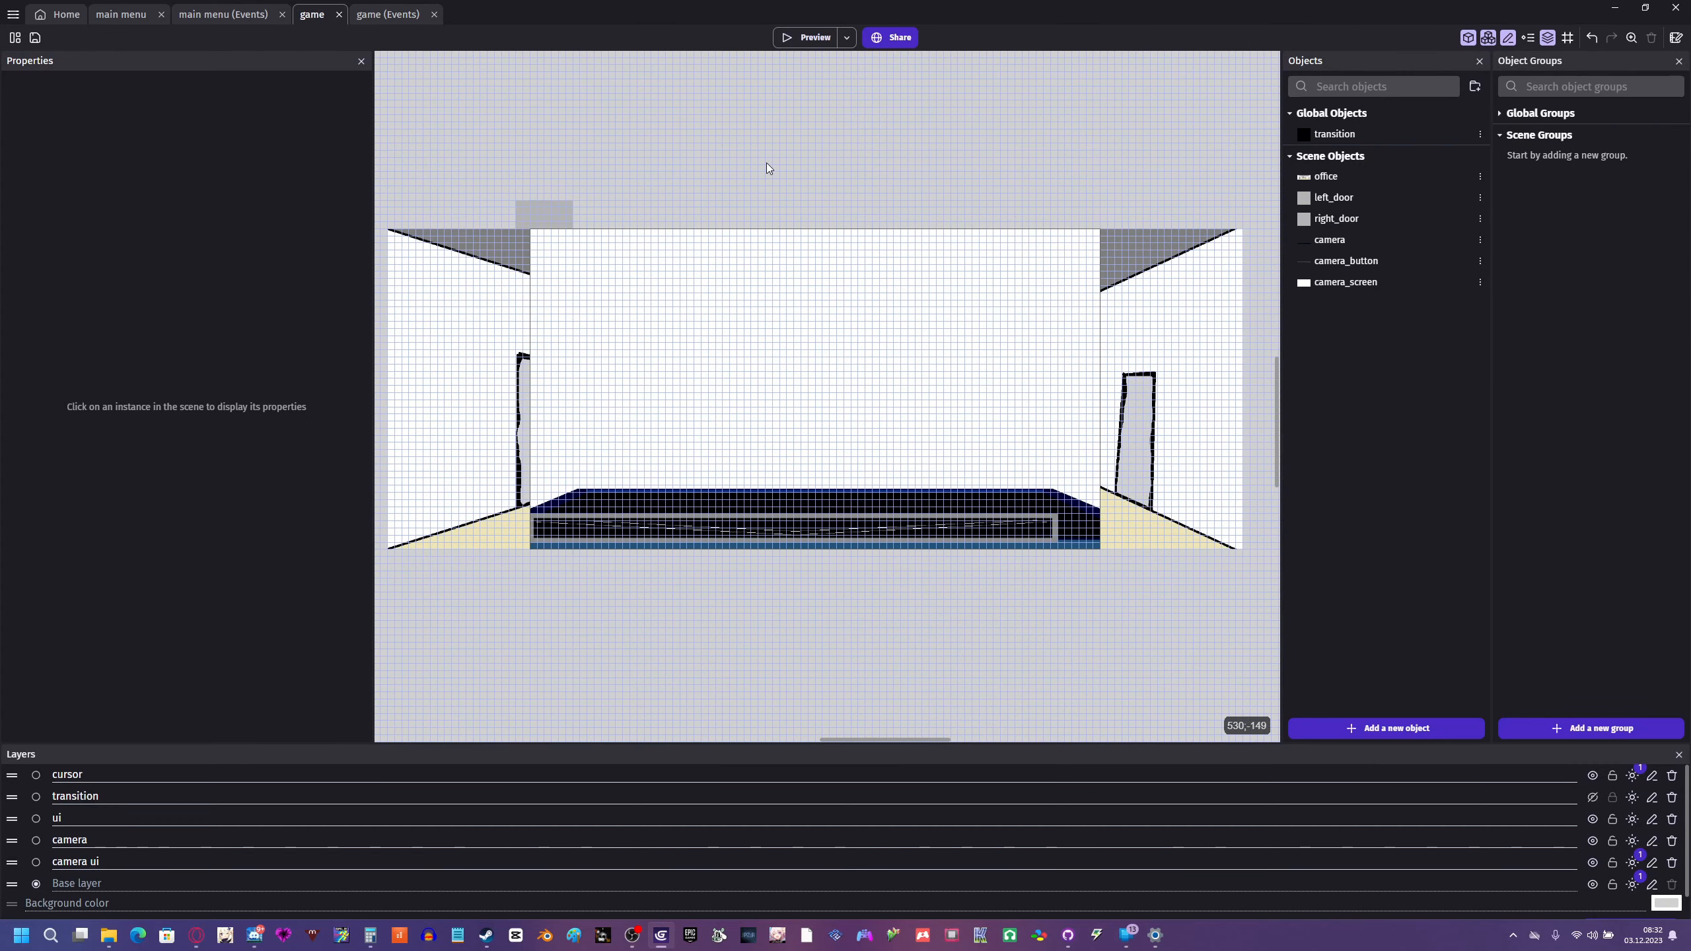
- Place a trial camera_button instance sized 80 by 48 above the office, and remove it again
ctrl+scroll(769, 163, up, 1)
middle_drag(712, 180, 709, 133)
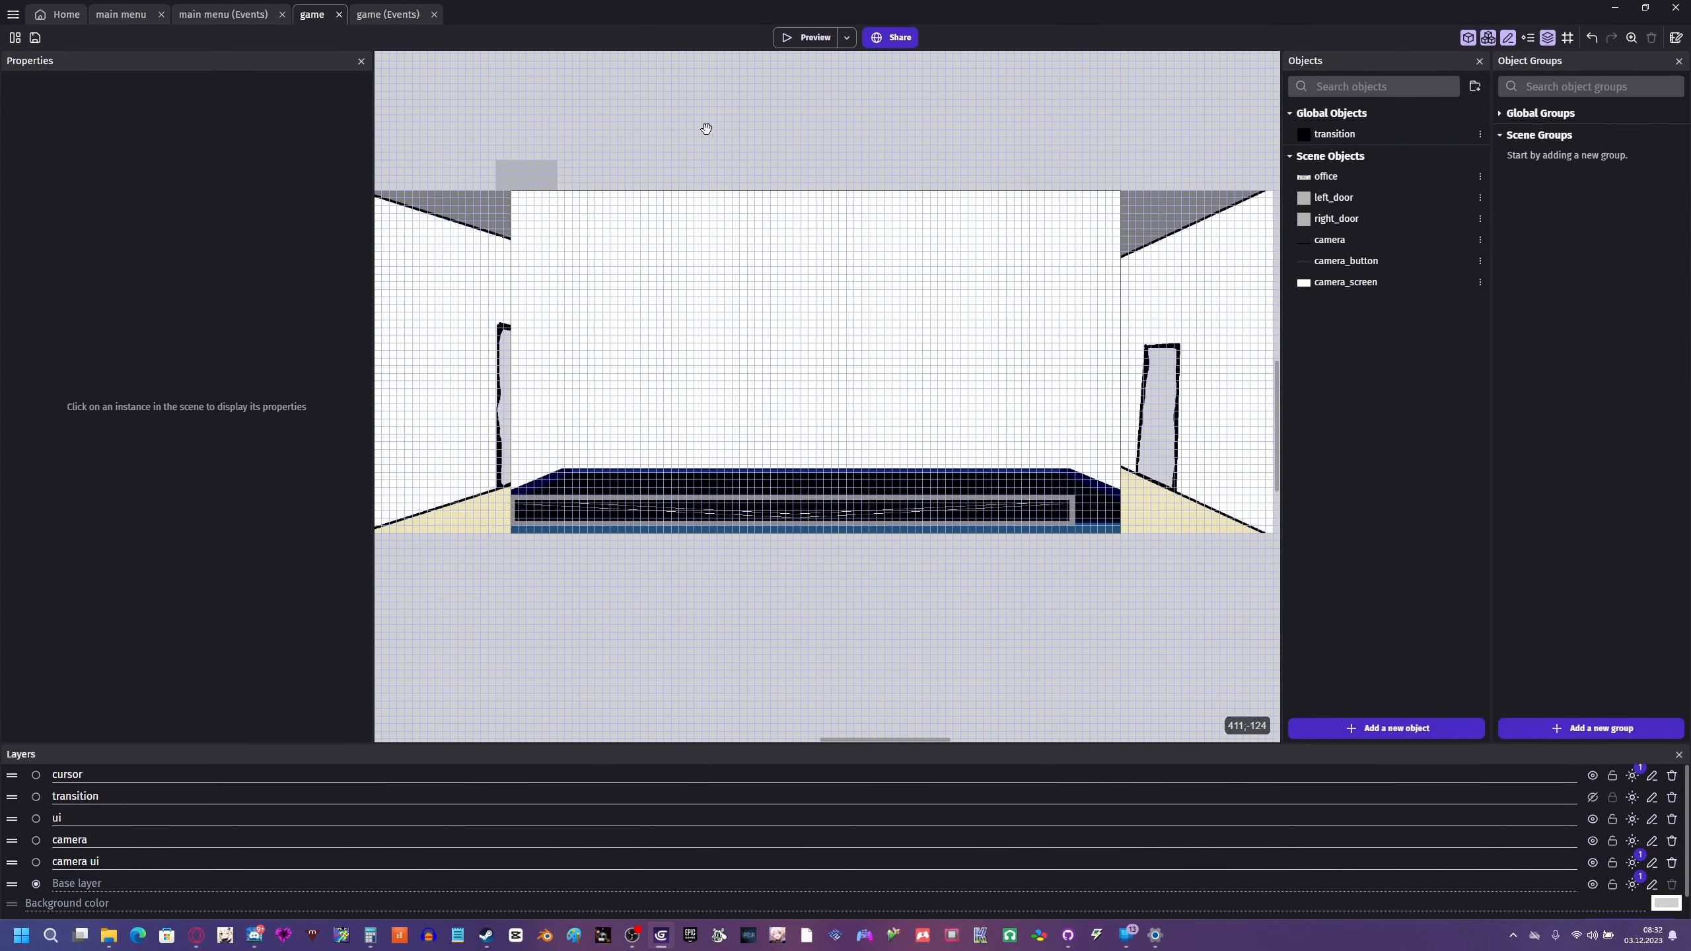
click(1351, 729)
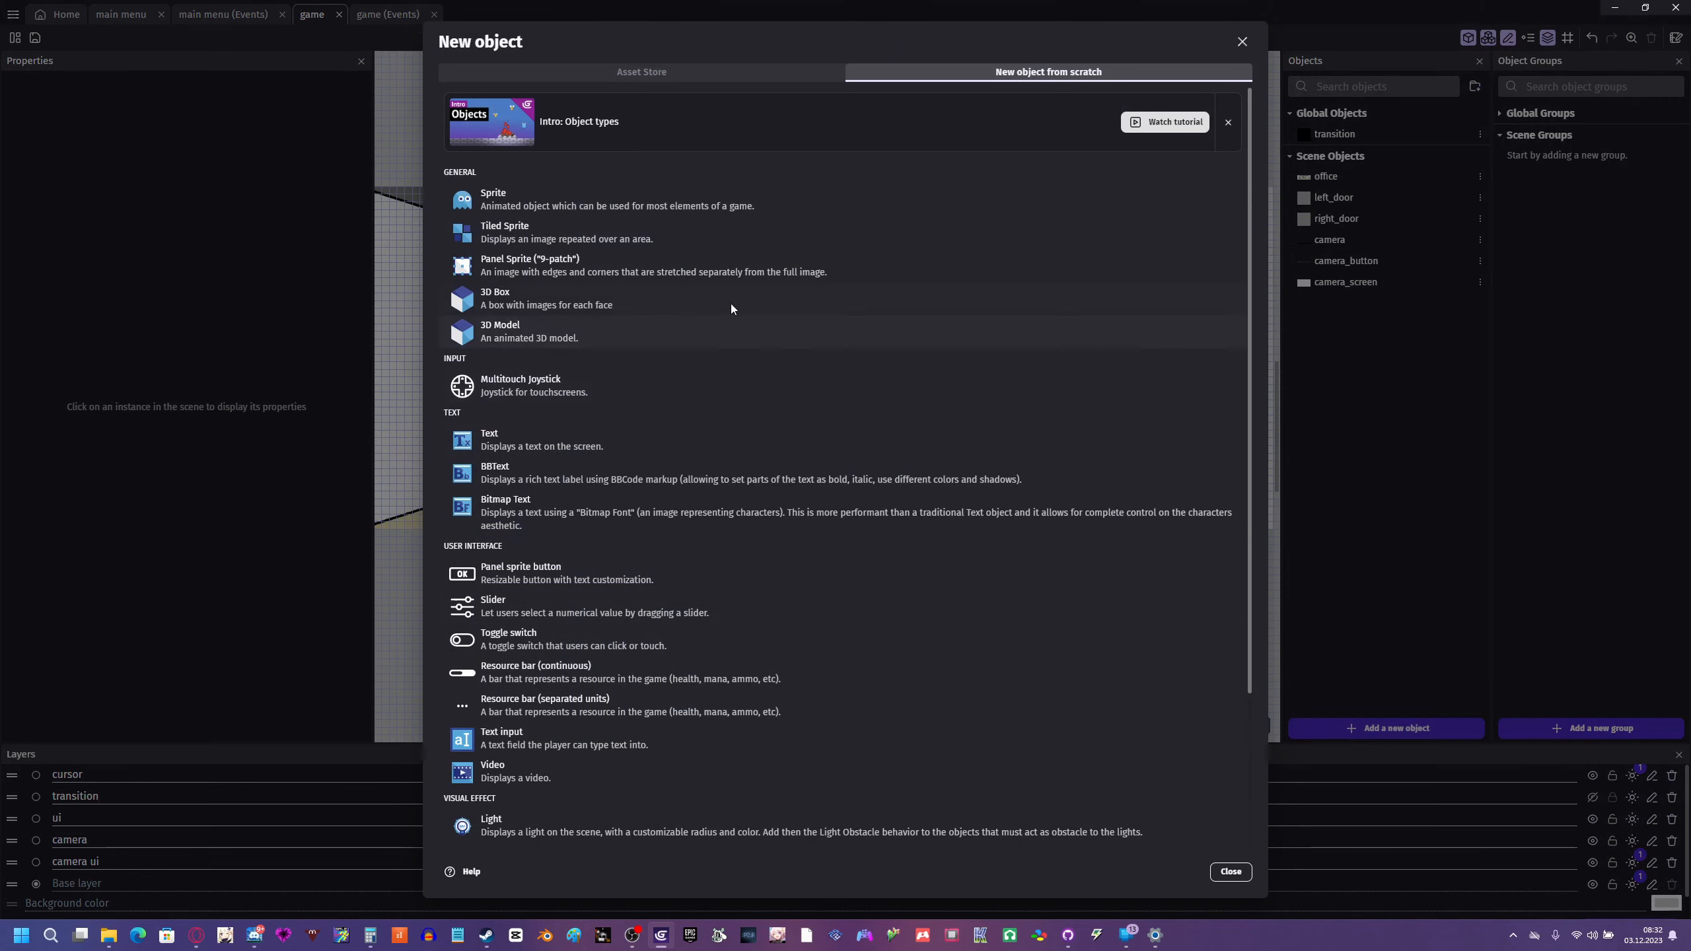
click(1230, 871)
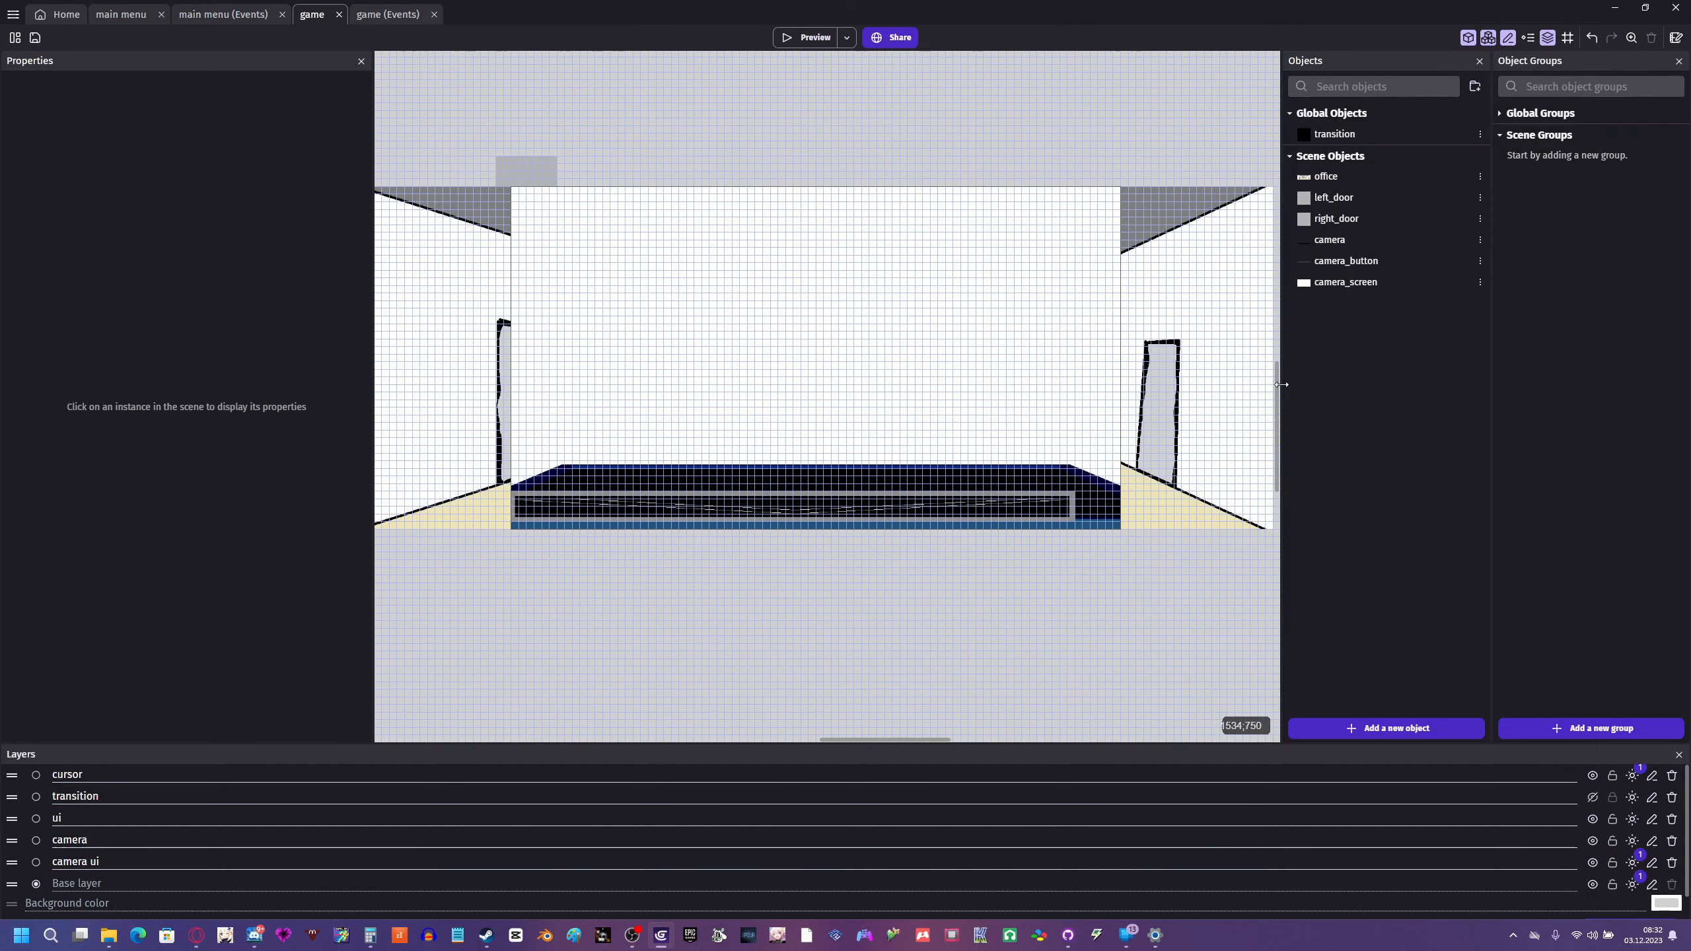
drag(1344, 260, 829, 146)
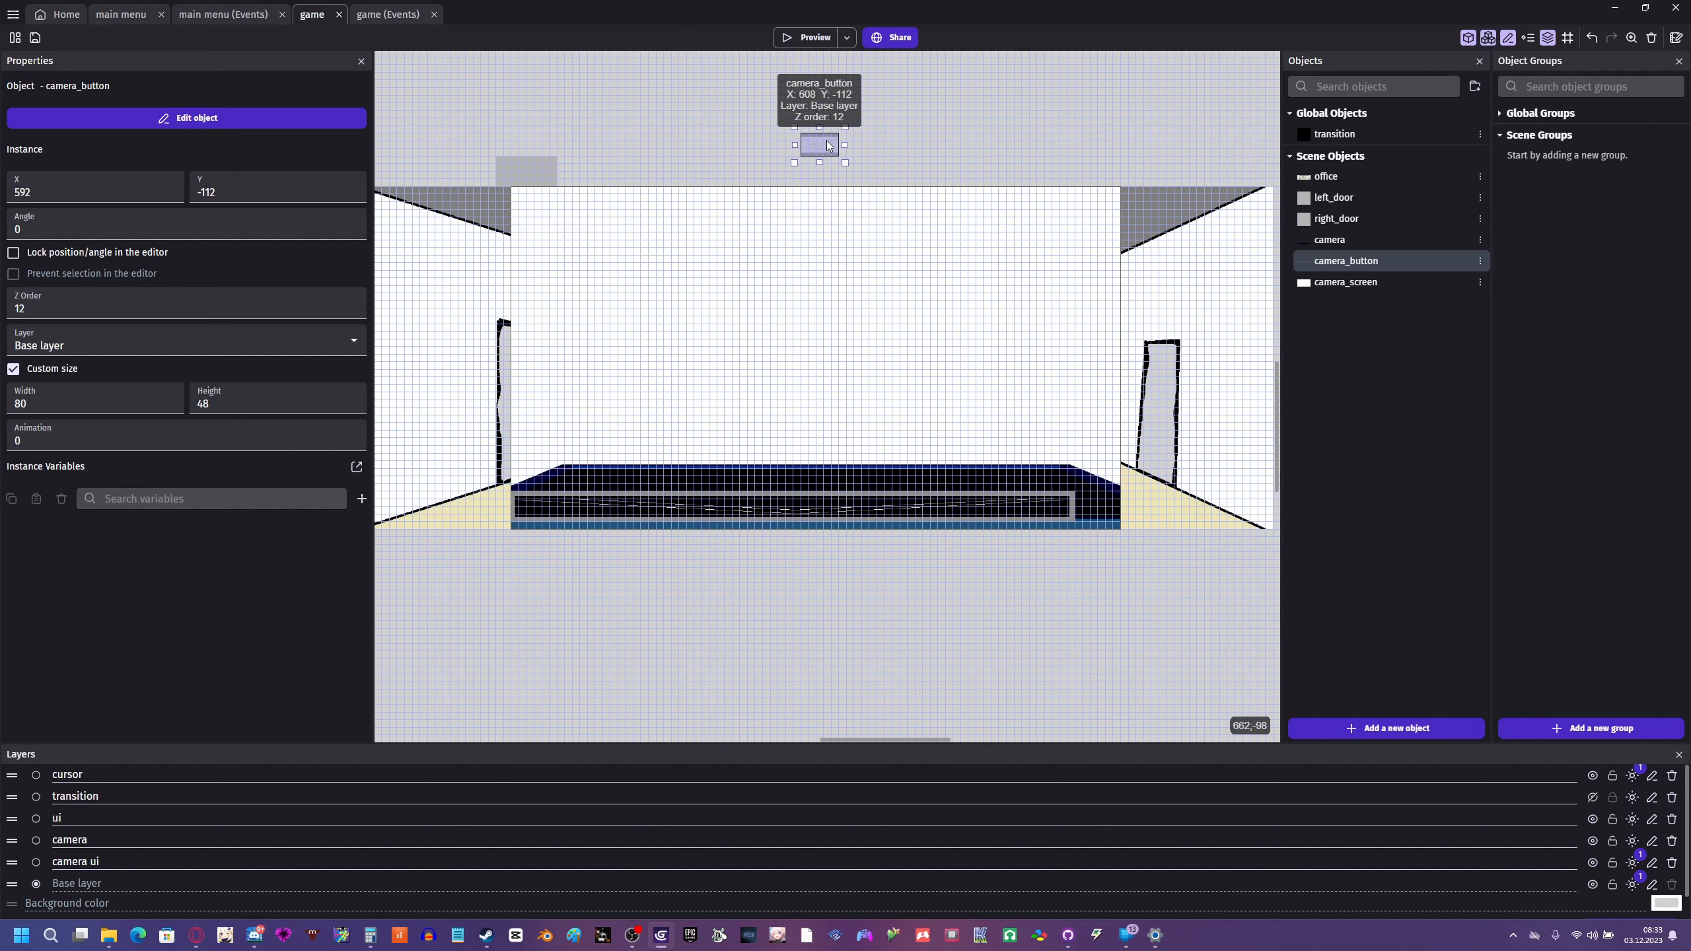
click(743, 178)
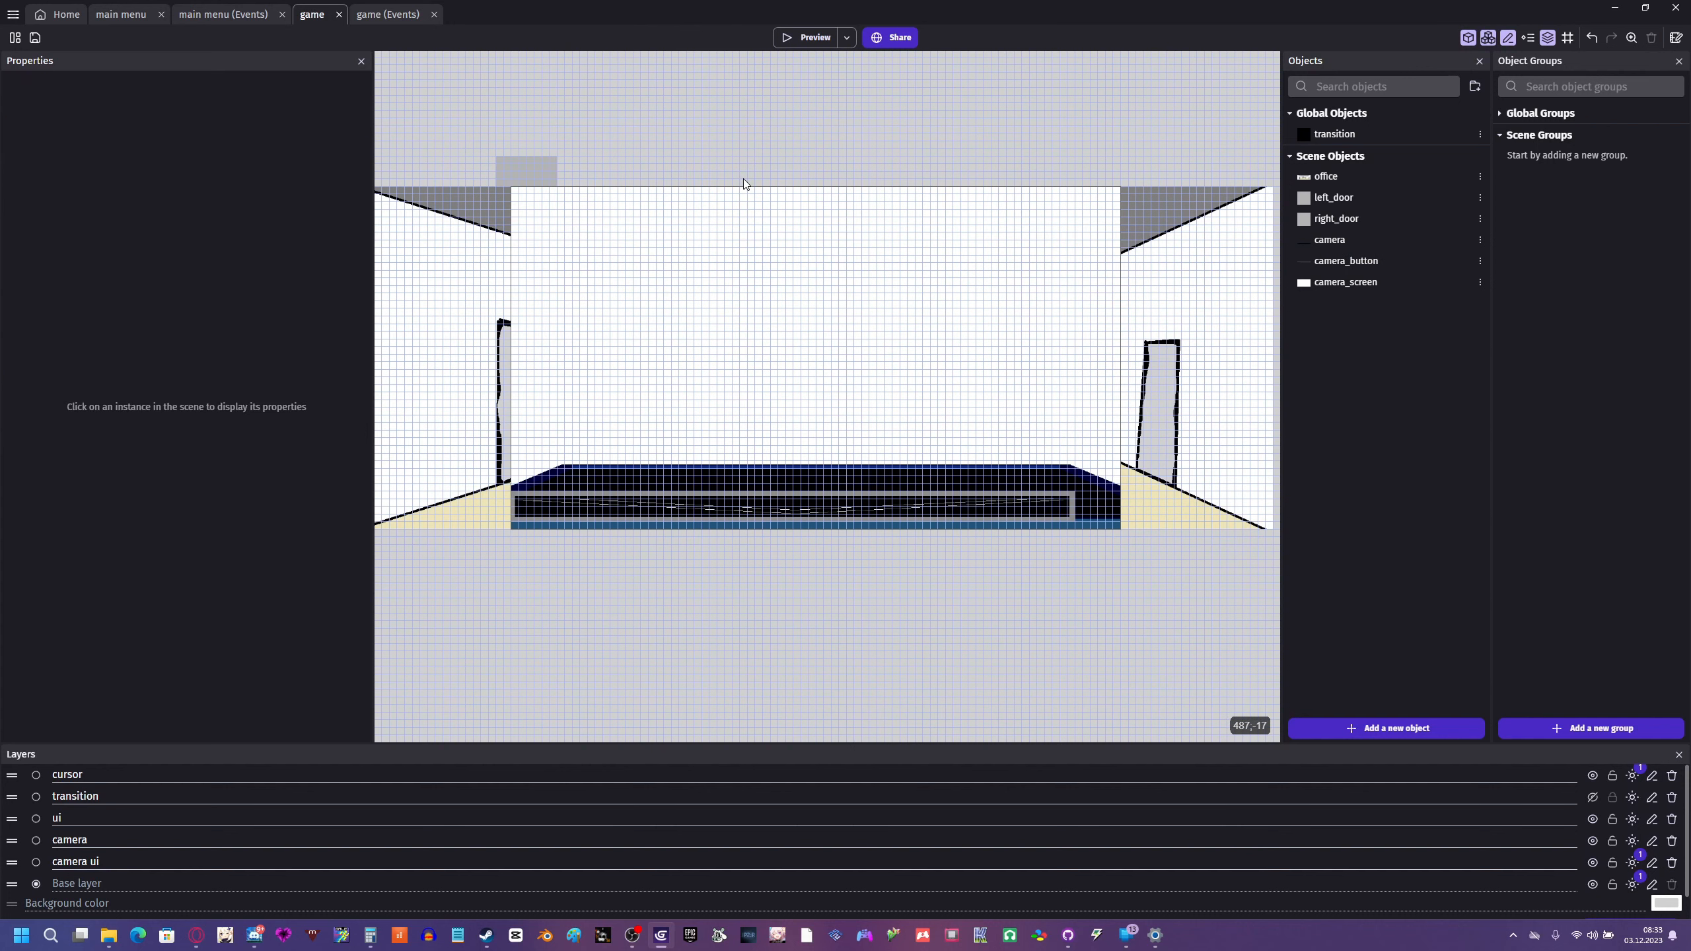
- Create a new sprite object named cam1 and add an empty animation to it
click(1425, 729)
click(612, 193)
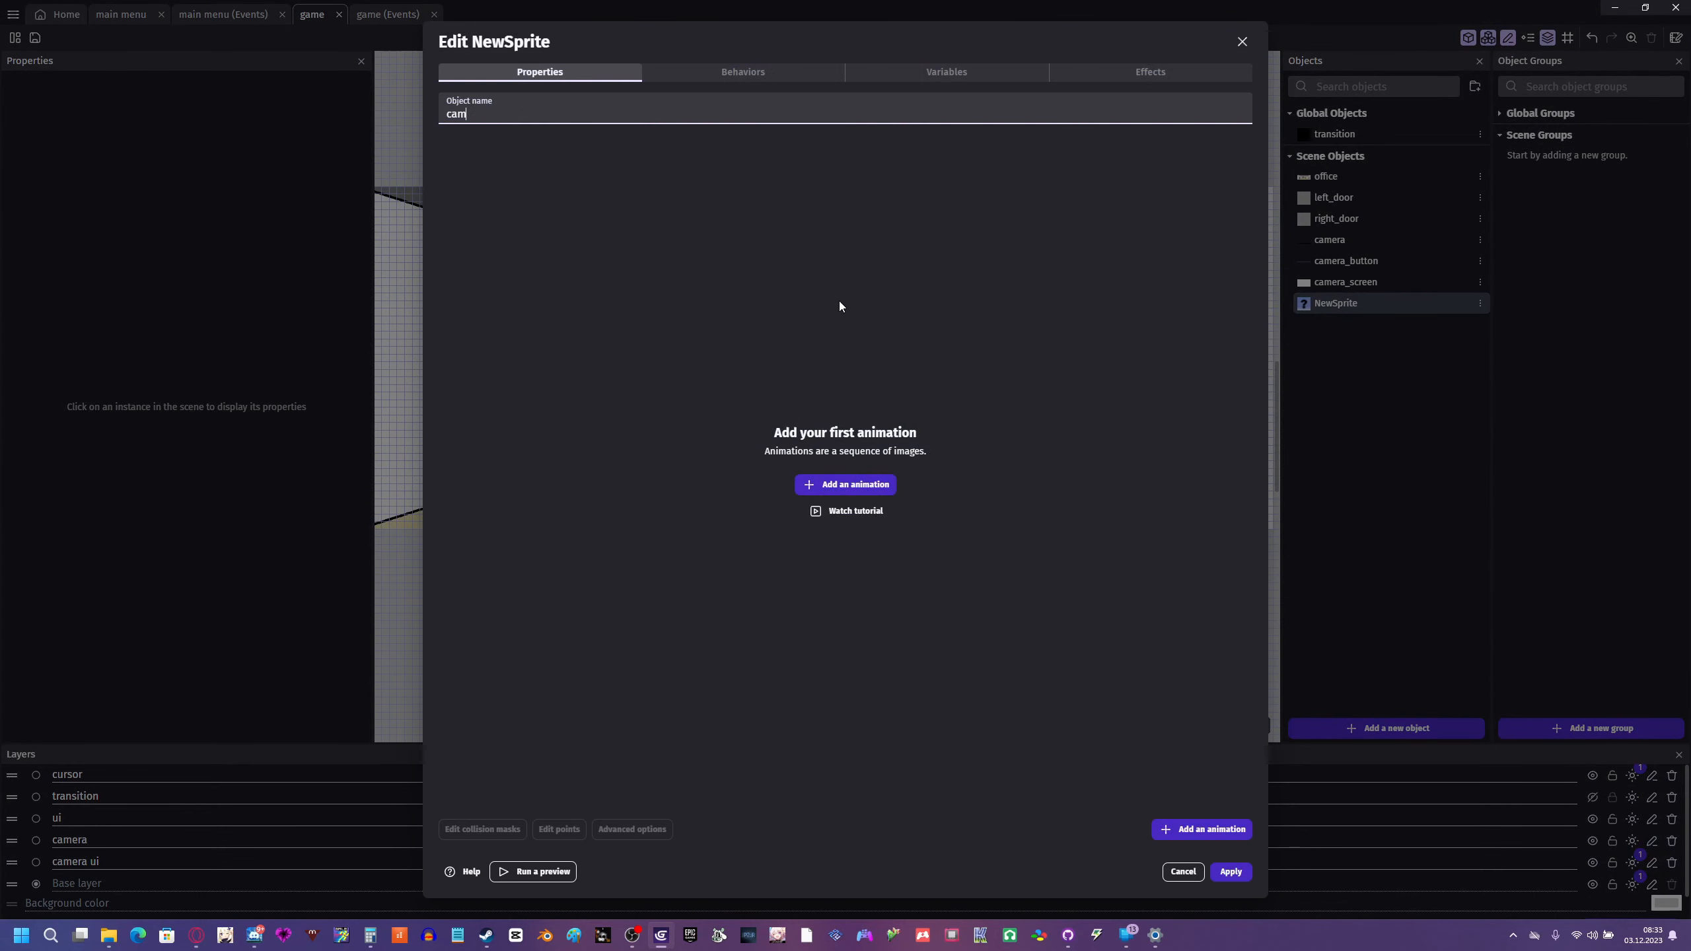
click(859, 485)
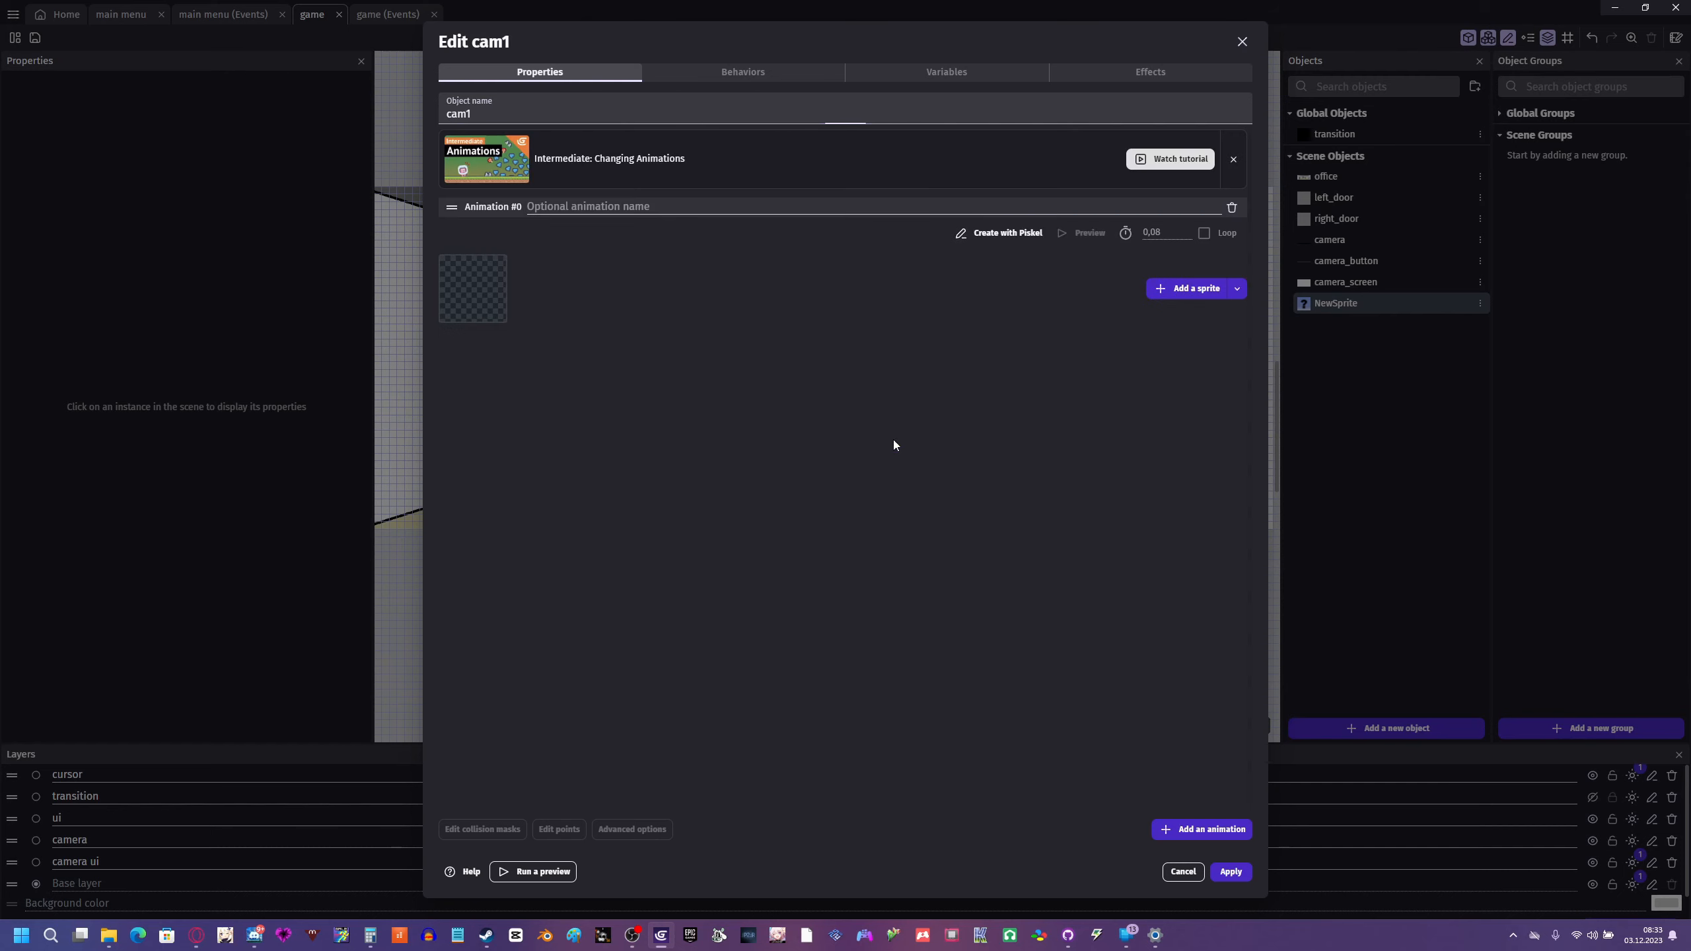
- Start drawing the cam1 animation in Piskel on a canvas resized to 80 by 48 px
click(1017, 230)
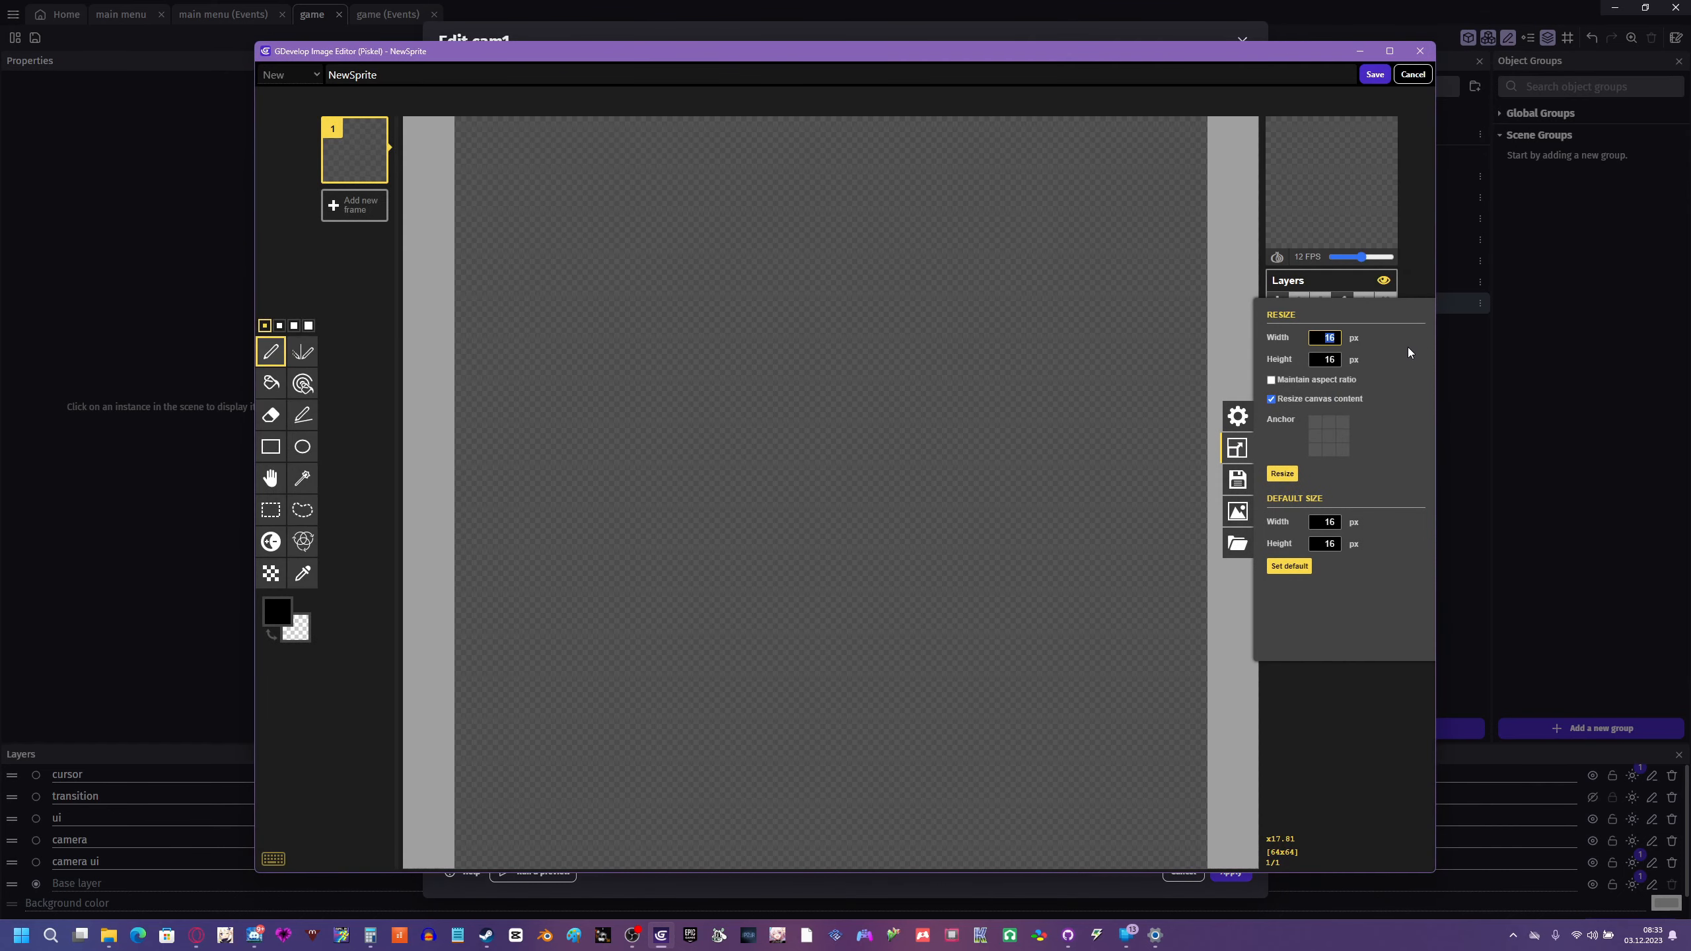
text(80)
click(1329, 360)
text(48)
click(1282, 472)
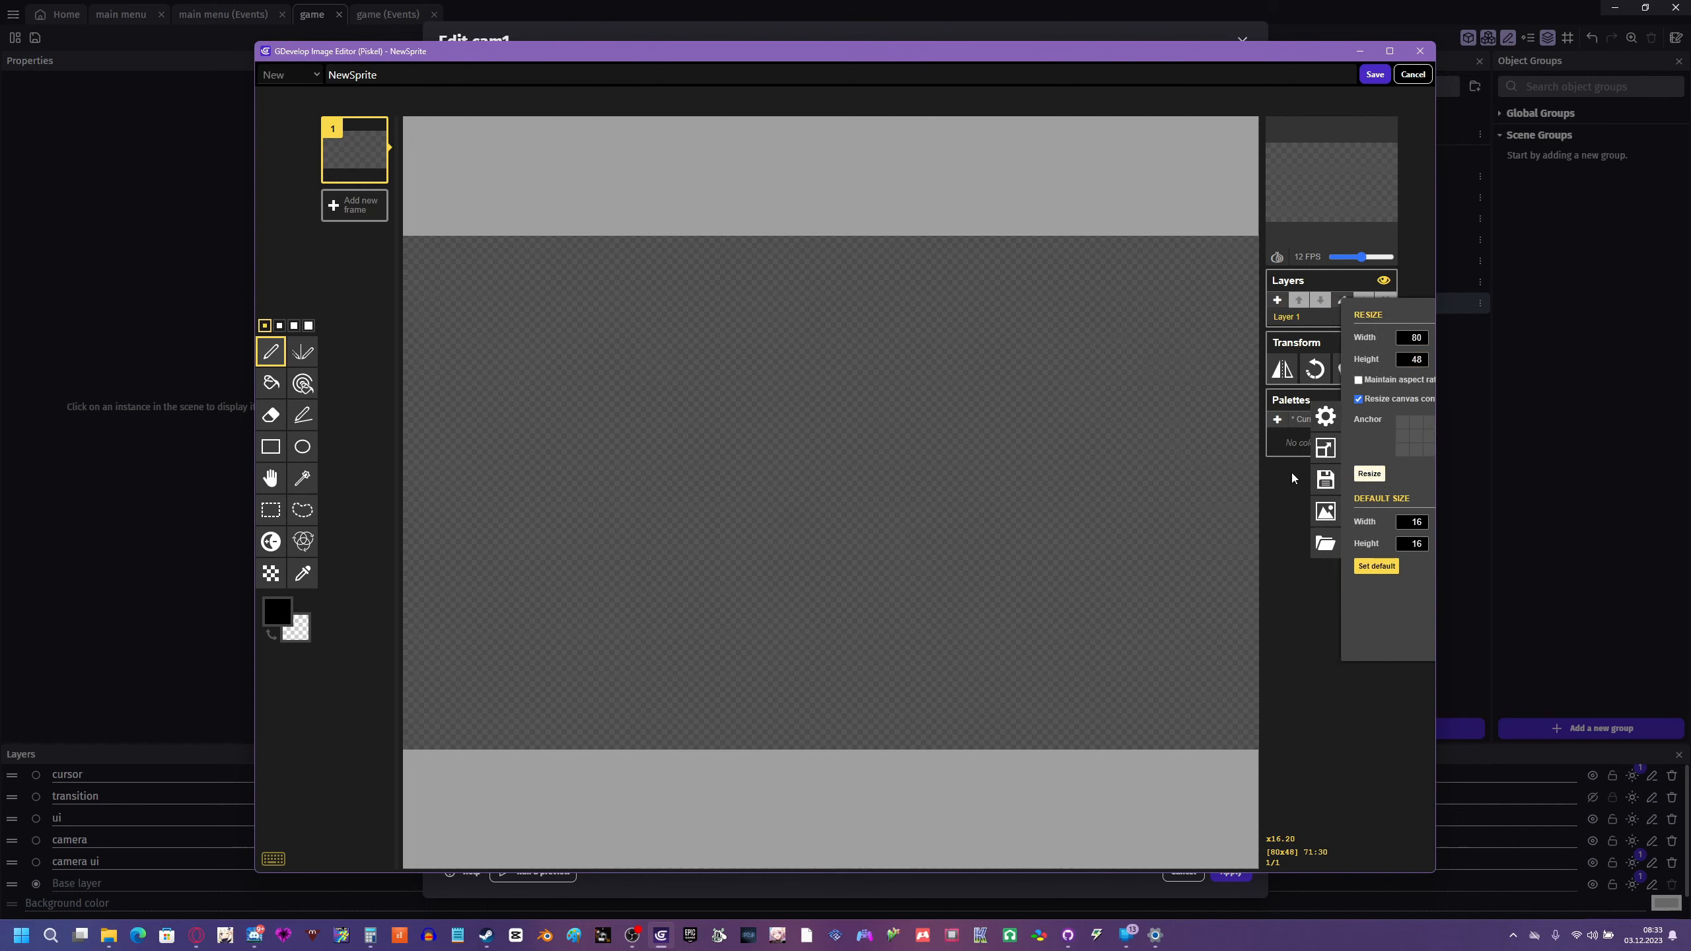
- Draw a white rectangular border two pixels thick around the edge of the canvas
click(297, 628)
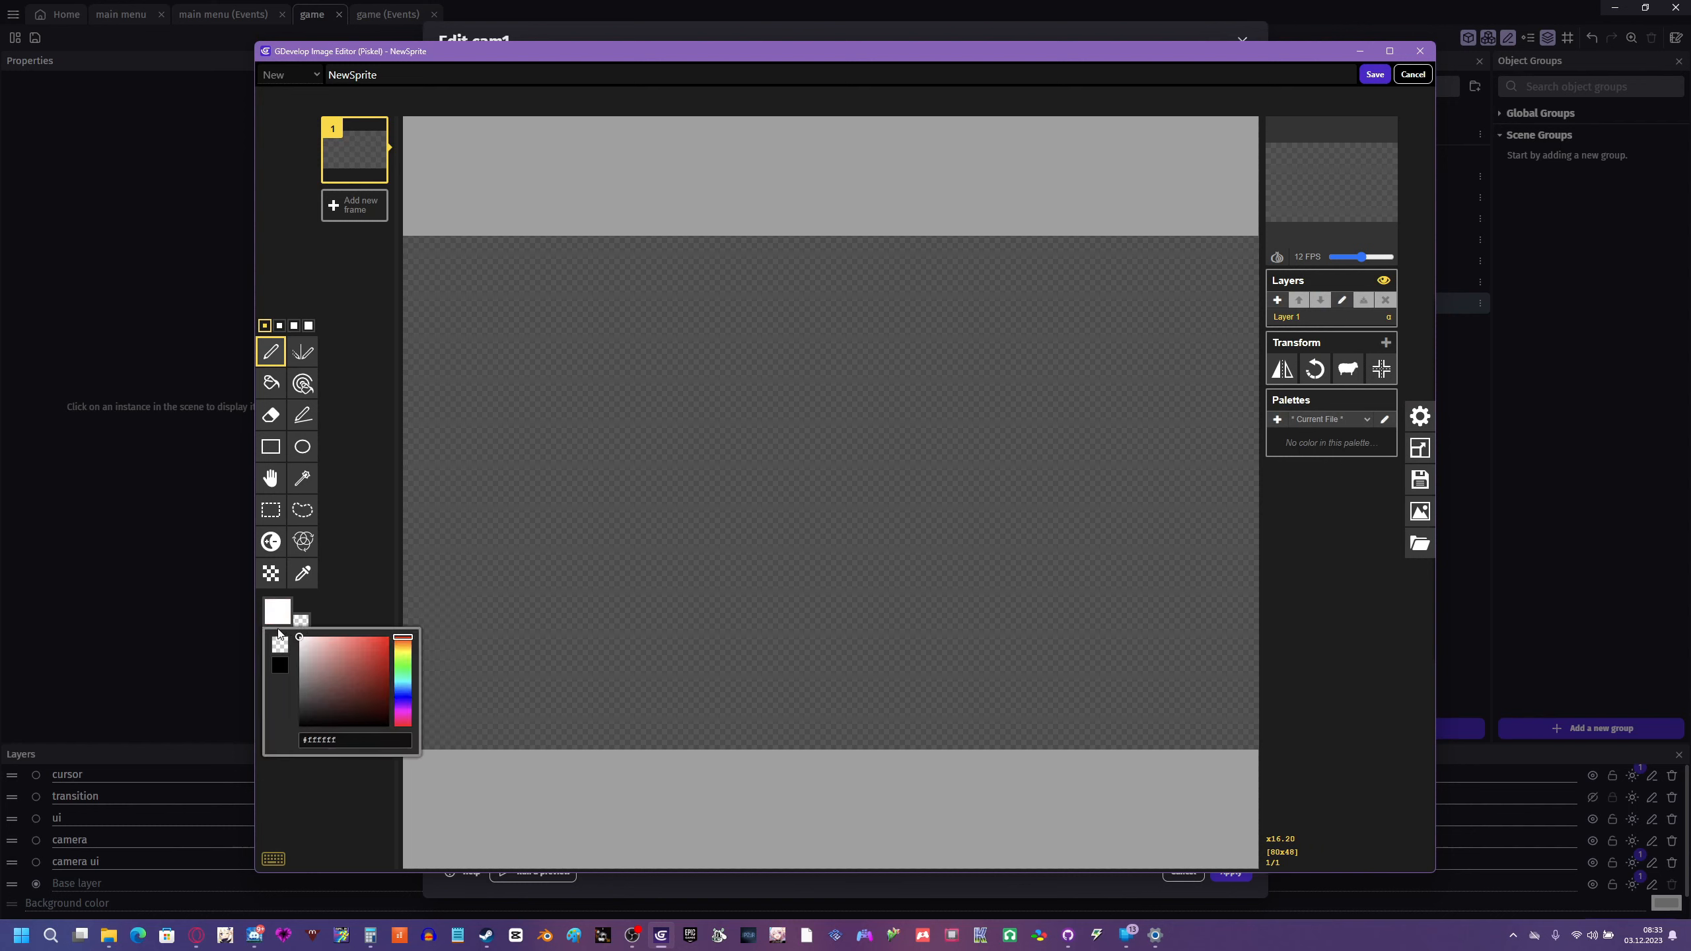
click(270, 447)
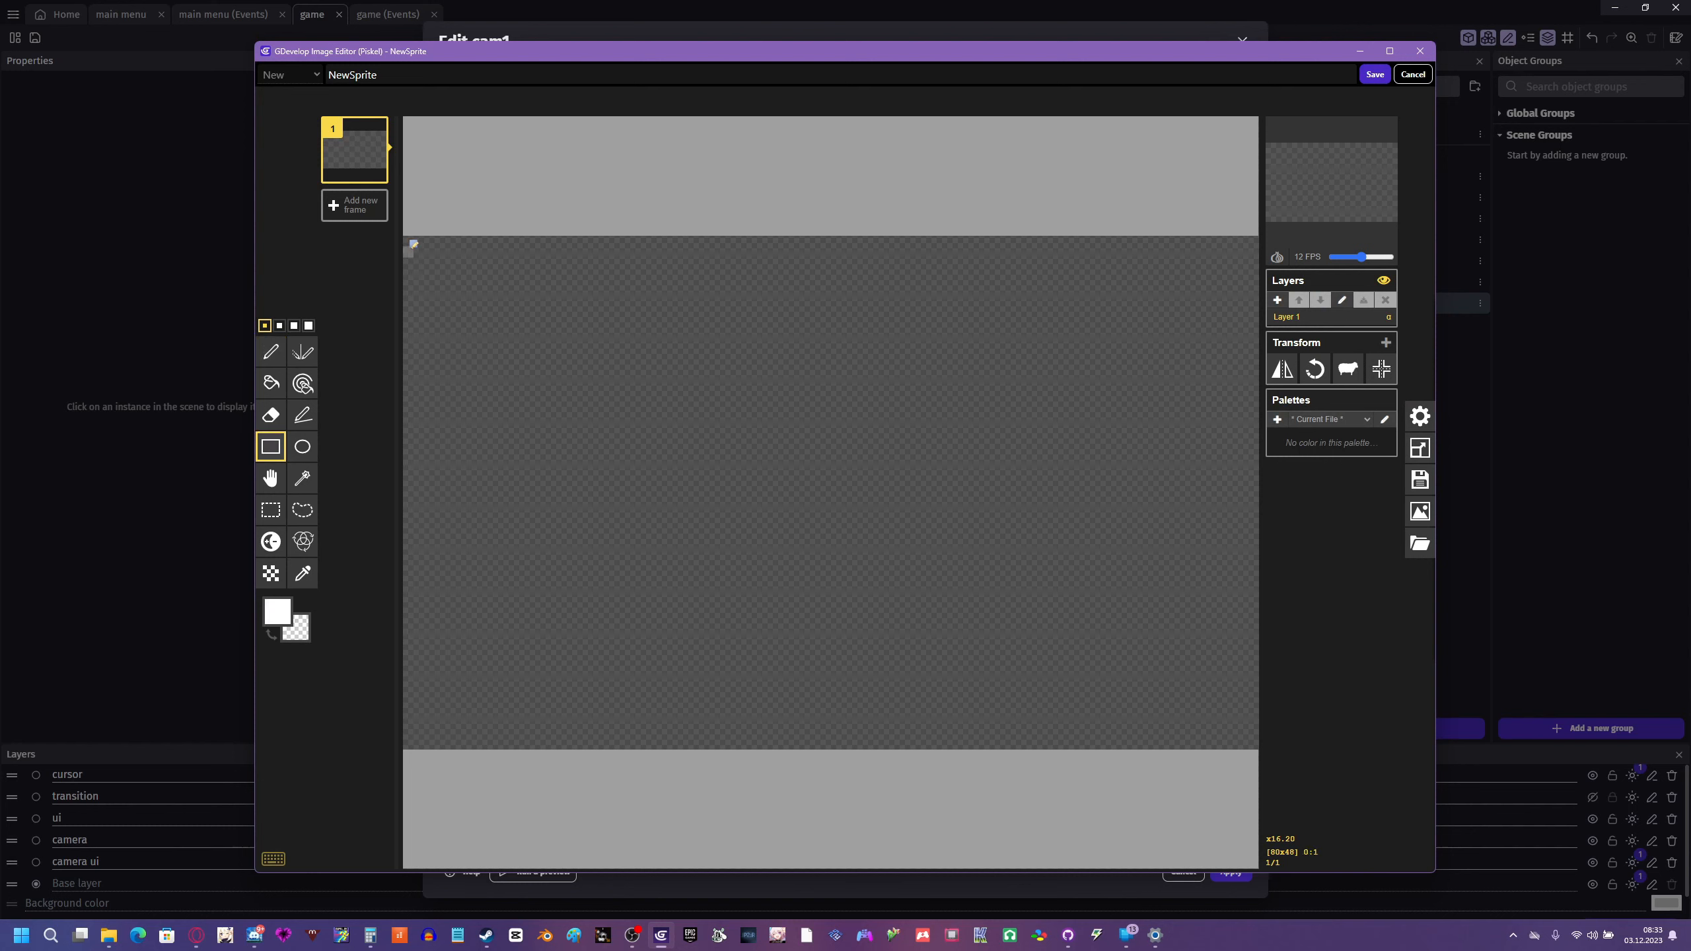
drag(441, 254, 1255, 740)
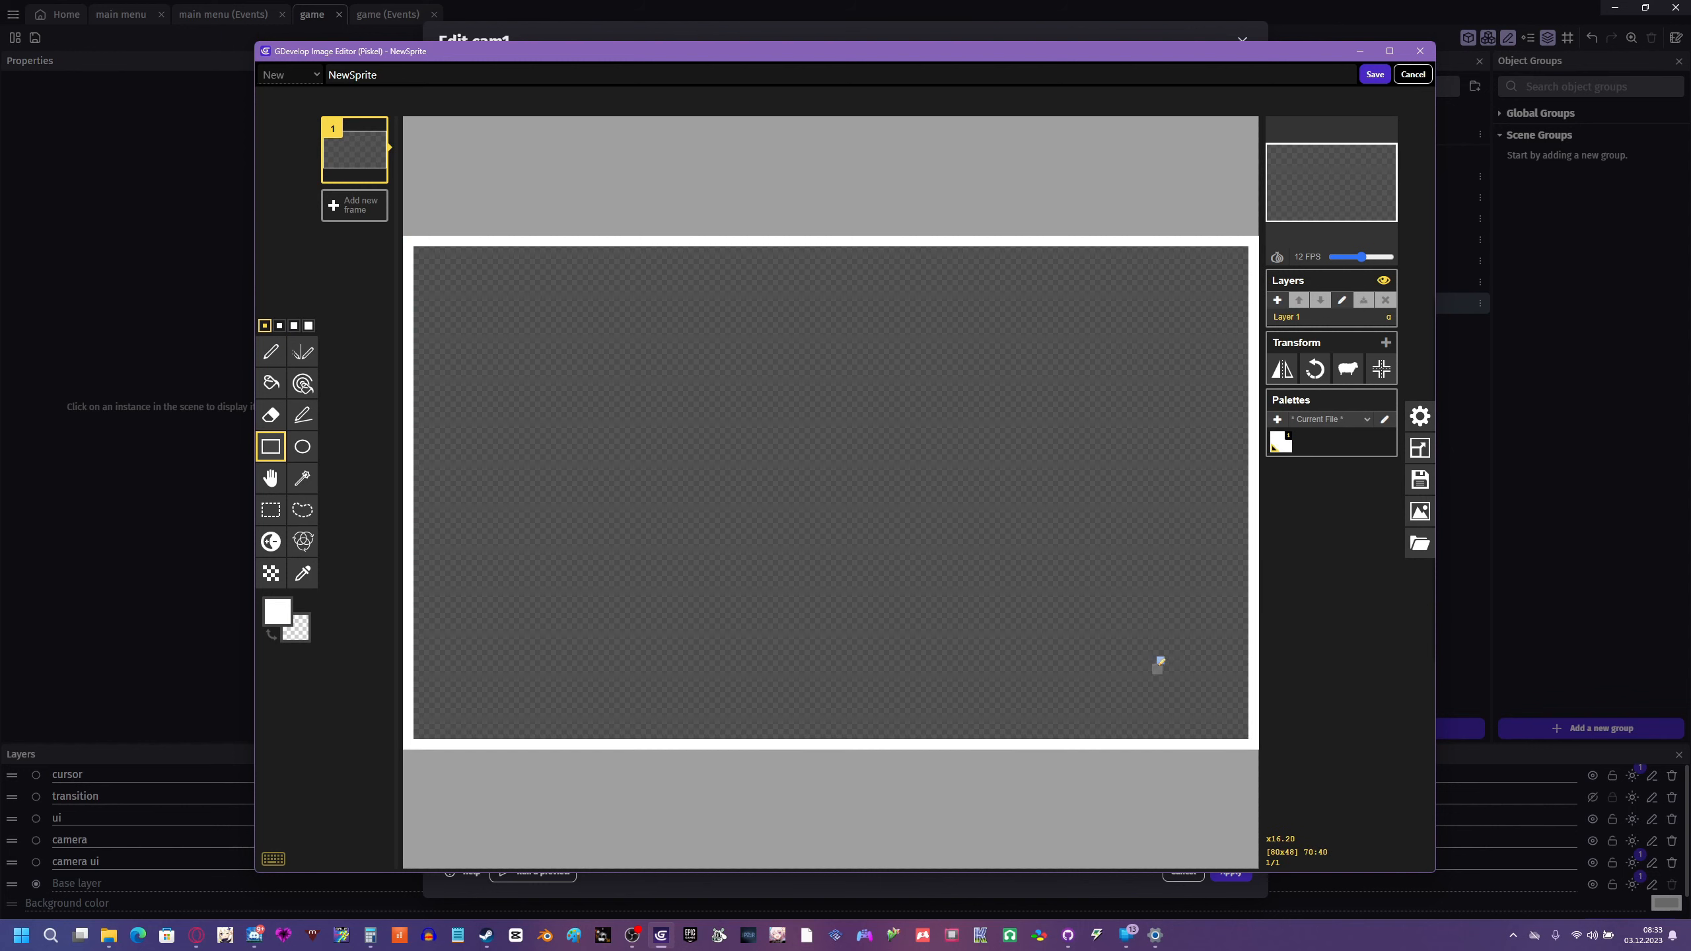
drag(429, 249, 1243, 725)
- Handwrite "Cam 1" in white across the inside of the border with the Pen tool
click(273, 353)
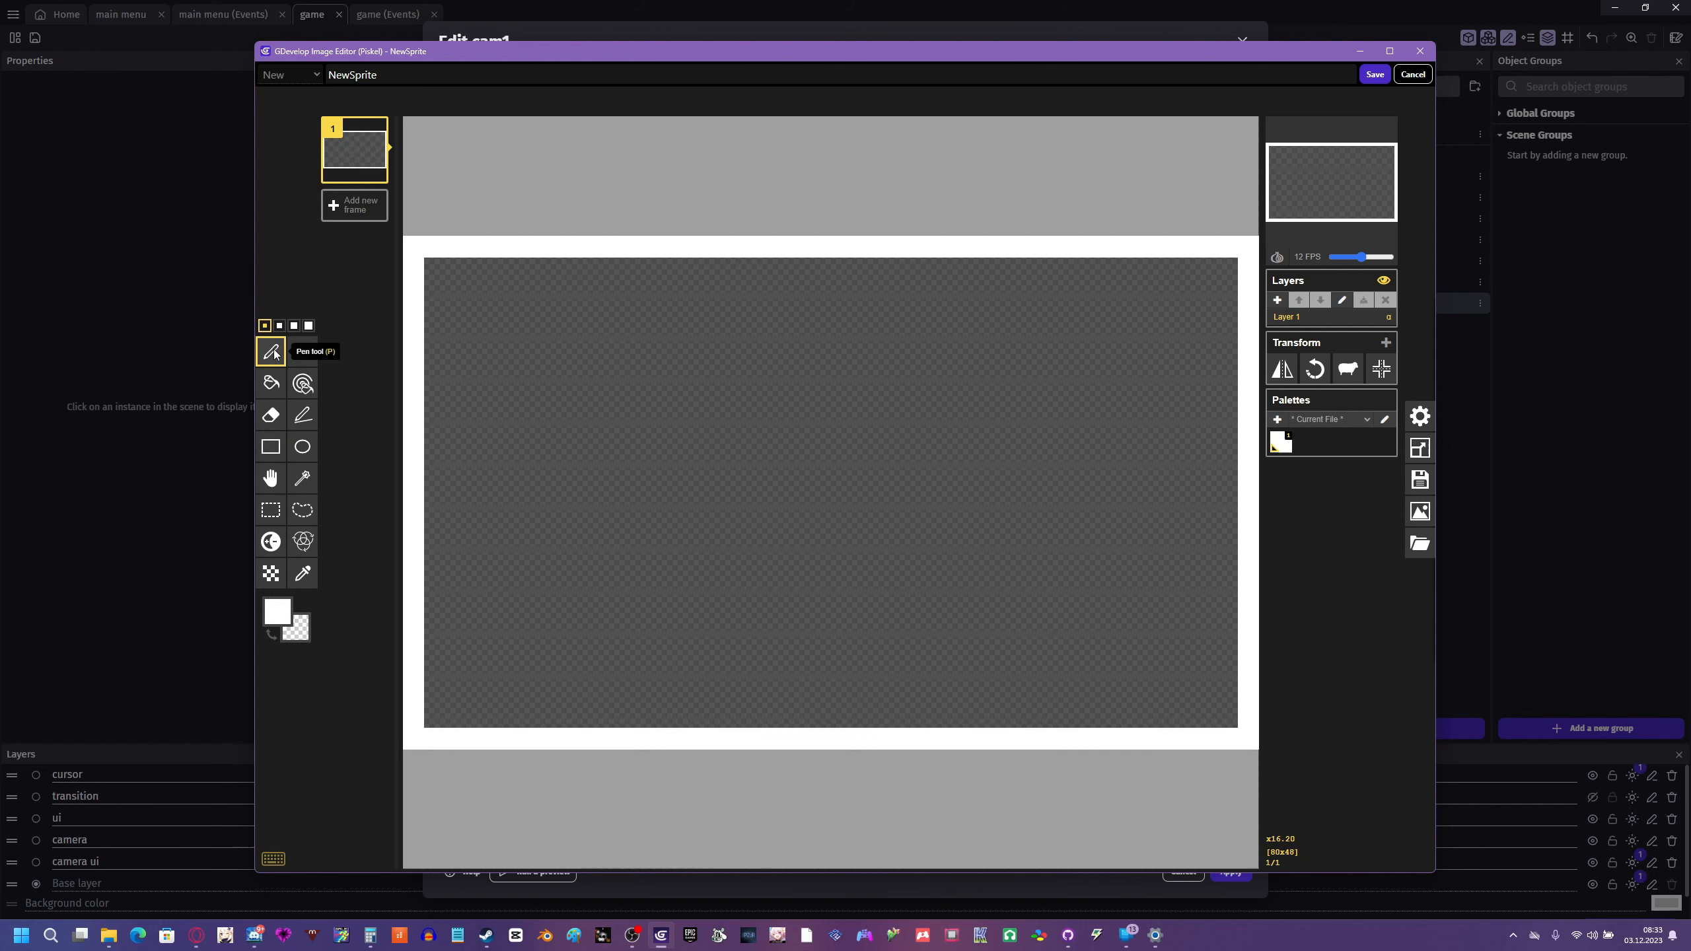
drag(590, 337, 525, 562)
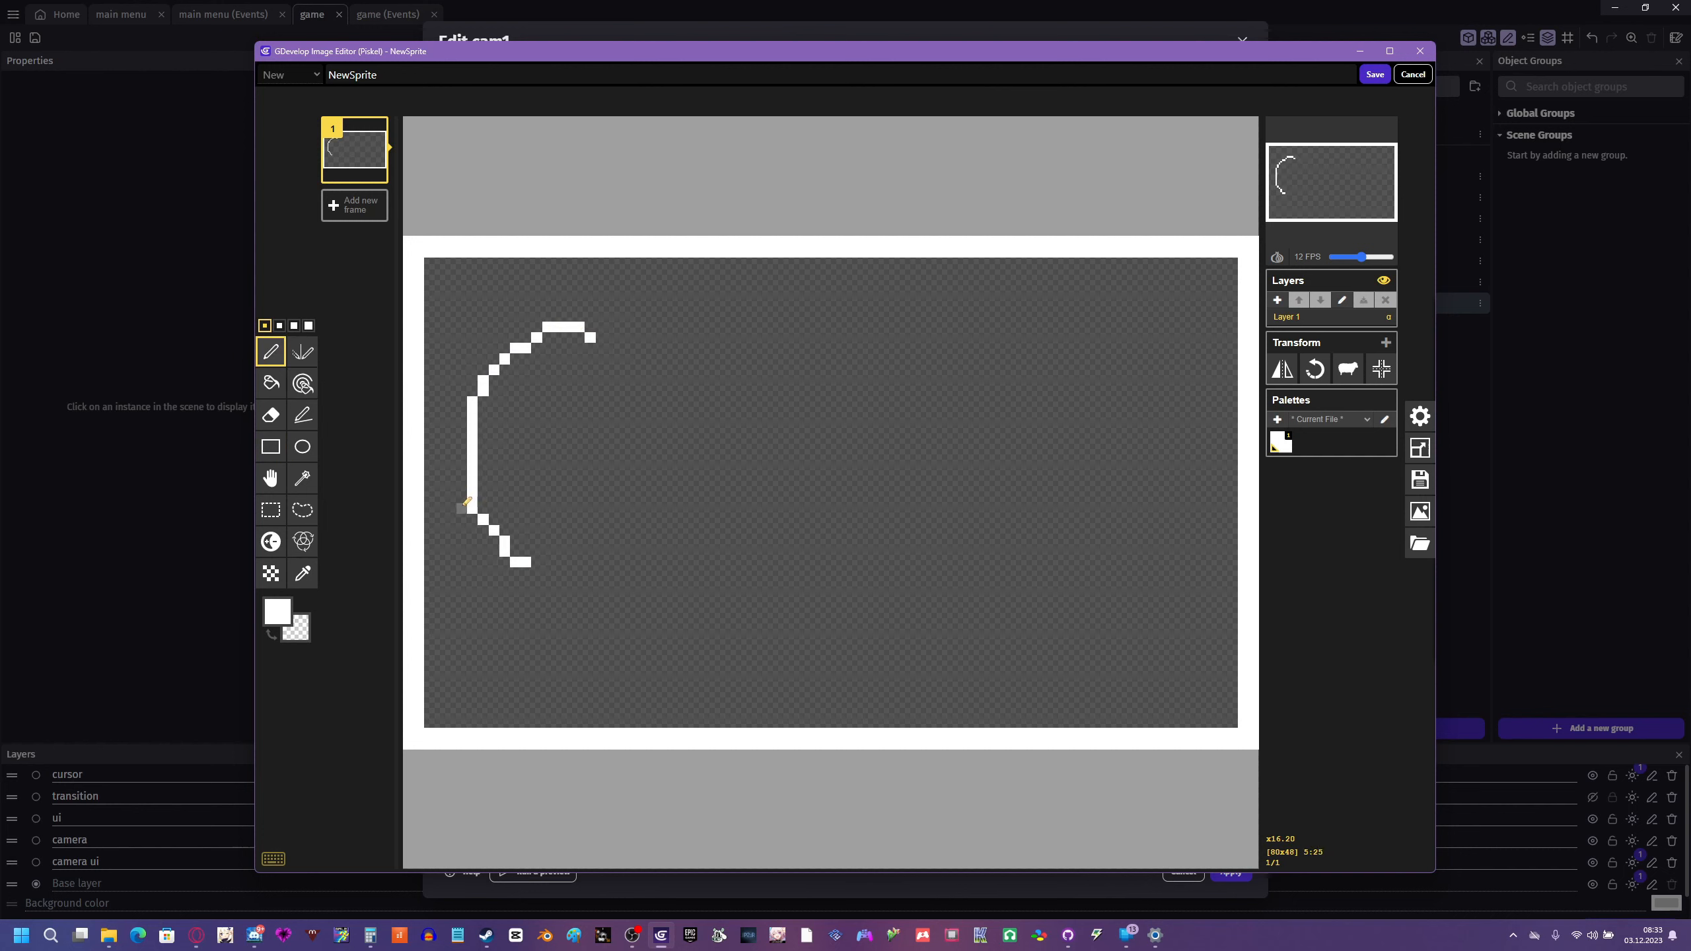
key(ctrl+z)
drag(573, 326, 501, 647)
mouse_move(622, 540)
mouse_down()
mouse_move(540, 608)
mouse_move(703, 518)
mouse_move(814, 595)
mouse_up()
drag(922, 378, 933, 615)
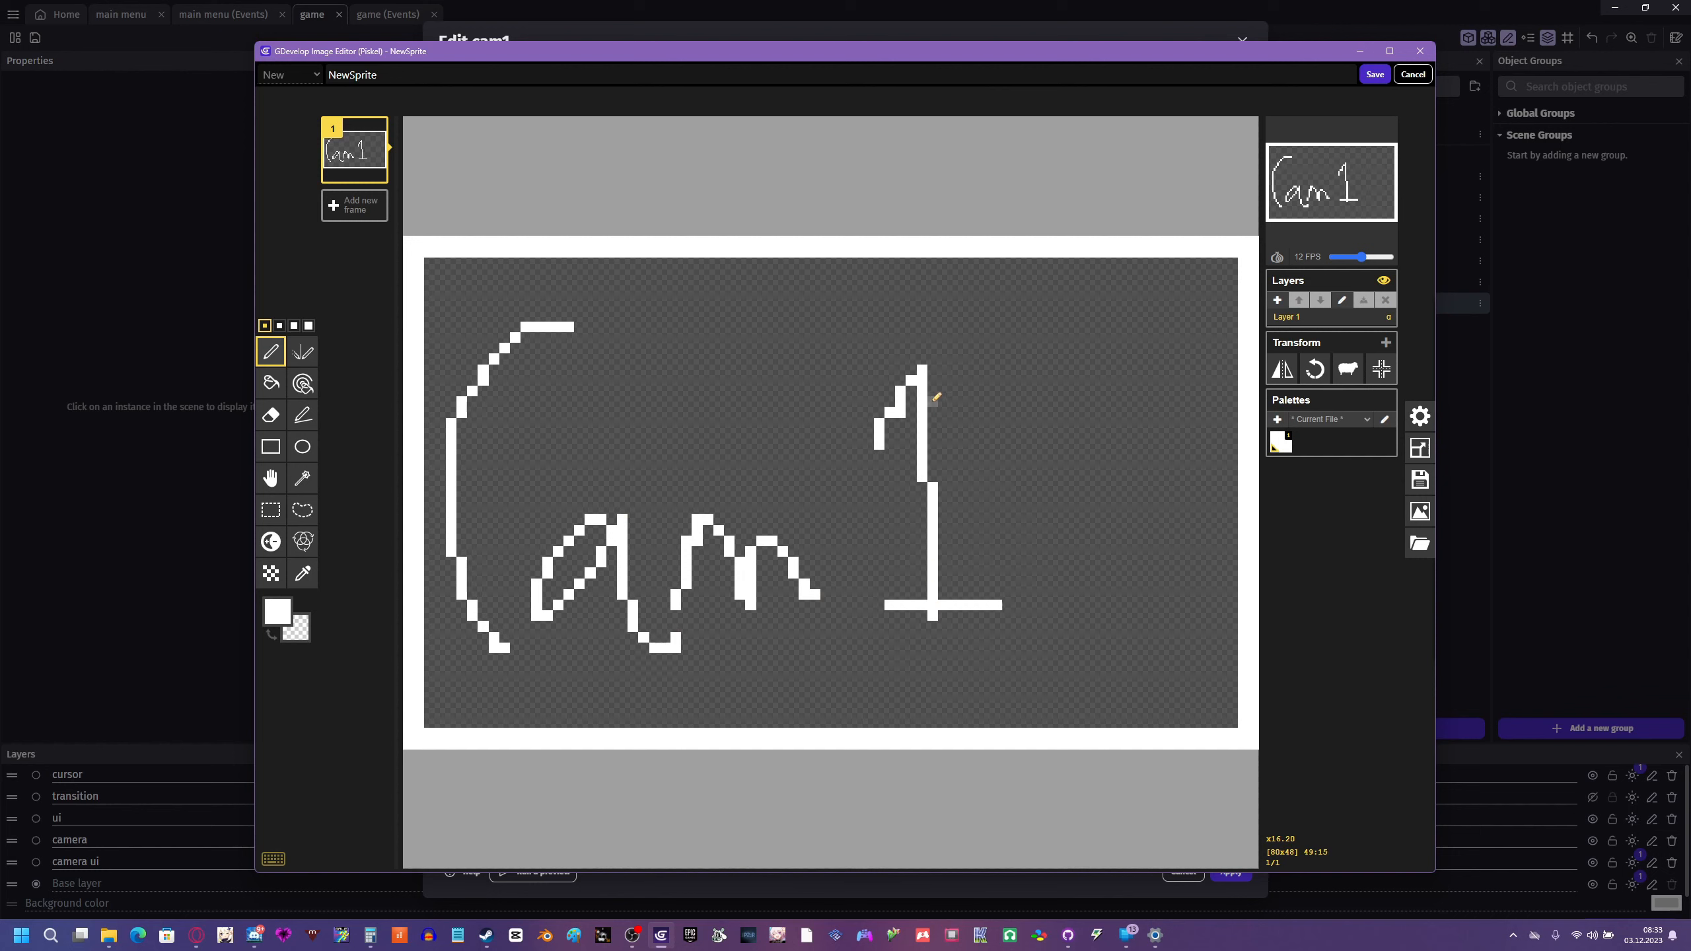
- Fill the background behind the "Cam 1" lettering with grey, including the enclosed area of the "a"
click(270, 382)
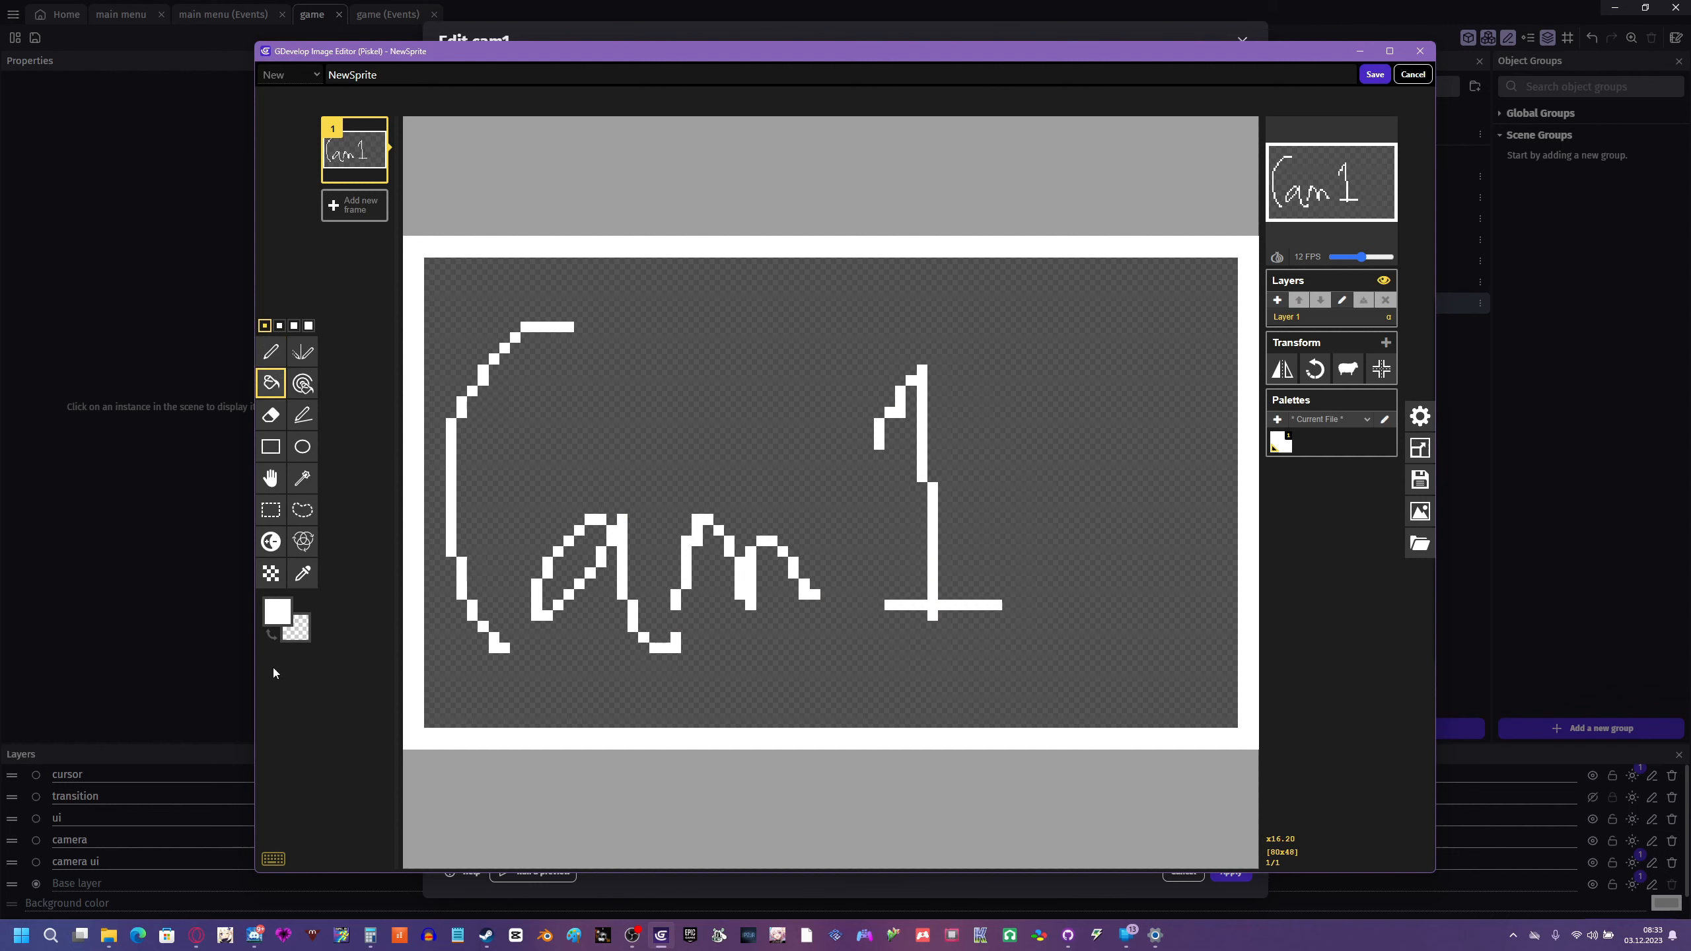
click(276, 624)
drag(323, 659, 298, 677)
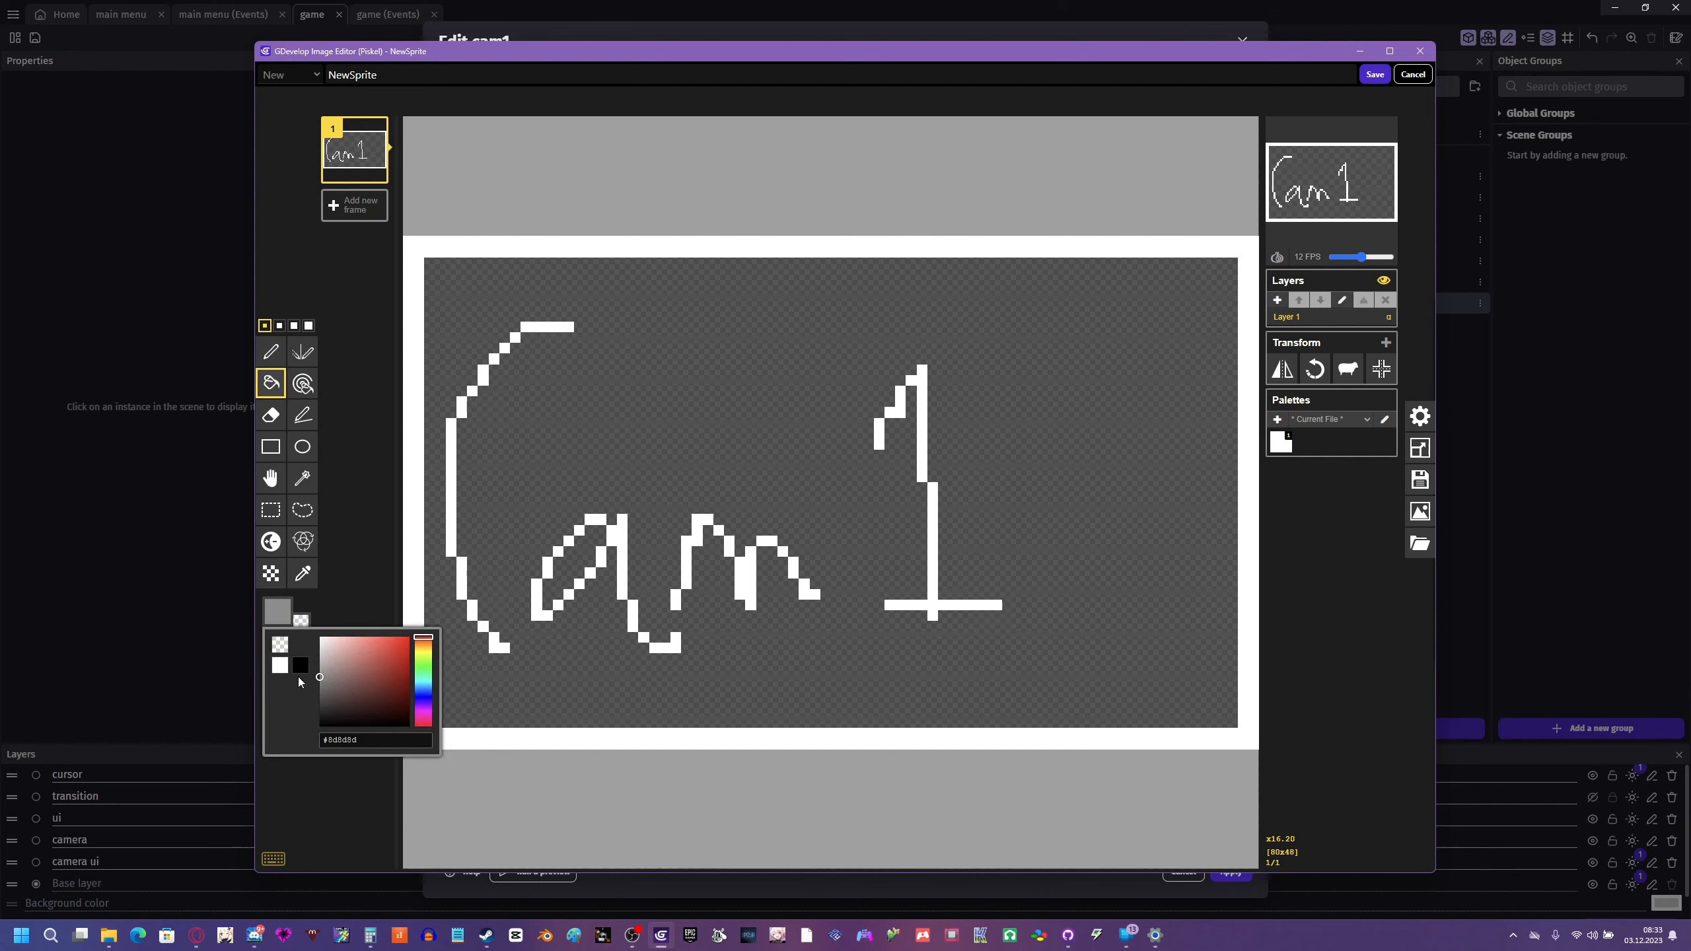
click(341, 580)
click(659, 397)
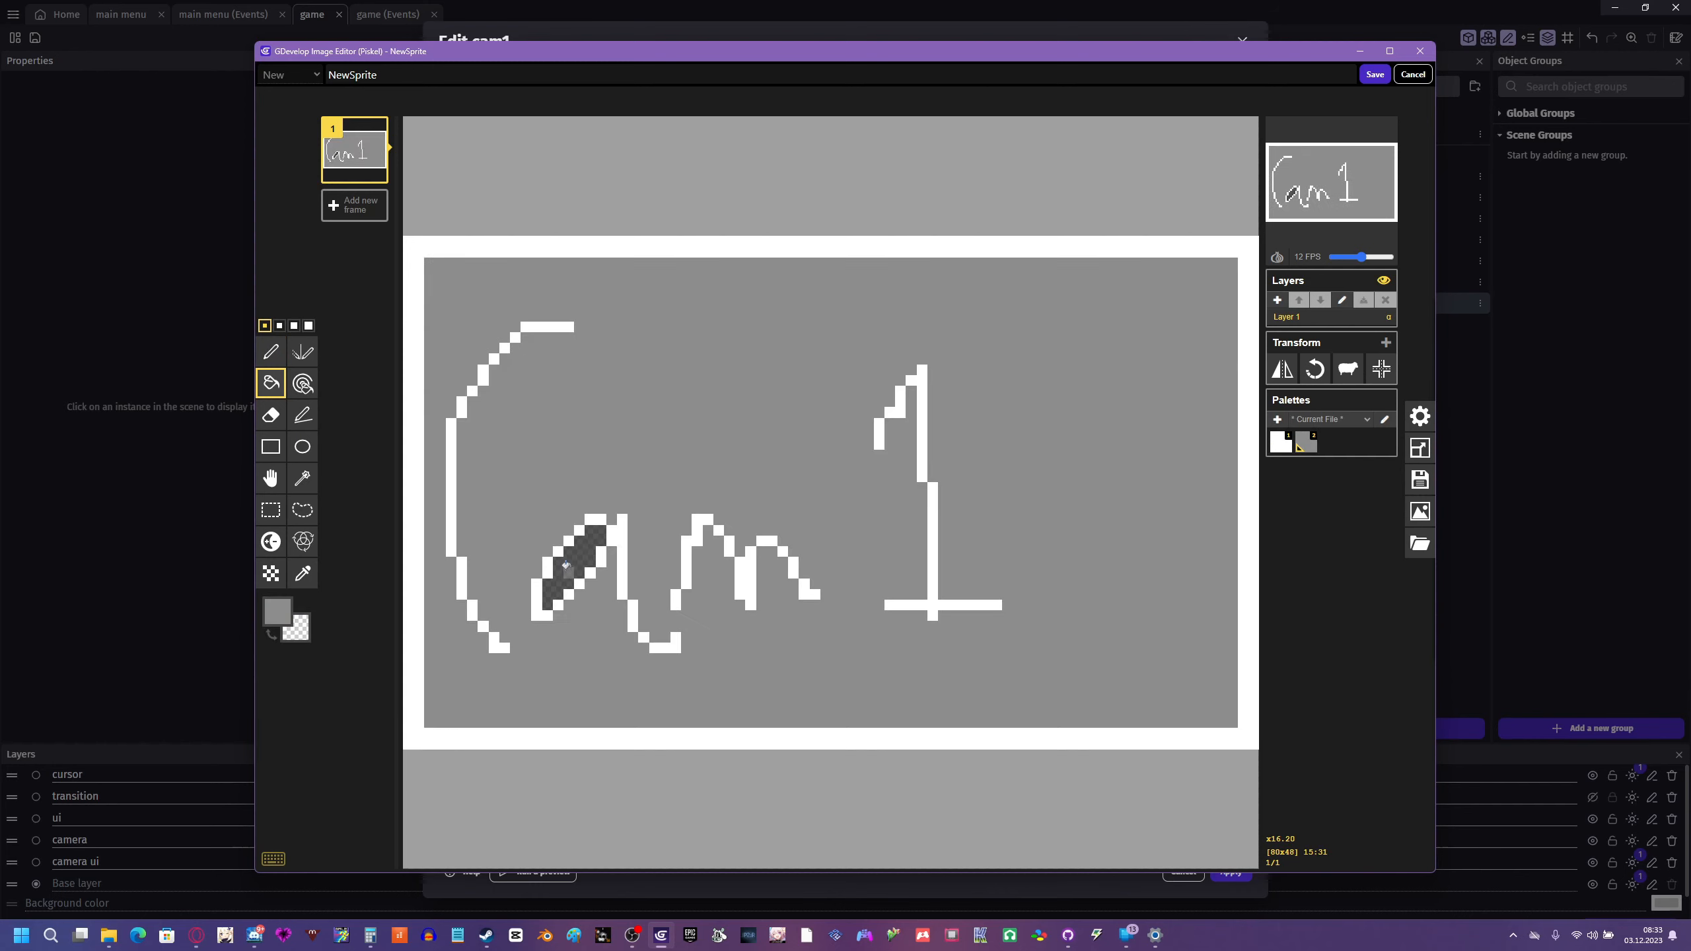
click(566, 565)
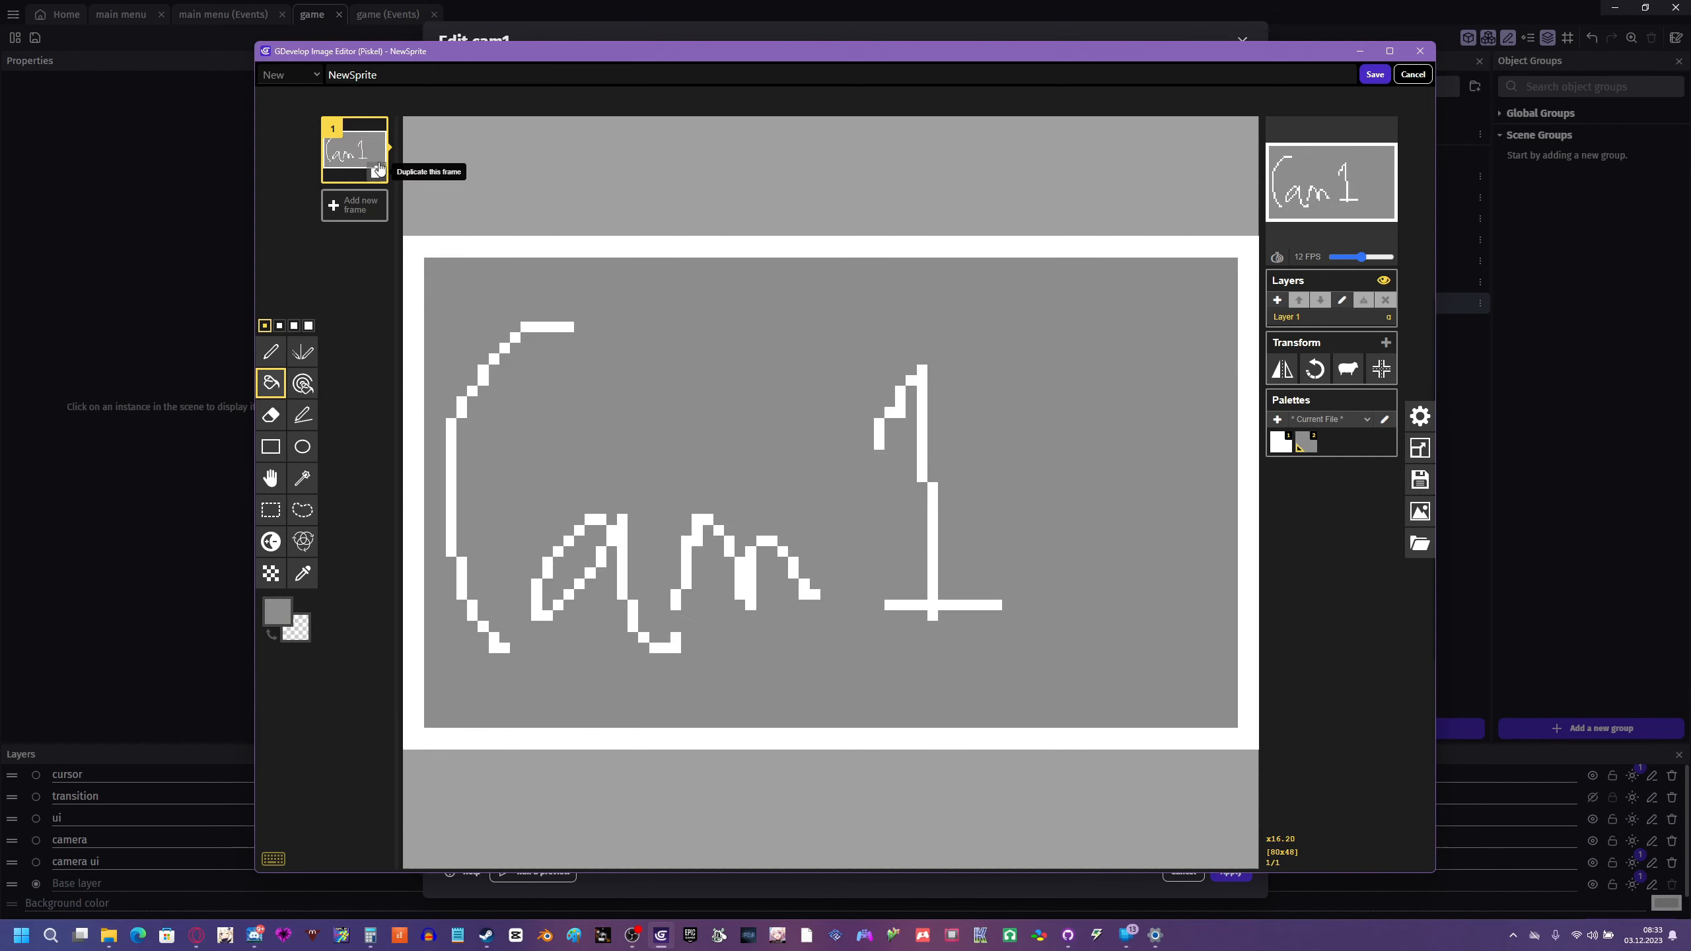
- Duplicate the grey frame and recolour the copy's background yellow, including the inside of the "a"
click(376, 172)
click(277, 611)
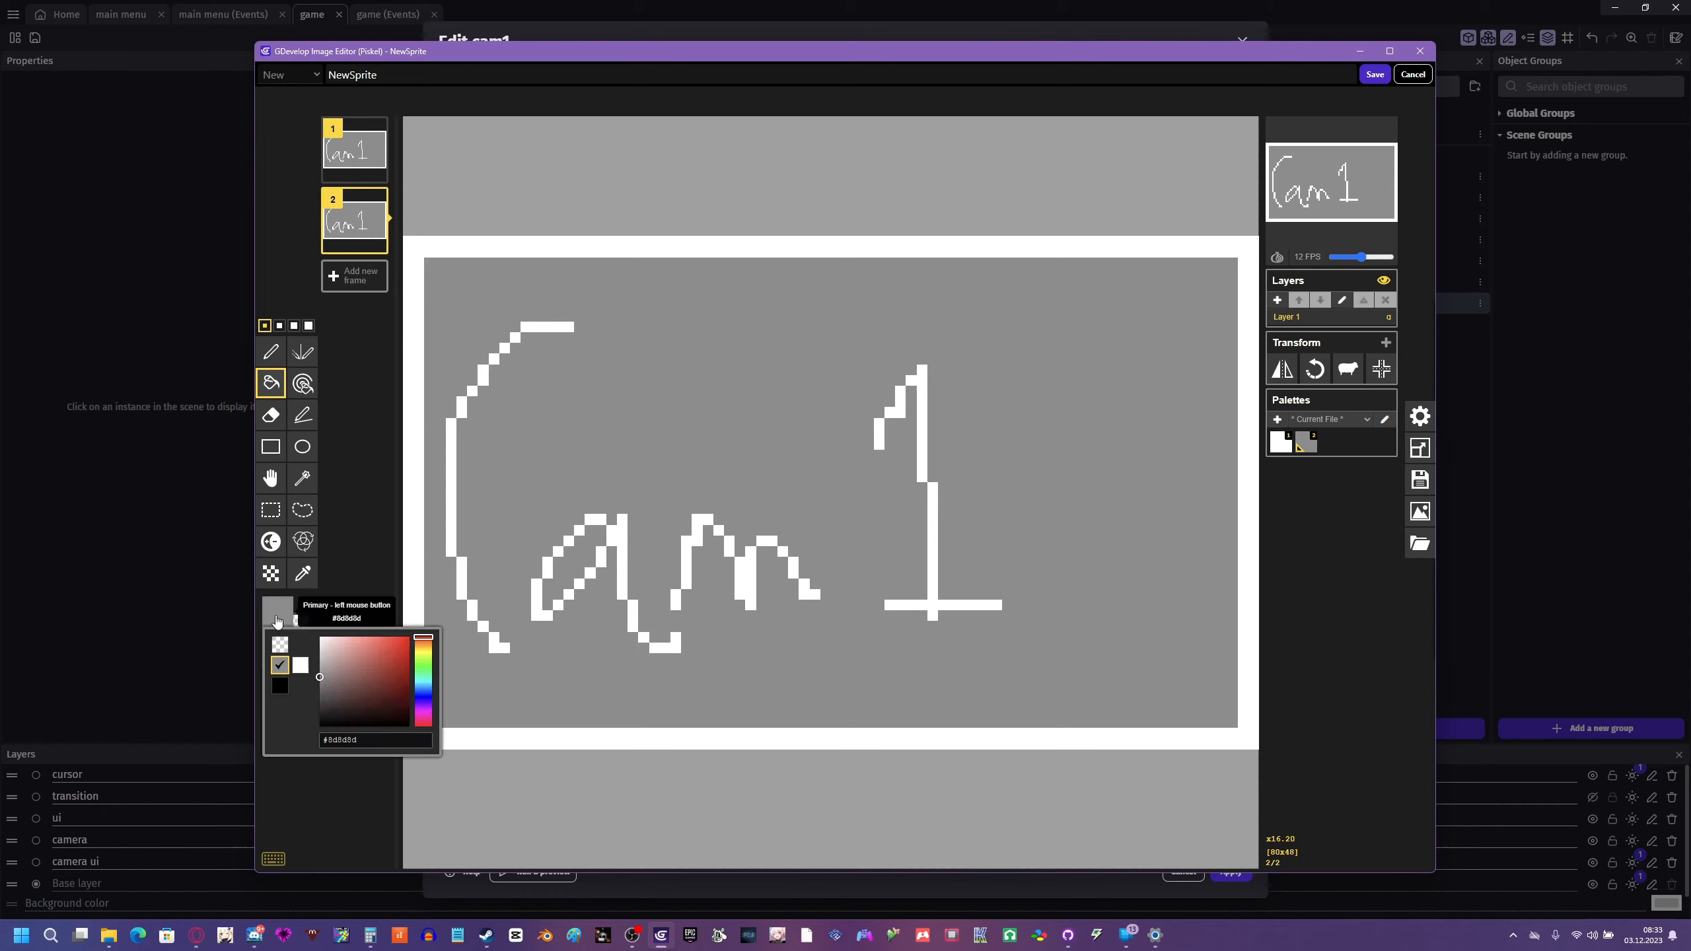
click(394, 661)
mouse_move(424, 666)
mouse_down()
mouse_move(424, 646)
mouse_move(430, 659)
mouse_up()
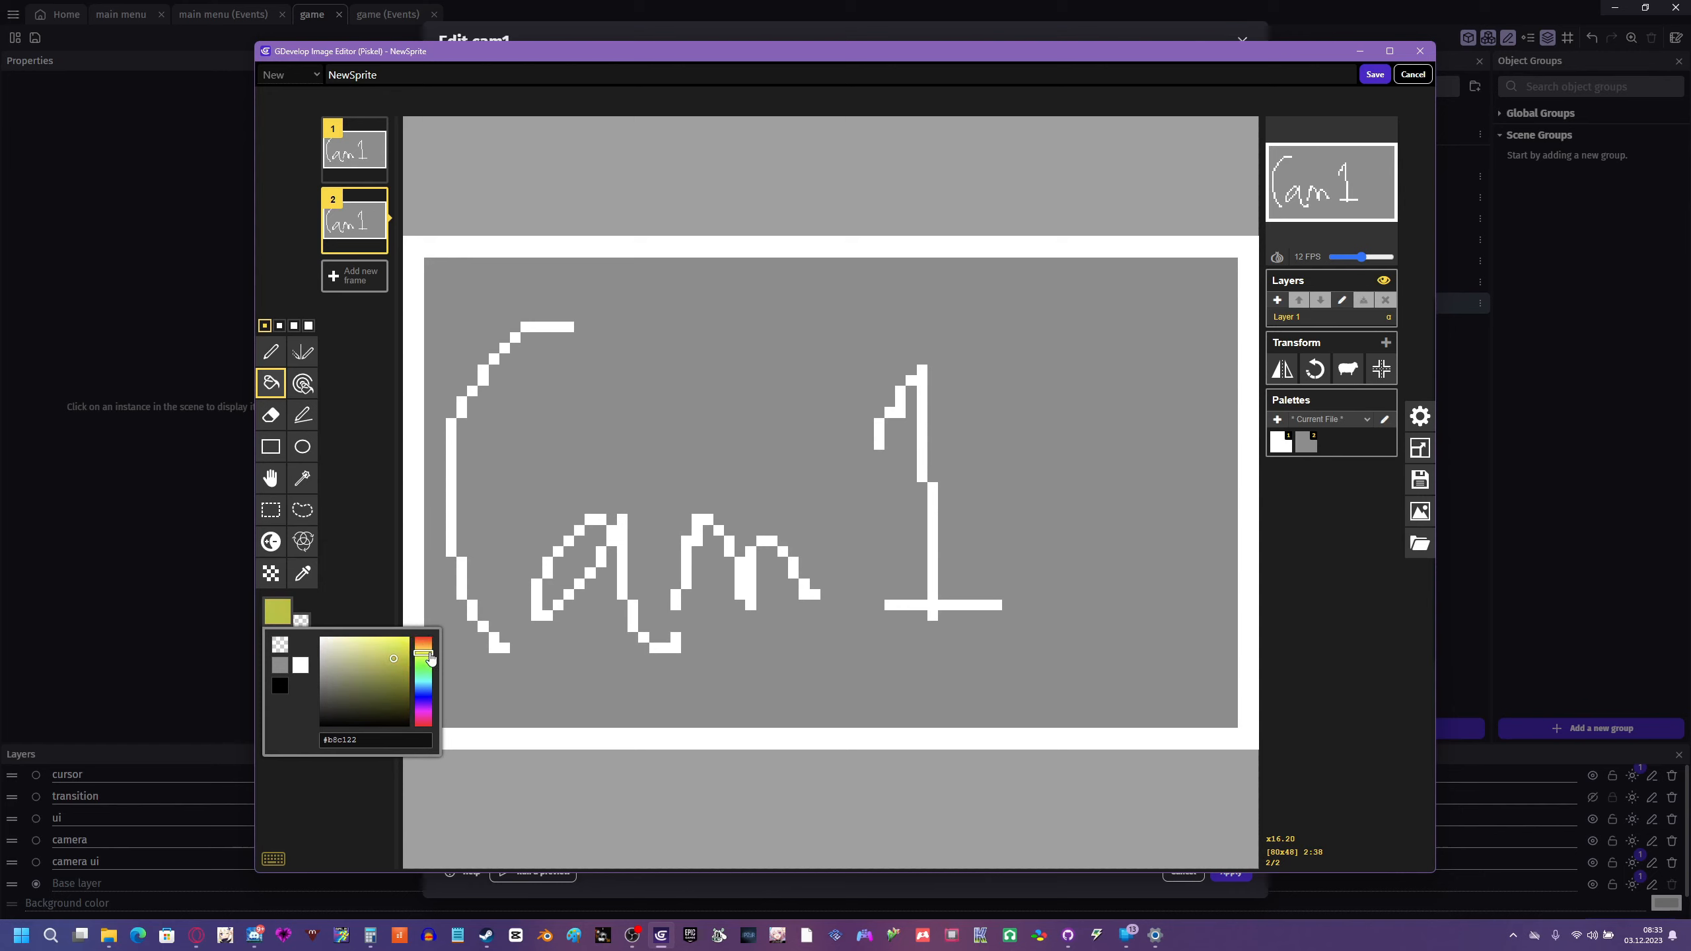
click(477, 572)
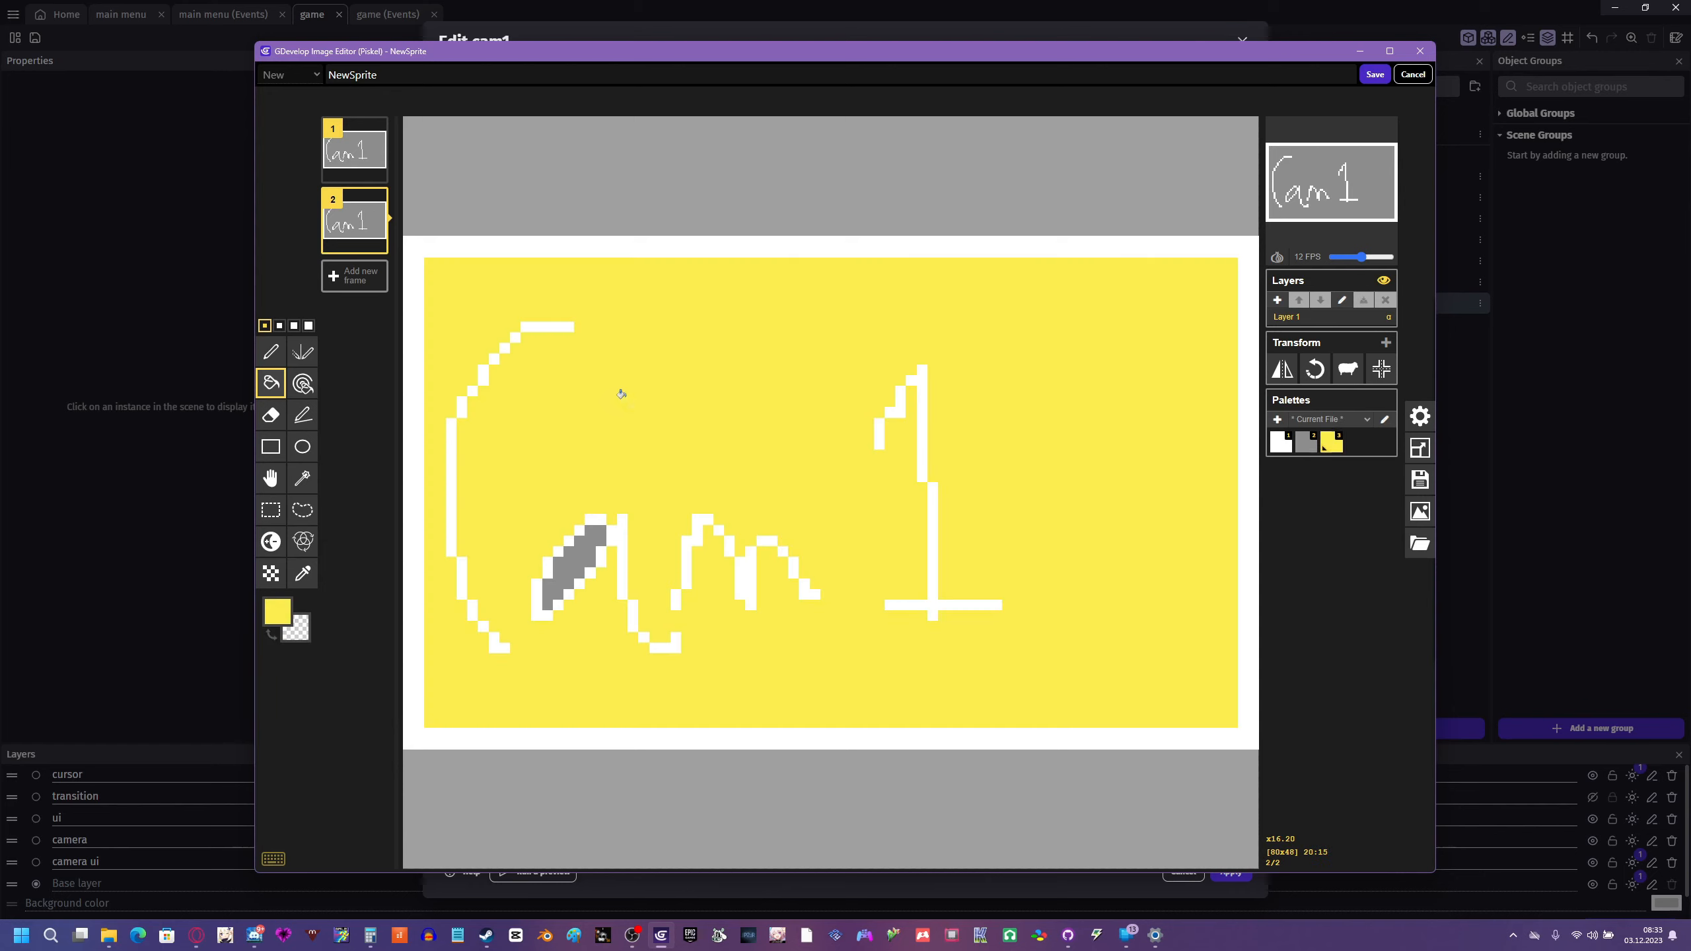
click(561, 558)
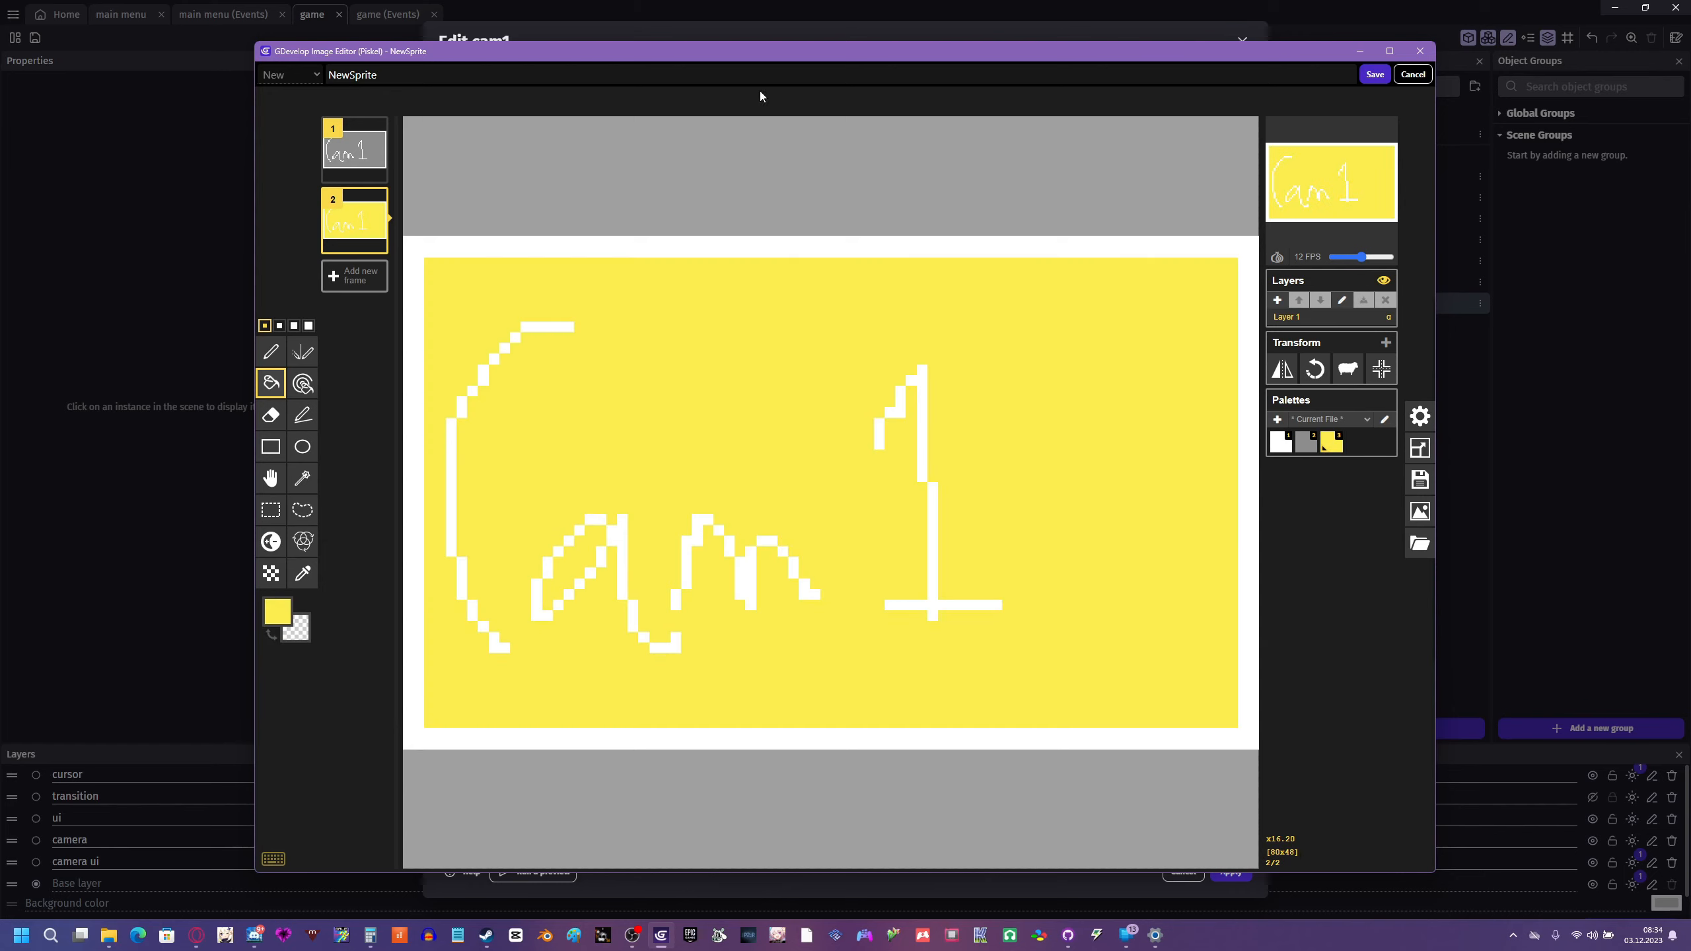
- Compare the grey and yellow frames, then save the drawing and apply it to the cam1 object
click(354, 152)
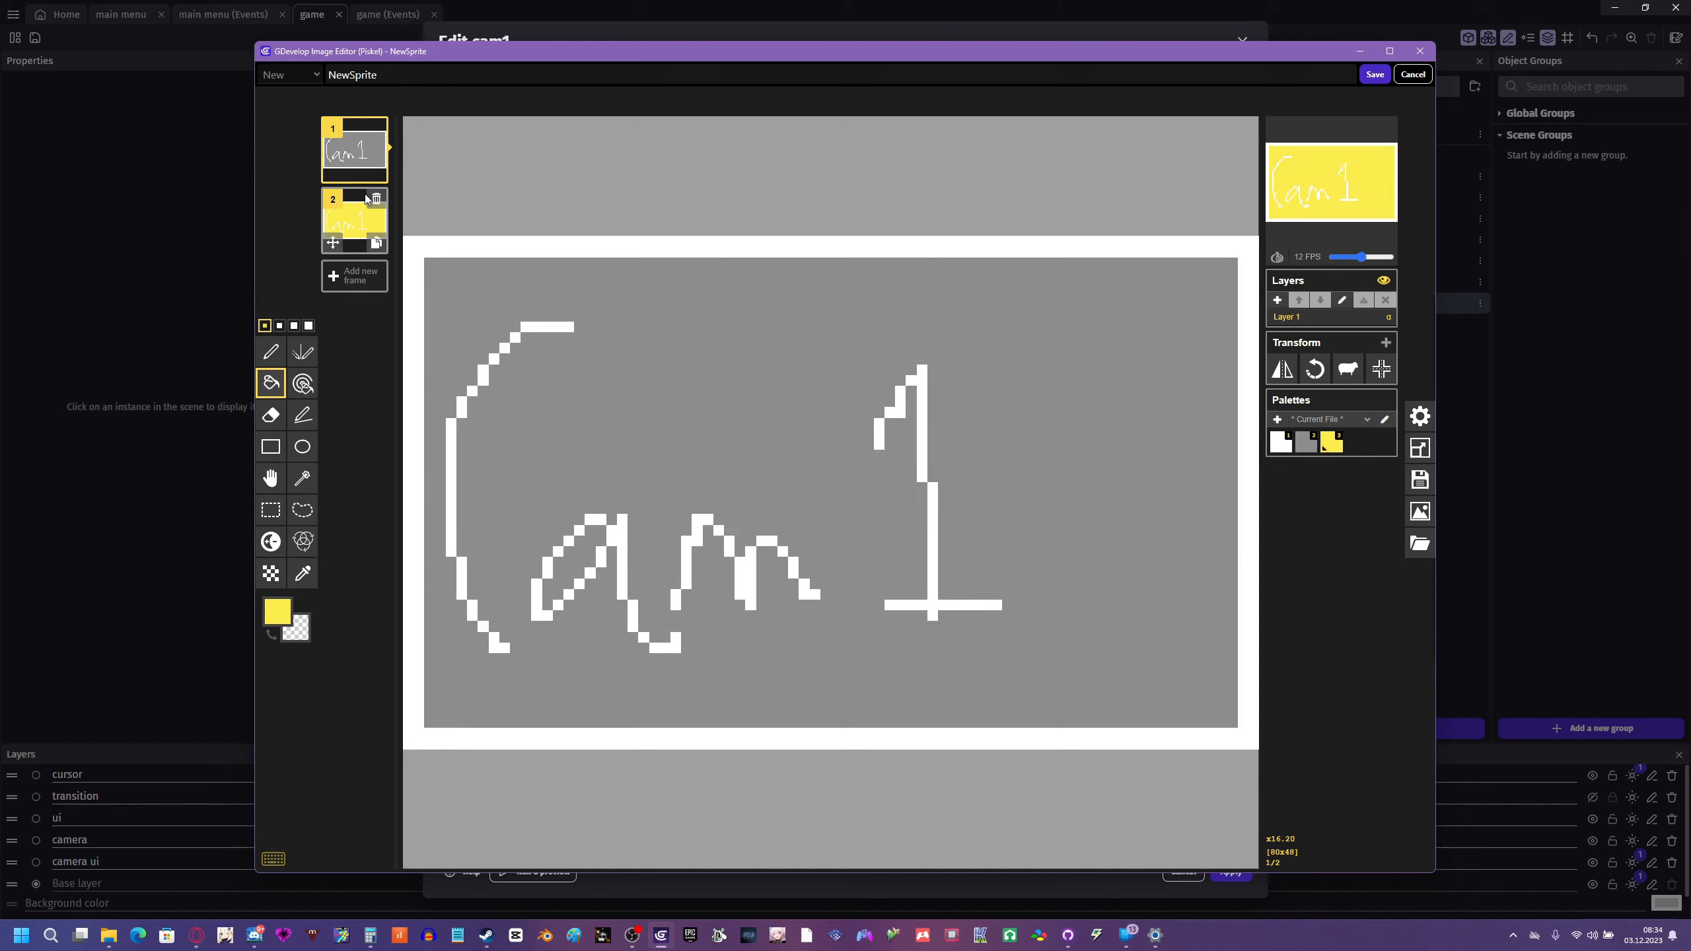
click(354, 220)
click(354, 152)
click(355, 220)
click(354, 152)
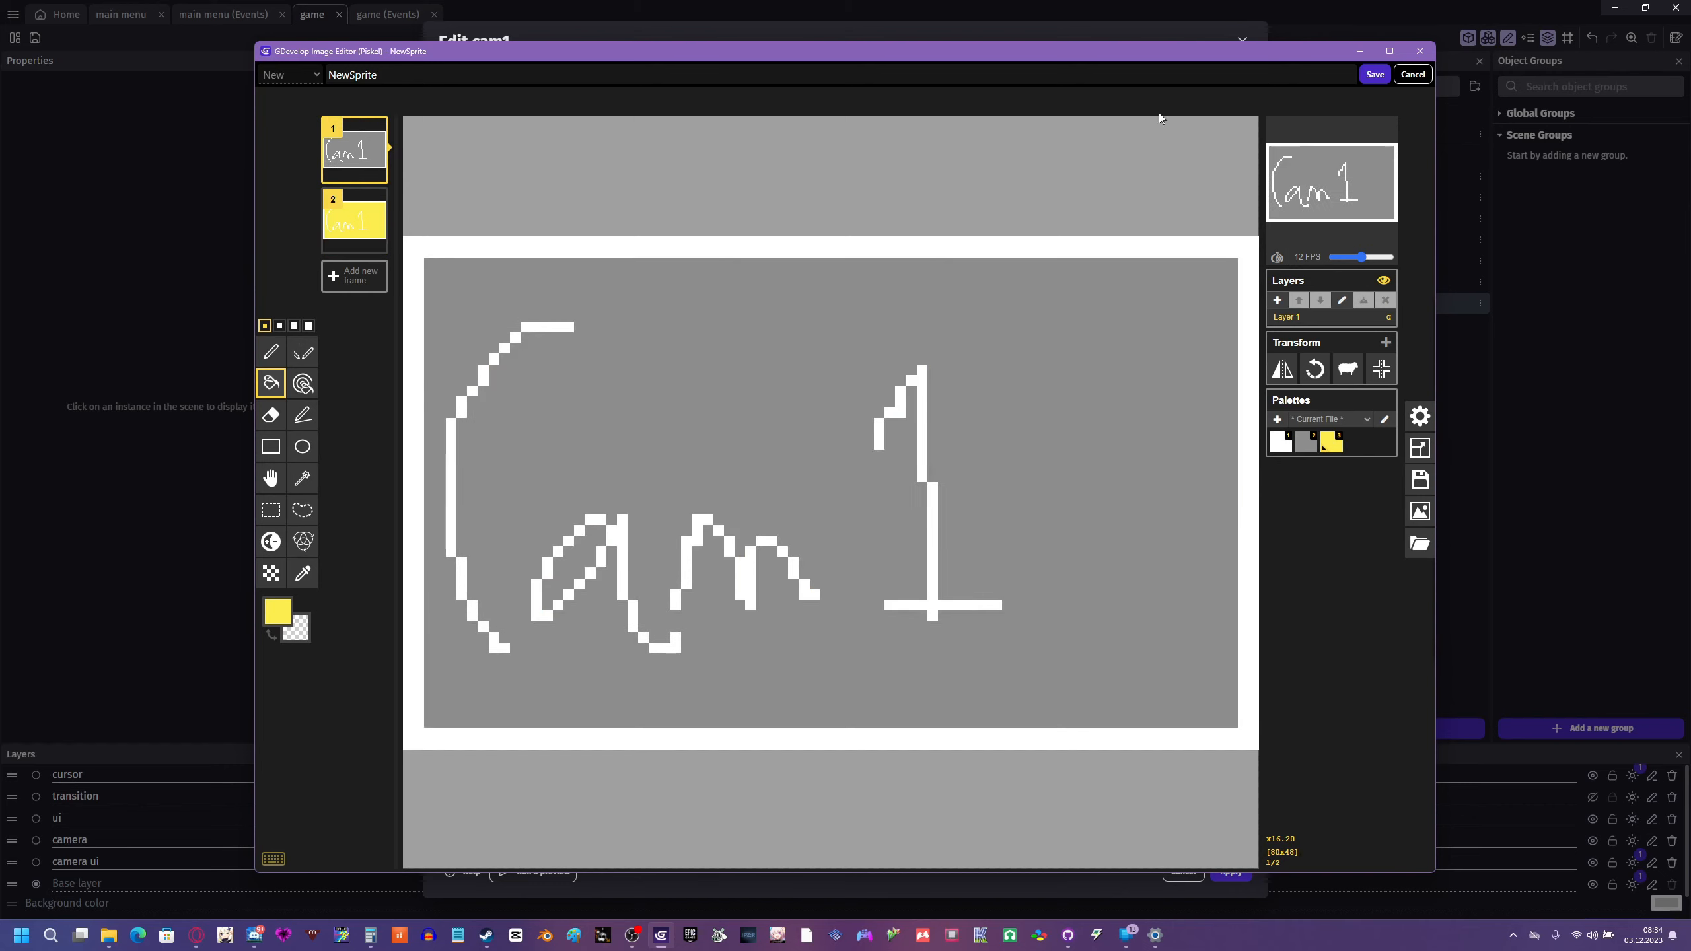
click(1374, 74)
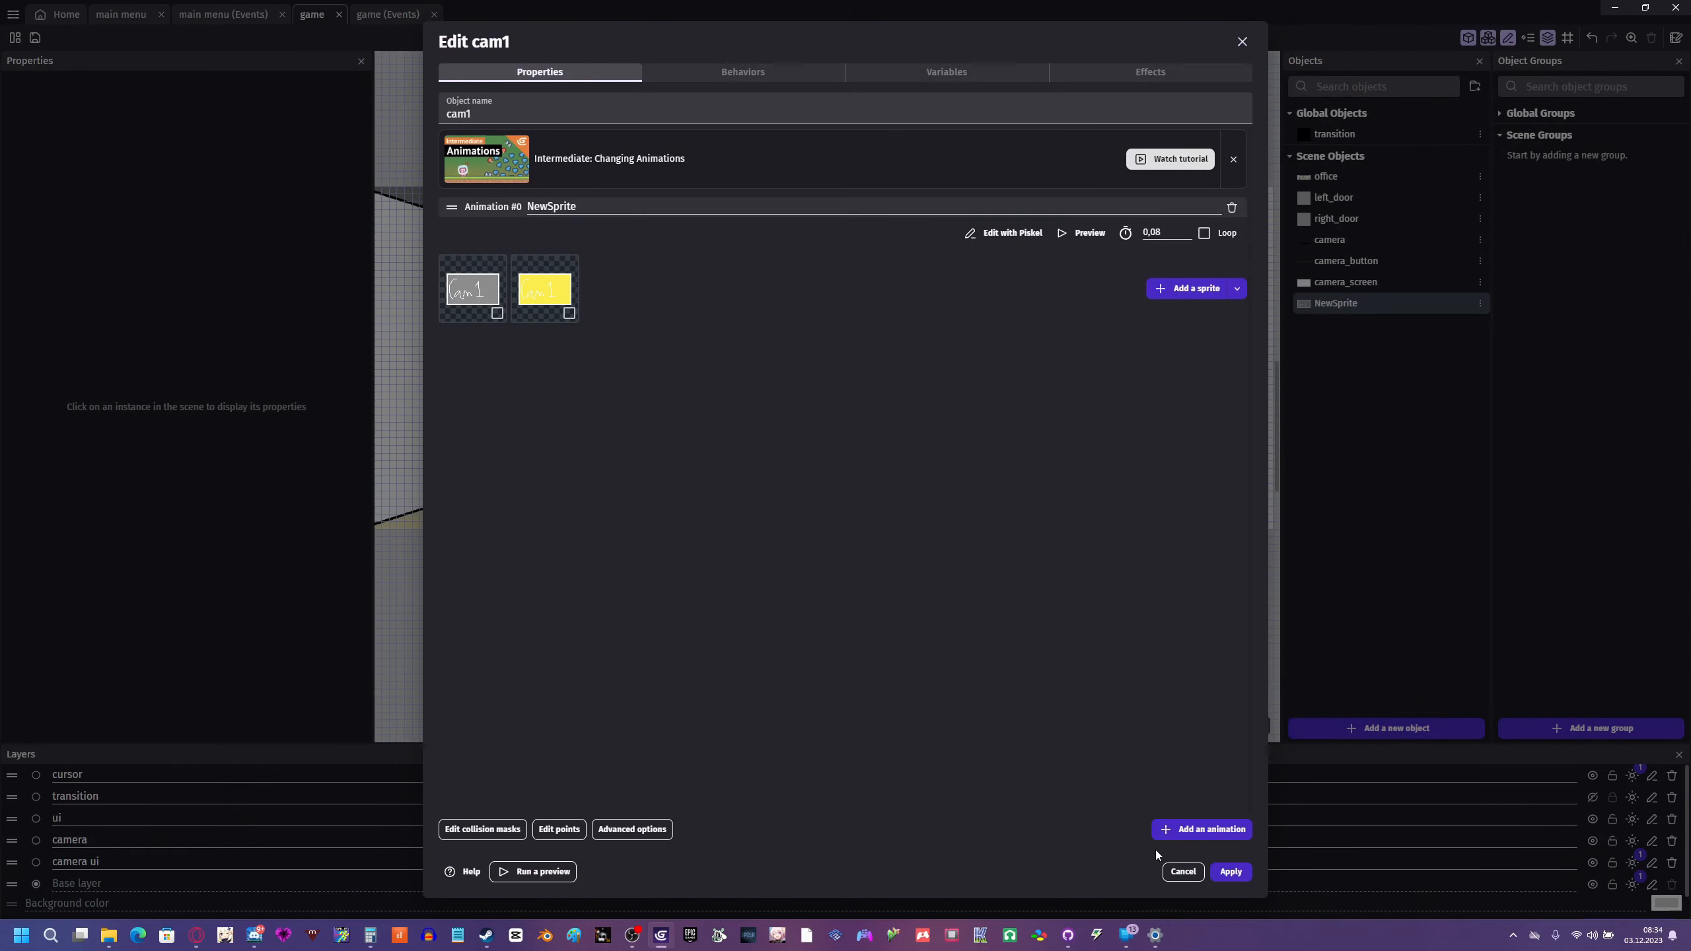
click(1231, 871)
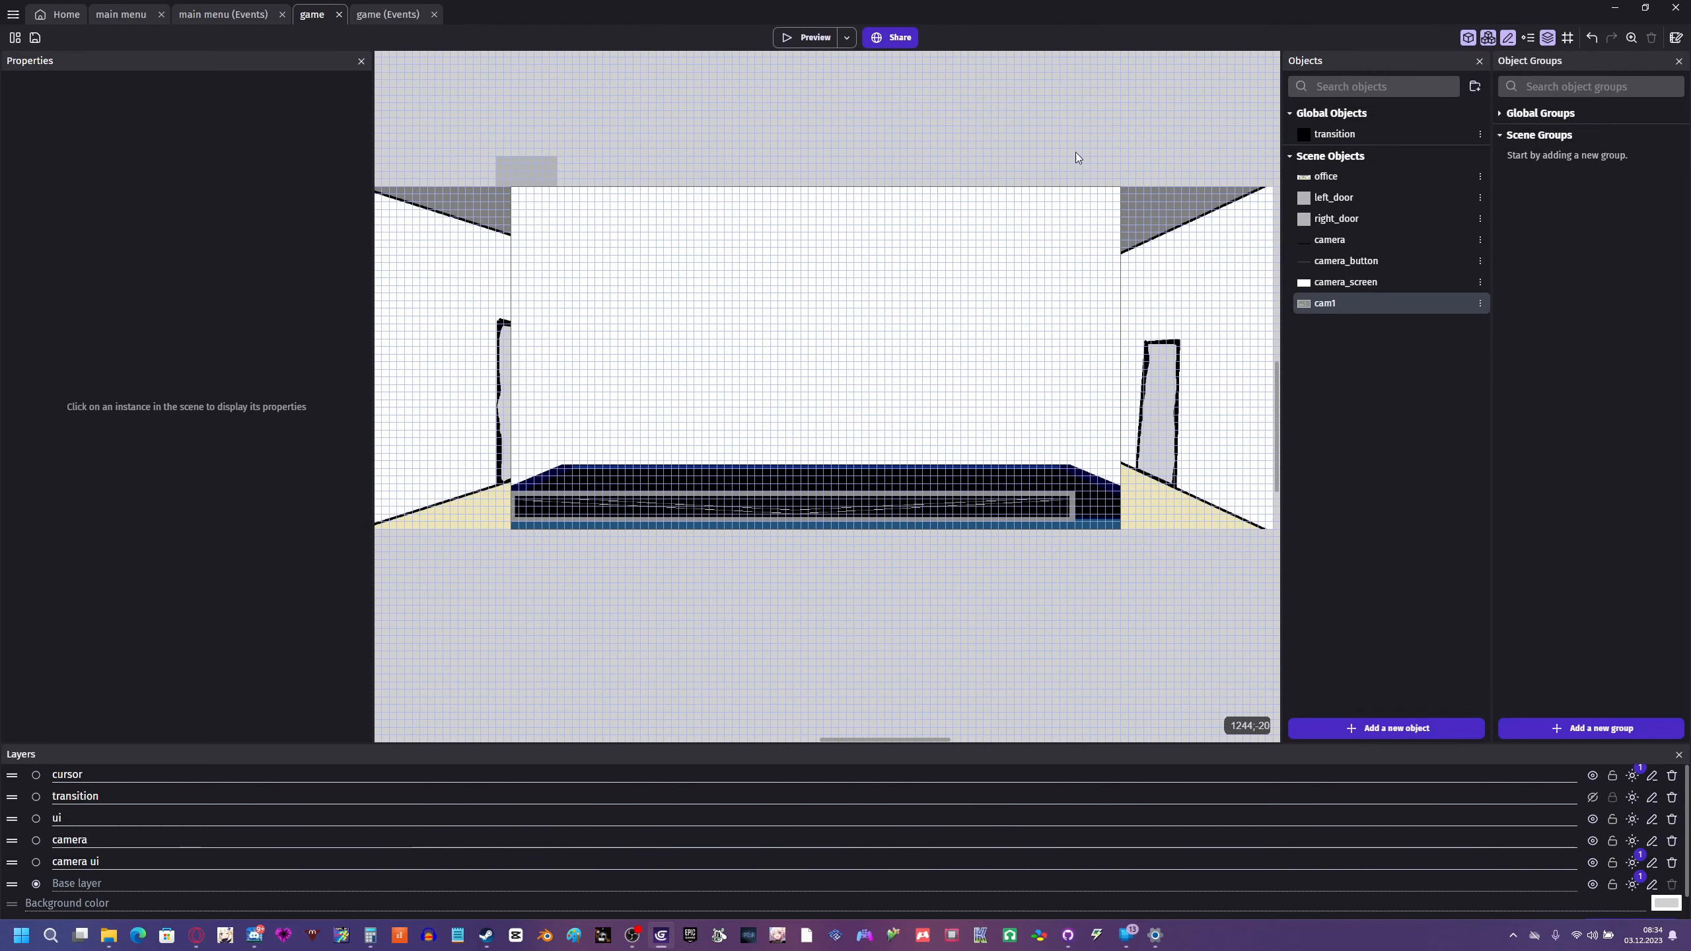
- Duplicate the cam1 object as cam2
click(1480, 303)
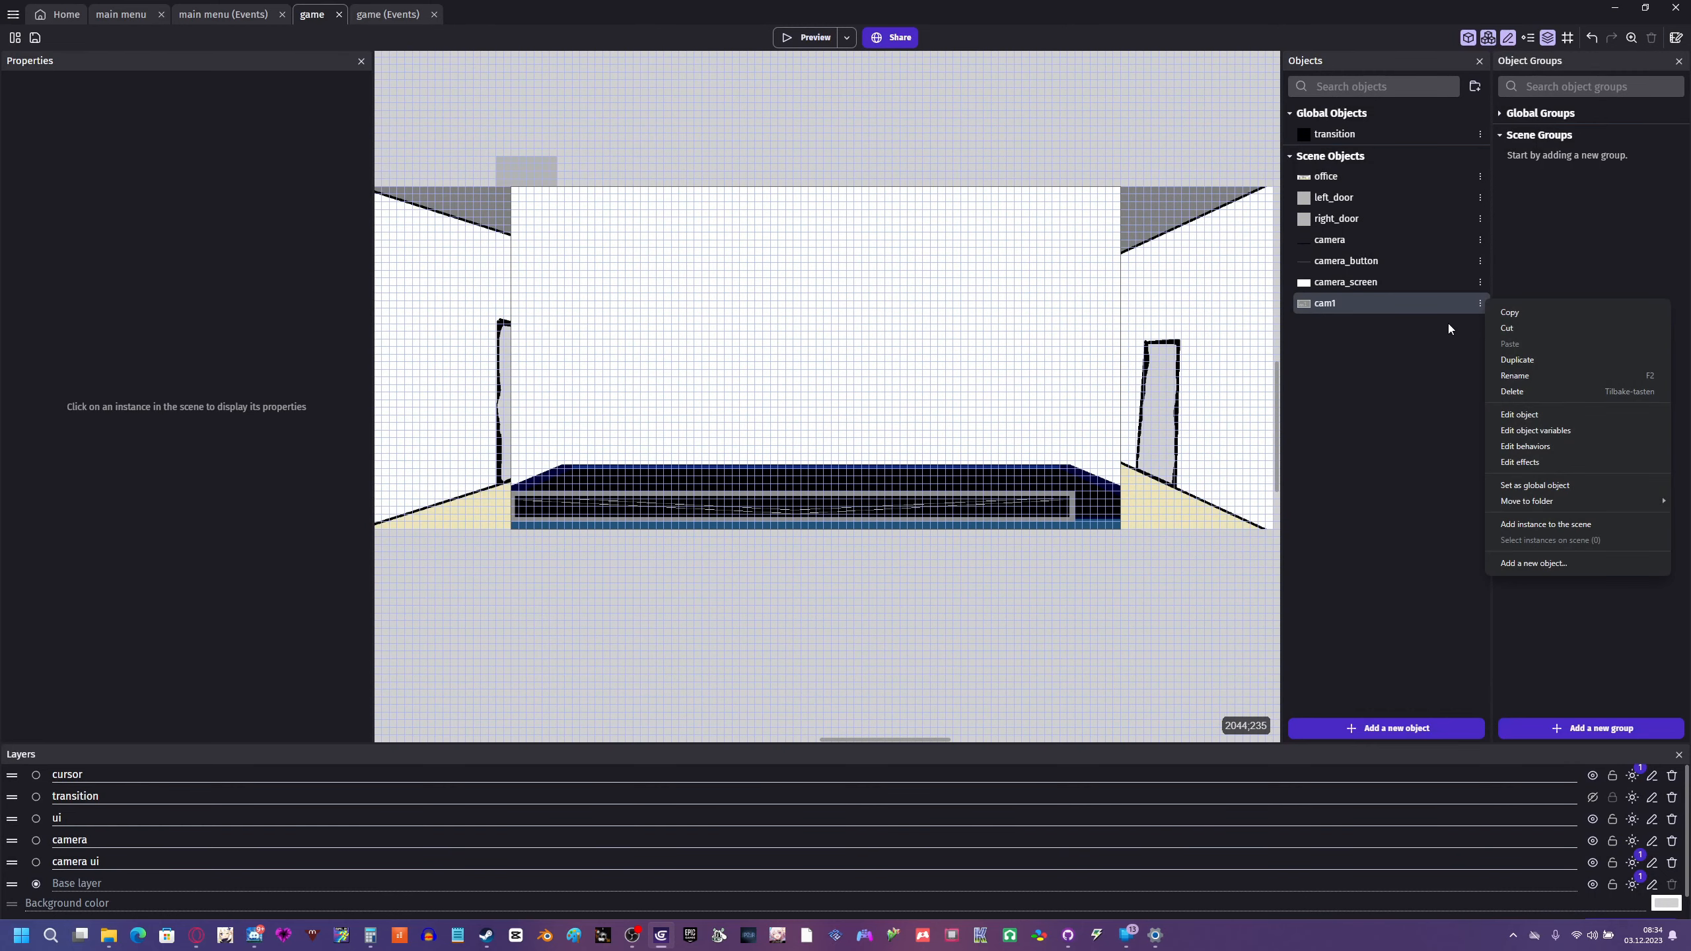
click(1516, 352)
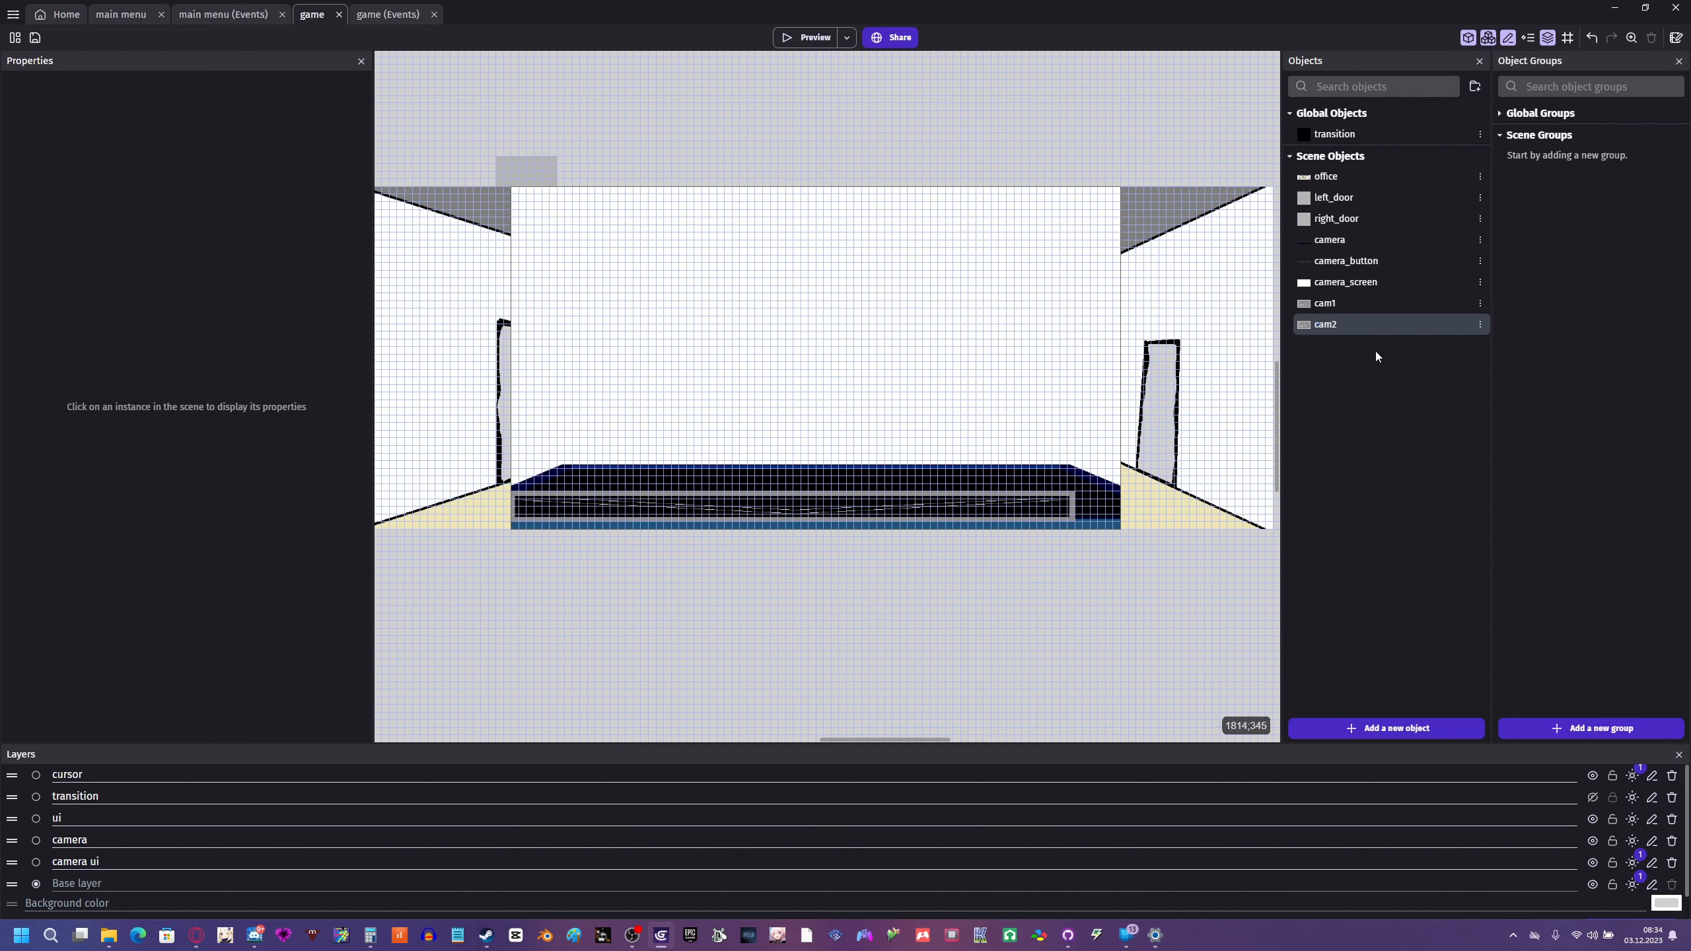
click(1324, 307)
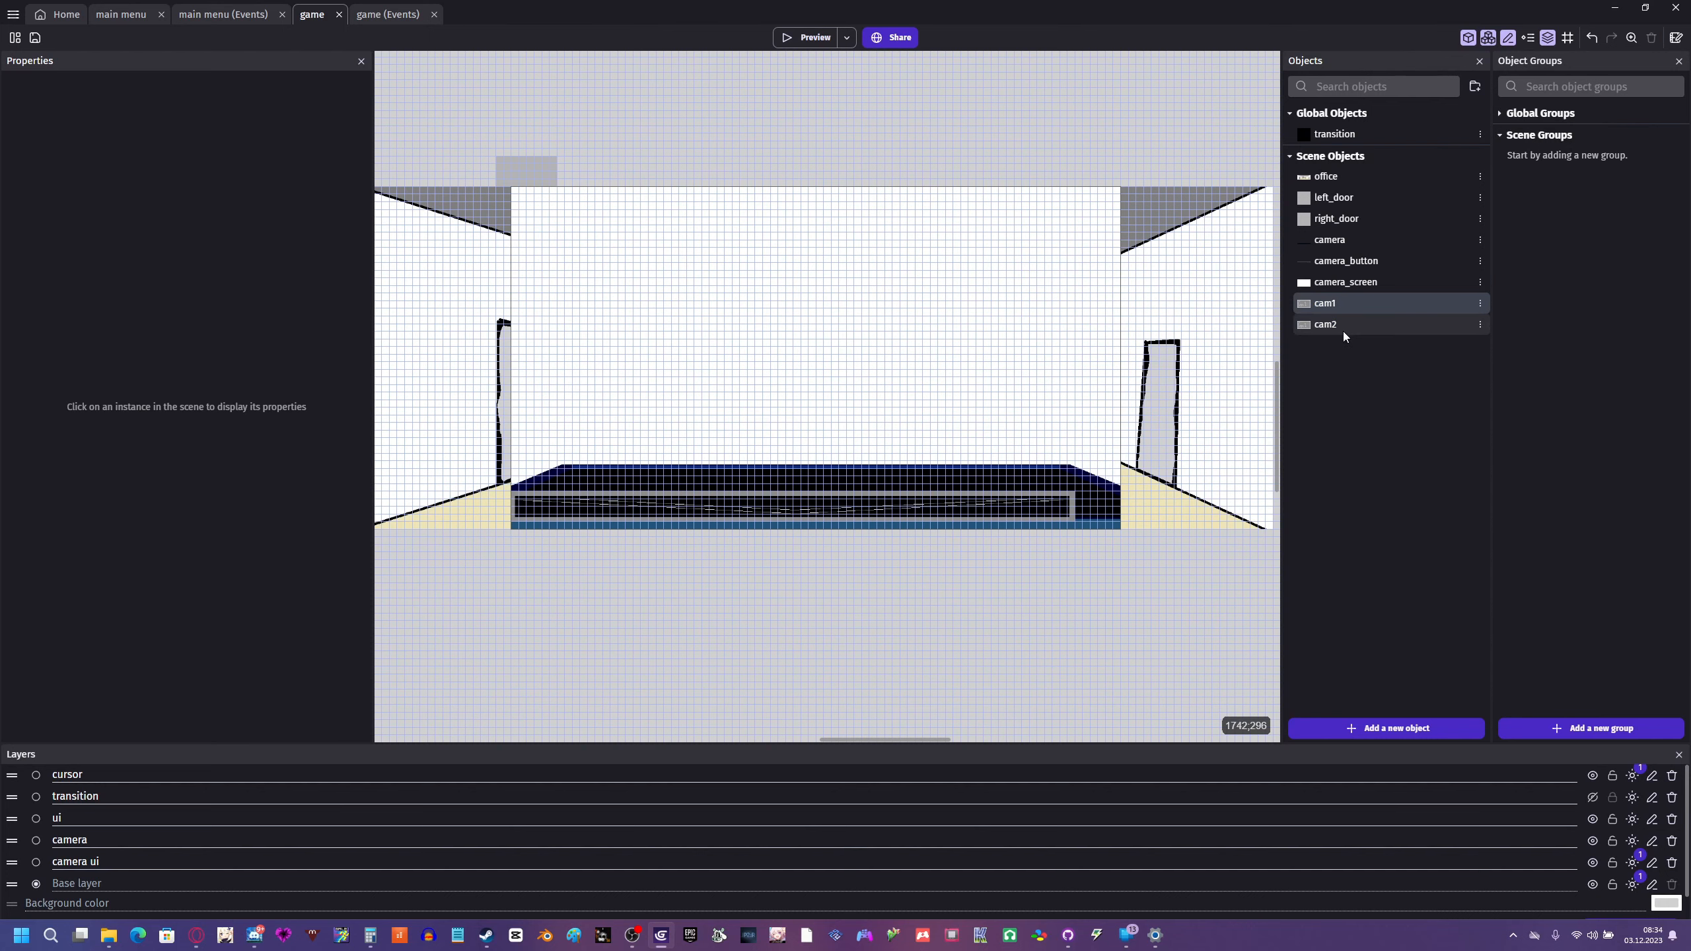
- Erase the "1" from the grey frame of the cam2 sprite and fill the erased area with the background grey
double_click(1337, 322)
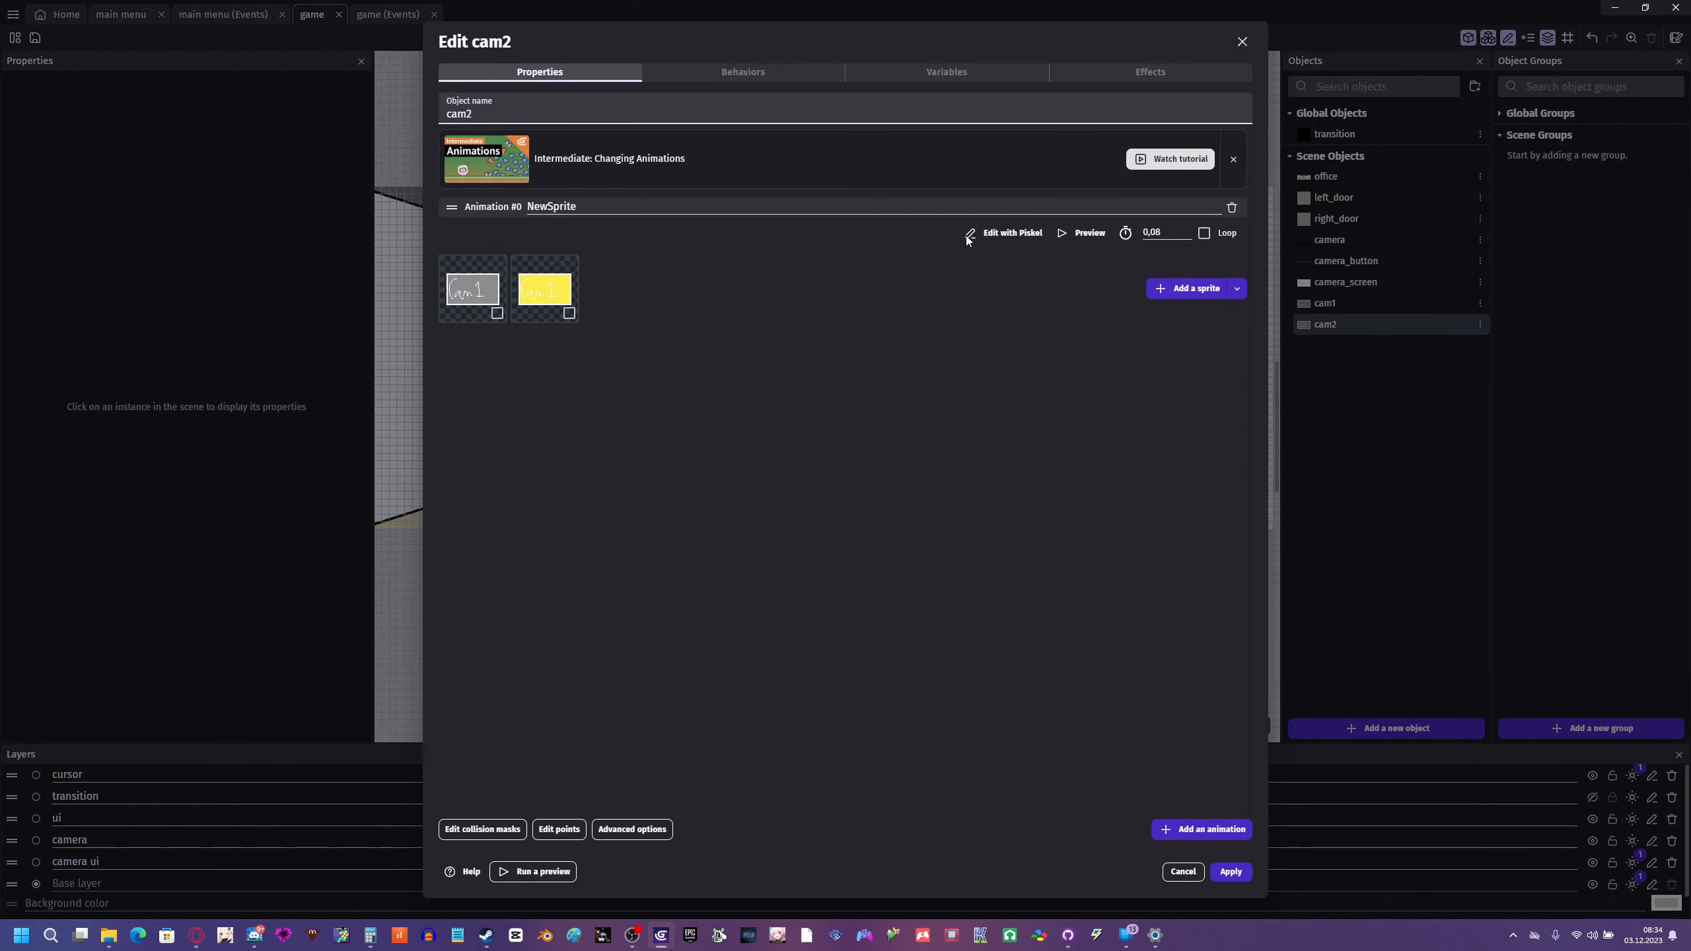
click(968, 233)
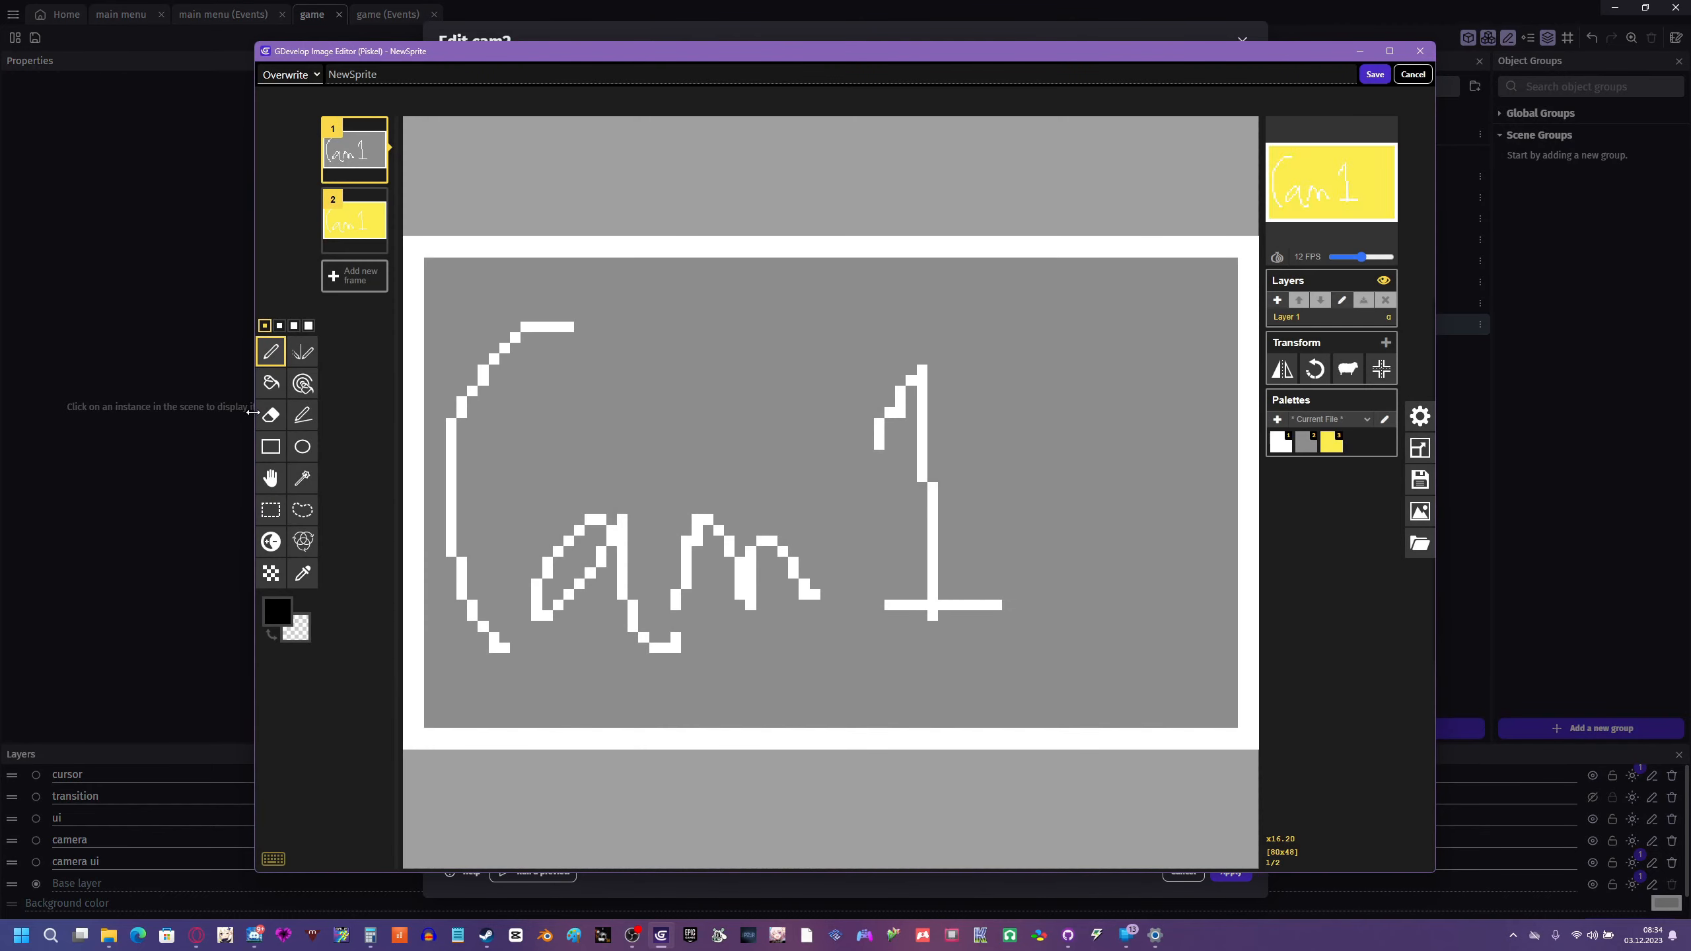
click(270, 414)
mouse_move(892, 389)
mouse_down()
mouse_move(878, 442)
mouse_move(913, 372)
mouse_move(921, 434)
mouse_move(903, 399)
mouse_move(941, 536)
mouse_move(906, 623)
mouse_move(1002, 616)
mouse_move(885, 603)
mouse_move(937, 522)
mouse_move(932, 495)
mouse_up()
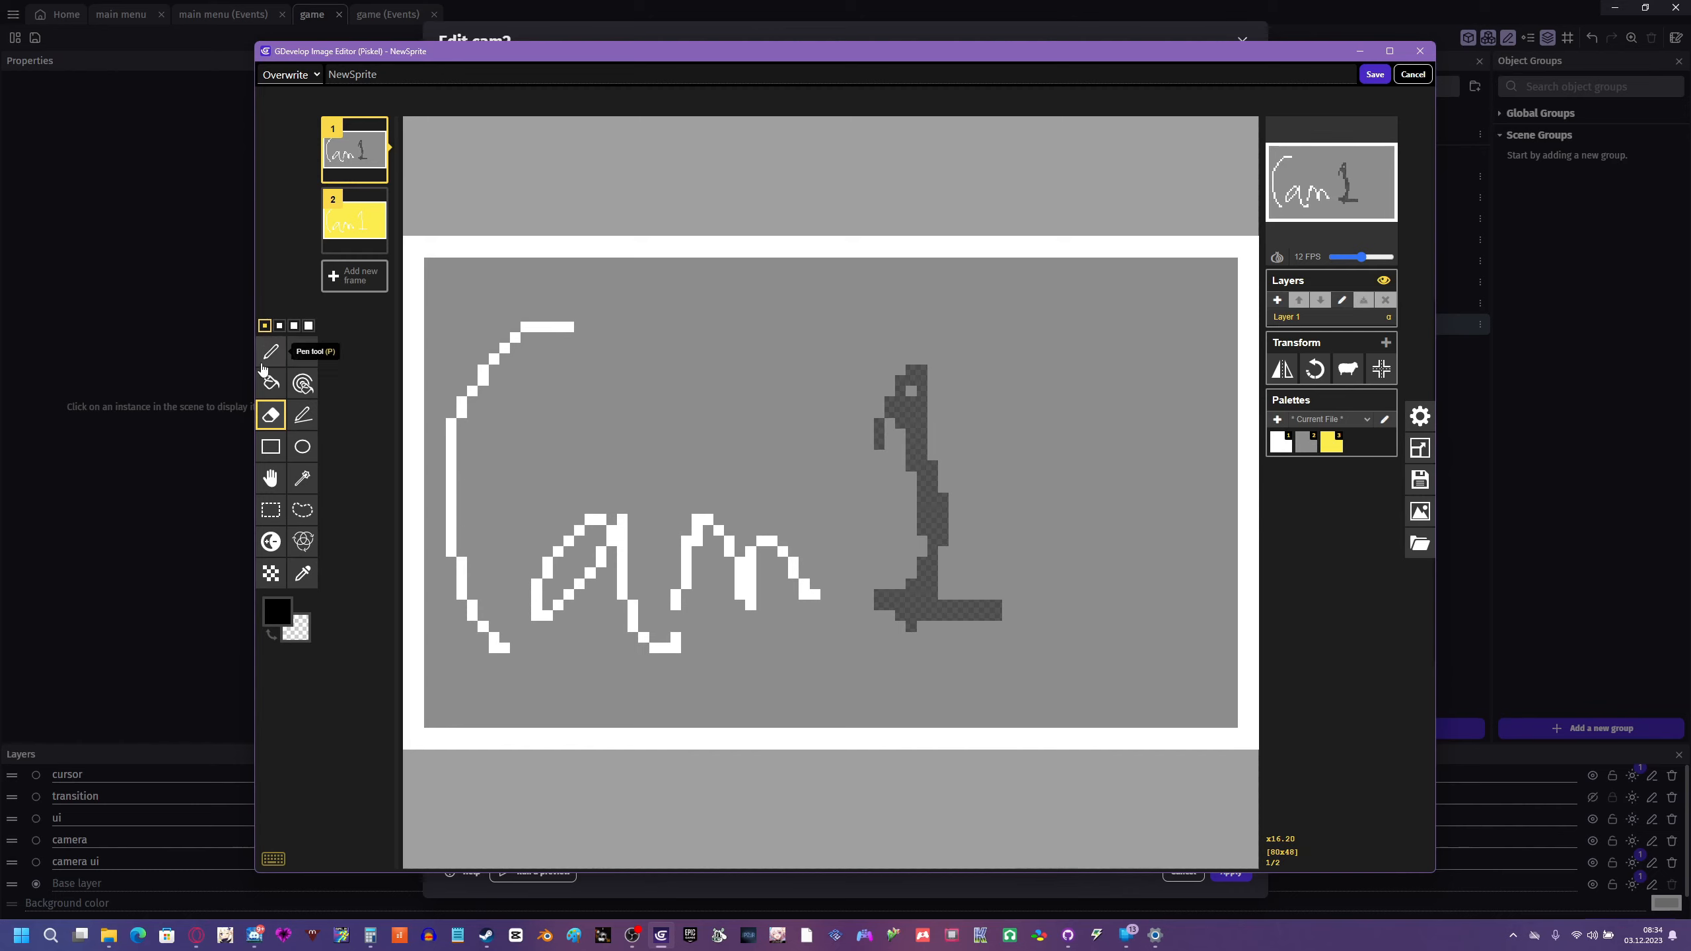
click(271, 382)
click(1307, 444)
click(928, 499)
- Draw a "2" in white after the "Cam" lettering with the Pen tool
click(271, 351)
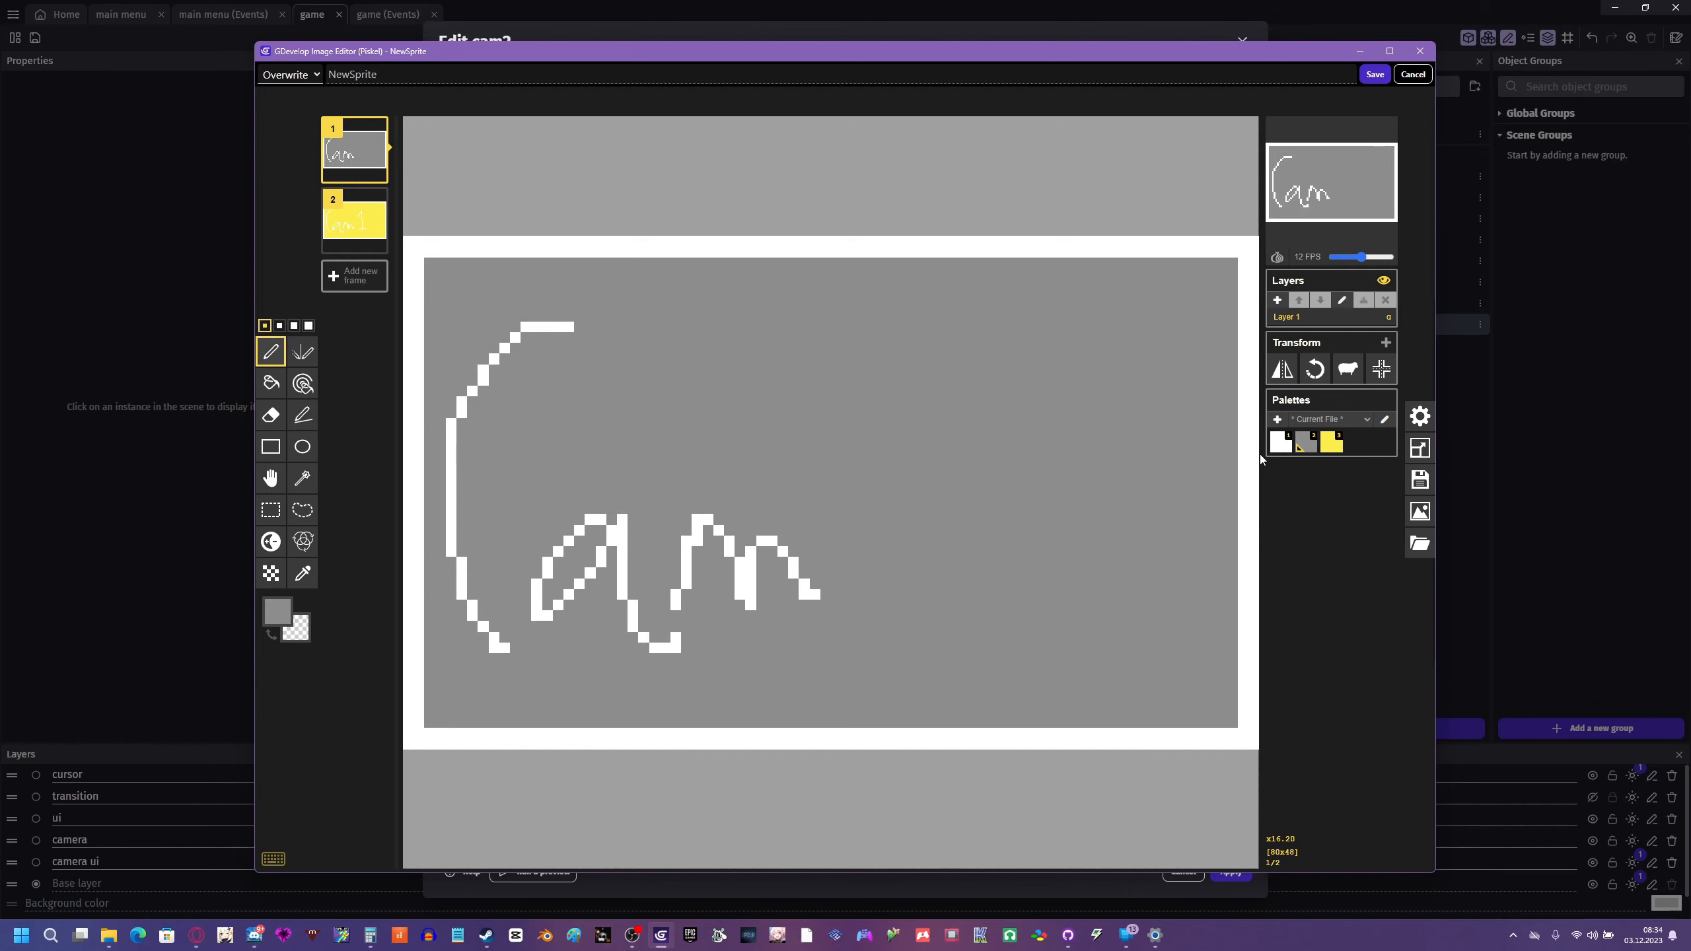
click(1280, 444)
drag(900, 337, 1018, 573)
- Duplicate the grey frame and recolour the copy's background yellow
click(378, 173)
click(271, 382)
click(1331, 443)
click(1200, 397)
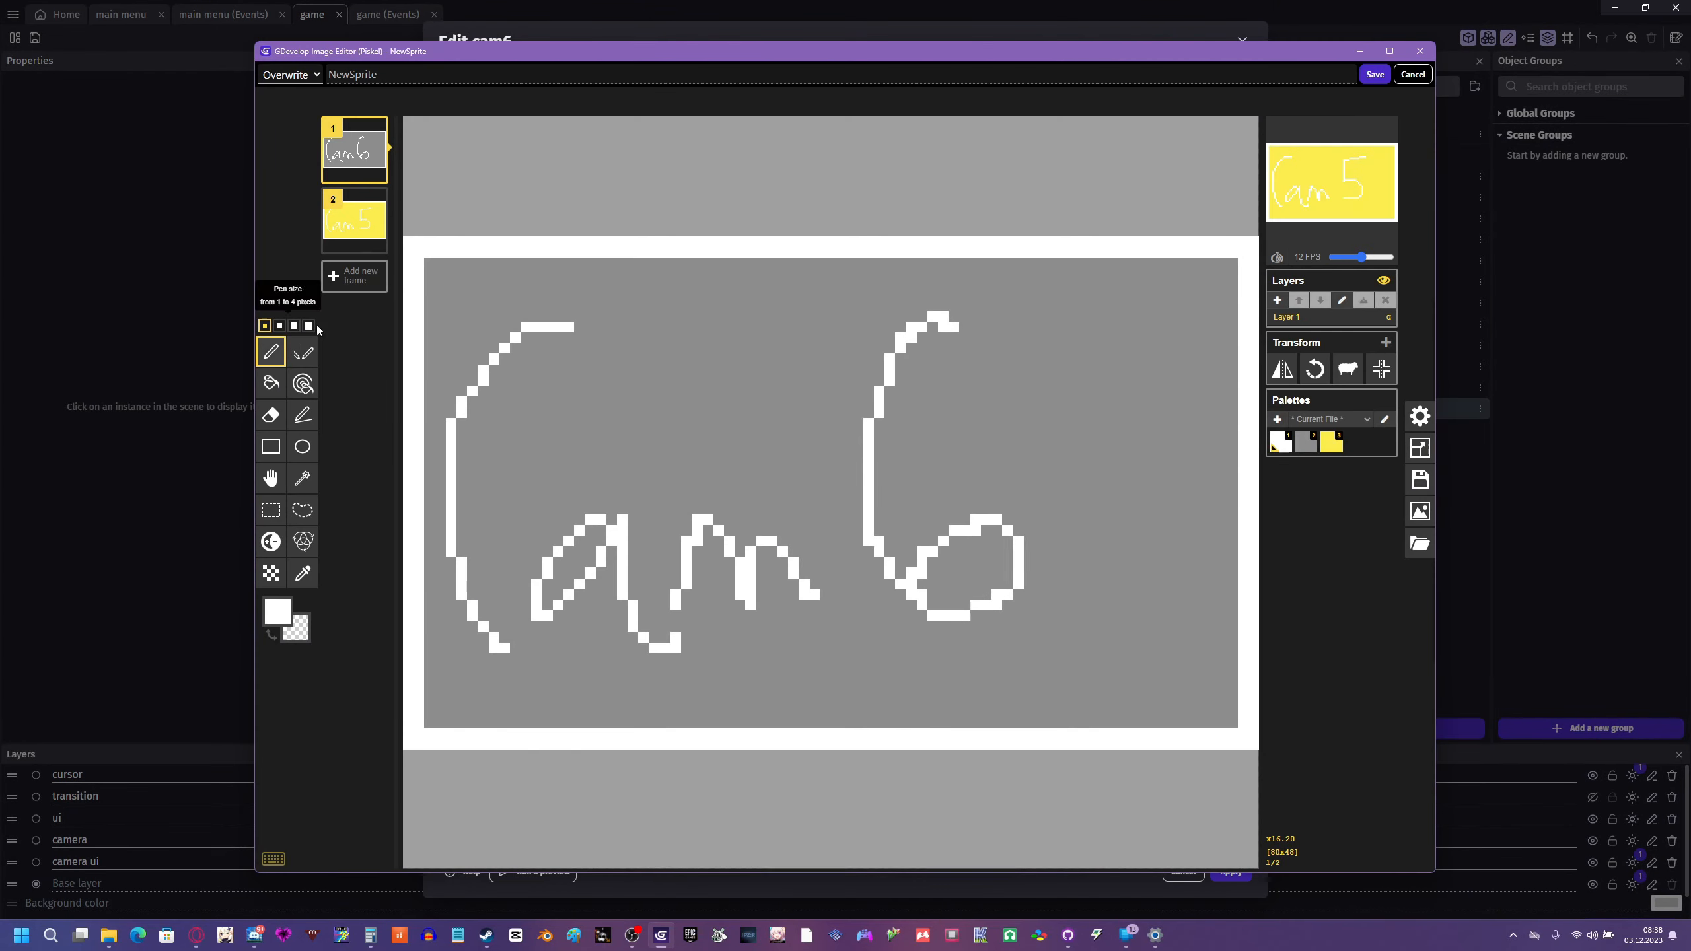
click(947, 533)
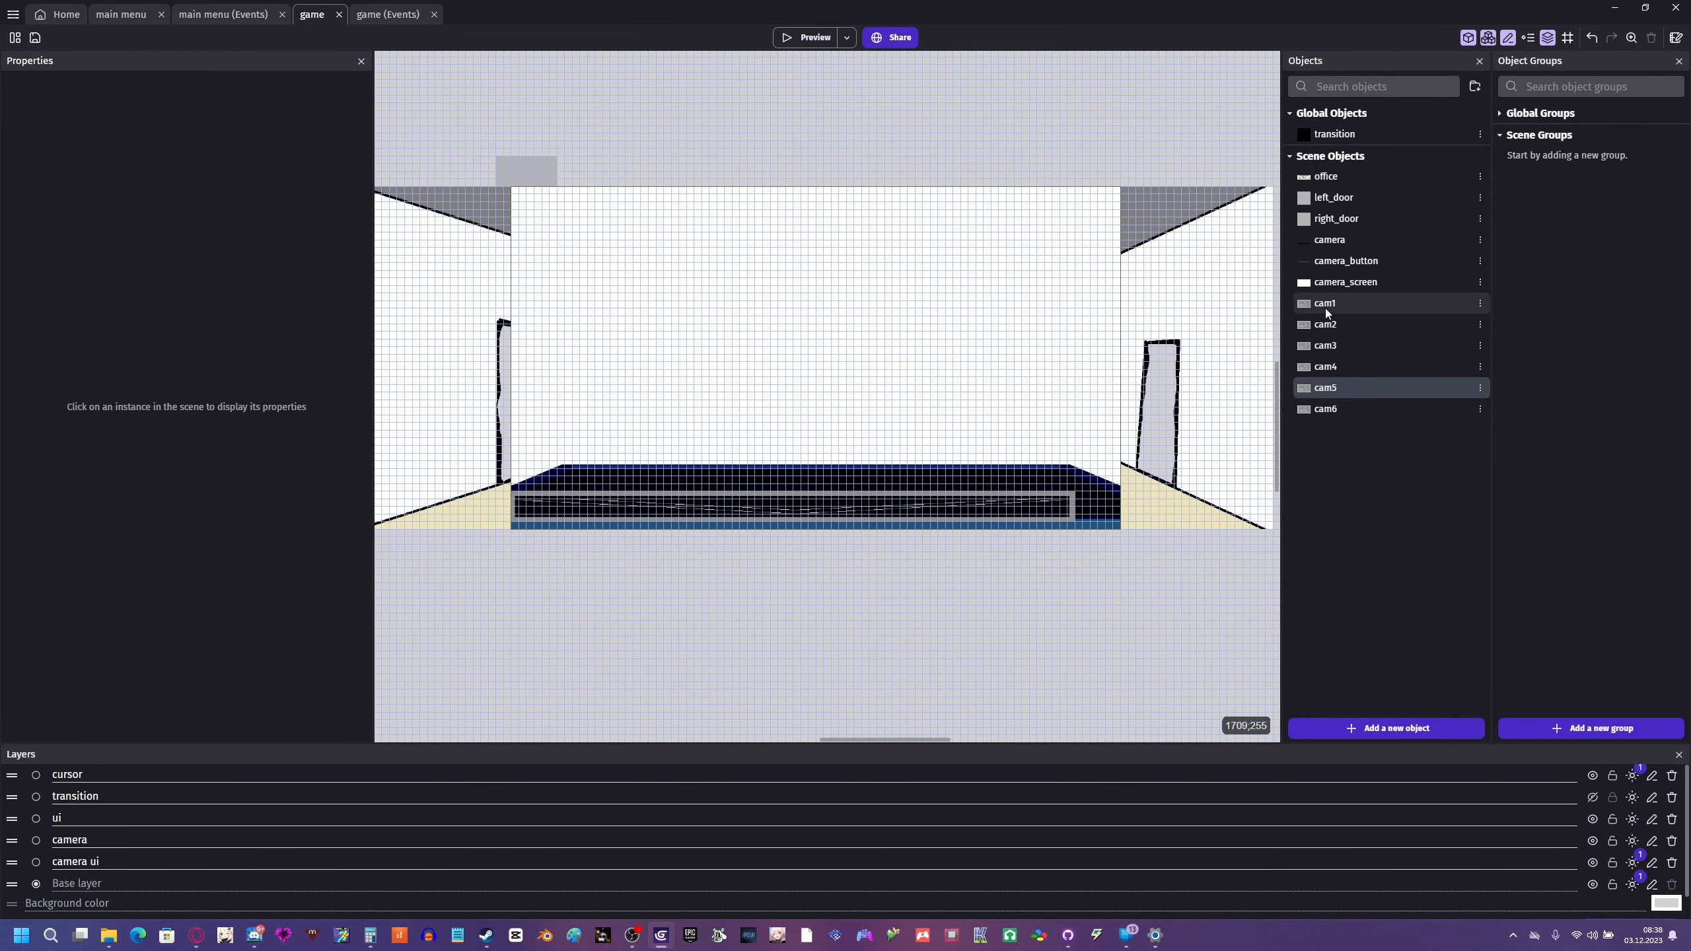
- Create an object folder named "cam buttons" and move the cam1 to cam6 objects into it
click(1351, 409)
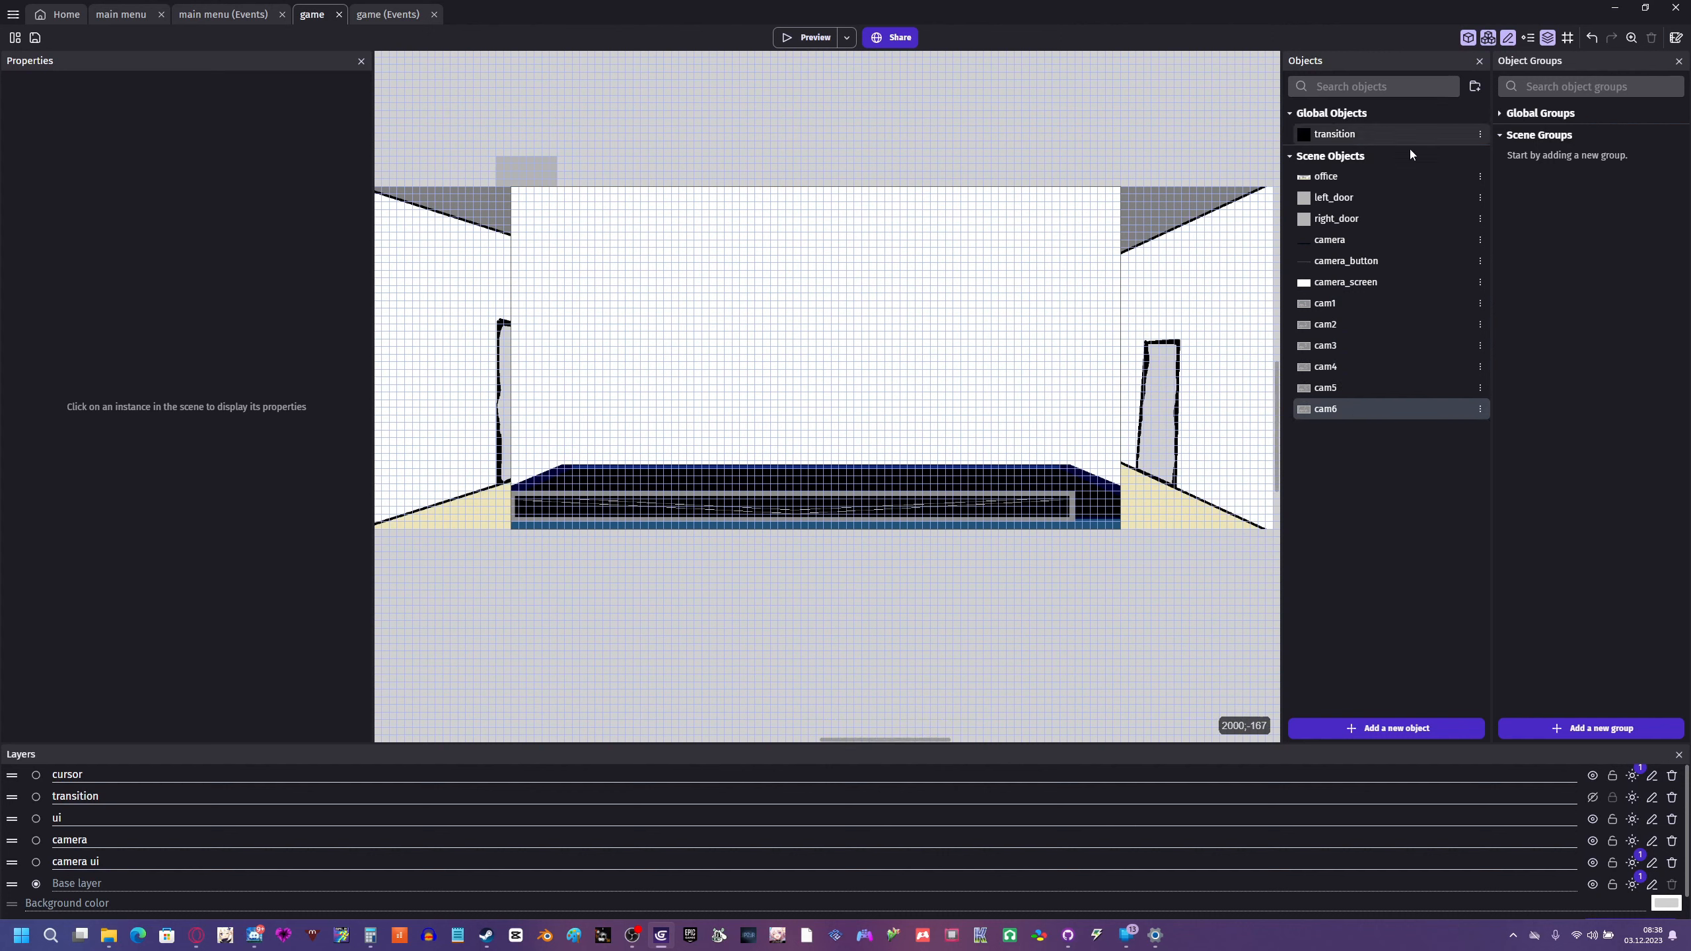
click(1389, 303)
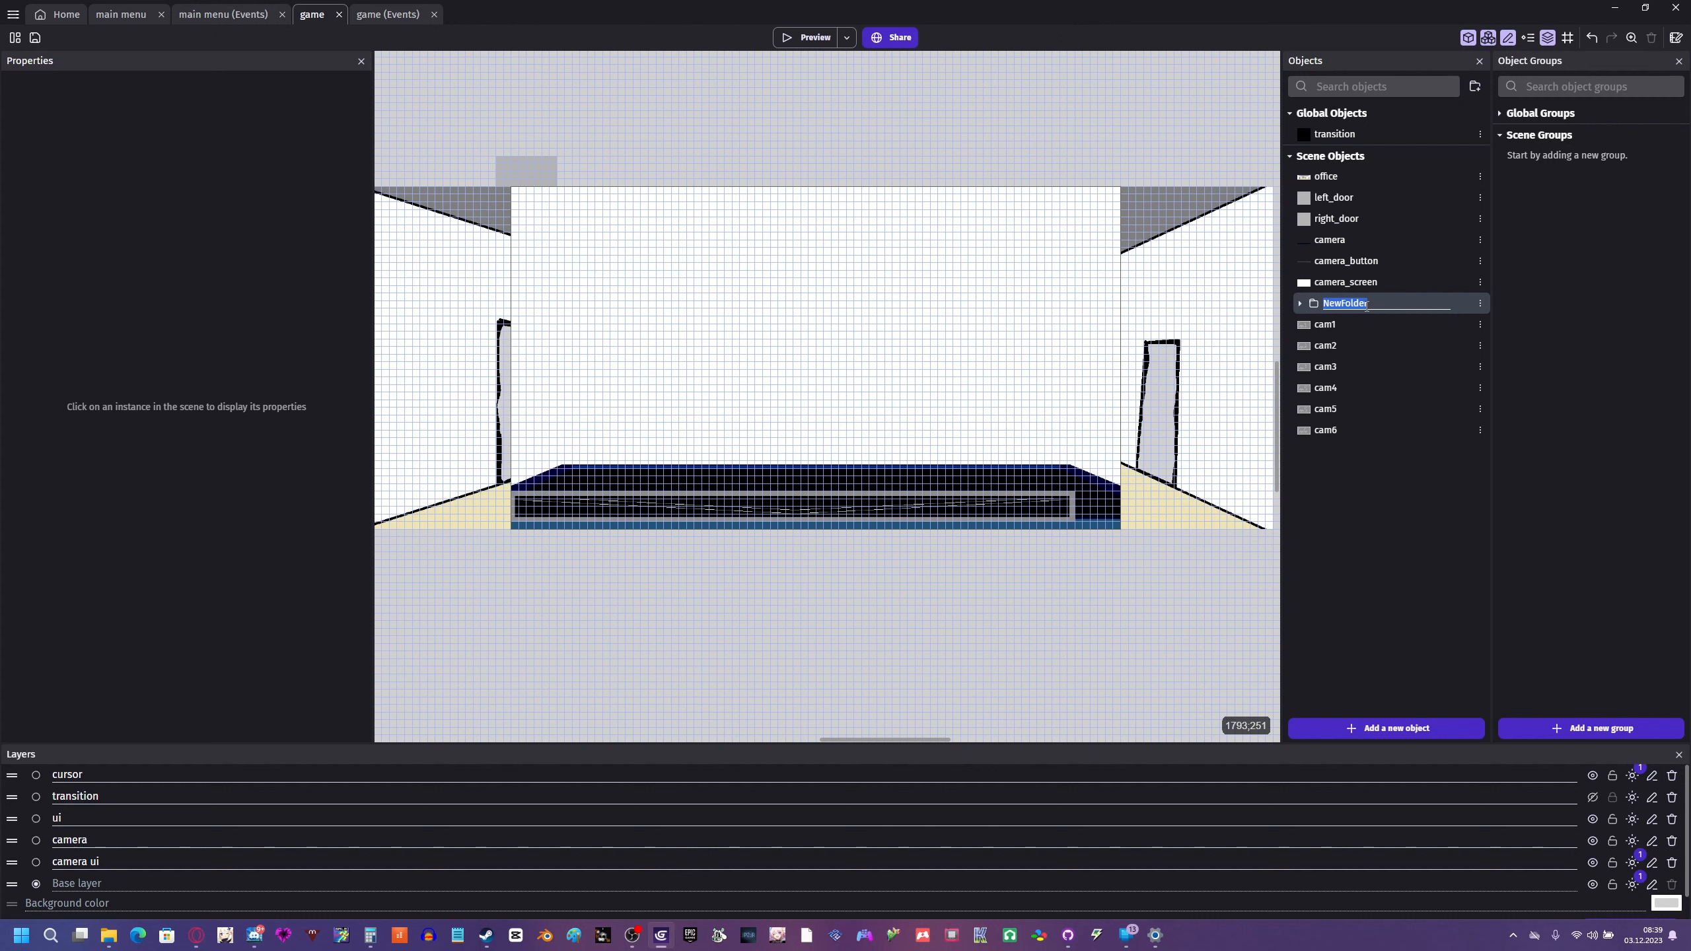
text(cam buttons)
drag(1305, 325, 1365, 305)
drag(1361, 325, 1374, 304)
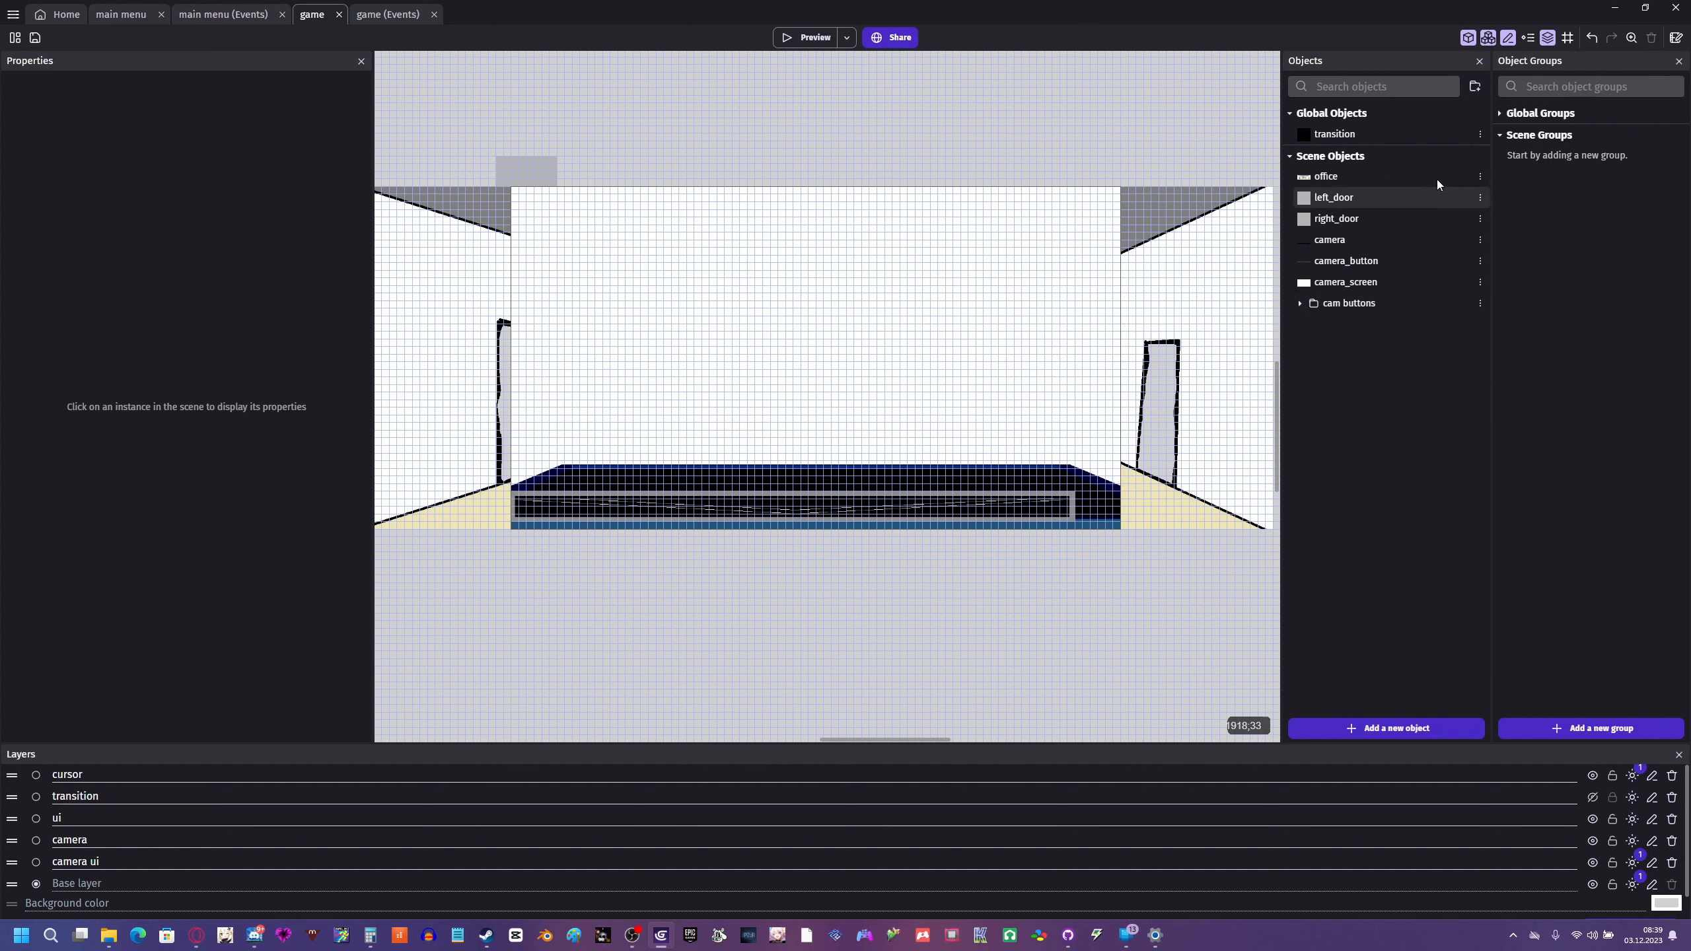
- Create a folder named "camera" and nest the cam buttons folder inside it
click(1474, 90)
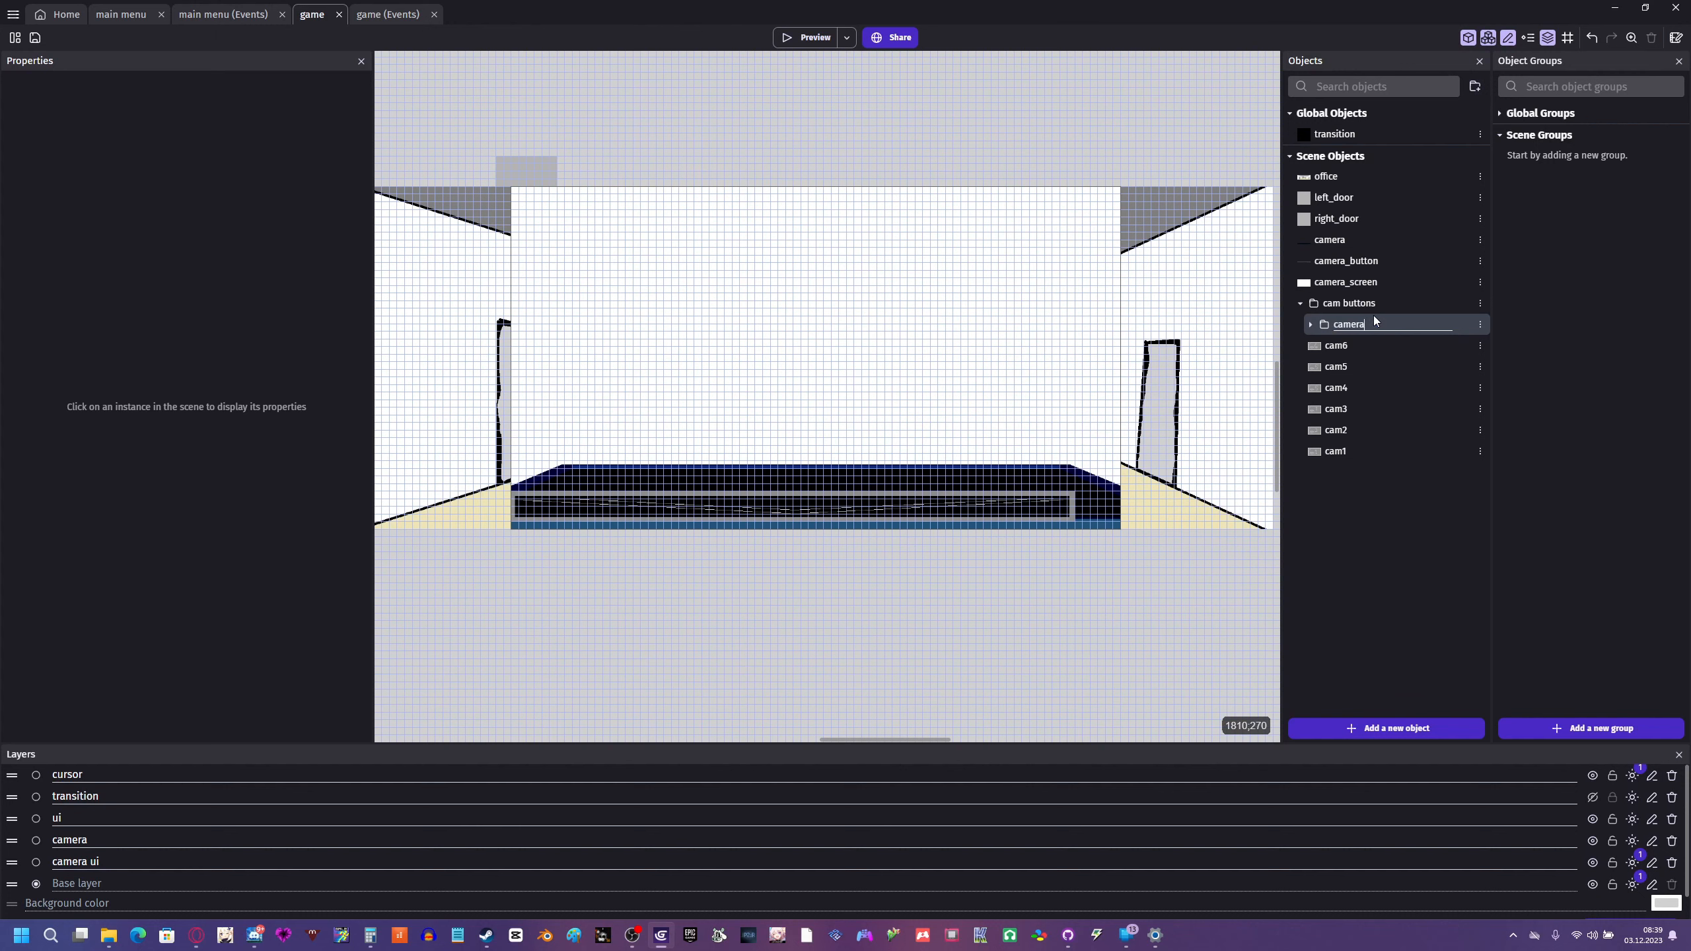
click(1369, 543)
mouse_move(1325, 324)
mouse_down()
mouse_move(1311, 300)
mouse_move(1340, 307)
mouse_up()
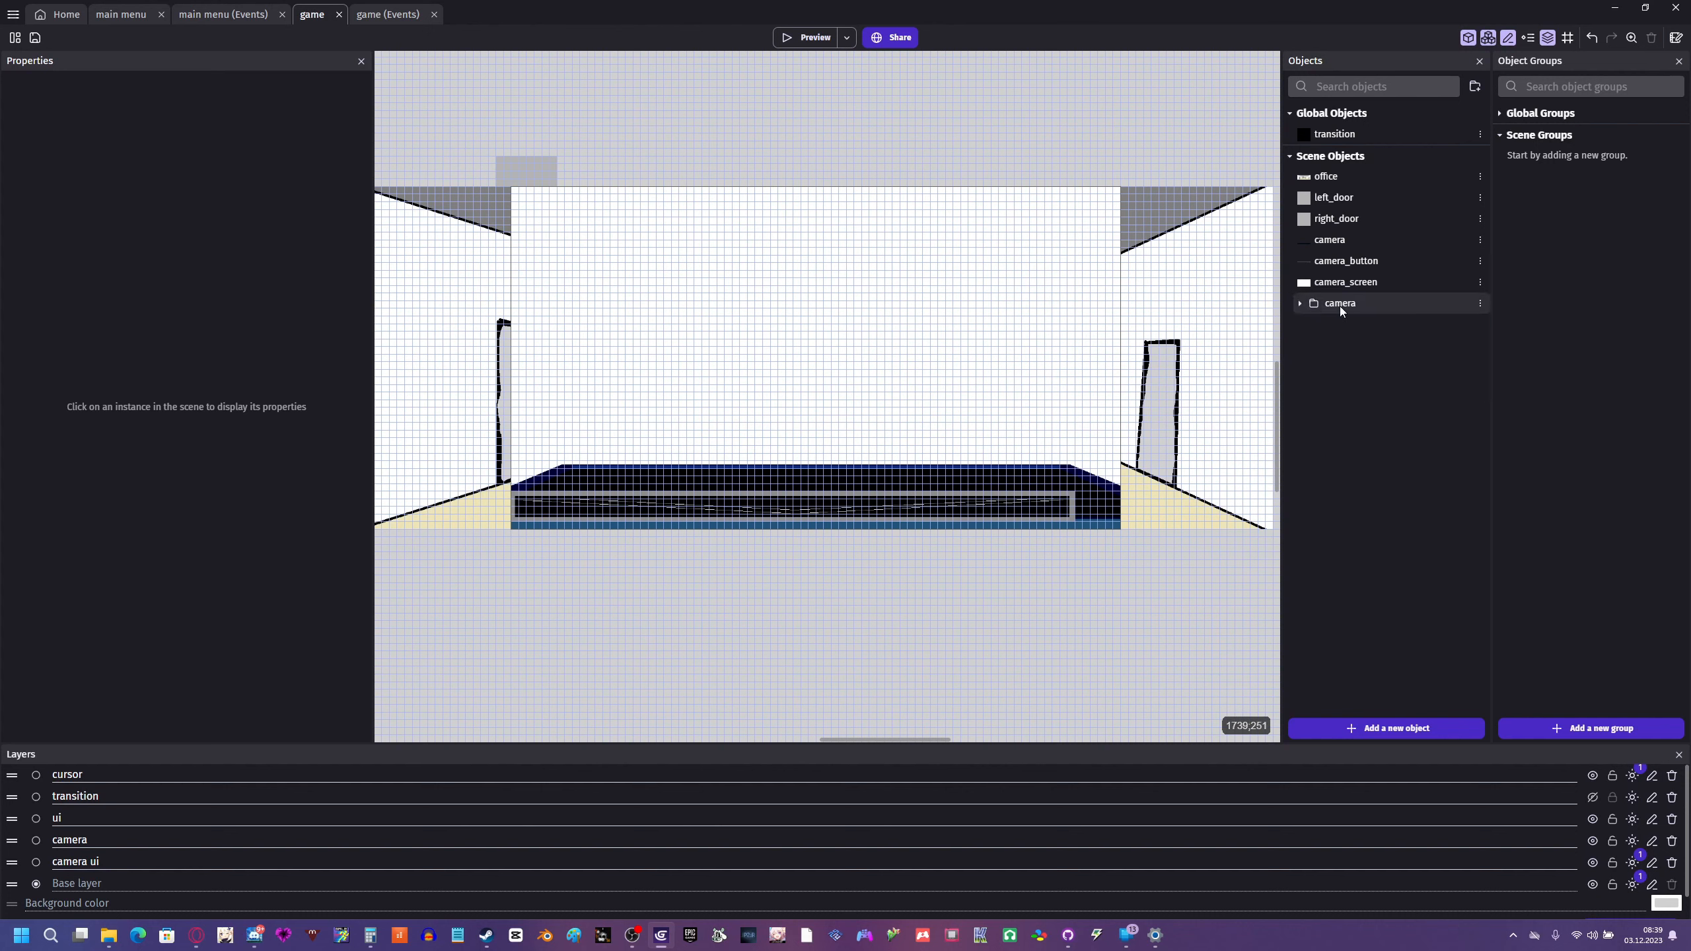
click(1298, 304)
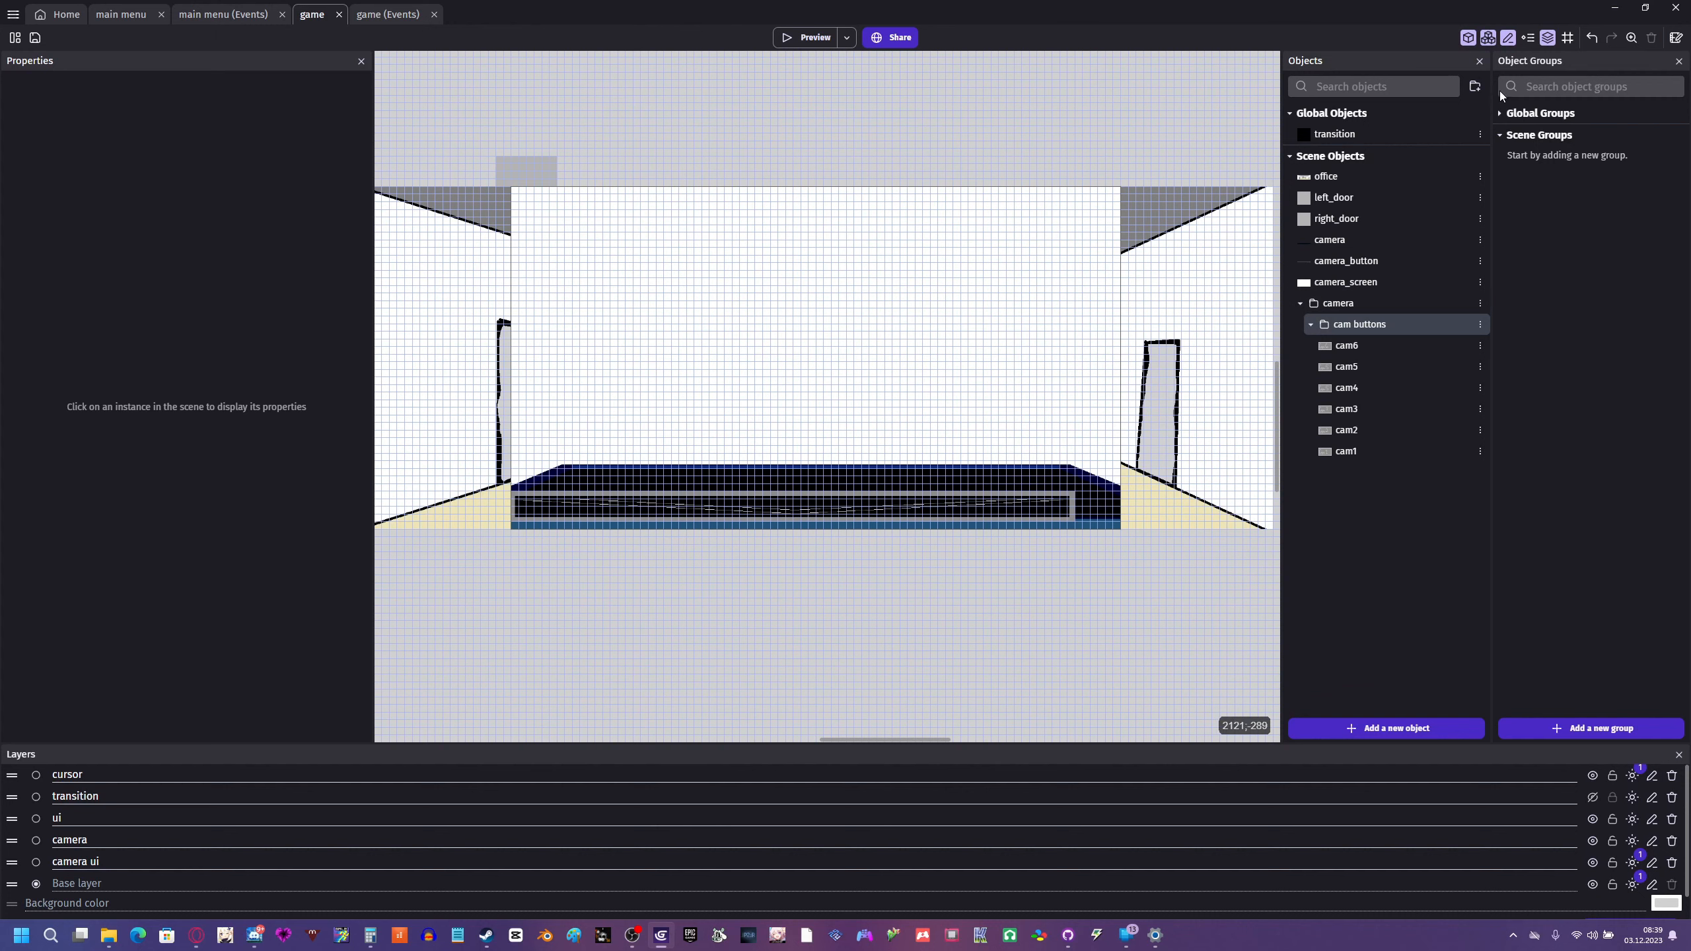
- Create a "monitor" subfolder in the camera folder and move the cam buttons folder and camera_screen into it
click(1420, 301)
click(1474, 86)
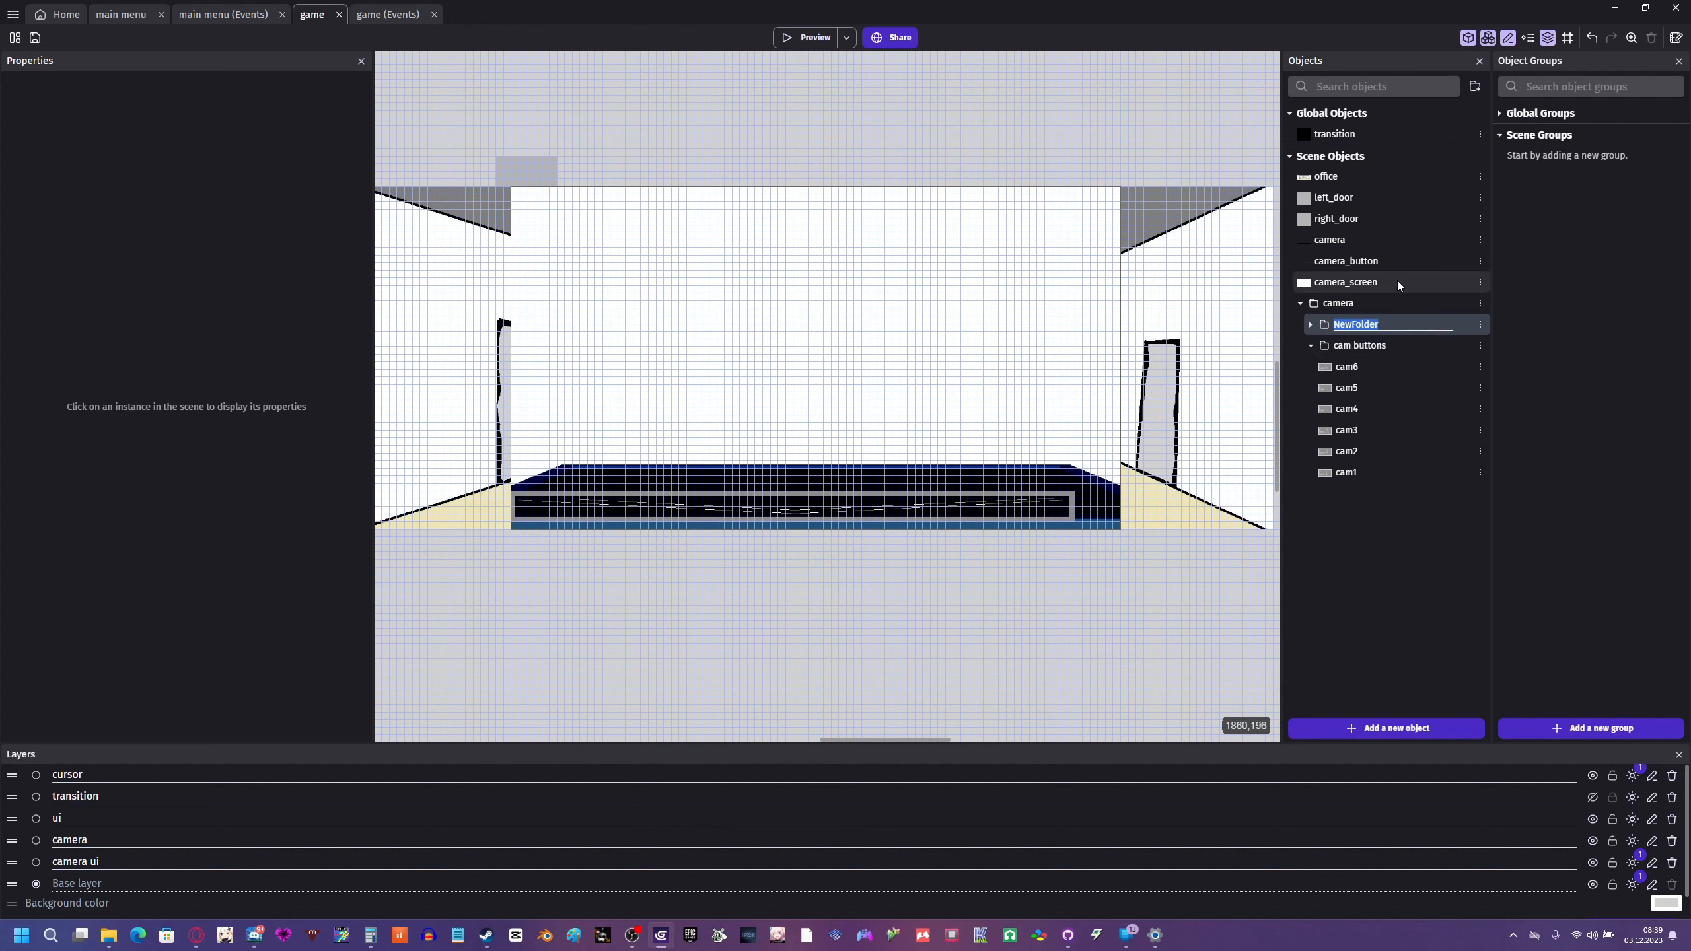
text(monitor)
click(1521, 453)
drag(1356, 345, 1354, 324)
click(1311, 324)
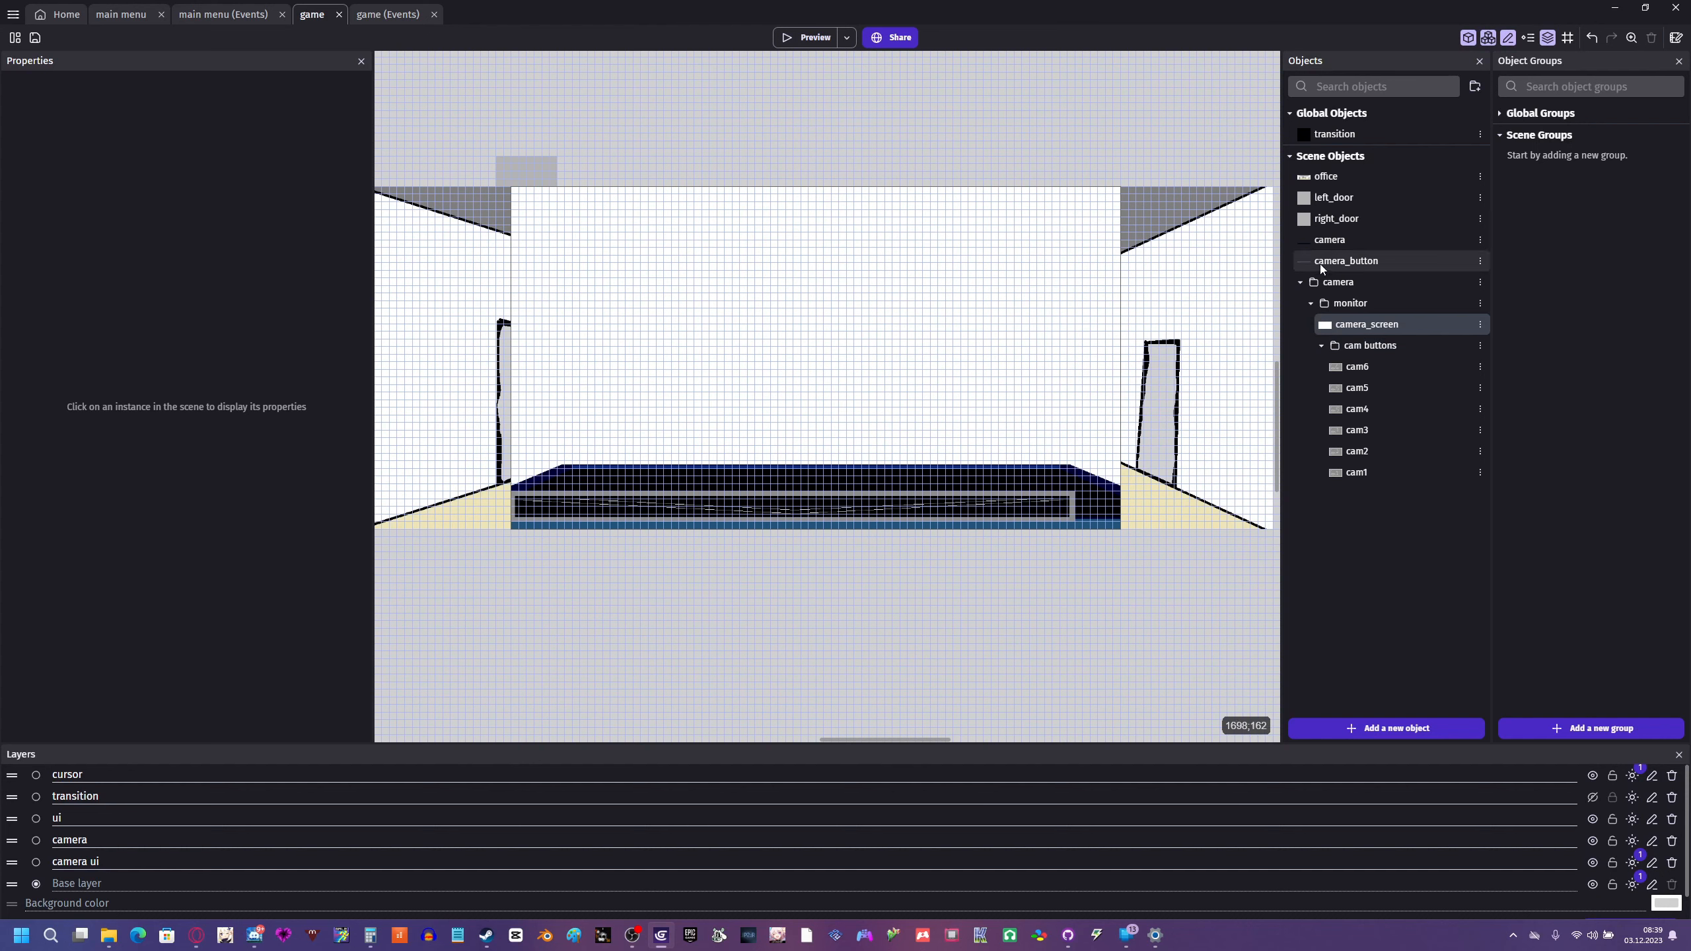
- Move the camera and camera_button objects into the camera folder, then review its nested folders and collapse them
mouse_move(1319, 264)
mouse_down()
mouse_move(1338, 283)
mouse_move(1351, 258)
mouse_up()
click(1300, 240)
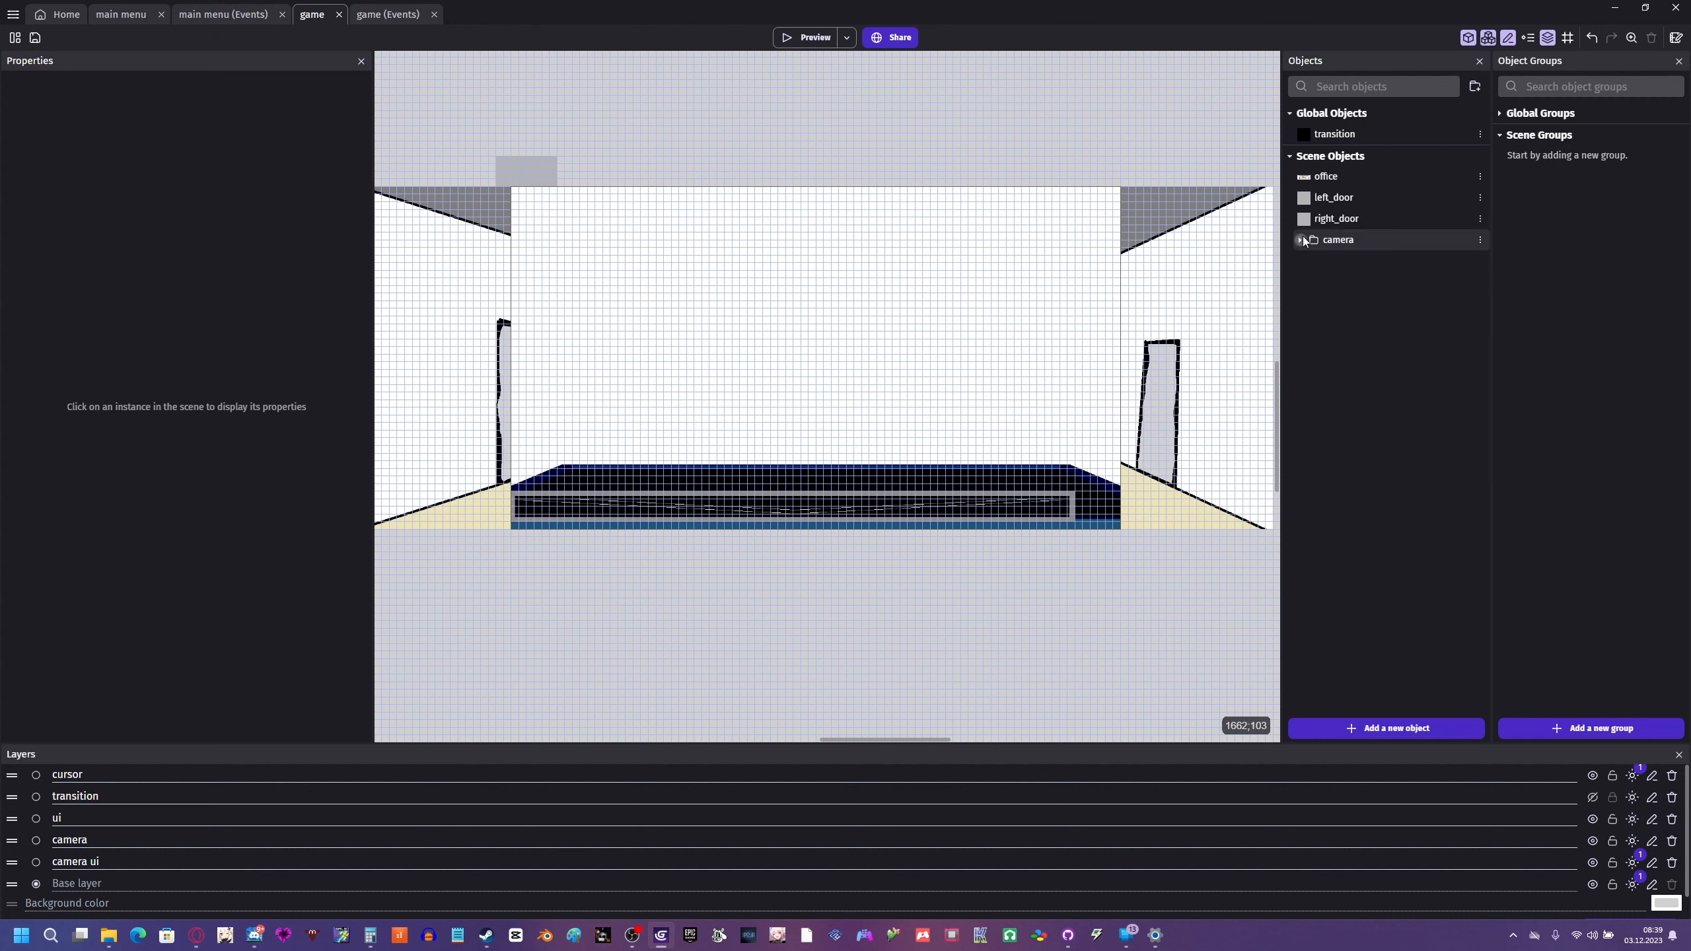
click(1300, 240)
click(1309, 304)
click(1310, 303)
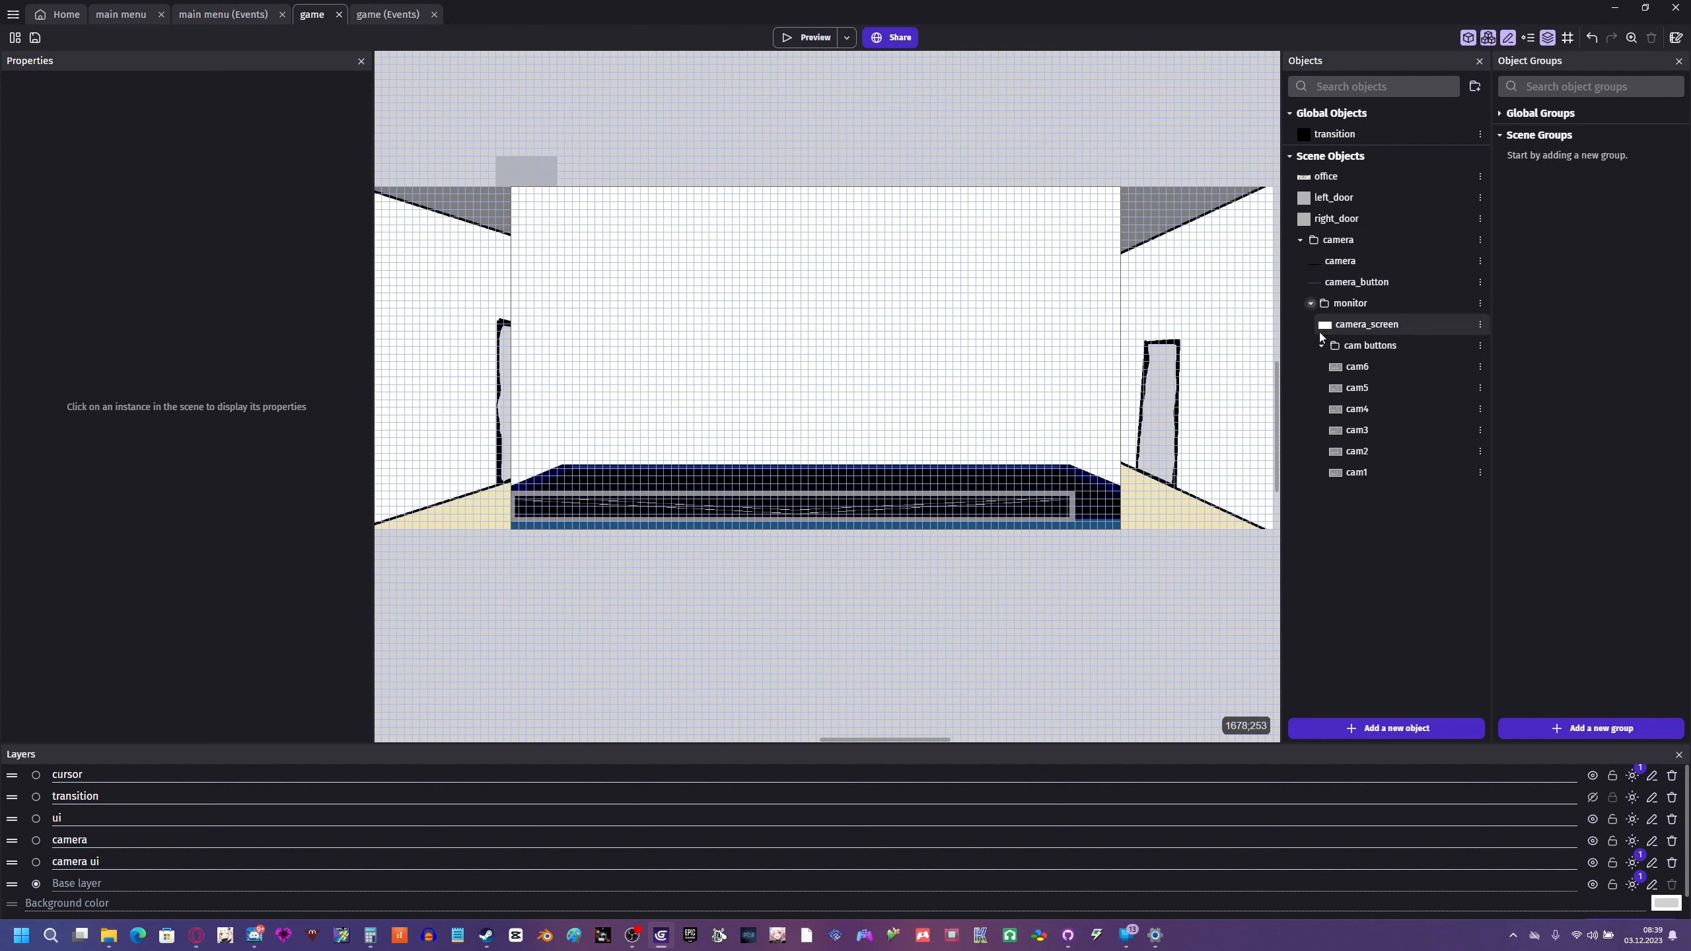
click(1321, 344)
click(1308, 303)
click(1300, 239)
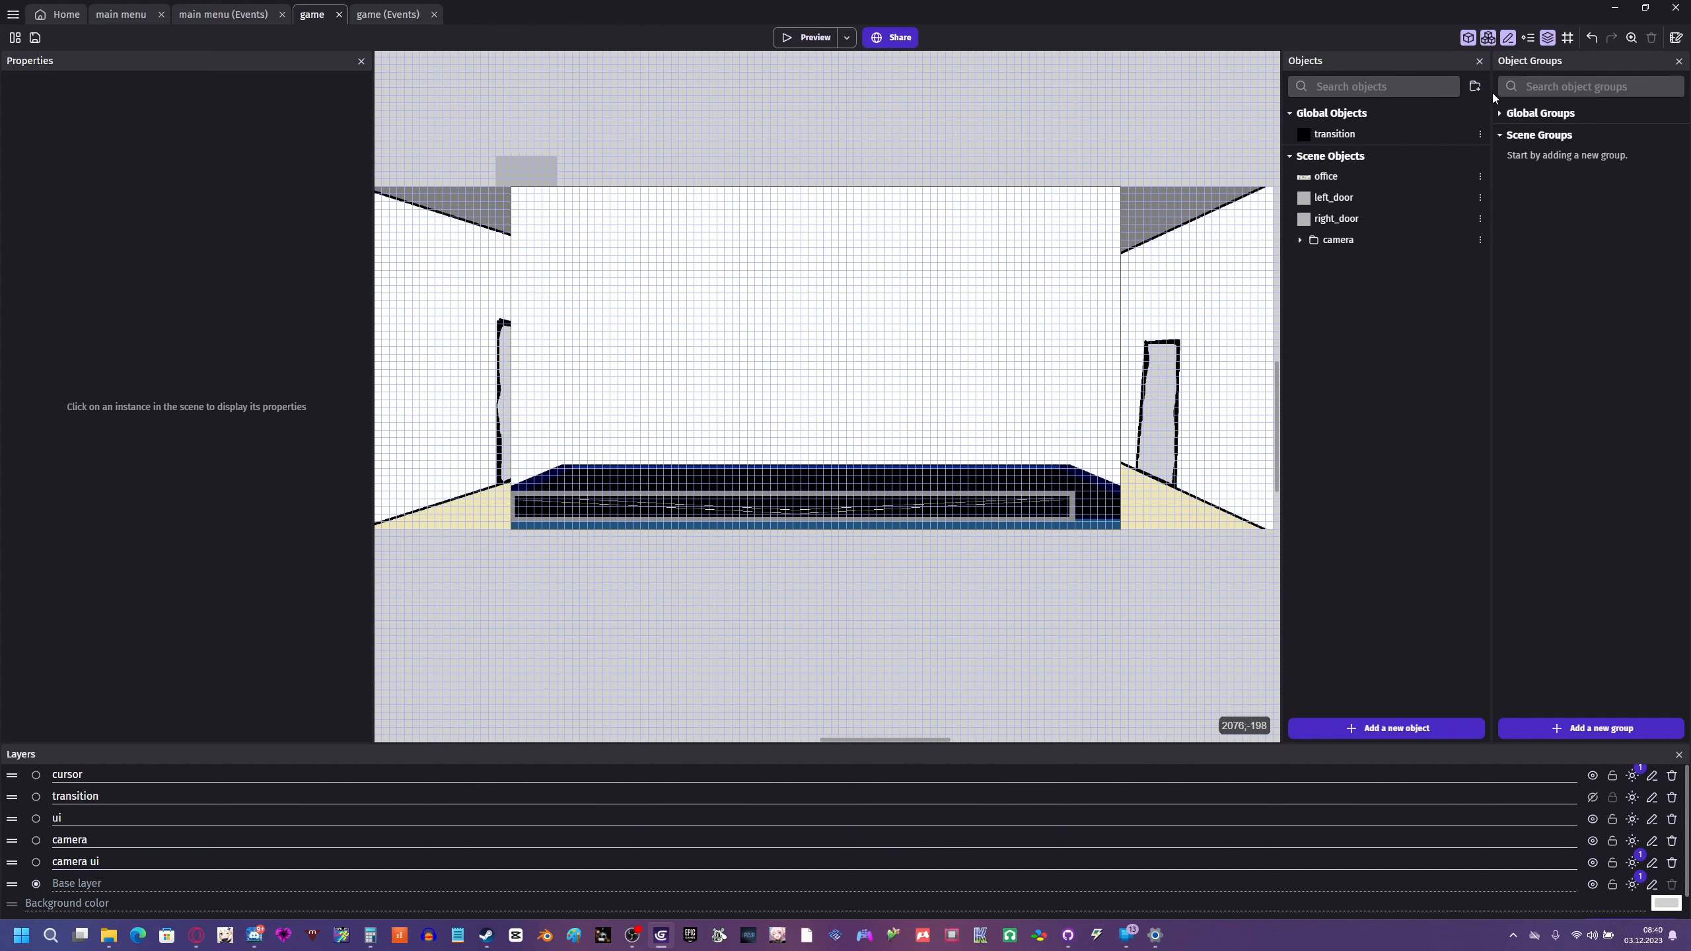
- Create a folder named "office" and move the office, left_door and right_door objects into it
click(1414, 175)
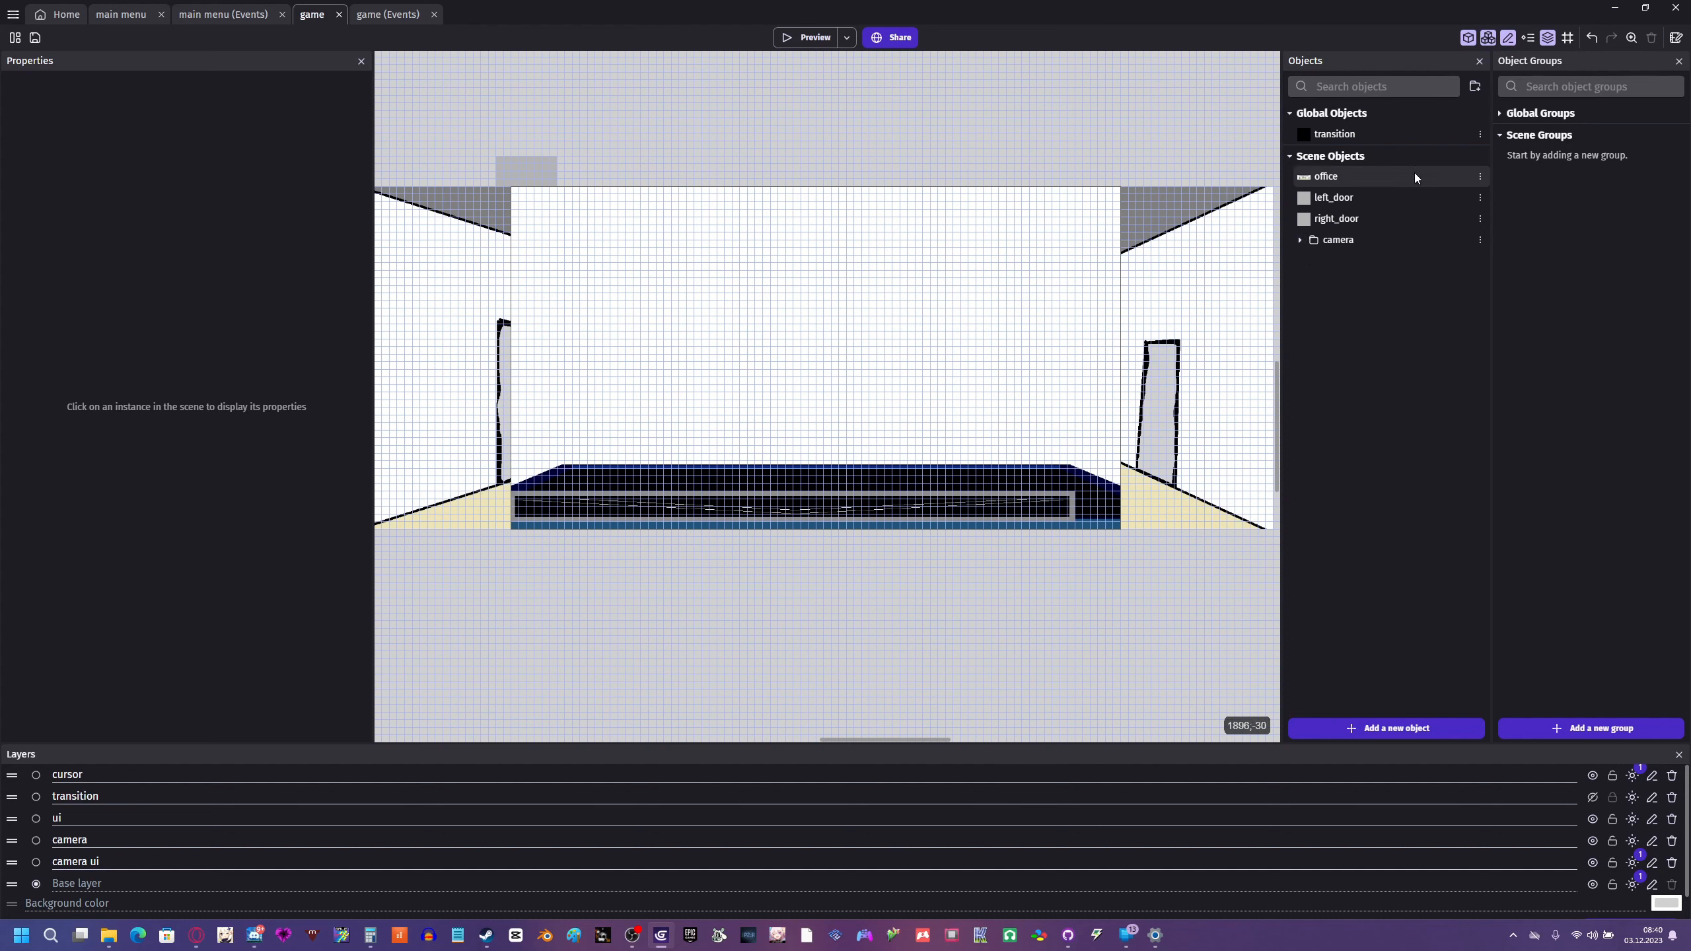
click(1473, 86)
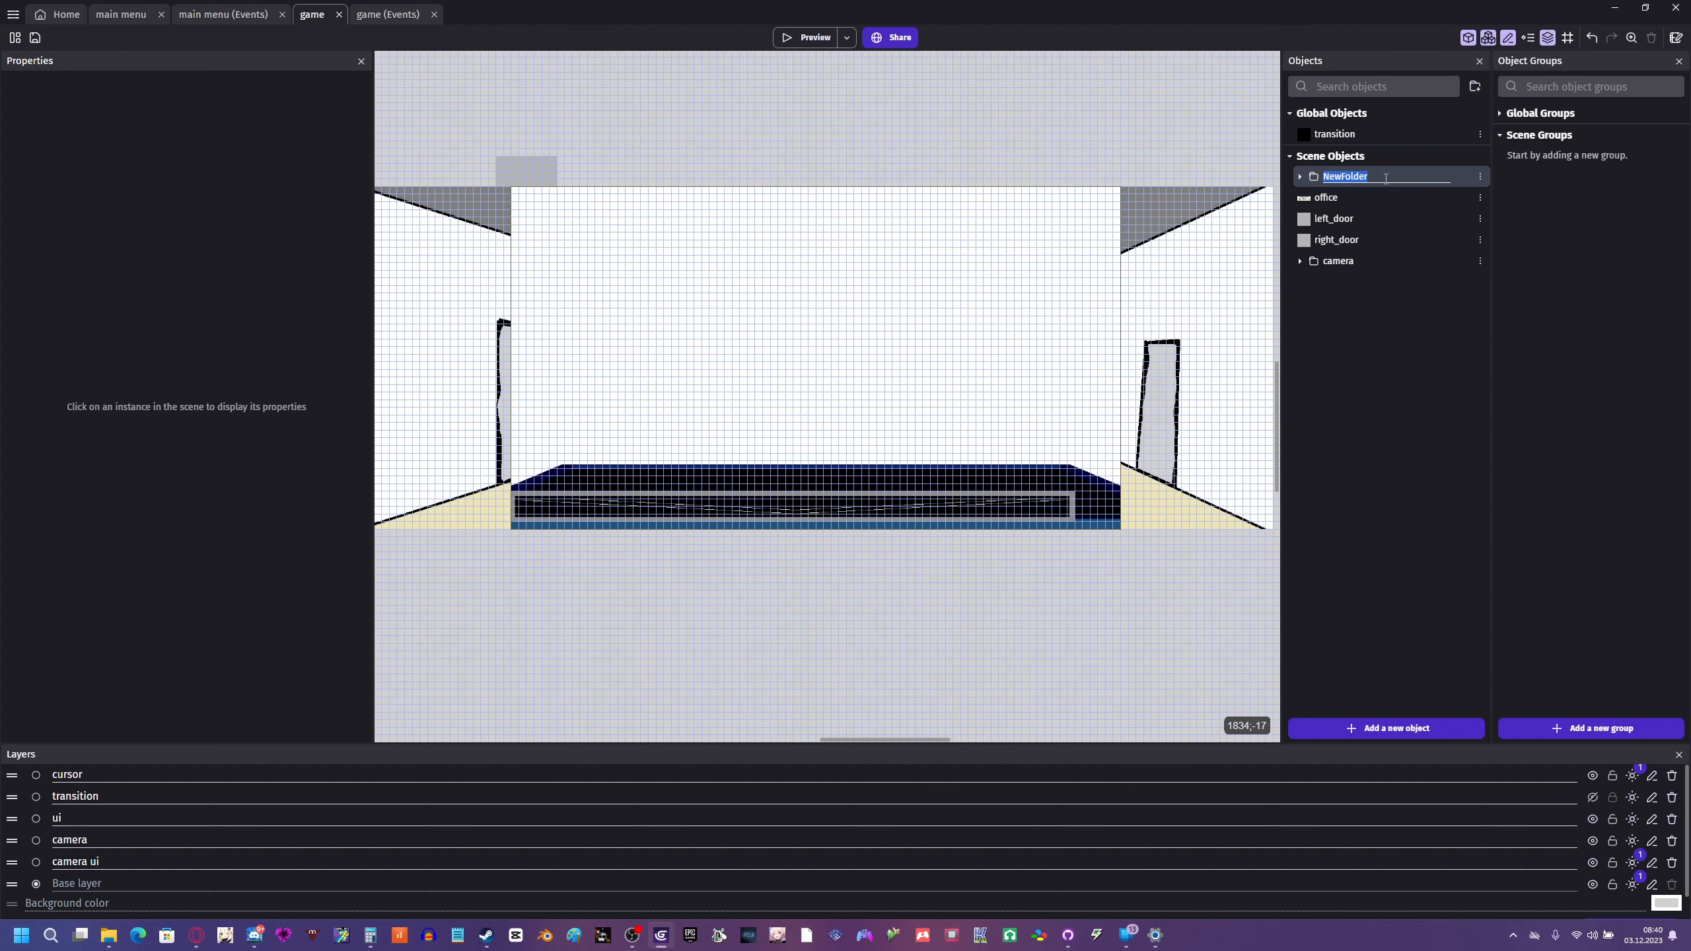
text(office)
key(Return)
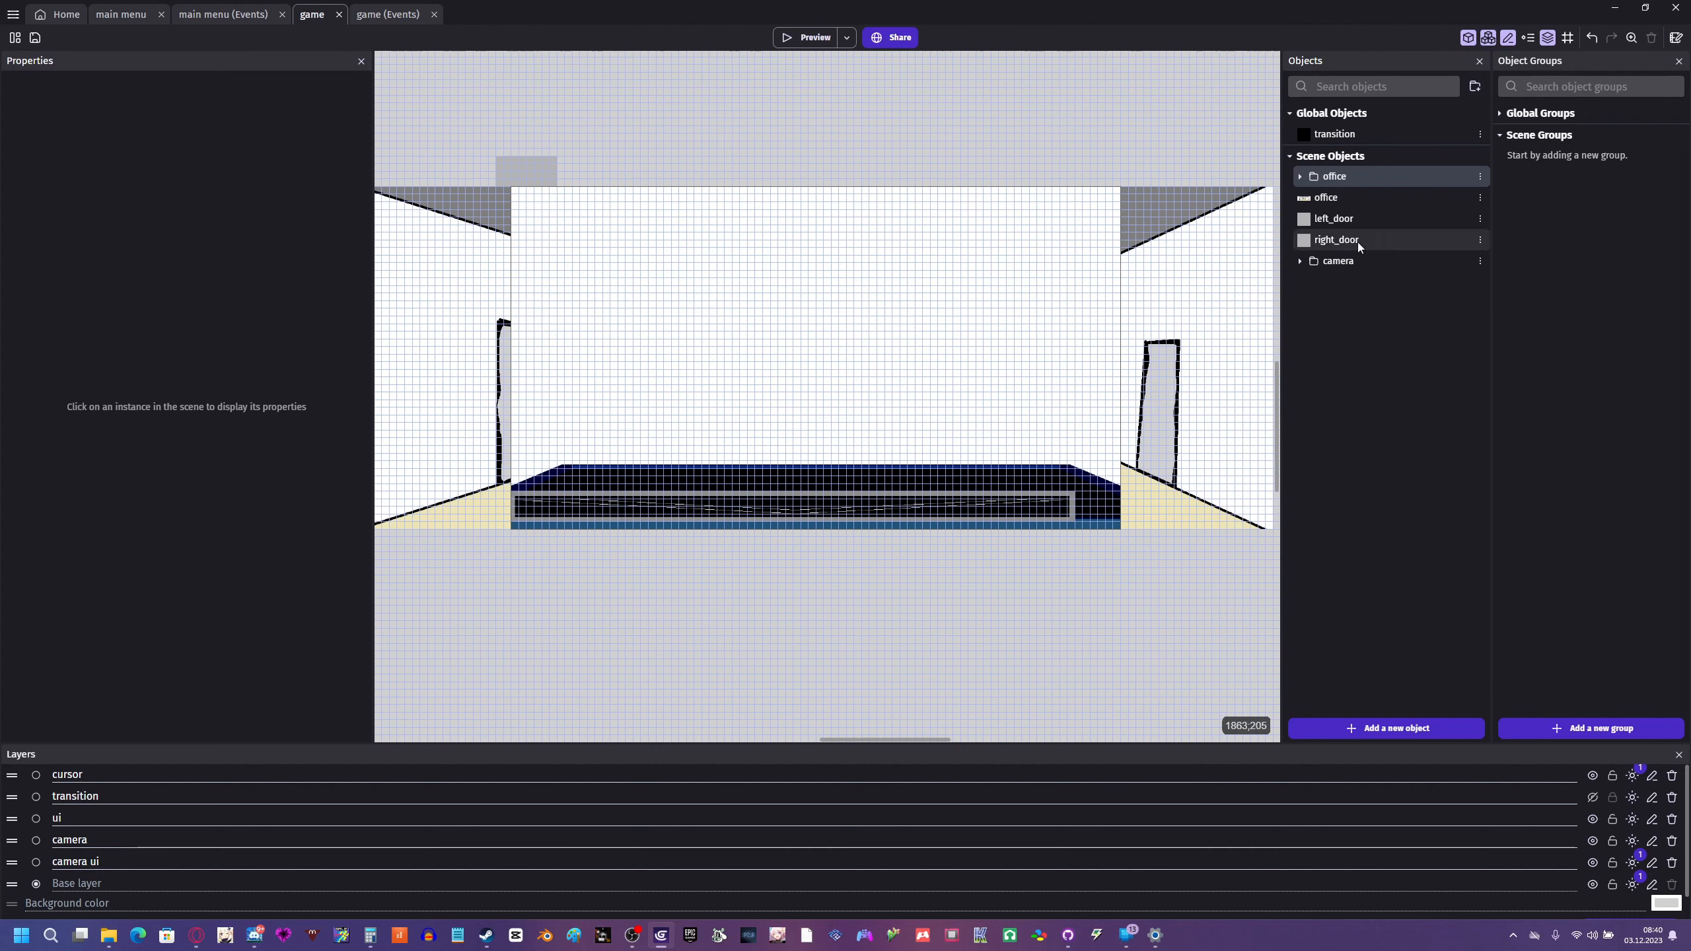
drag(1327, 199, 1347, 179)
click(1300, 176)
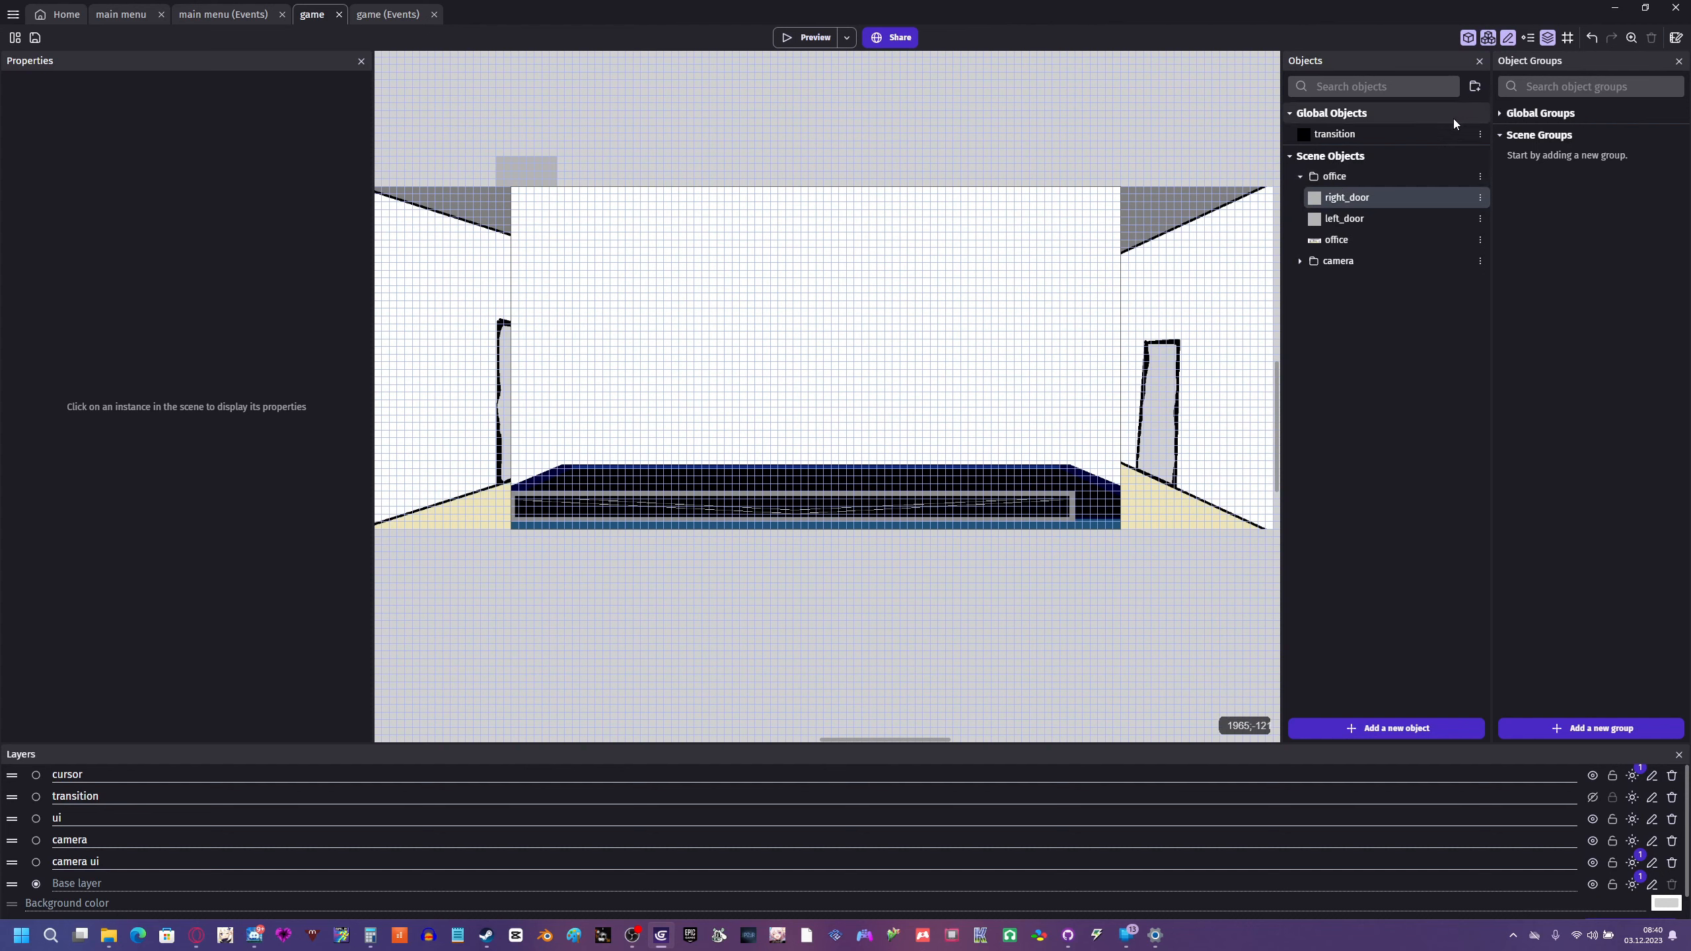
- Create a "doors" subfolder in the office folder, move both door objects into it, and collapse the folders
click(1474, 86)
text(doors)
key(Return)
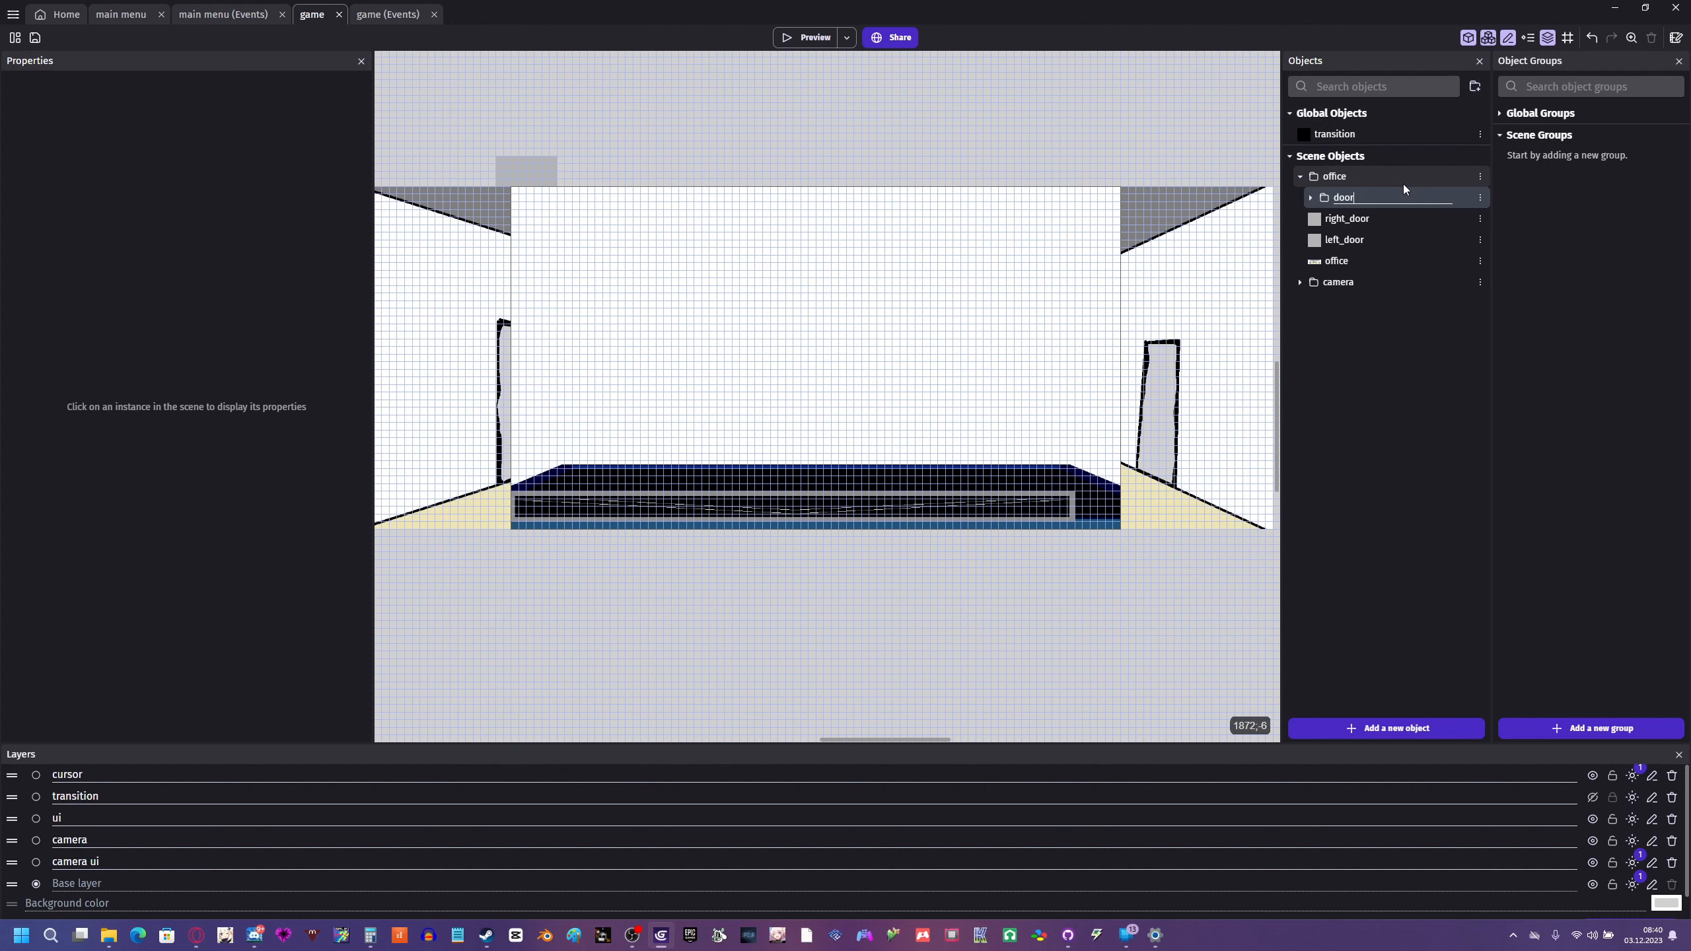
drag(1371, 233, 1360, 190)
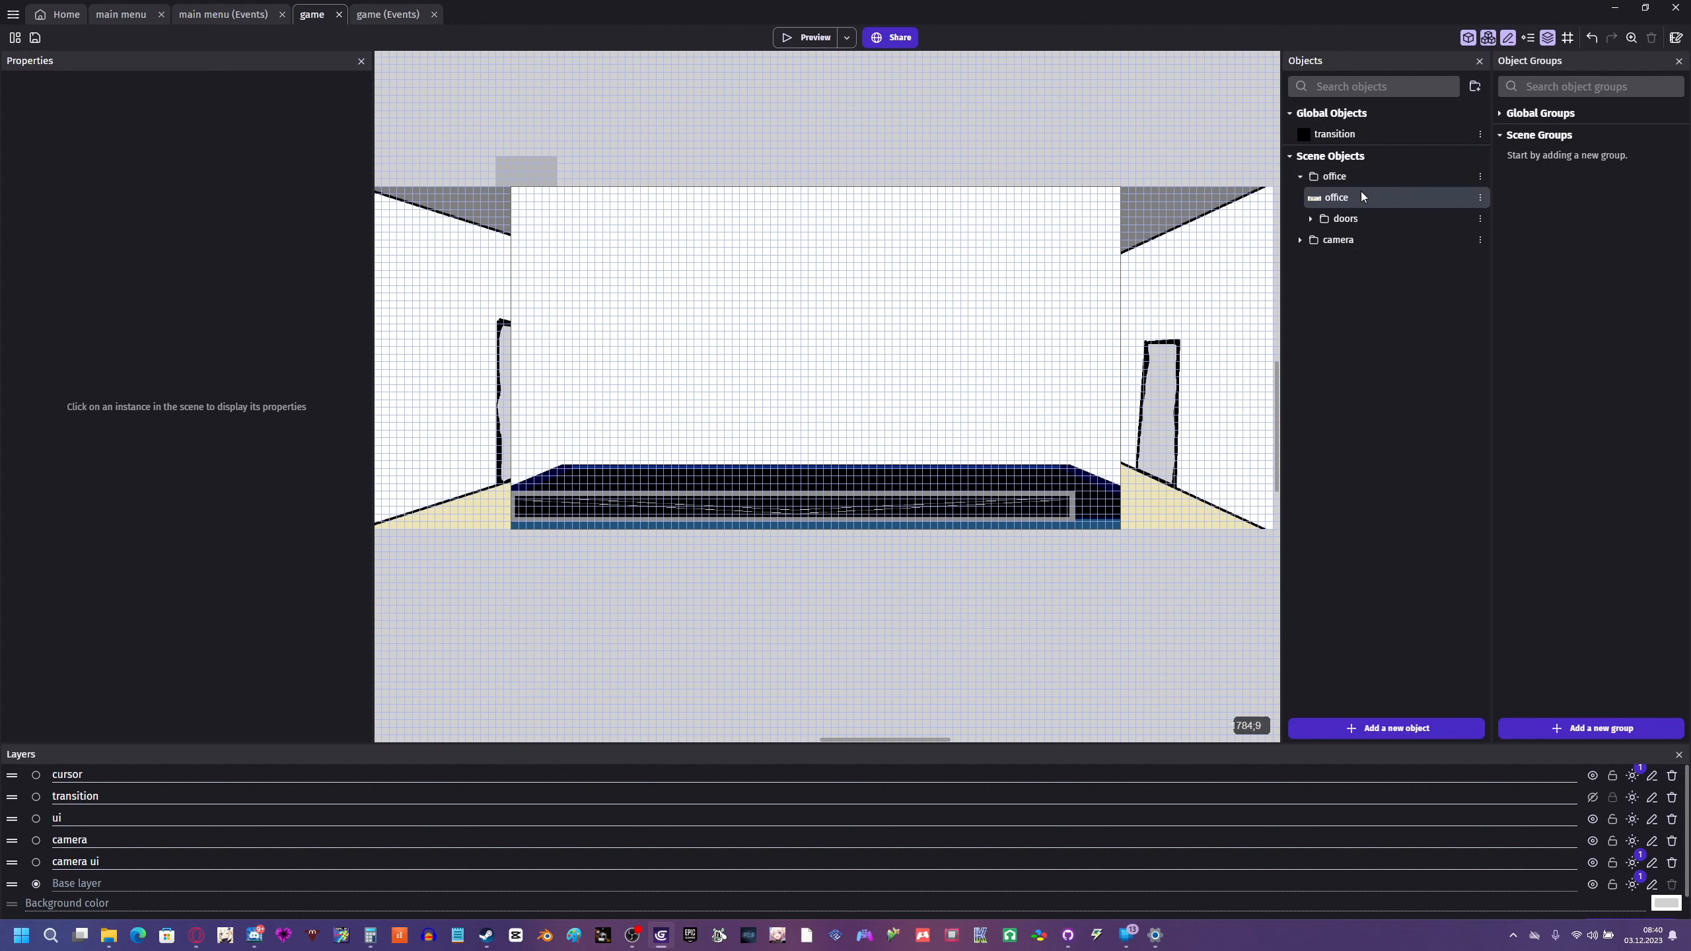
click(1298, 174)
click(1301, 199)
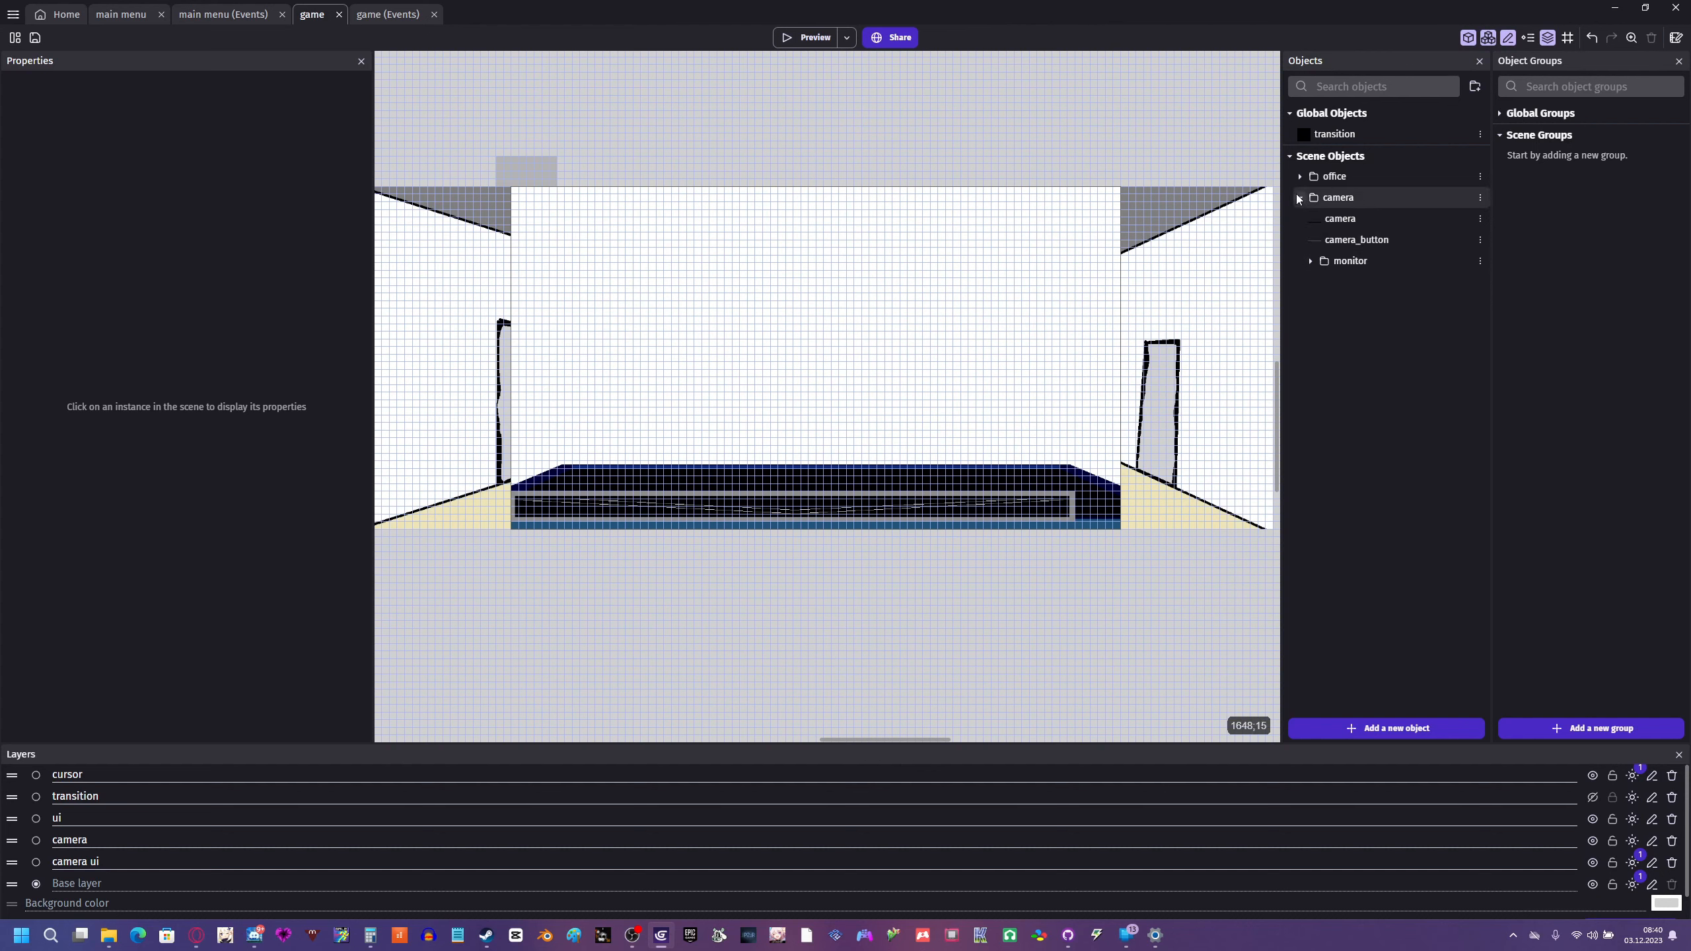
click(1298, 195)
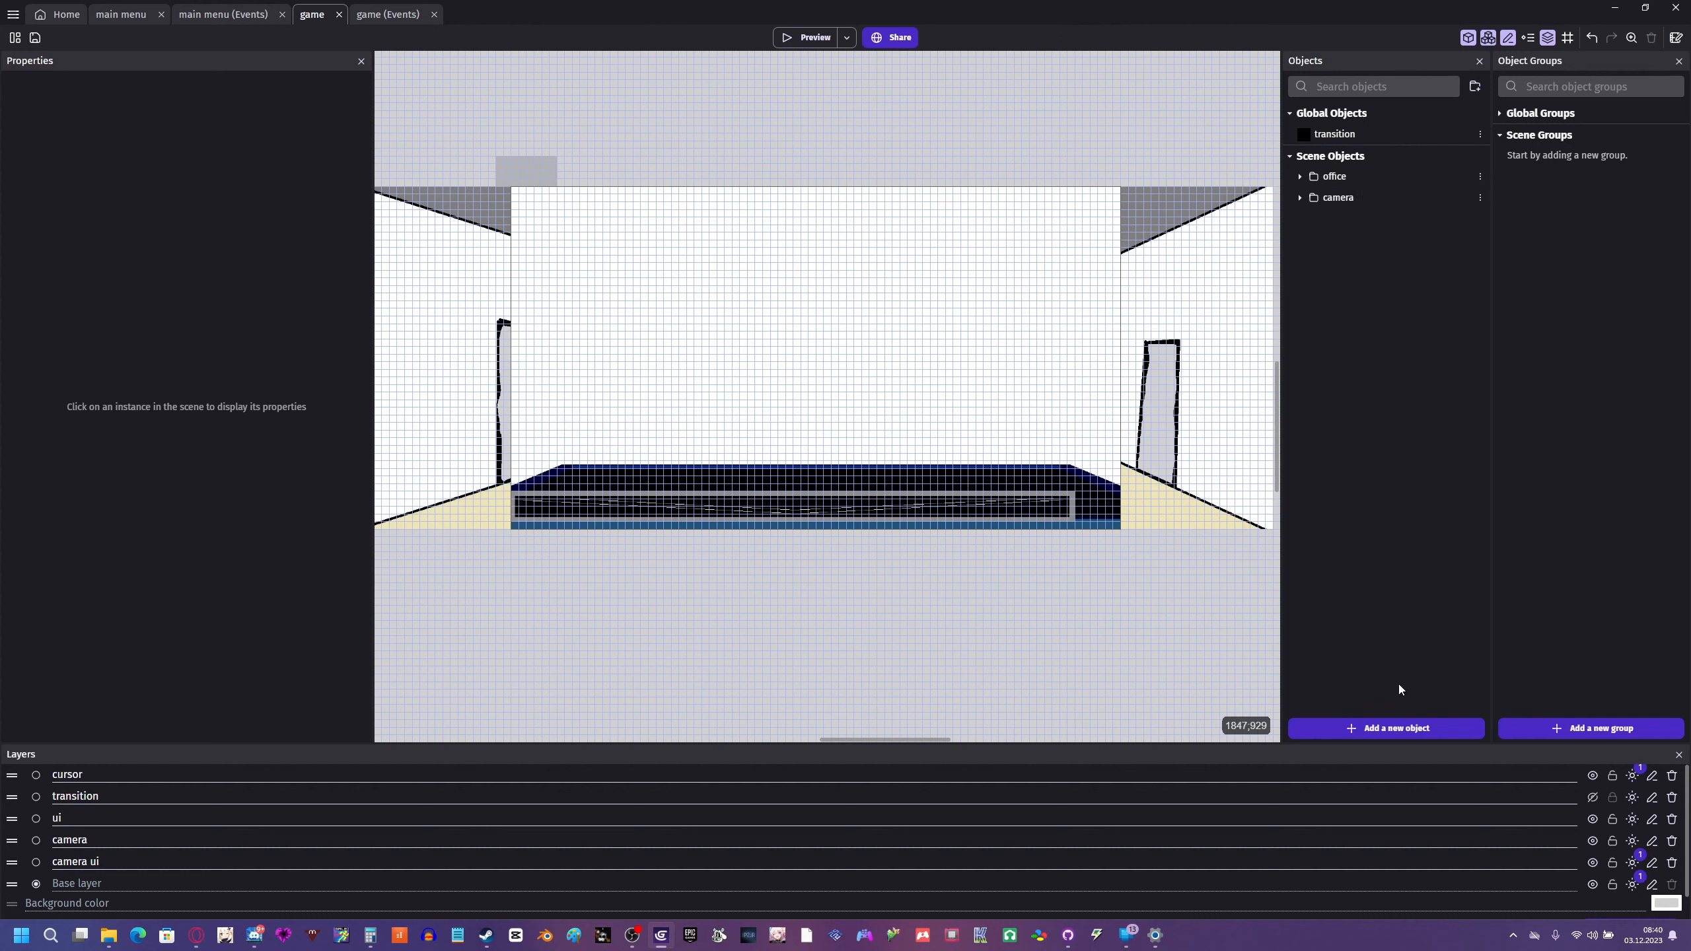
- Expand the camera and monitor folders and add a new Sprite object named "block"
click(1297, 196)
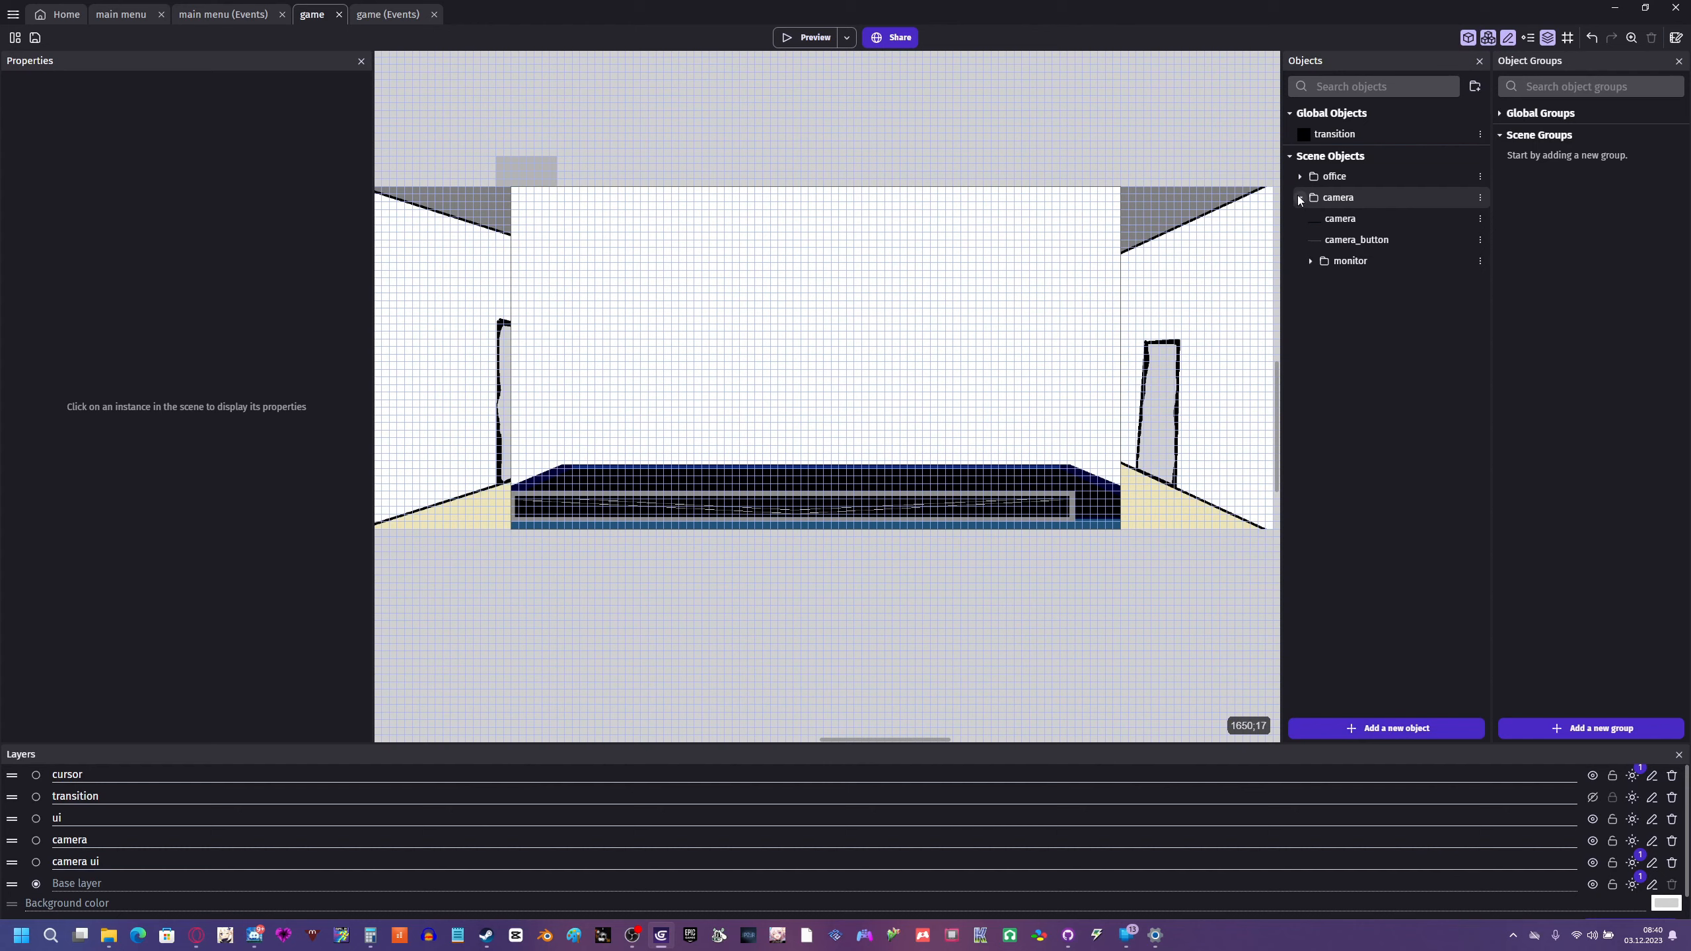
click(1308, 260)
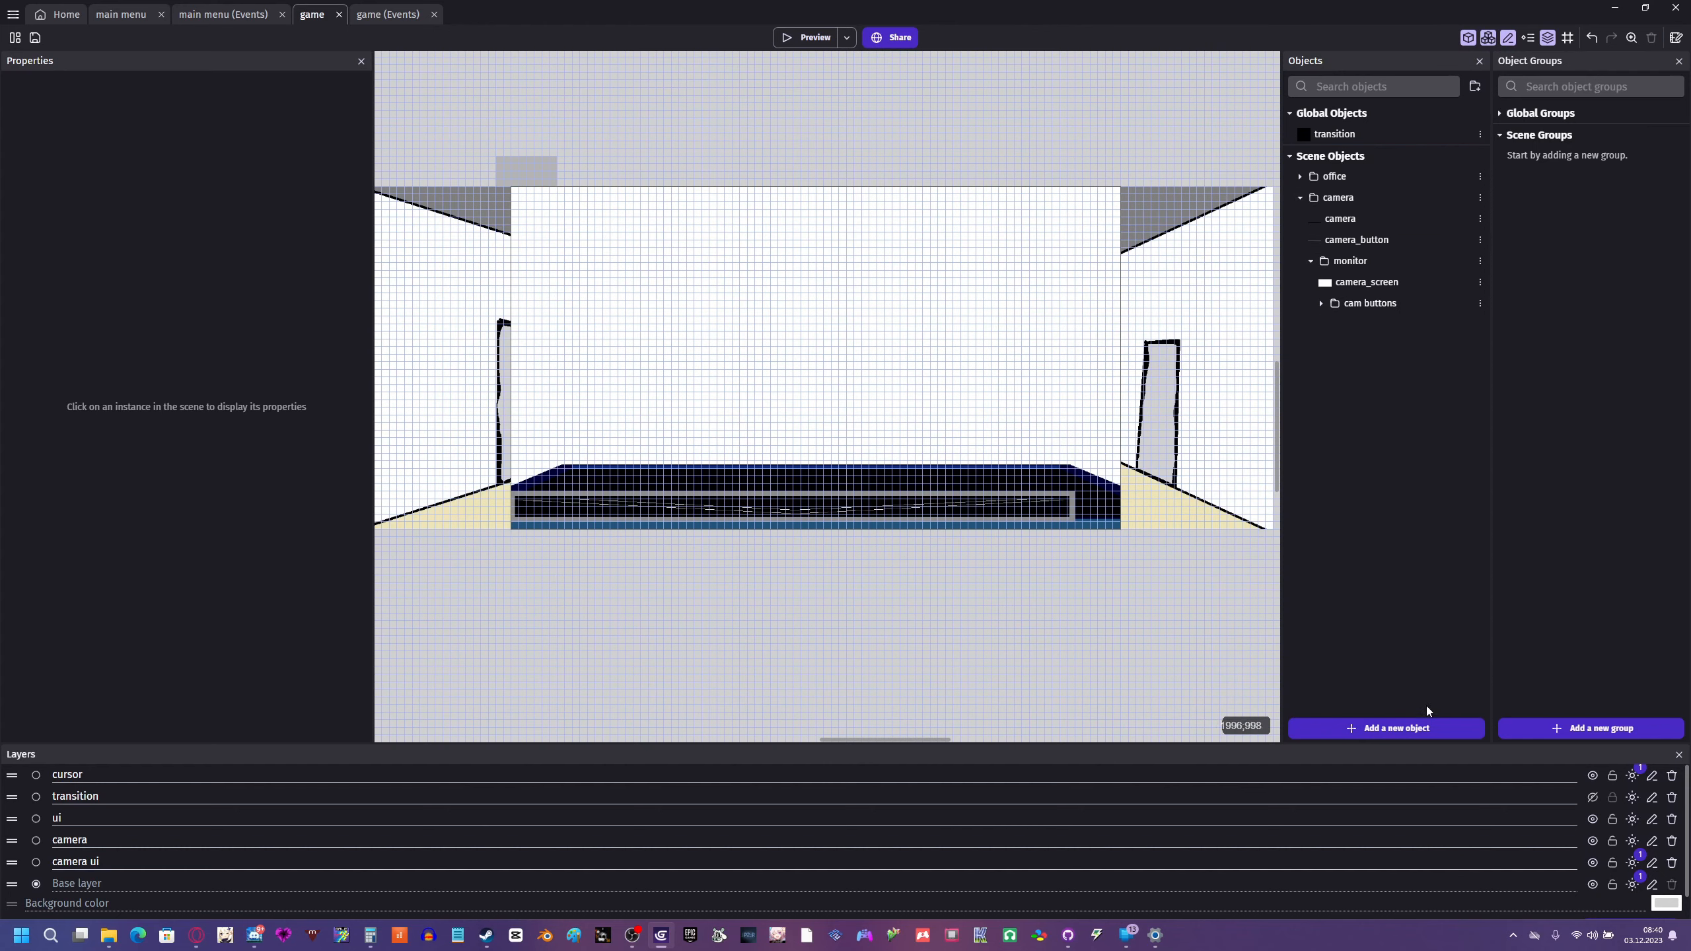
click(1412, 726)
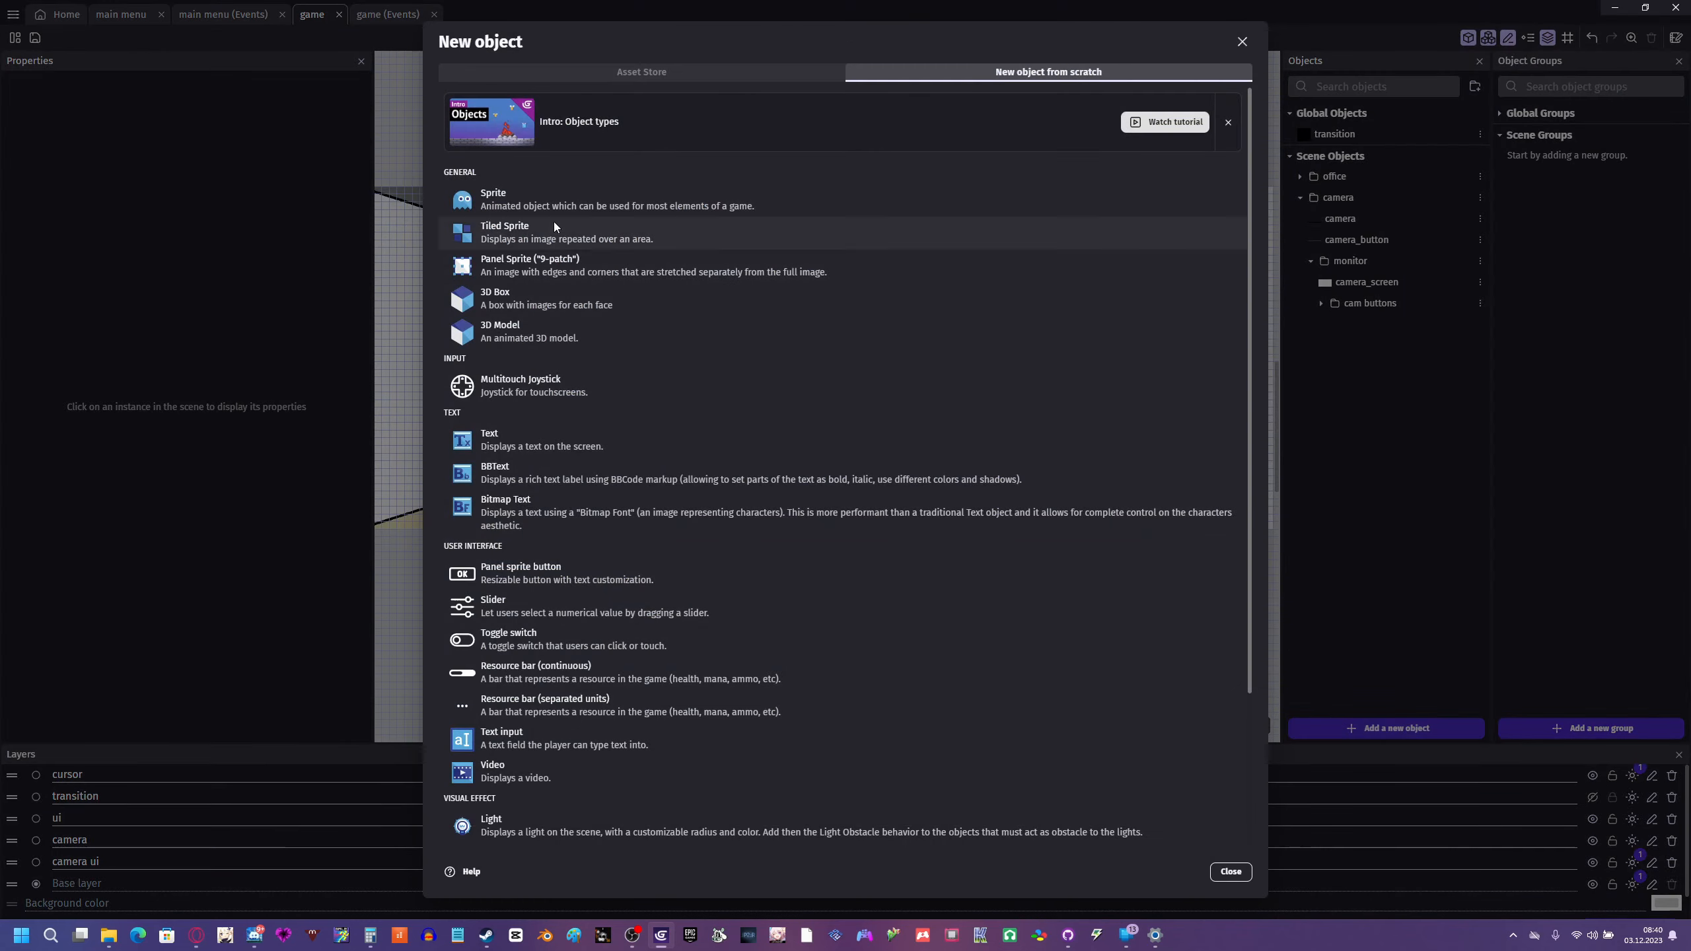
click(553, 224)
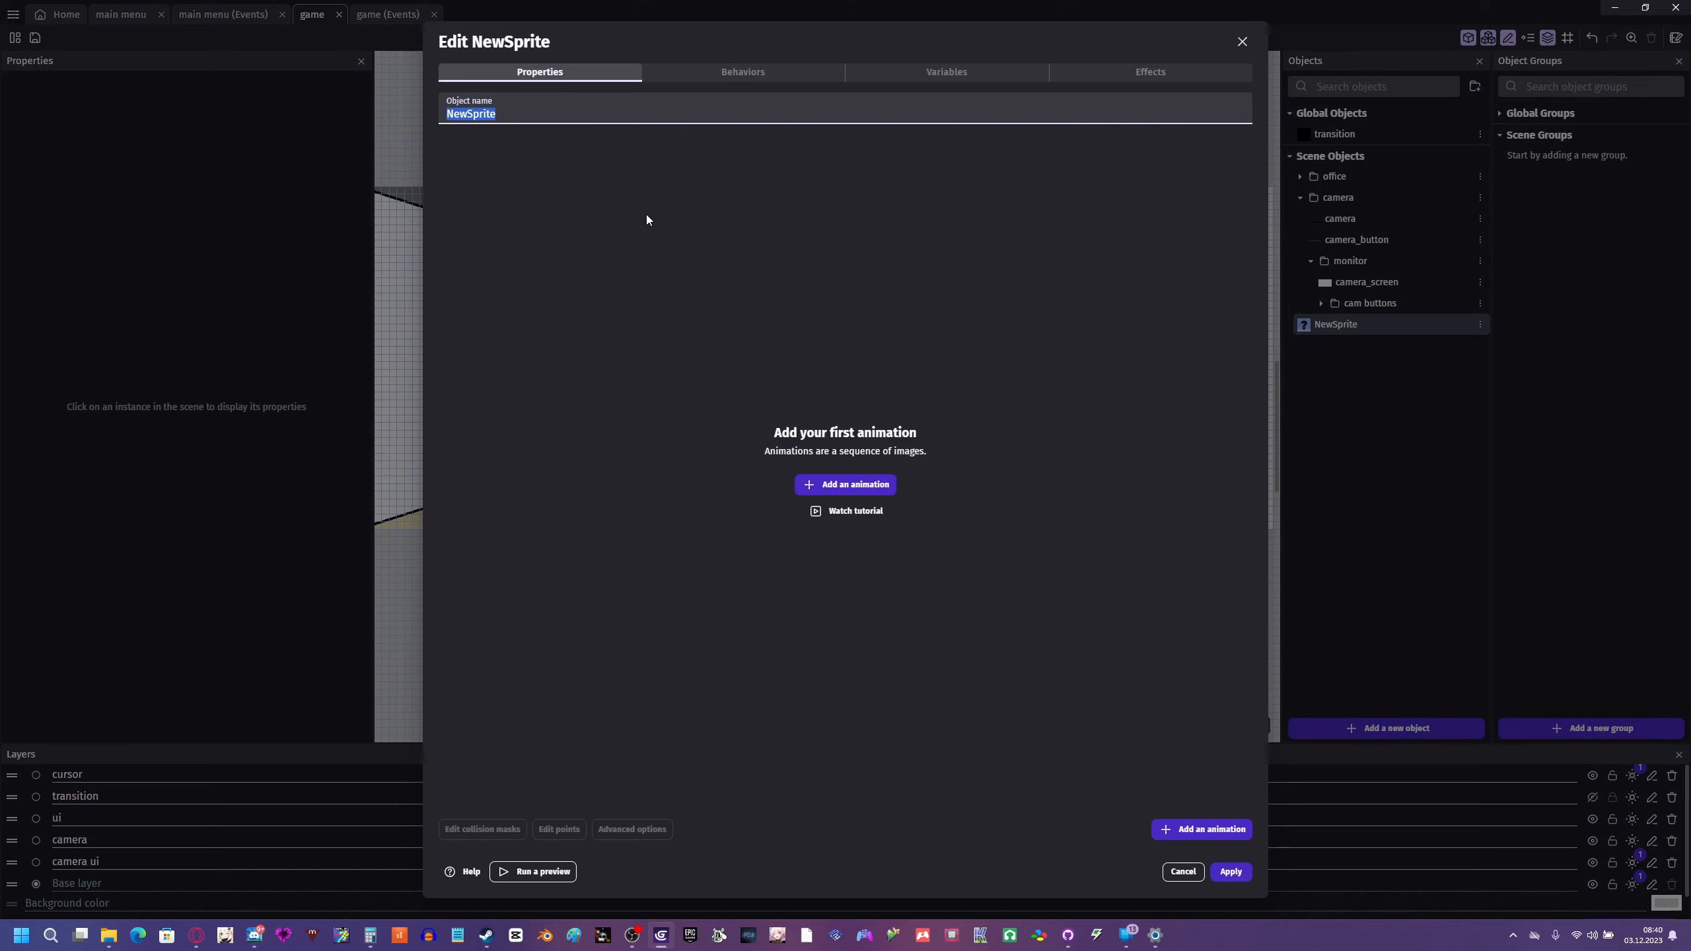
text(bl)
text(lock)
key(Return)
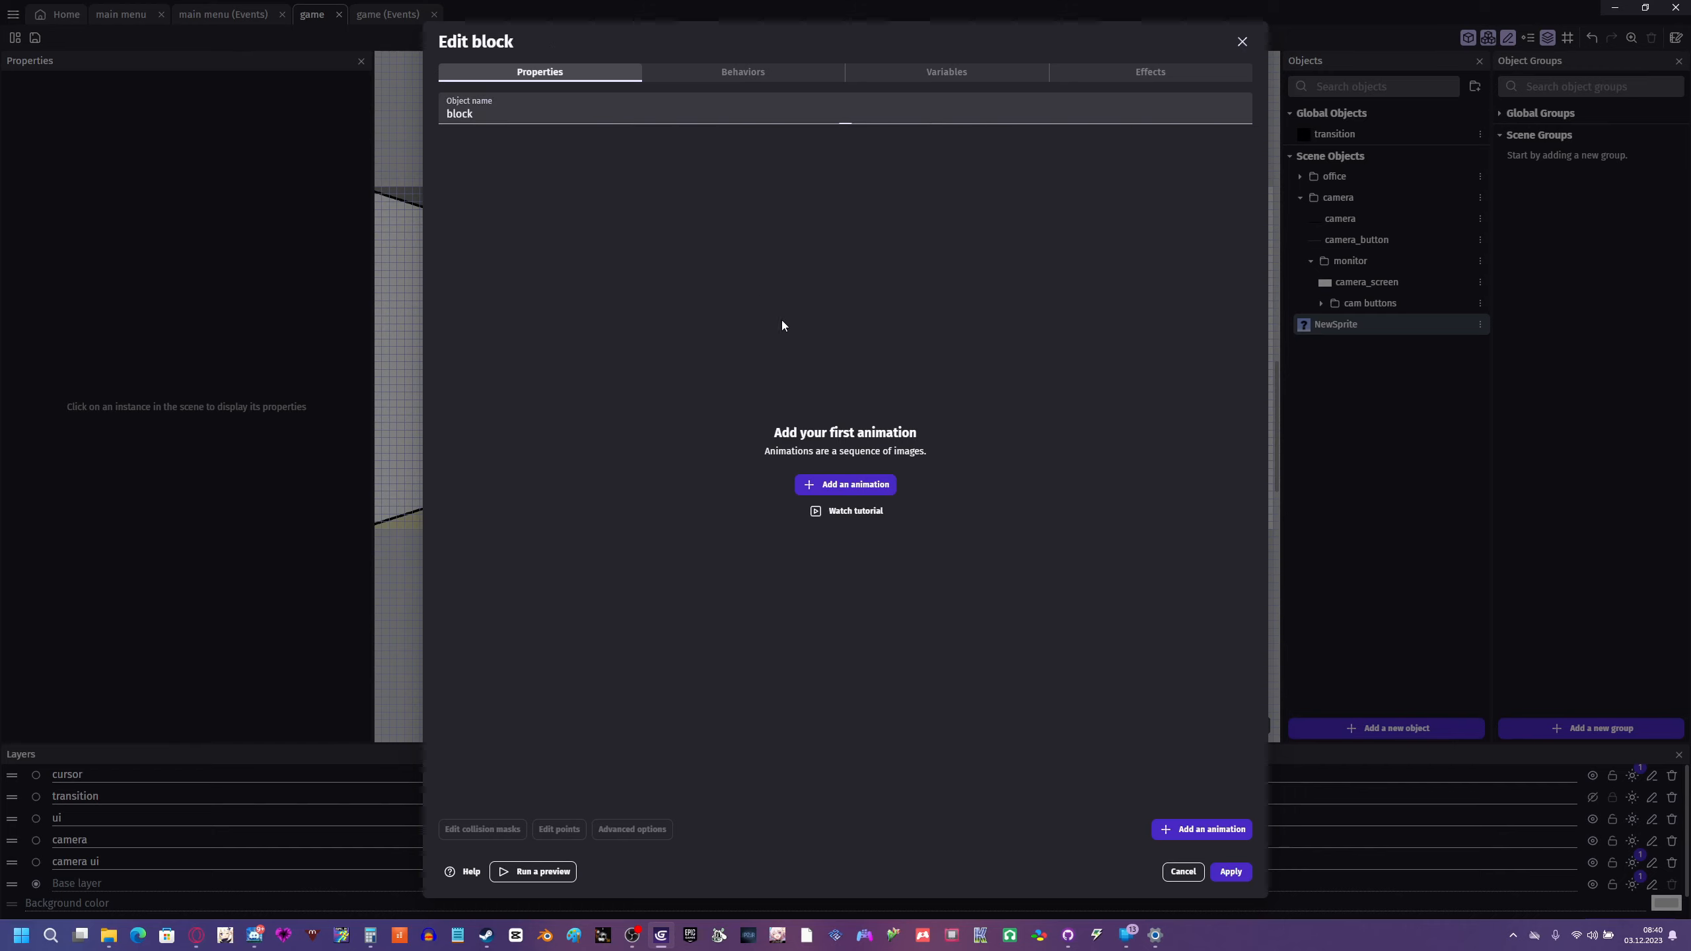
- Add an animation to the block sprite and start a new Piskel drawing with the paint bucket tool
click(877, 484)
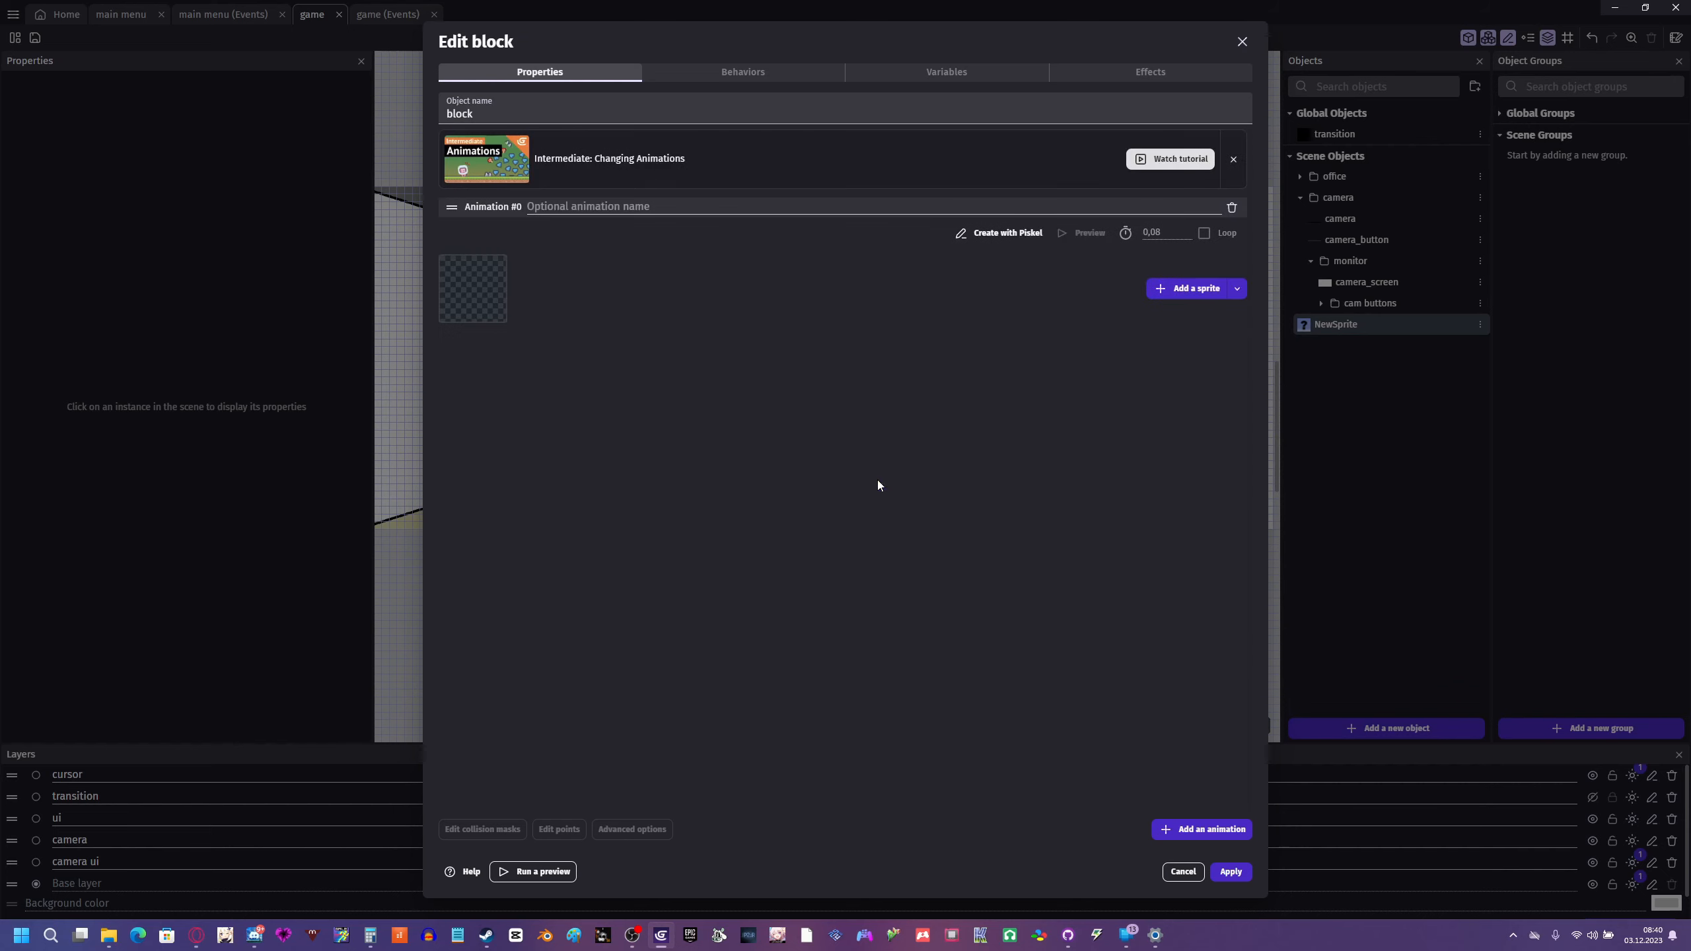
click(989, 226)
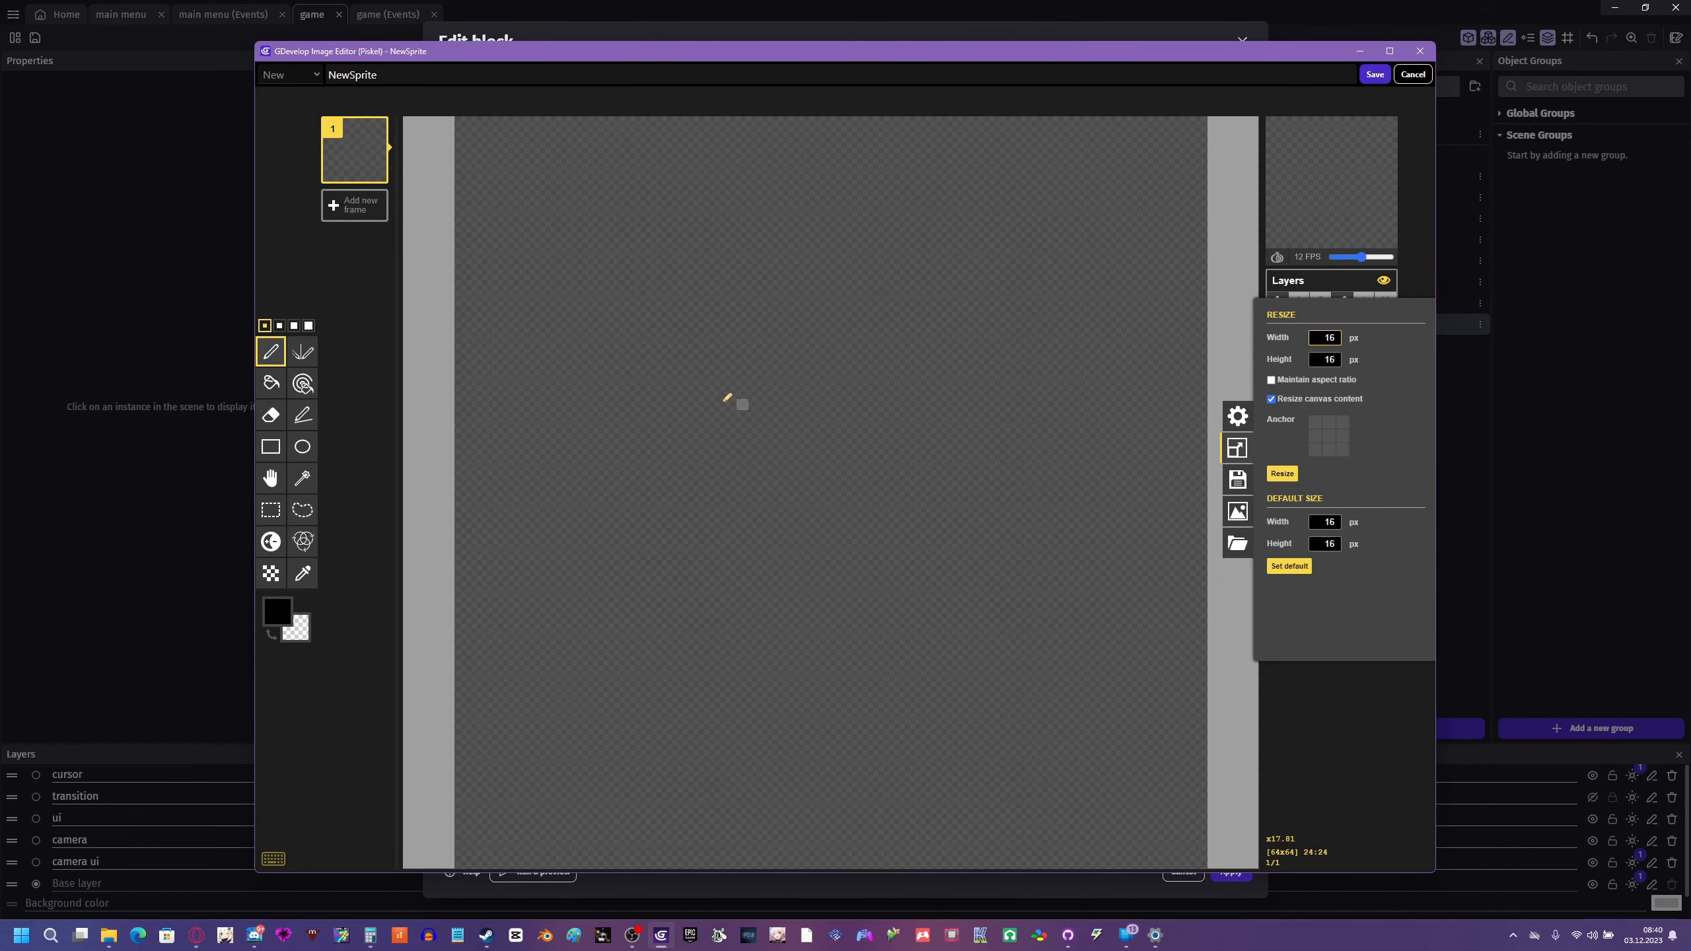
click(270, 382)
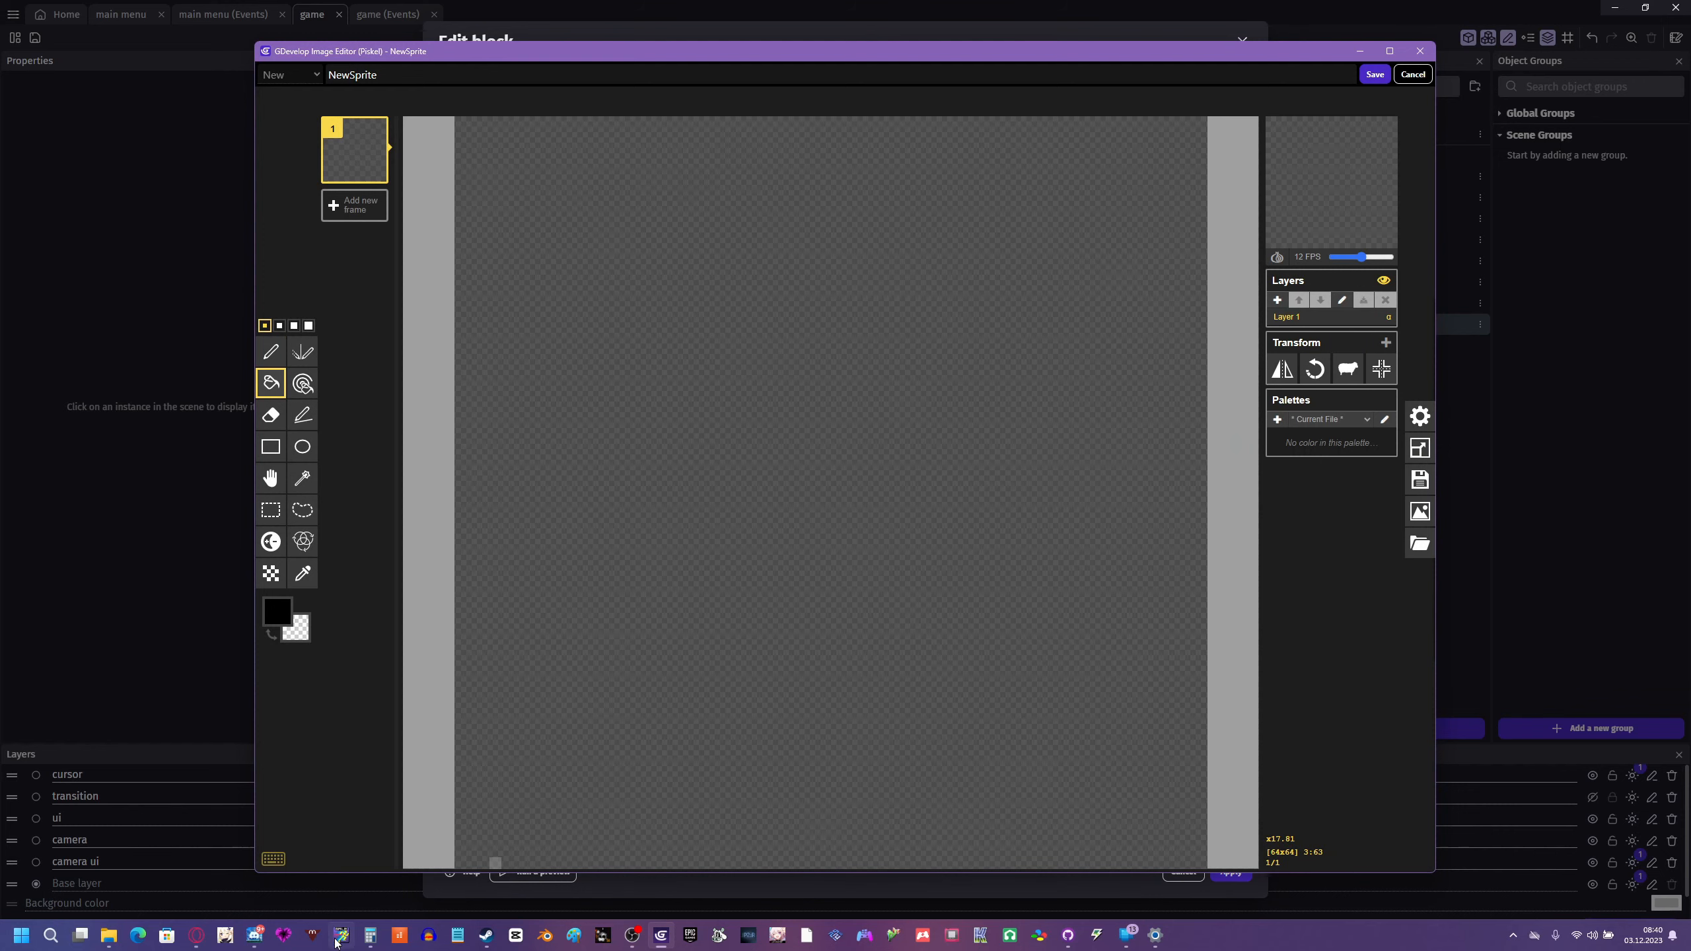
- Switch to Paint and enlarge the blank canvas to about 1032 × 755 px
click(571, 939)
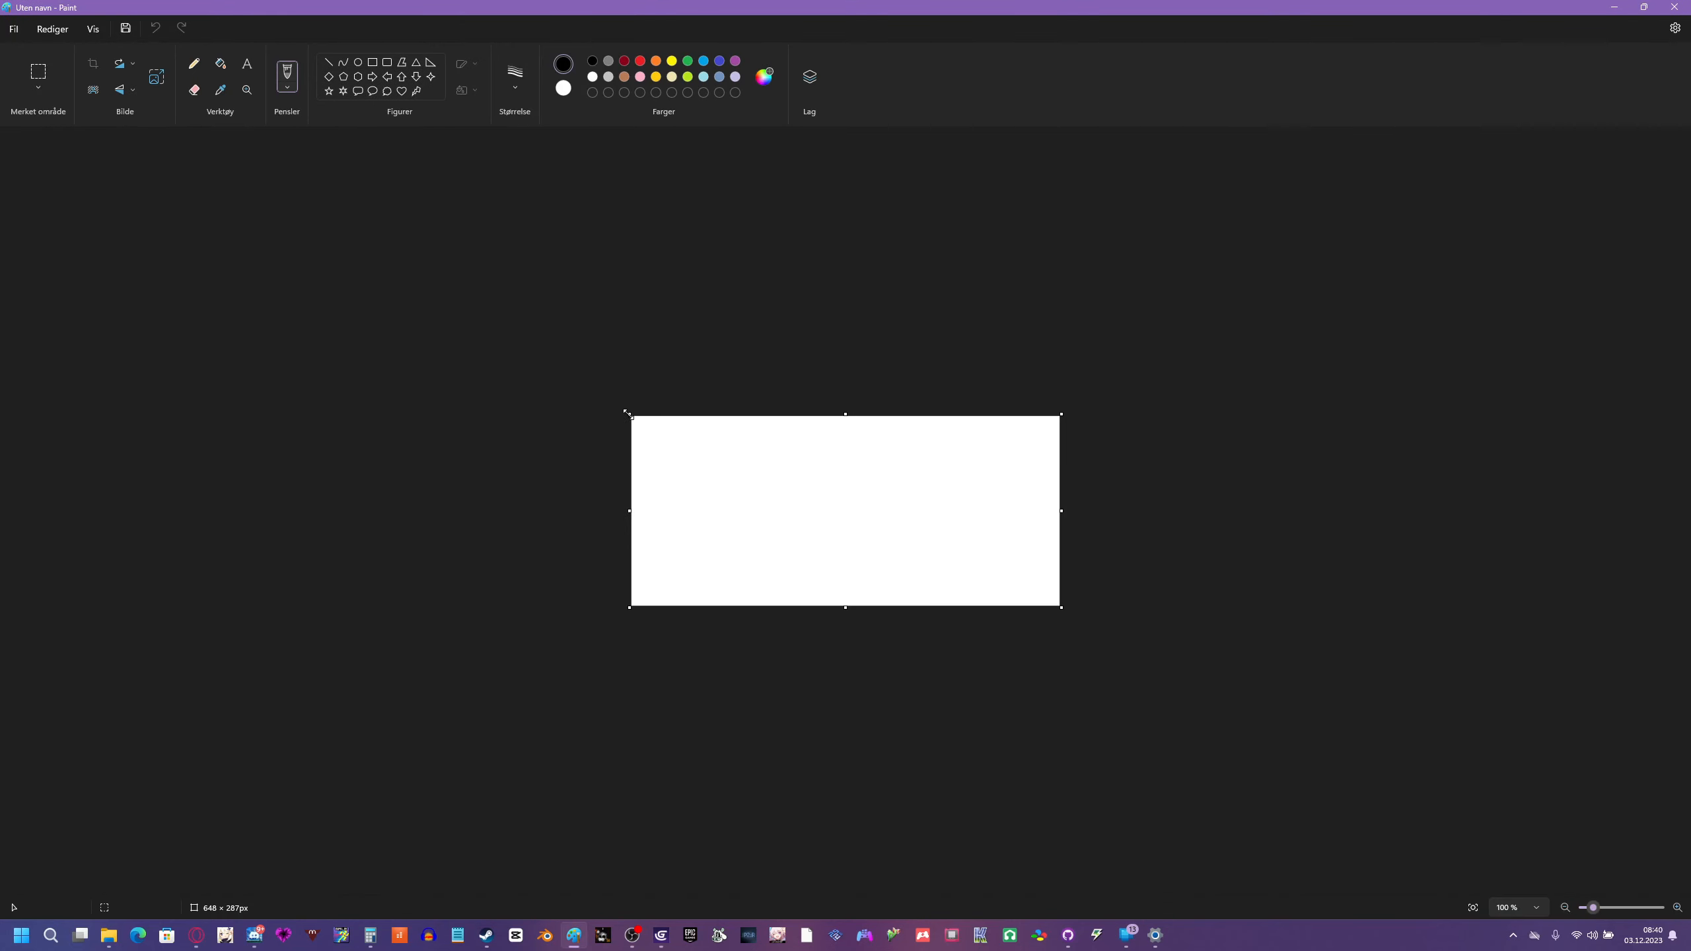
drag(626, 413, 375, 105)
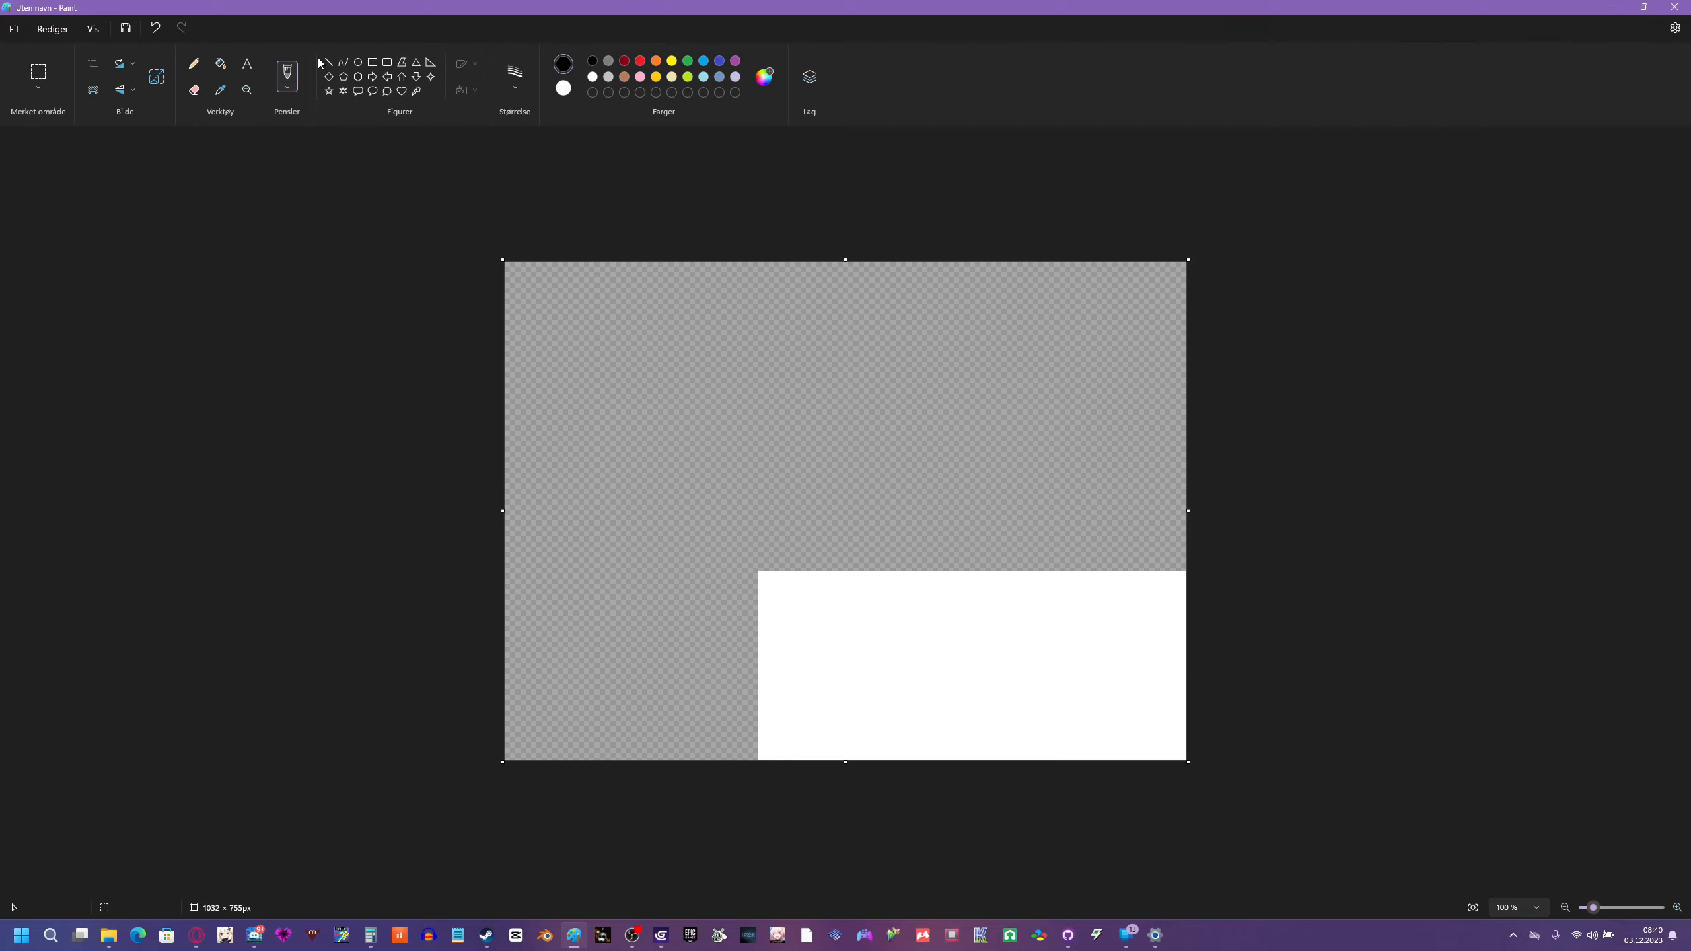
- Fill the whole canvas with solid black, including the white rectangular area
click(563, 88)
click(220, 63)
click(658, 364)
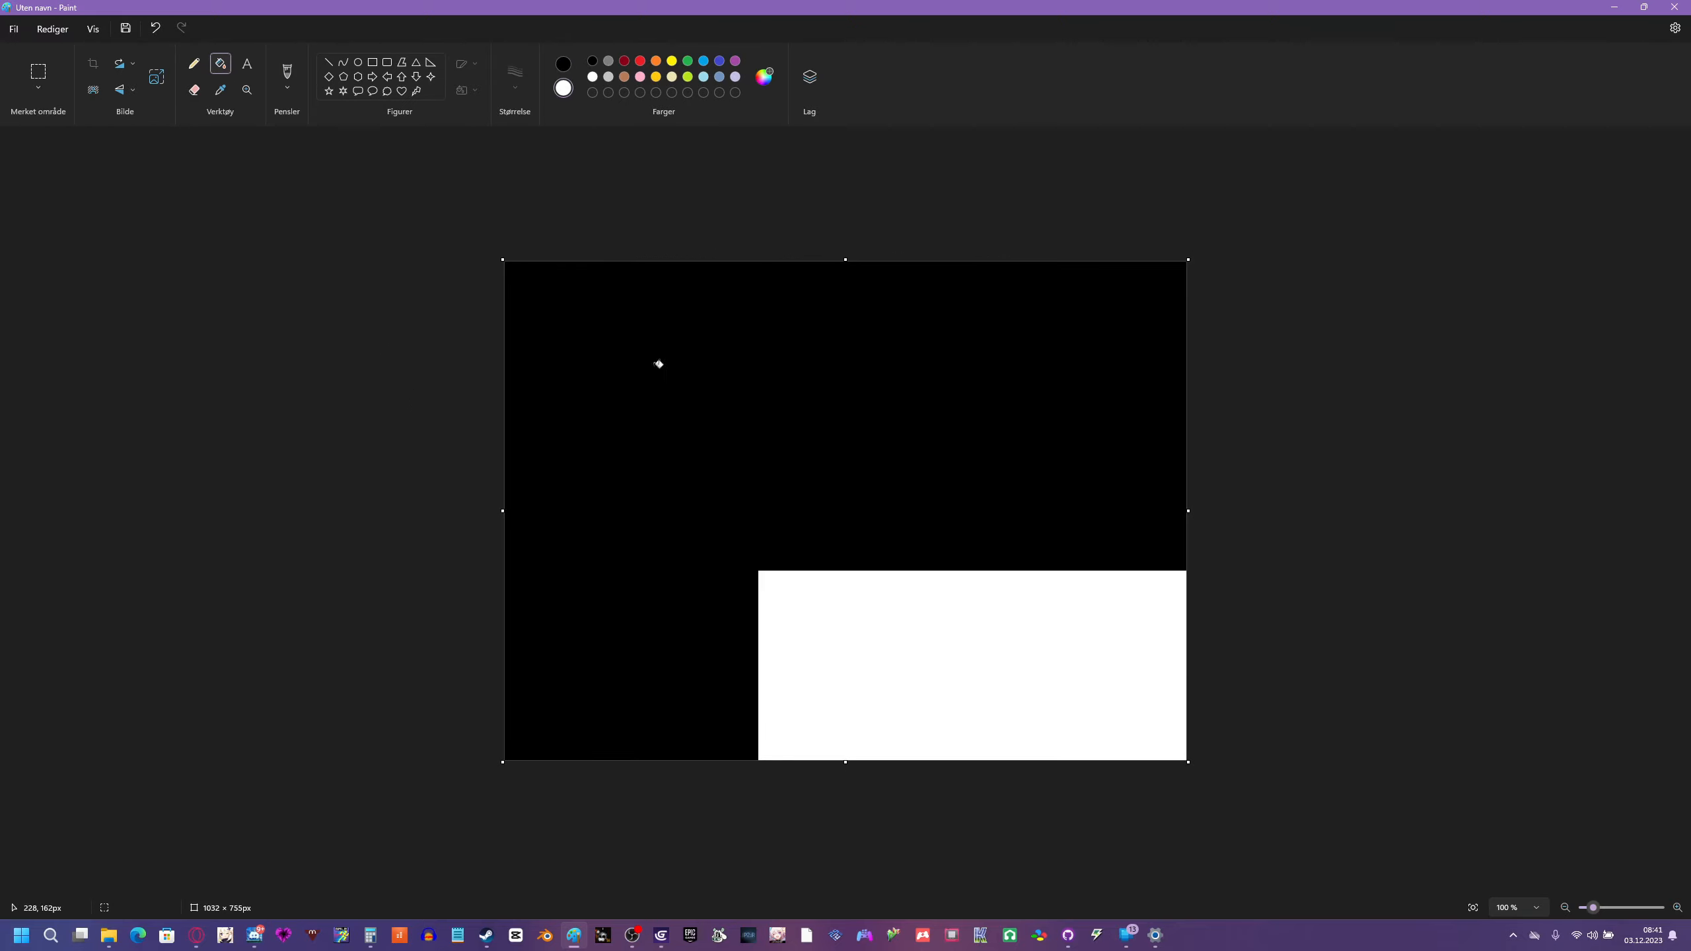
click(563, 63)
click(592, 76)
click(609, 310)
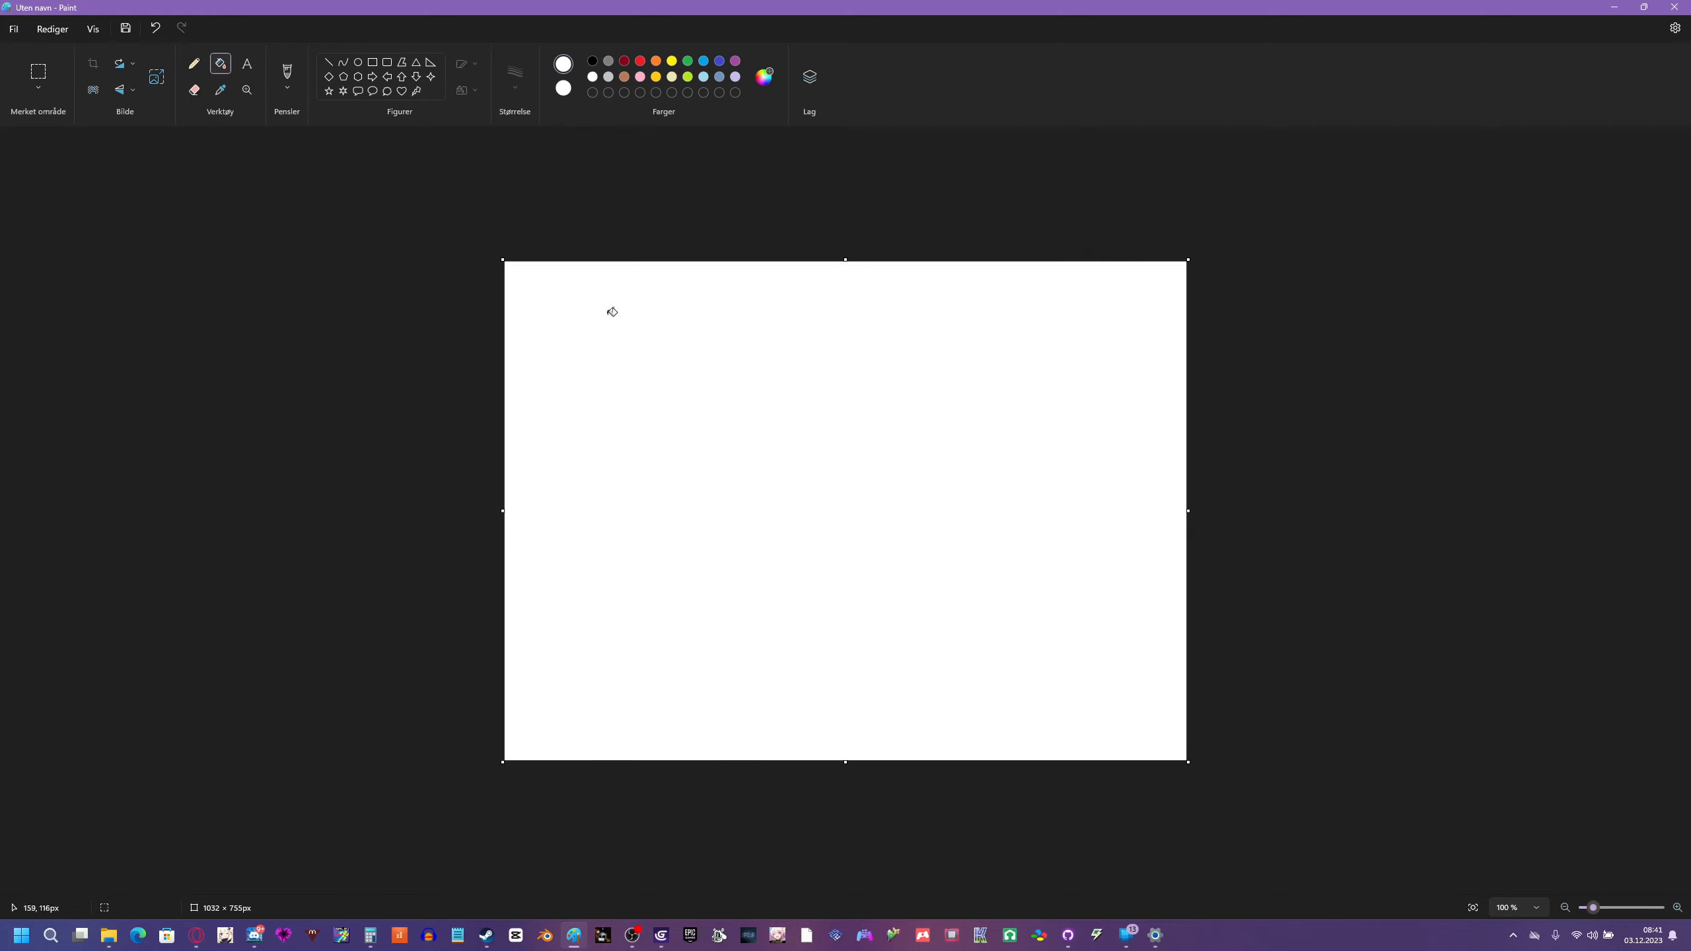
click(592, 61)
click(680, 364)
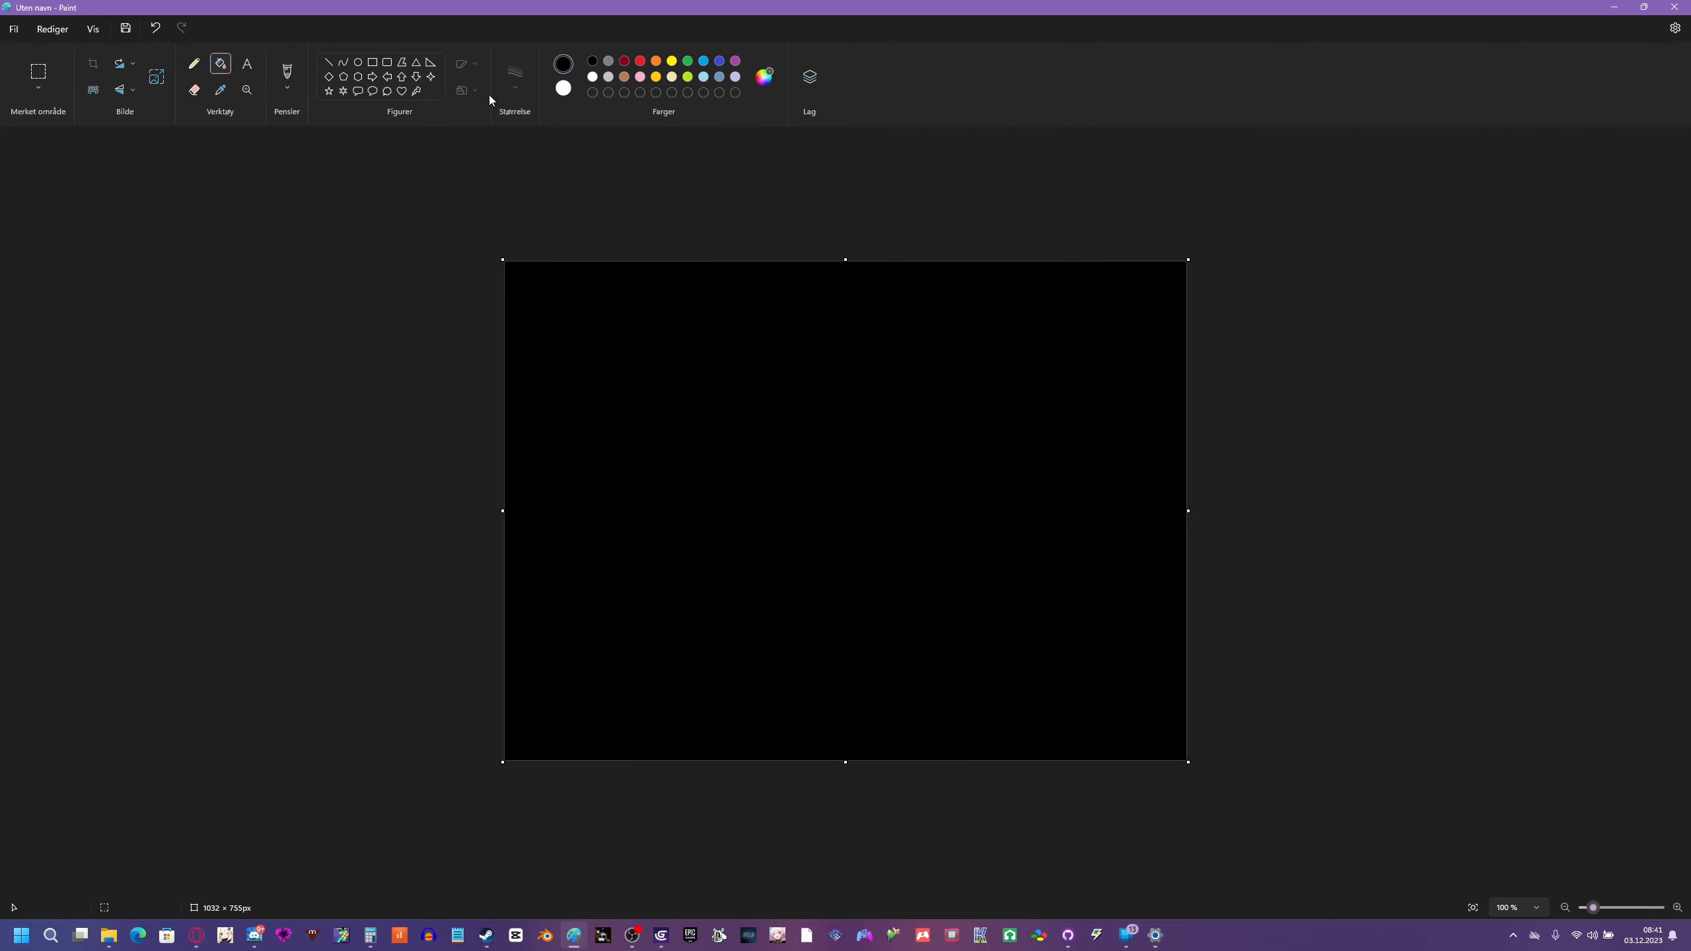
- Sketch a white pencil rectangle low on the black canvas, with an L-shaped line running outward and up from each side
click(592, 78)
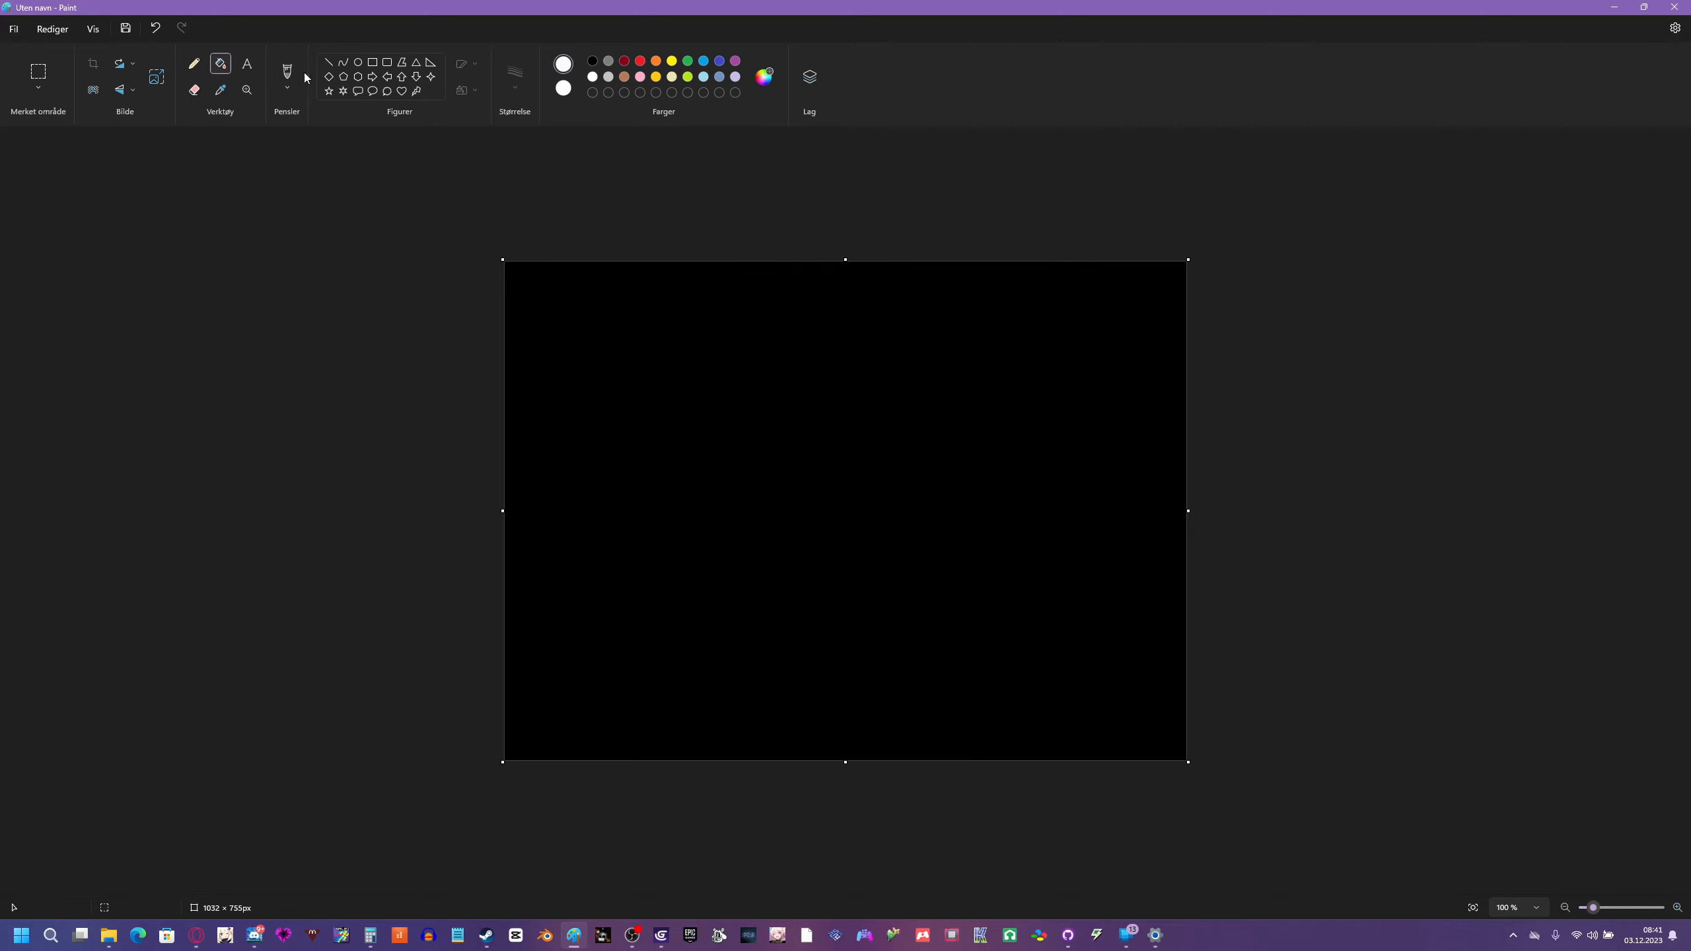
click(193, 63)
drag(837, 413, 865, 567)
key(ctrl+z)
mouse_move(779, 648)
mouse_down()
mouse_move(896, 688)
mouse_move(780, 618)
mouse_move(733, 525)
mouse_up()
drag(898, 662, 927, 574)
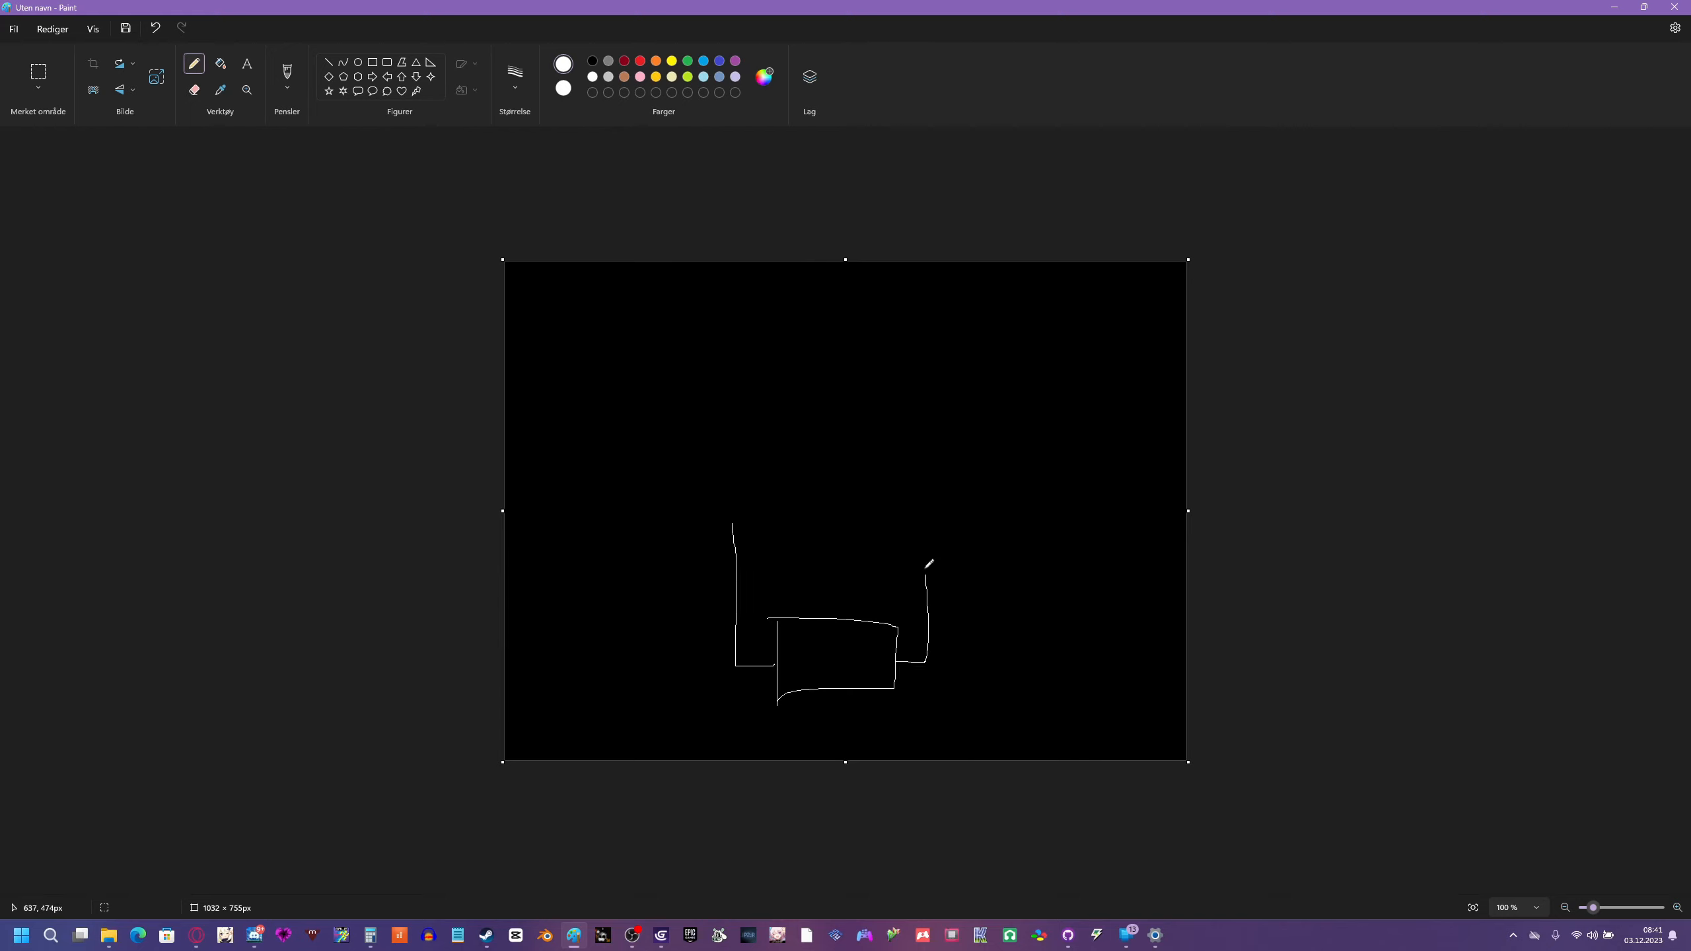
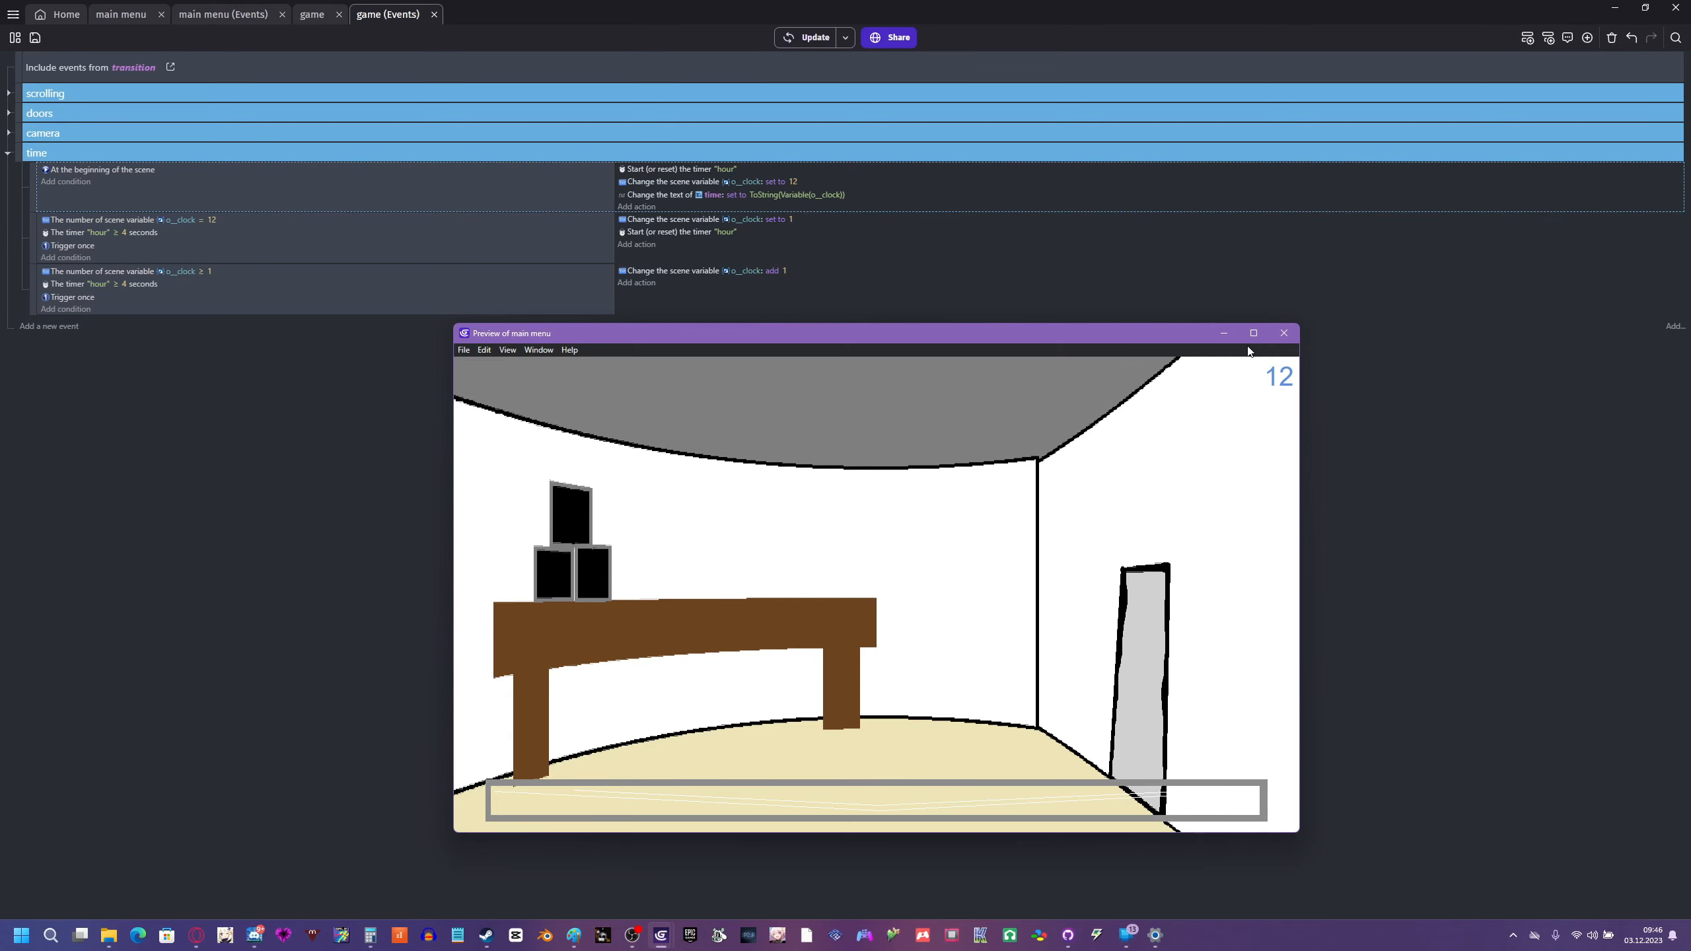
- Close the game preview, move the time text action into the beginning-of-scene event, and delete the emptied event
click(1286, 336)
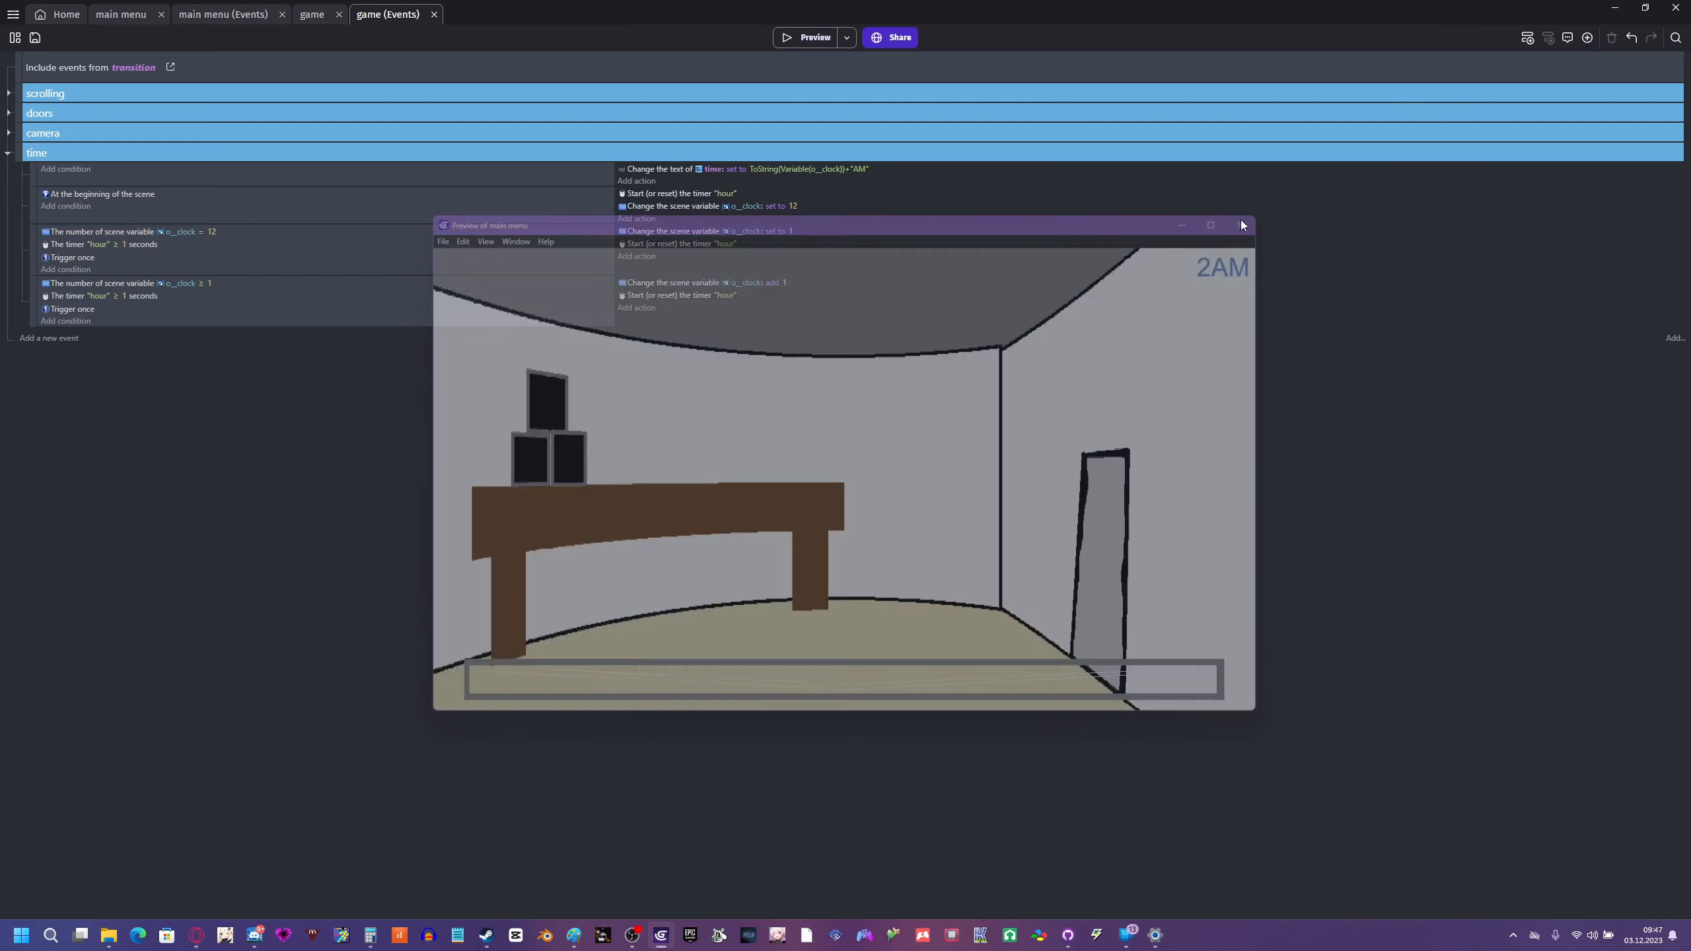
click(652, 171)
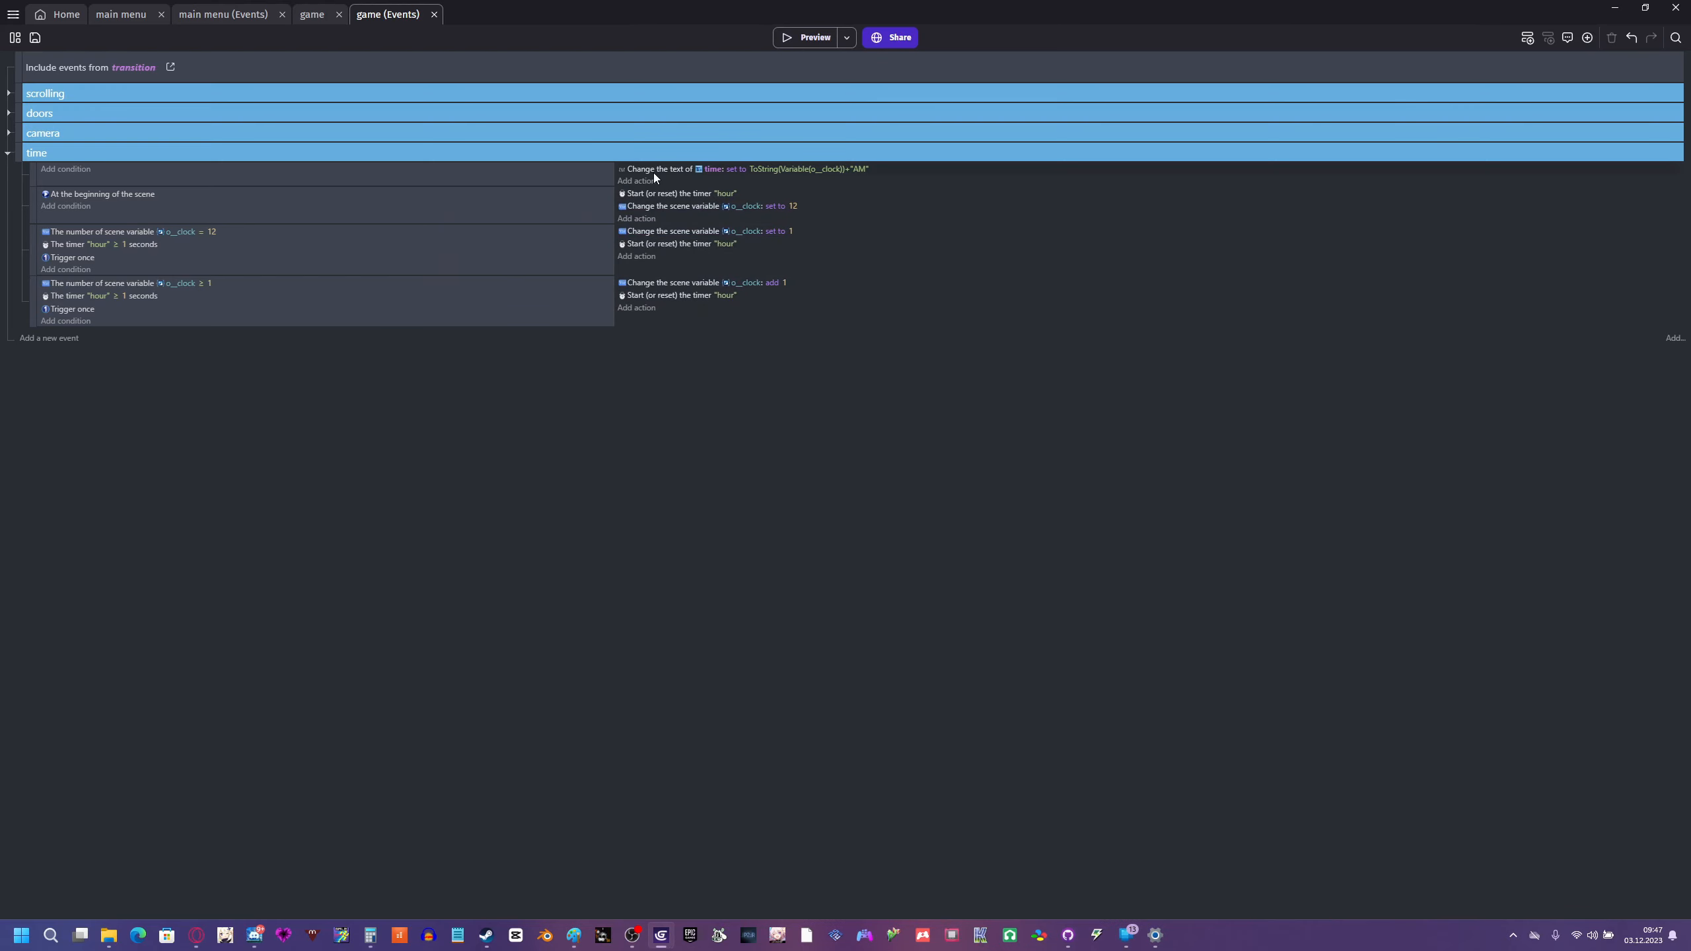
drag(653, 169, 656, 227)
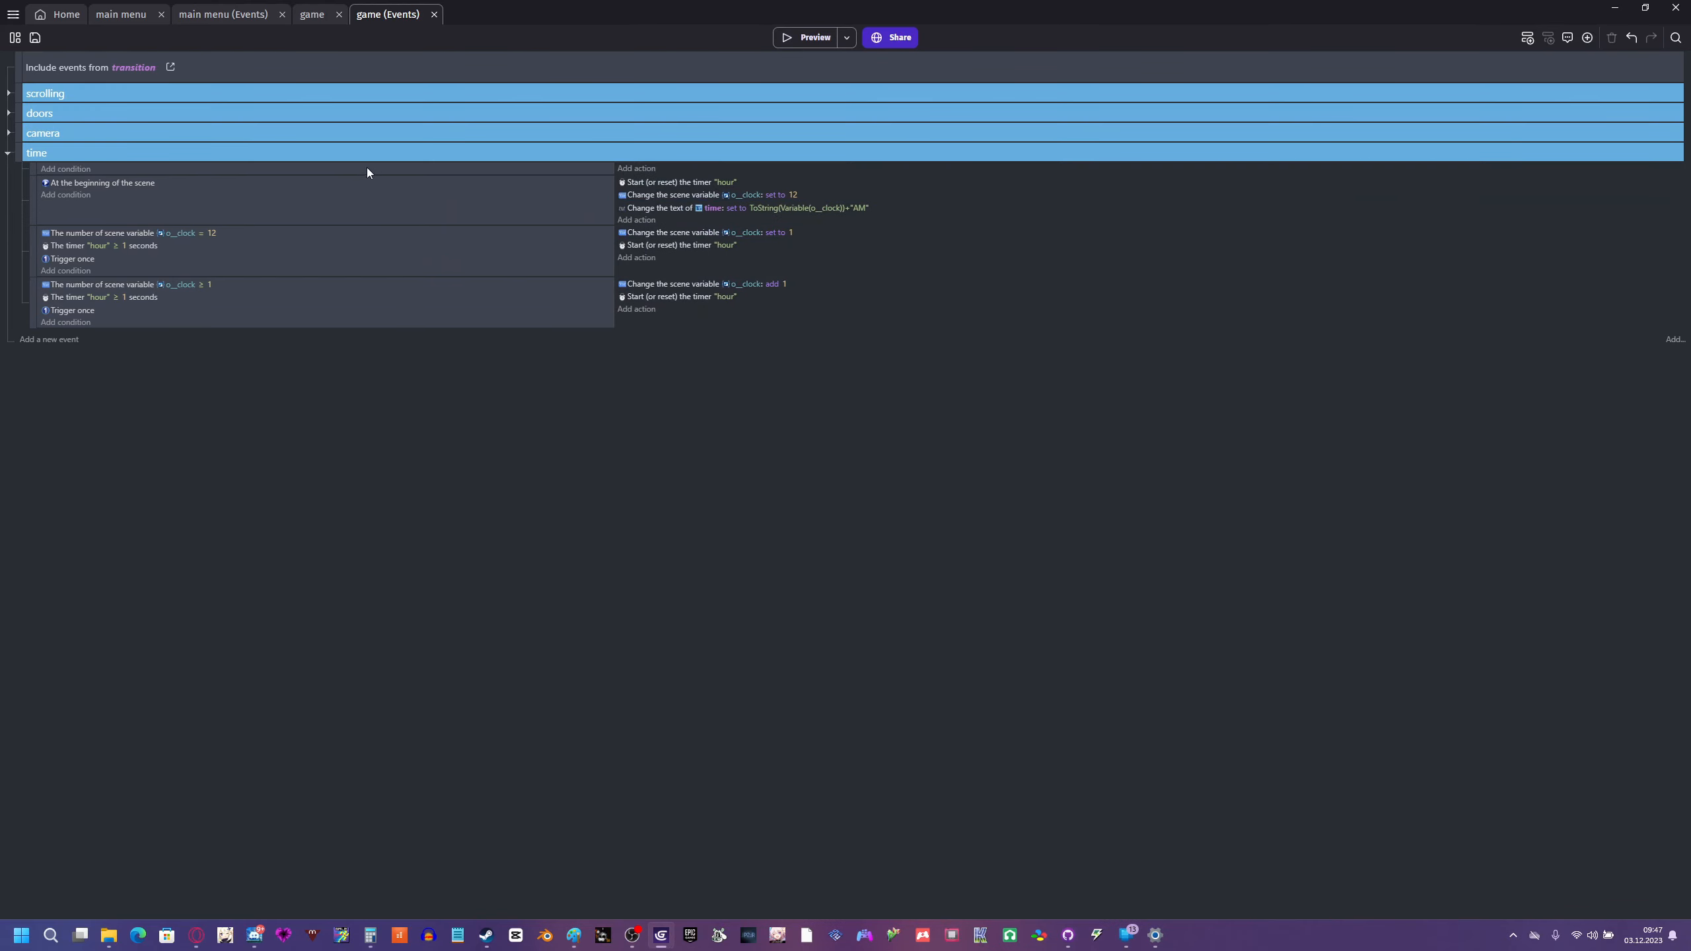
key(Delete)
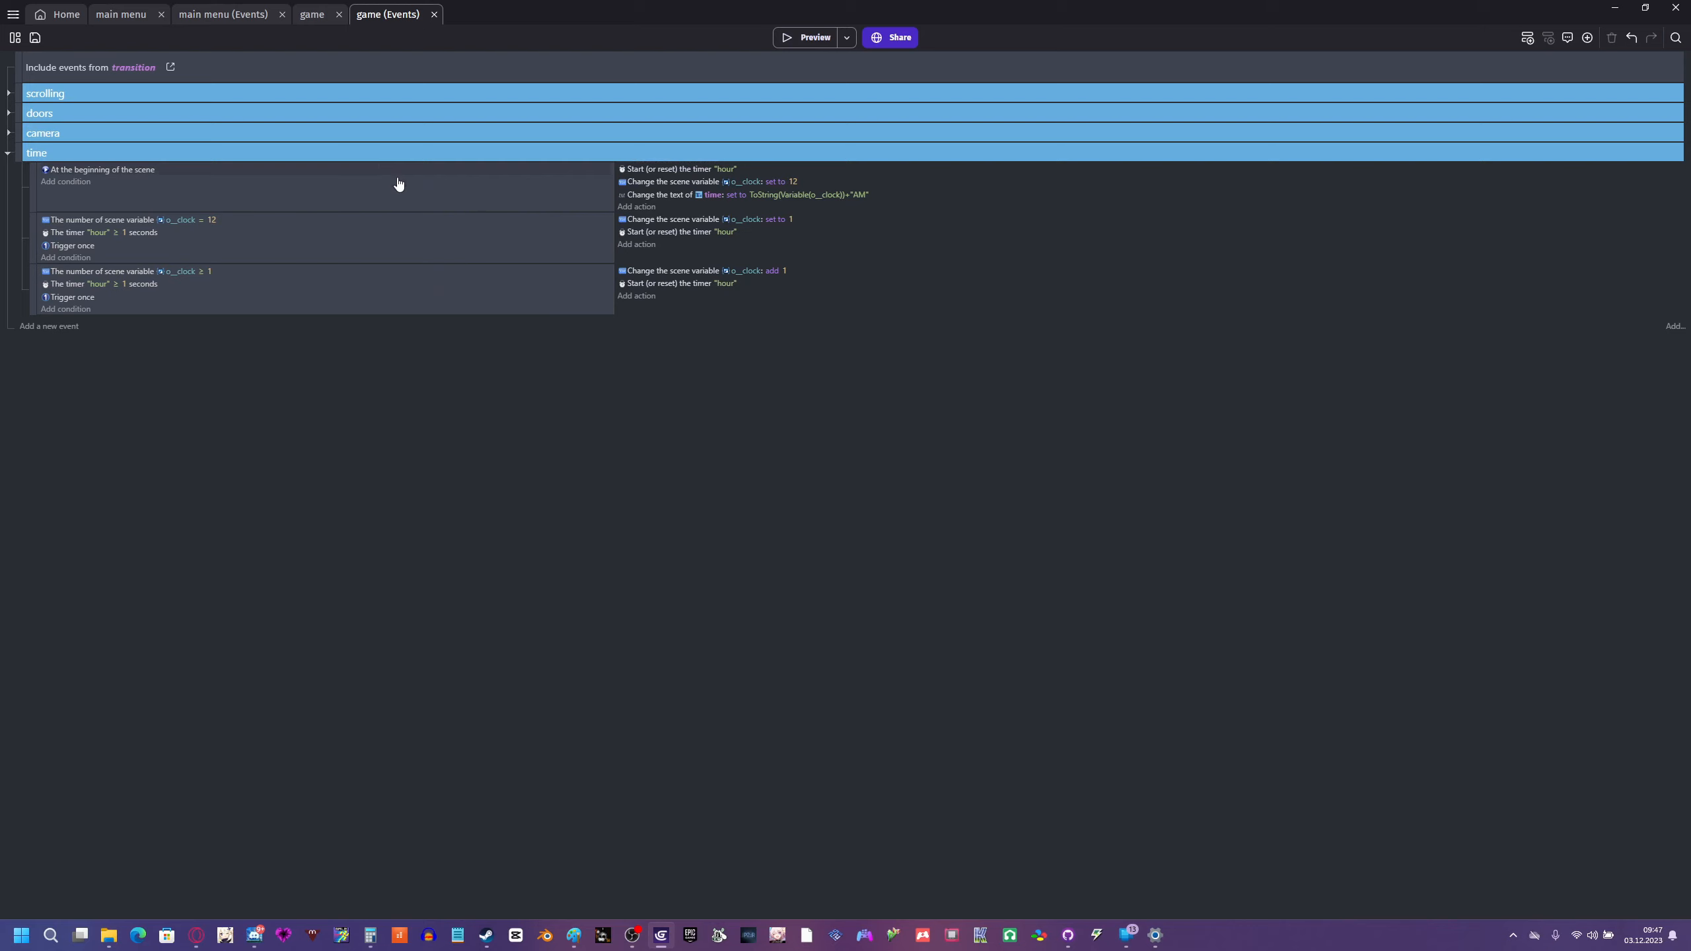
- Add an event without conditions below the beginning-of-scene event, move the time text action into it, and preview the game
click(626, 197)
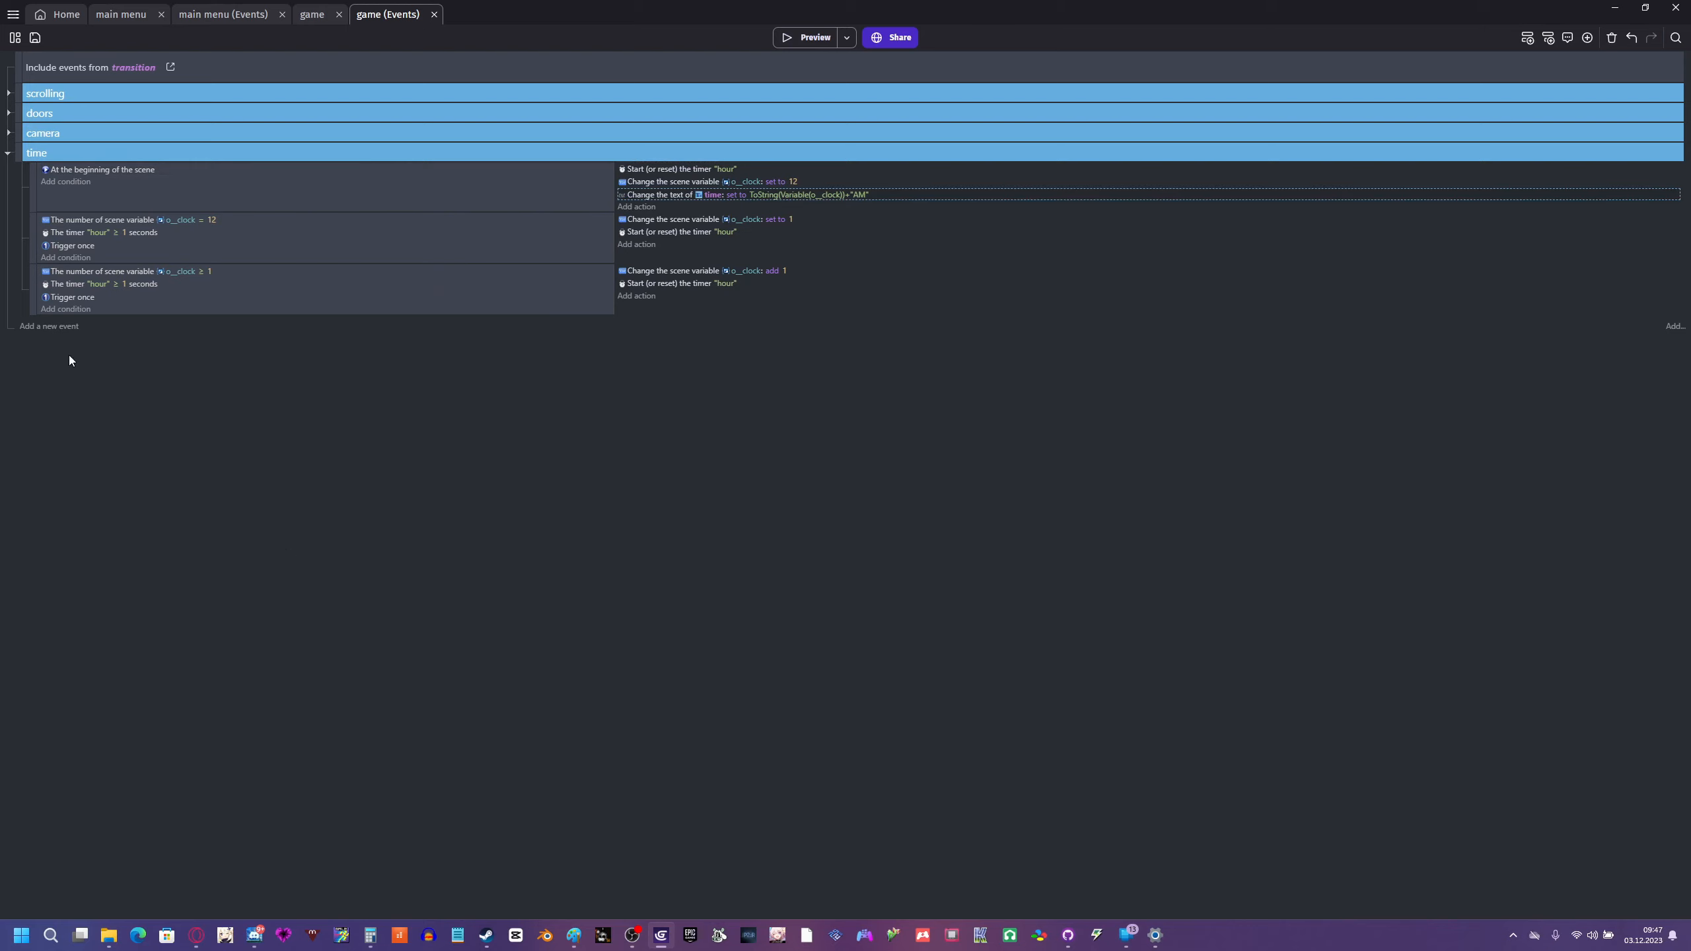
click(50, 327)
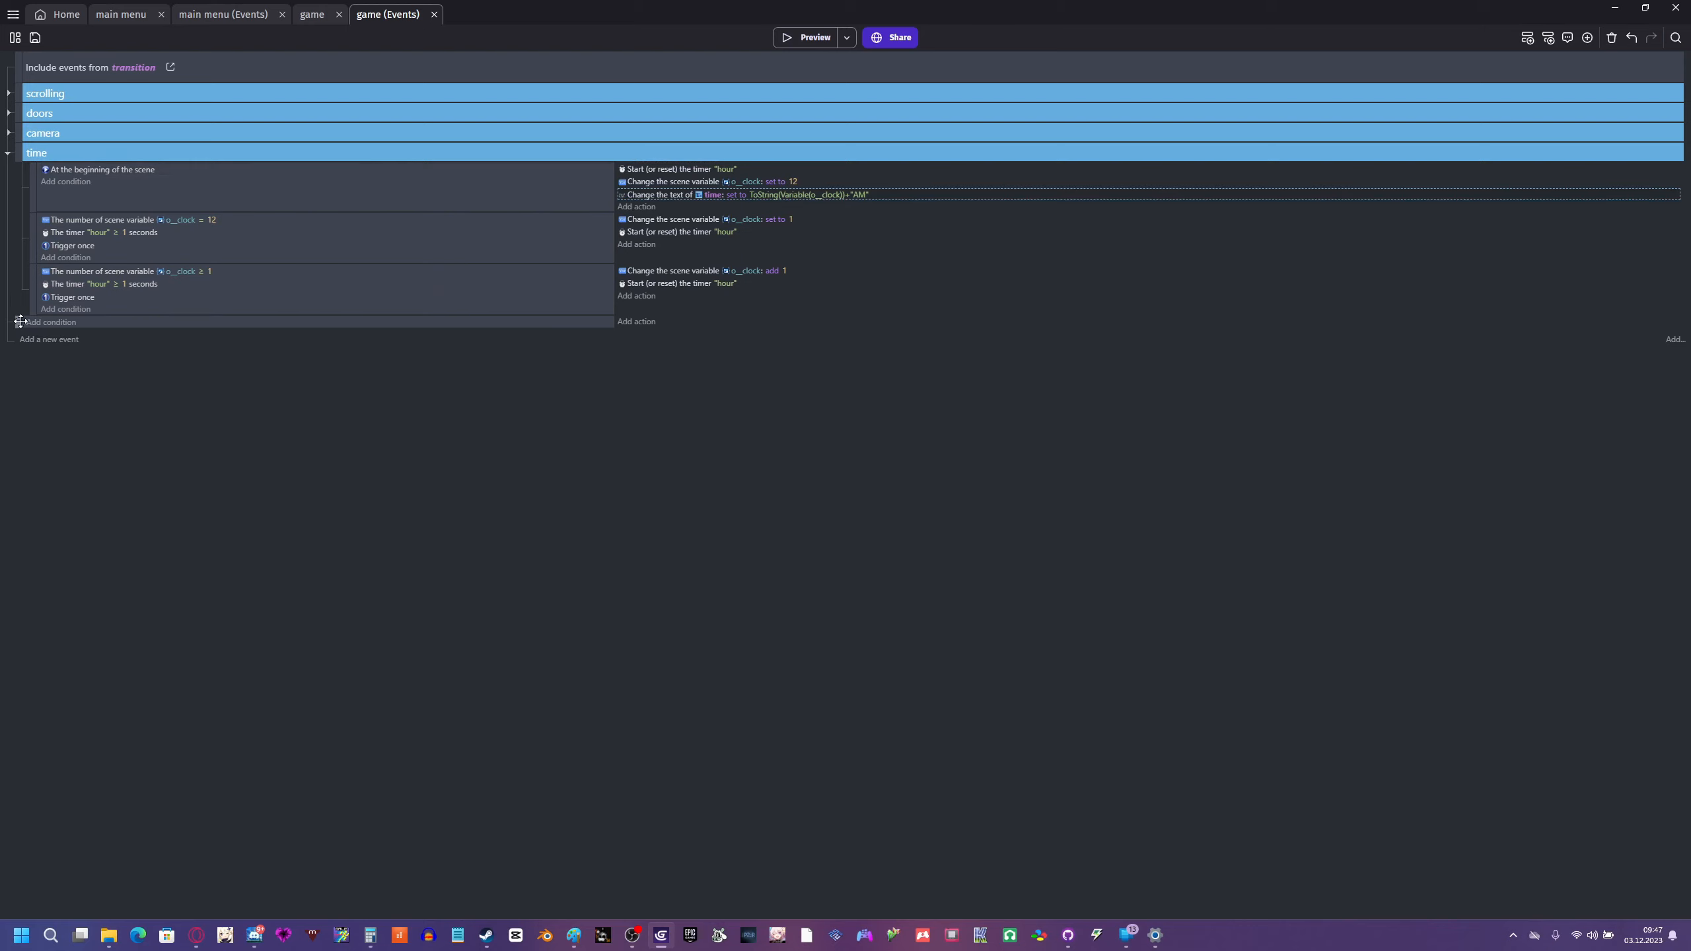
drag(19, 322, 37, 213)
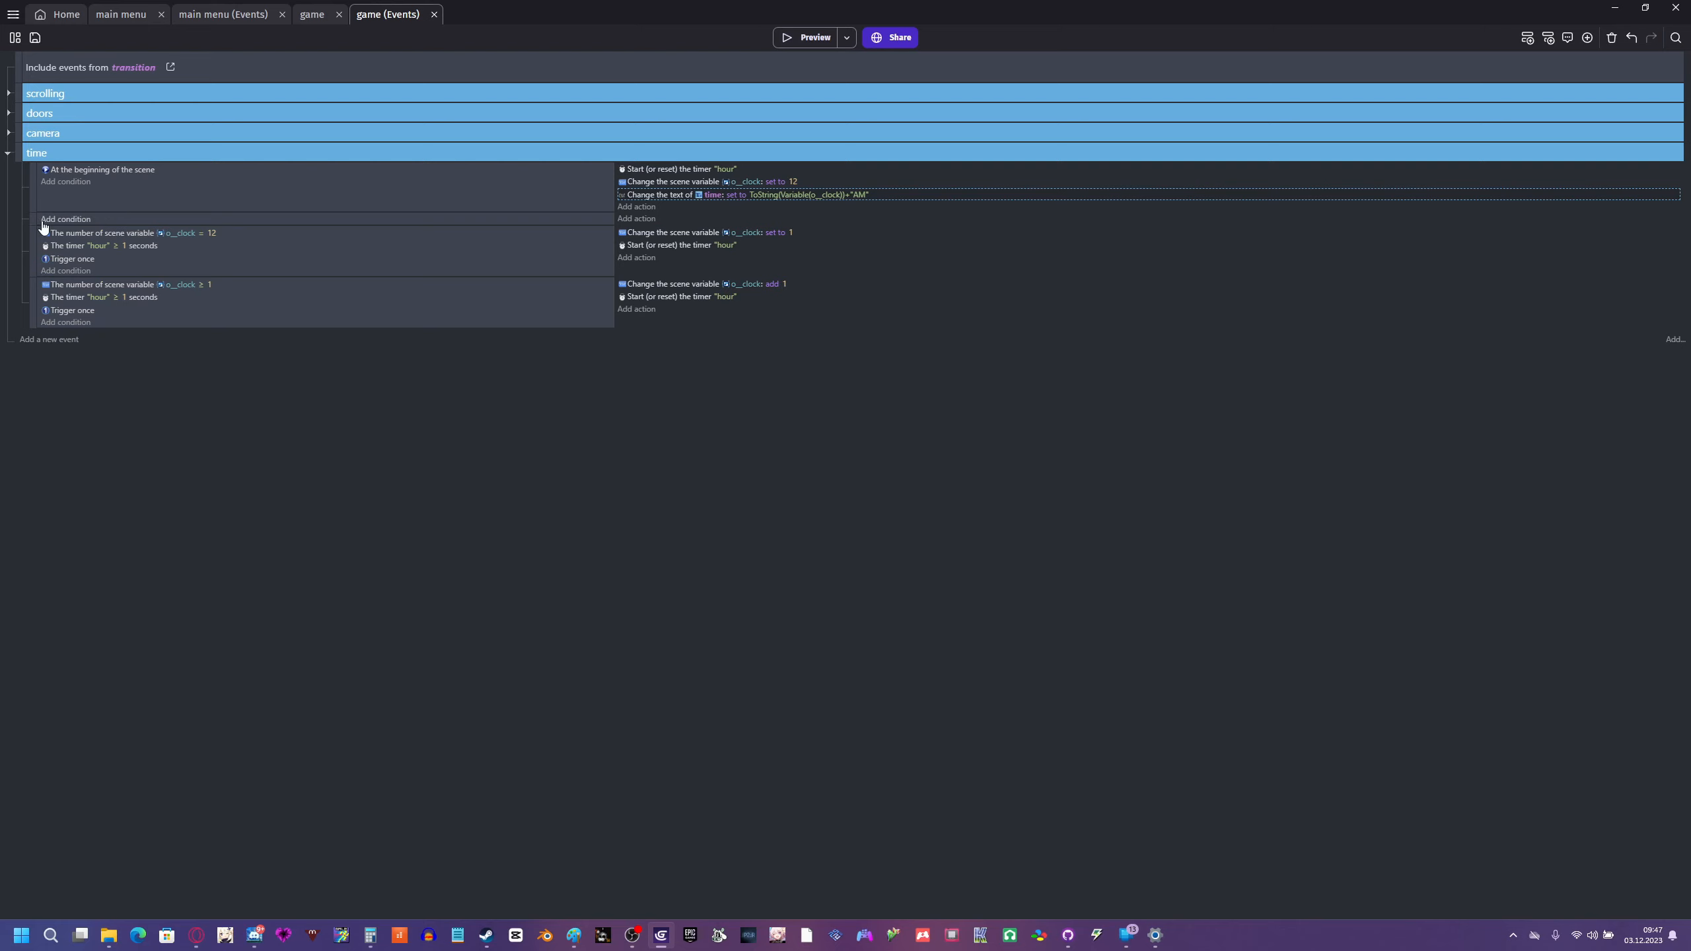
drag(626, 202, 632, 216)
click(806, 37)
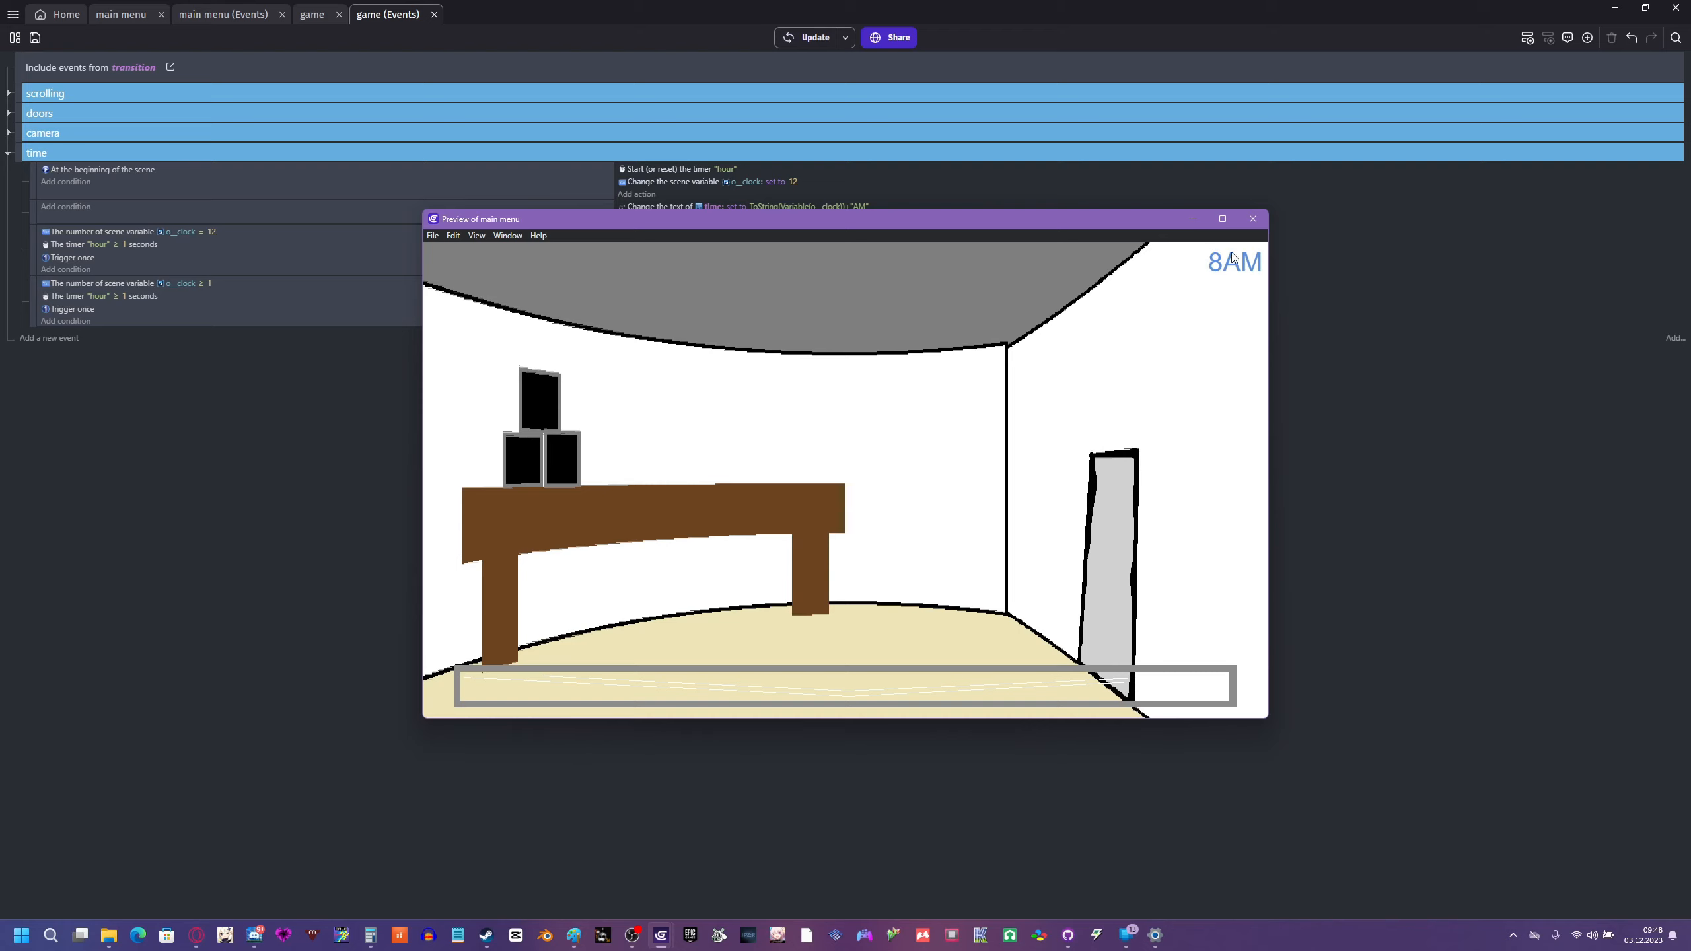
click(1252, 219)
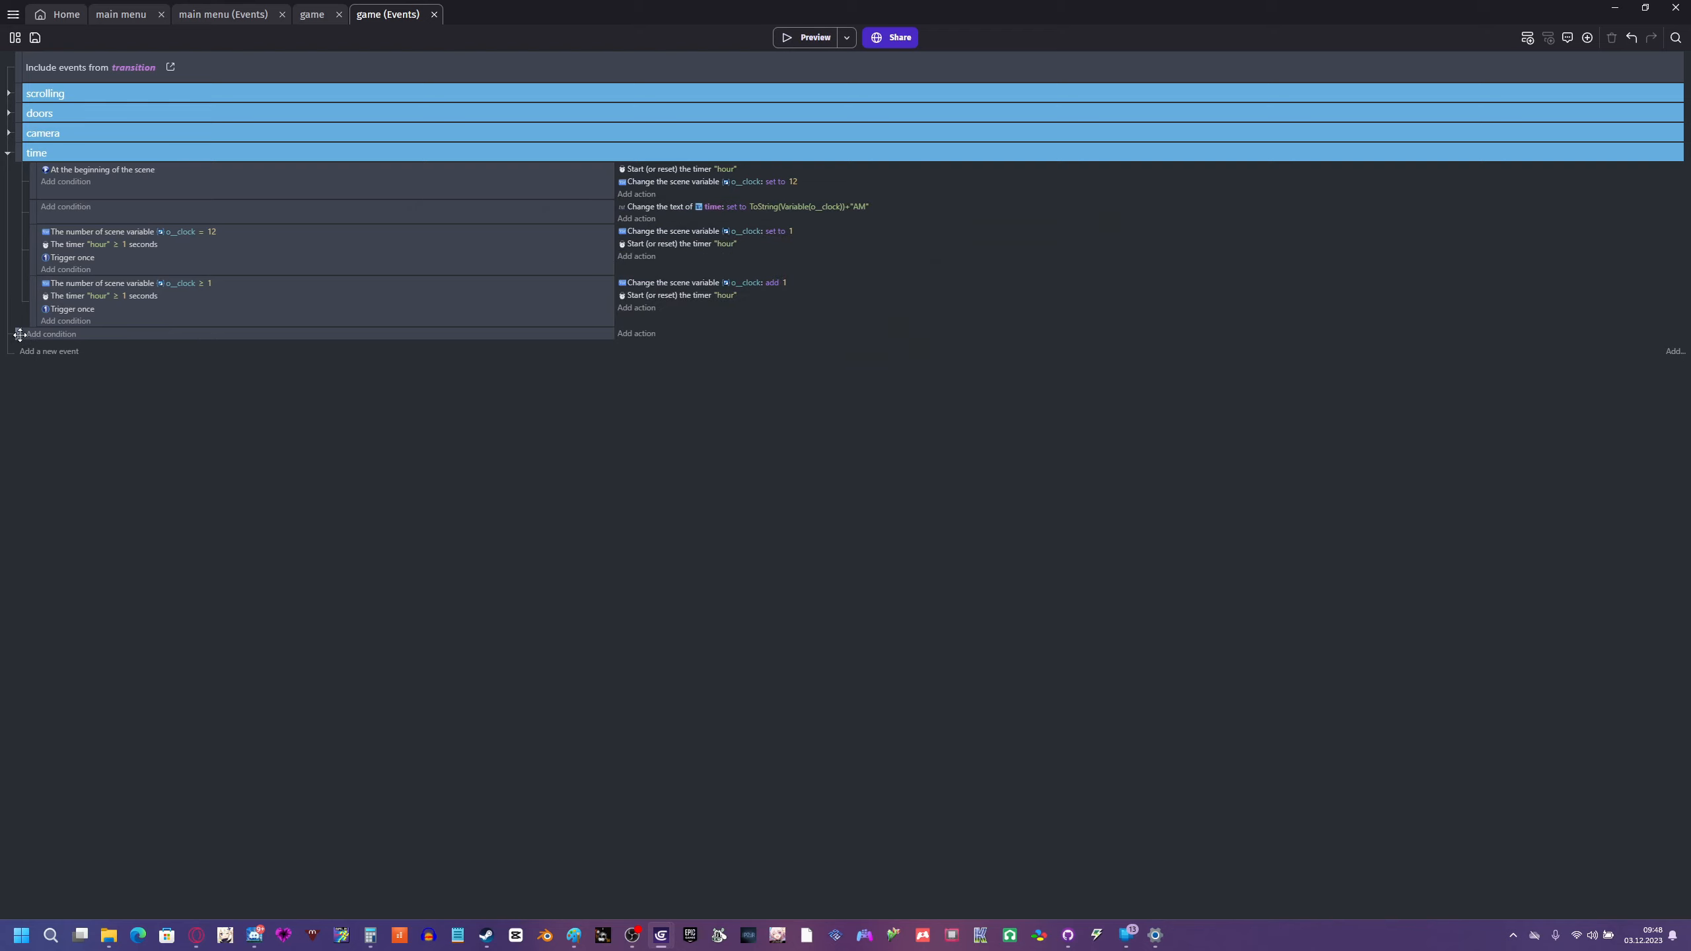
- Place a new event at the end of the time group with a copied condition that o__clock = 6
click(37, 335)
click(64, 283)
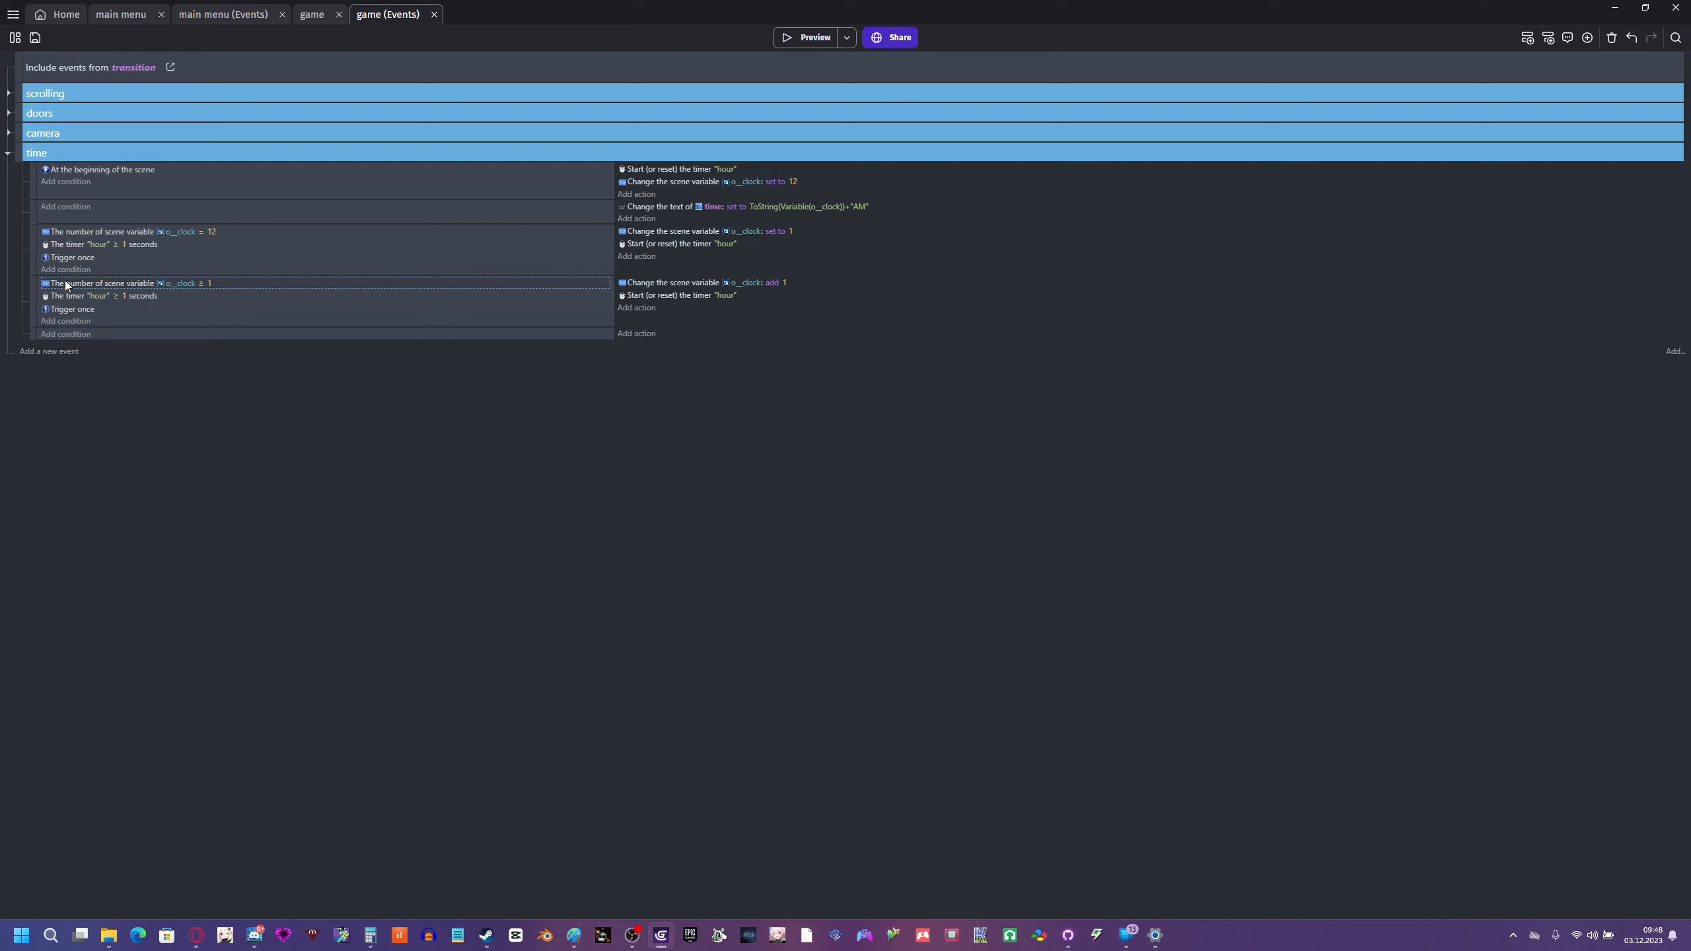
click(116, 333)
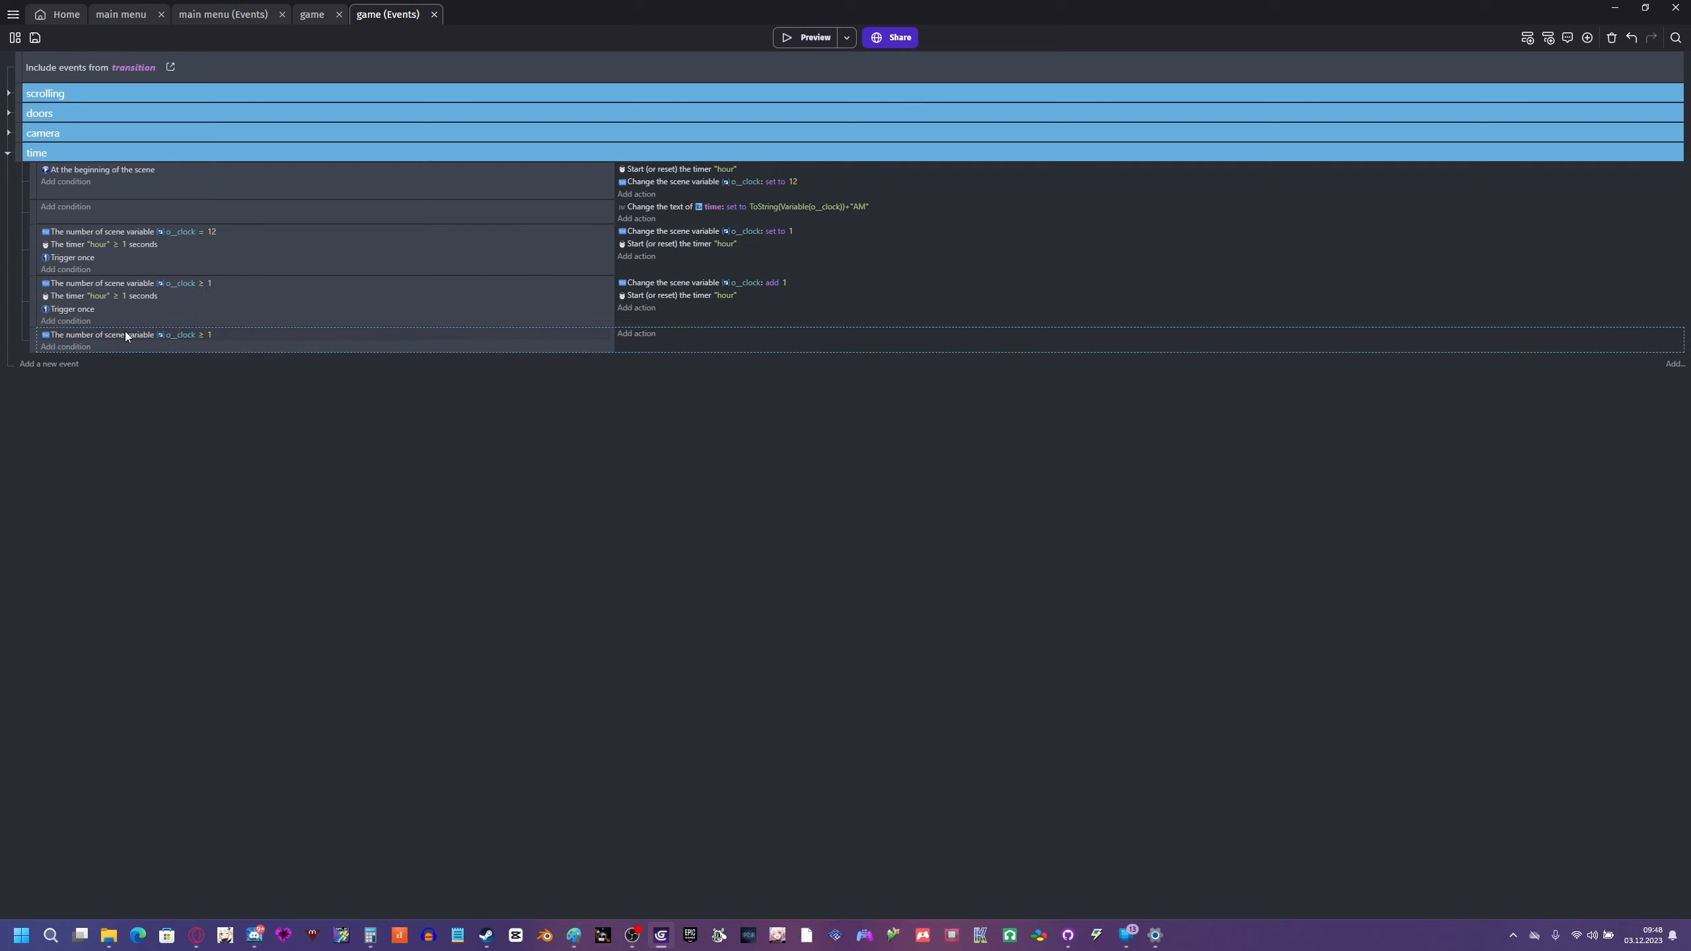
click(197, 336)
click(228, 370)
click(223, 381)
click(209, 334)
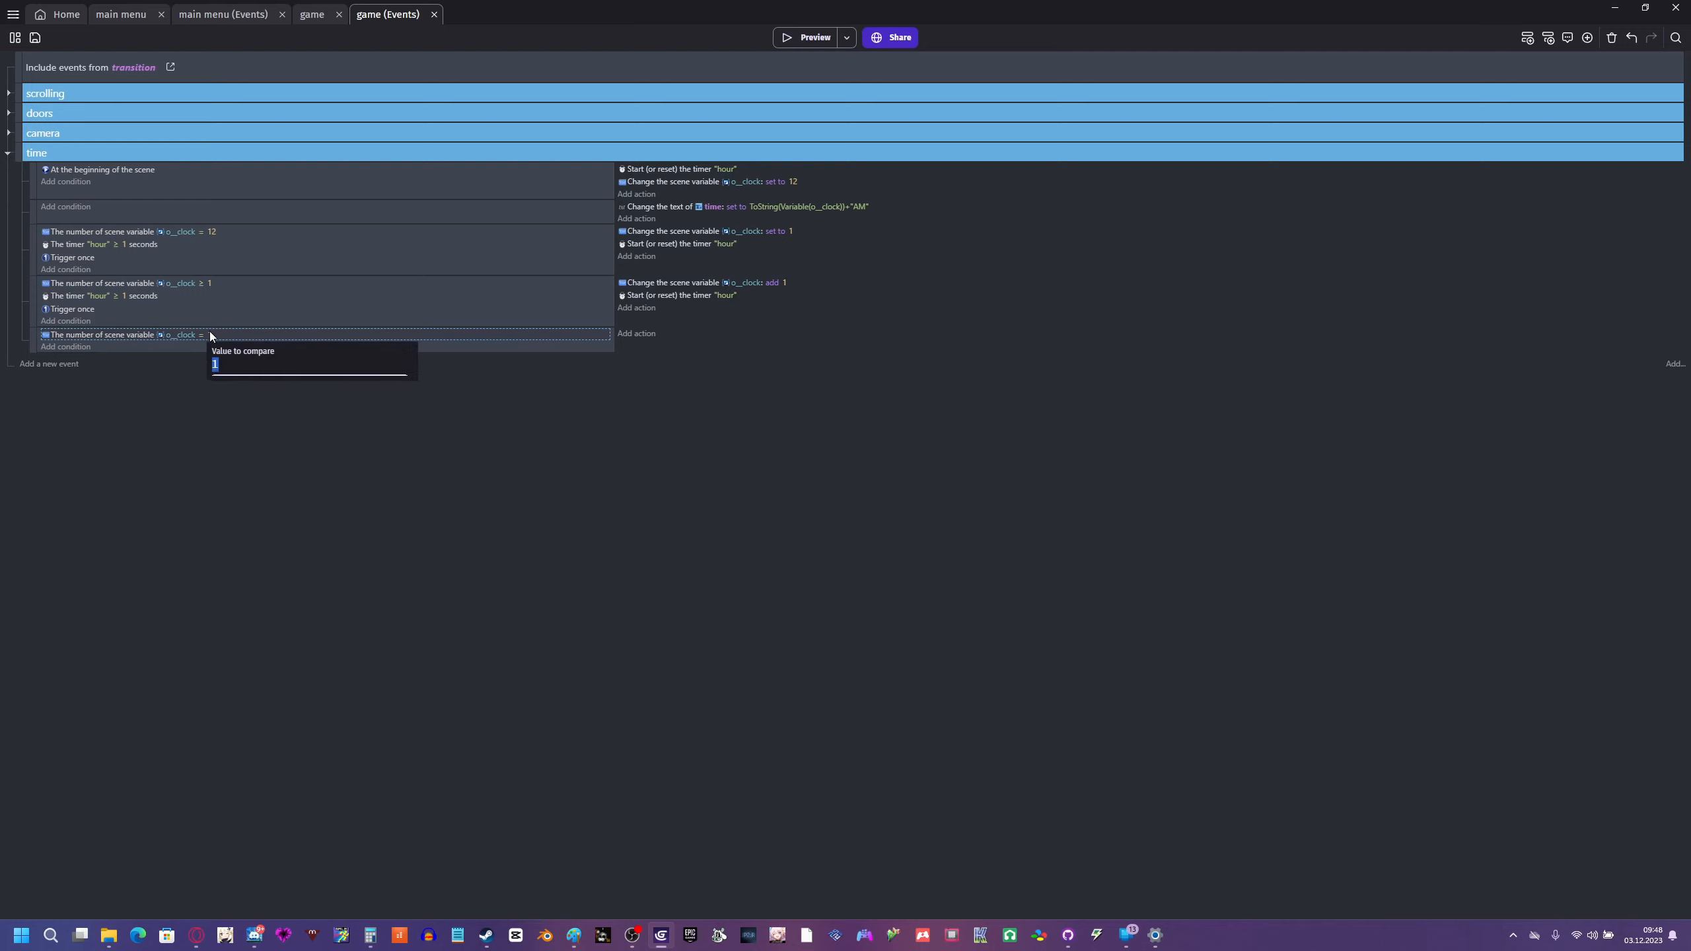
click(185, 412)
- Copy the Trigger once condition into the o__clock = 6 event
click(74, 312)
key(ctrl+c)
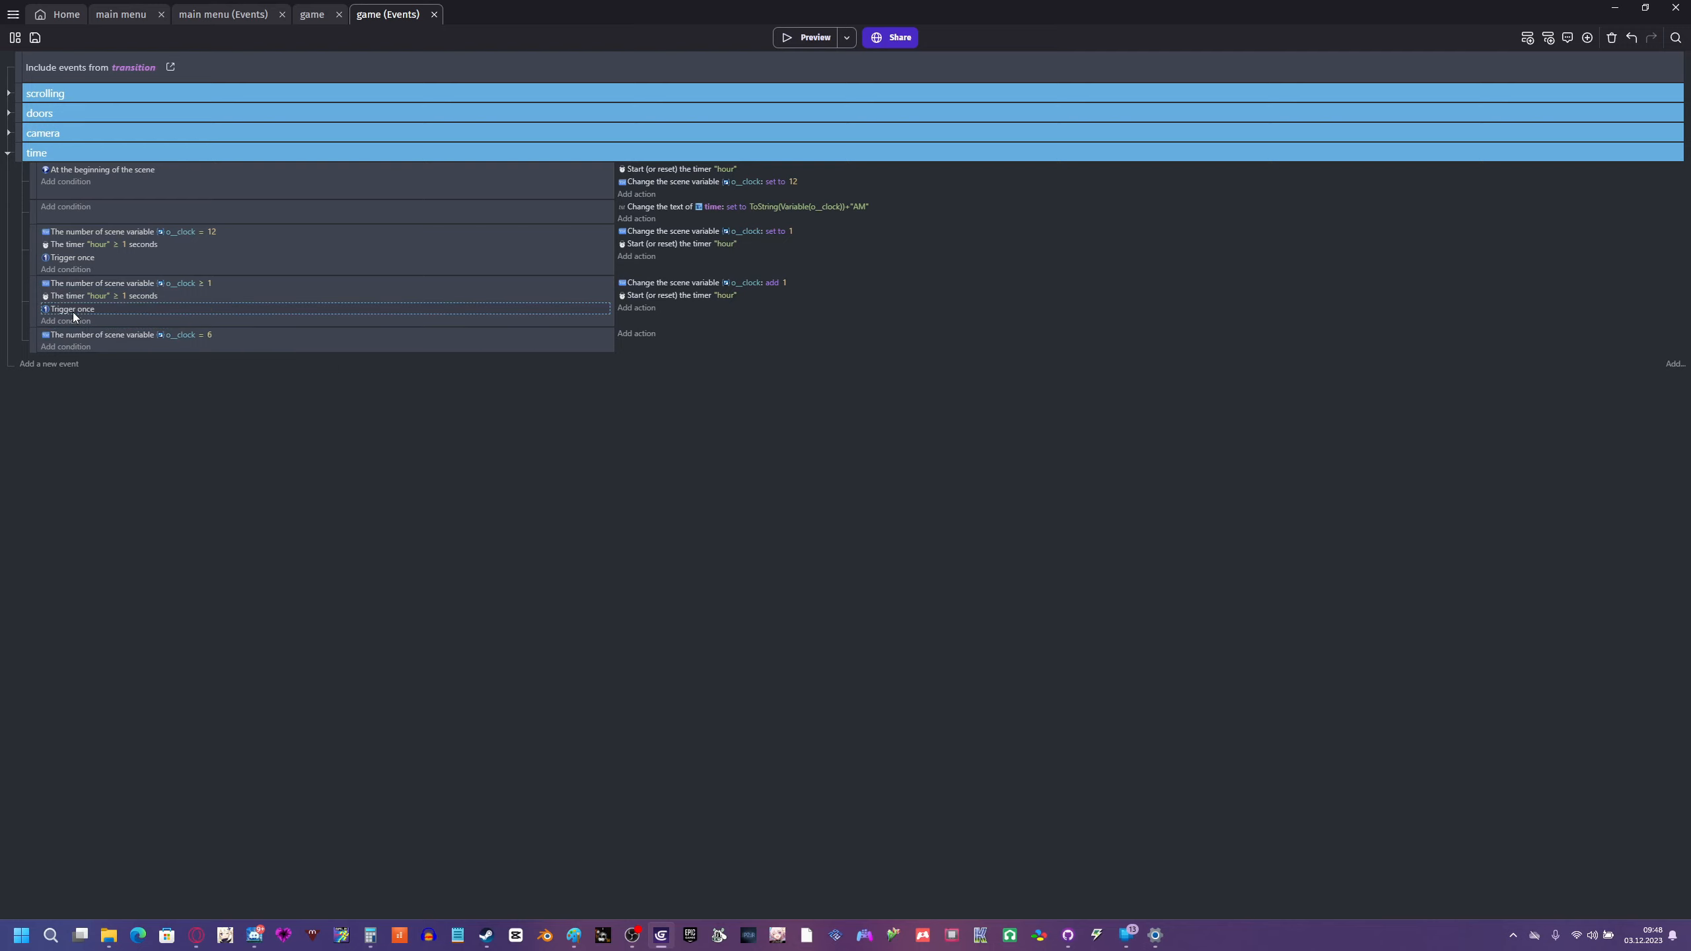
click(189, 335)
key(ctrl+v)
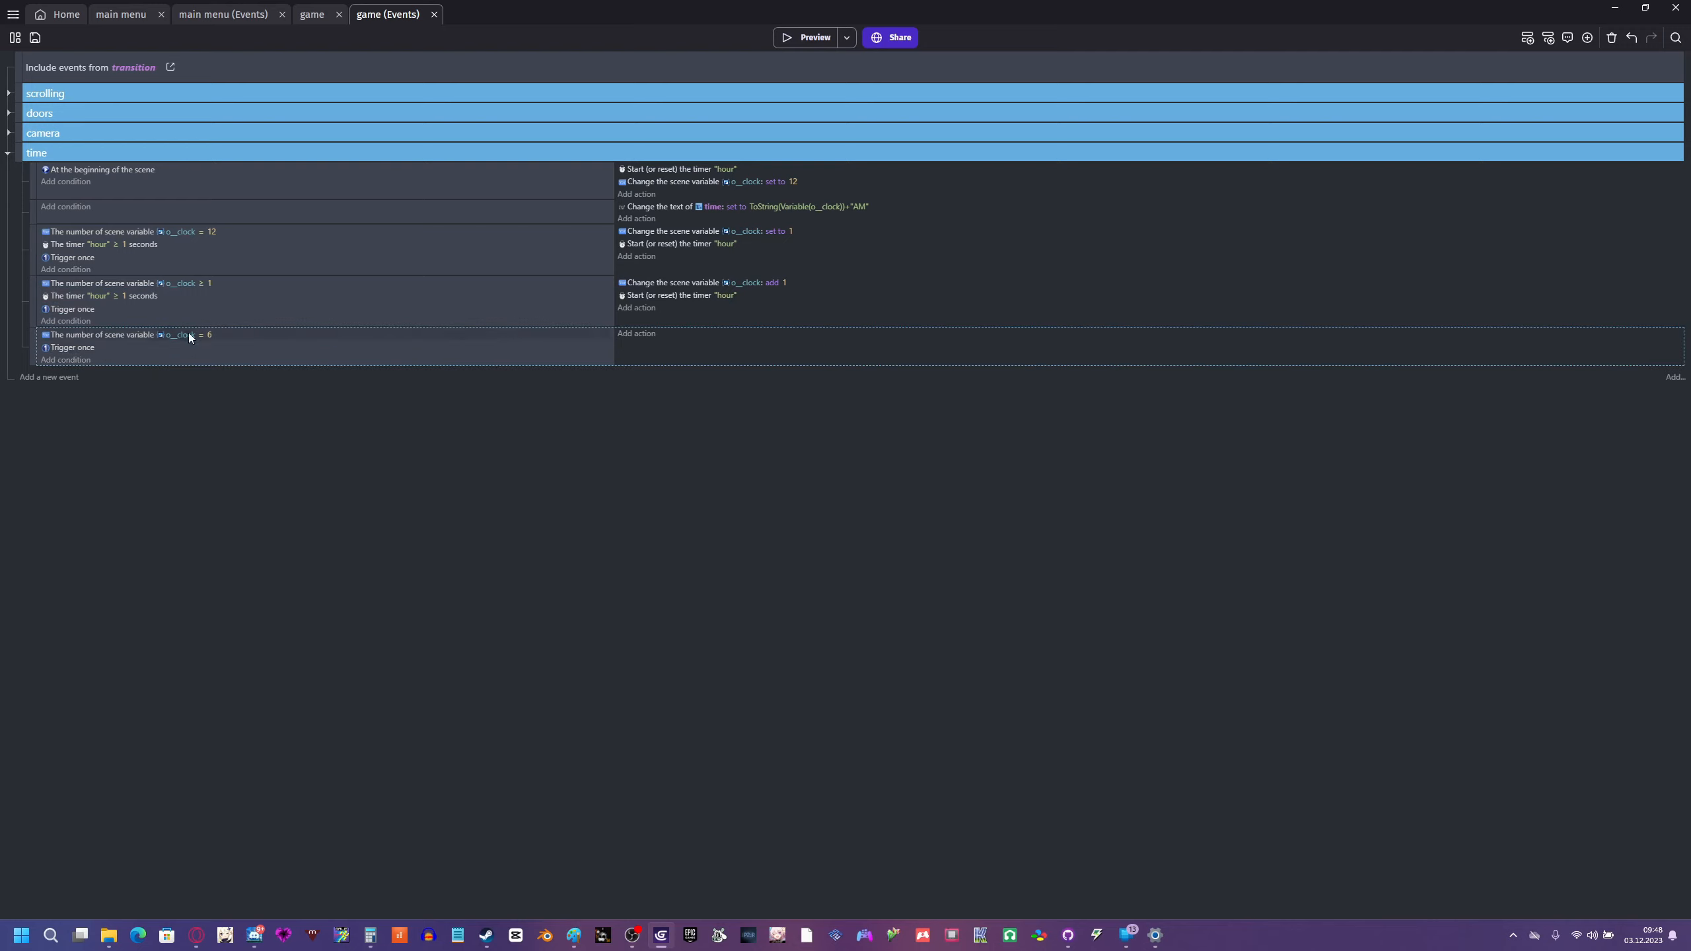
- Add an action deleting the scene timer "hour" to the o__clock = 6 event and preview the game
click(632, 334)
click(336, 103)
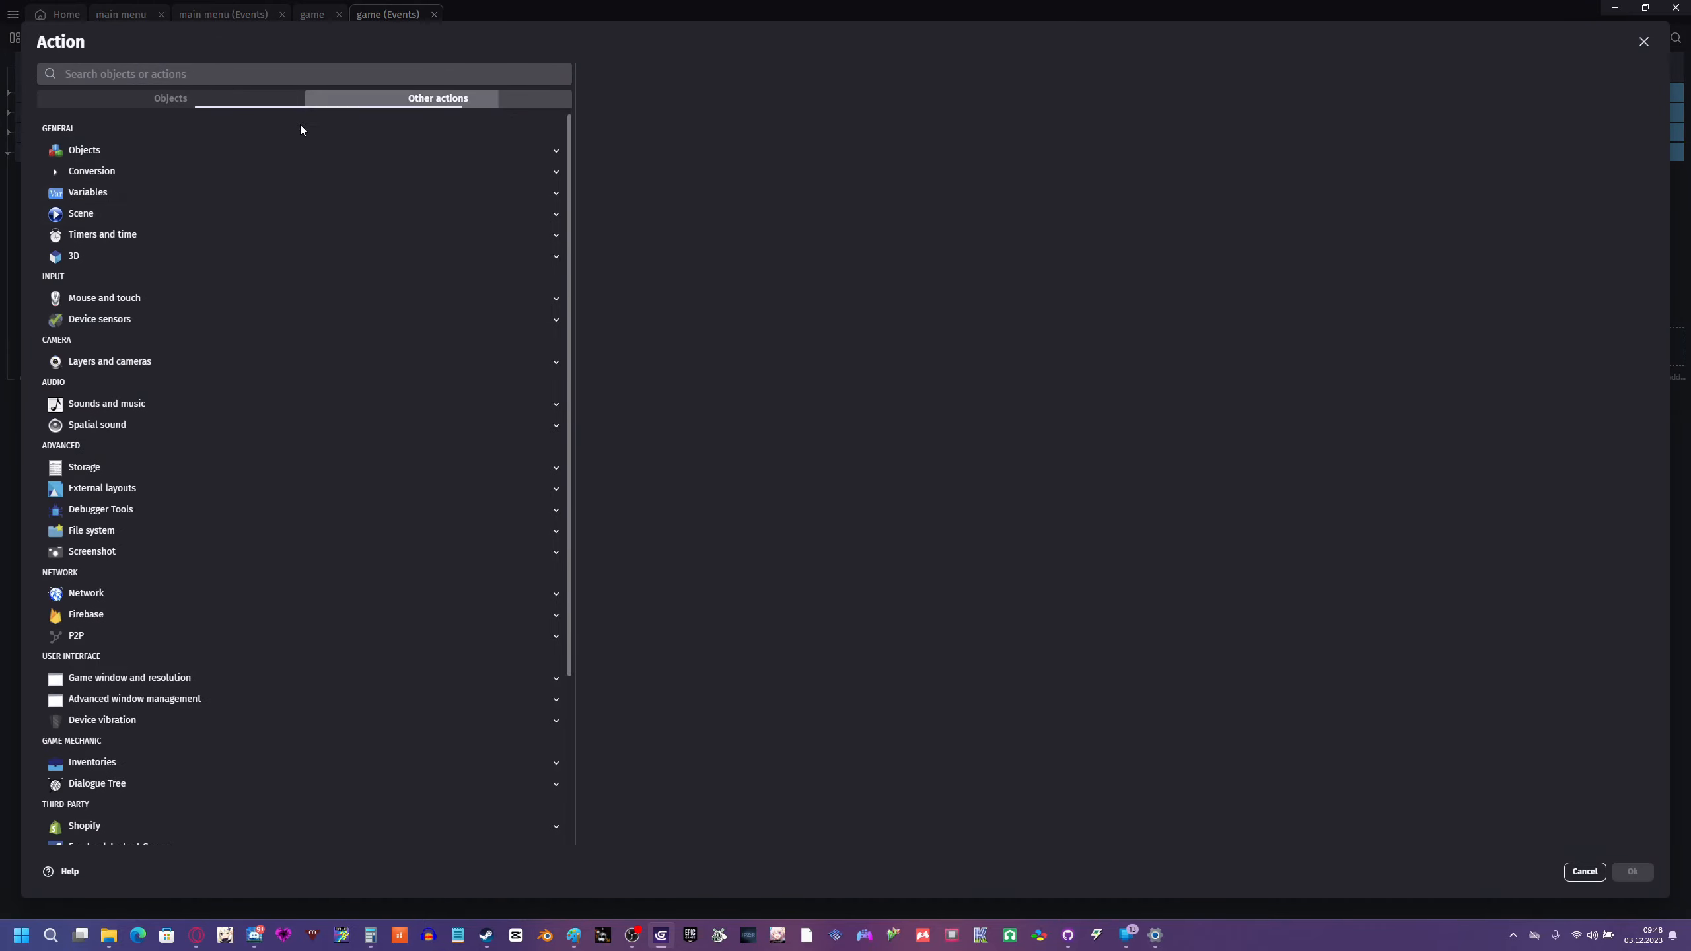
click(119, 234)
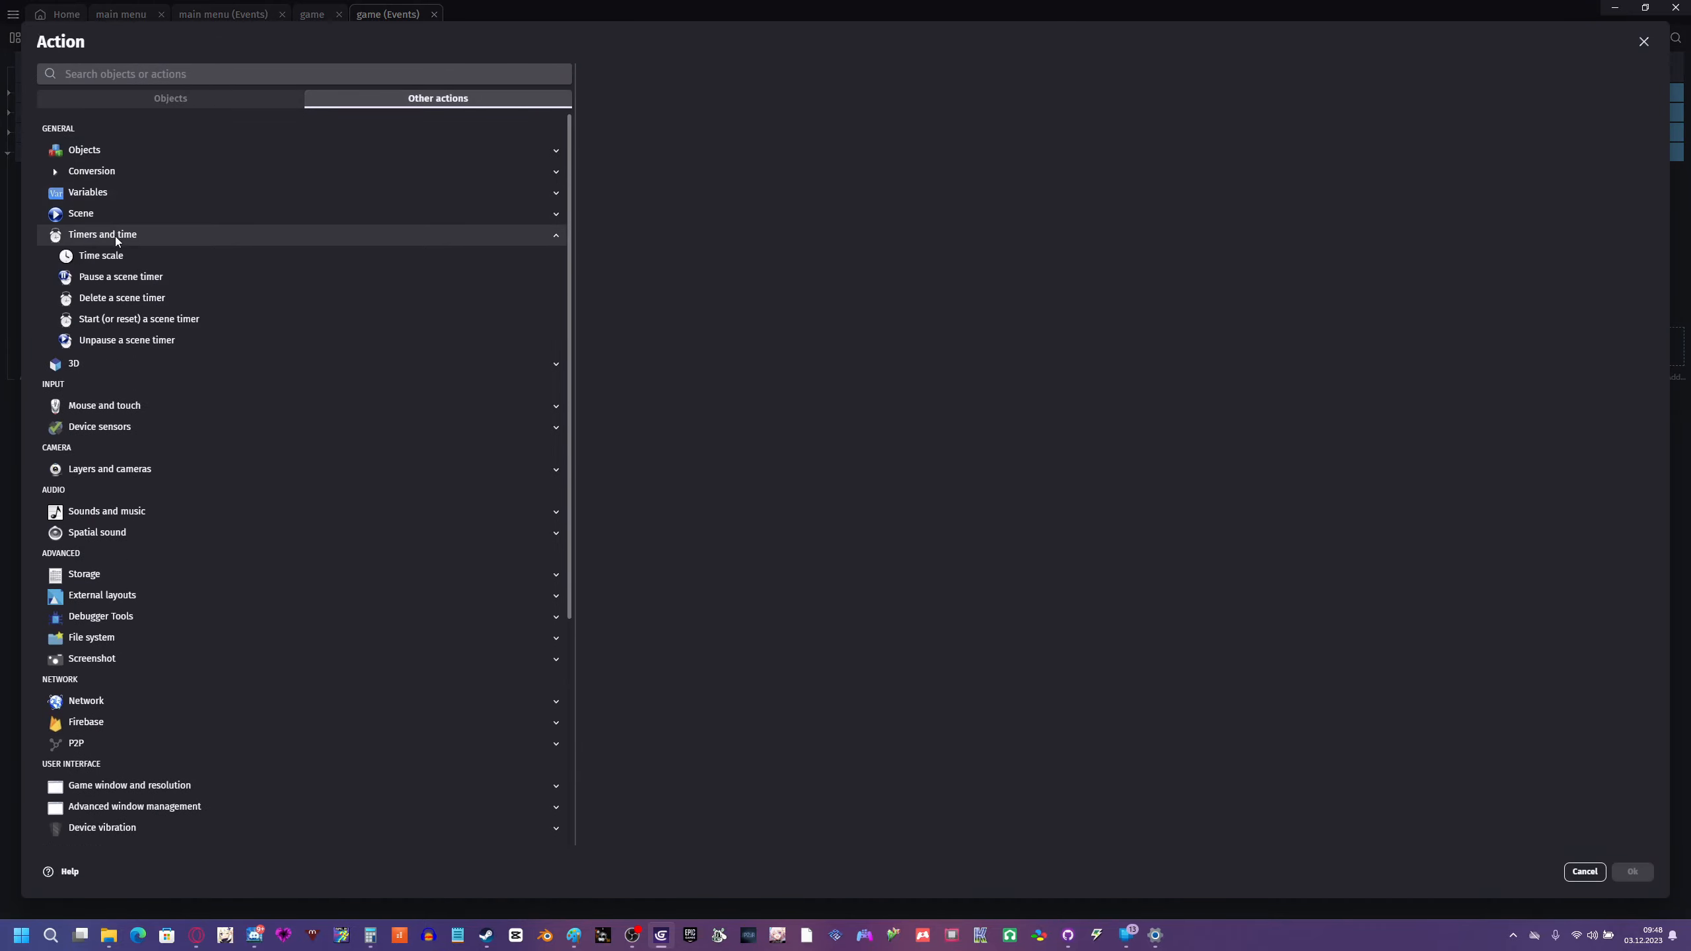
click(132, 299)
click(624, 151)
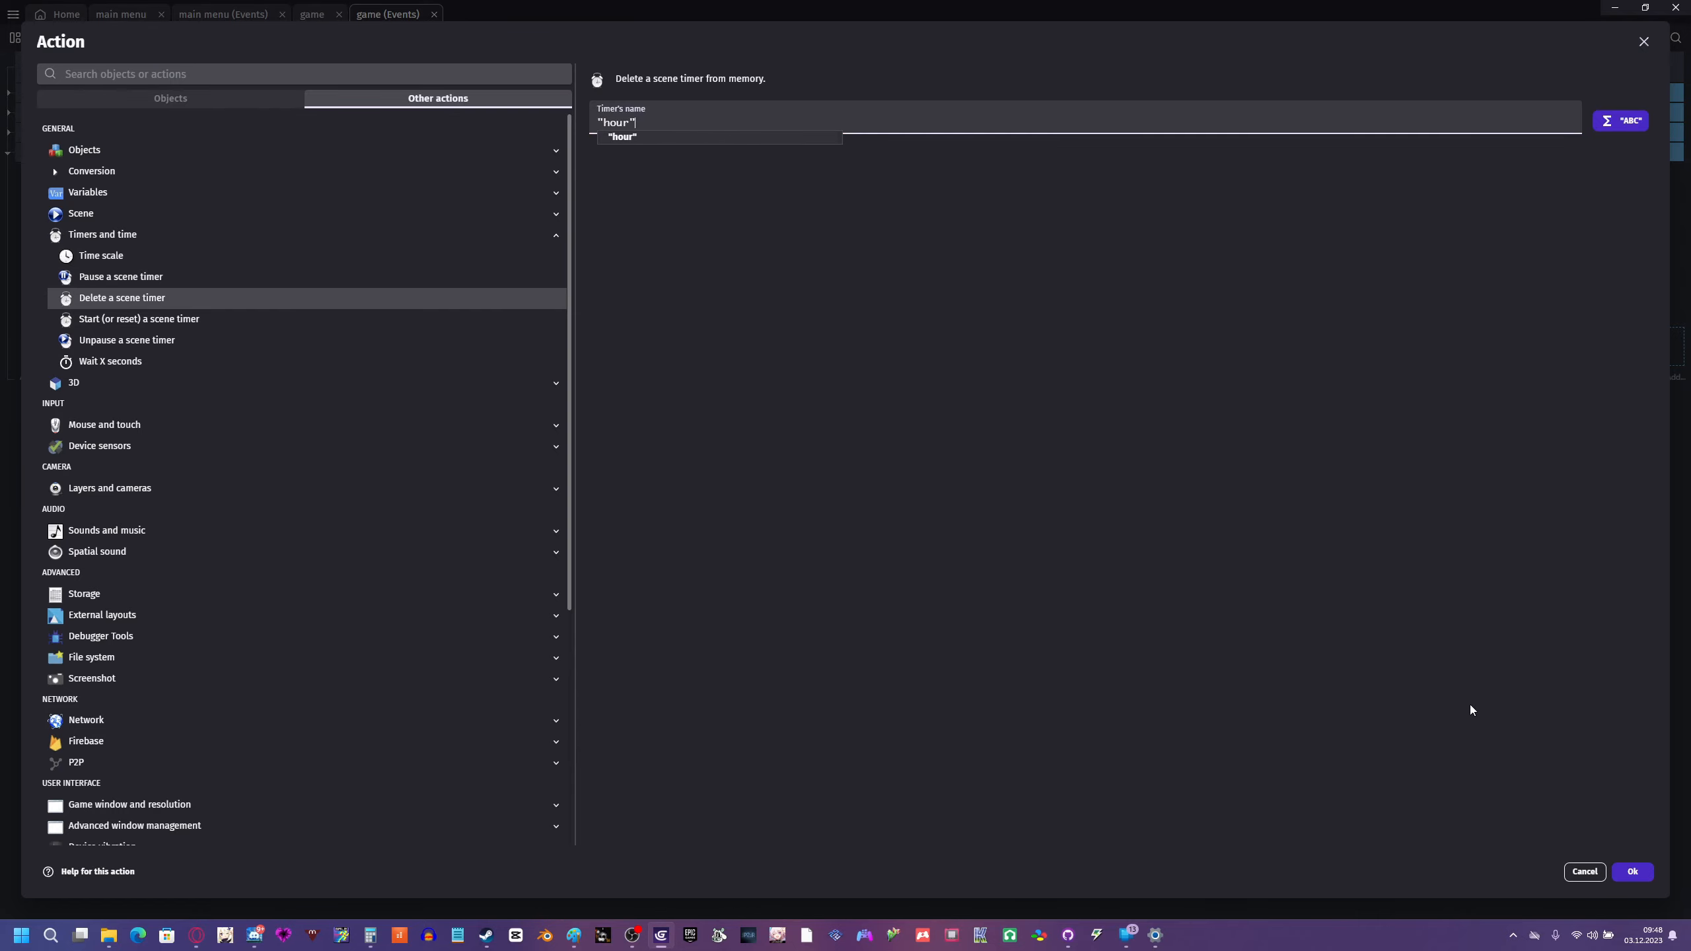
click(1632, 871)
click(825, 36)
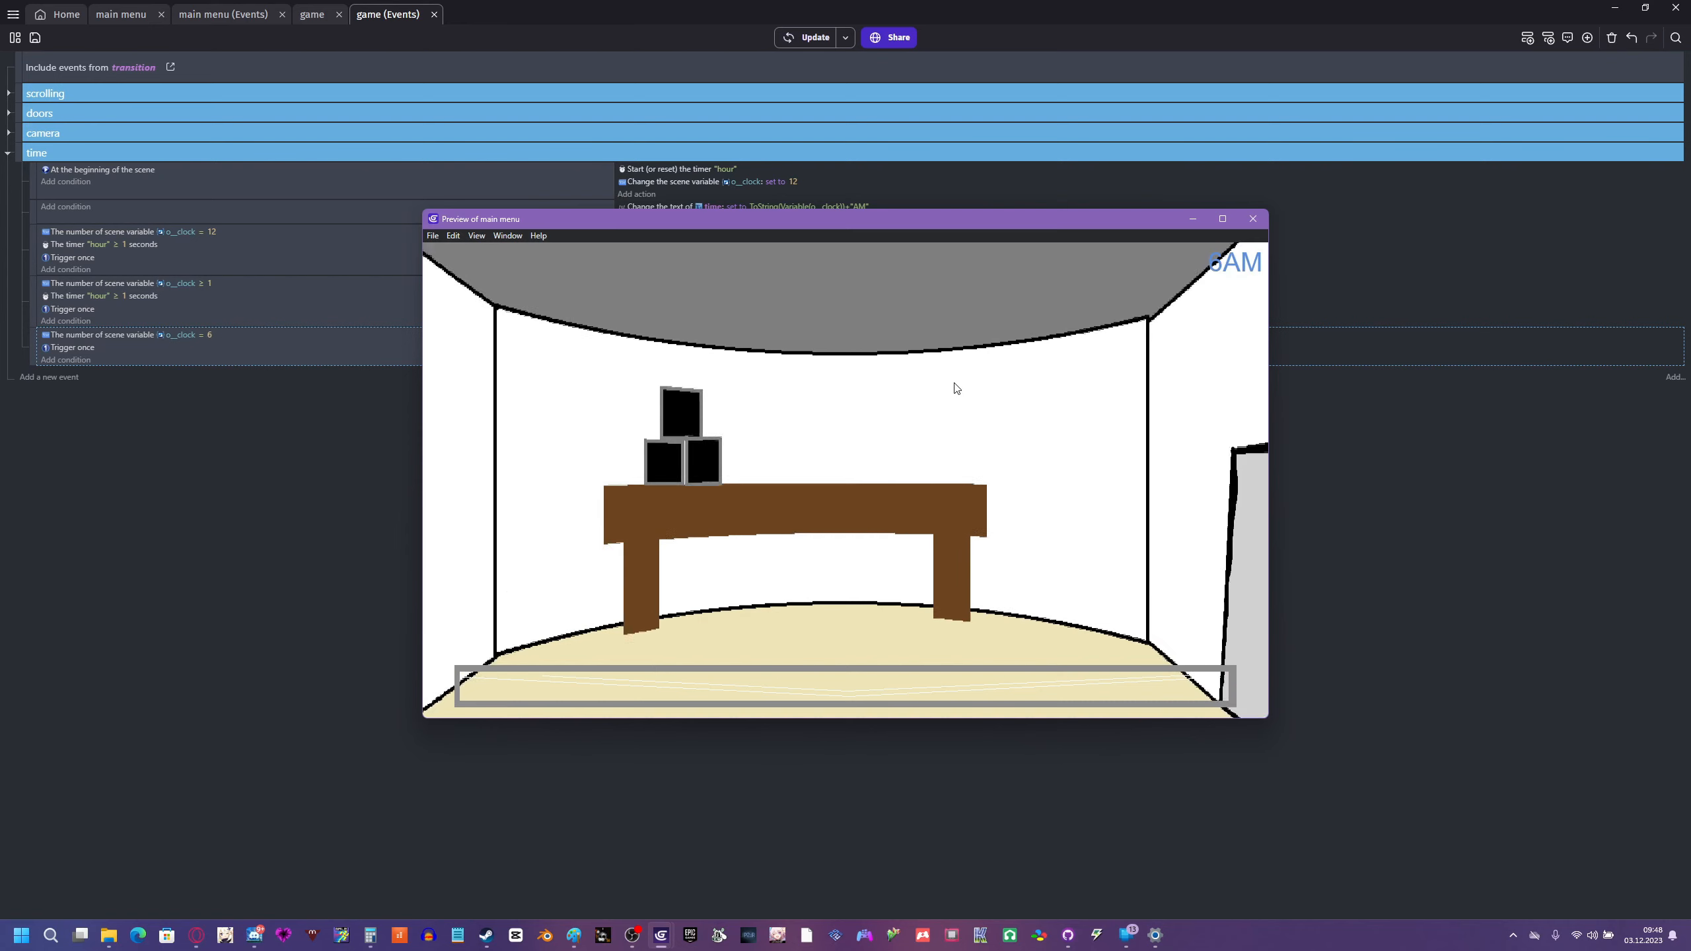
click(1252, 220)
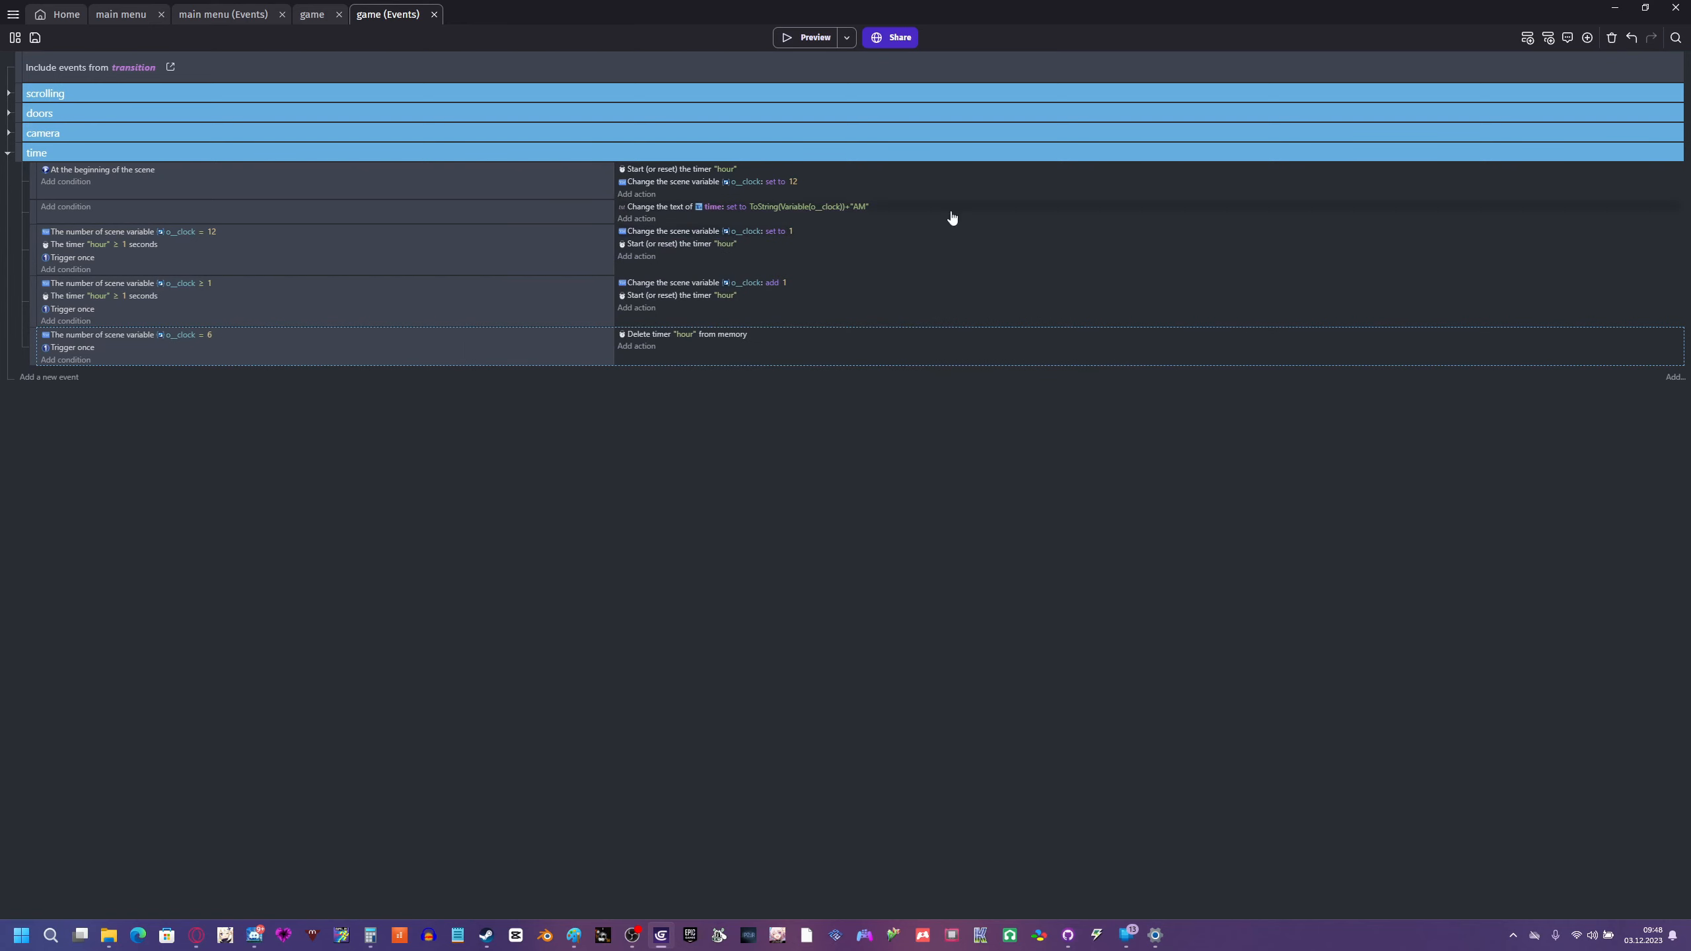
- Add a new scene named "win screen" to the project and open it
click(14, 37)
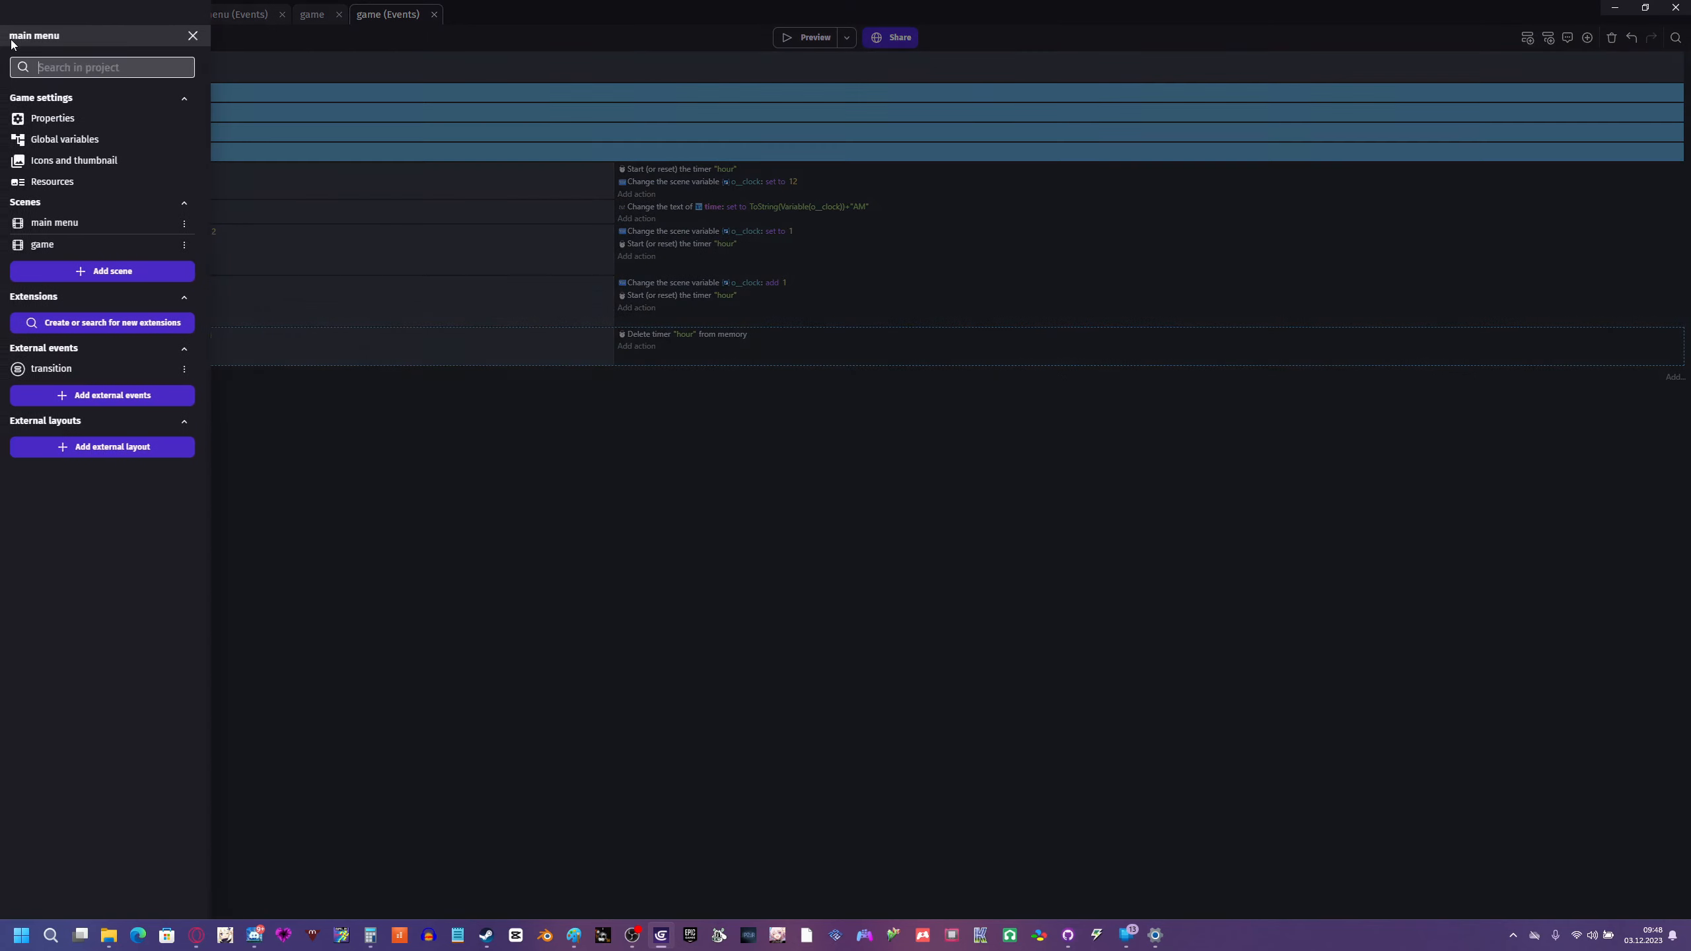
click(126, 273)
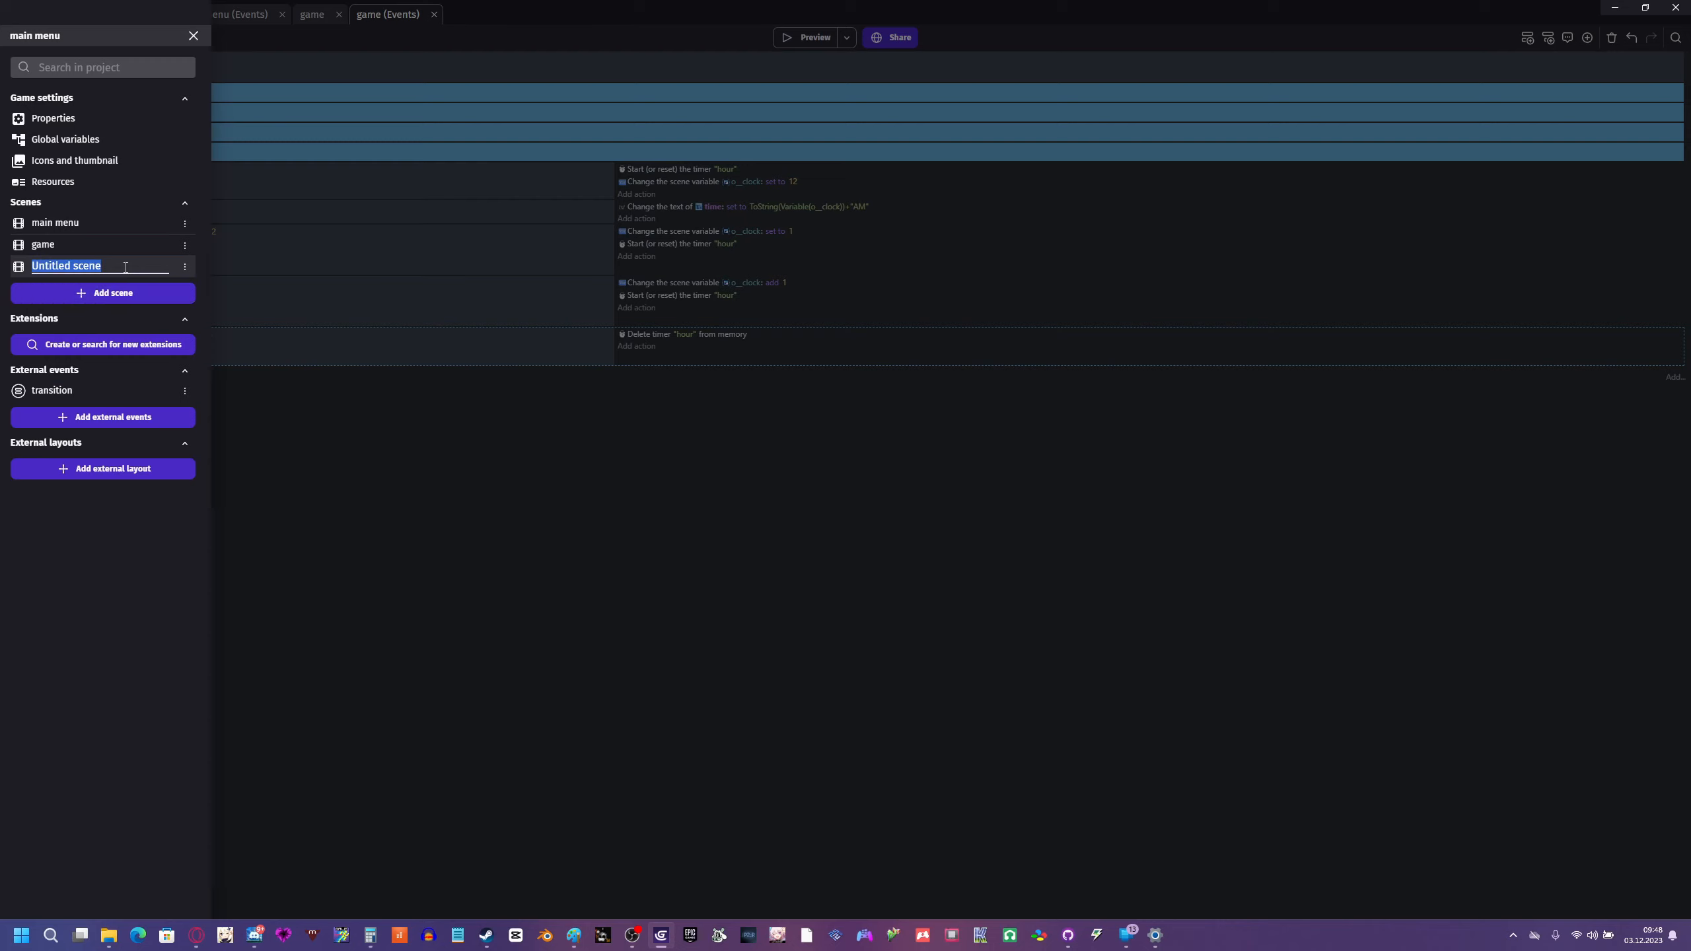
text(win screen)
key(Return)
click(119, 272)
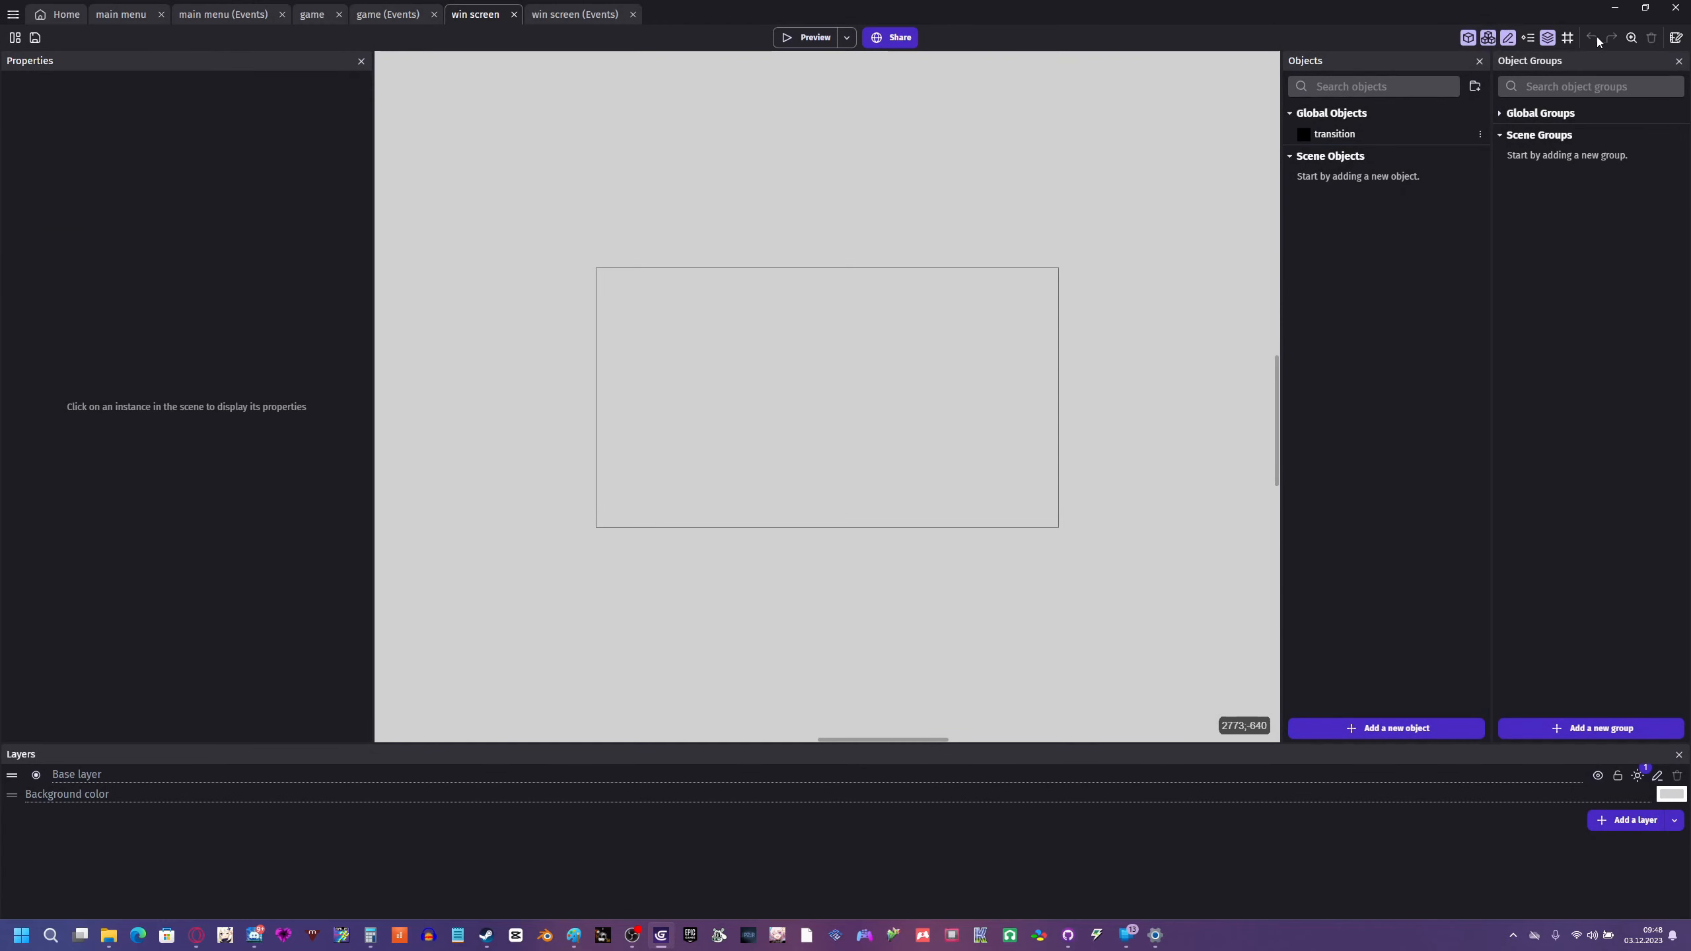
- Show the grid in the win screen scene
click(1569, 38)
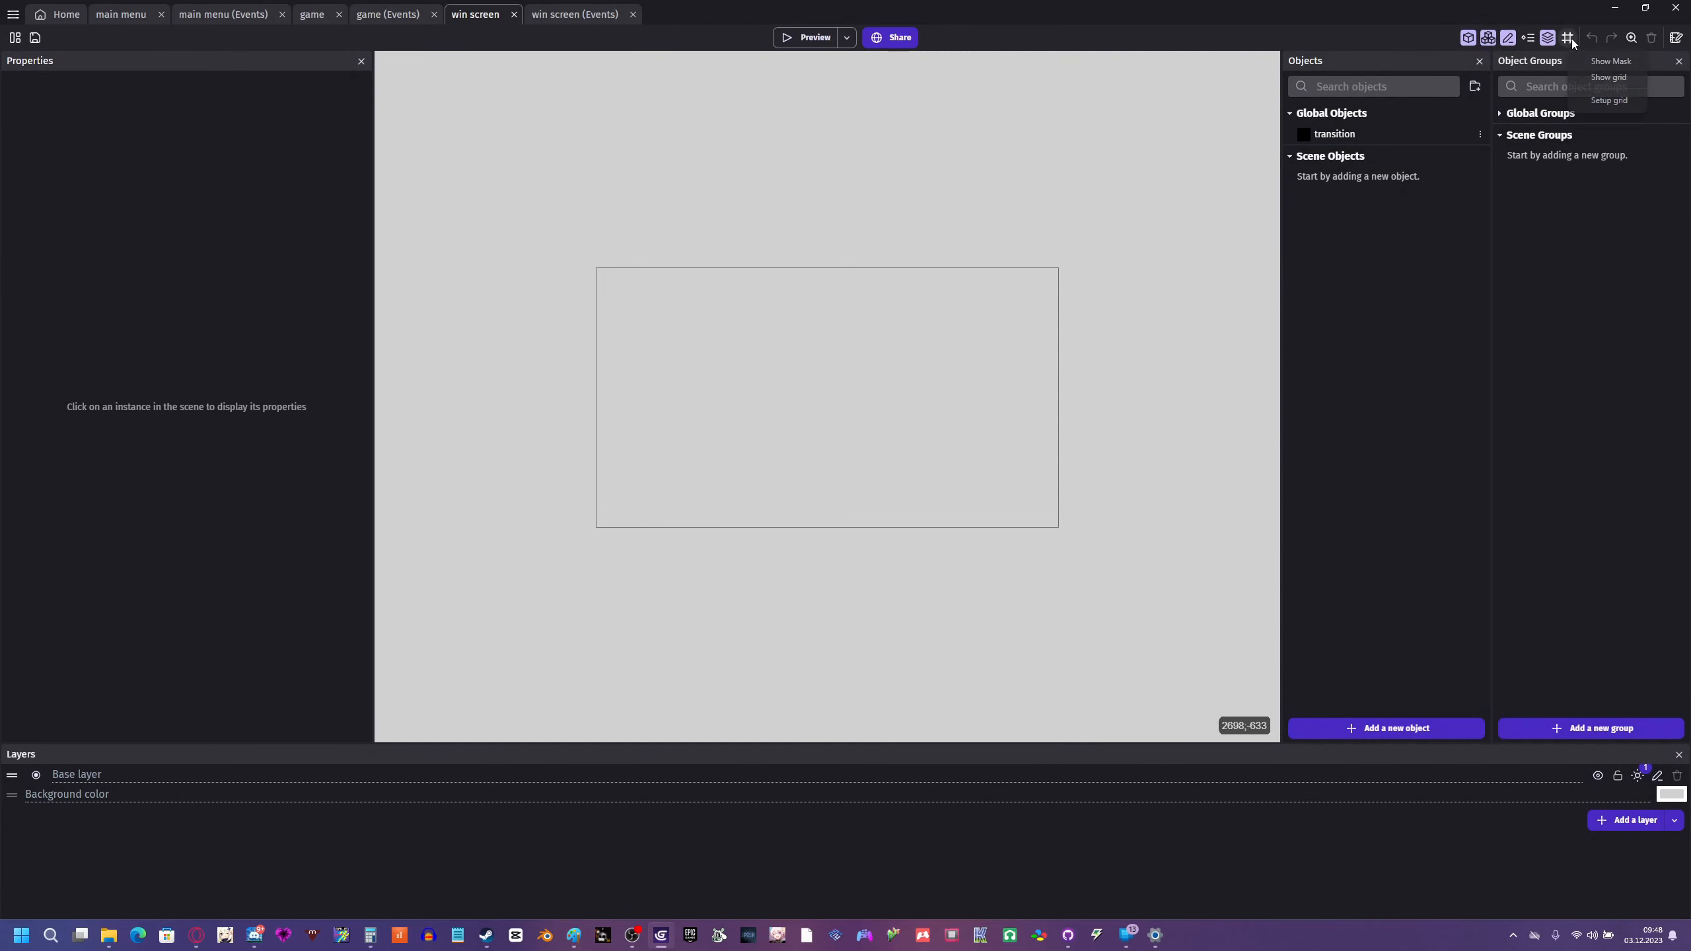
click(1581, 82)
ctrl+scroll(616, 305, up, 5)
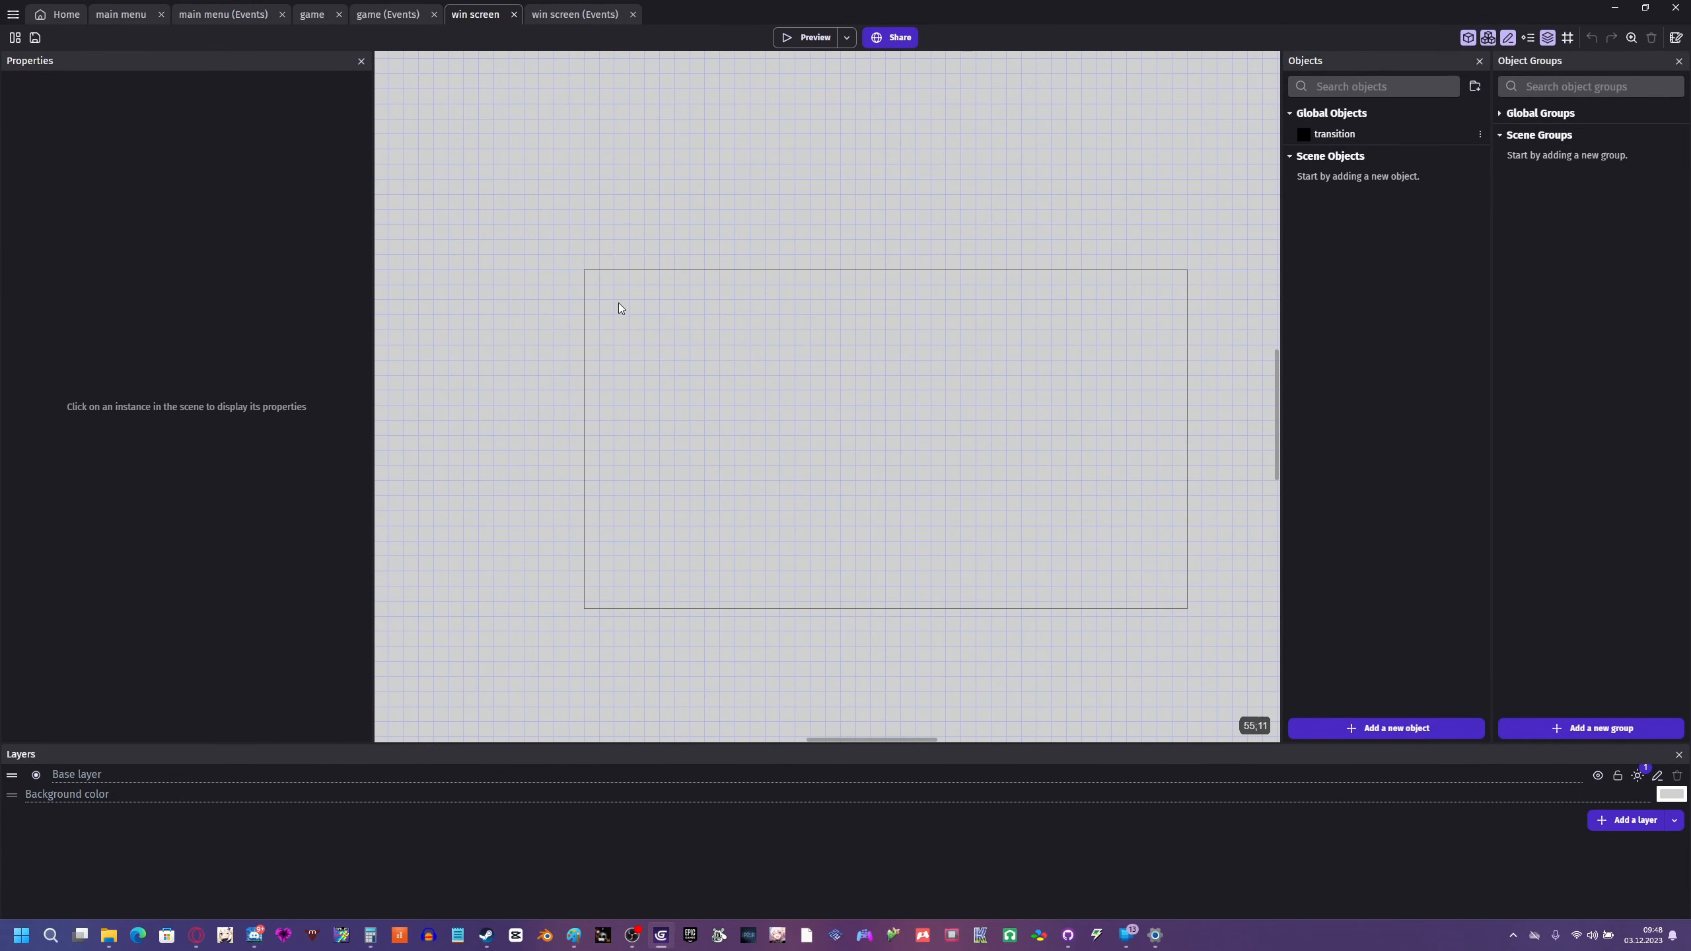
middle_drag(920, 477, 839, 378)
- Create a Text object with white colour, size 100 and the initial text "AM"
click(1402, 733)
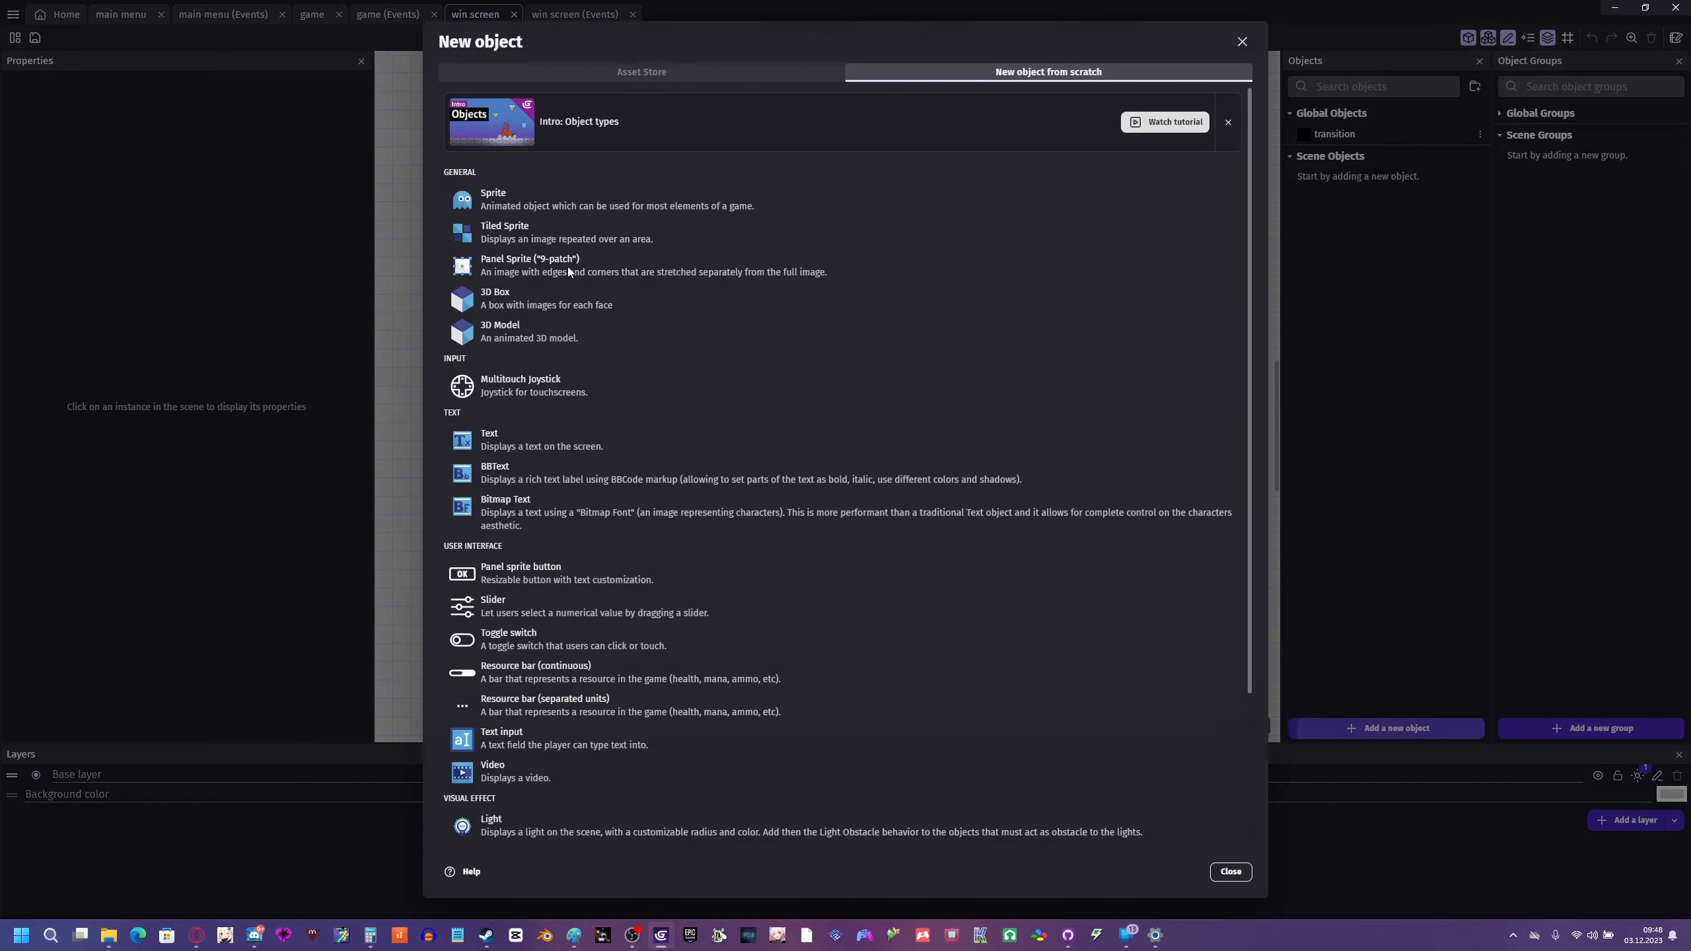
click(524, 441)
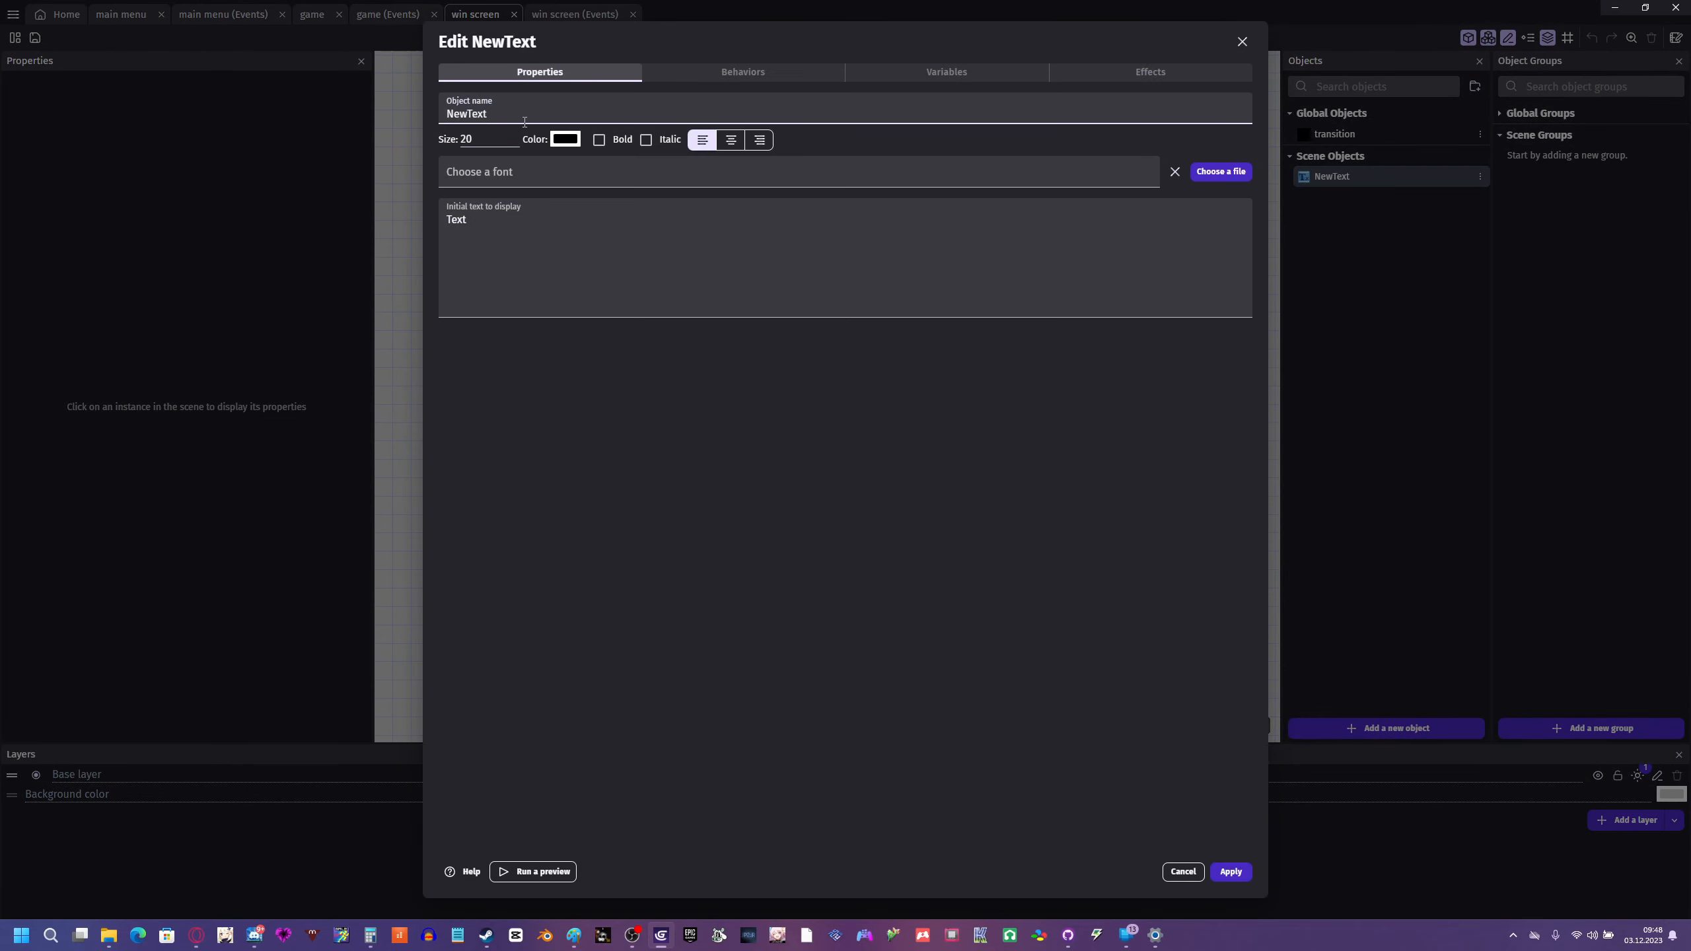
click(565, 142)
click(663, 308)
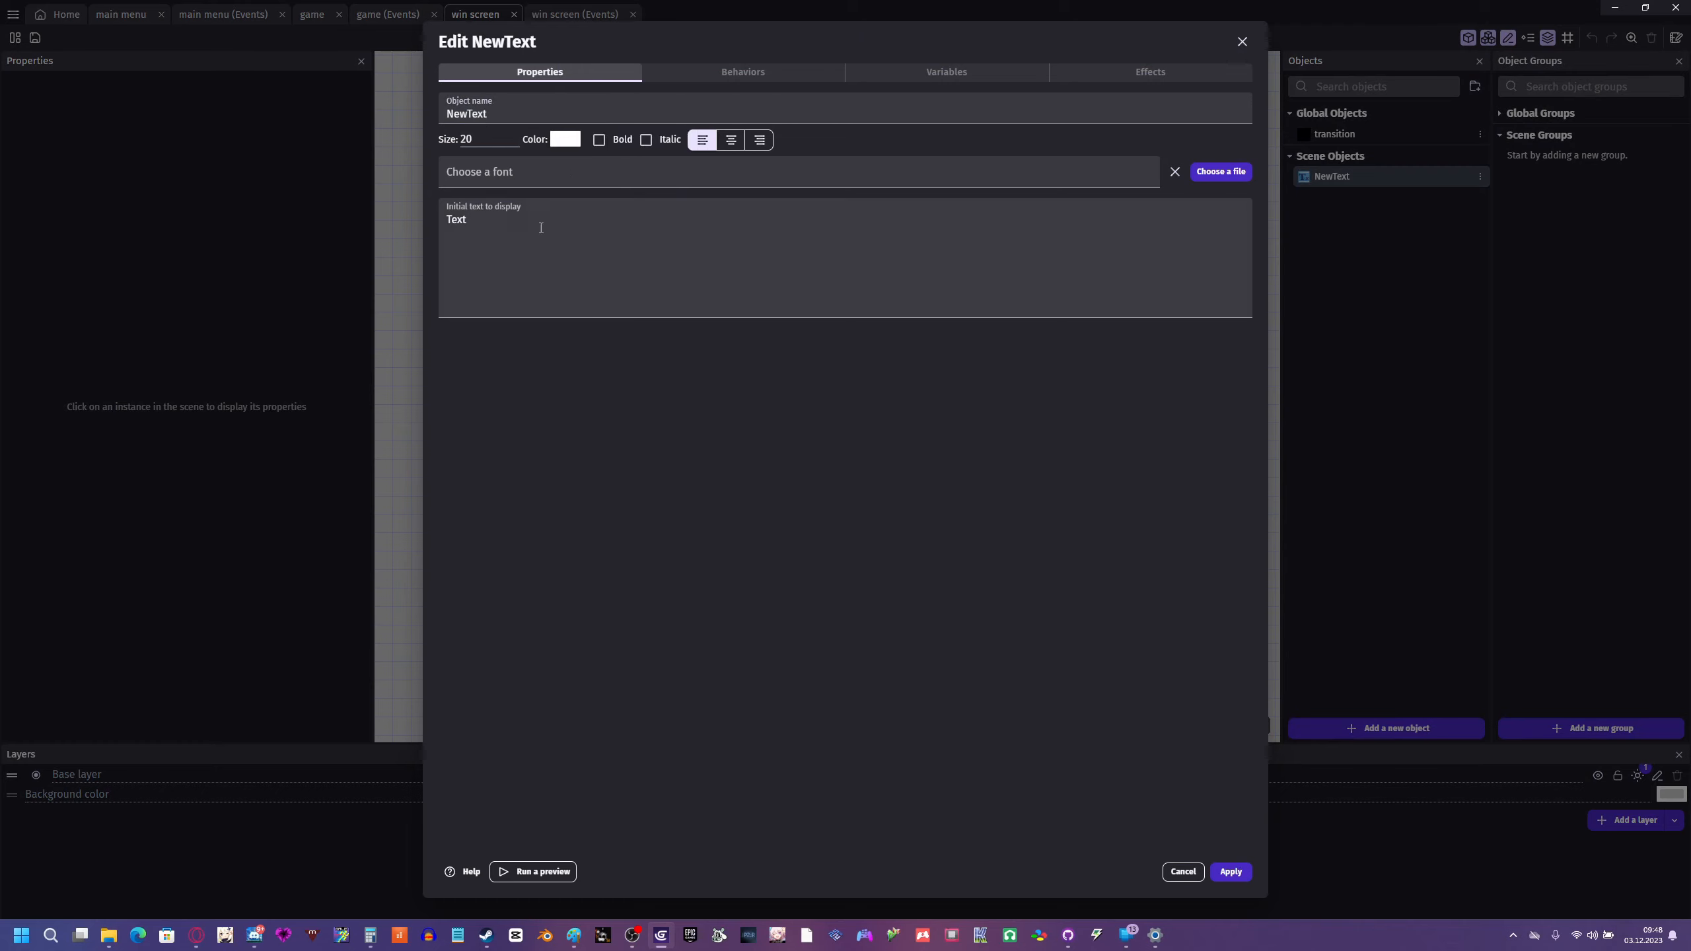
double_click(493, 142)
text(100)
drag(467, 206, 405, 229)
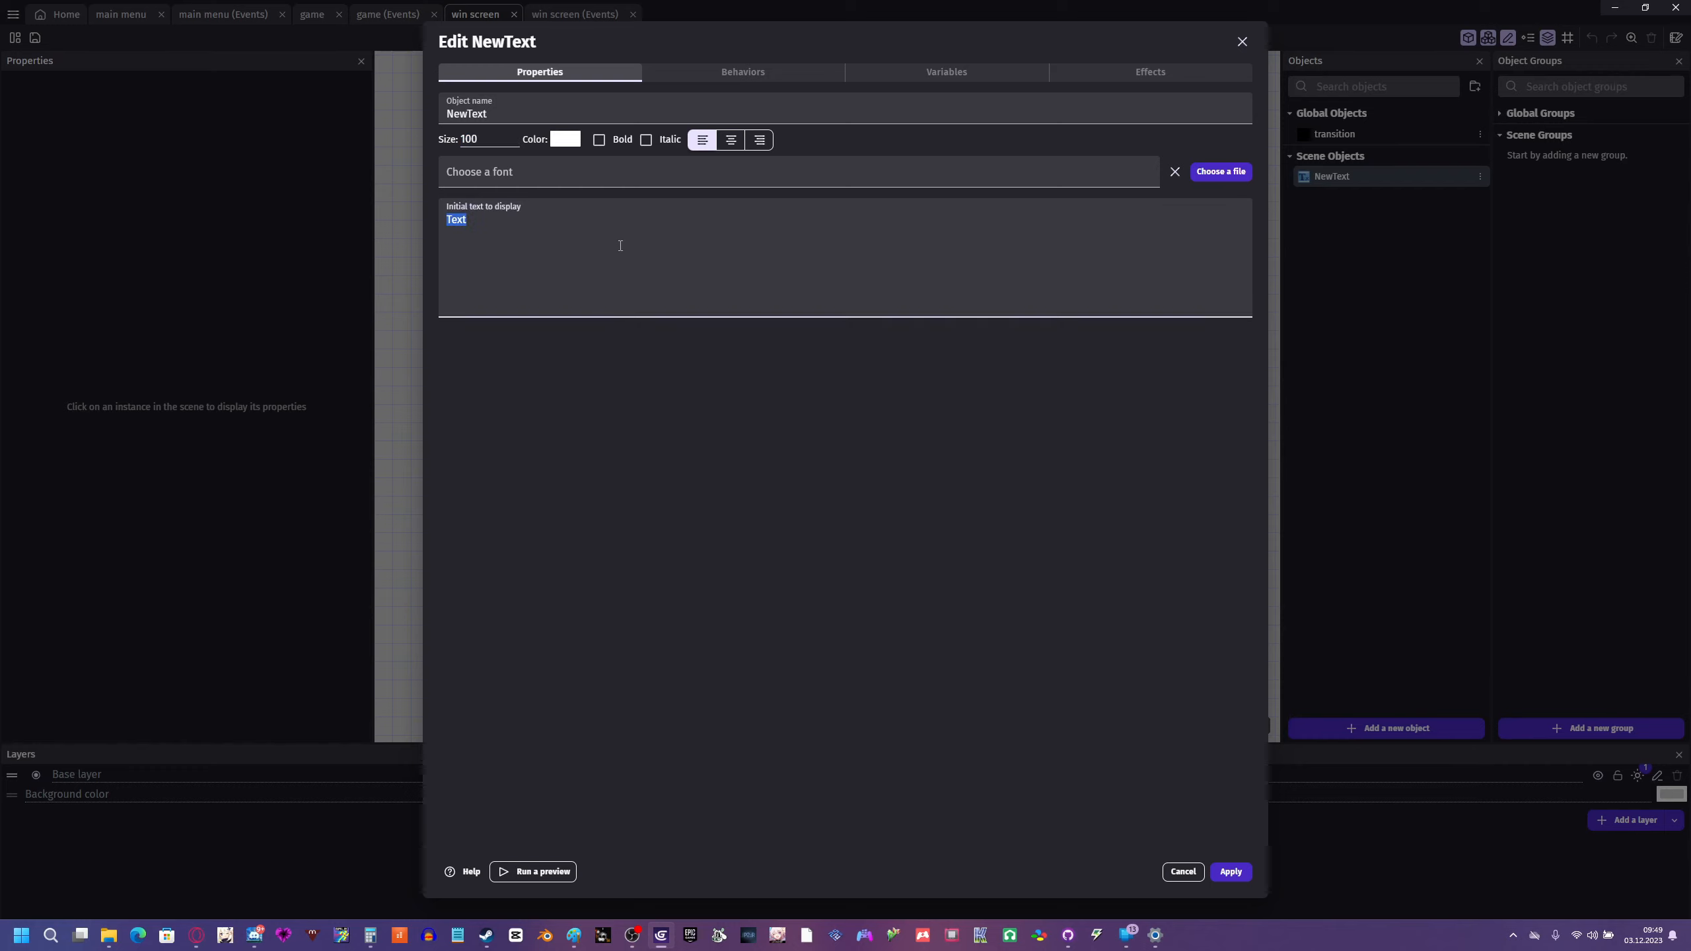
text(AM)
click(1230, 871)
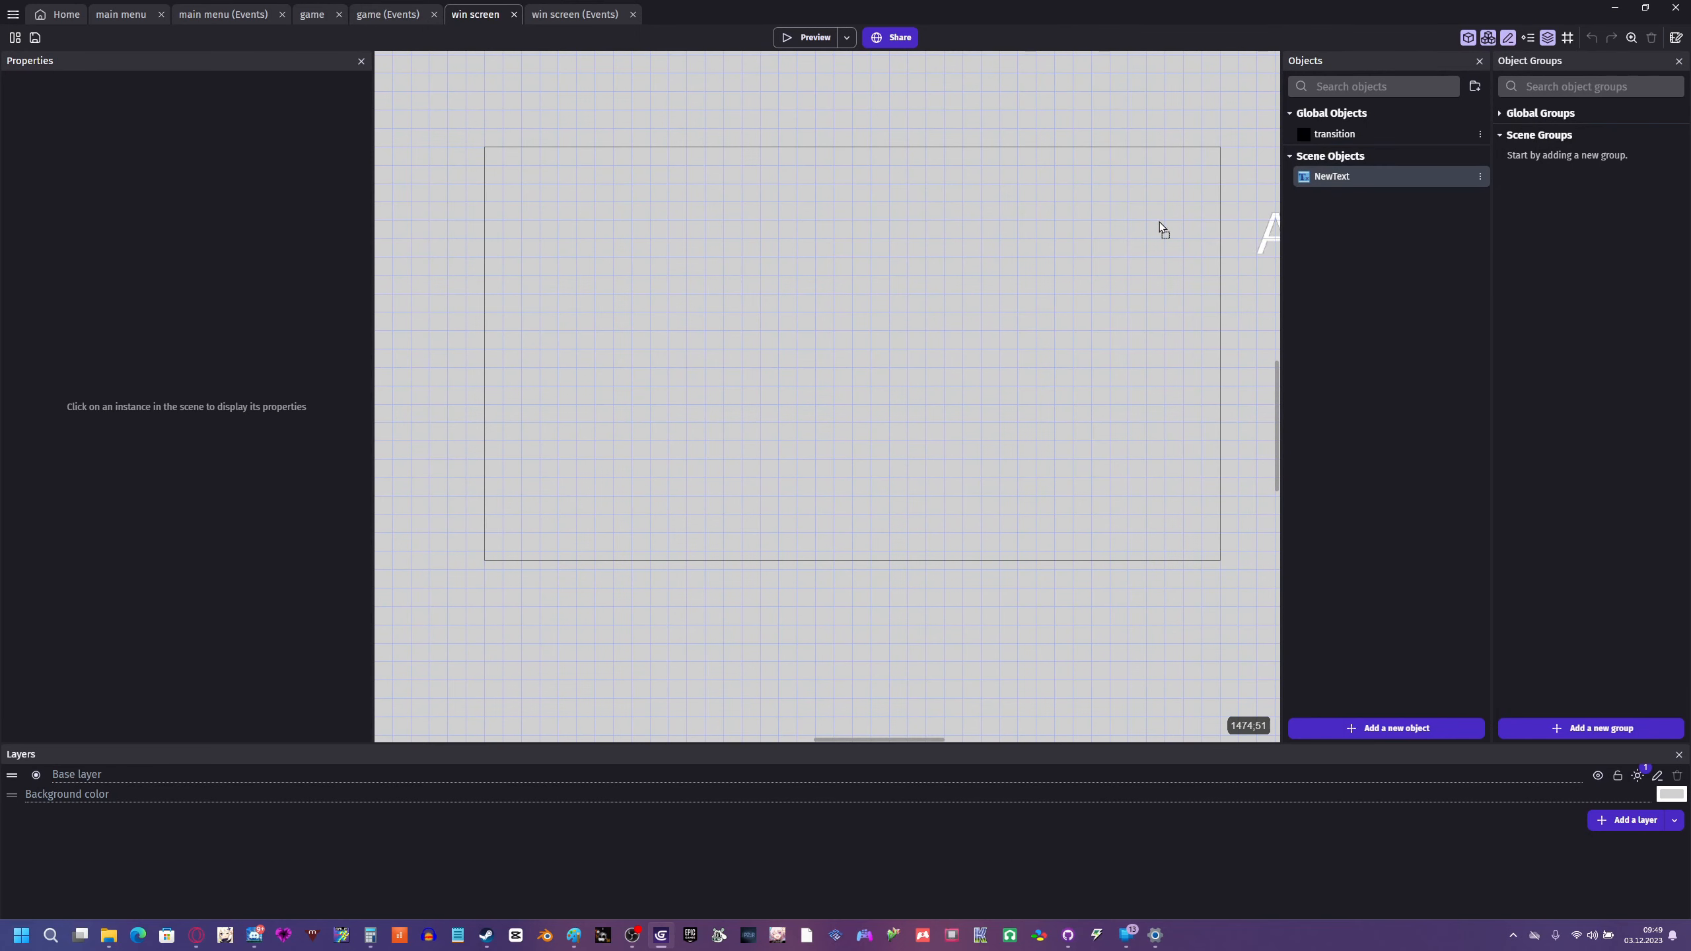
- Move the AM text inside the scene frame to X 768, Y 288
drag(1159, 230, 971, 346)
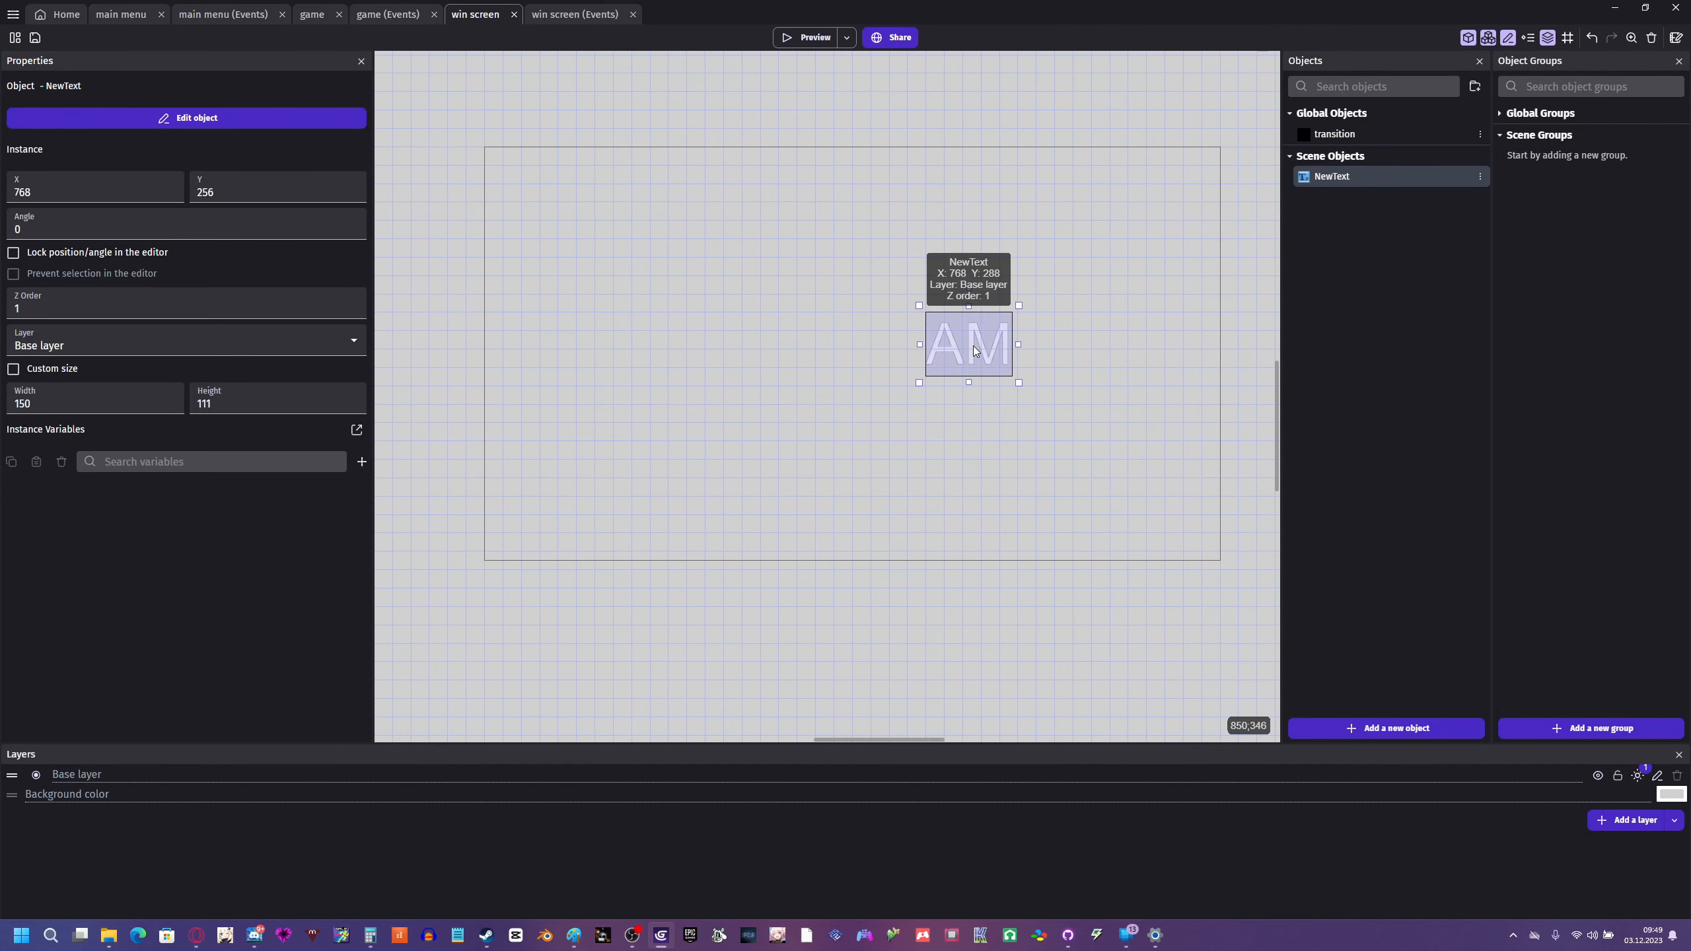
- Create a second Text object with size 100, white colour and the initial text "5" and "6" on separate lines
click(1375, 728)
click(492, 443)
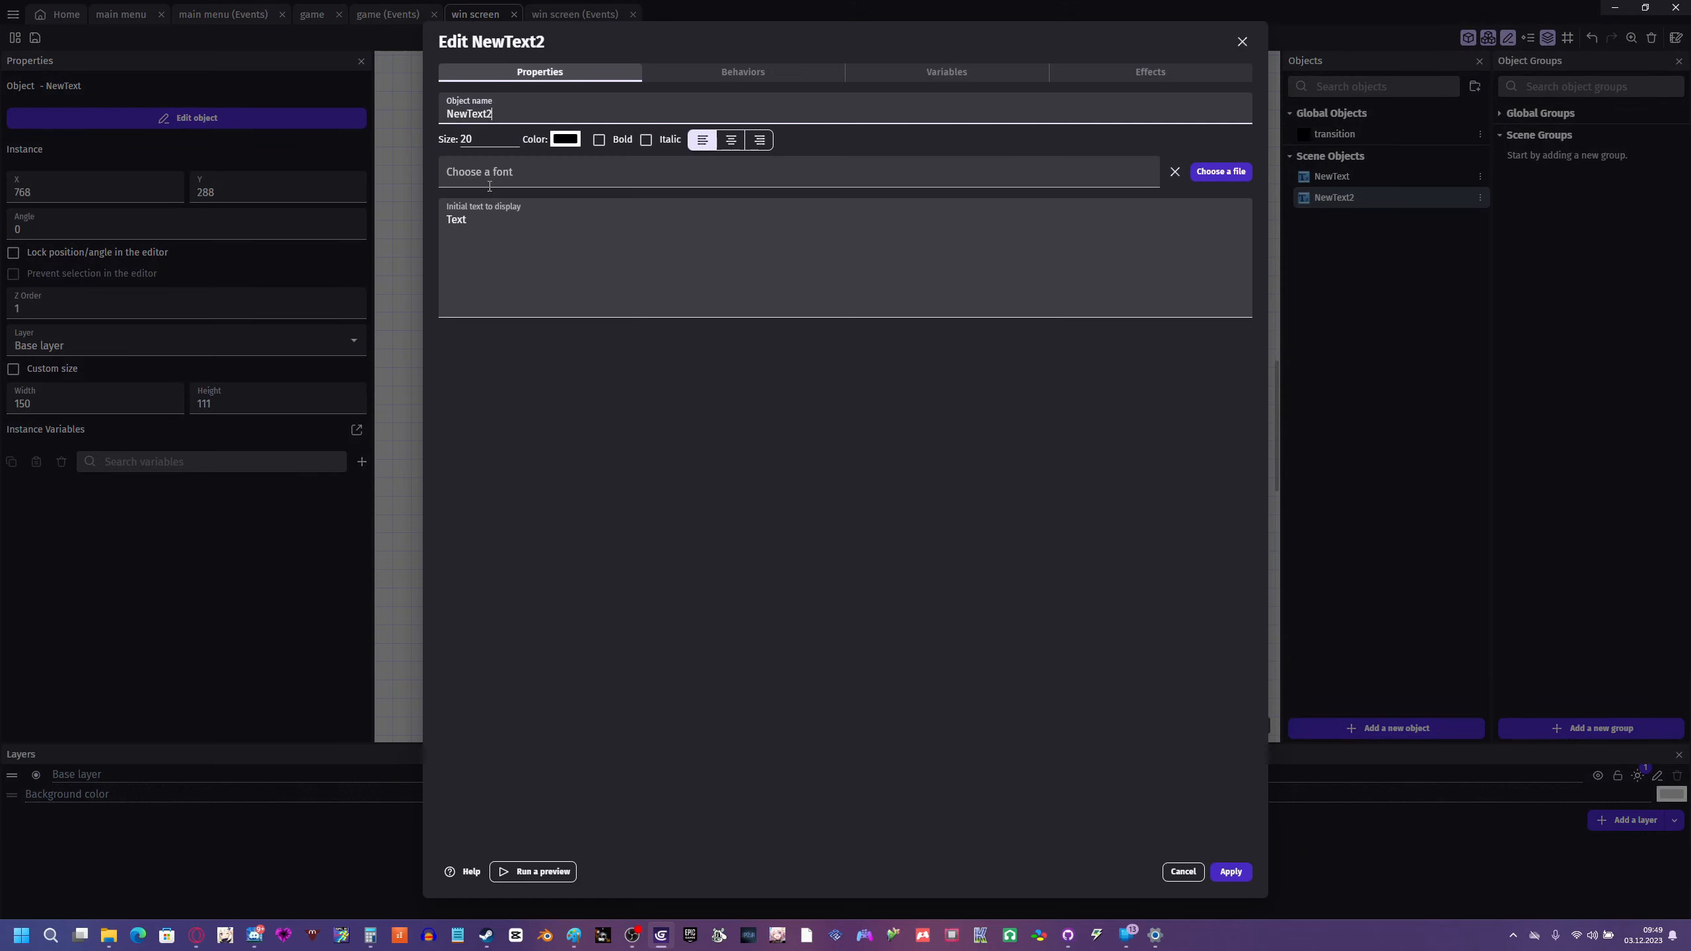
double_click(459, 140)
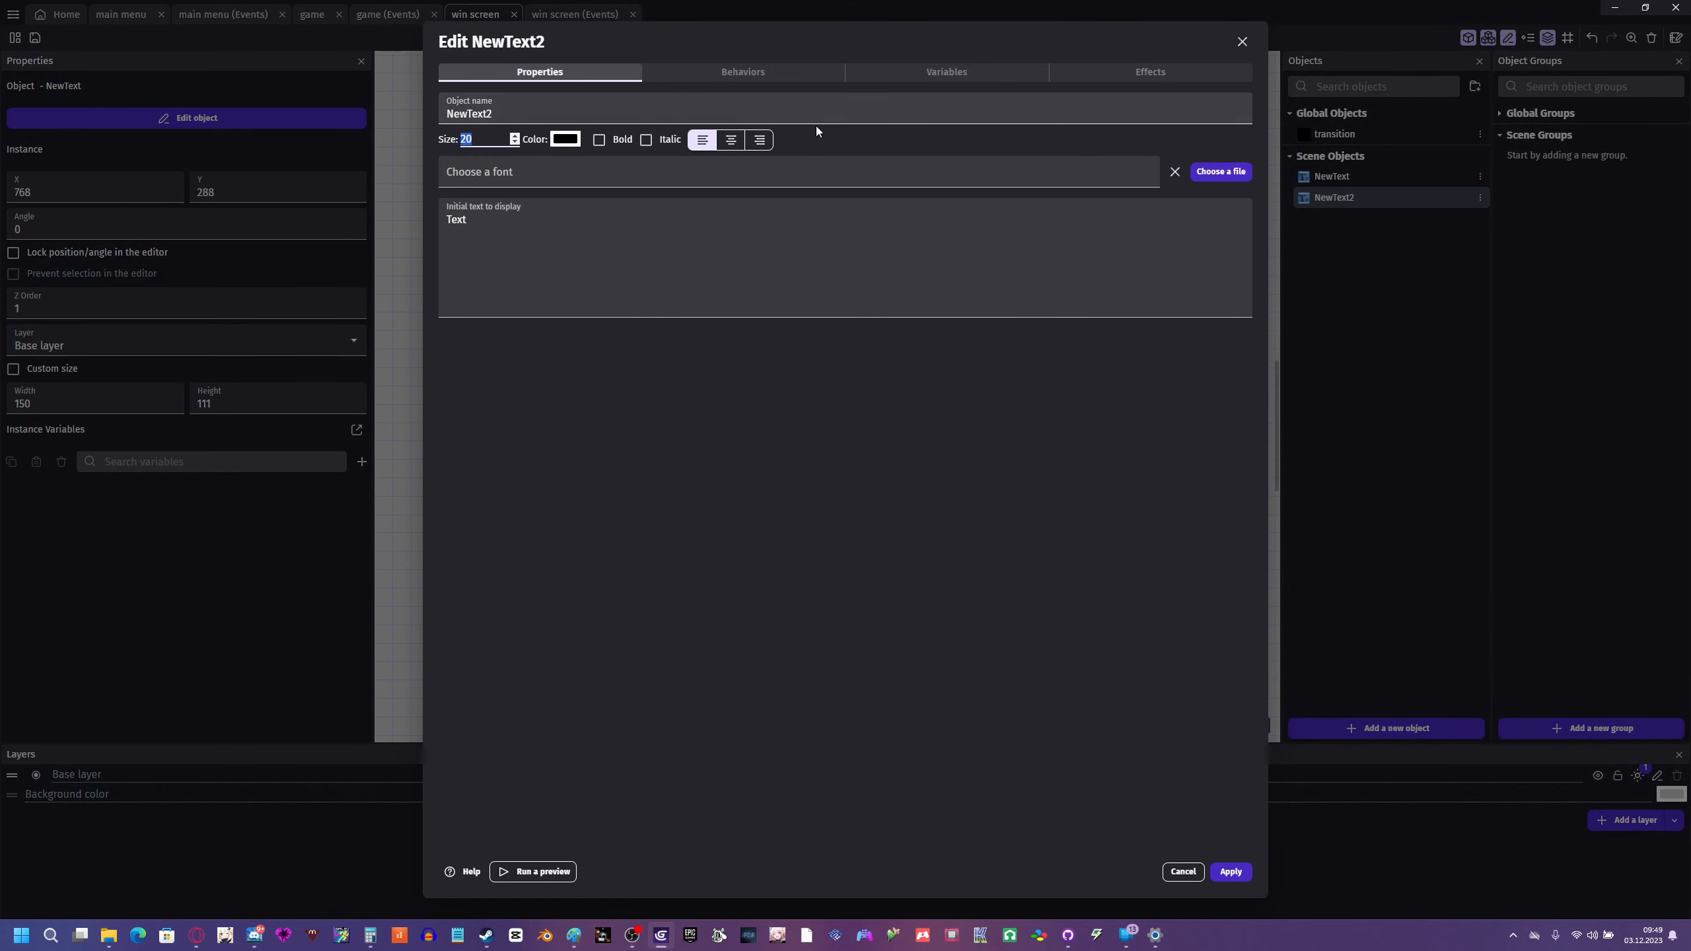
text(100)
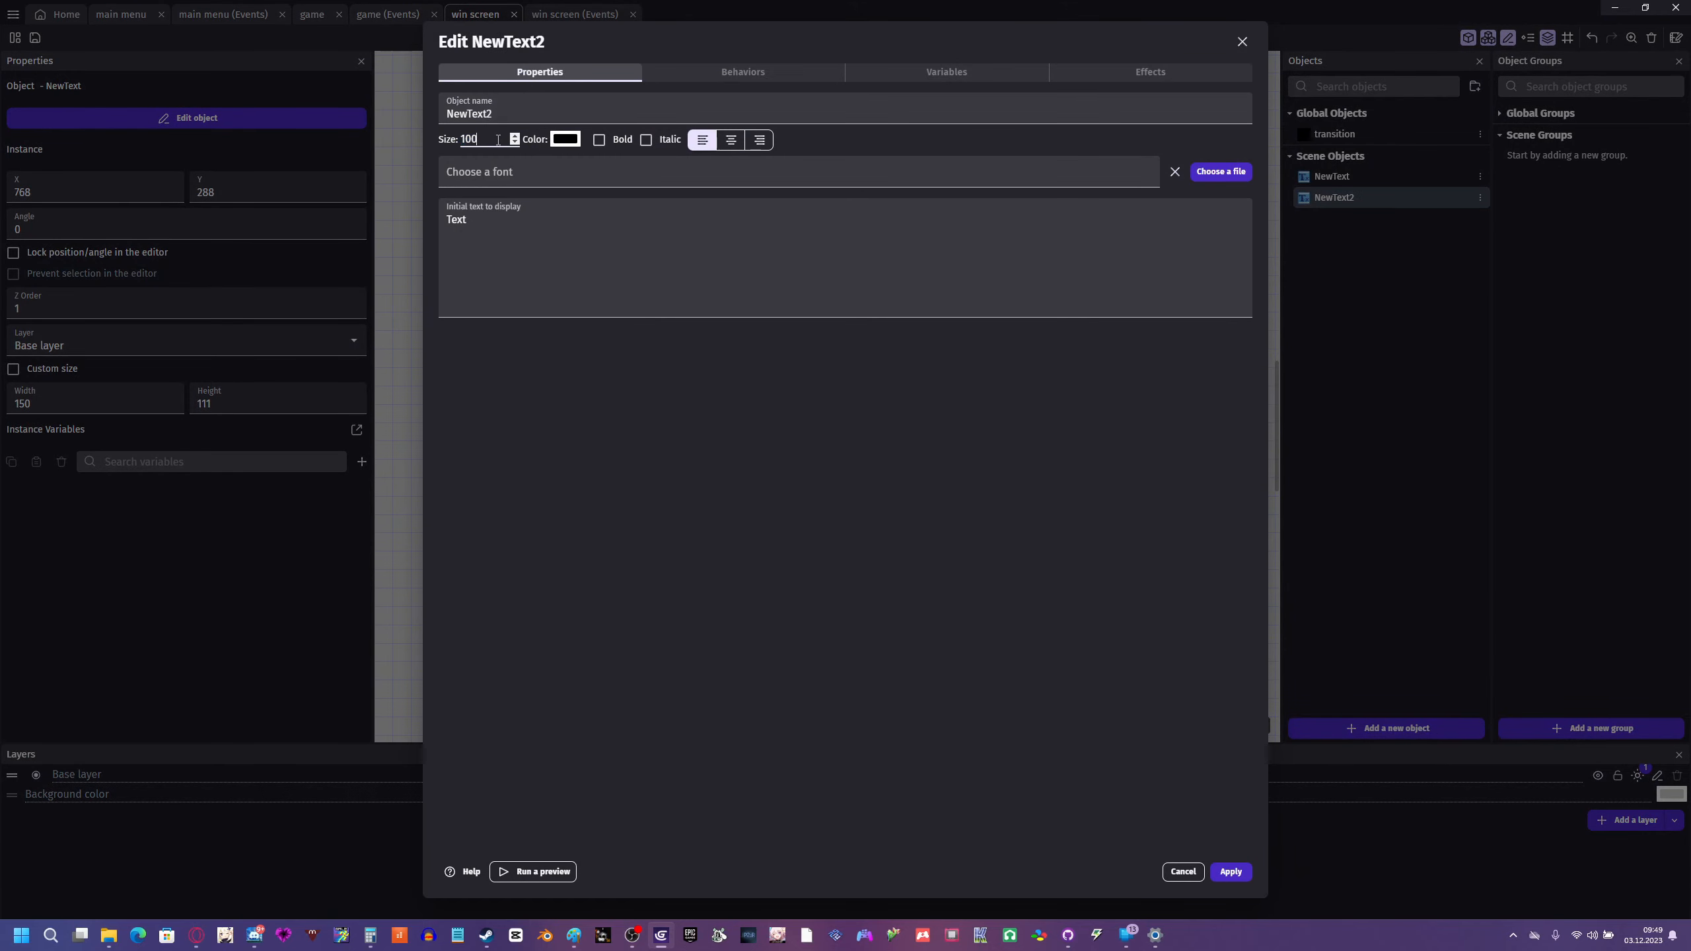
click(559, 142)
click(664, 306)
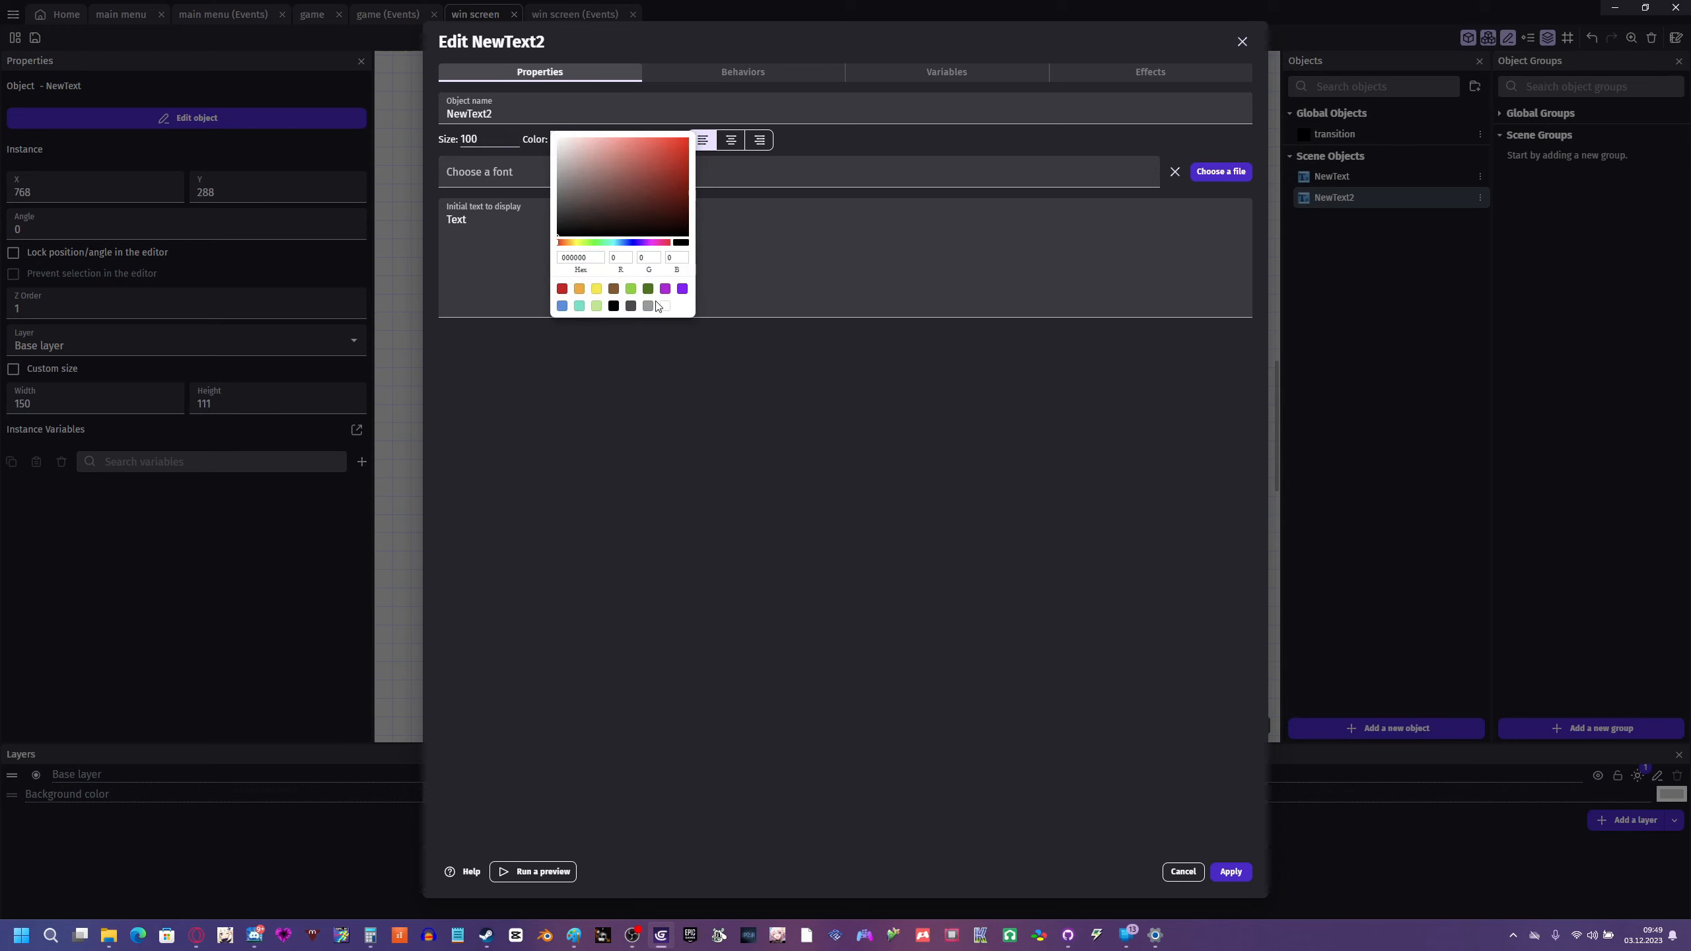
click(623, 403)
click(497, 228)
drag(496, 229, 337, 224)
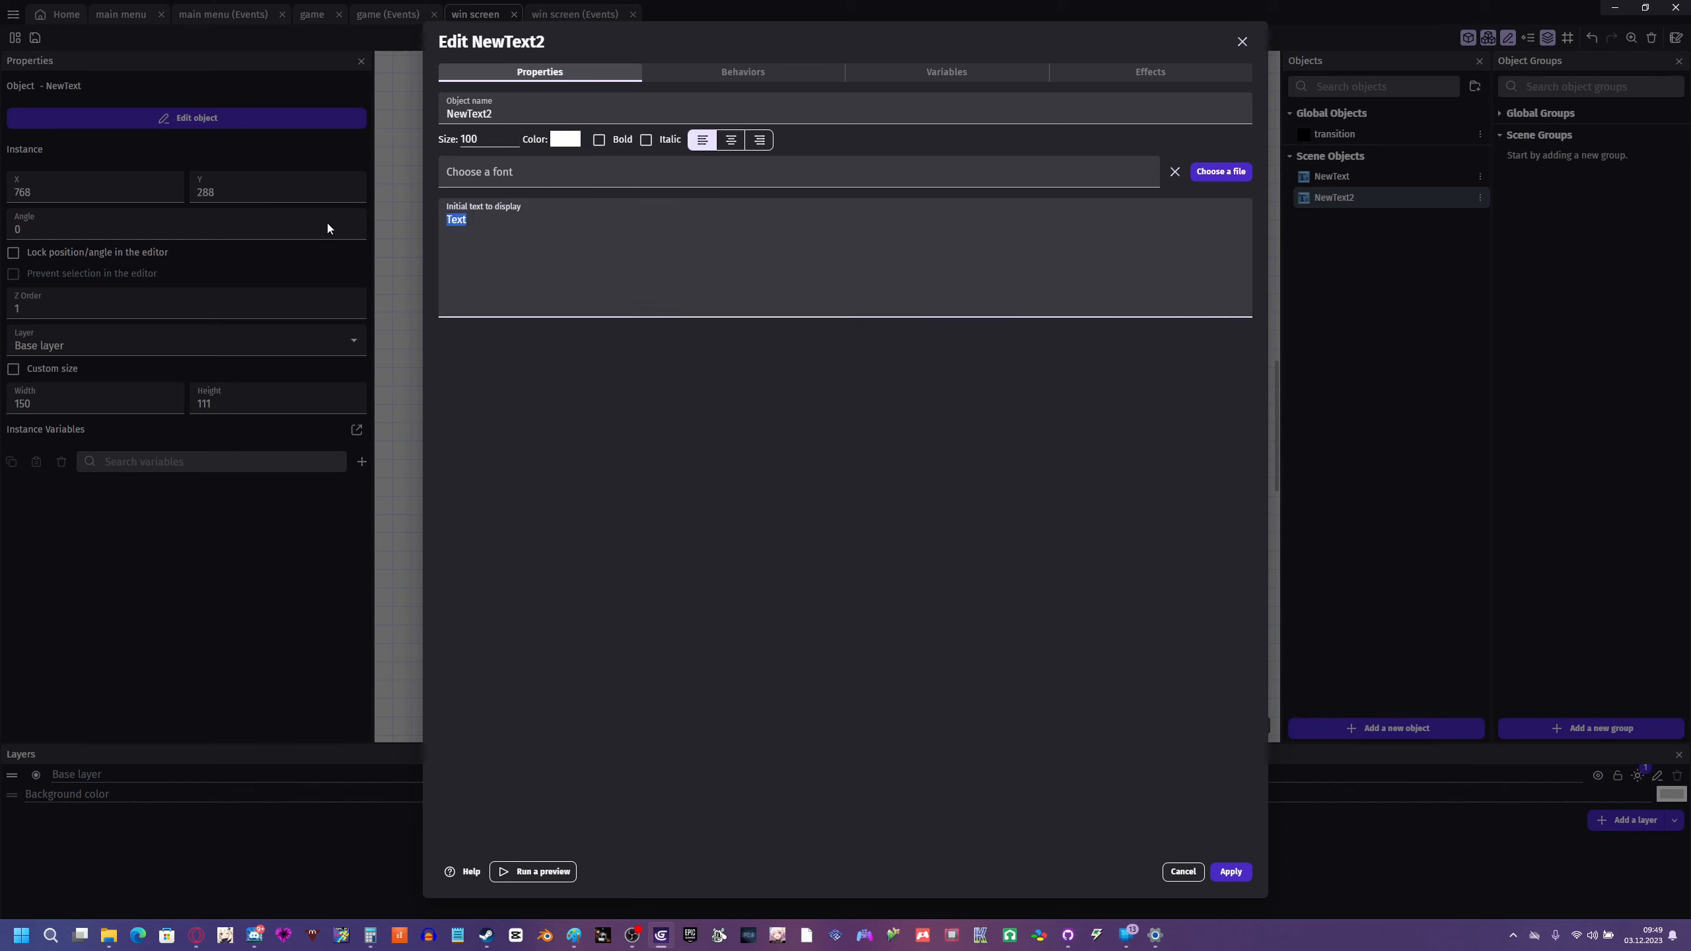
text(5 )
text(6)
click(1242, 873)
click(1121, 402)
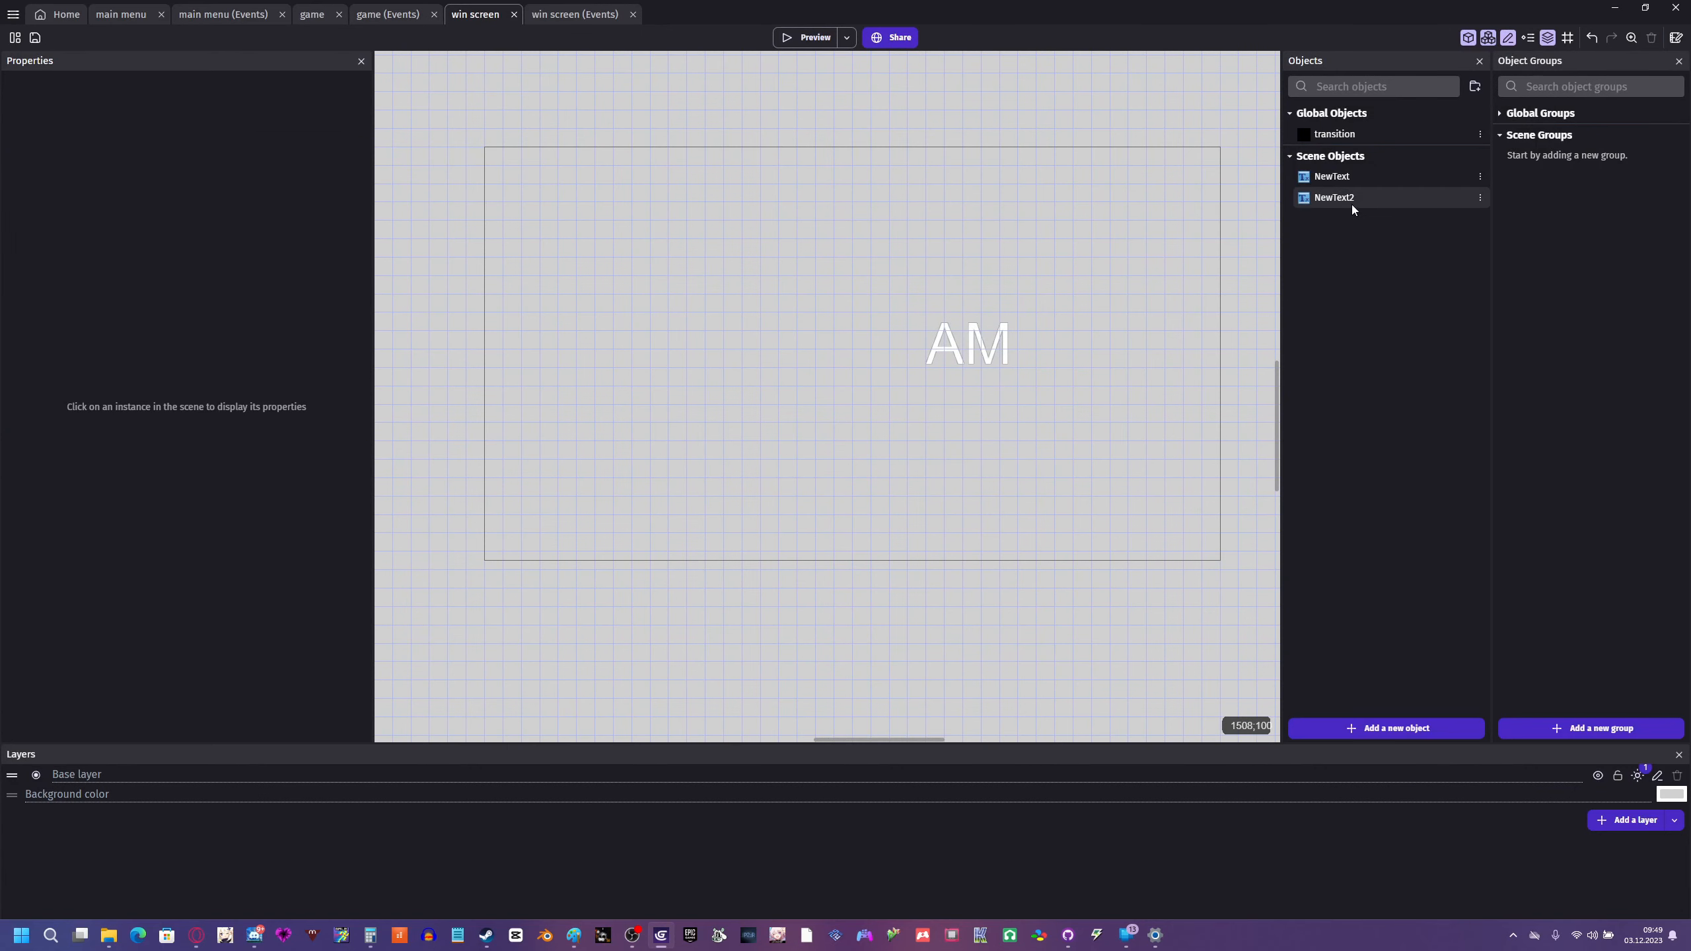
- Place the 5/6 text directly beside AM at X 704, Y 290 so the 5 lines up with it
drag(1351, 204, 815, 203)
drag(827, 309, 917, 371)
drag(1125, 172, 832, 406)
click(880, 352)
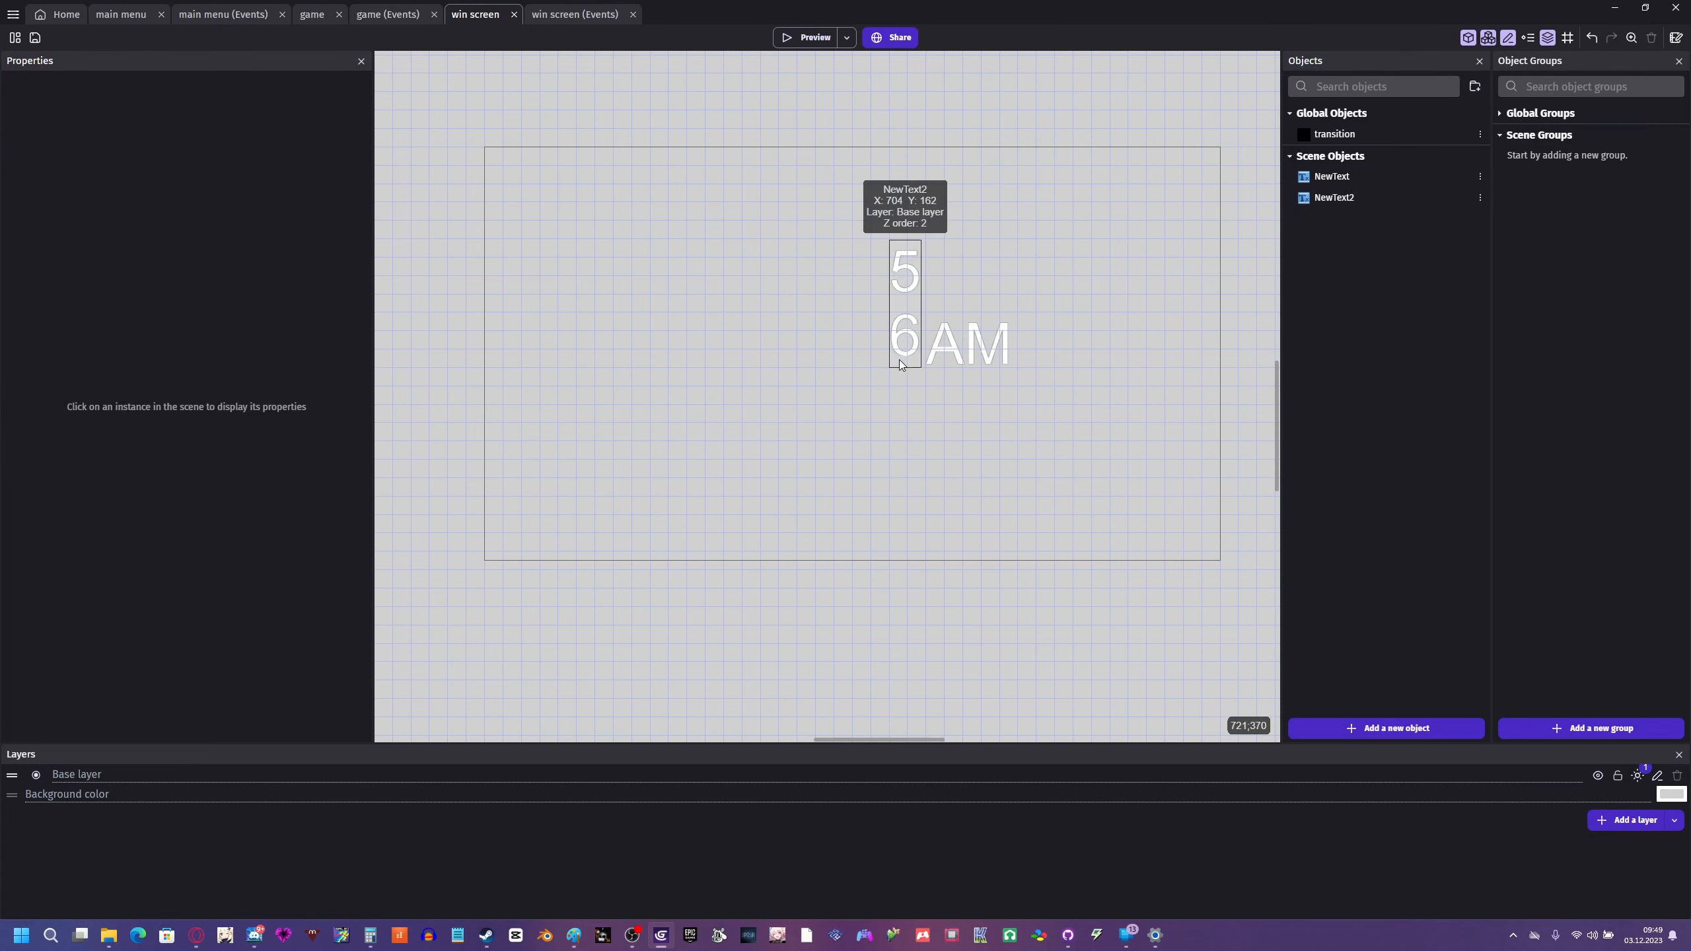
drag(898, 360, 905, 440)
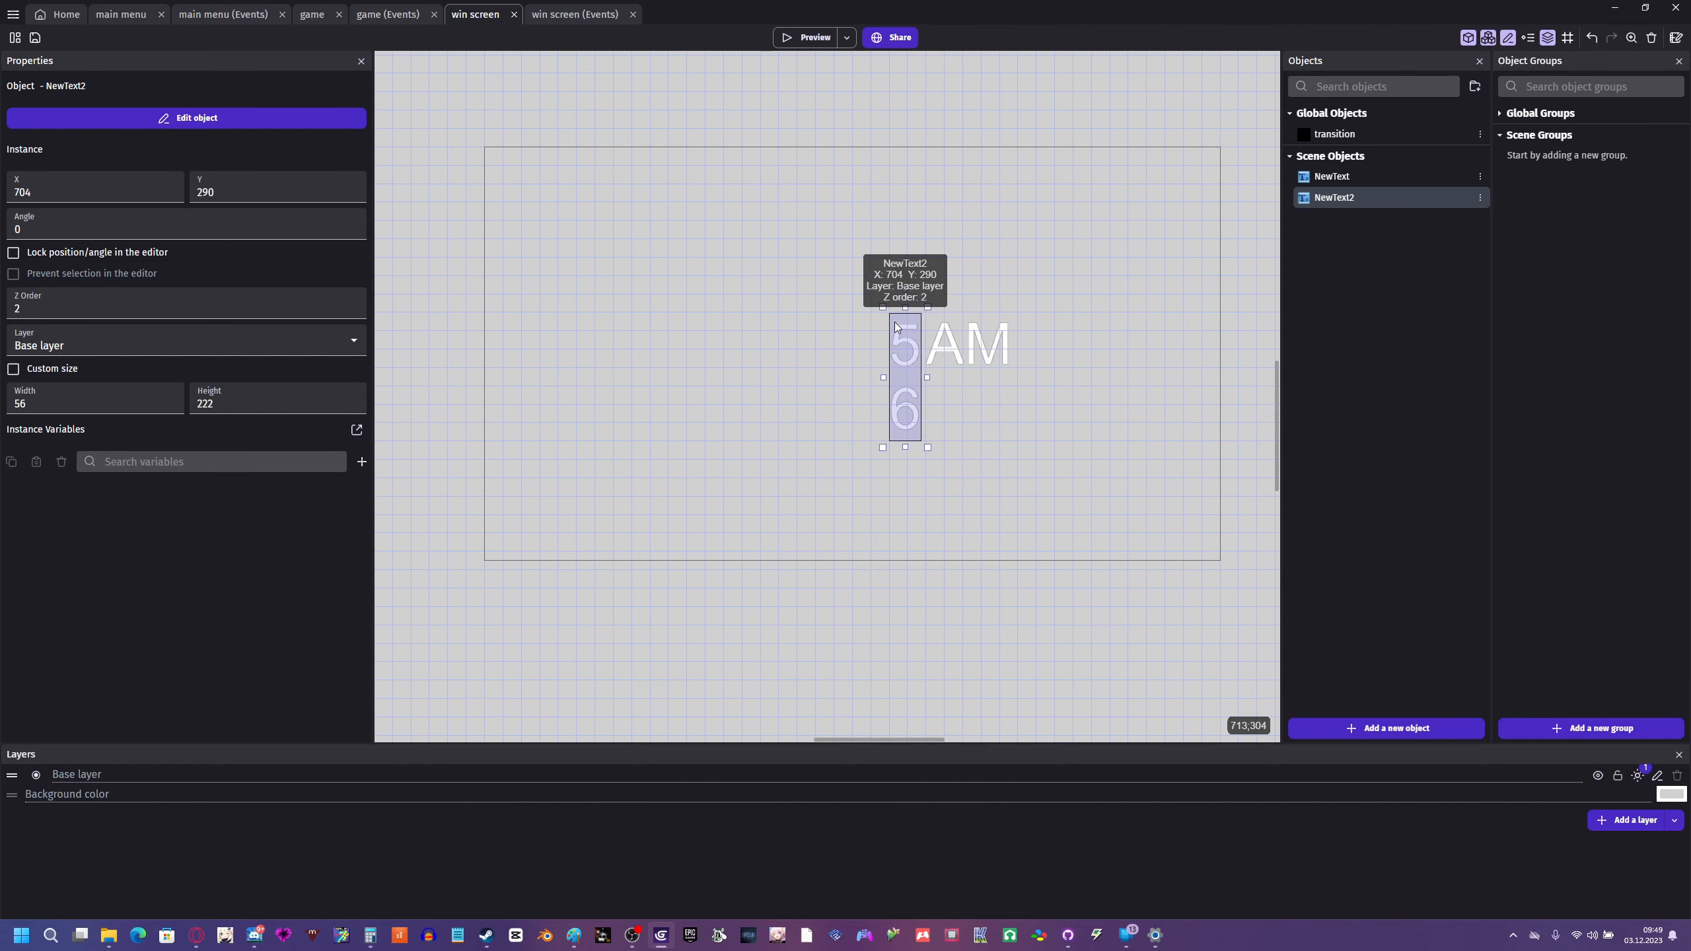
click(1102, 379)
- Select both texts and move them together near the scene's centre, with AM at X 640, Y 256
scroll(1095, 326, up, 3)
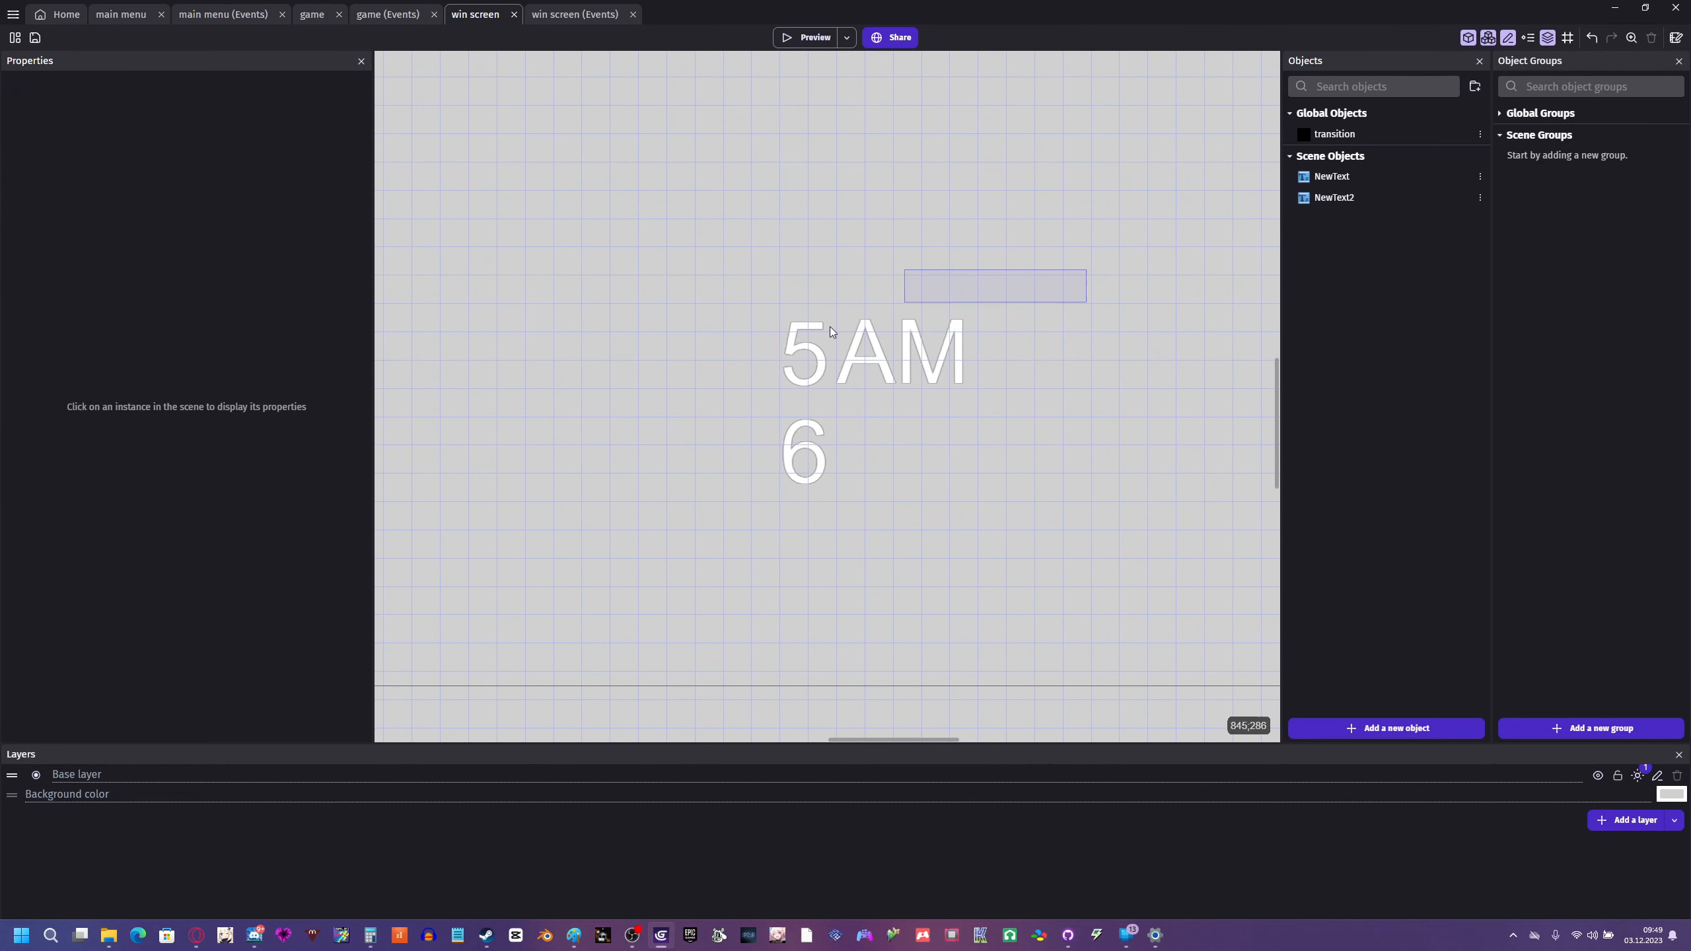
drag(829, 326, 584, 501)
scroll(649, 283, down, 5)
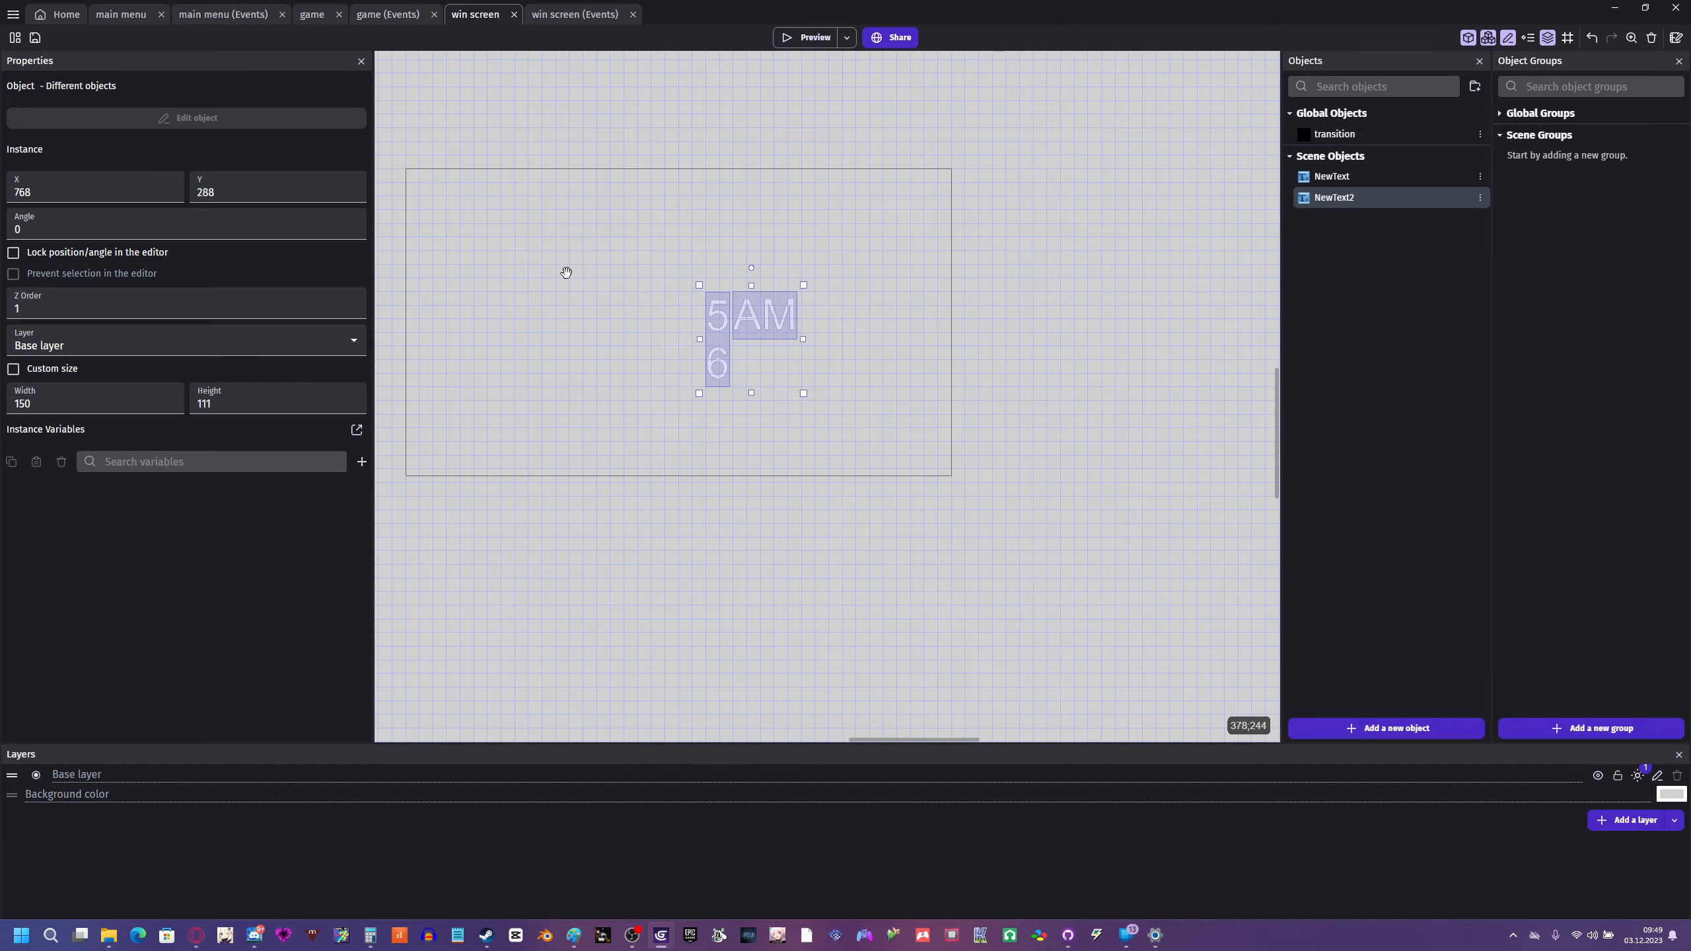
middle_drag(566, 272, 666, 371)
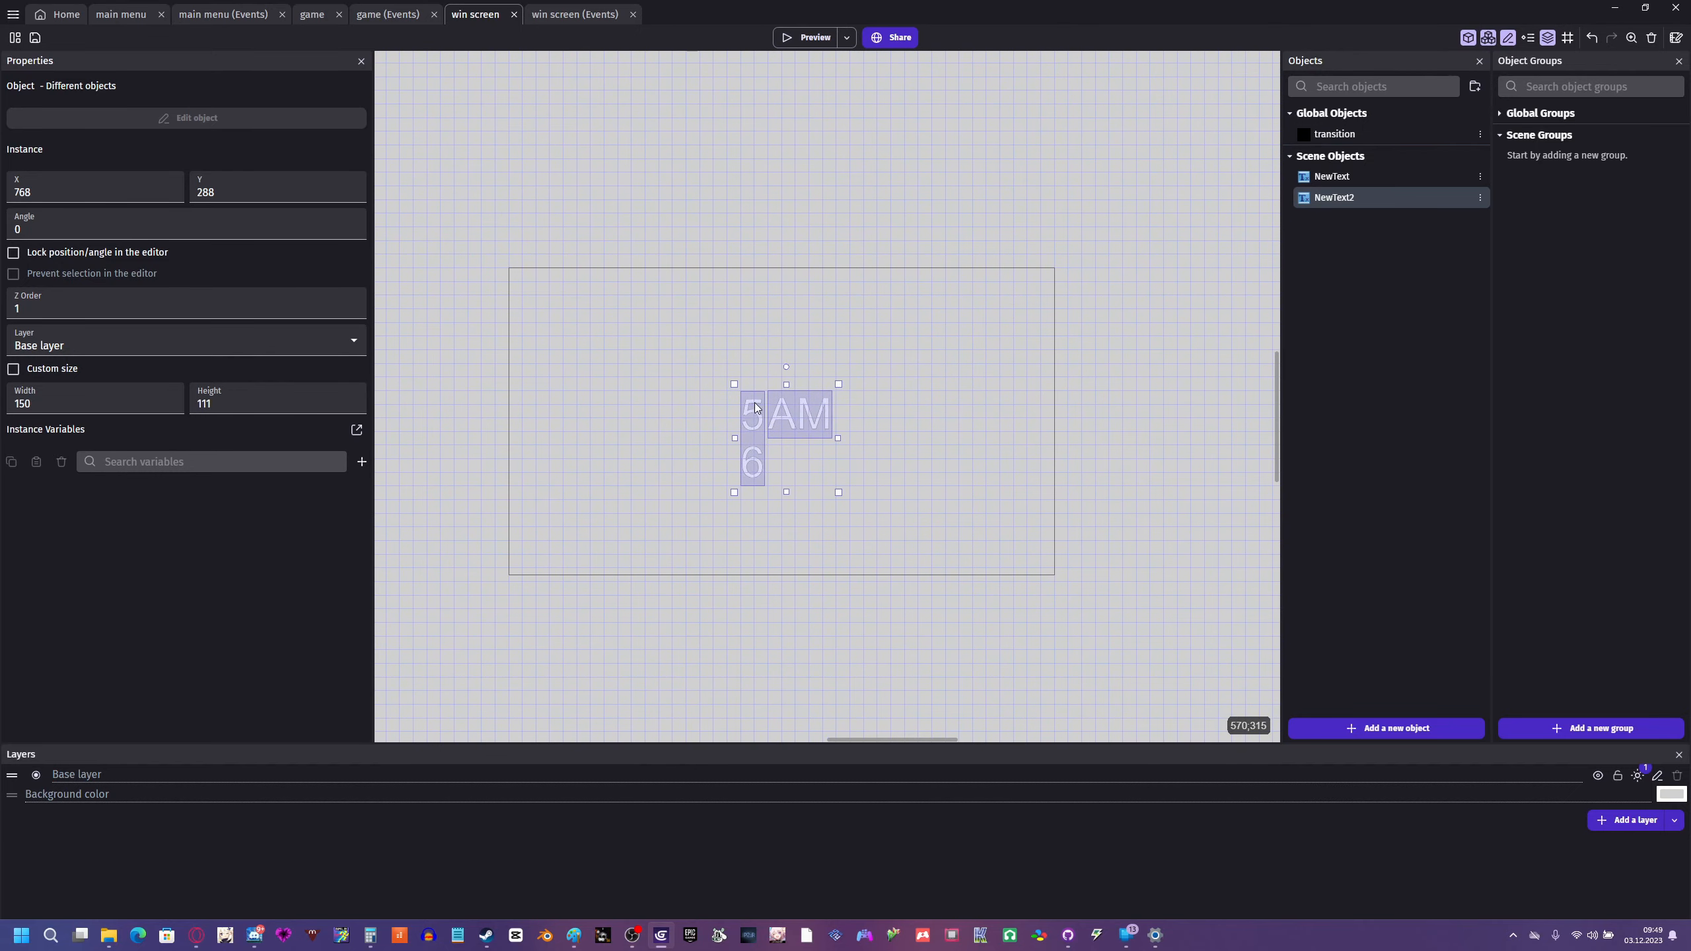
drag(756, 408, 769, 393)
click(767, 317)
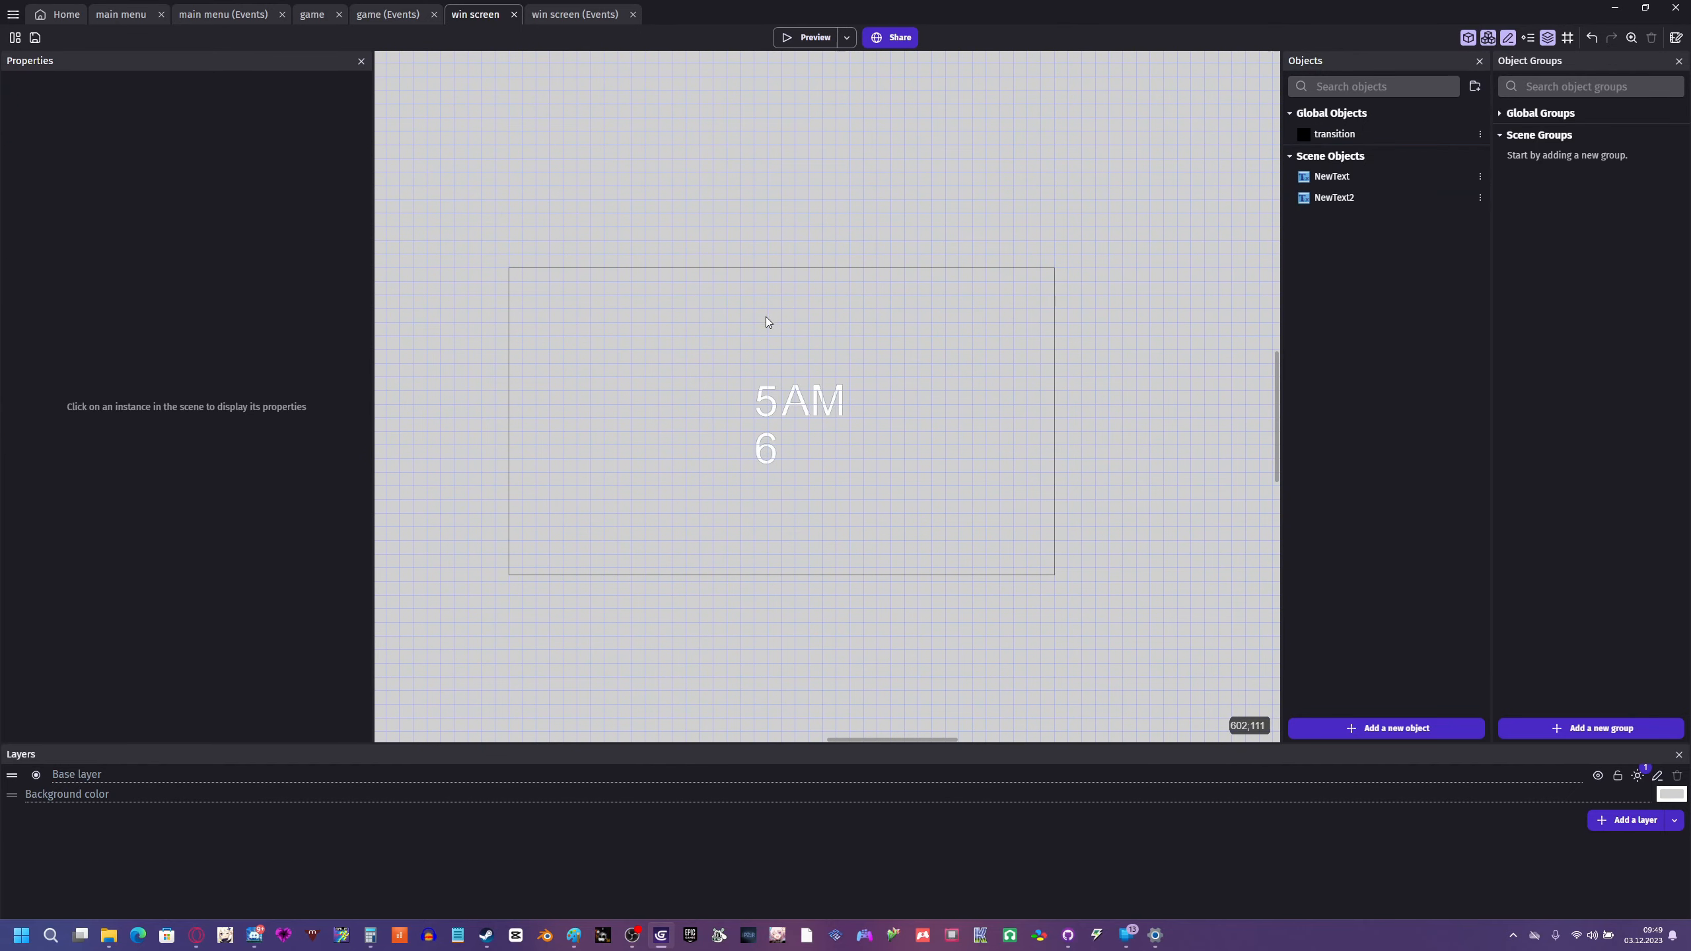
- Create a new Sprite object named "black_block"
scroll(835, 381, up, 4)
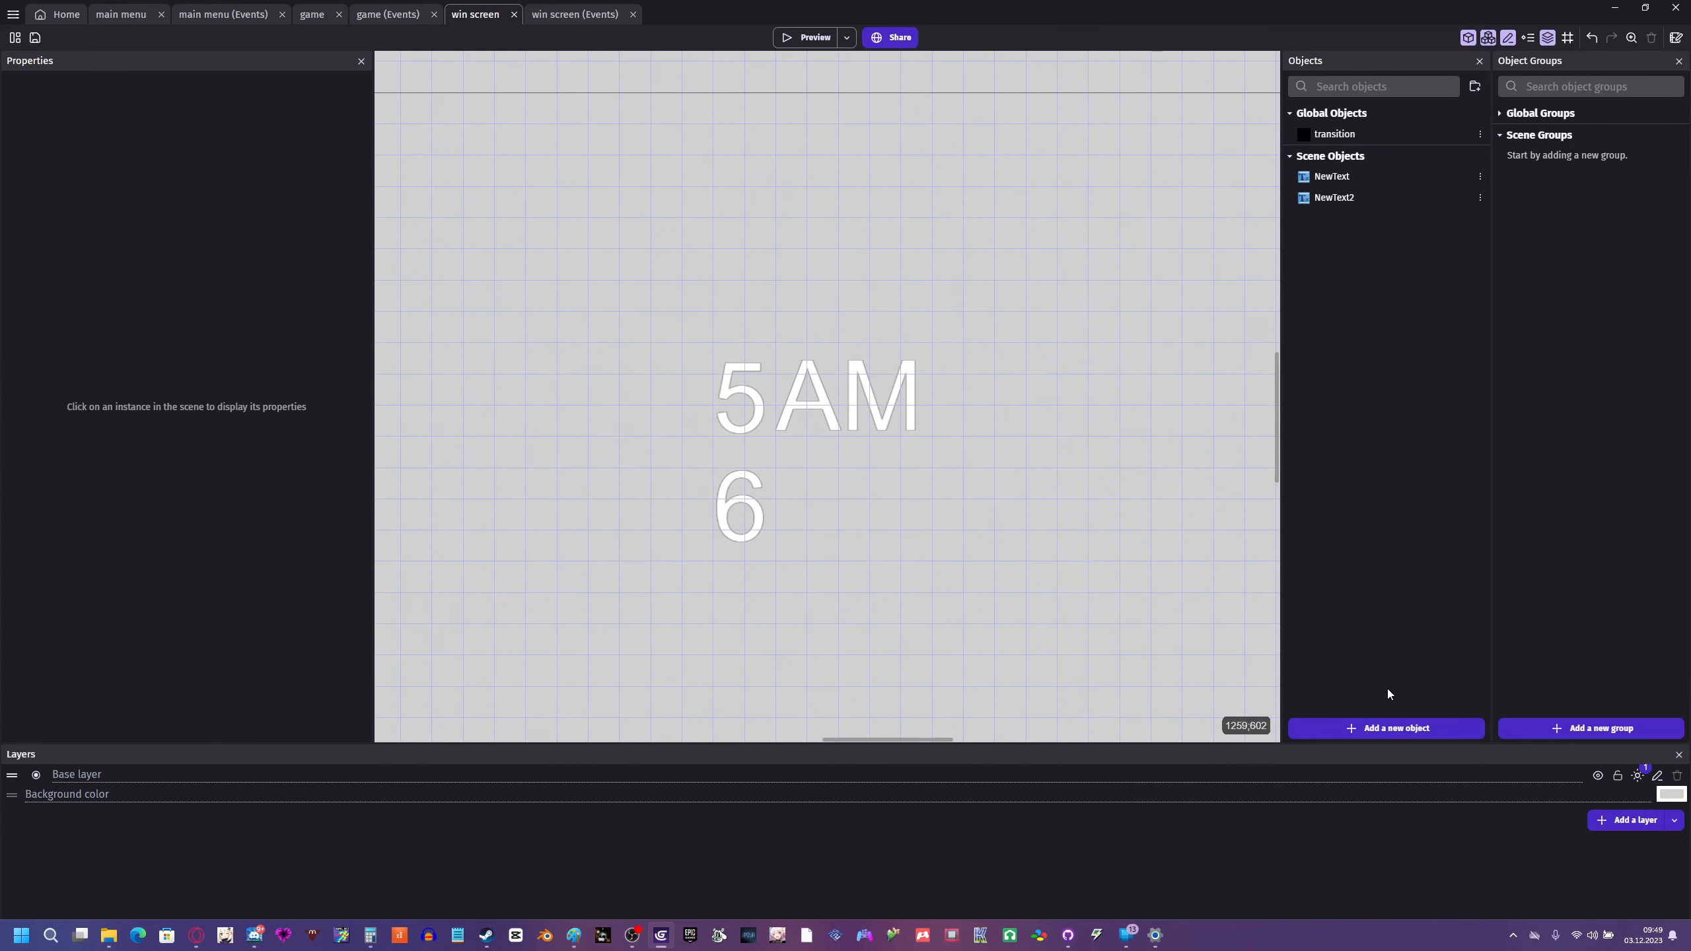
click(1387, 727)
click(511, 205)
text(bla)
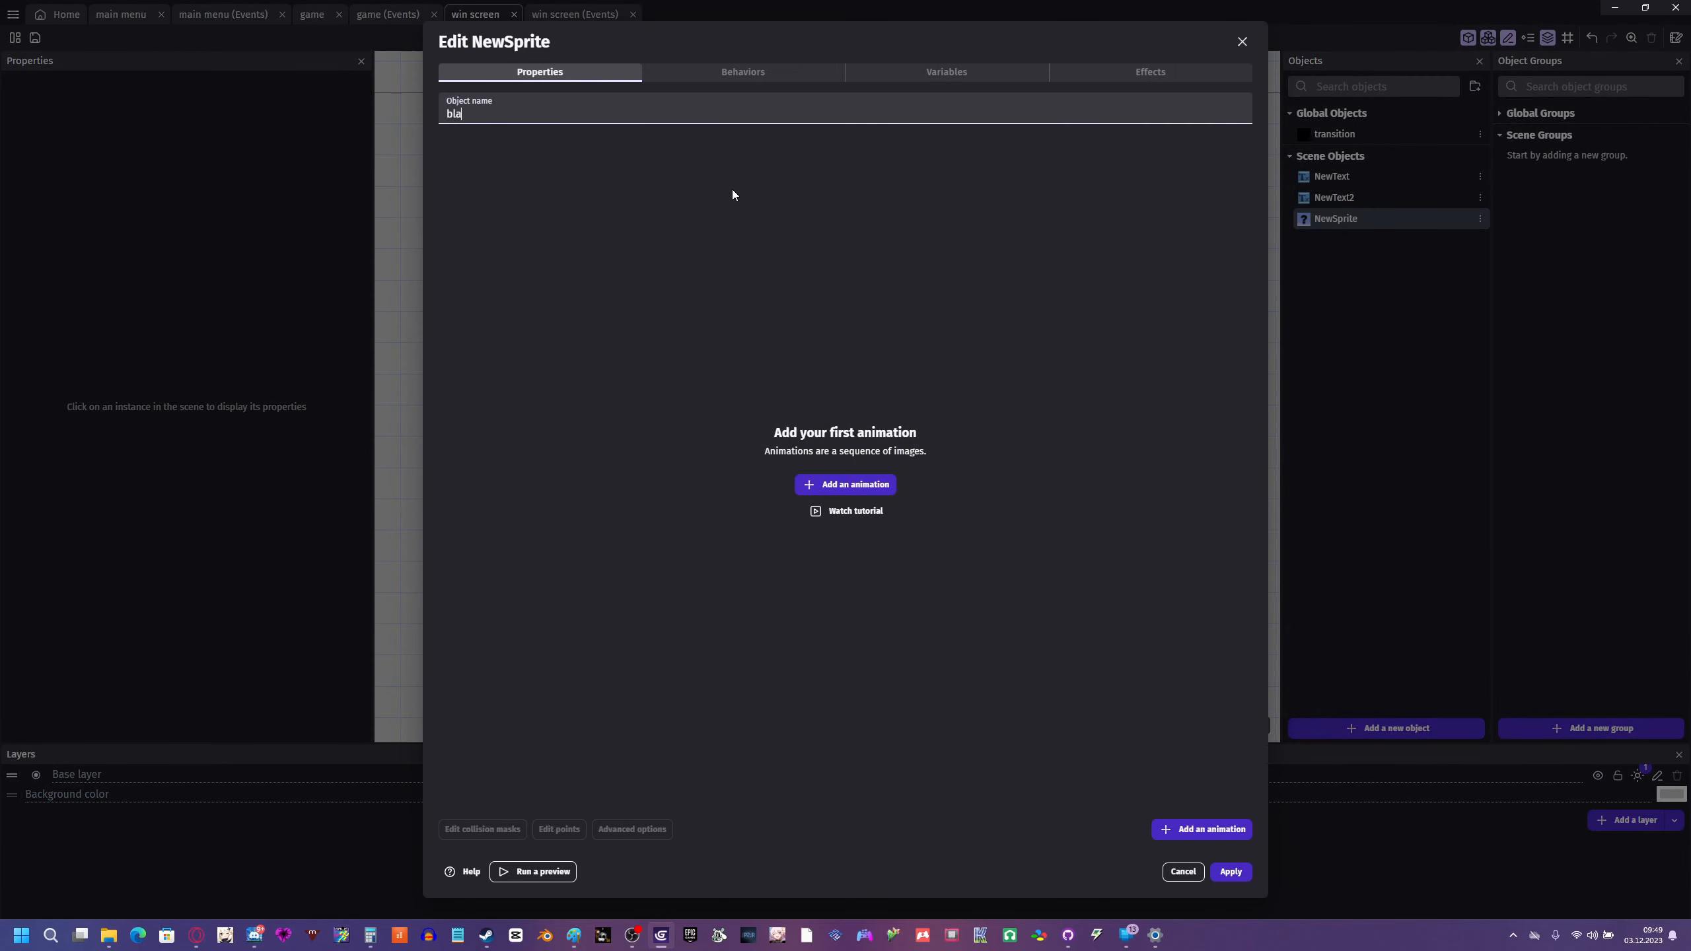
text(ck_block)
click(732, 189)
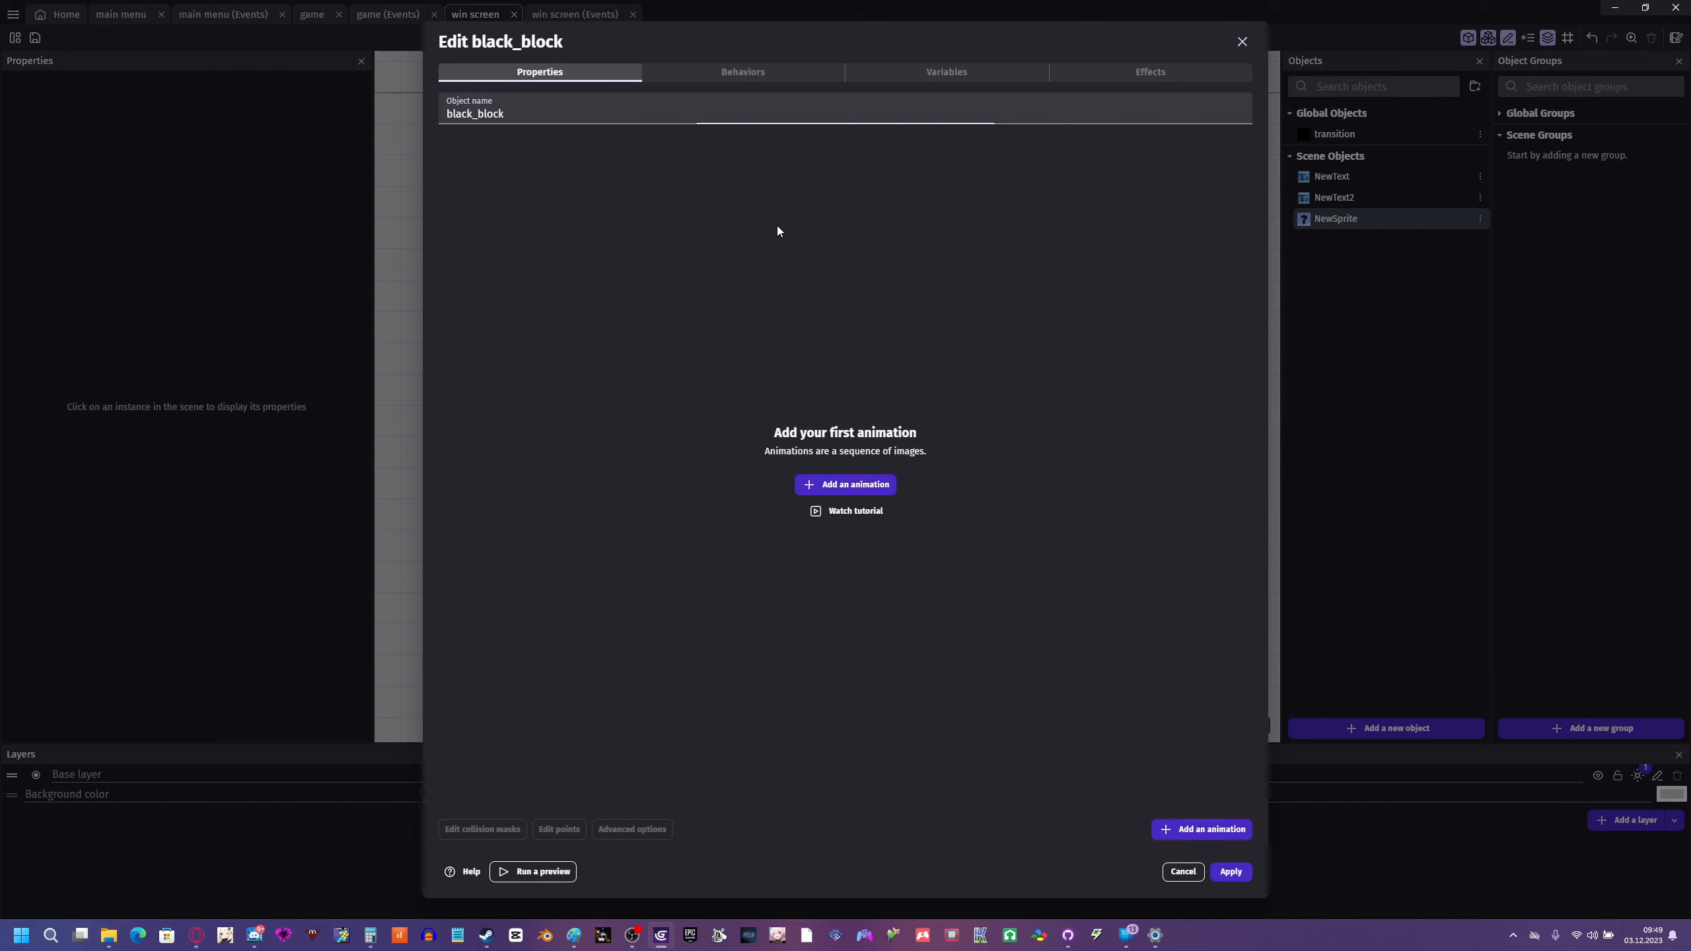
- Add an animation to black_block with an image filled entirely in black, and apply the object
click(845, 484)
click(970, 233)
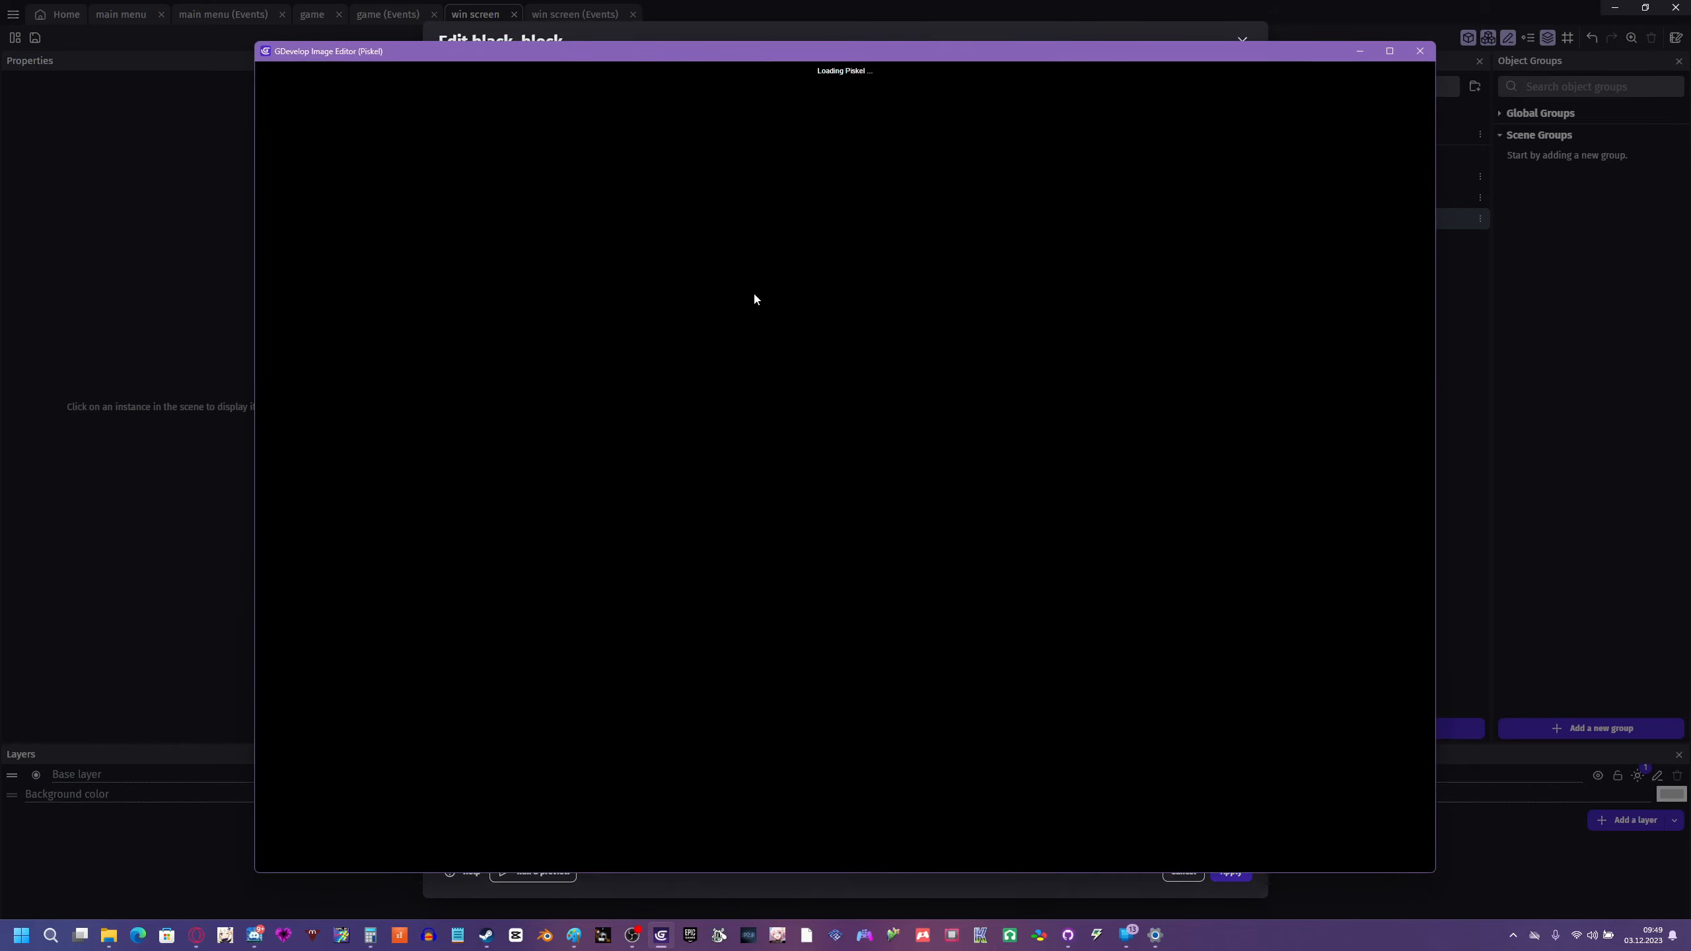
click(271, 382)
click(749, 413)
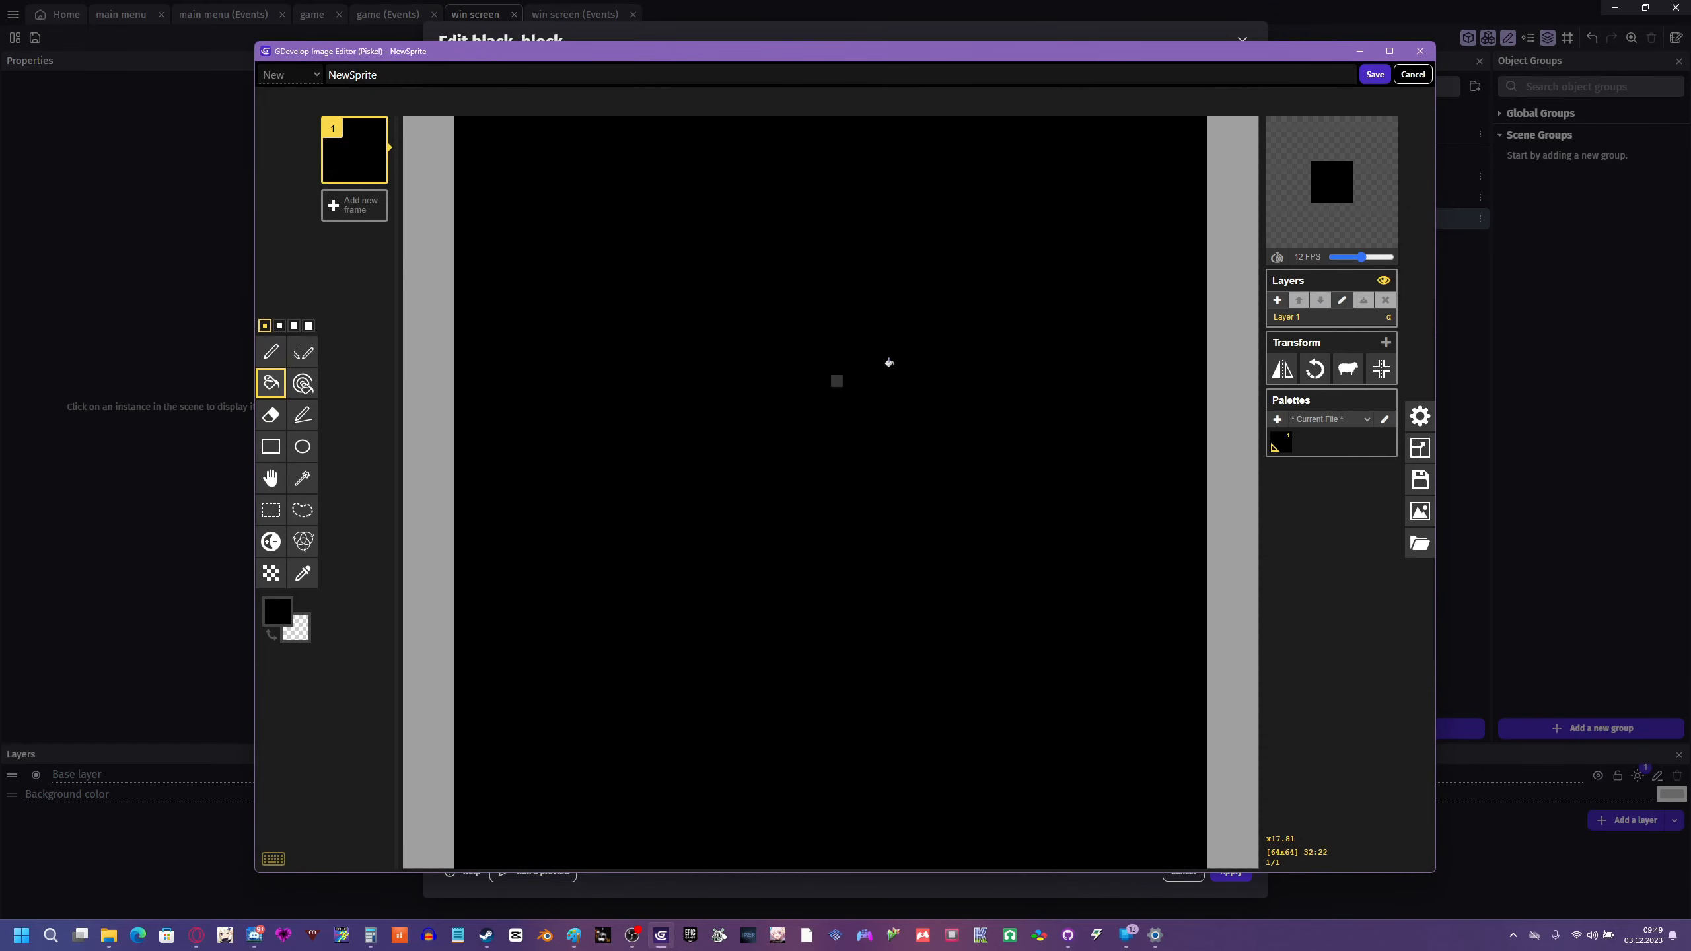
click(1374, 74)
click(1231, 872)
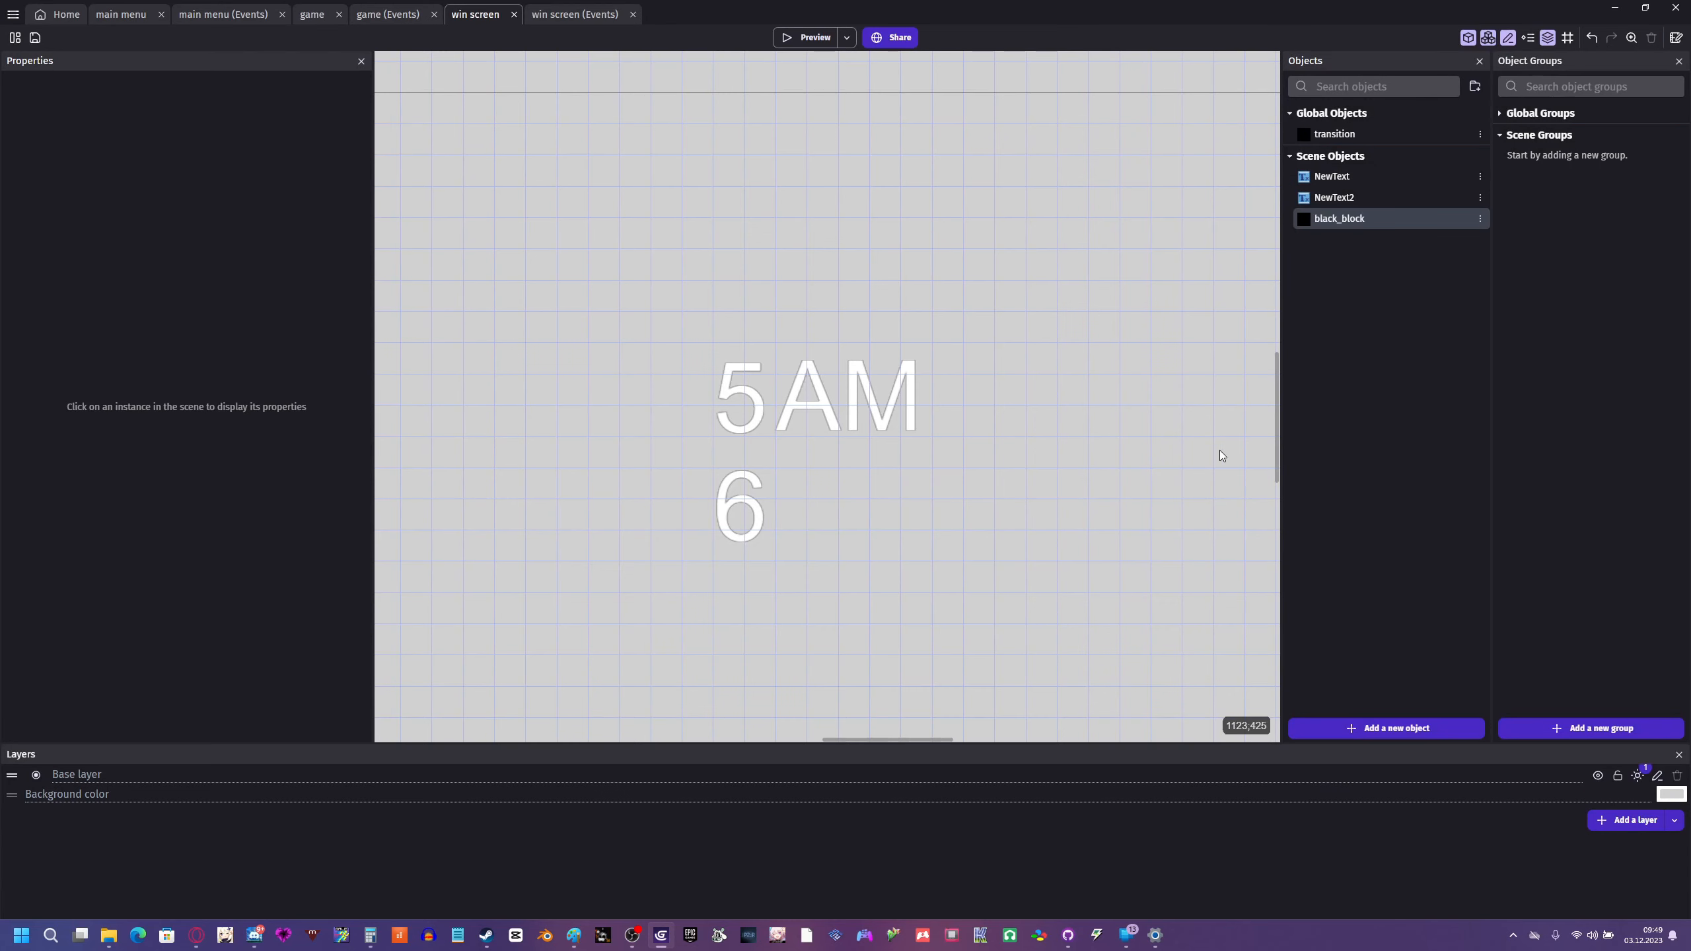
- Place a black_block above the texts at X 352, Y 64 and stretch it to 576 by 192
drag(1313, 221, 687, 273)
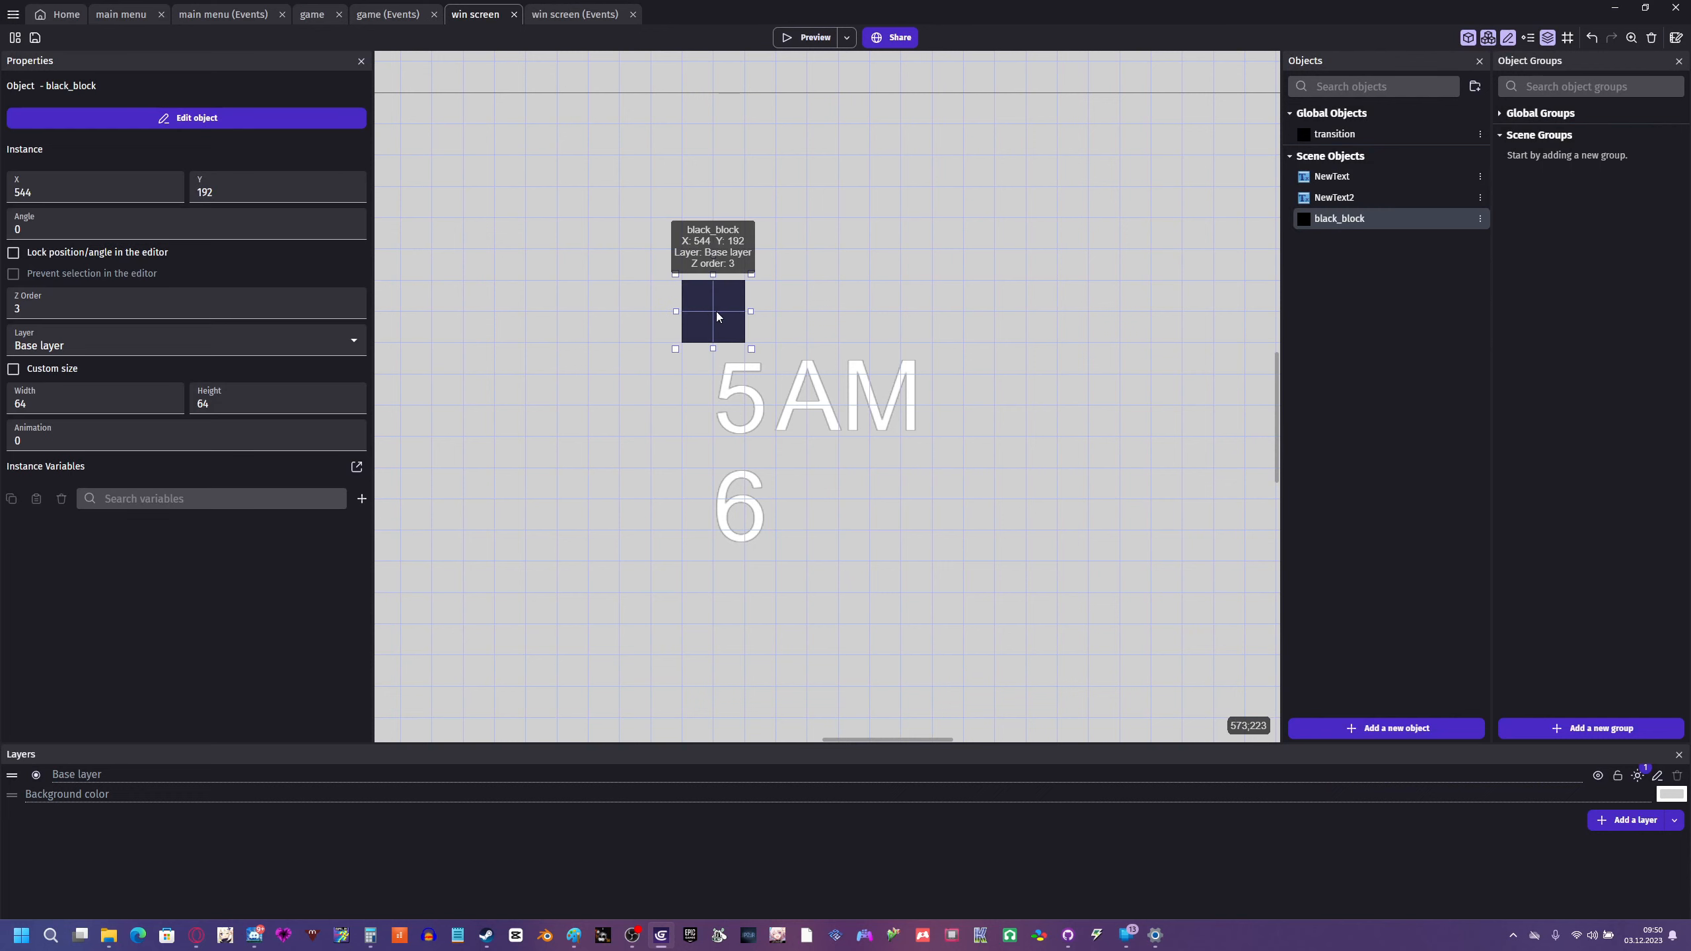
drag(798, 313, 885, 313)
drag(694, 317, 509, 317)
drag(884, 317, 1057, 323)
drag(775, 274, 775, 148)
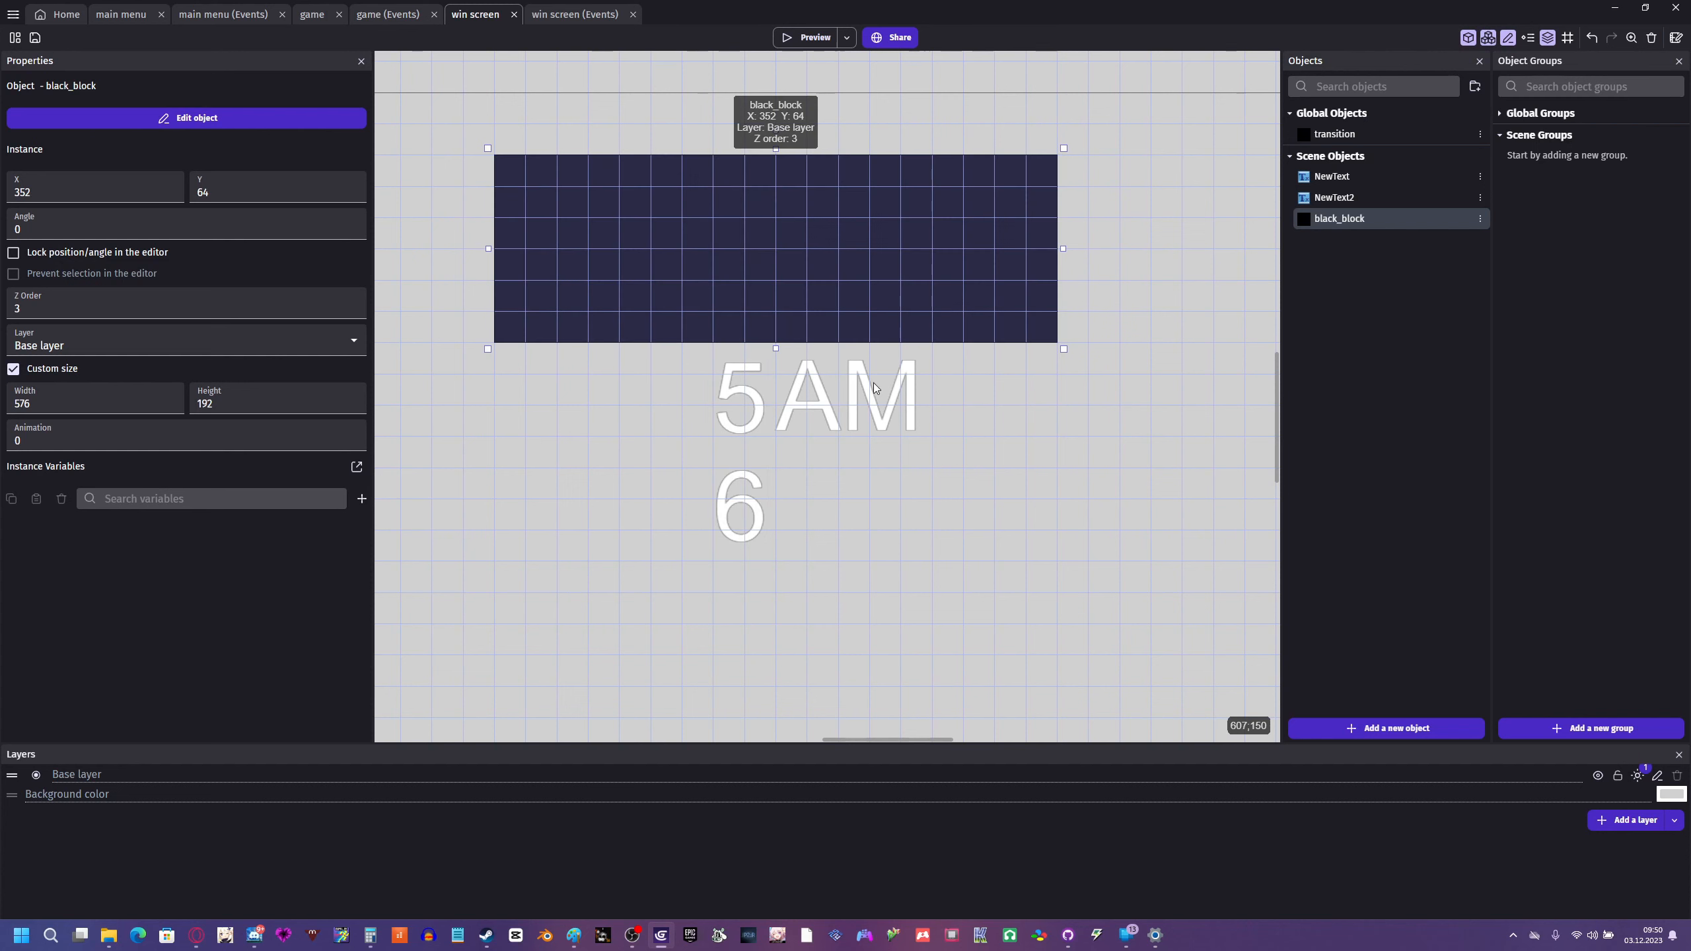
- Place a second 576-wide black_block below the 5 AM line at X 352, Y 352 and extend it to cover the 6
drag(1383, 222, 1054, 491)
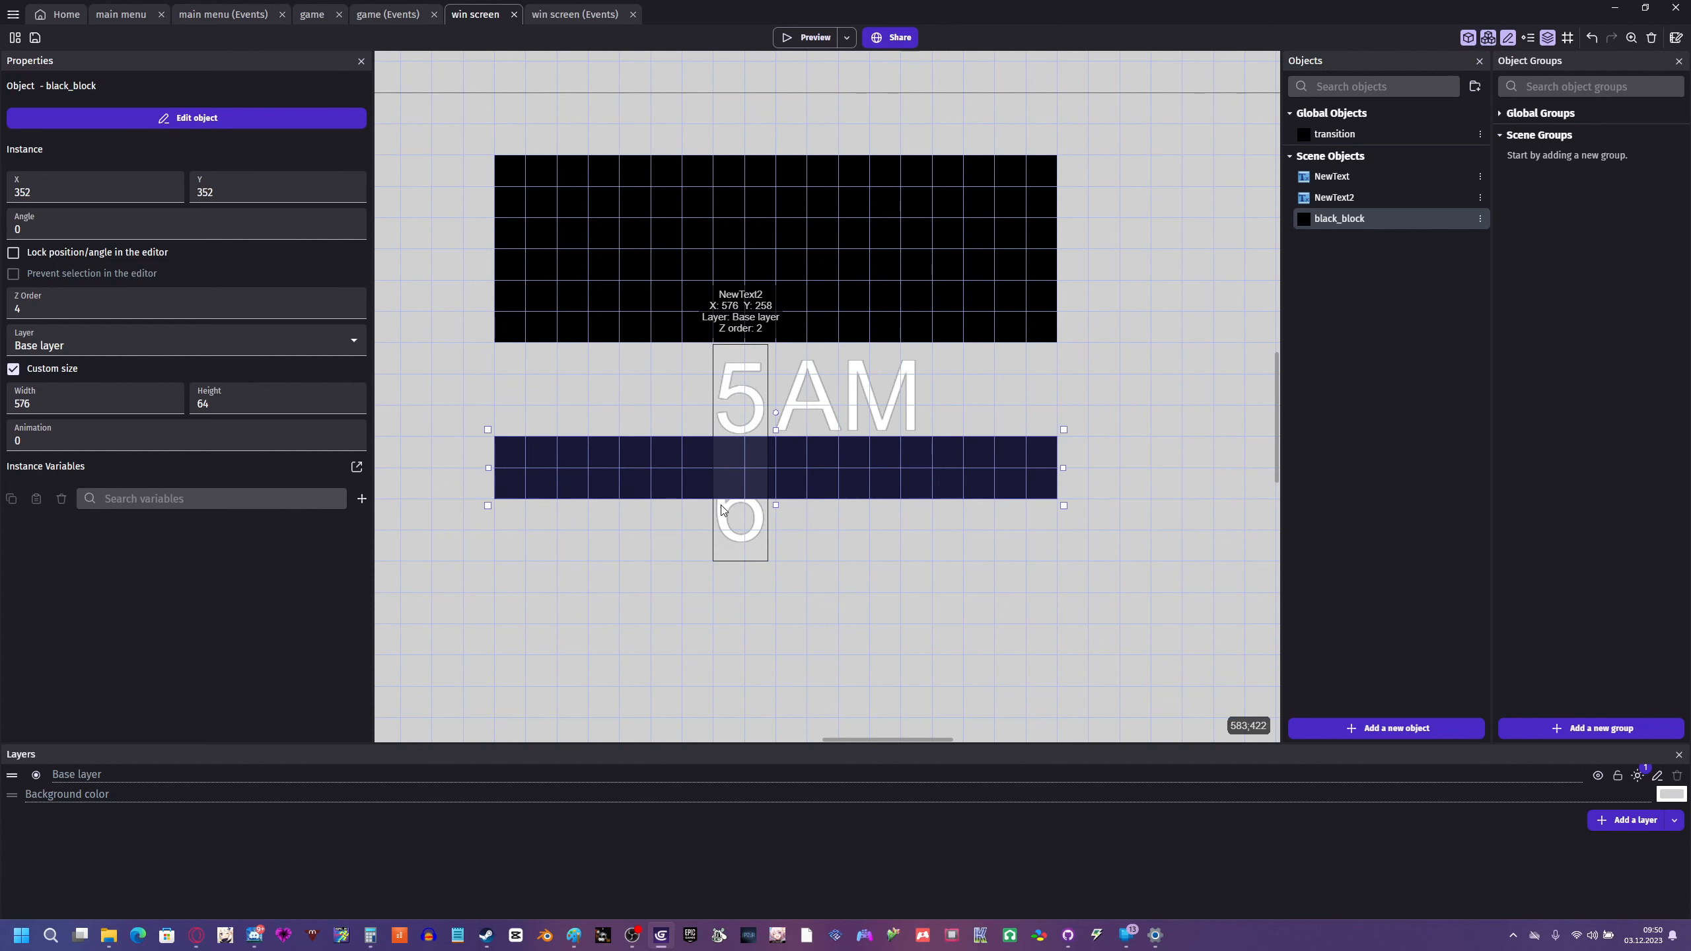
drag(775, 505, 776, 567)
click(1127, 413)
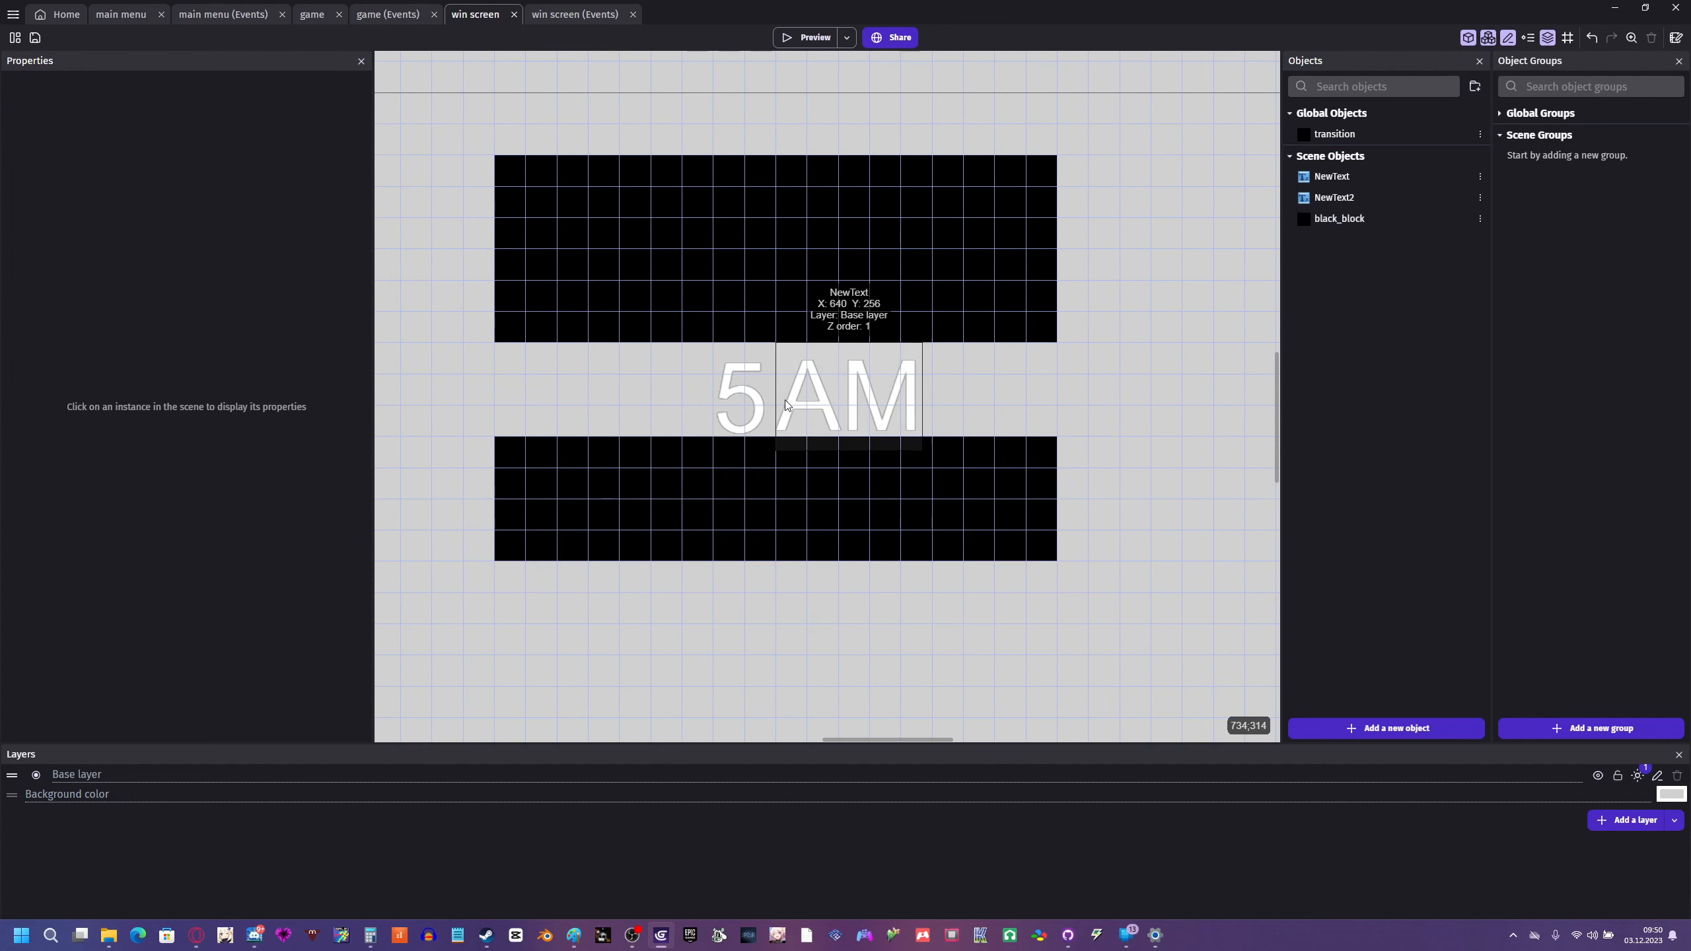
- Preview the game to check how the blocks mask the 5 AM text, and close the preview
click(804, 38)
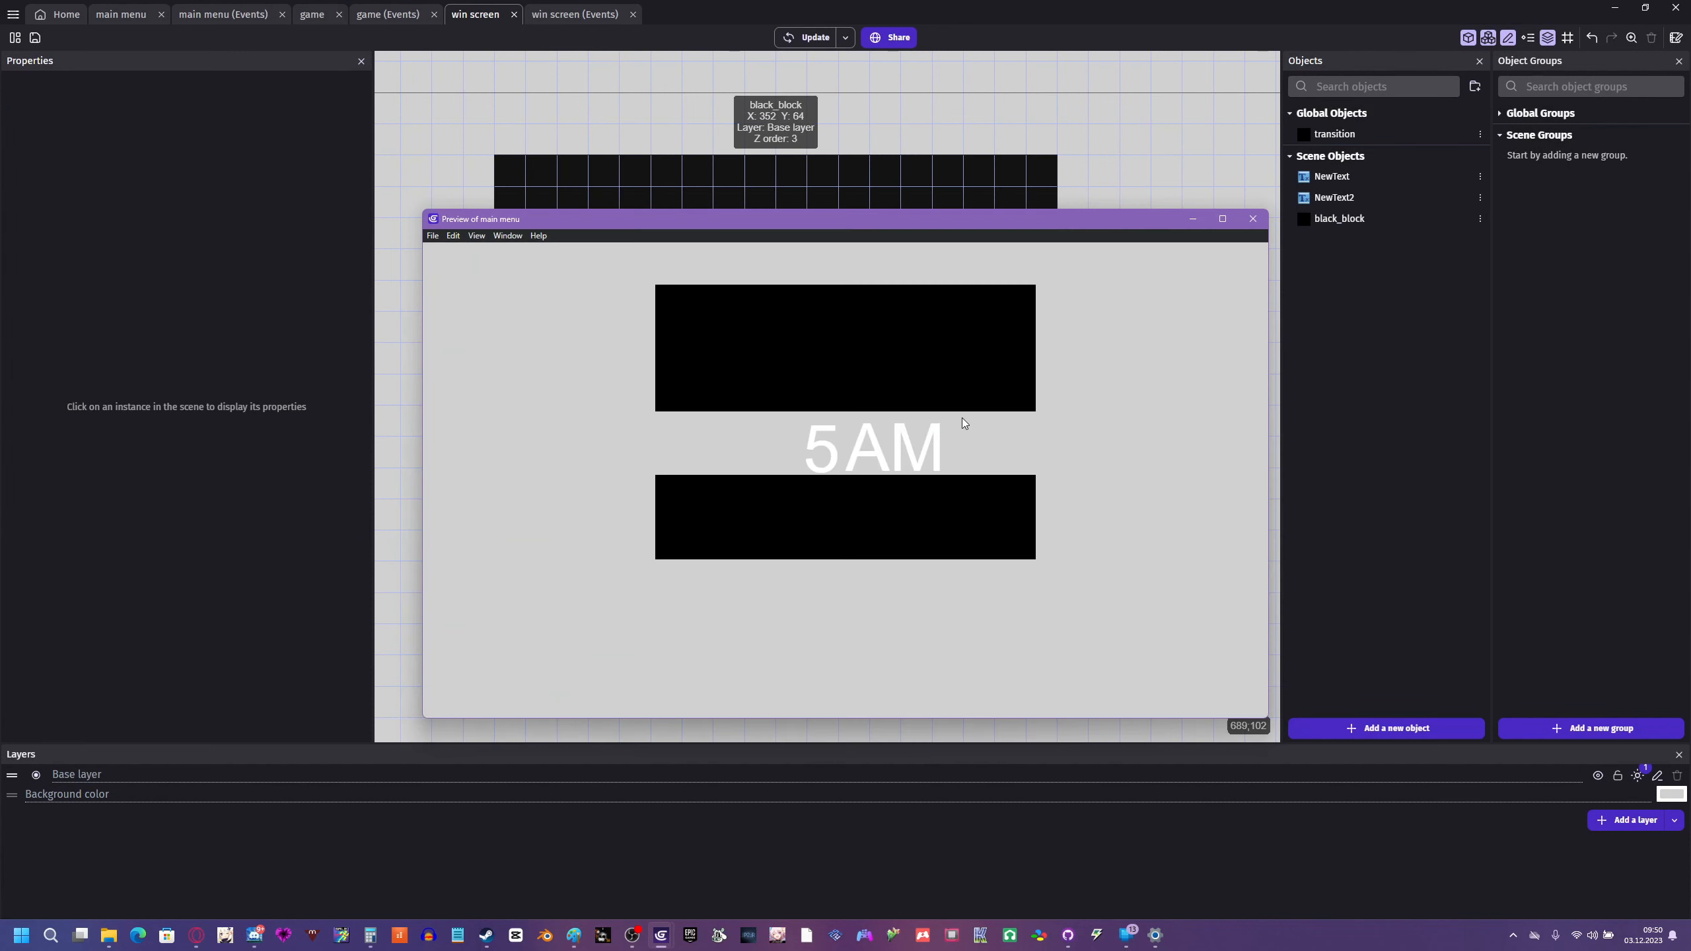
click(1252, 219)
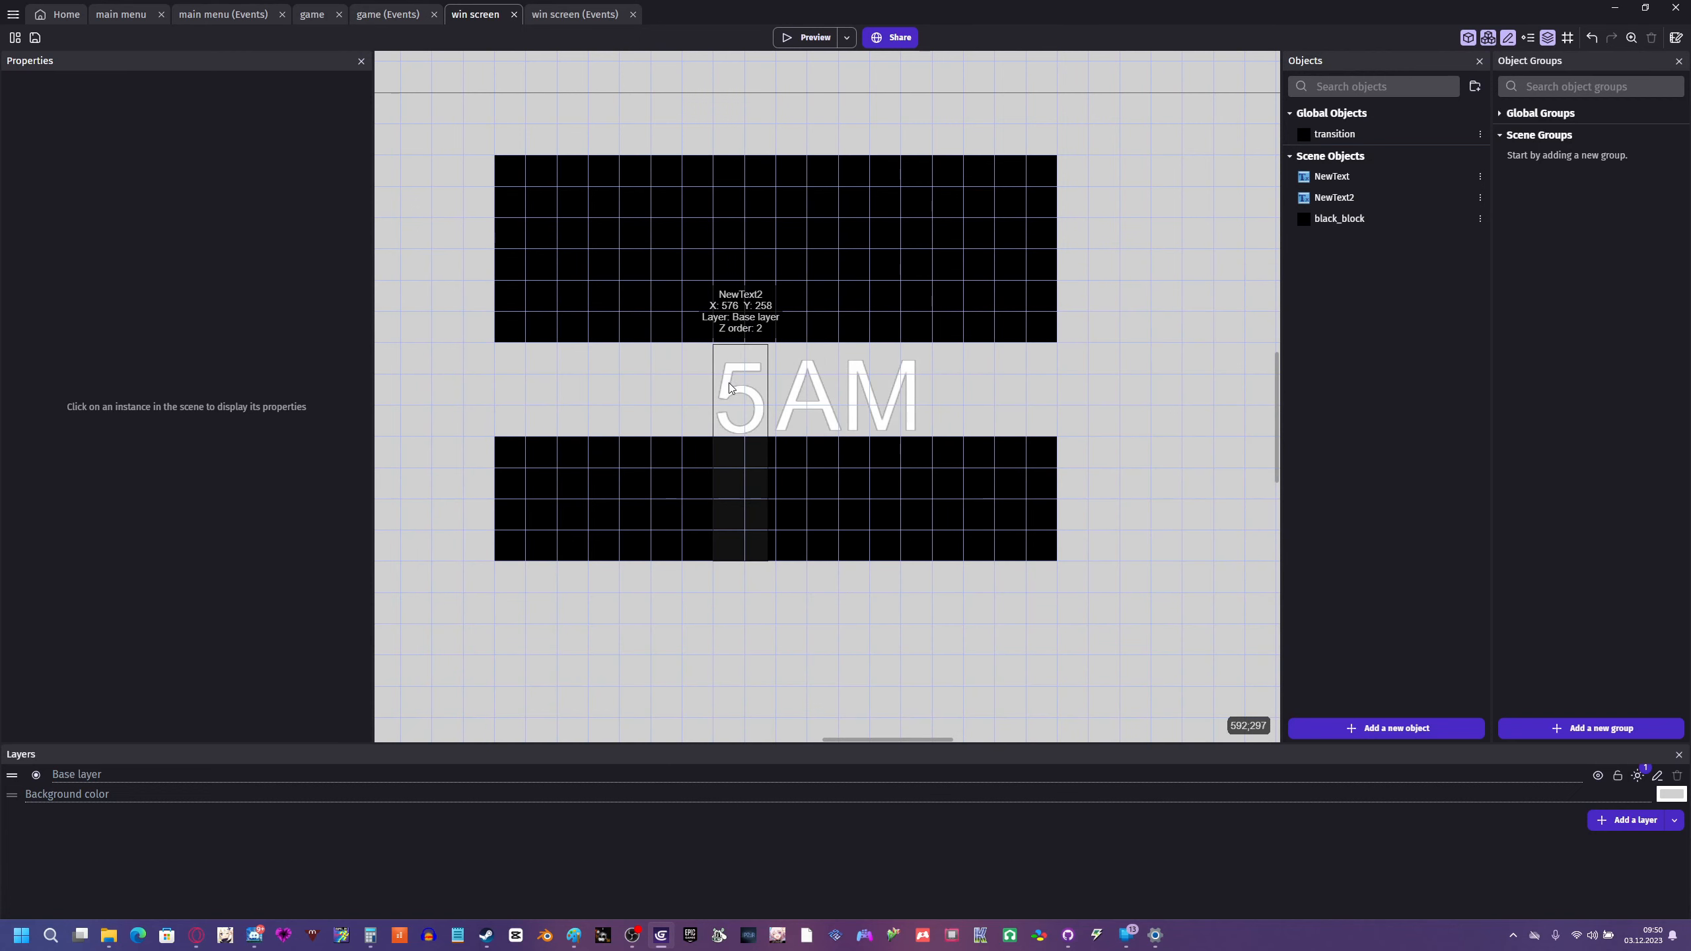
- Add the Tween behavior to the 5/6 text object NewText2
click(750, 410)
double_click(750, 410)
click(781, 74)
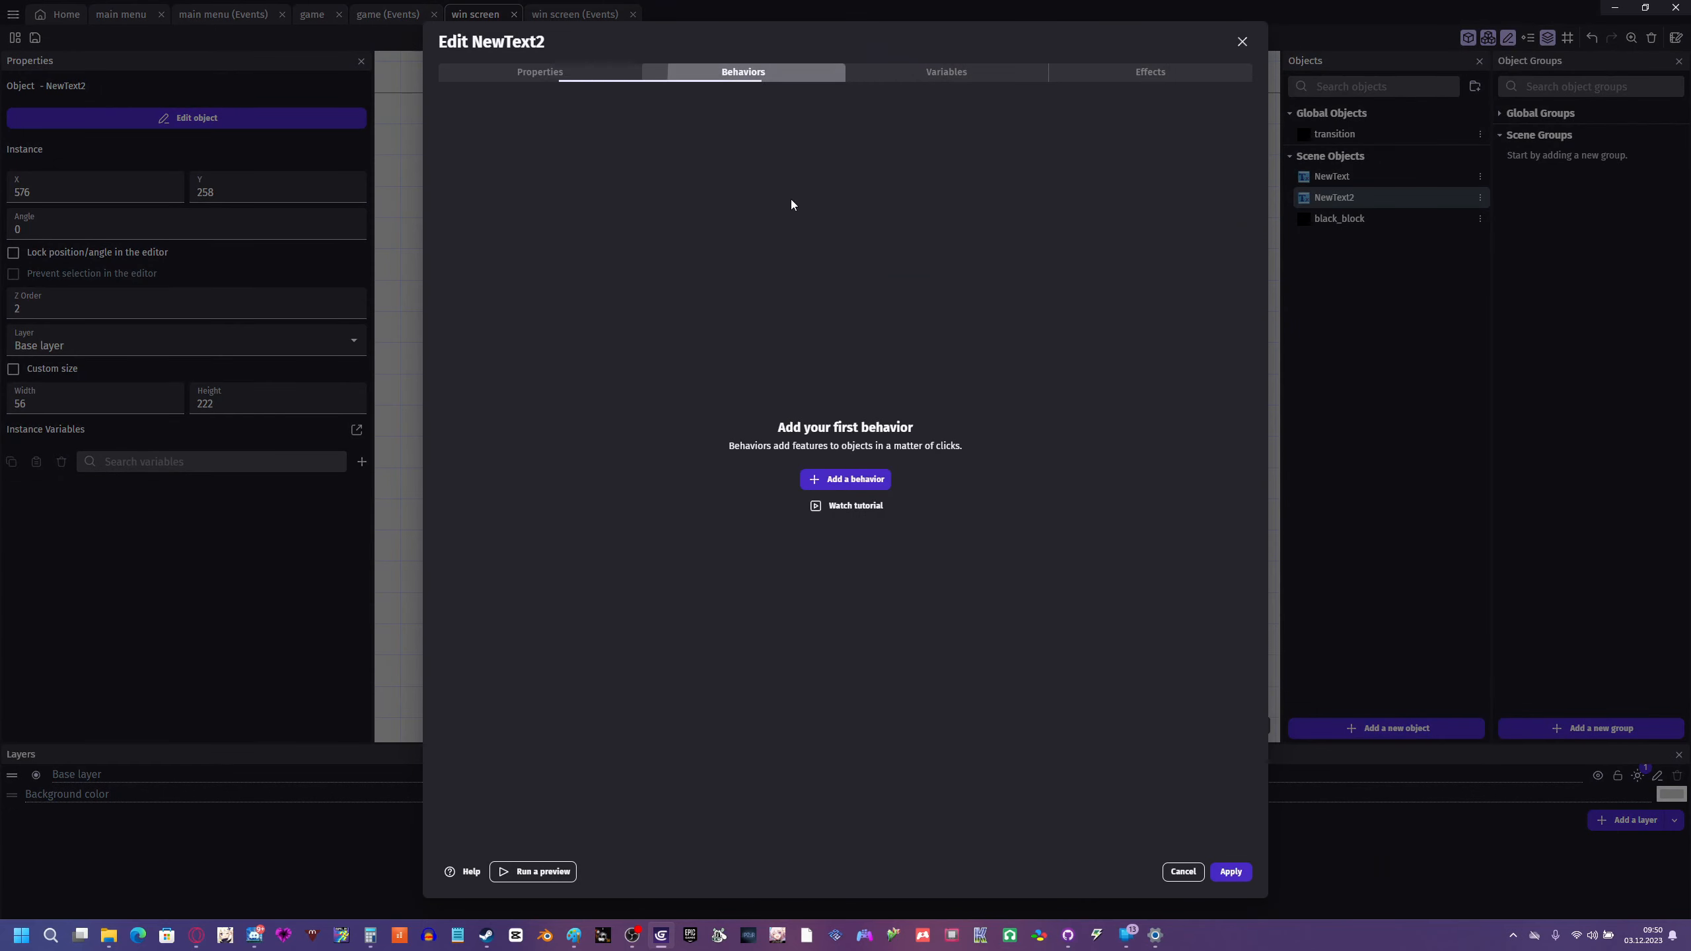
click(868, 477)
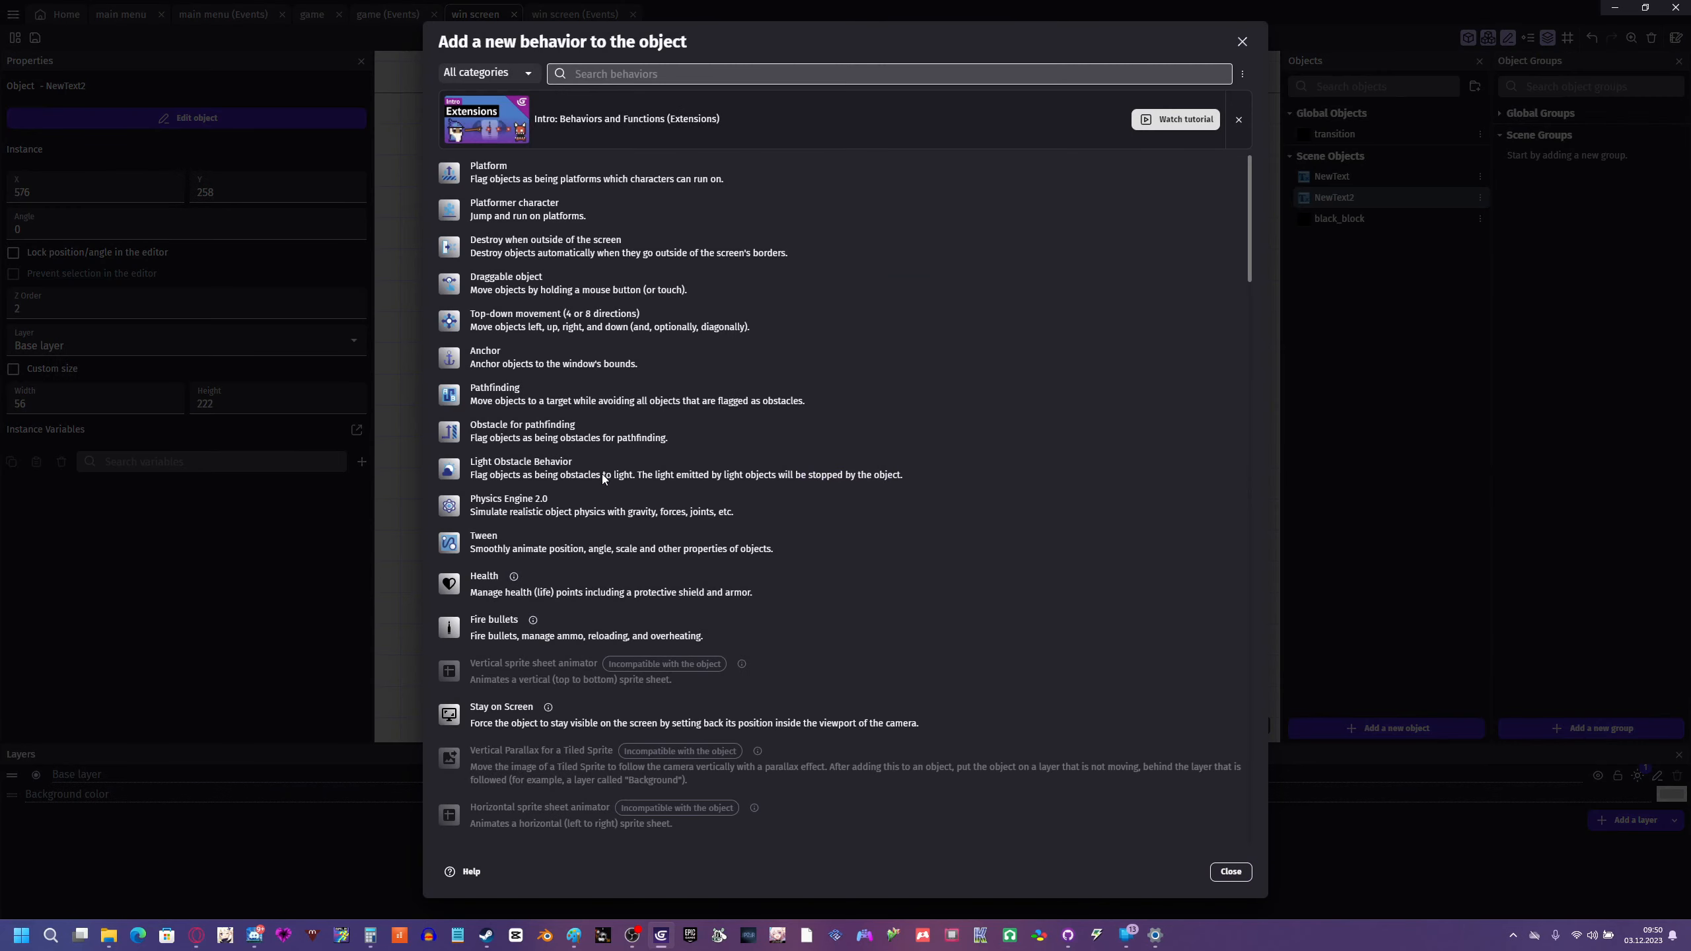
click(550, 547)
click(1231, 872)
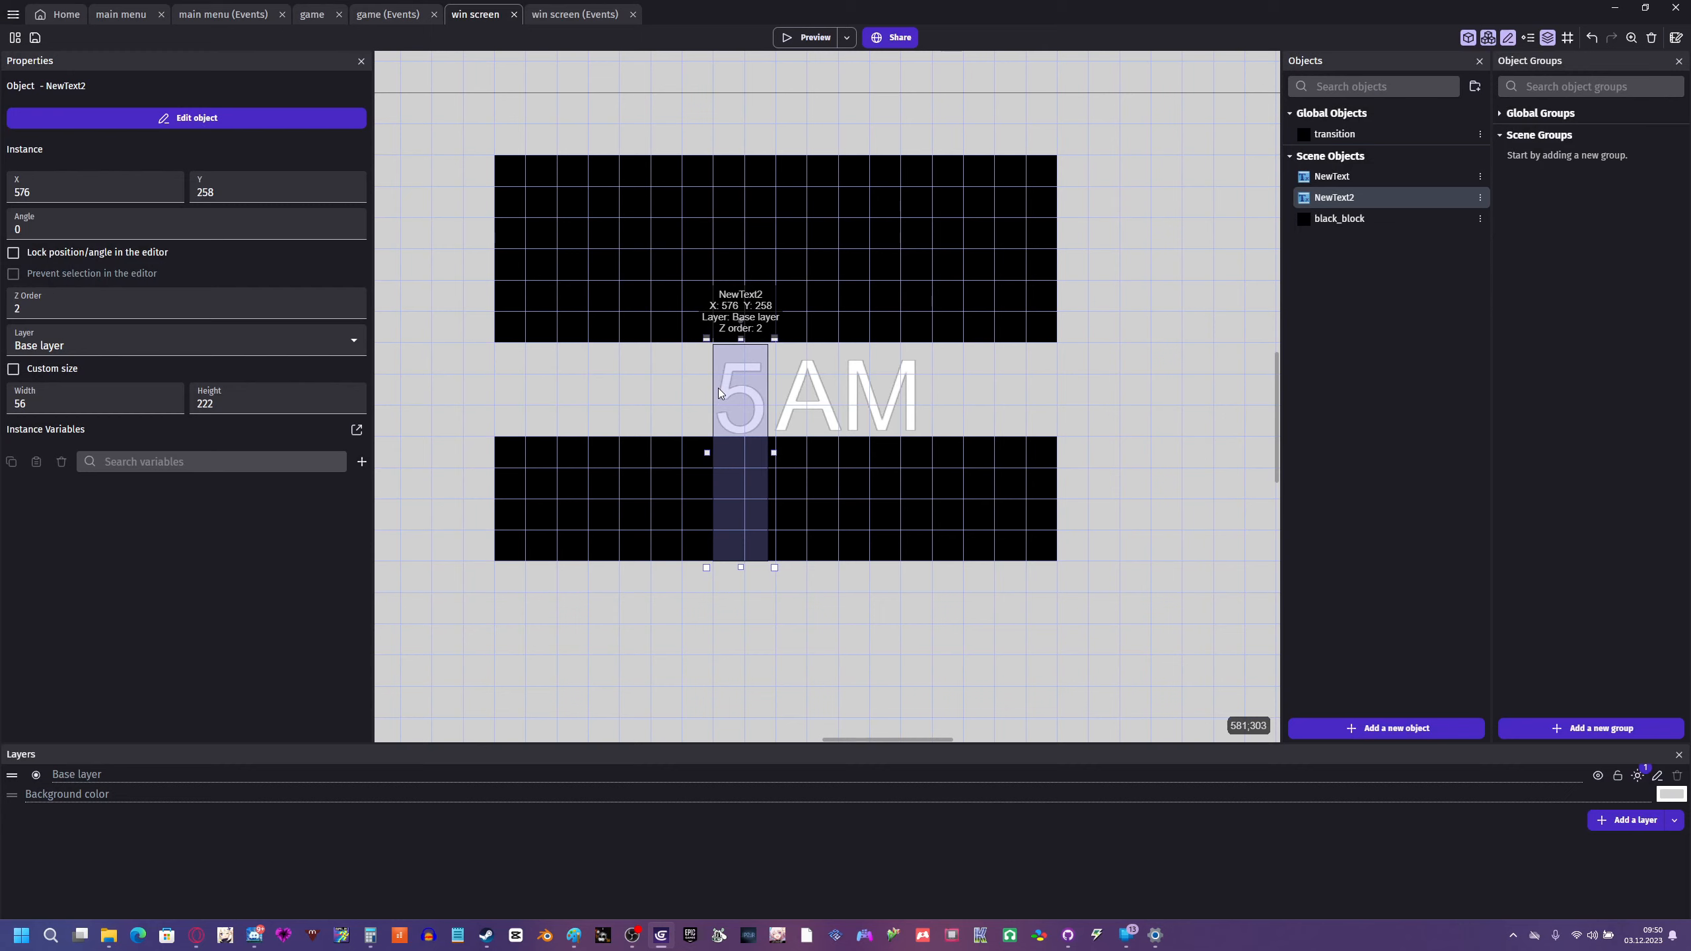
- Add an event to the win screen events with the condition "At the beginning of the scene"
click(547, 16)
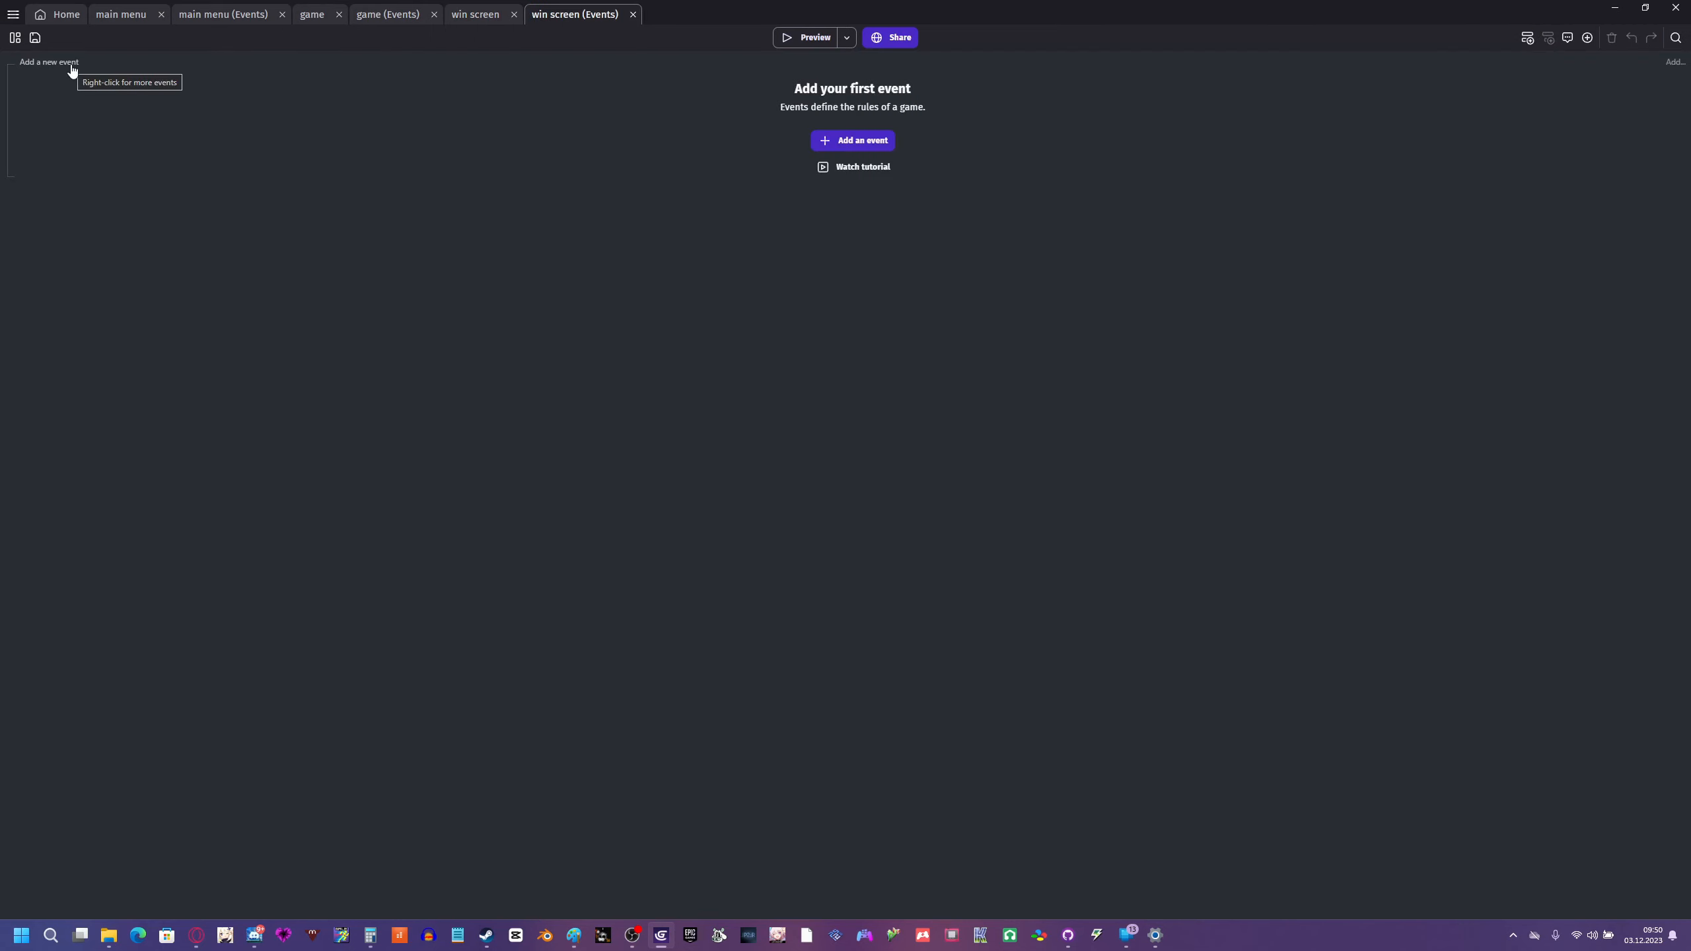
click(60, 62)
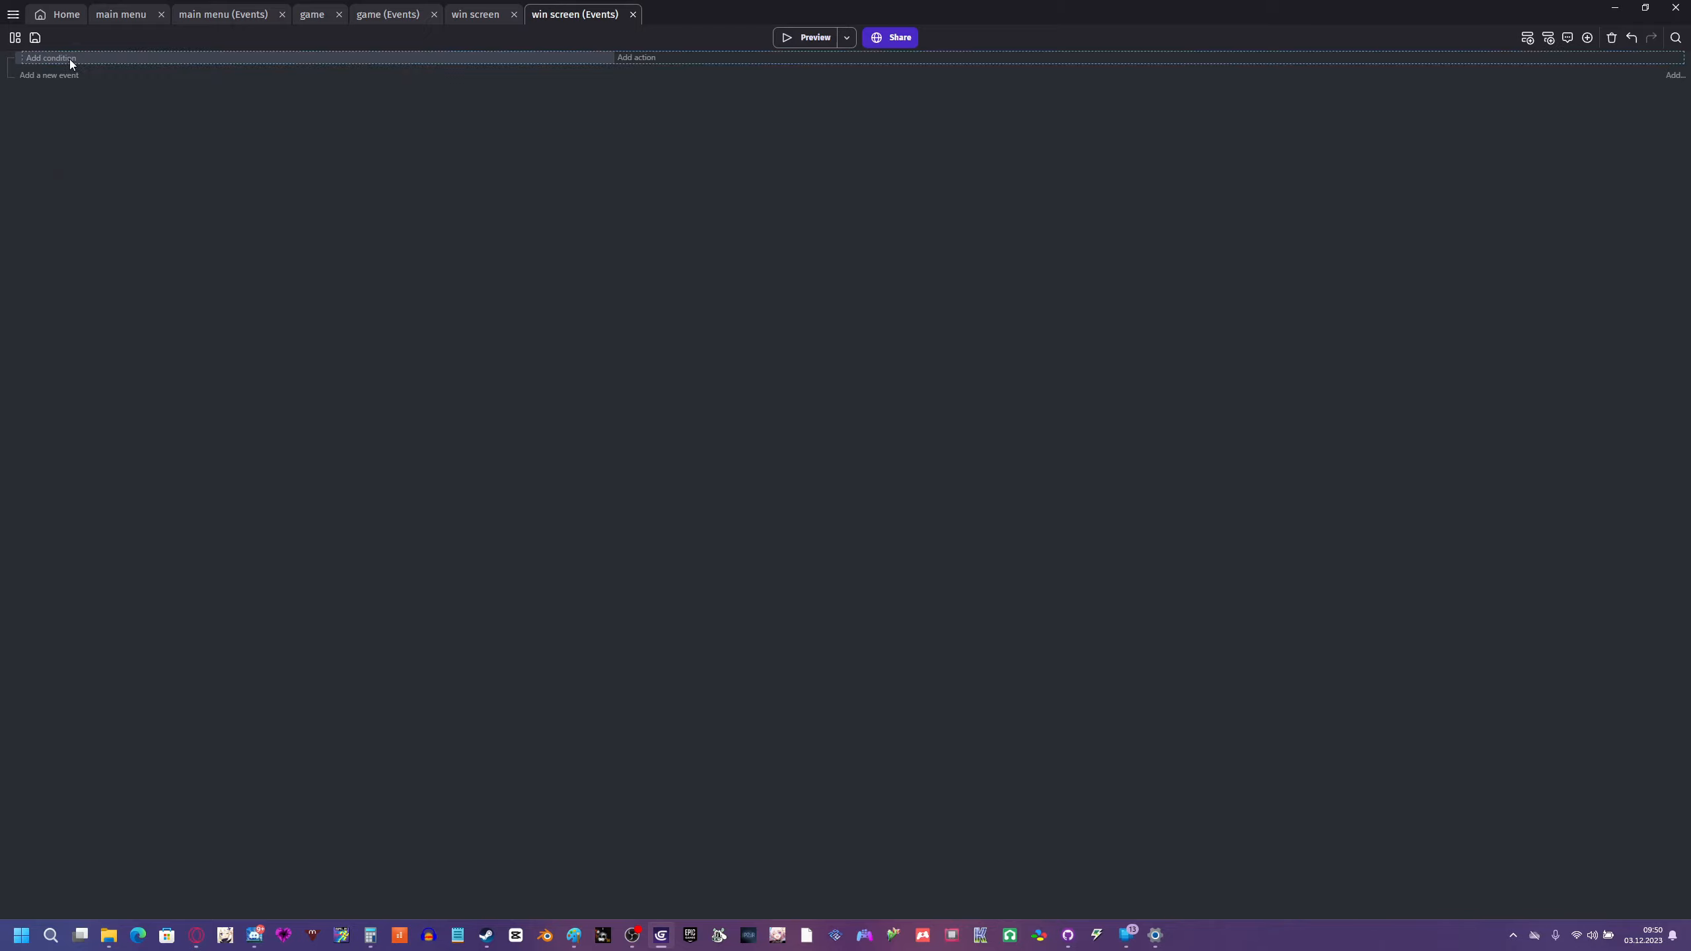
click(71, 60)
click(446, 98)
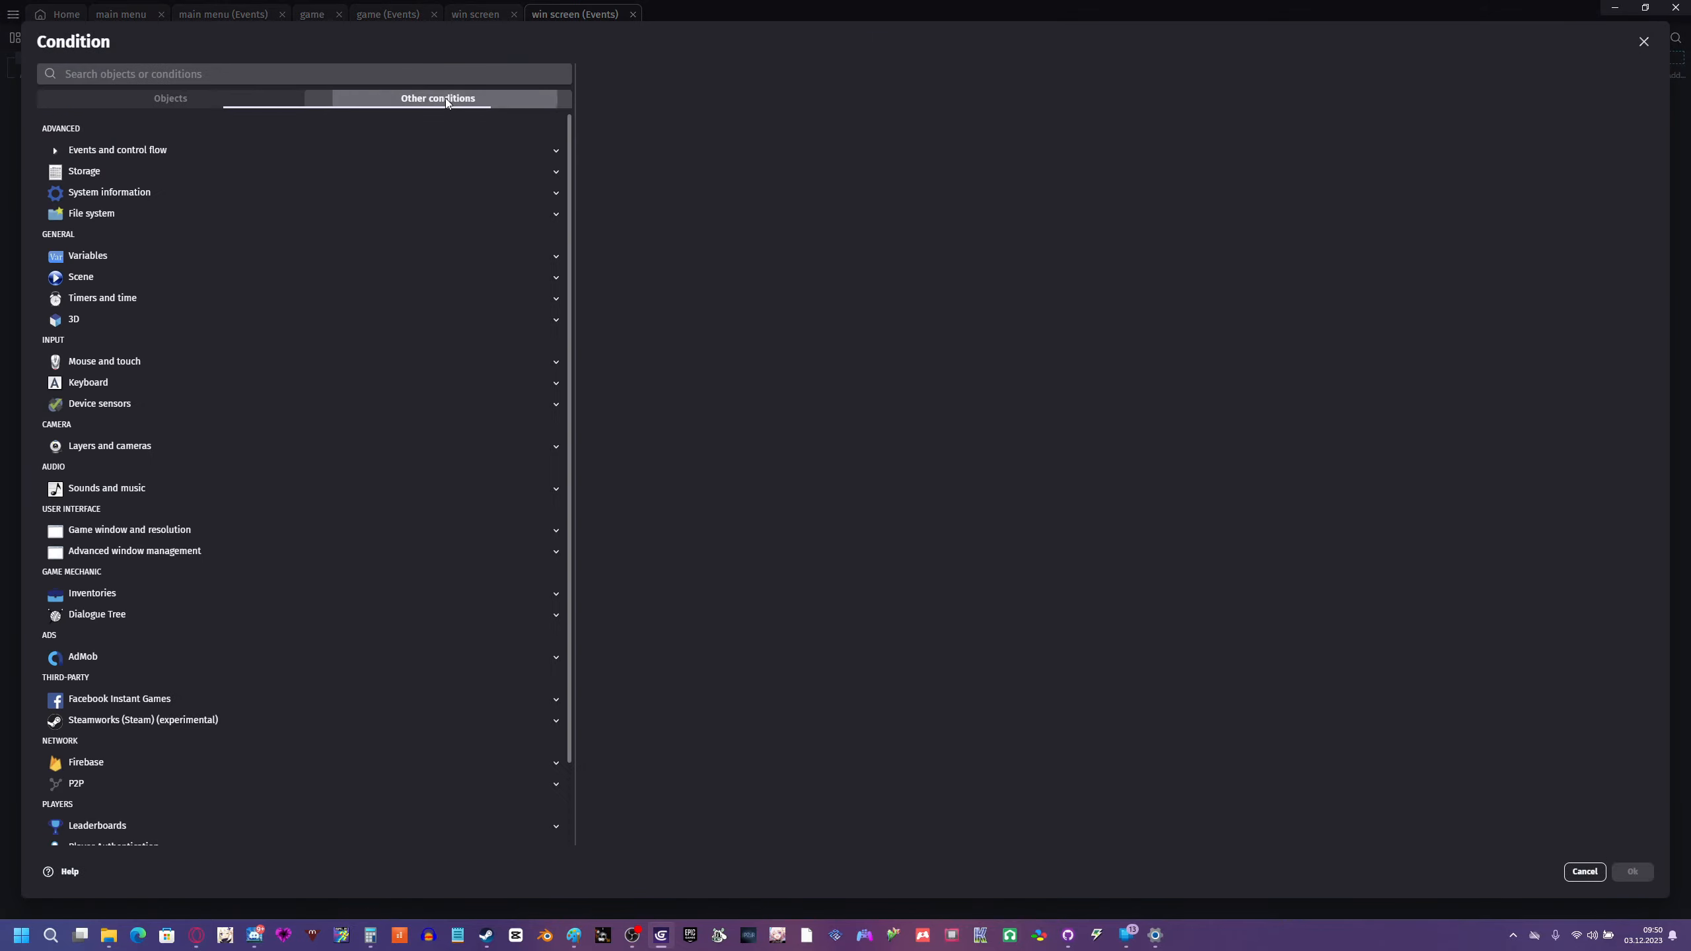
click(79, 276)
click(96, 299)
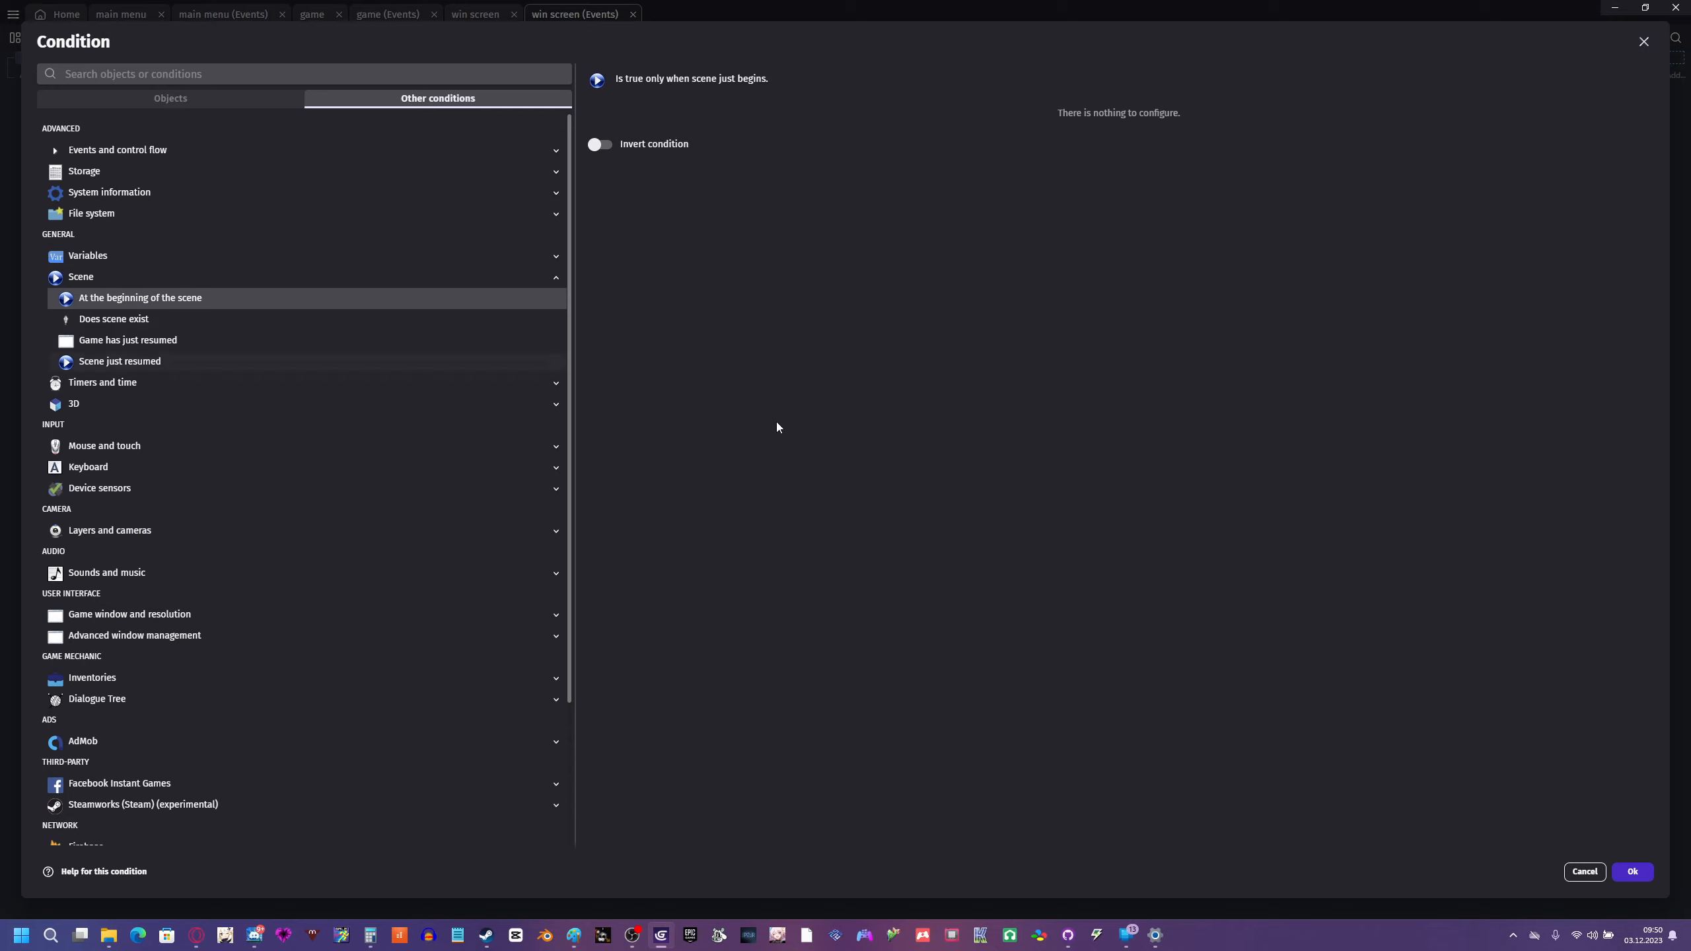
click(1632, 872)
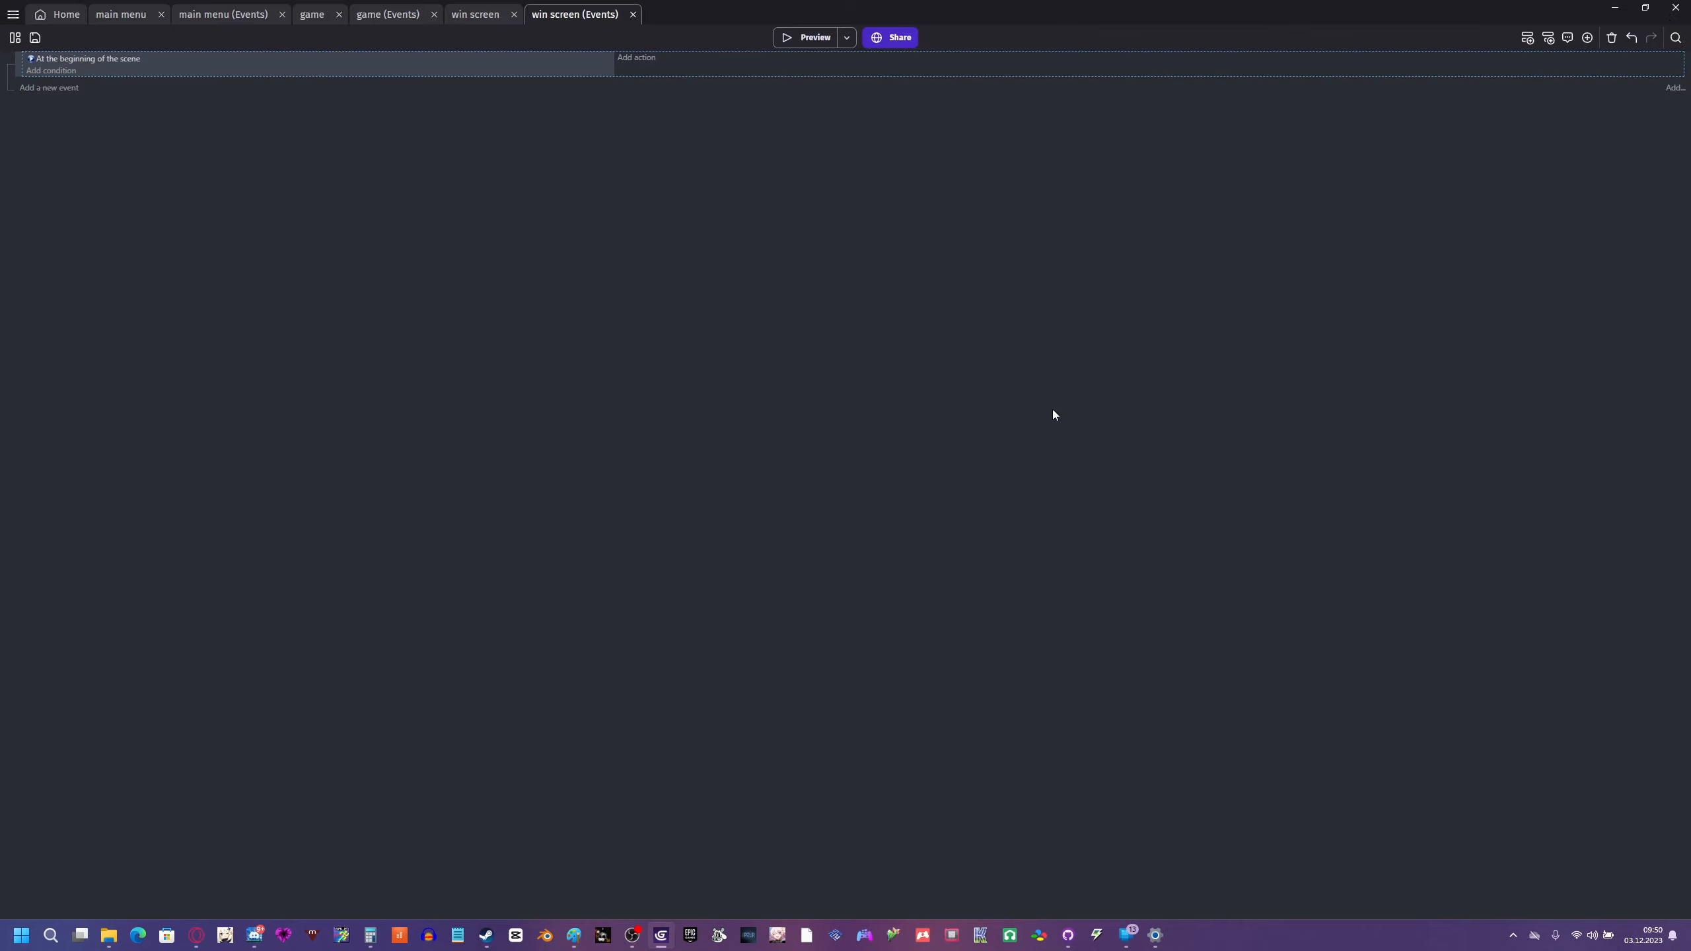
- Add a Tween object Y position action for NewText2 with the identifier "up" to the scene-start event
click(624, 58)
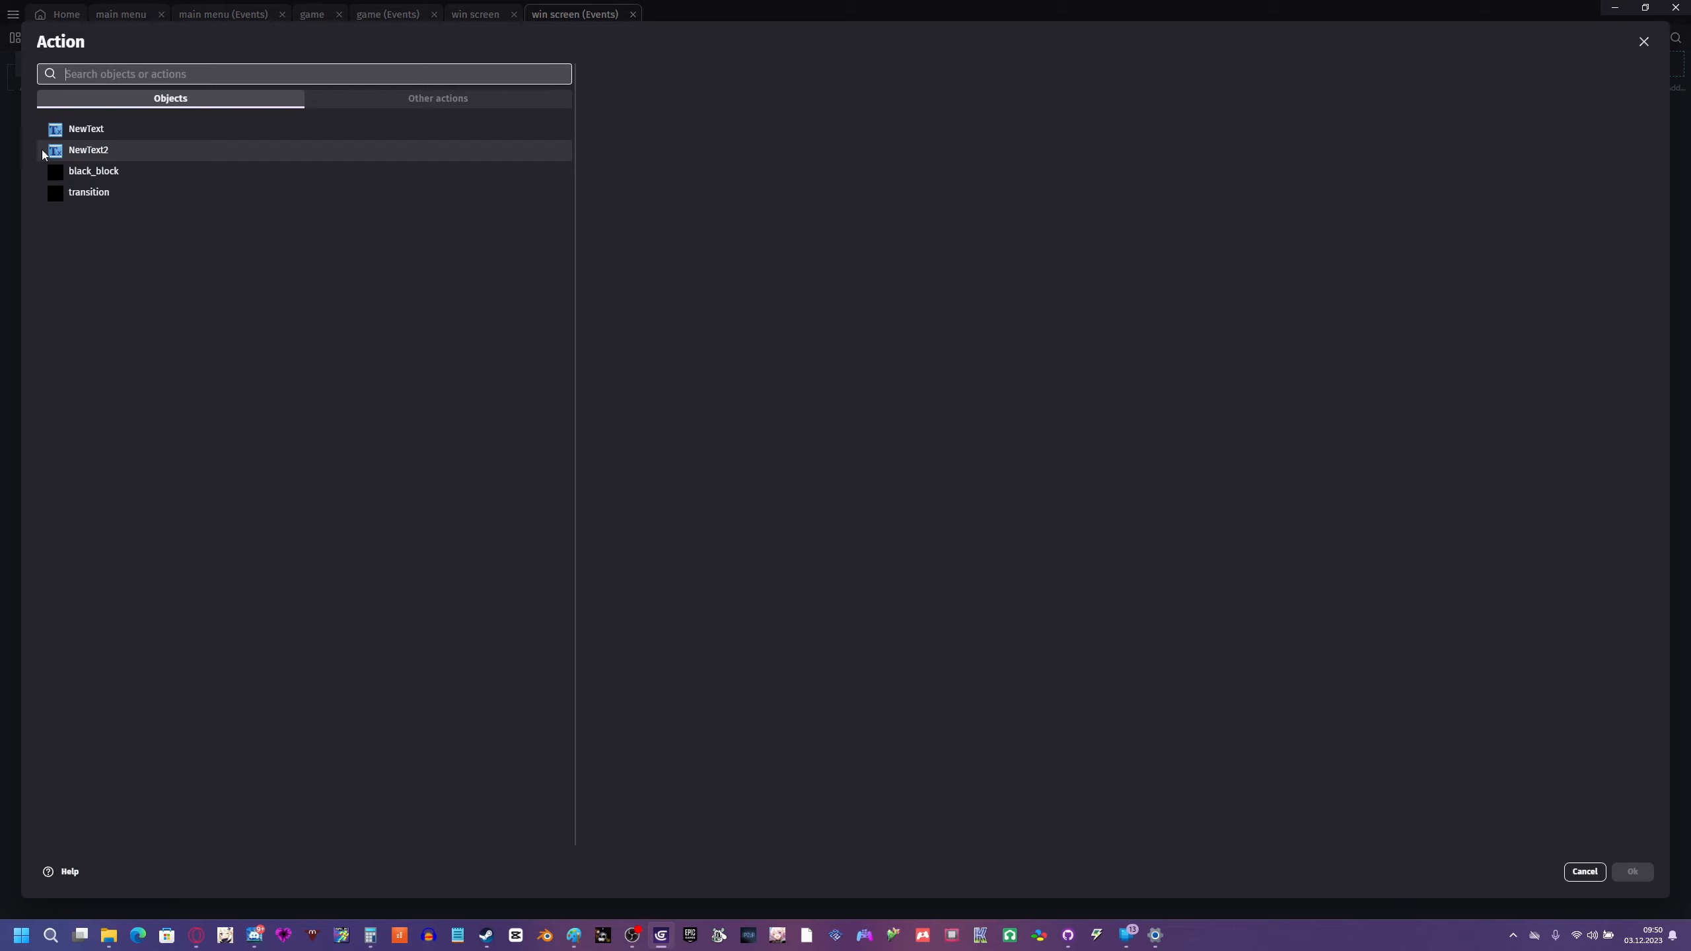
click(68, 150)
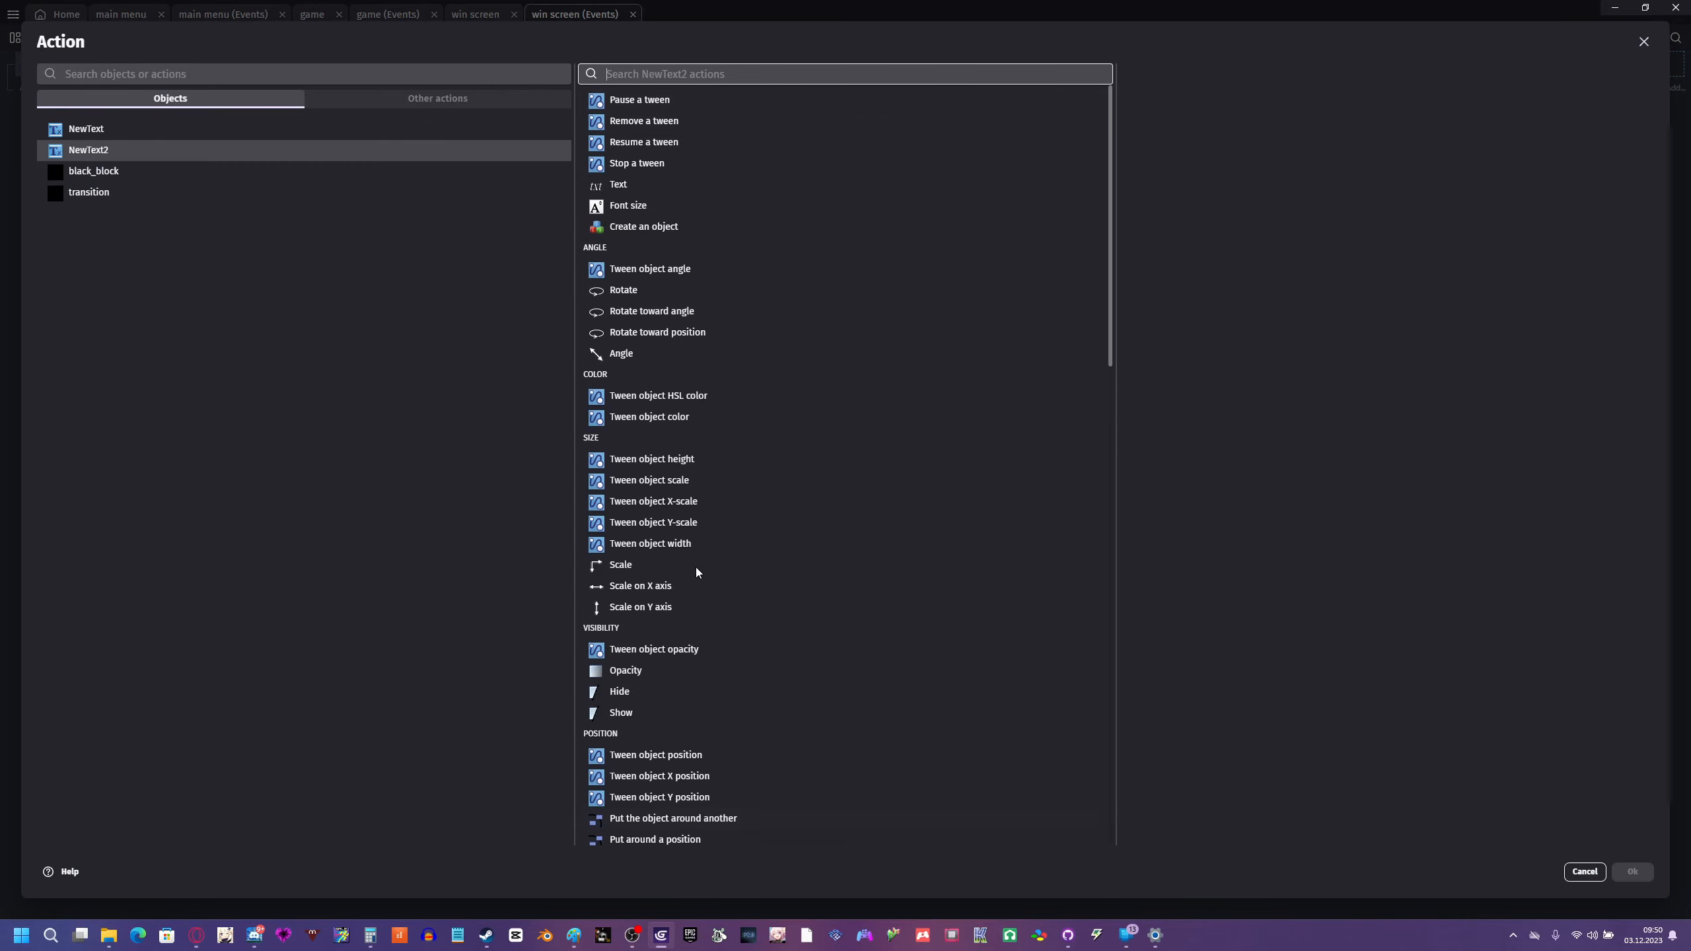
click(396, 133)
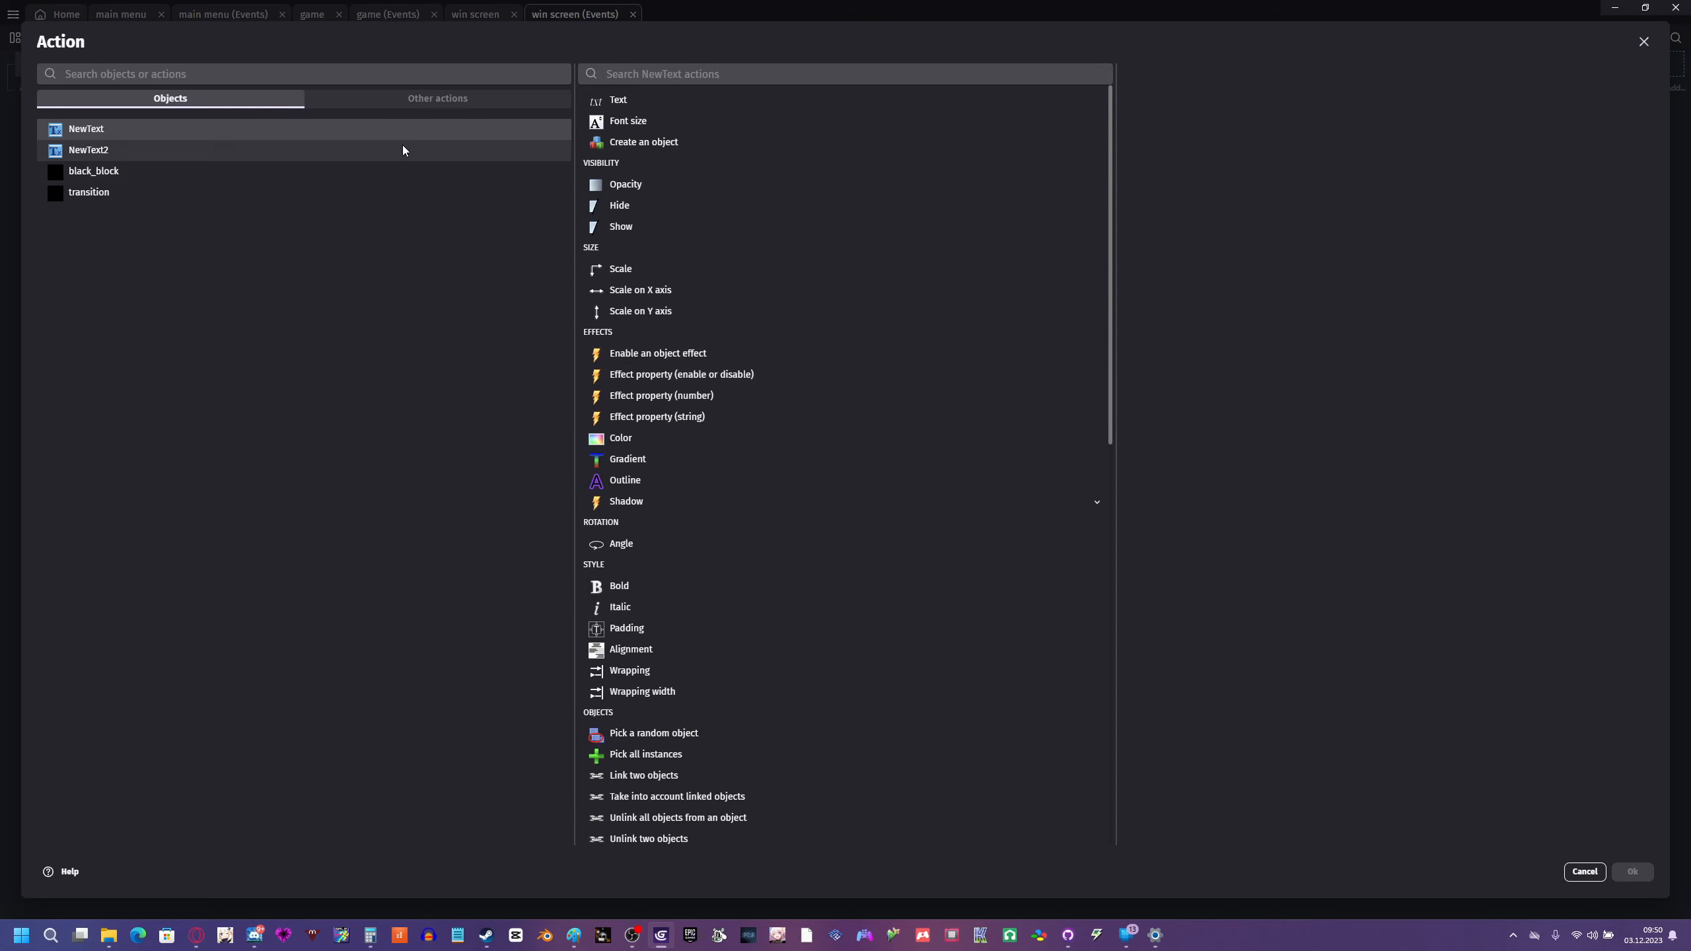
click(402, 146)
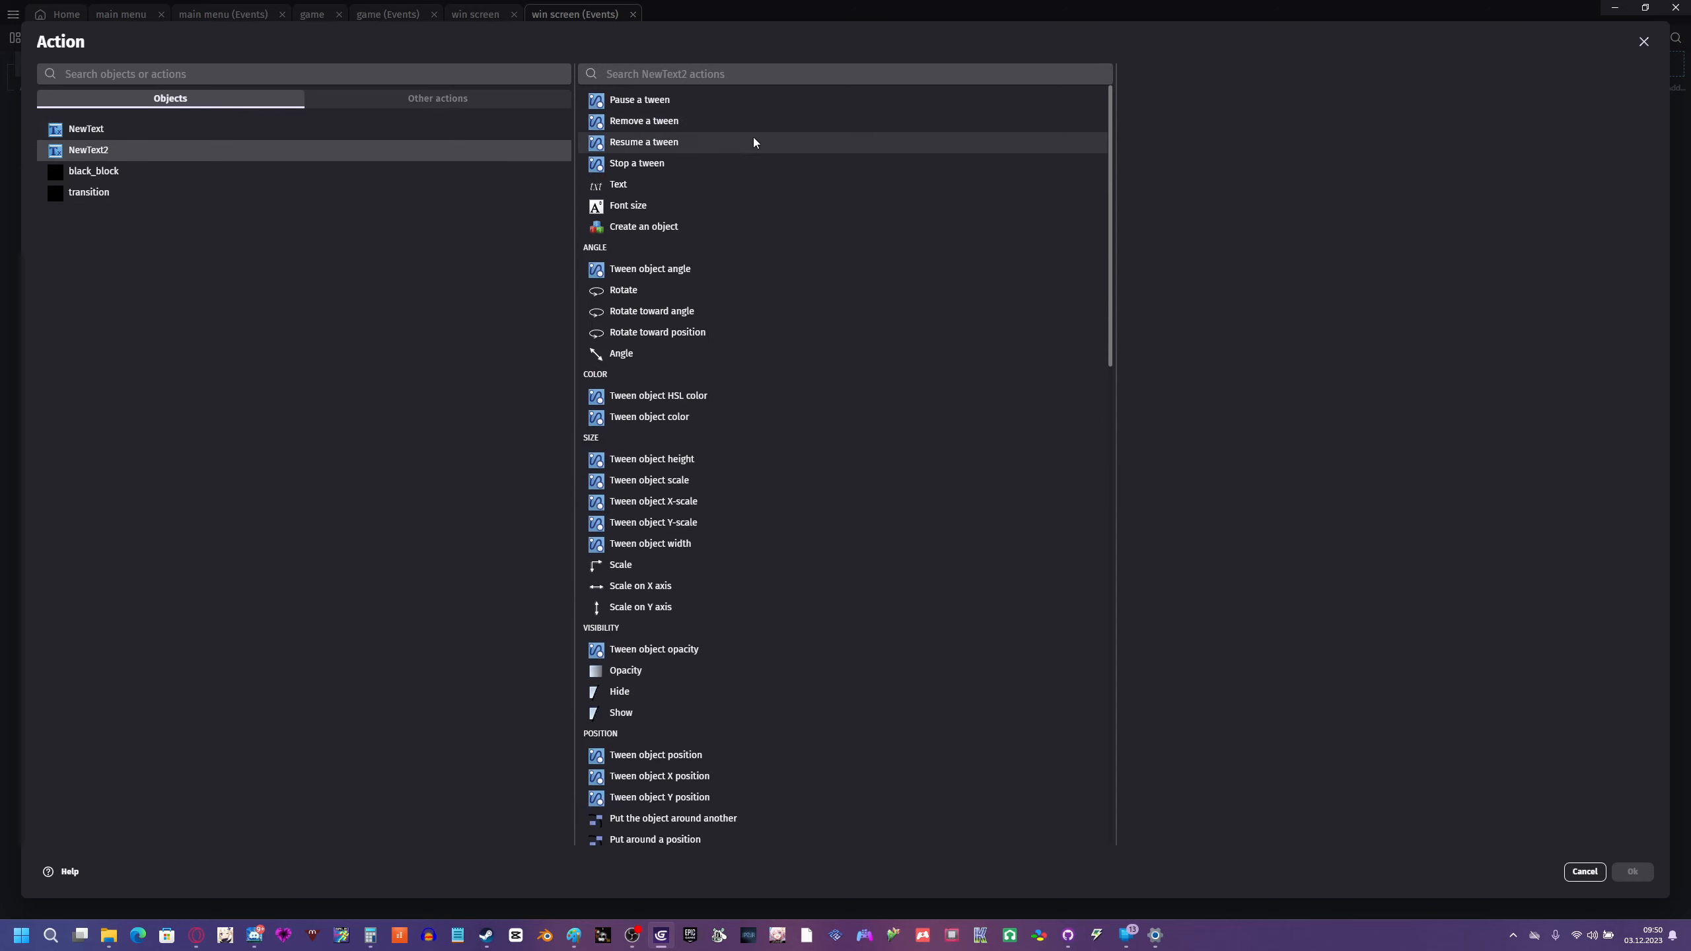
click(682, 799)
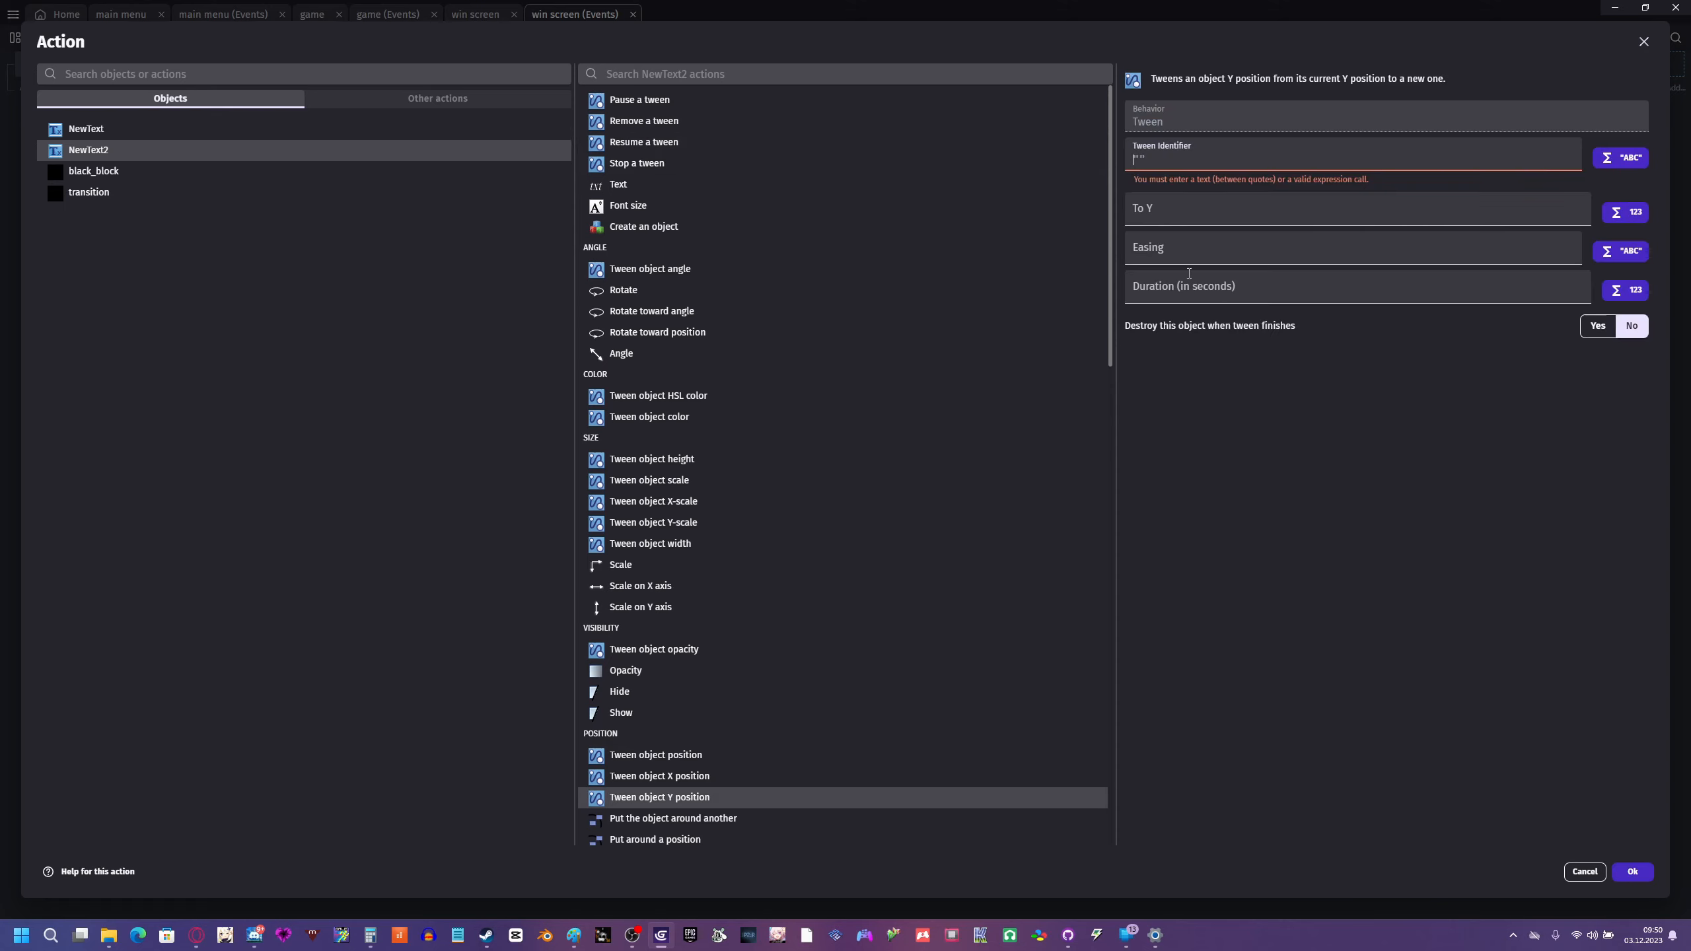
click(1195, 140)
text("up")
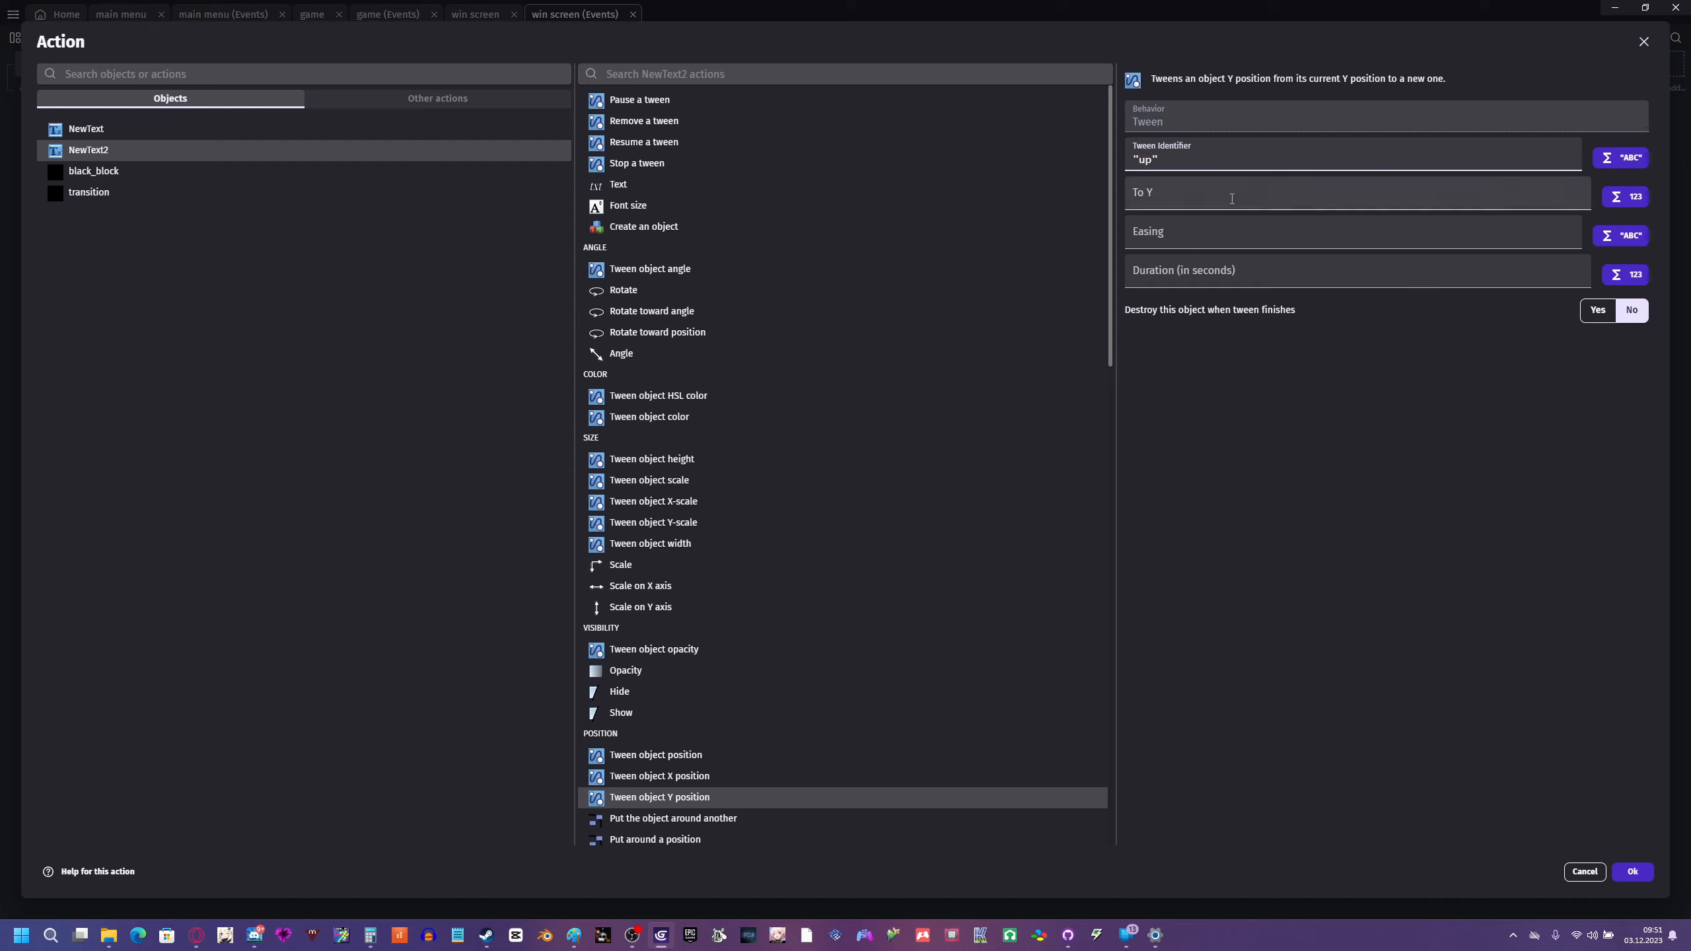
click(1231, 199)
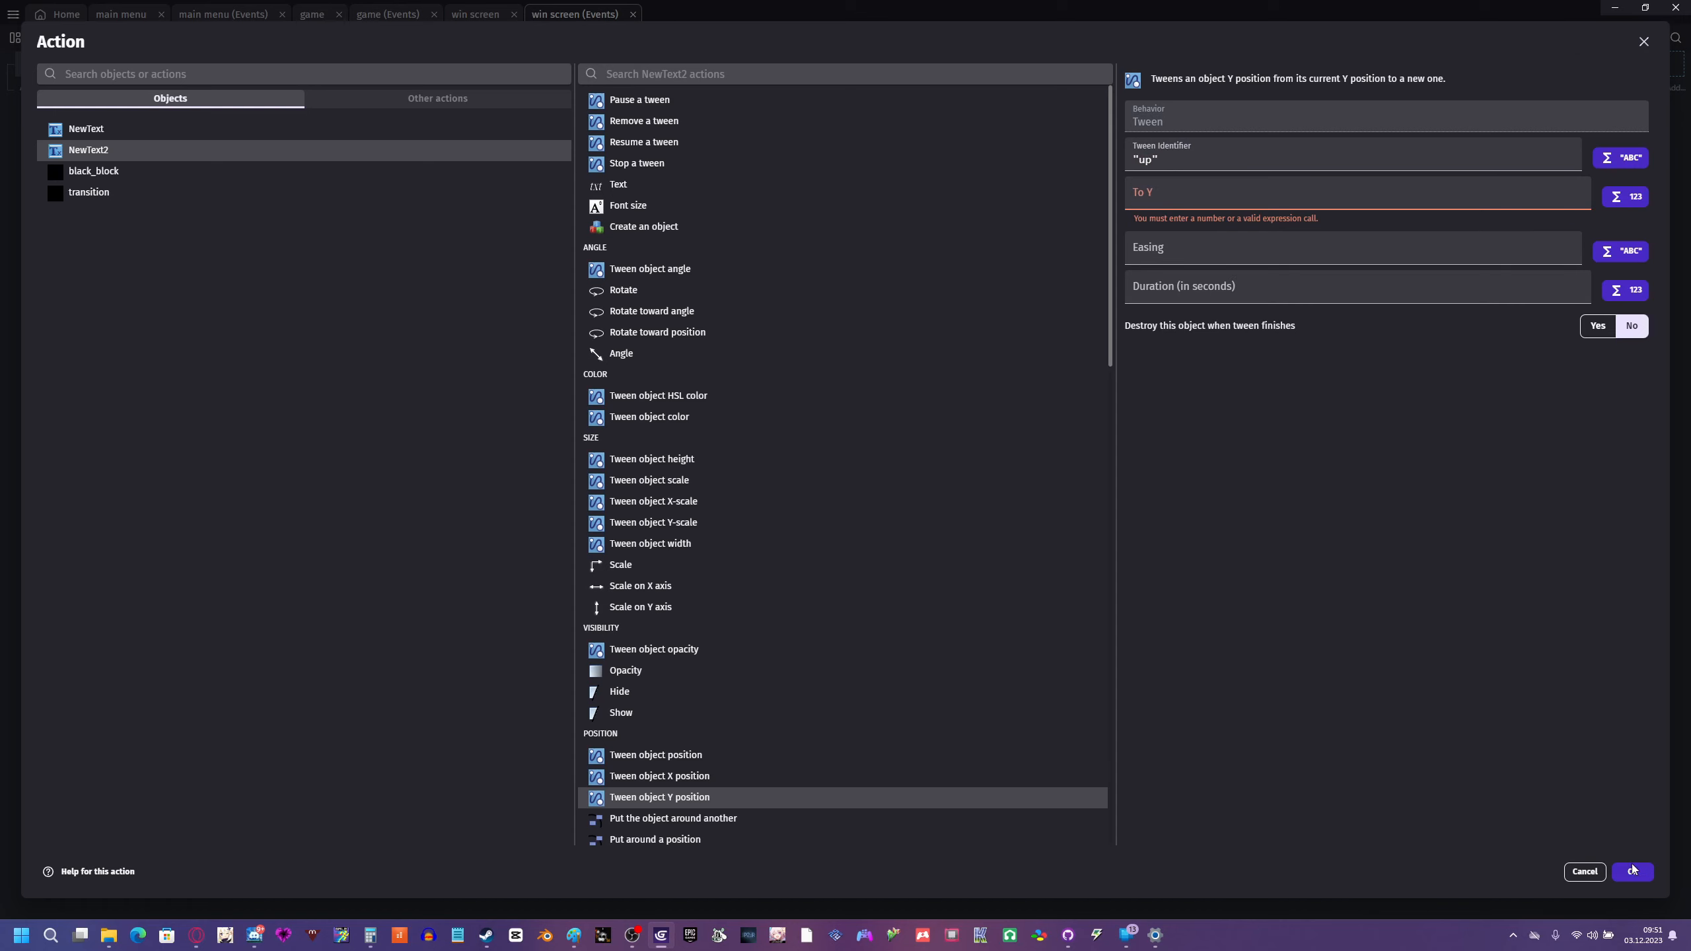
click(1632, 872)
- In the win screen scene, move the lower black_block down to Y 512 to uncover the 6
click(477, 14)
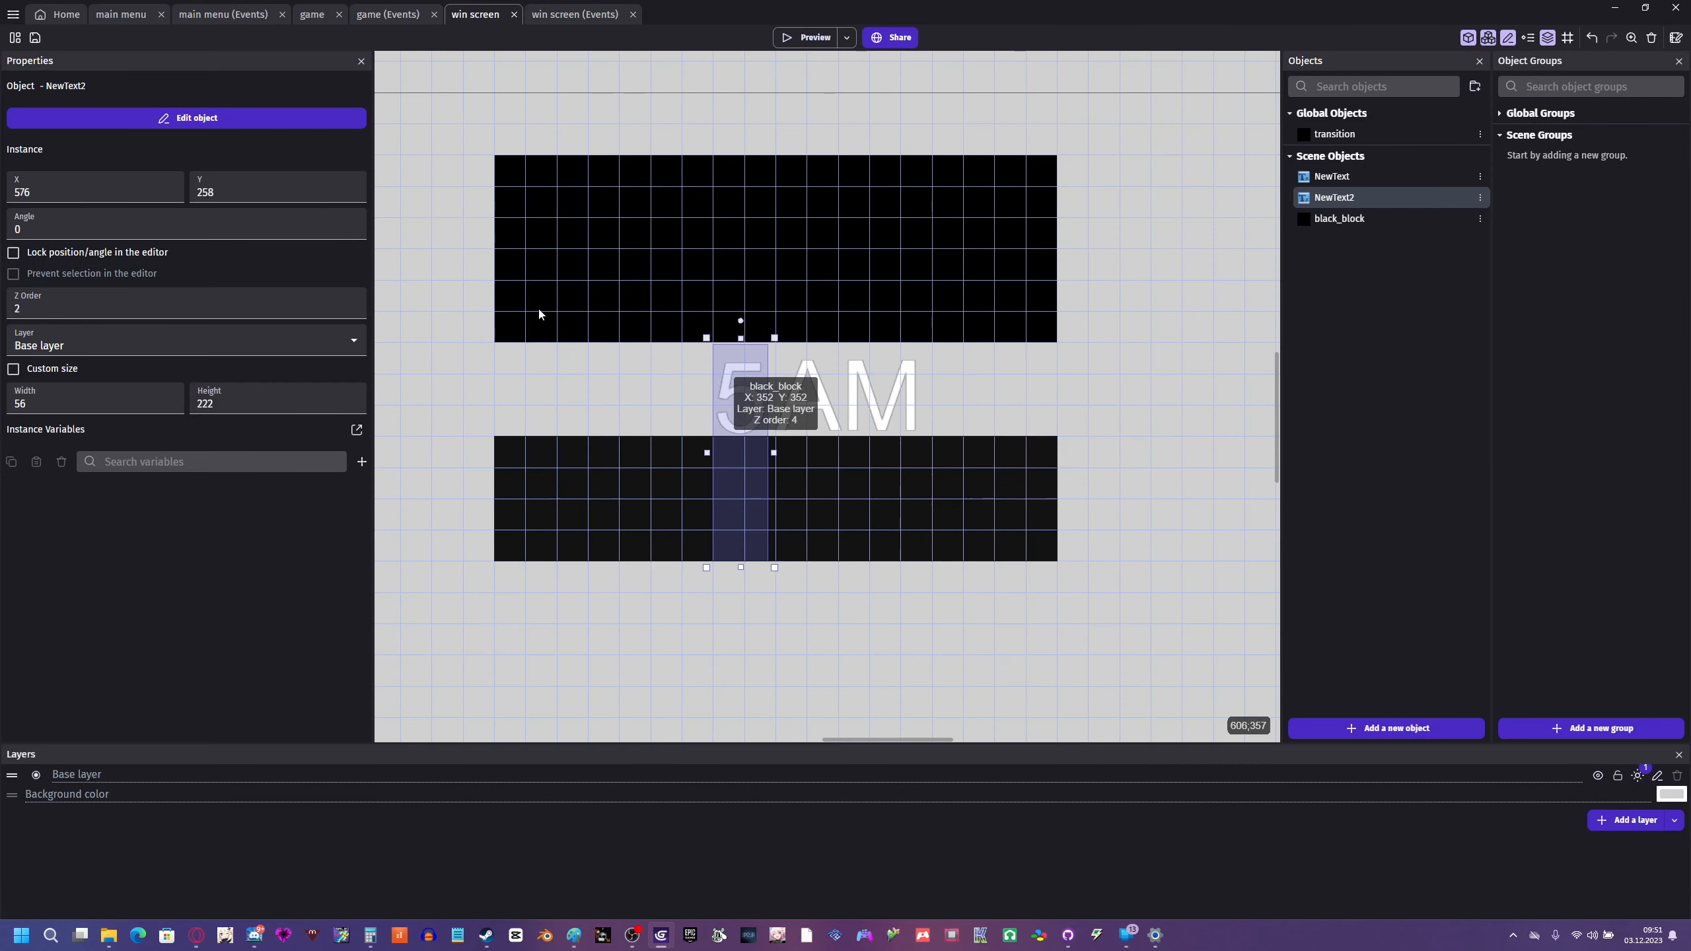
double_click(206, 404)
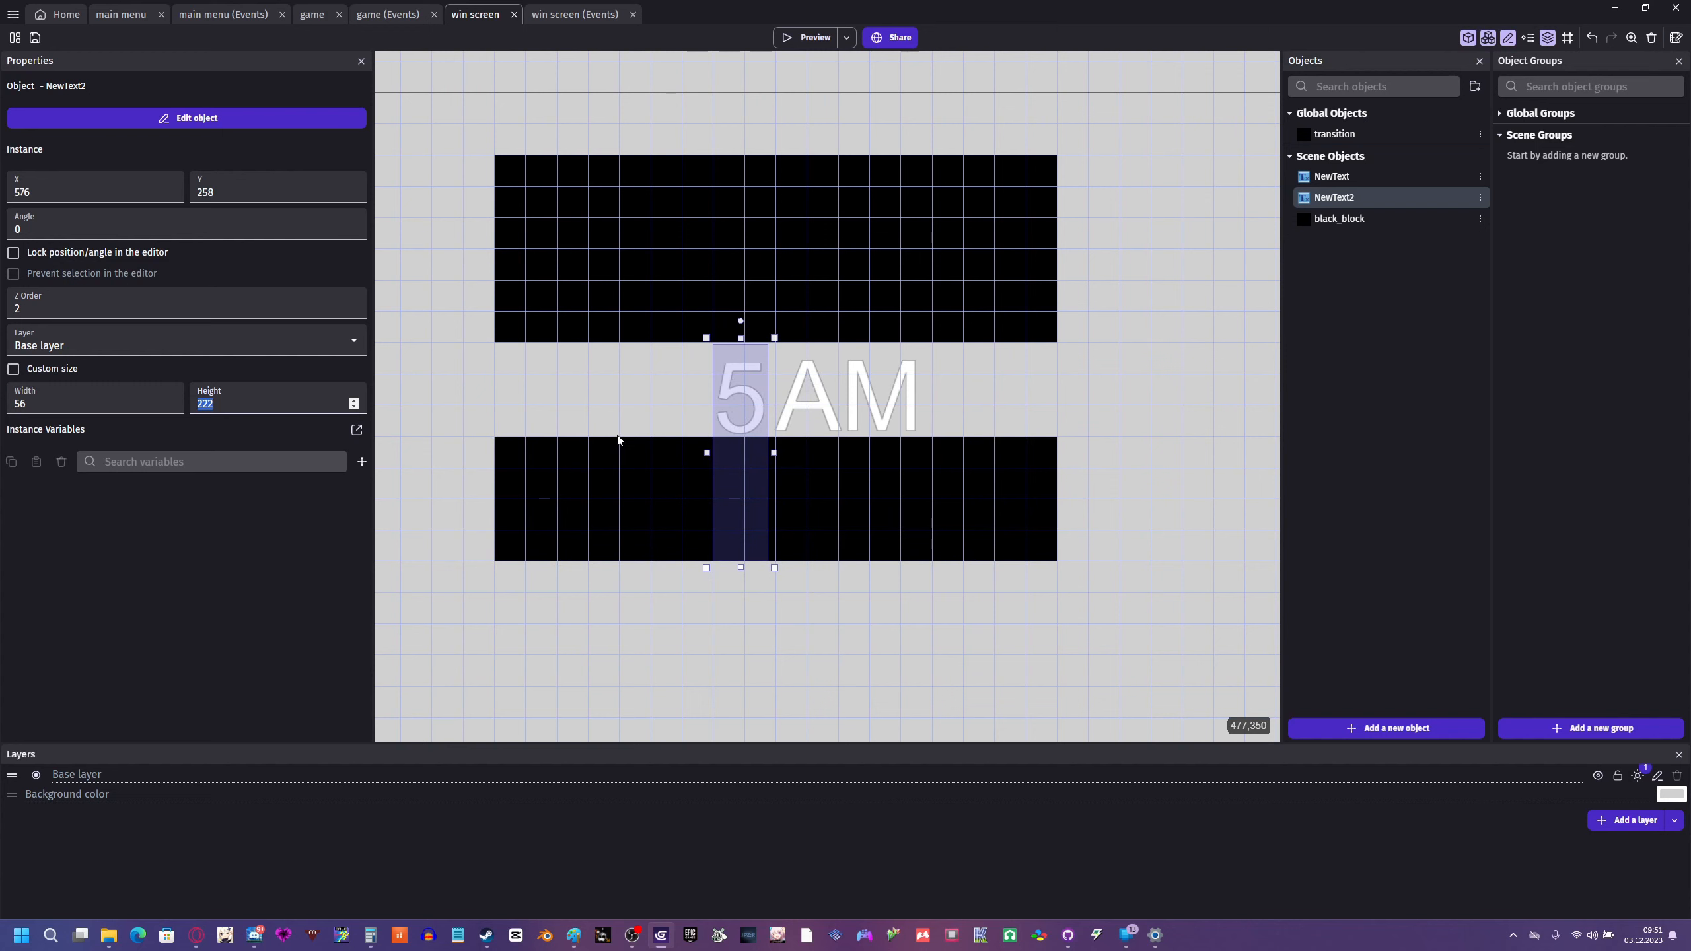
drag(677, 445, 645, 601)
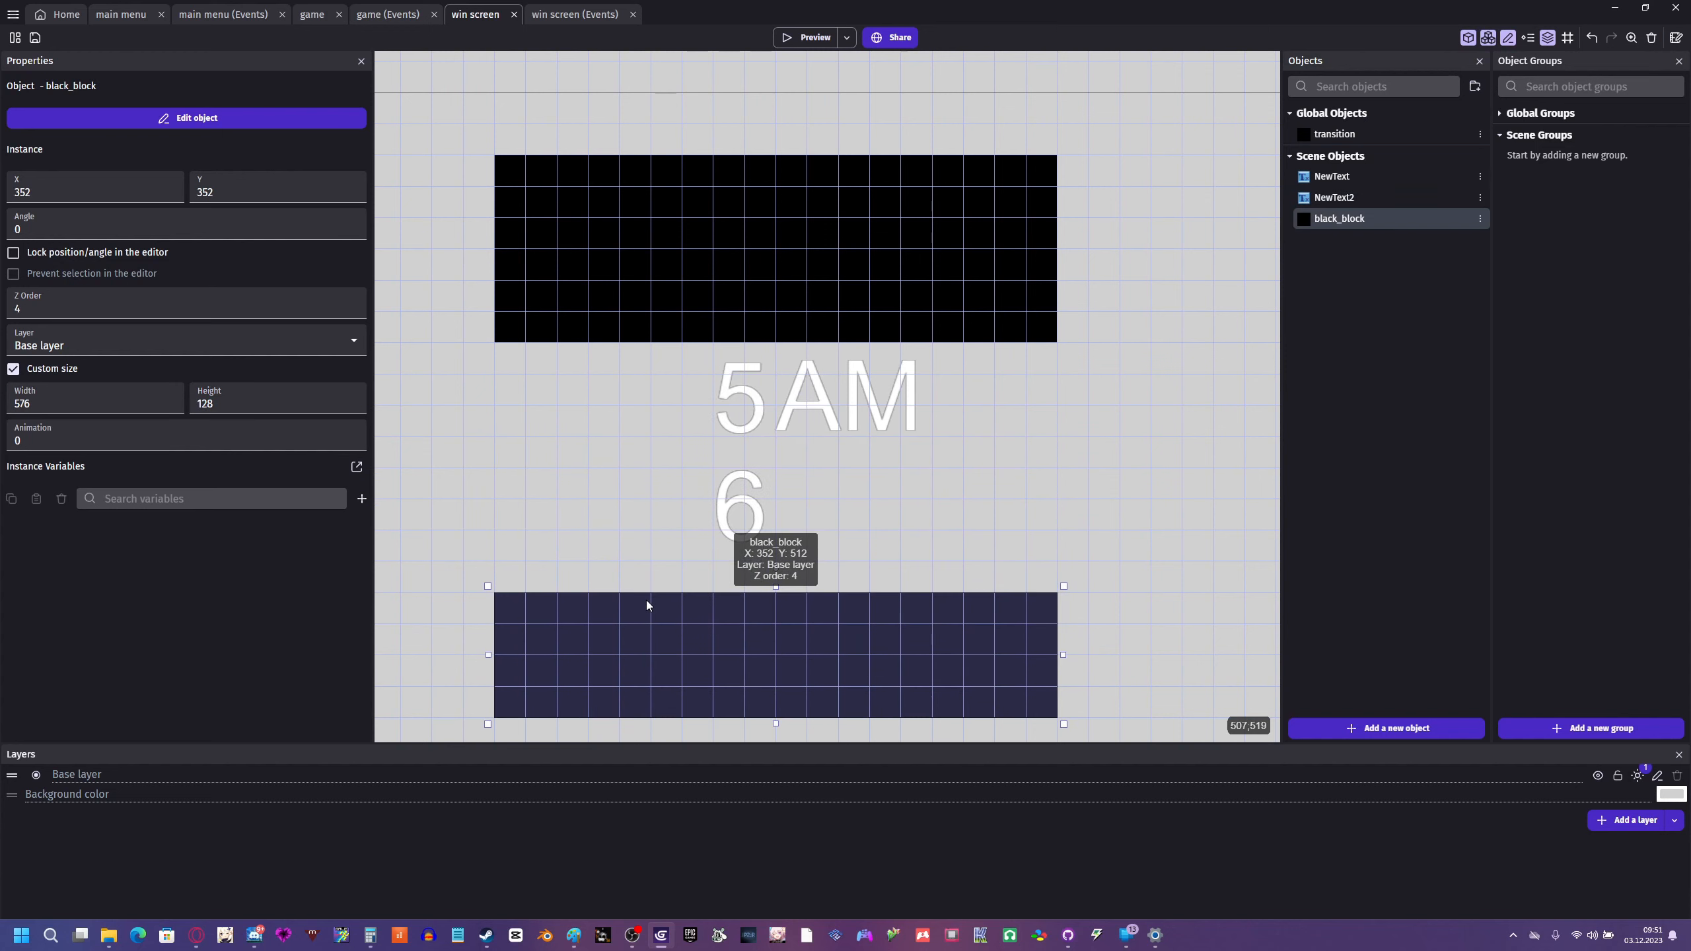
- Position the 5/6 text NewText2 at X 584, Y 144 so the 6 lines up with AM
click(739, 393)
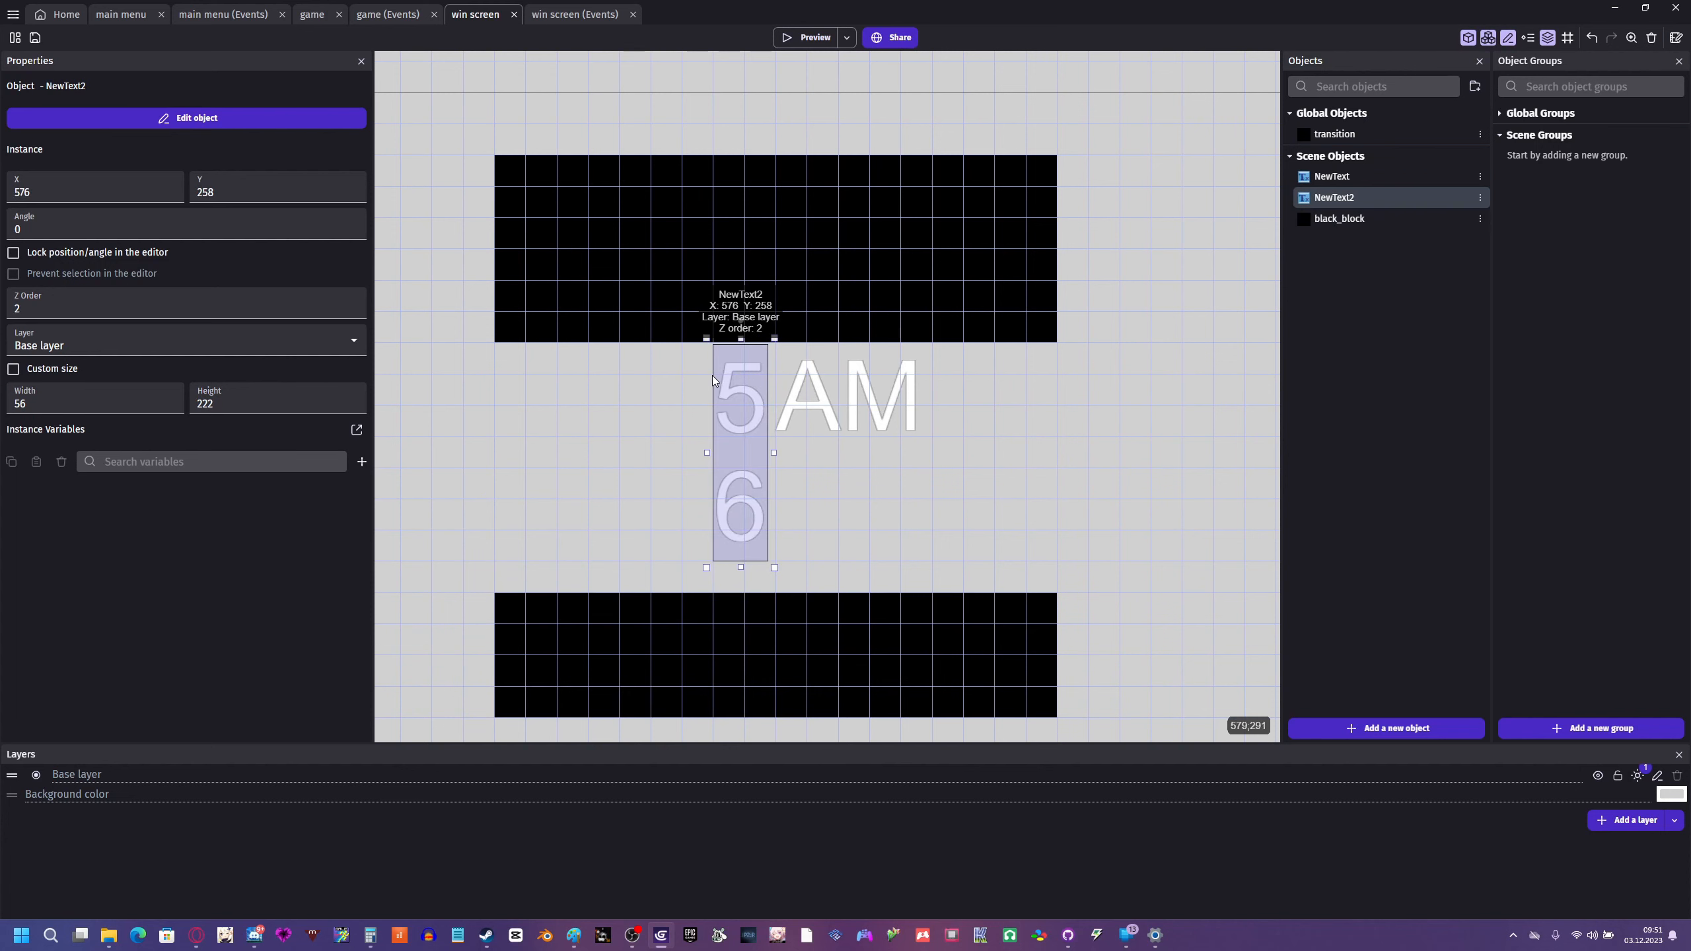
drag(753, 551, 730, 437)
ctrl+scroll(769, 441, up, 3)
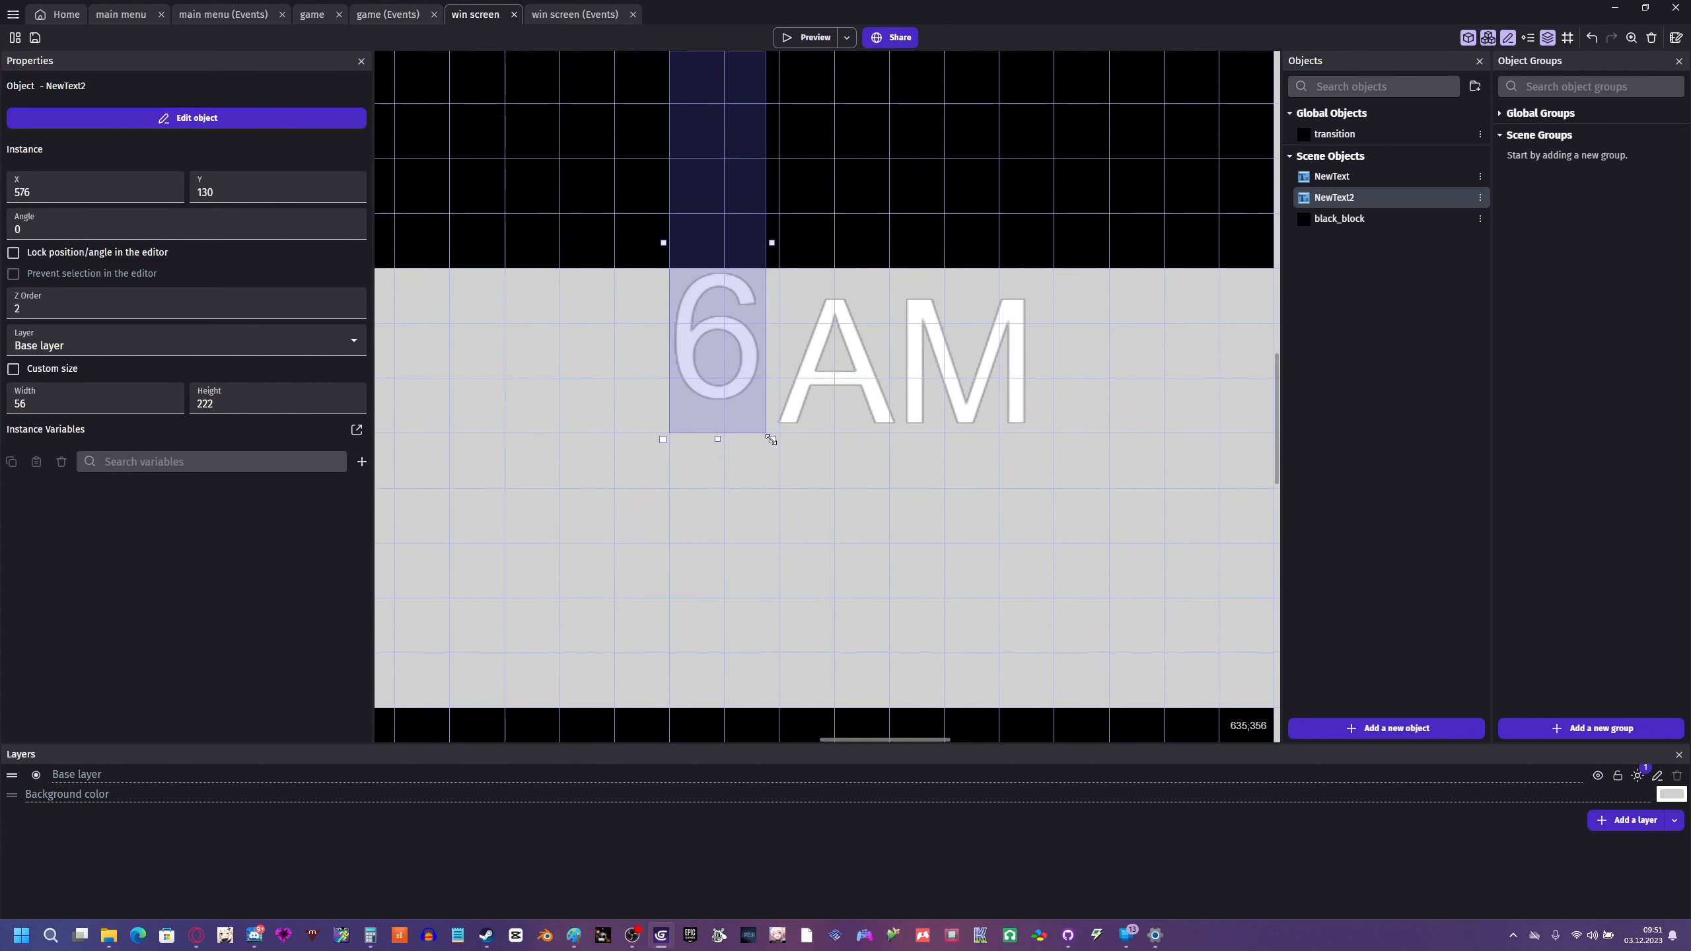
drag(763, 425, 784, 437)
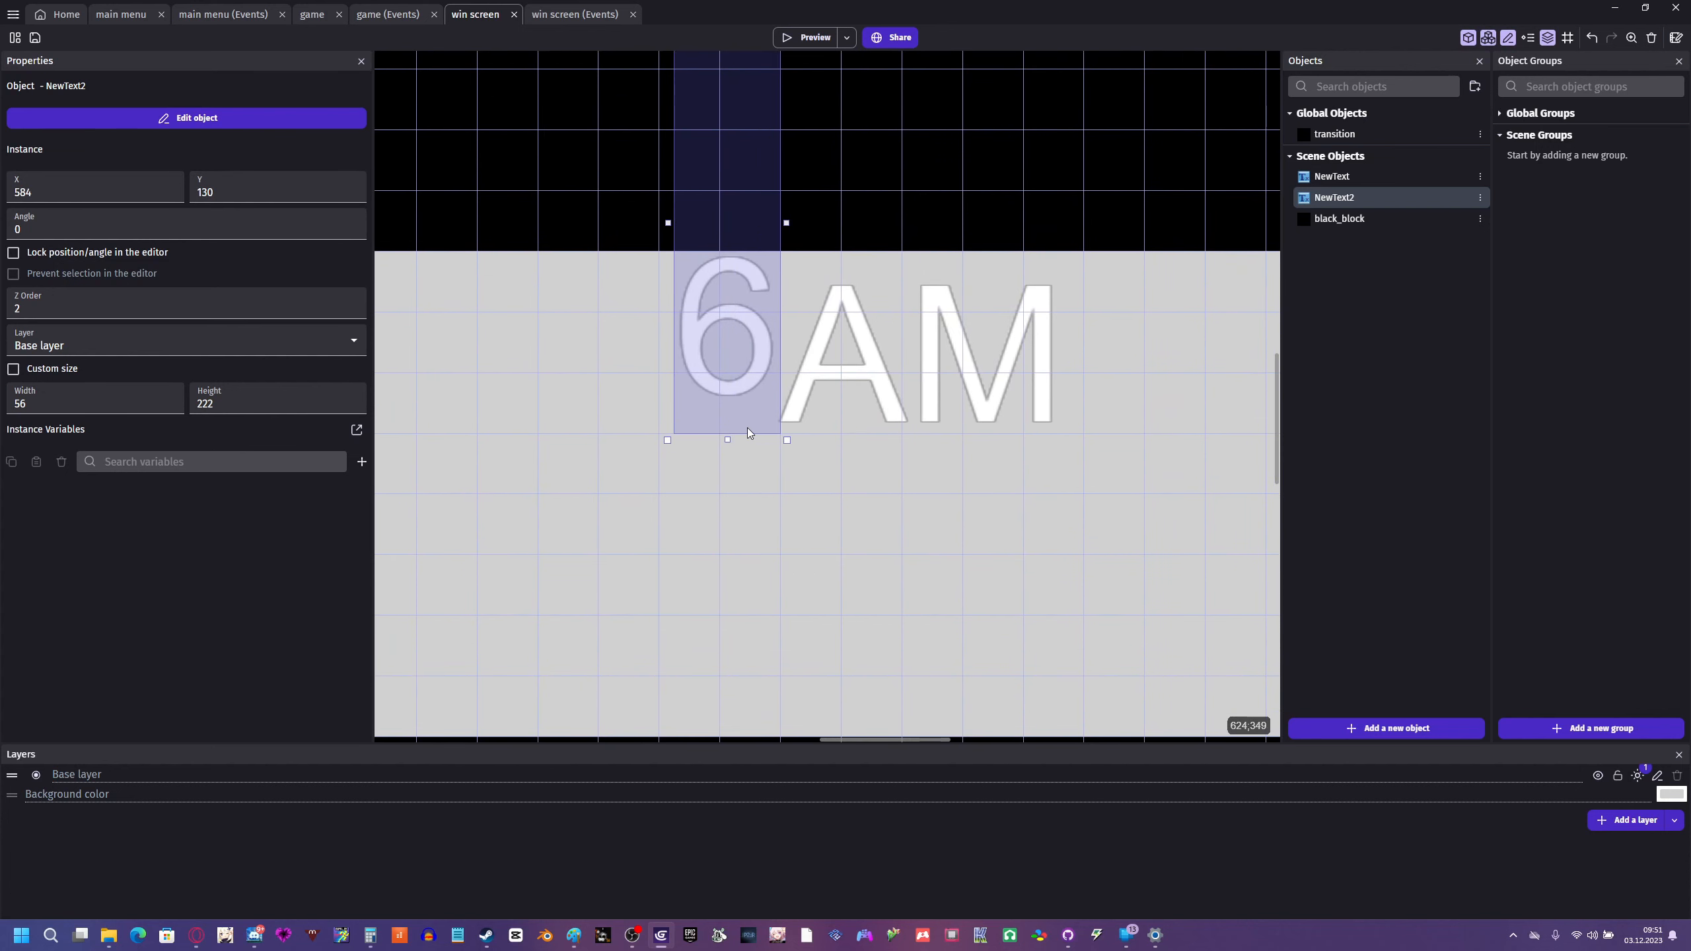
click(352, 190)
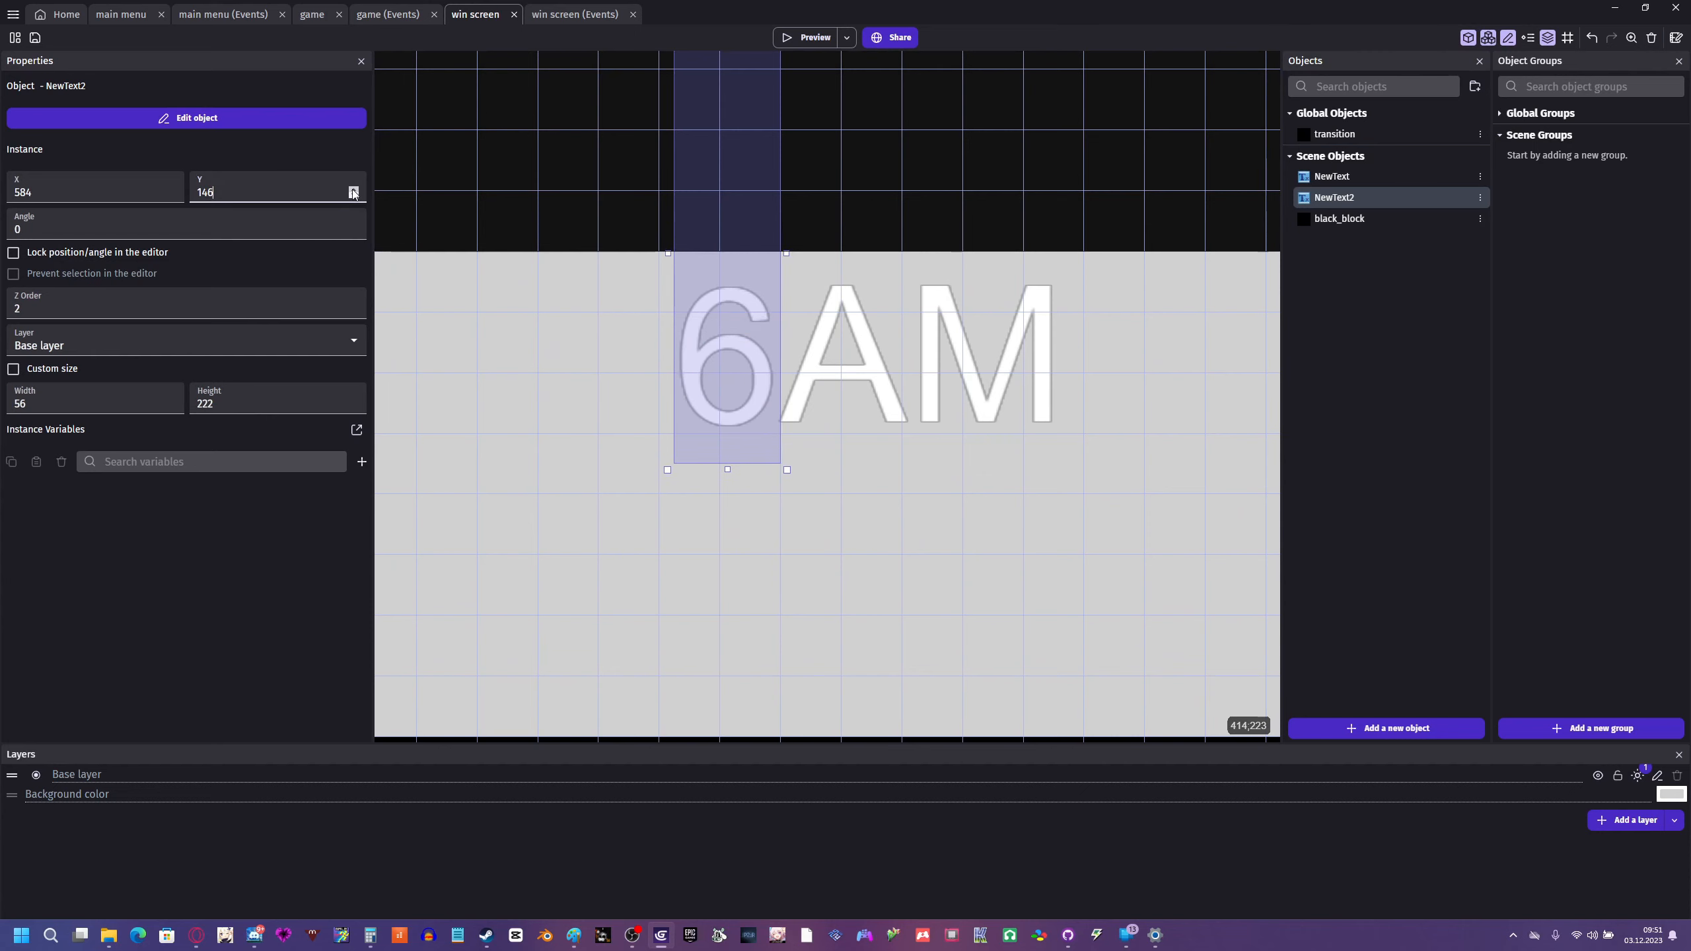
click(354, 196)
click(354, 195)
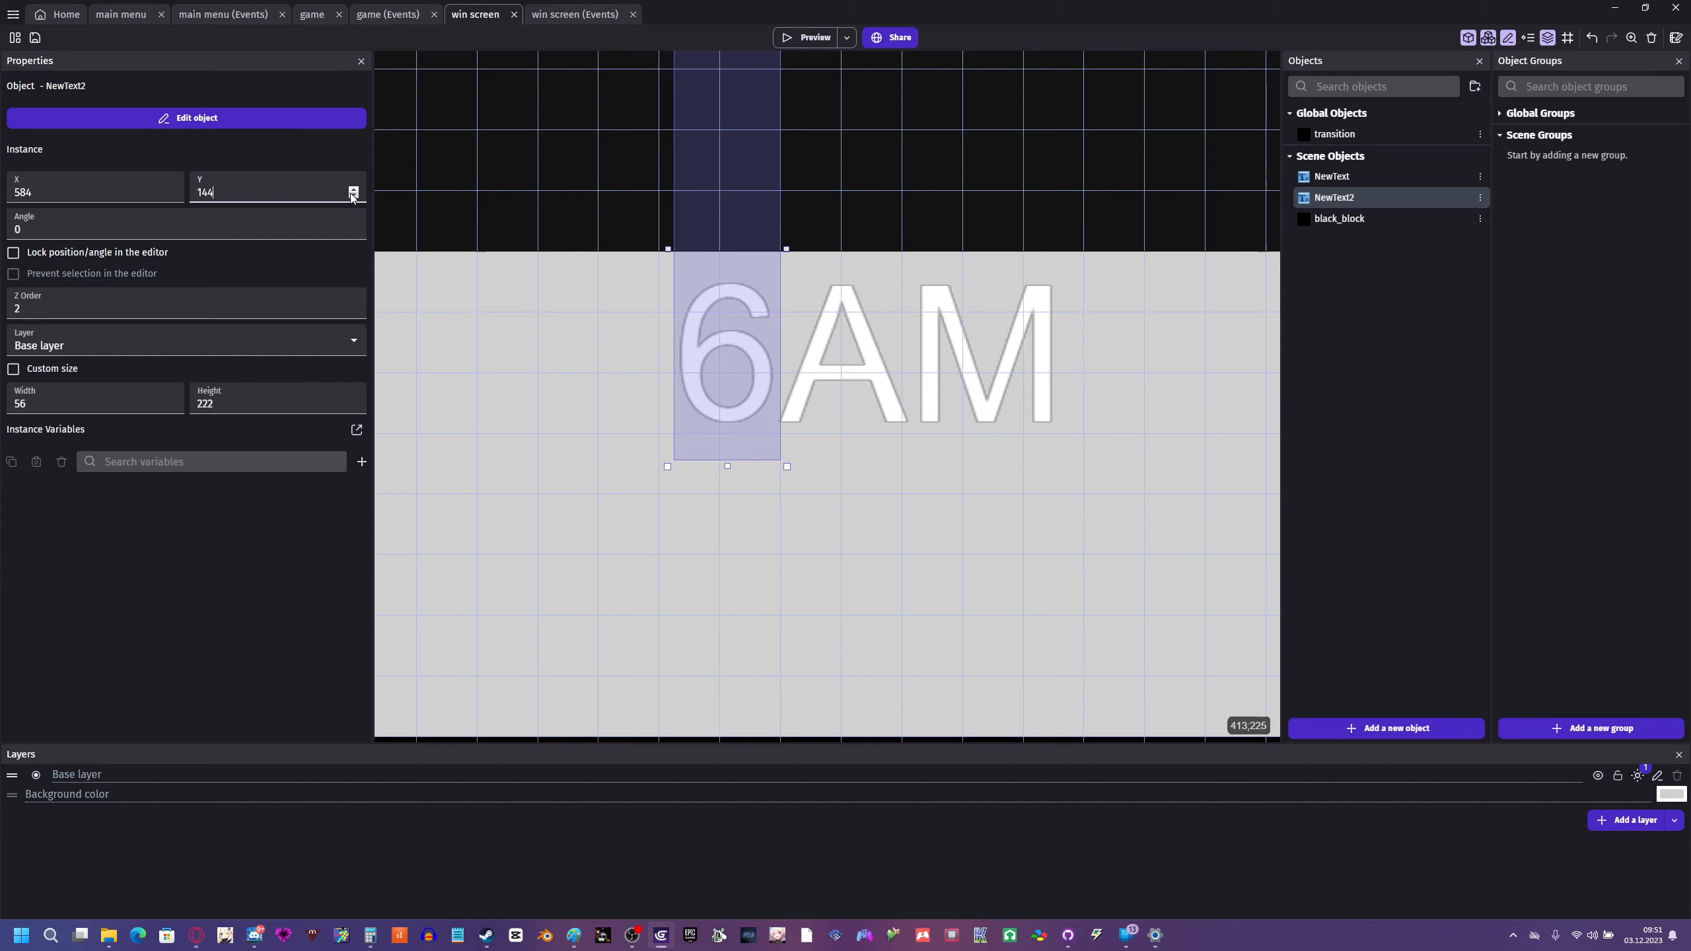
- Set the target Y of the NewText2 tween action to 144 in the win screen events
click(566, 19)
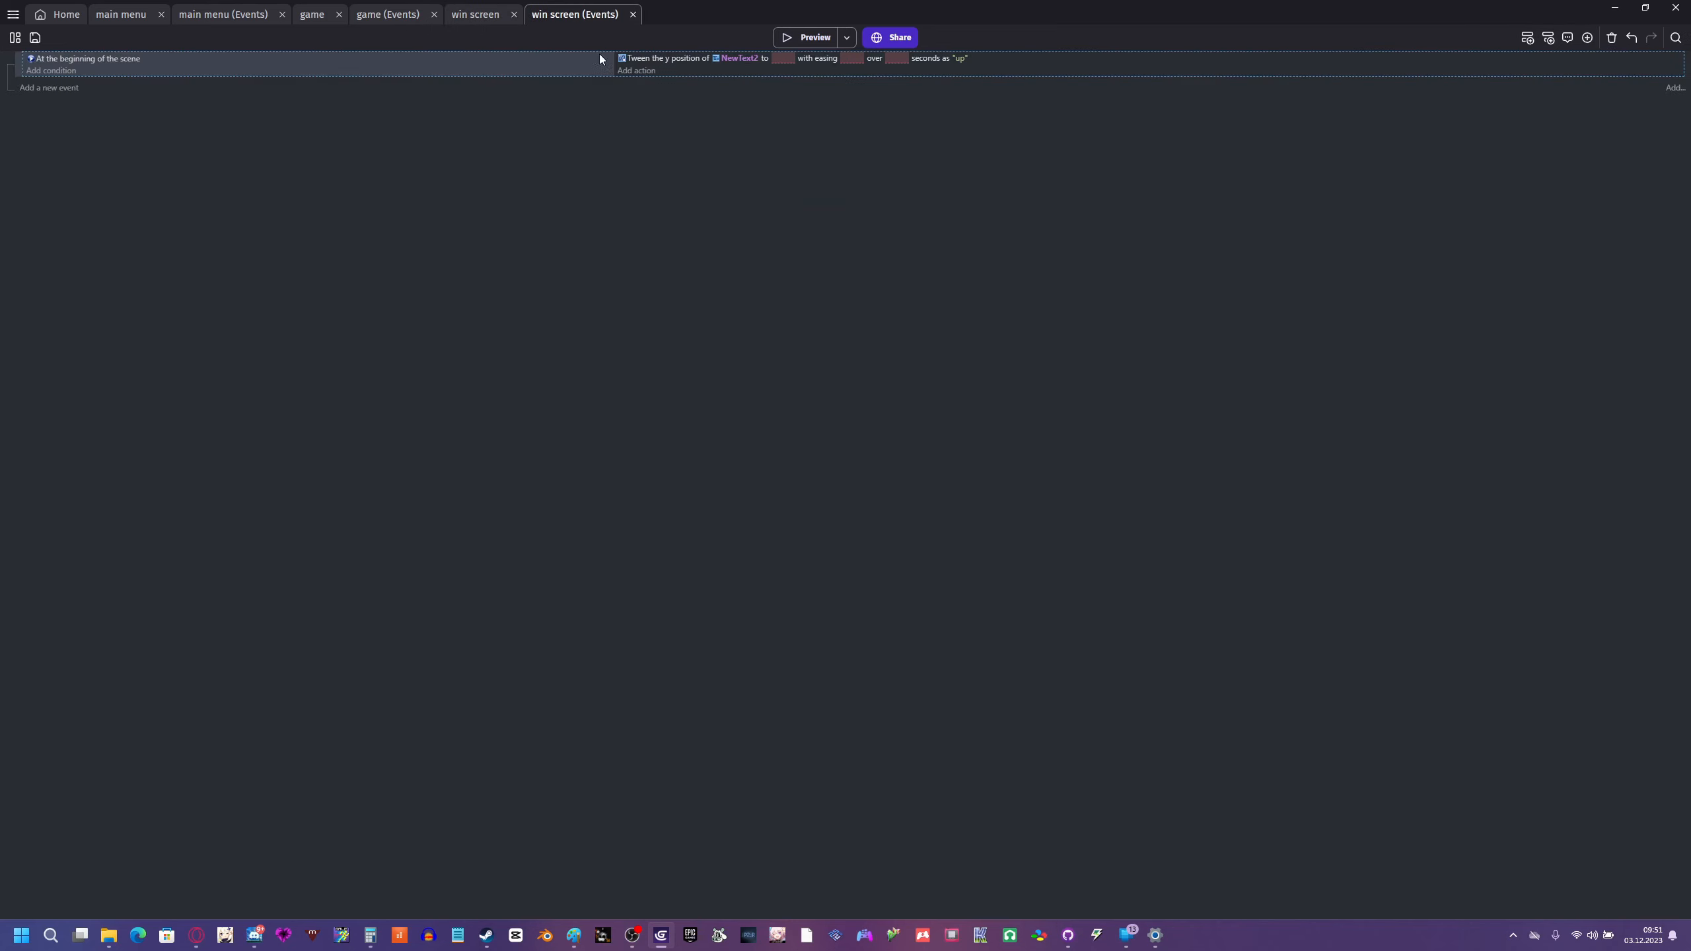
click(781, 59)
text(144)
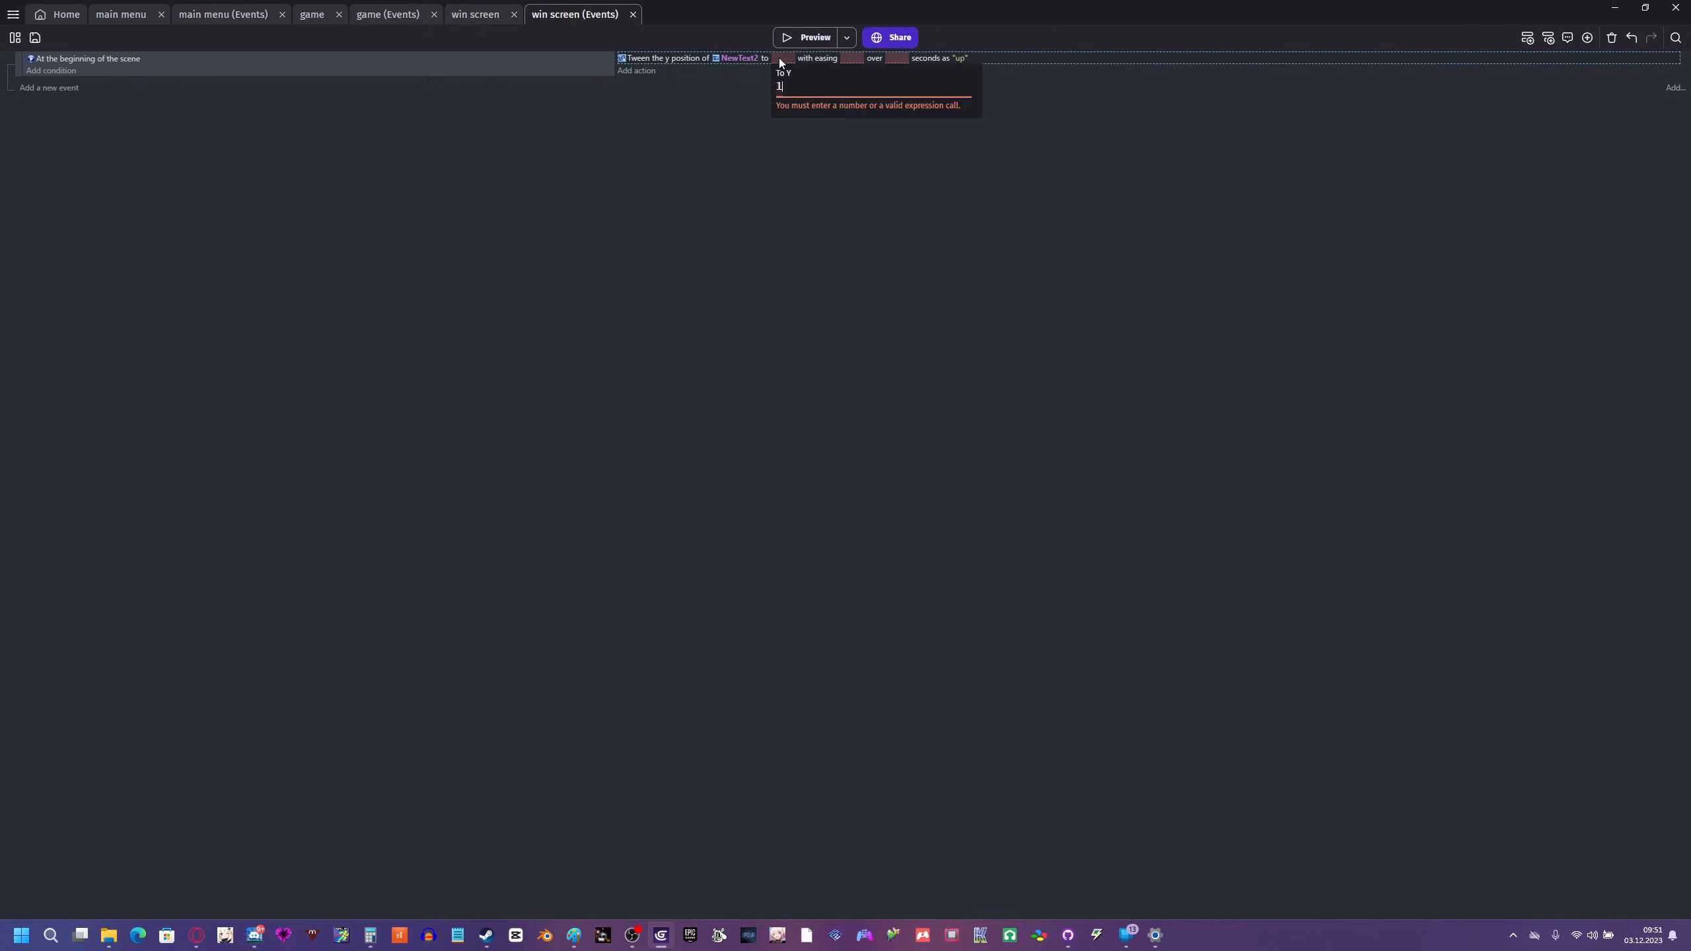
key(Return)
- Return NewText2 in the scene to Y 258 and fine-tune it to Y 254 so the 5 lines up with AM
click(475, 14)
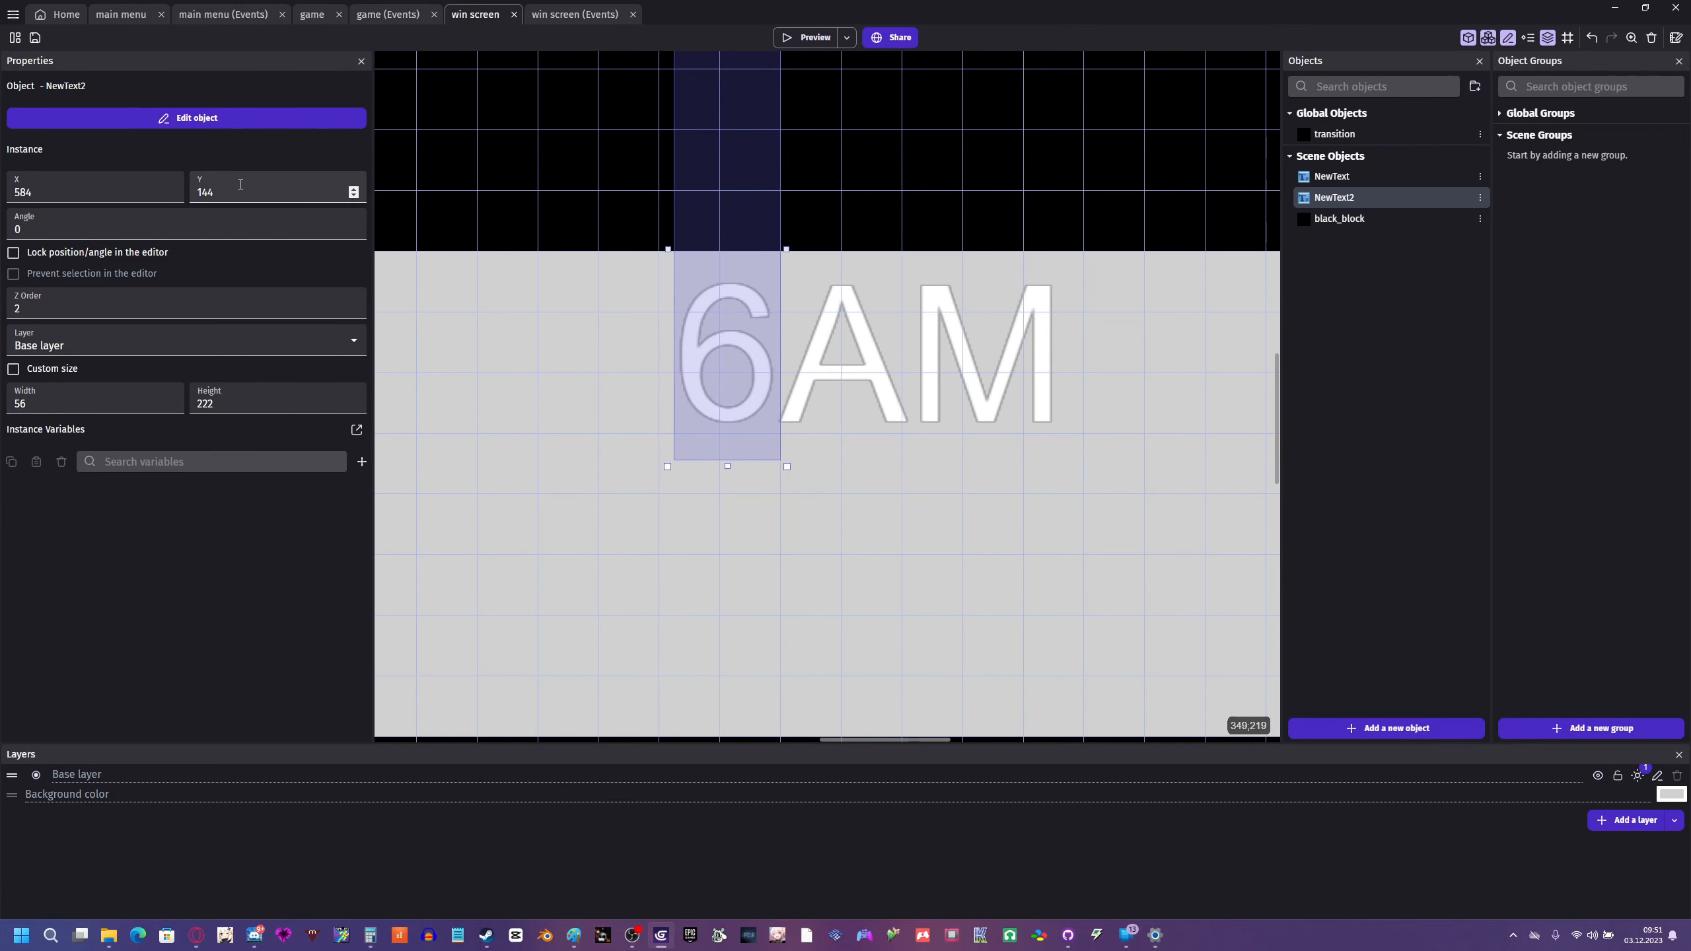
drag(219, 192, 19, 174)
text(258)
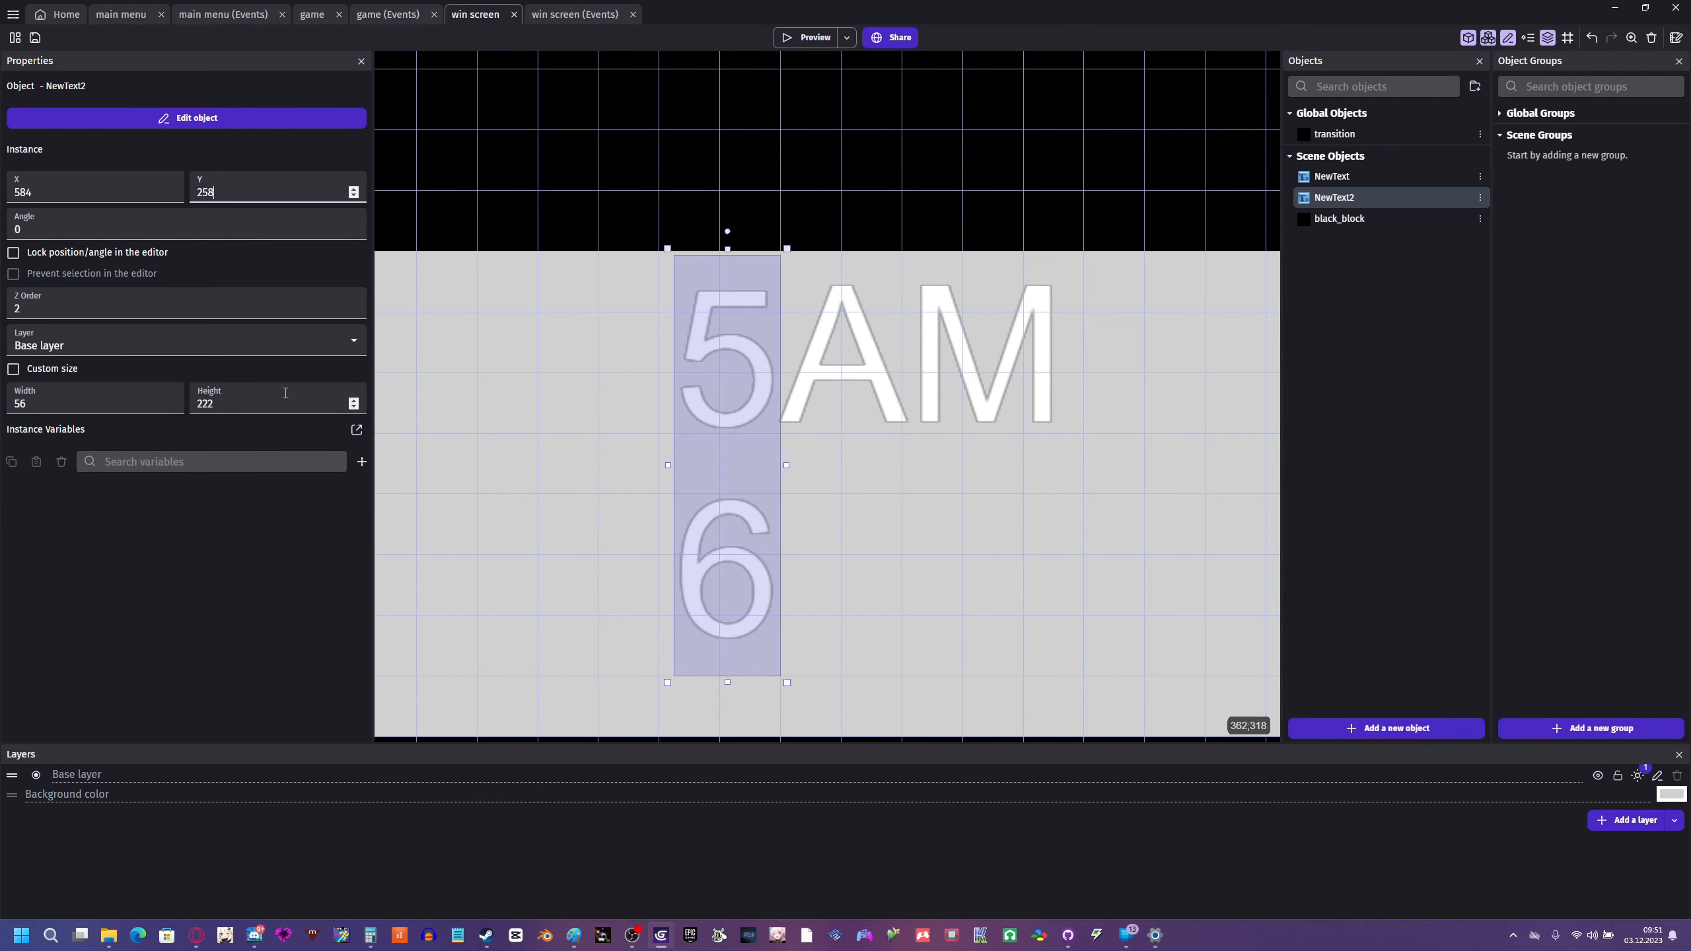
click(486, 363)
scroll(503, 377, down, 2)
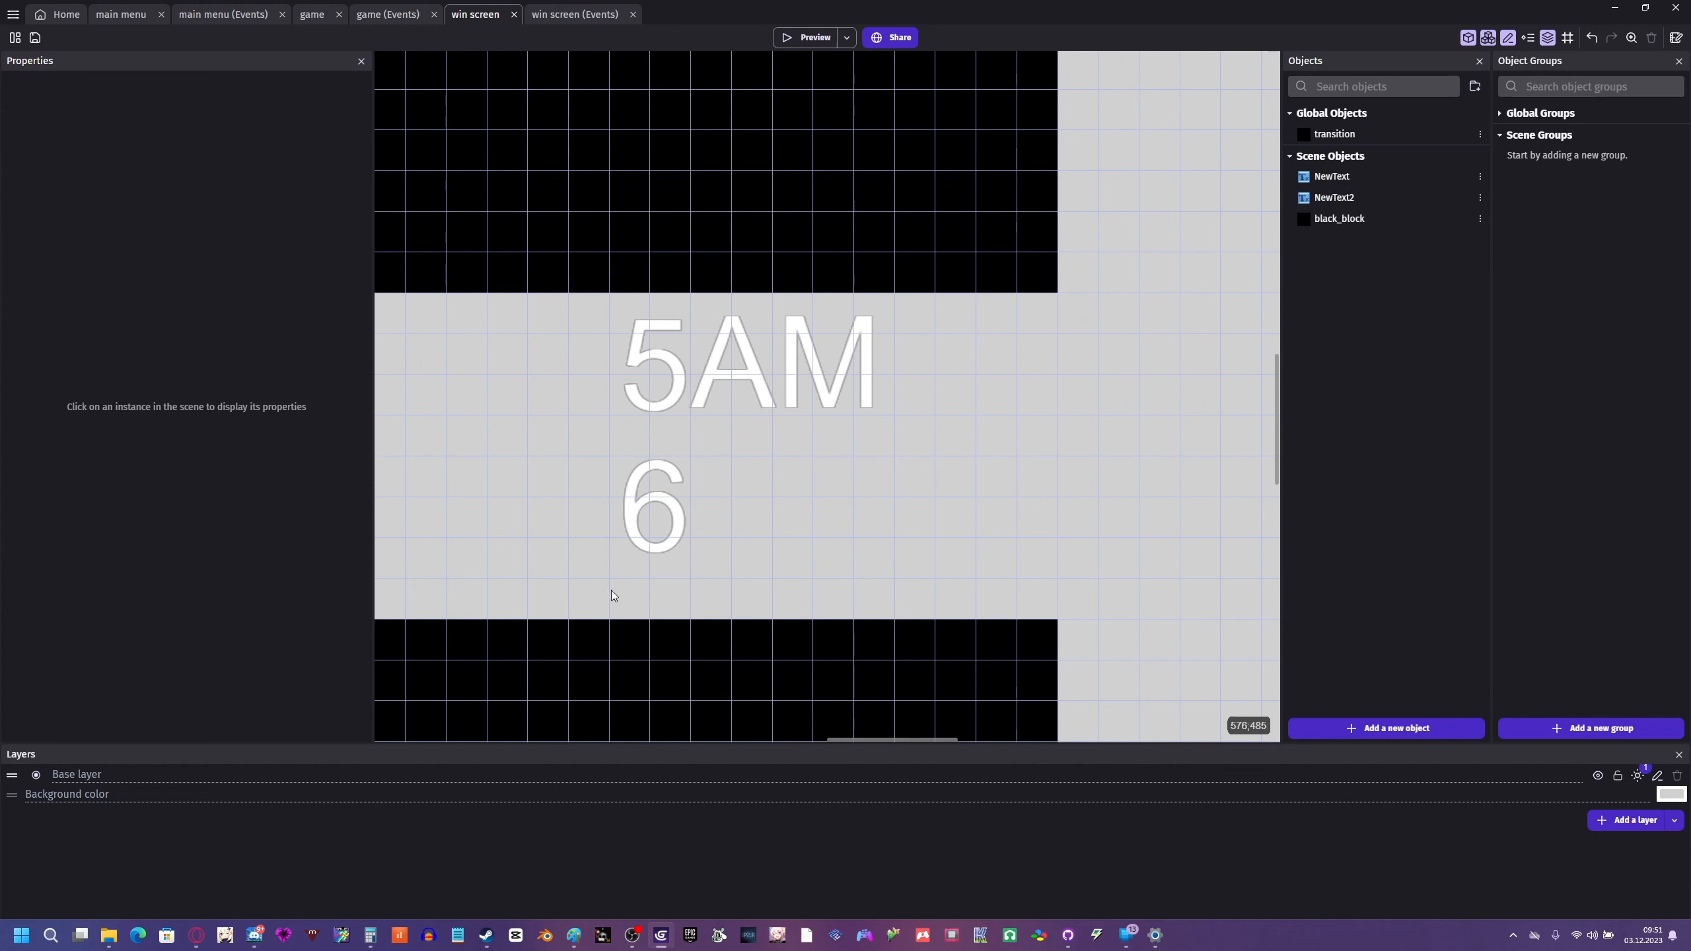
scroll(626, 418, up, 4)
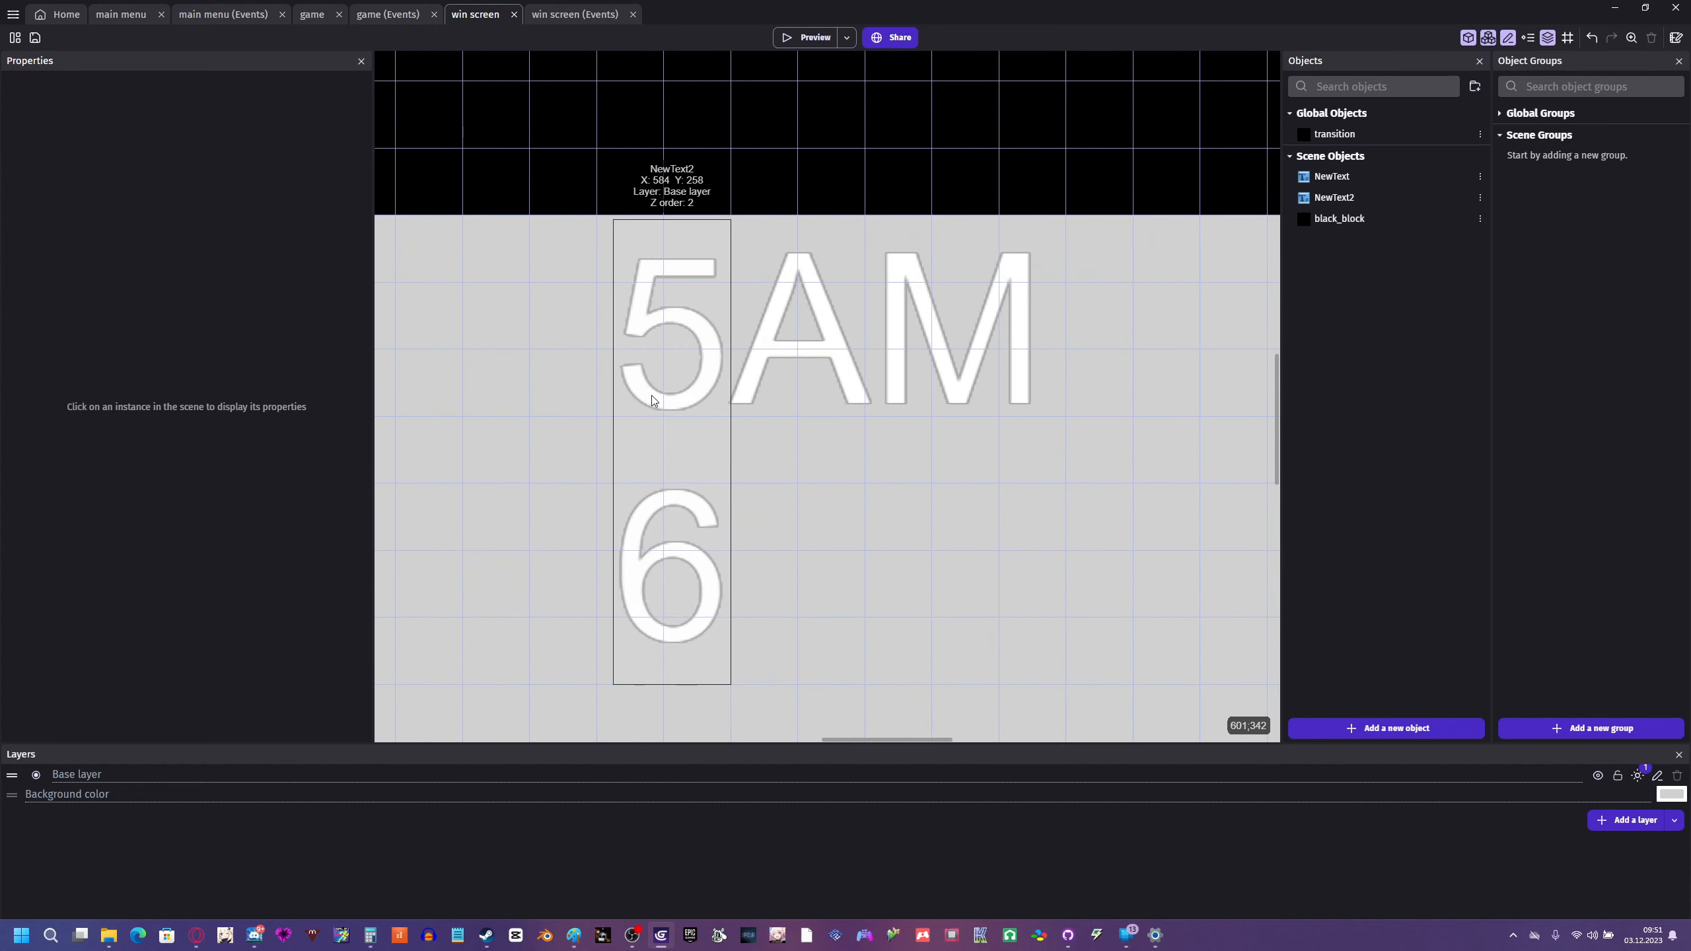
click(653, 394)
click(354, 195)
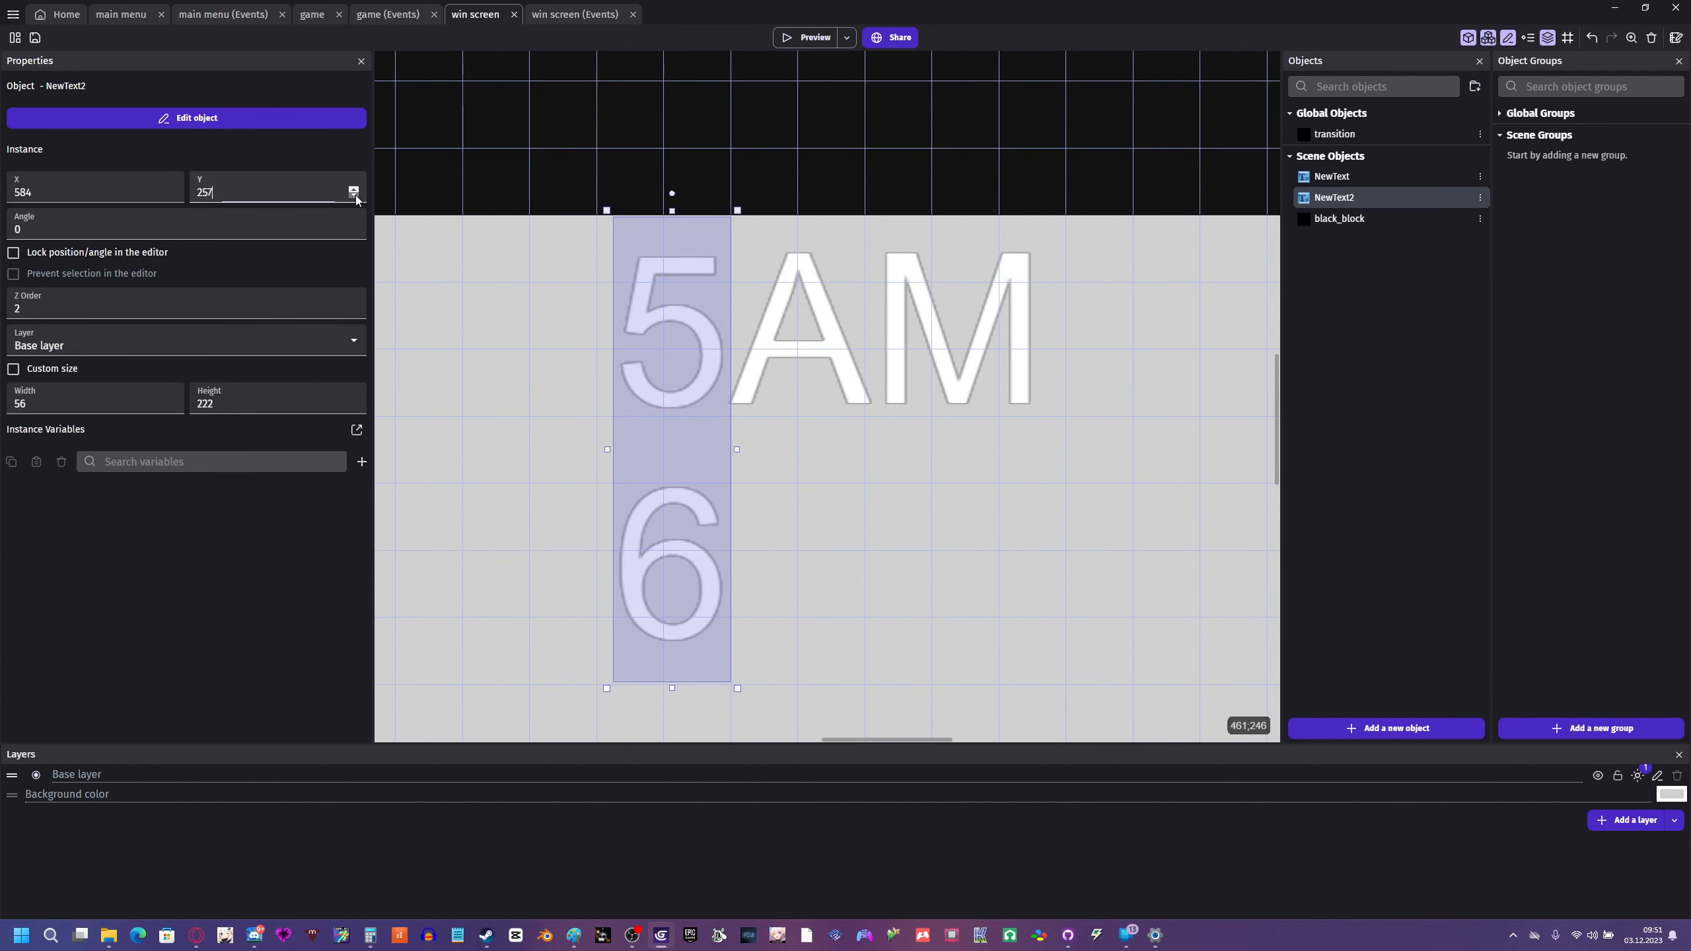
click(354, 195)
click(354, 195)
click(353, 195)
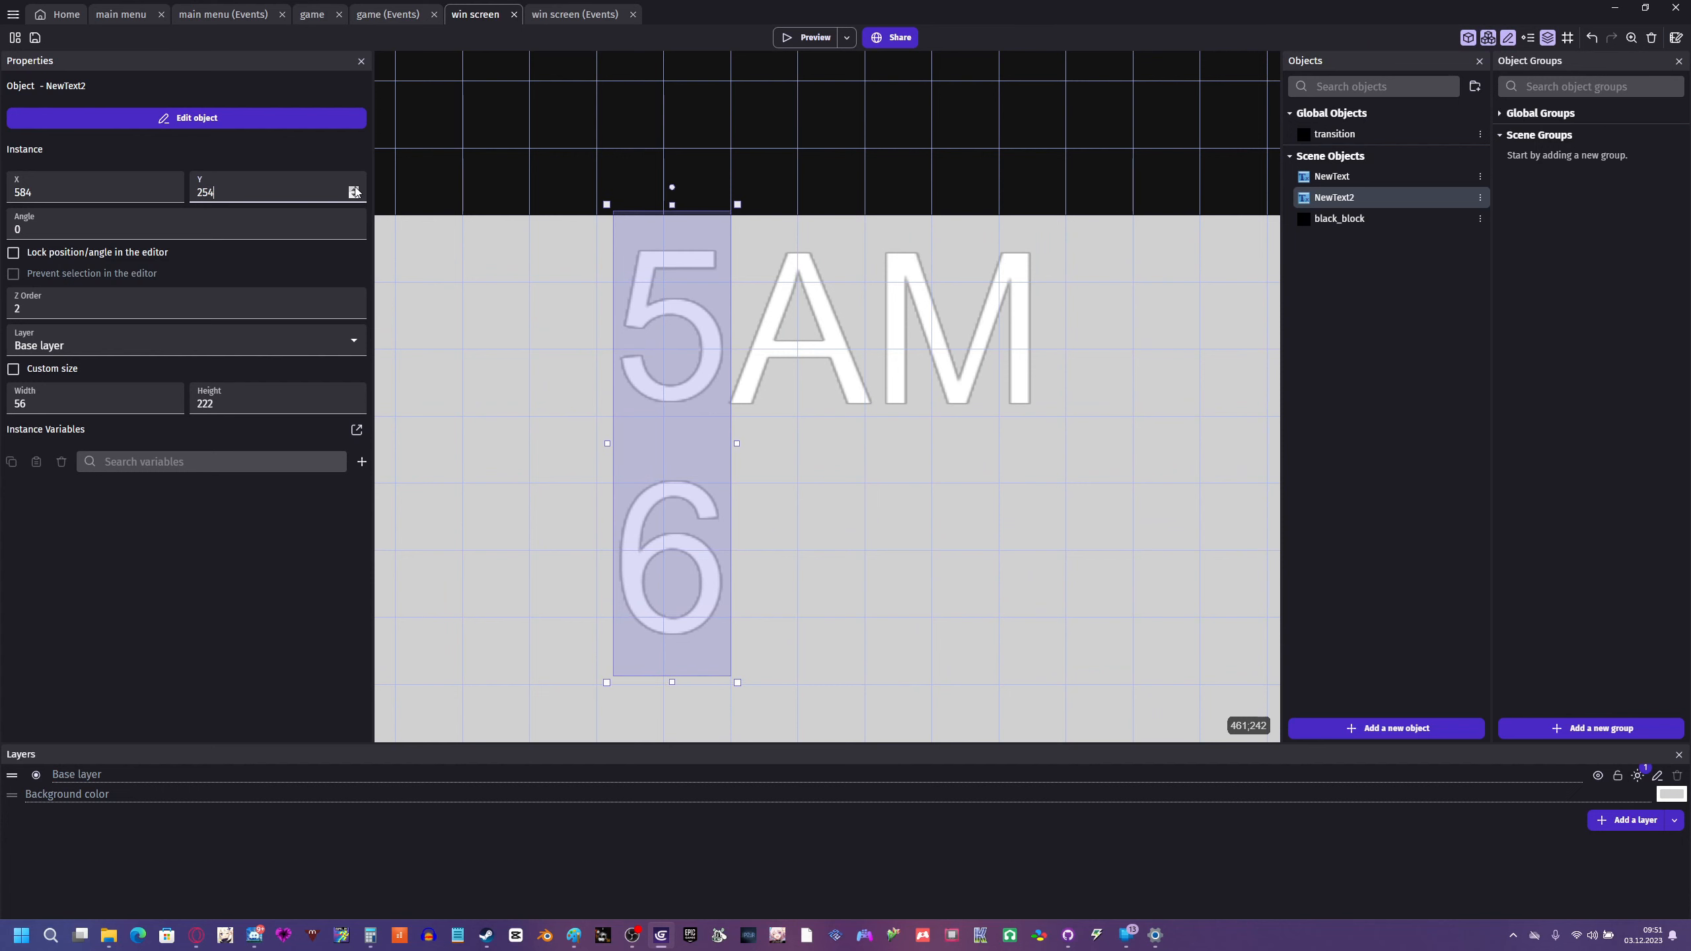
- Move the lower black_block back up directly below the 5 AM line so it covers the 6
click(460, 307)
scroll(557, 349, down, 3)
drag(617, 649, 616, 497)
click(1059, 406)
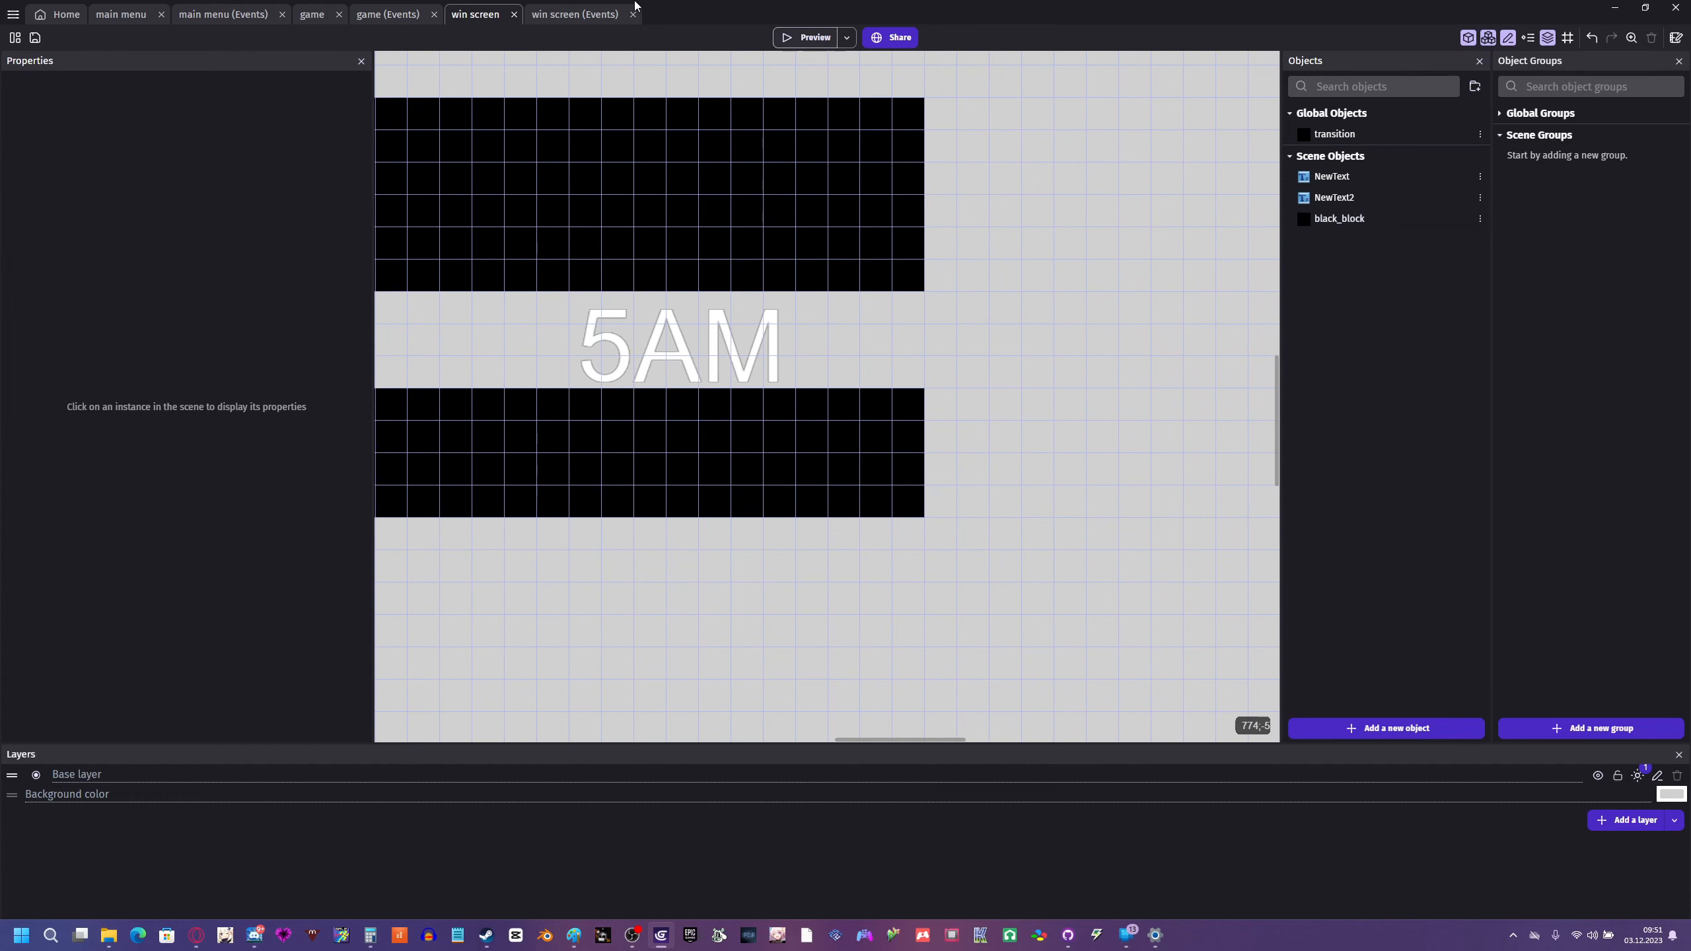
- Complete the NewText2 tween with "linear" easing and a 2-second duration, and preview the scroll to 6 AM
click(598, 14)
double_click(987, 63)
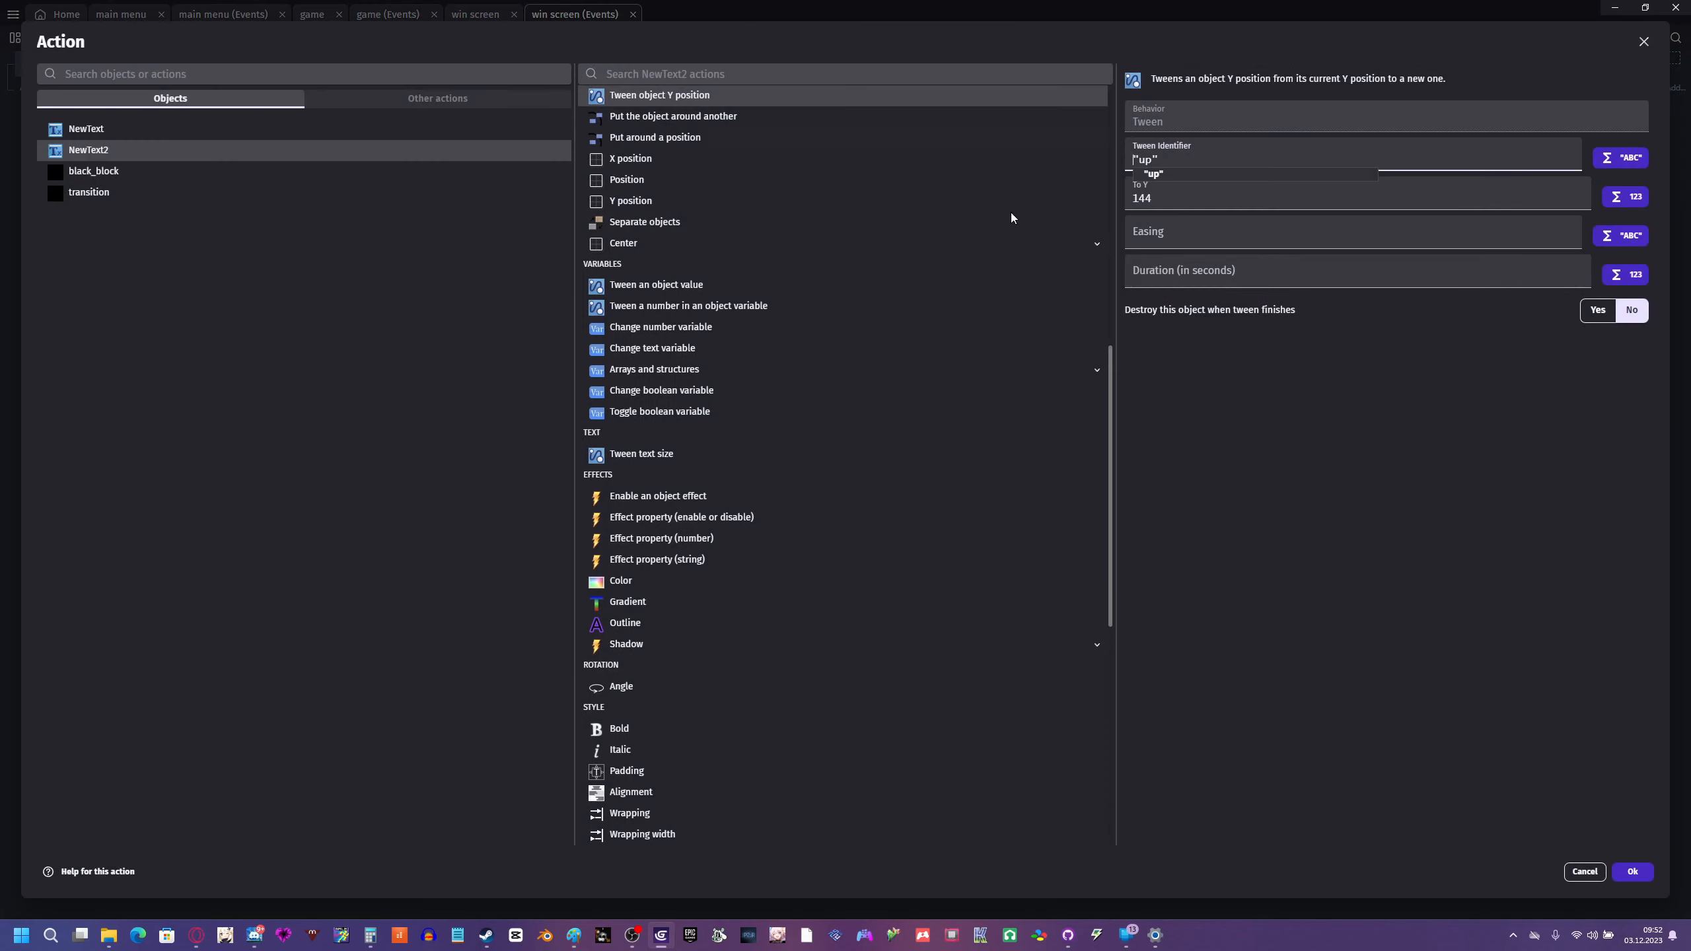
click(1166, 230)
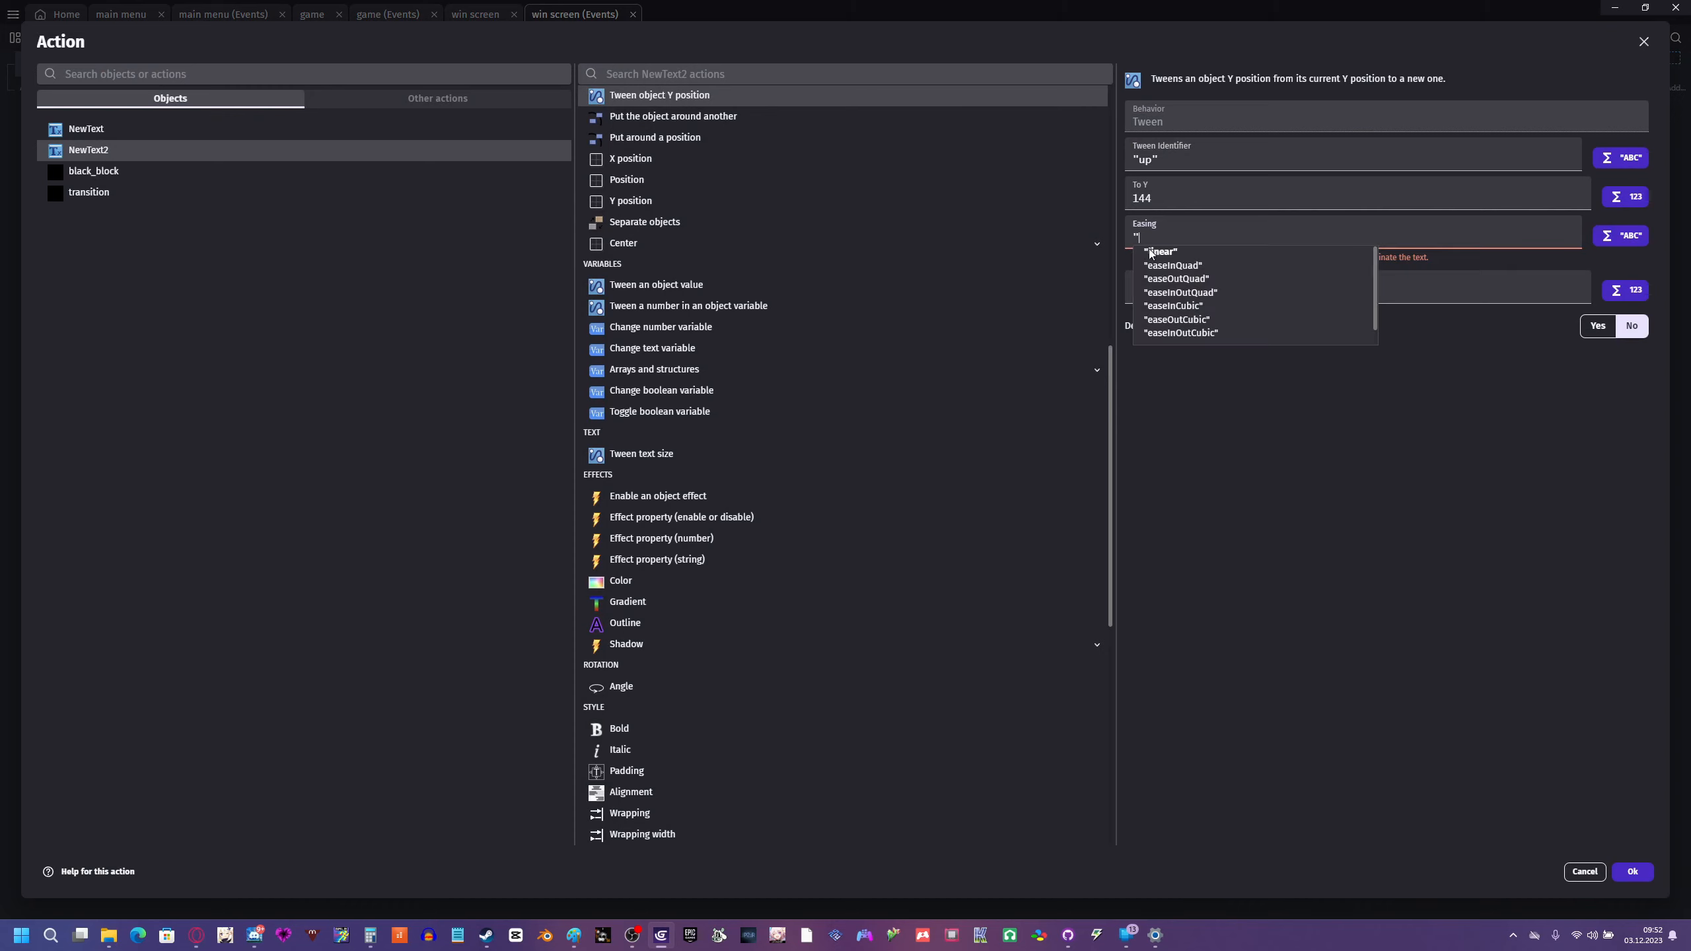
click(1159, 251)
click(1153, 278)
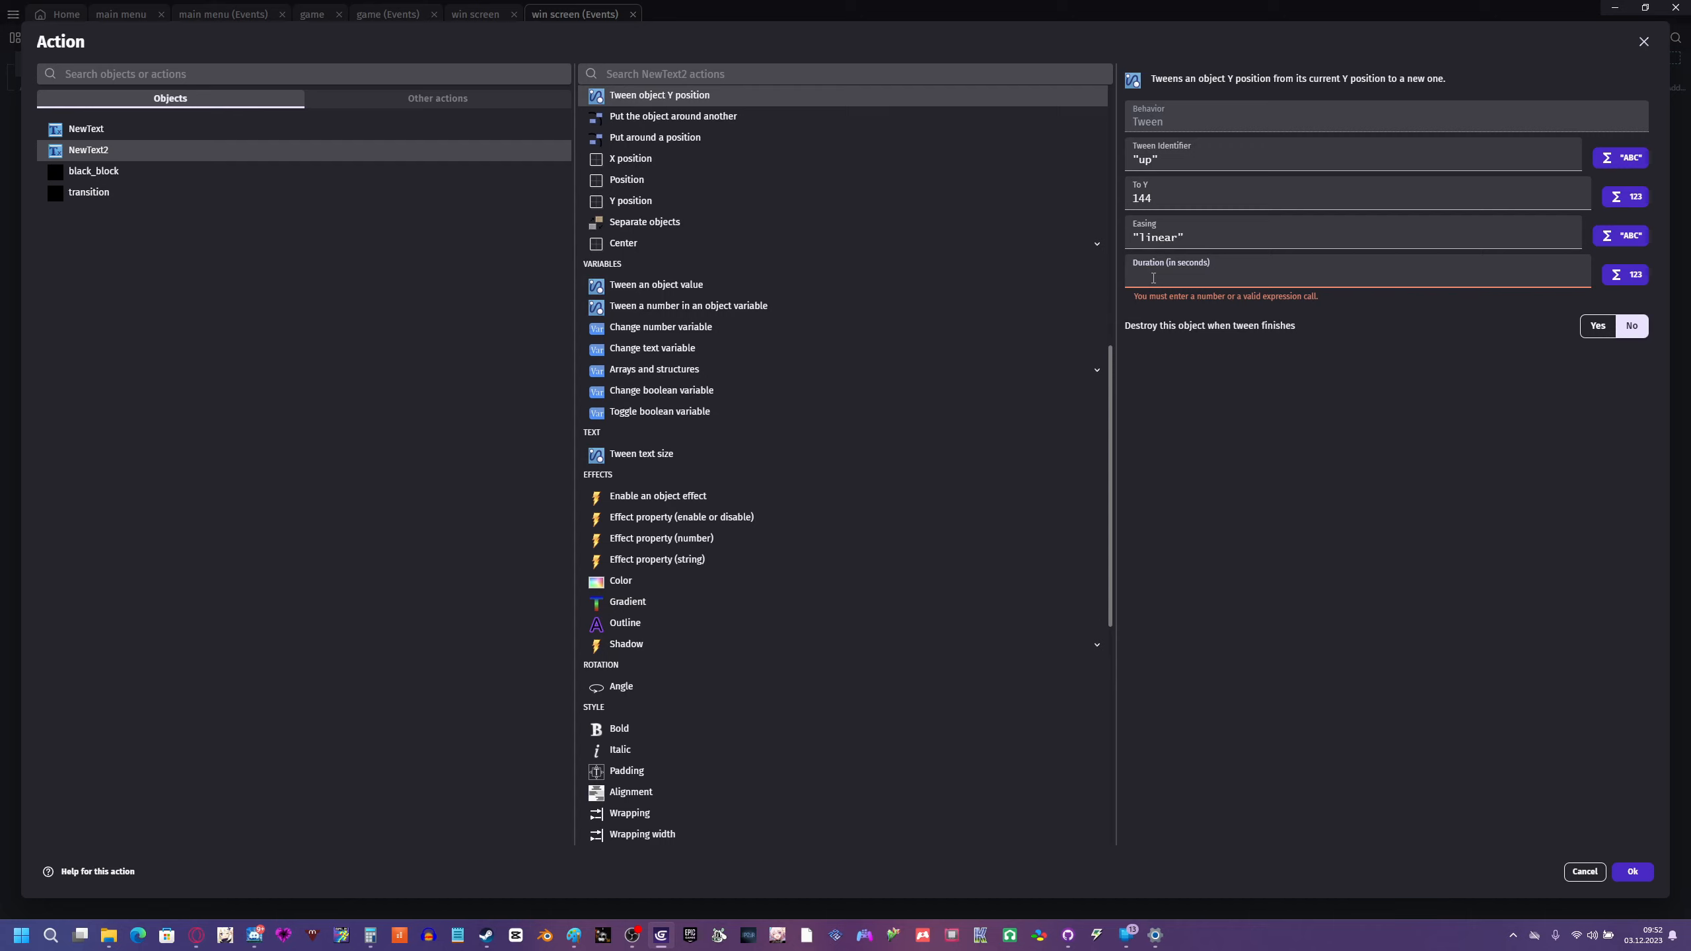
text(2)
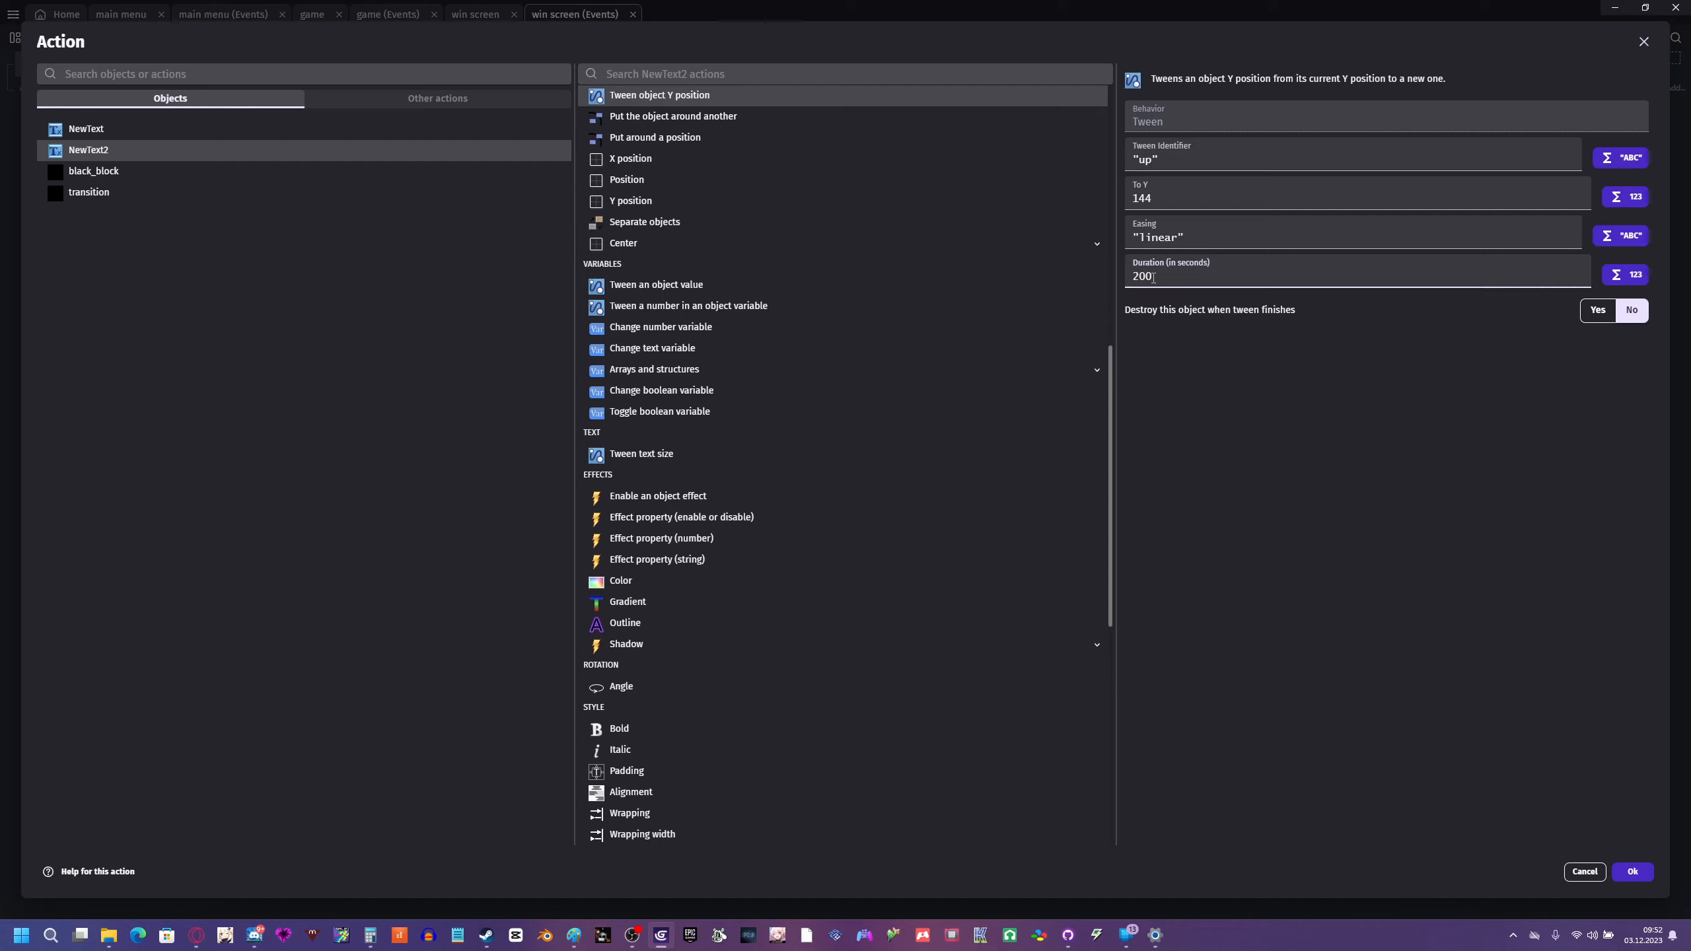
click(1323, 404)
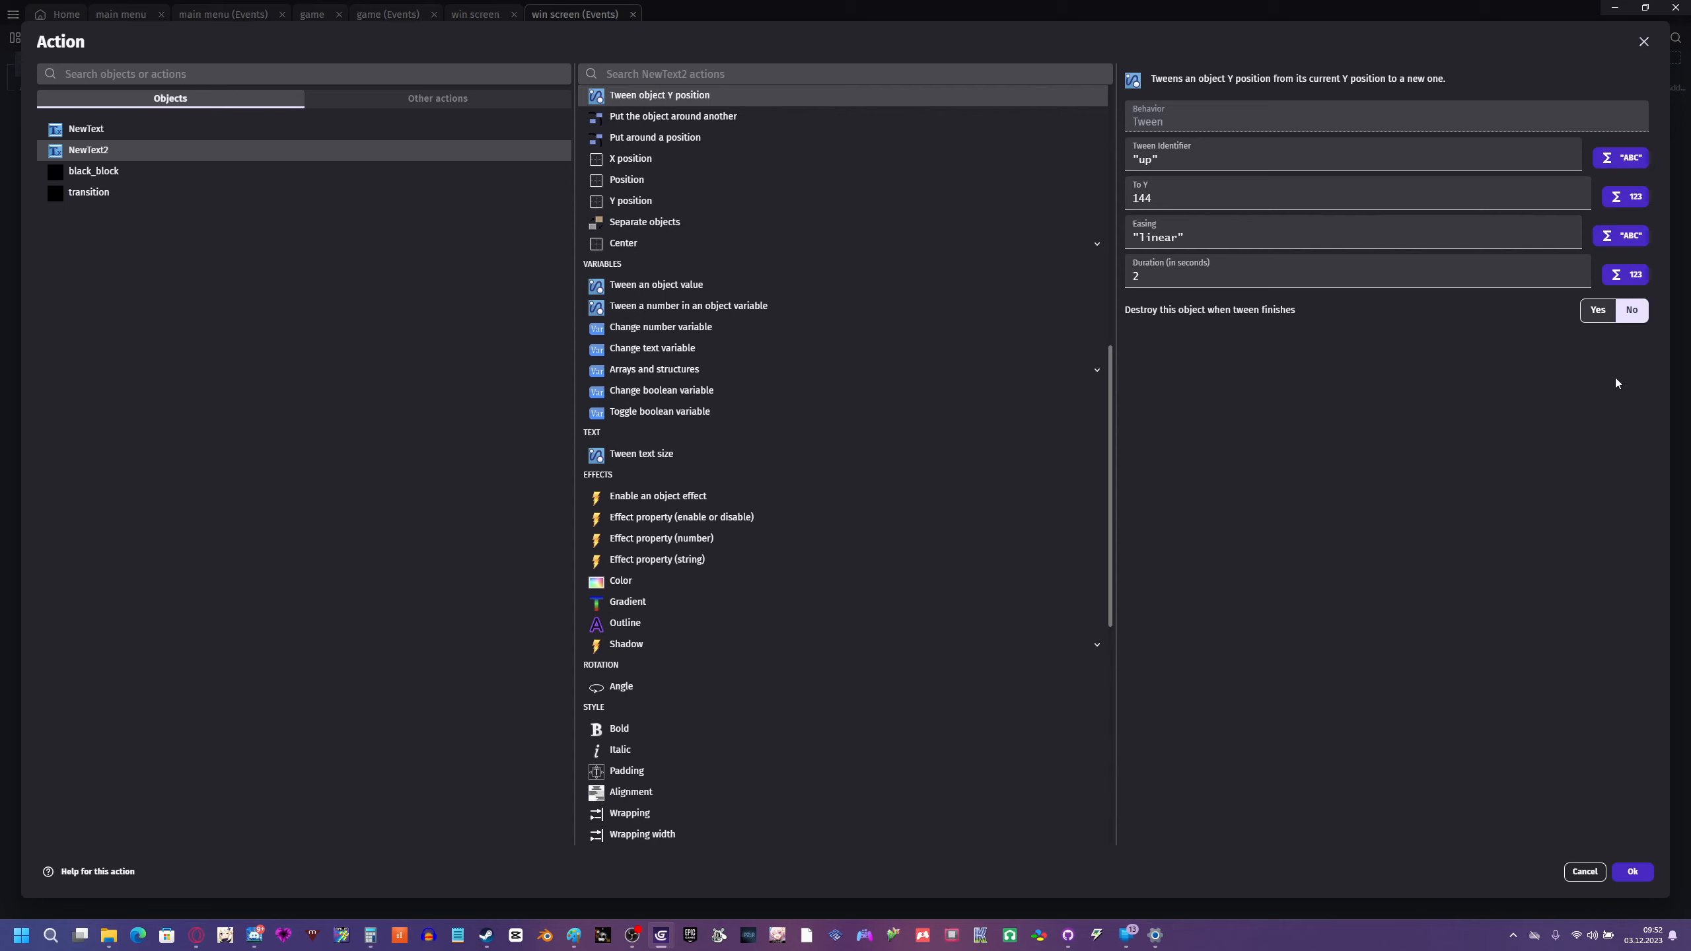
click(1632, 871)
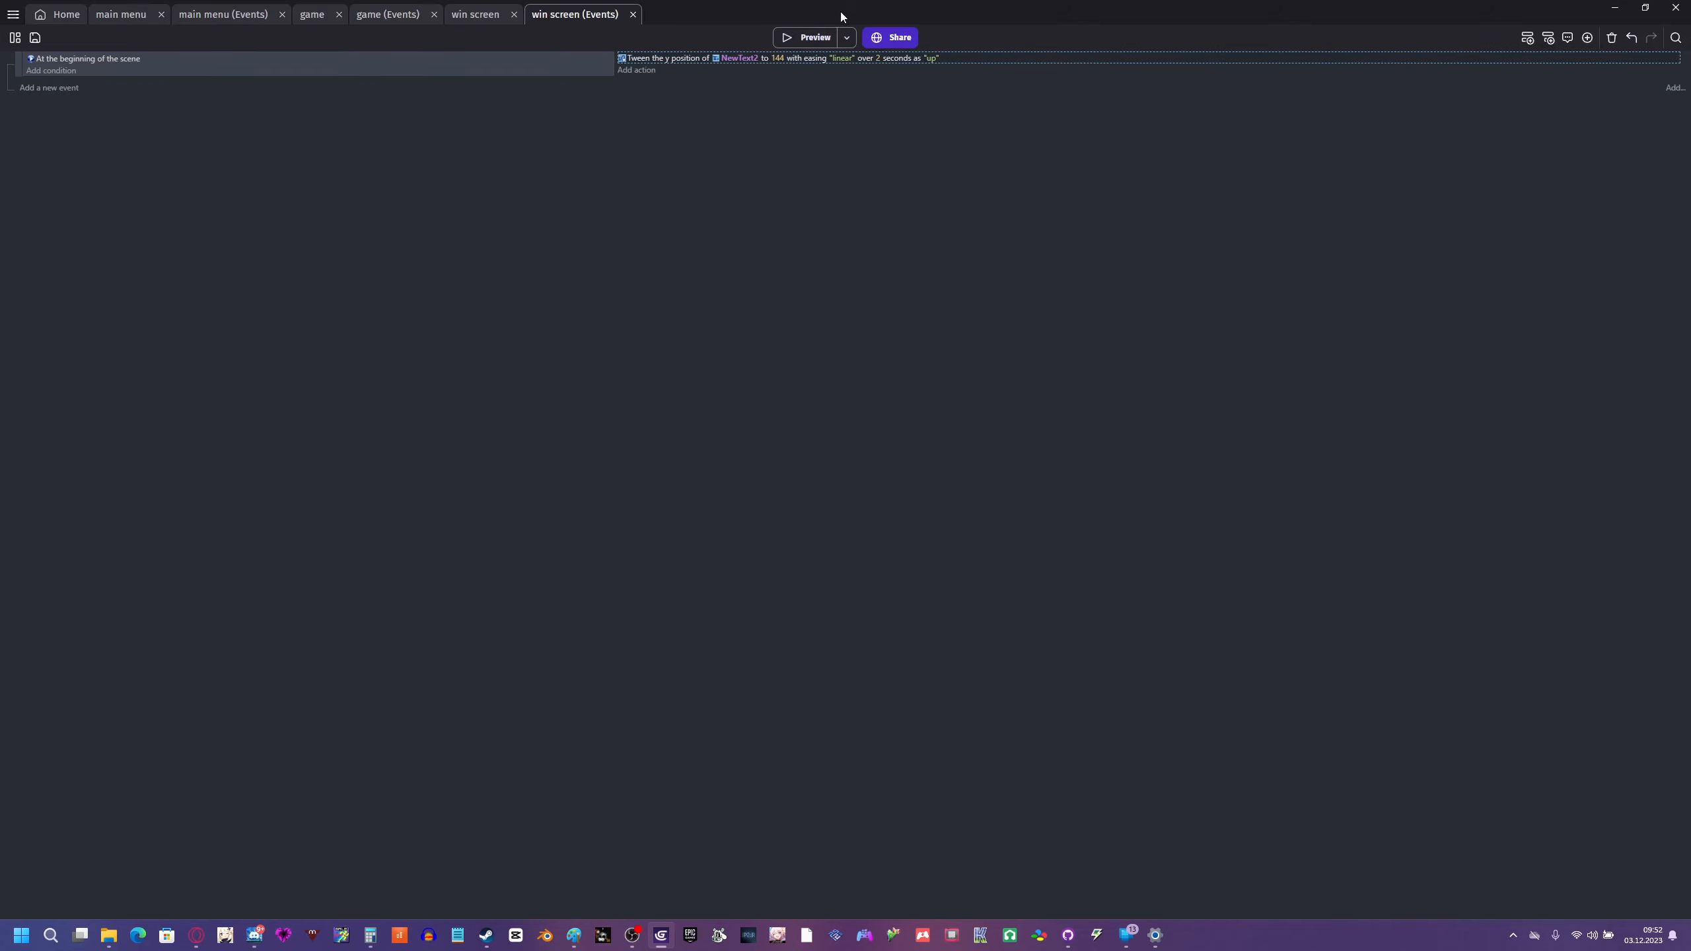
click(815, 39)
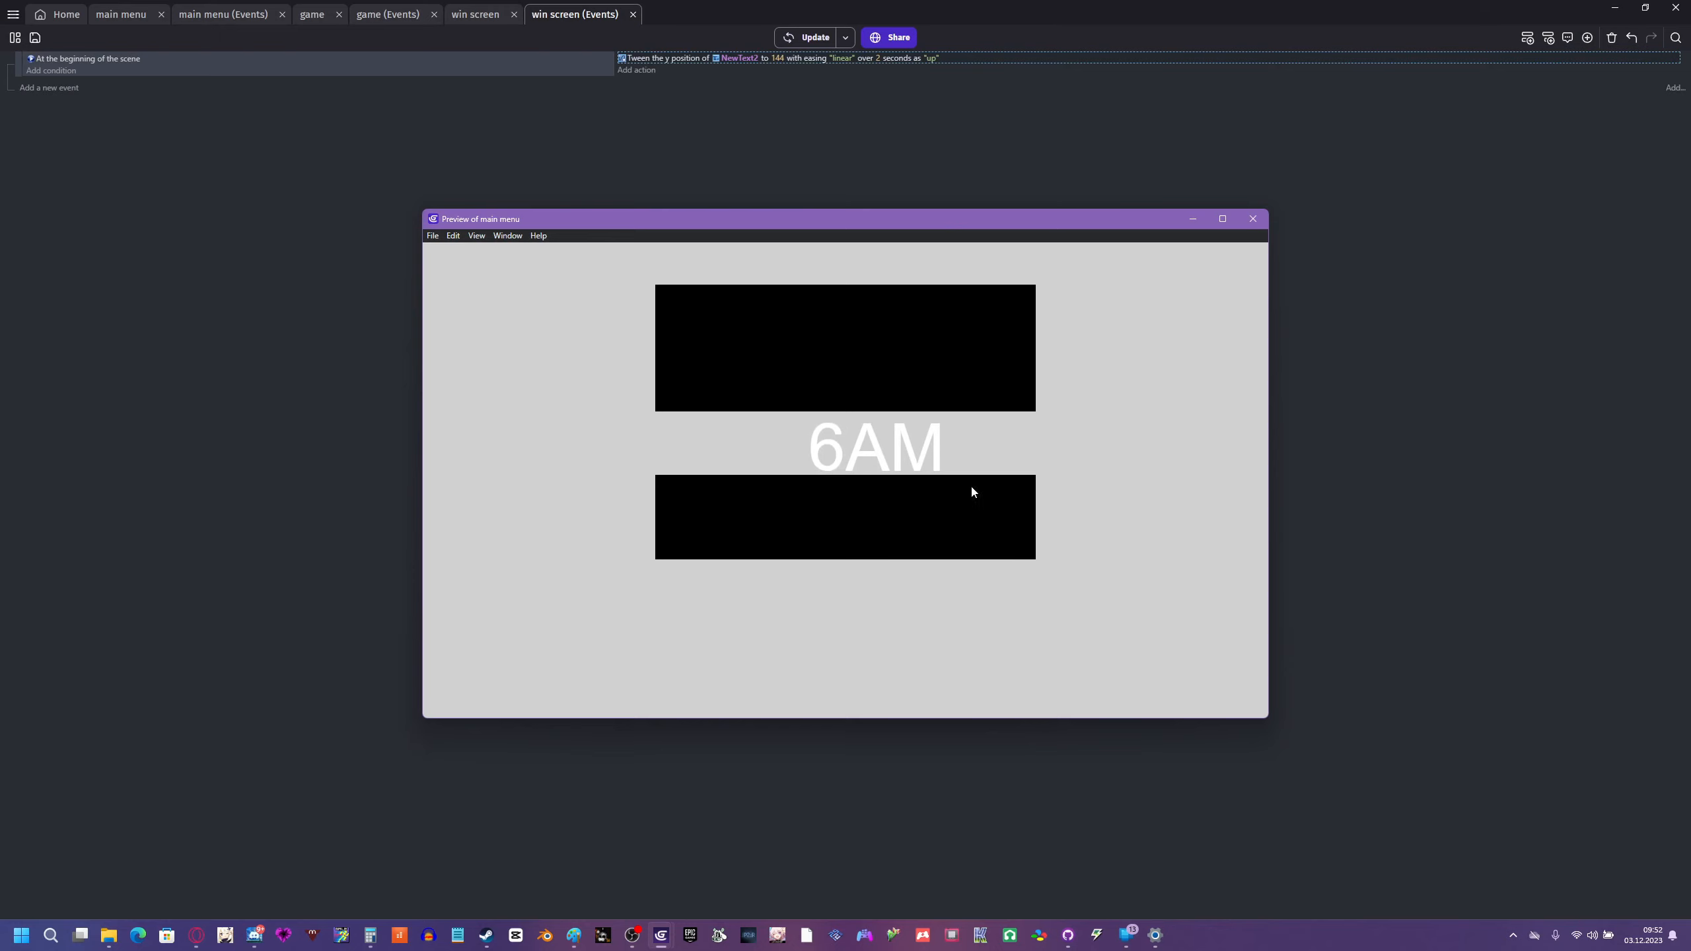
click(1252, 220)
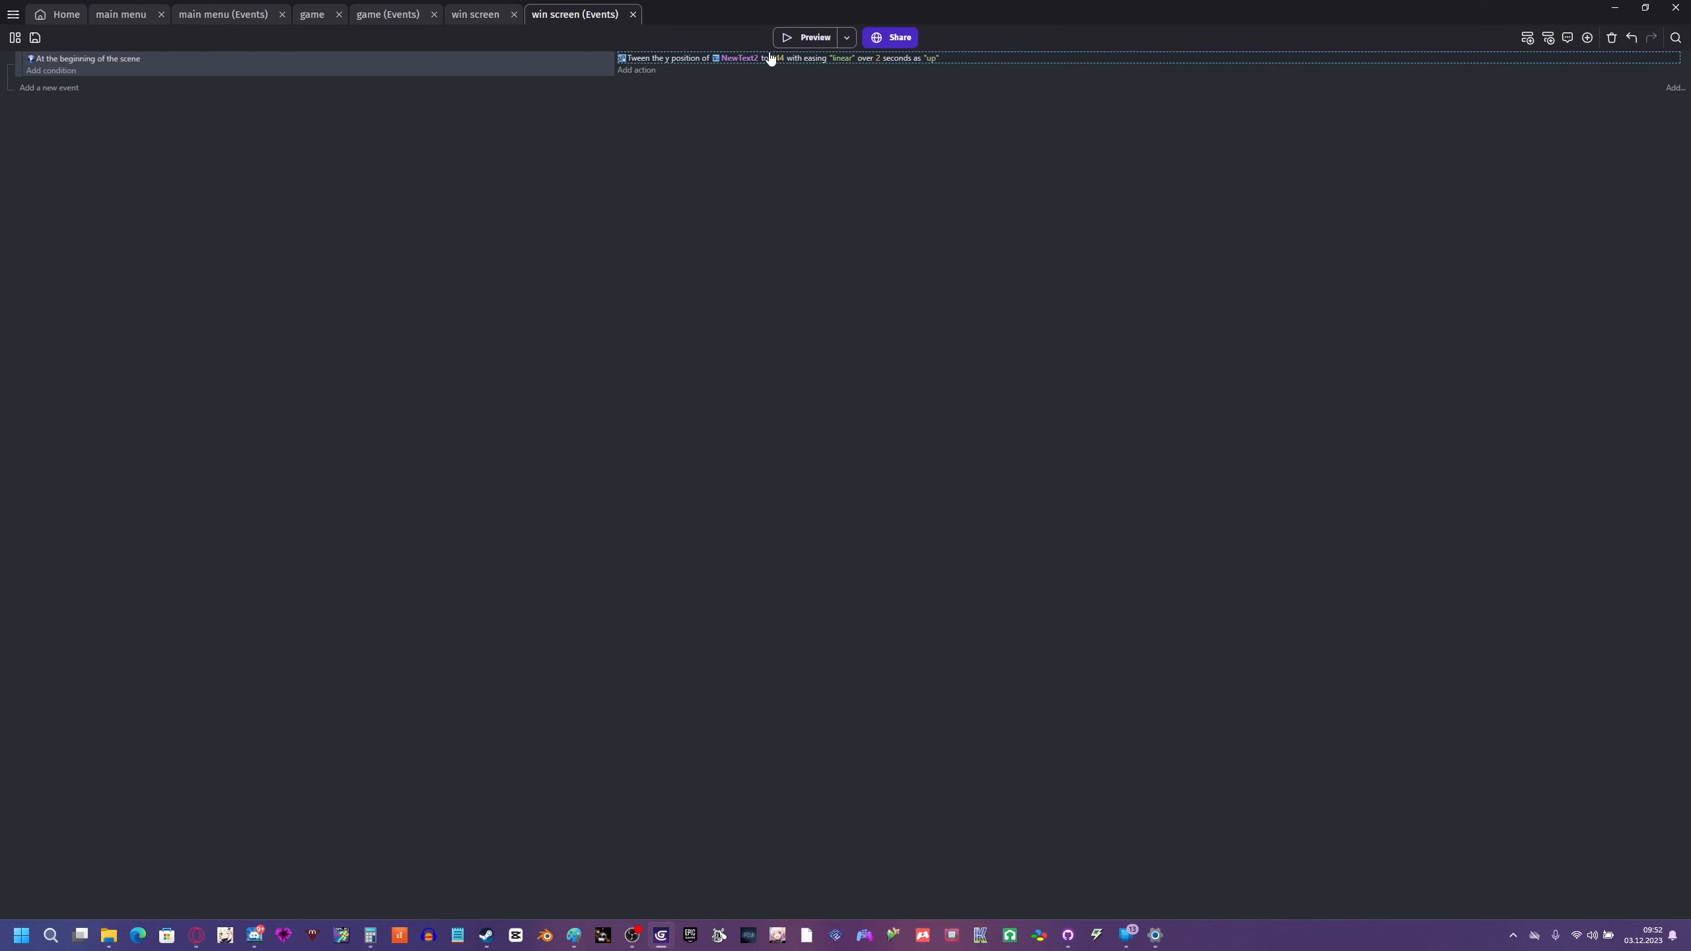
- Set the tween duration to 6 seconds, preview the slower scroll, and close the preview
click(875, 58)
text(6)
click(825, 273)
click(789, 37)
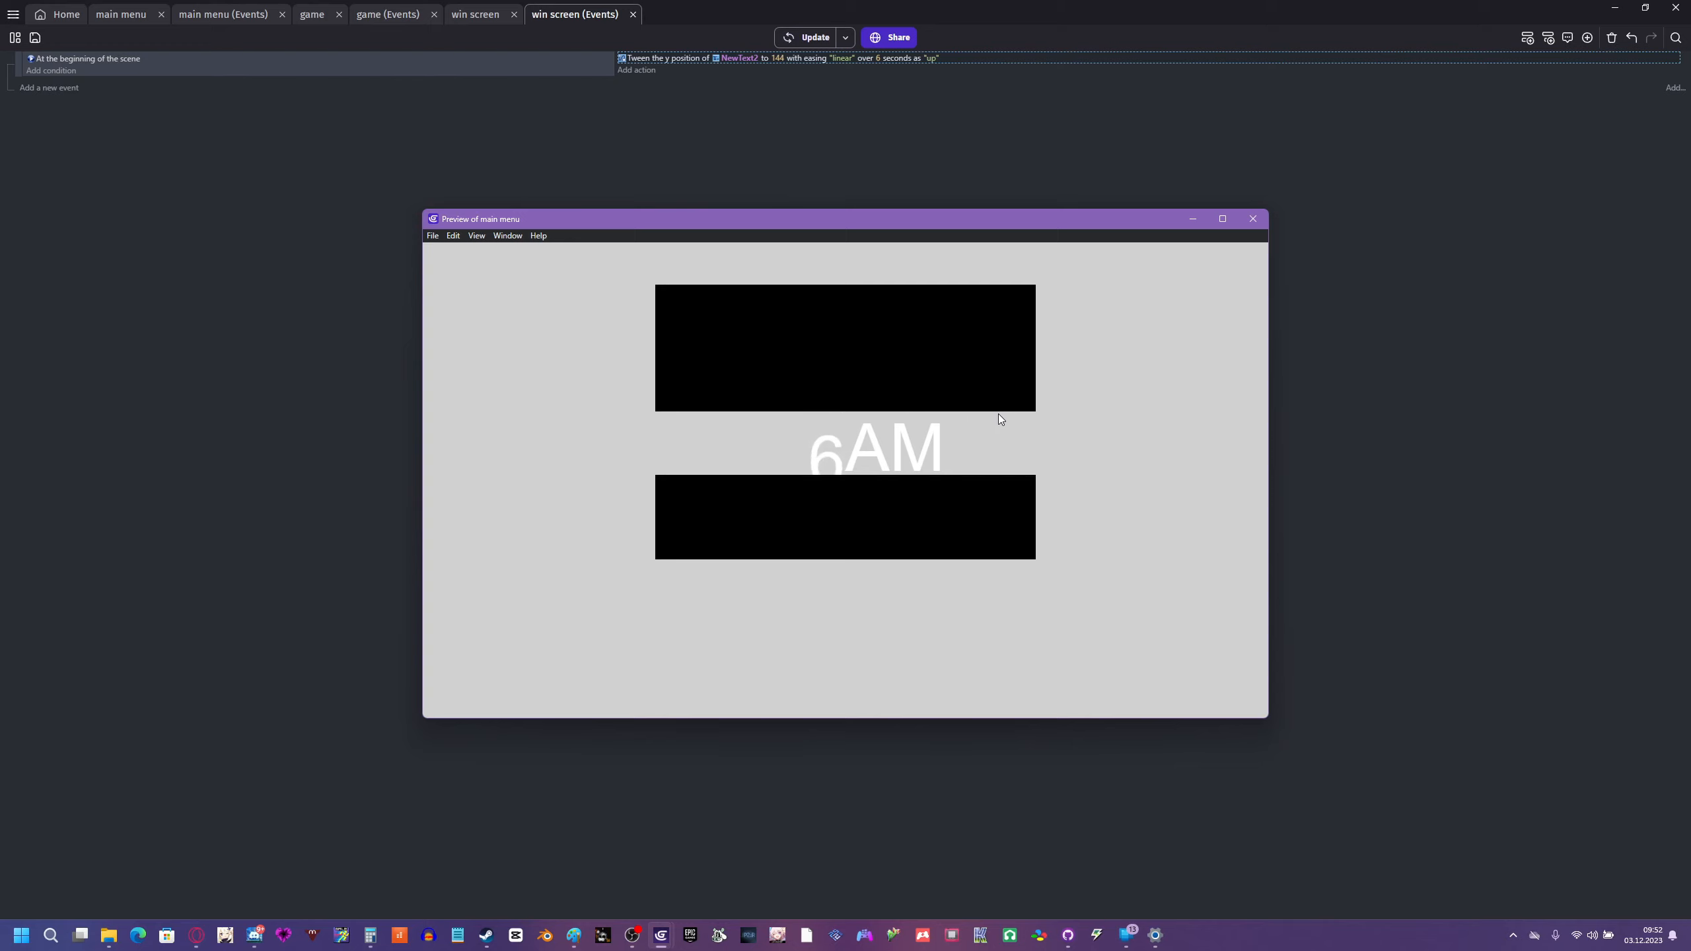
click(1253, 220)
- Set the win screen scene's background color to black, preview the scroll to 6 AM against it, and close the preview
click(475, 15)
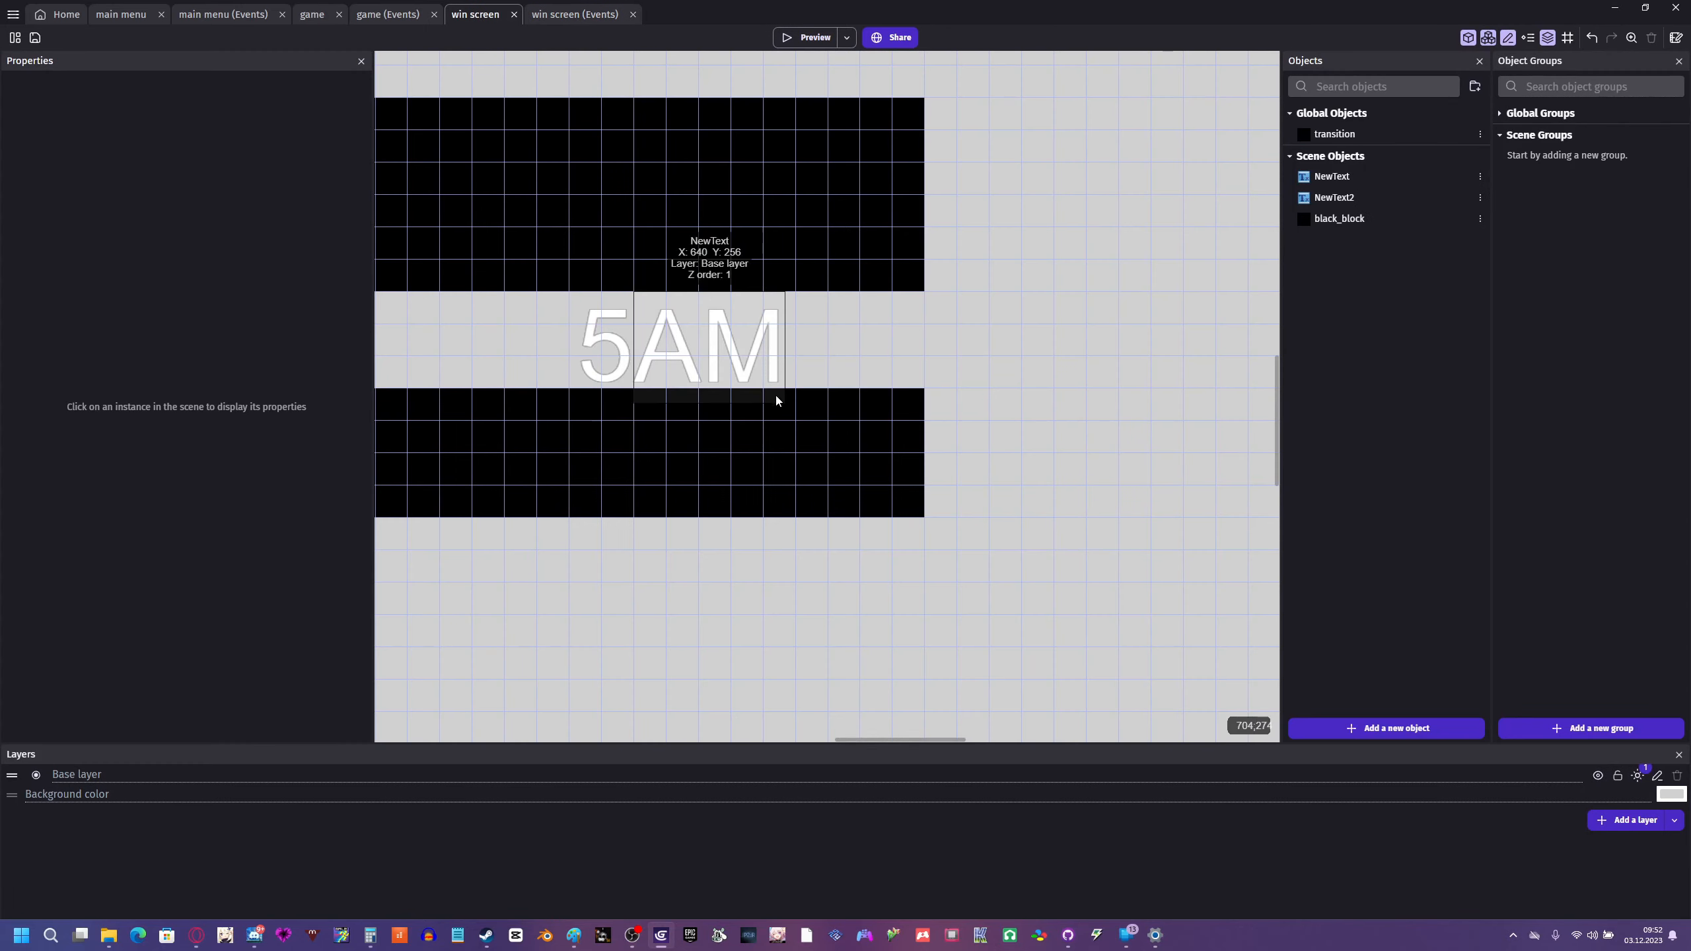
middle_drag(888, 107, 1033, 155)
click(1670, 794)
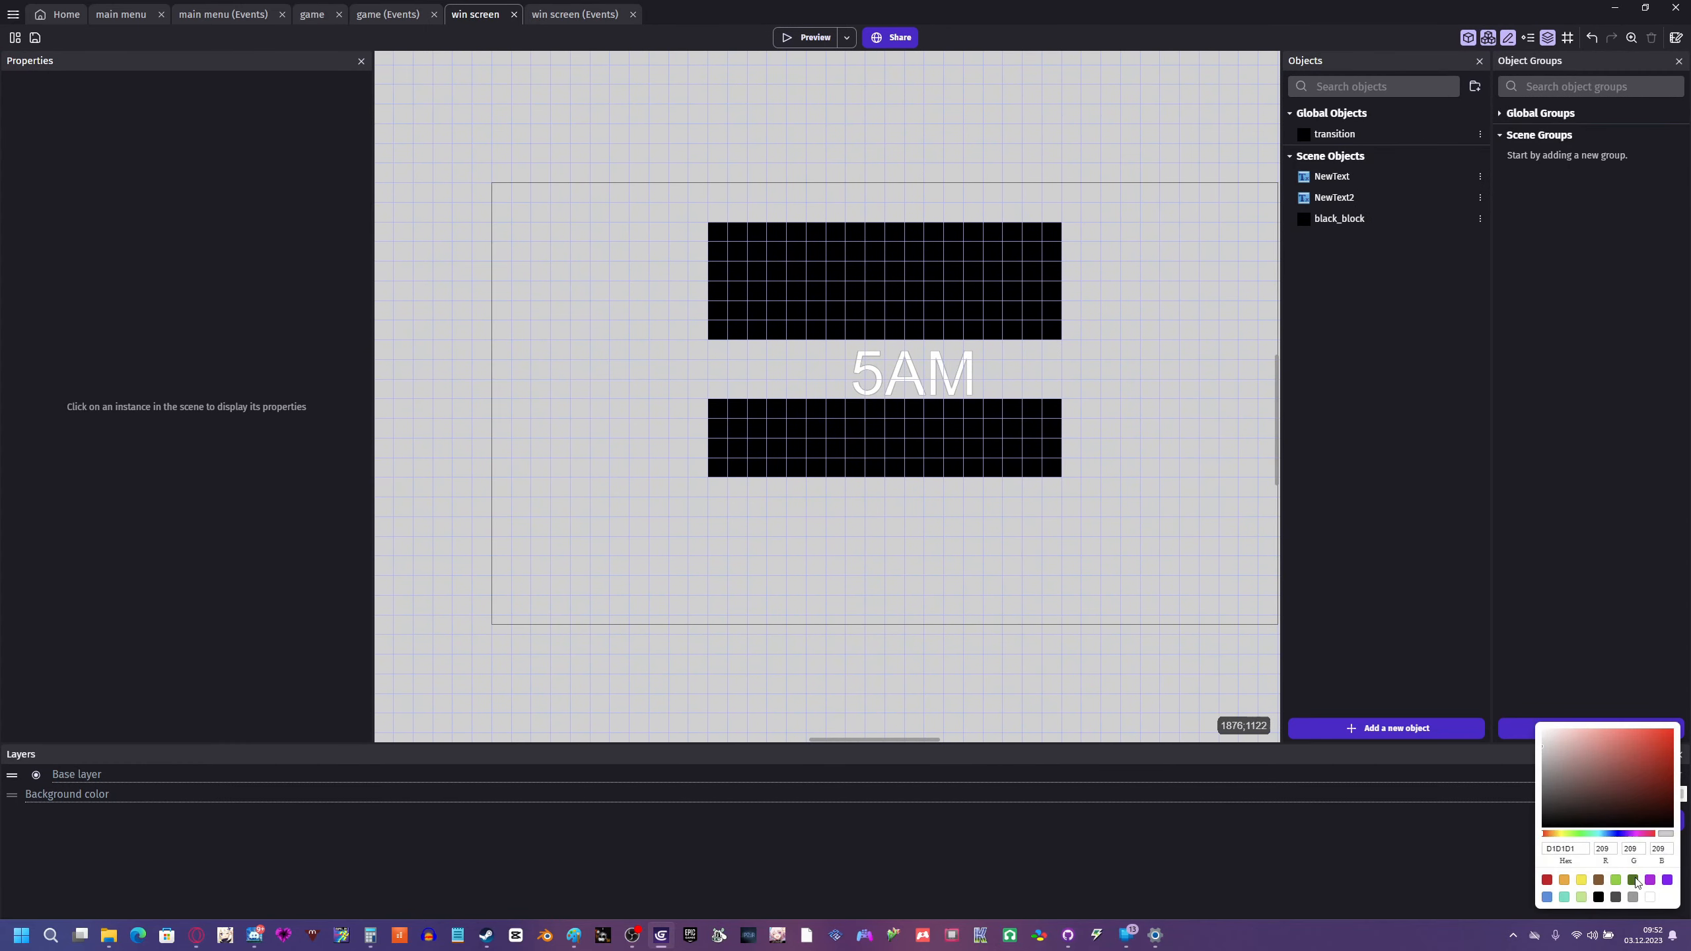
click(1598, 897)
click(1167, 562)
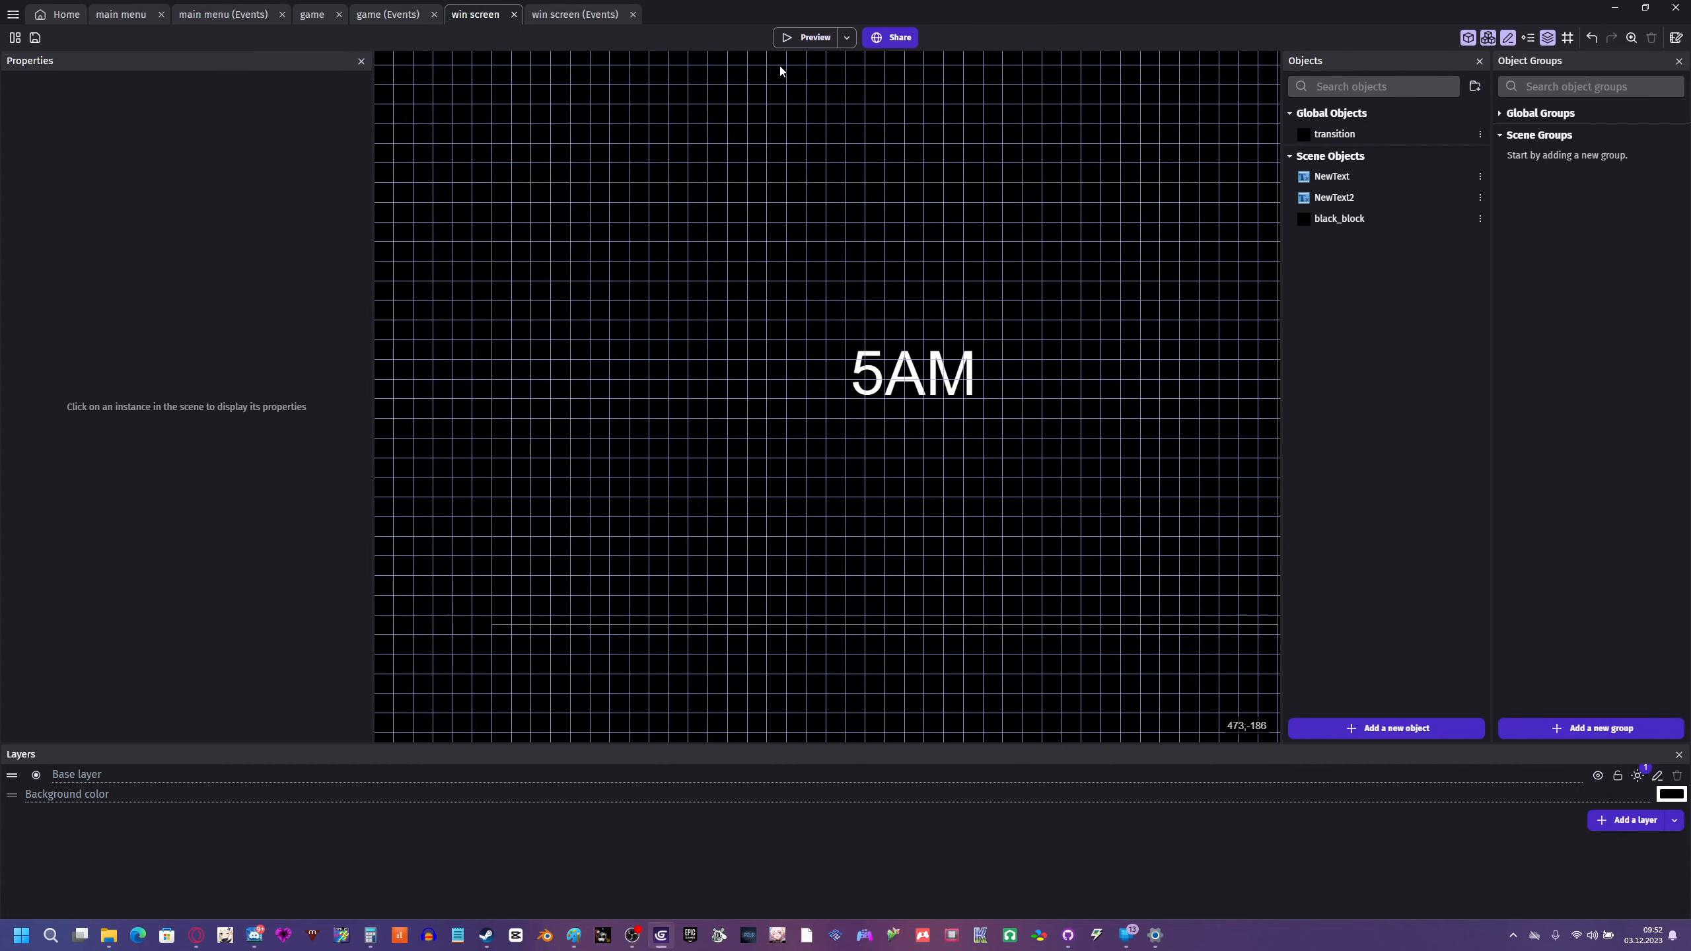
click(807, 41)
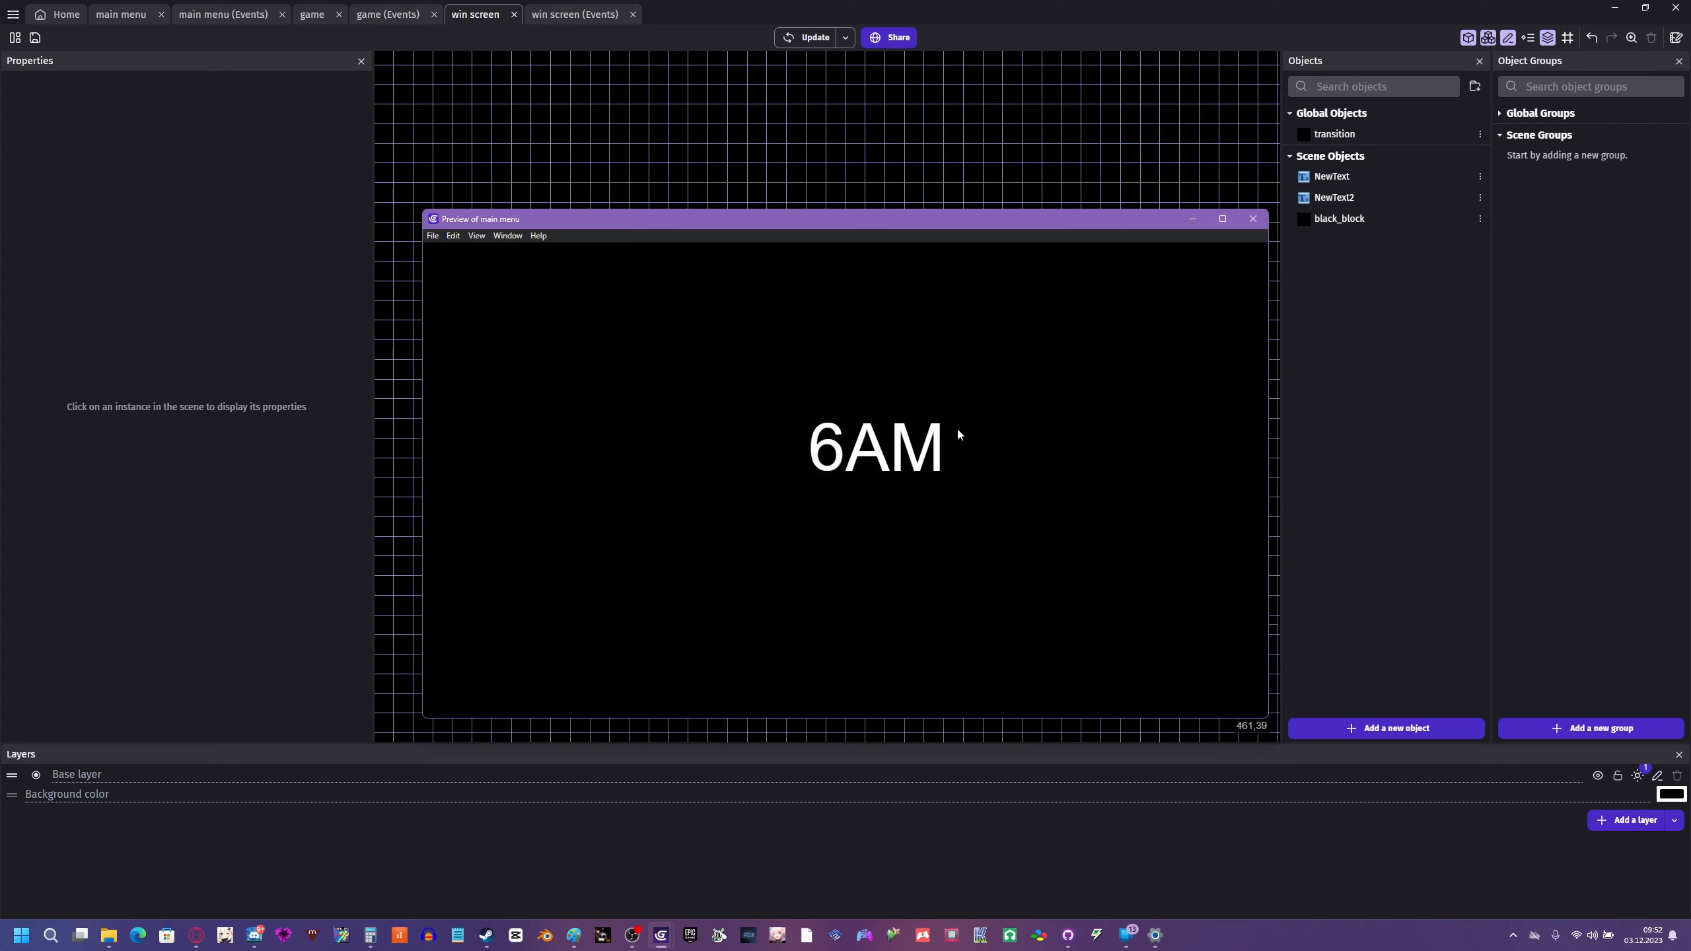
click(1251, 227)
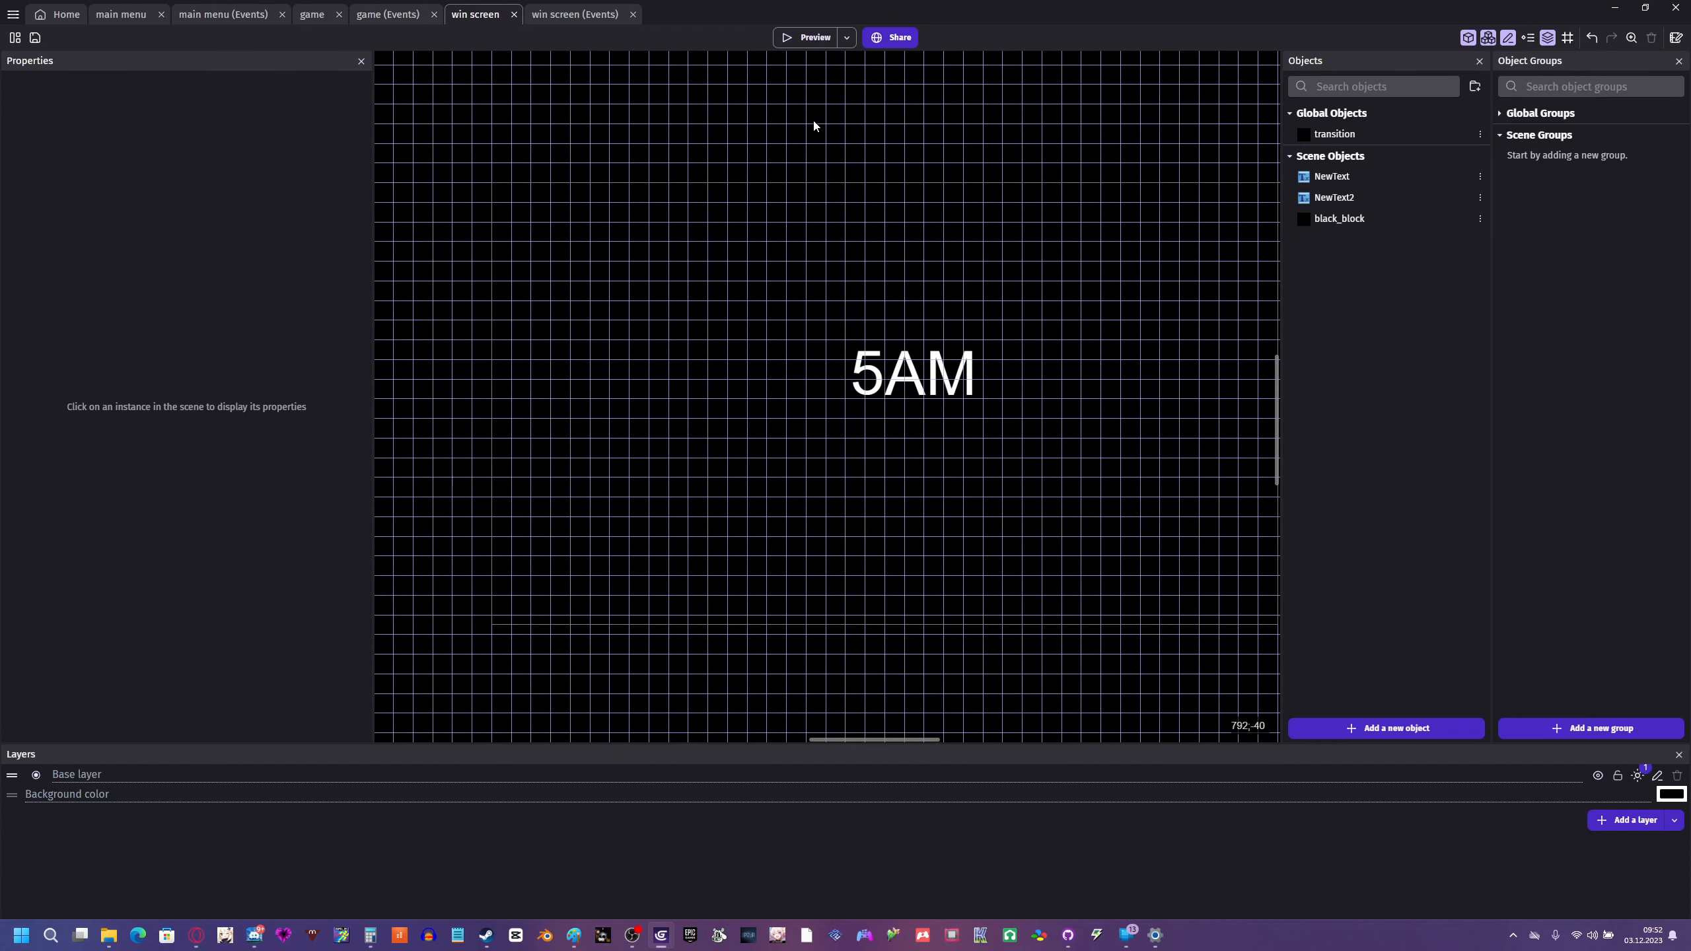
- Delete the action that removes the "hour" timer from the o__clock = 6 event in the game scene's events
click(400, 14)
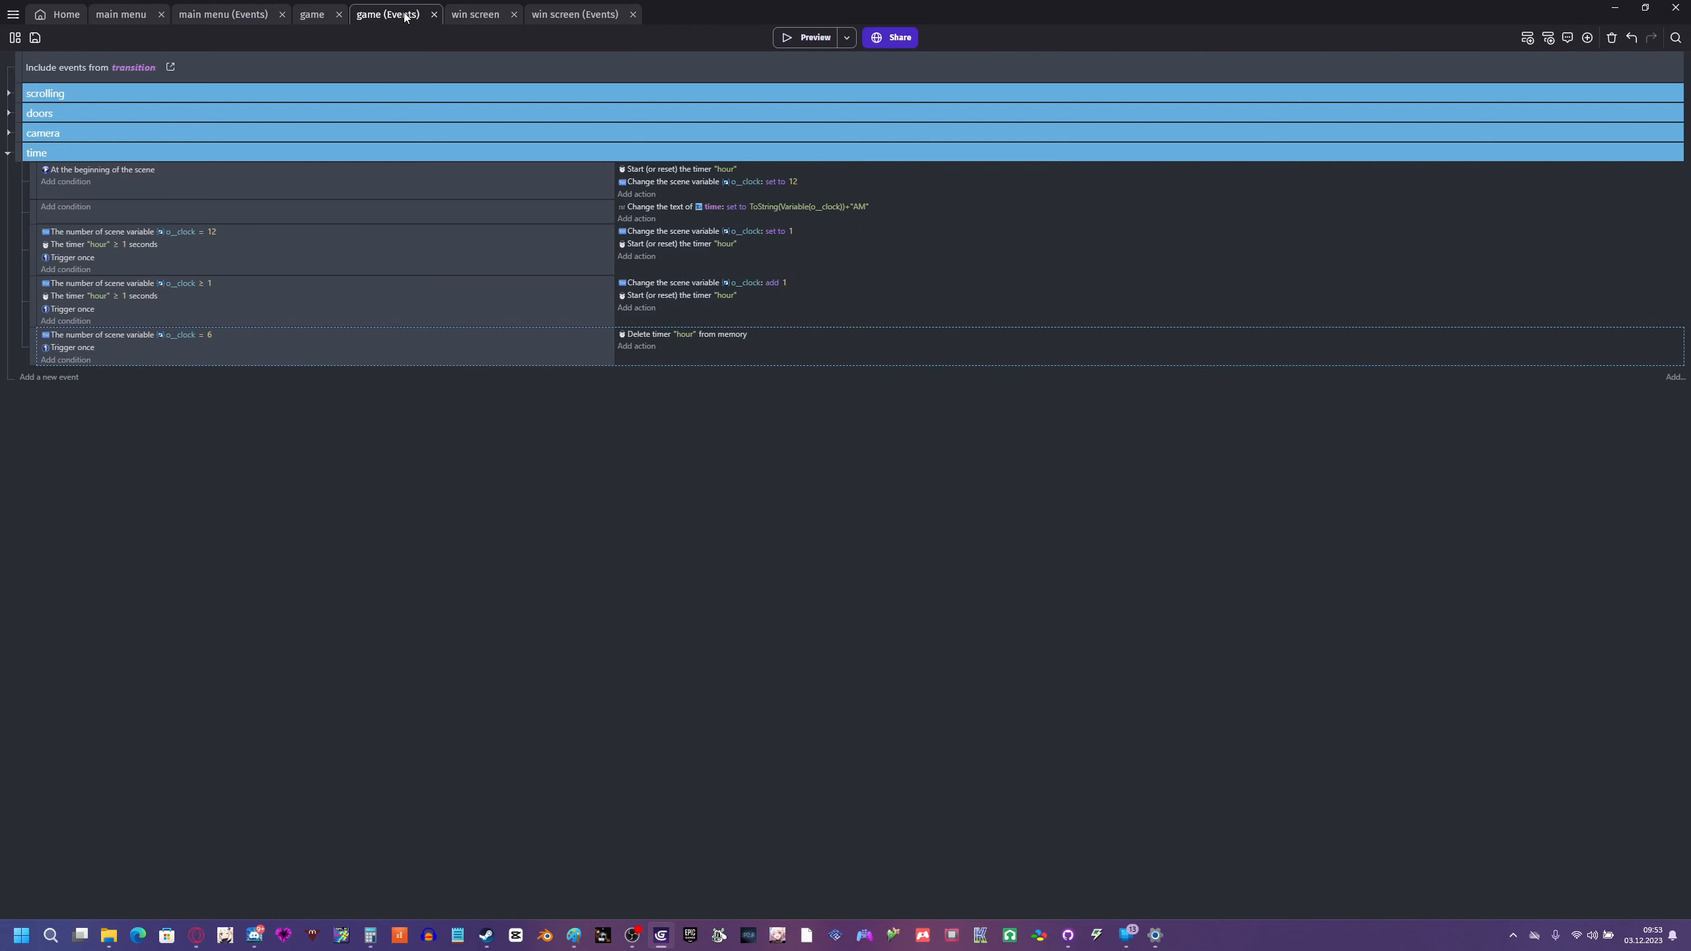
click(642, 335)
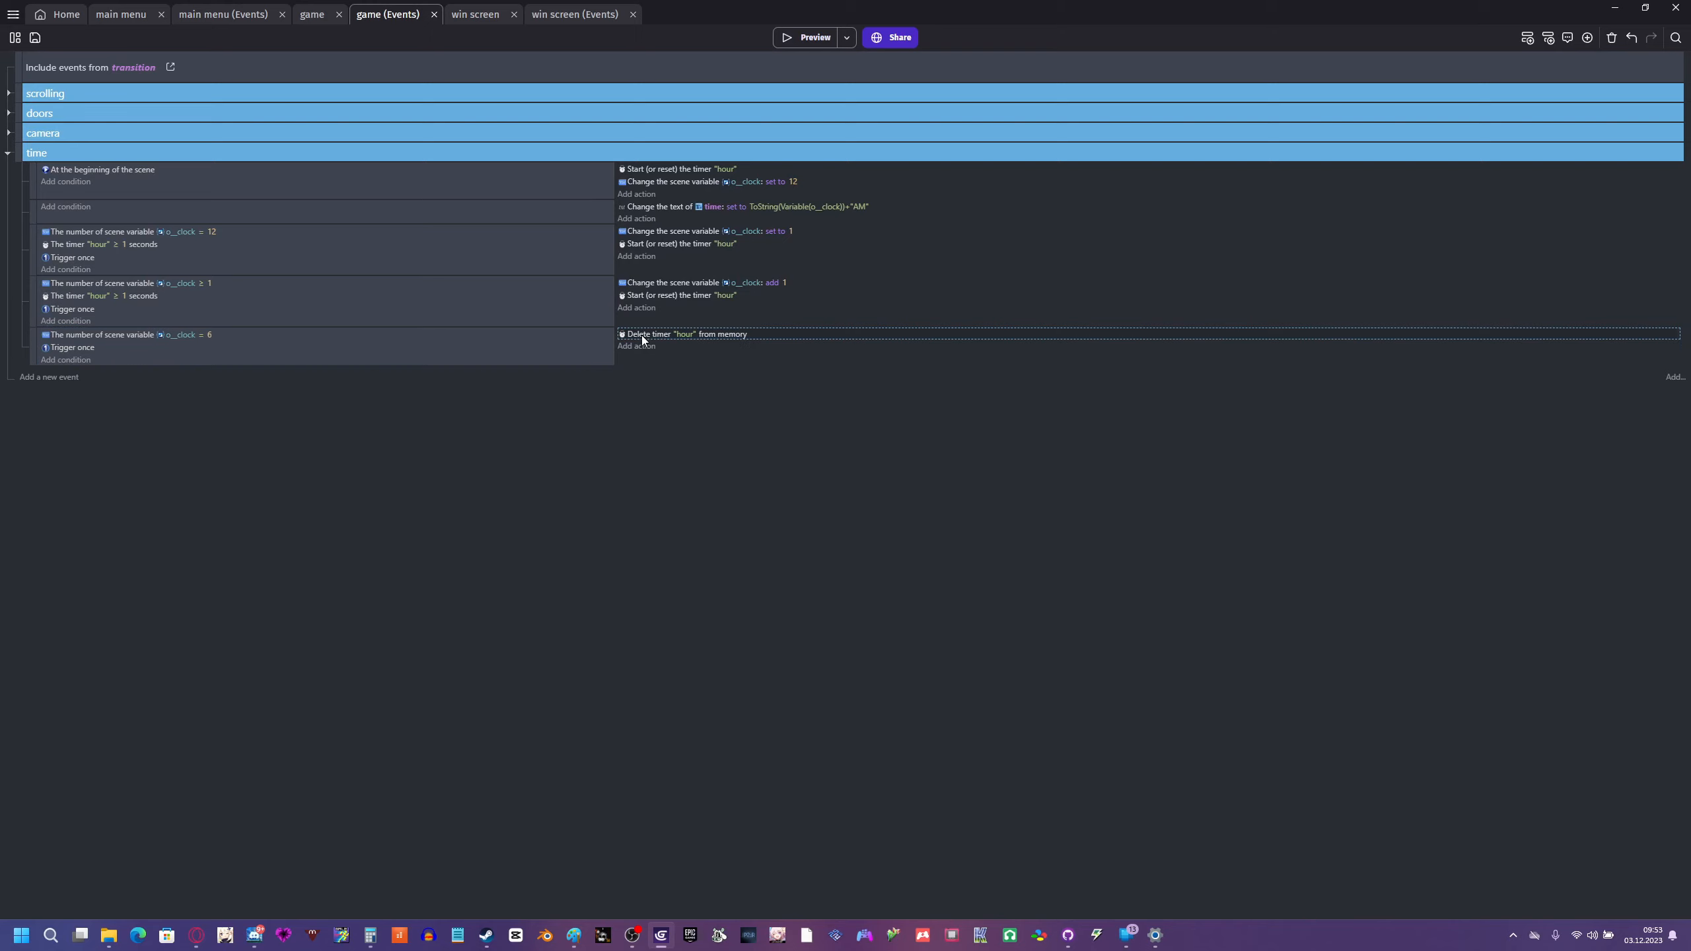
key(Delete)
- Add a Change the scene action to "win screen" in the o__clock = 6 event and preview the game
click(641, 336)
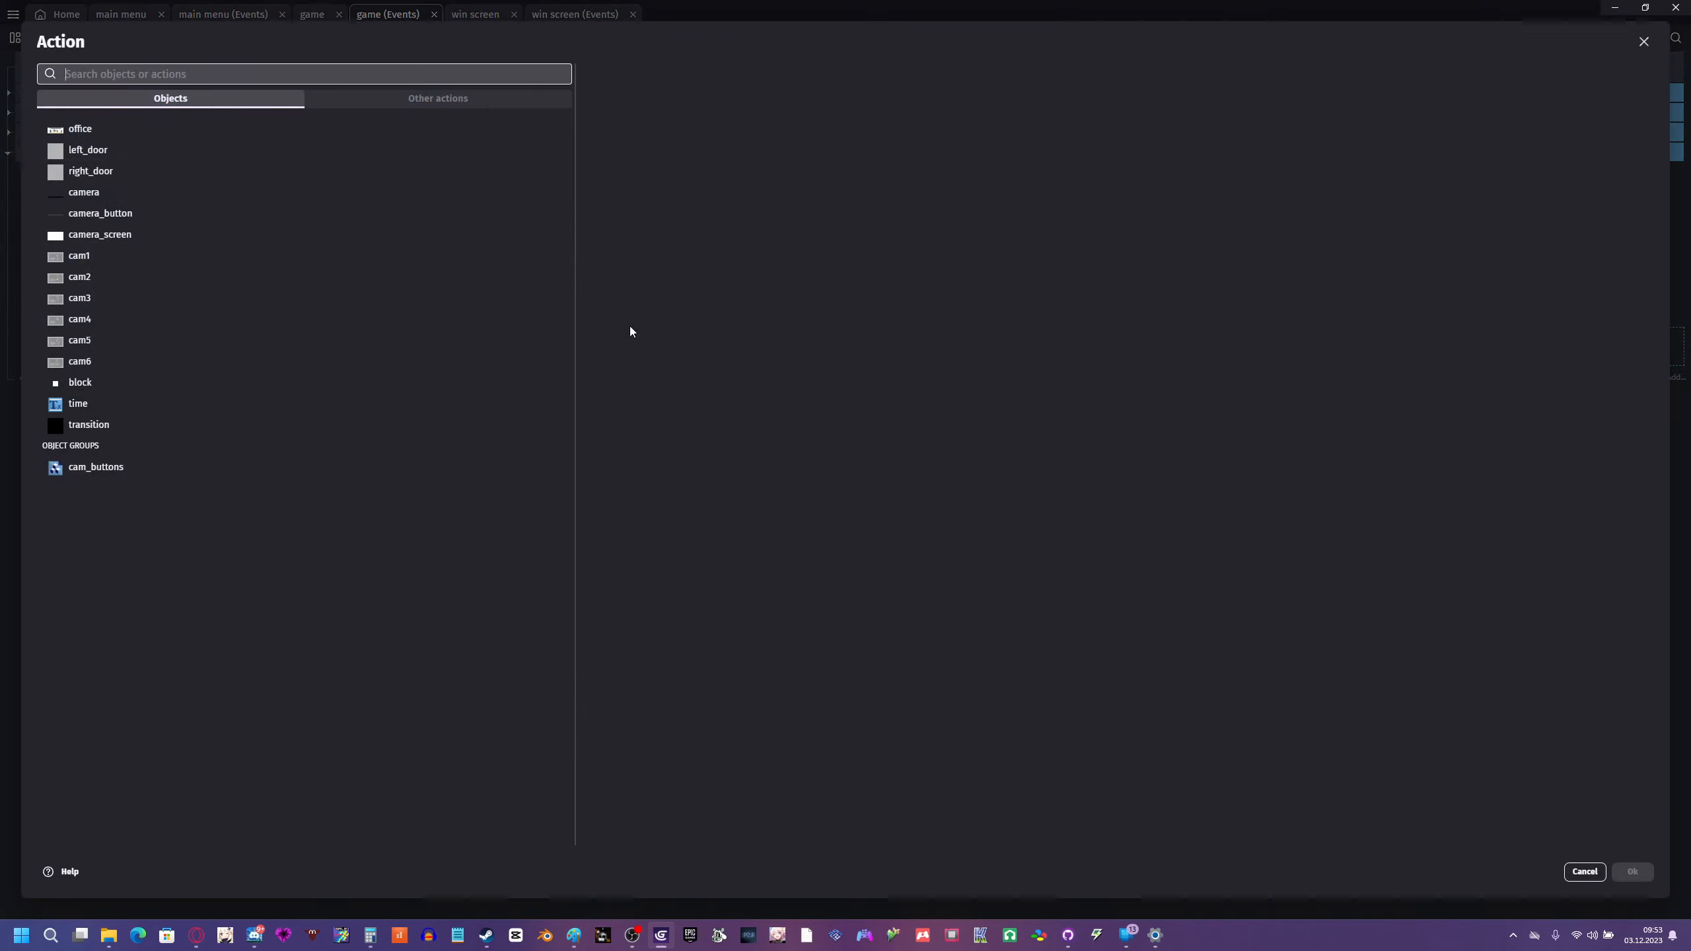
click(438, 101)
click(82, 213)
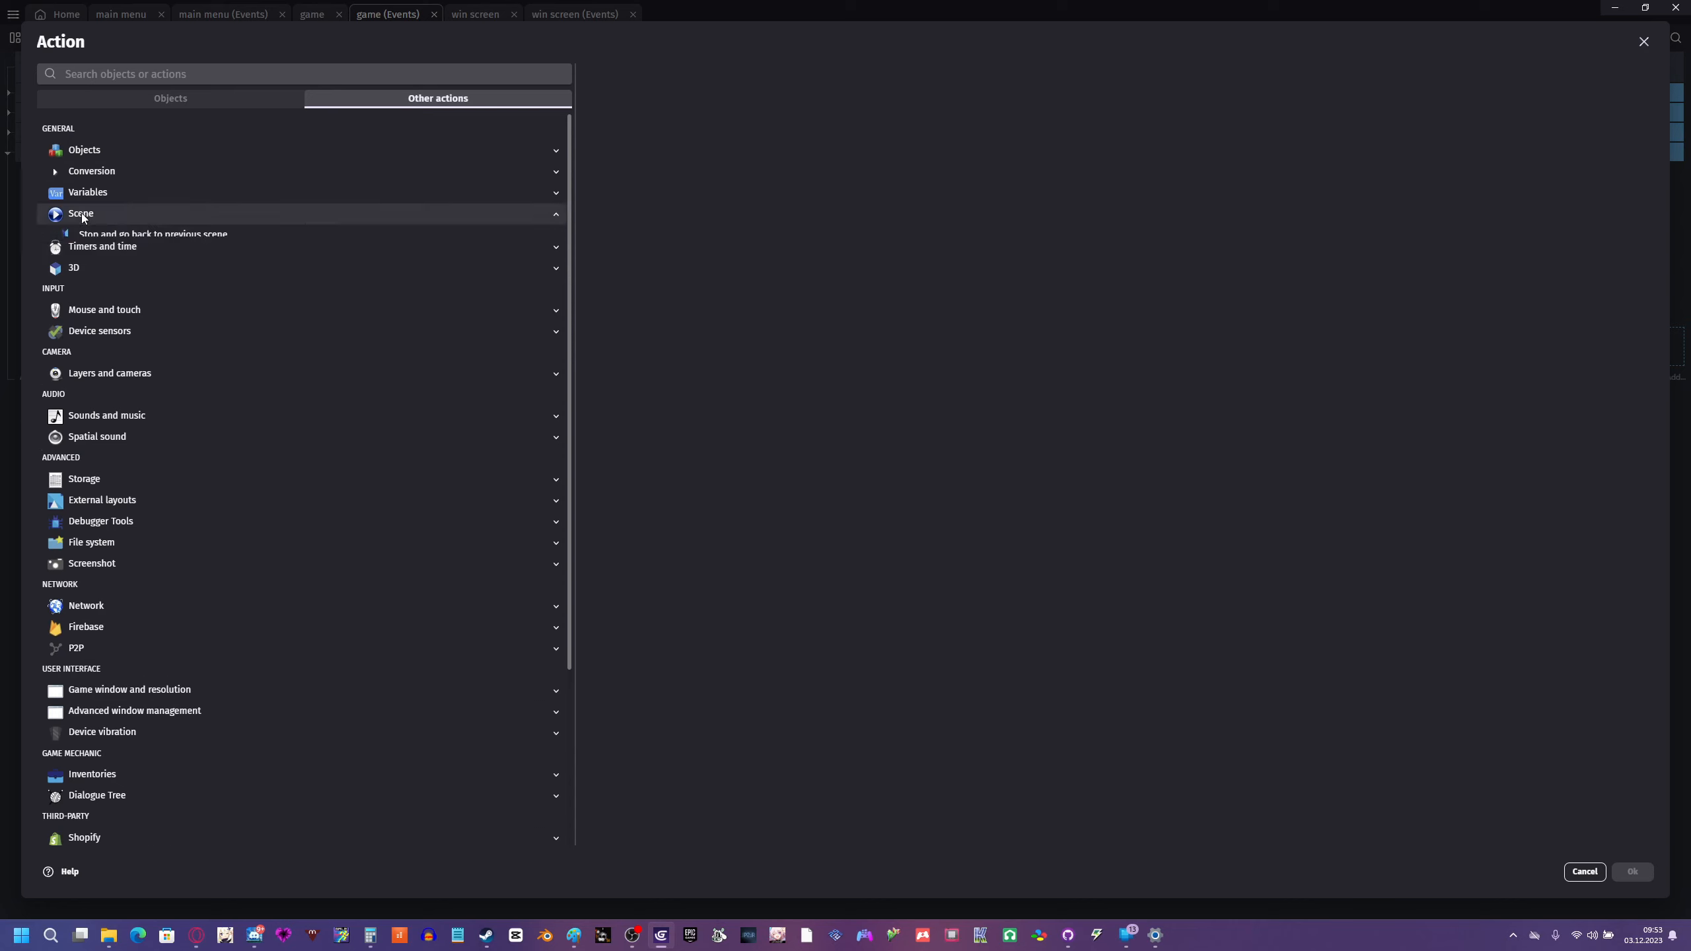
click(130, 303)
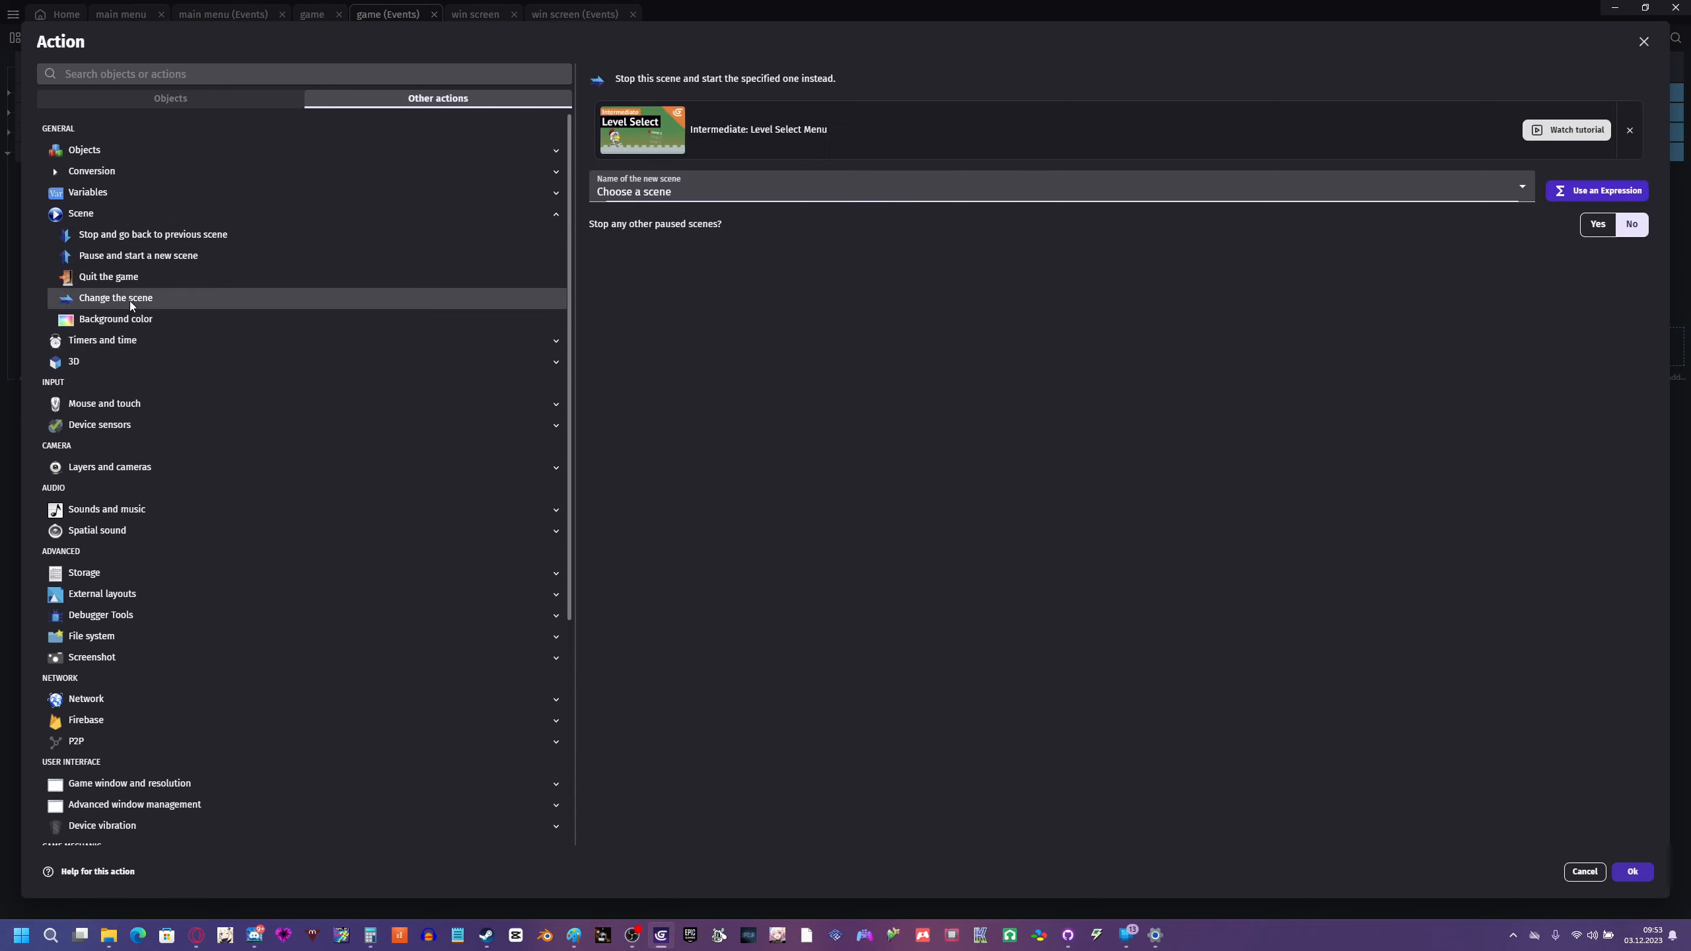
click(779, 187)
click(684, 246)
click(1634, 872)
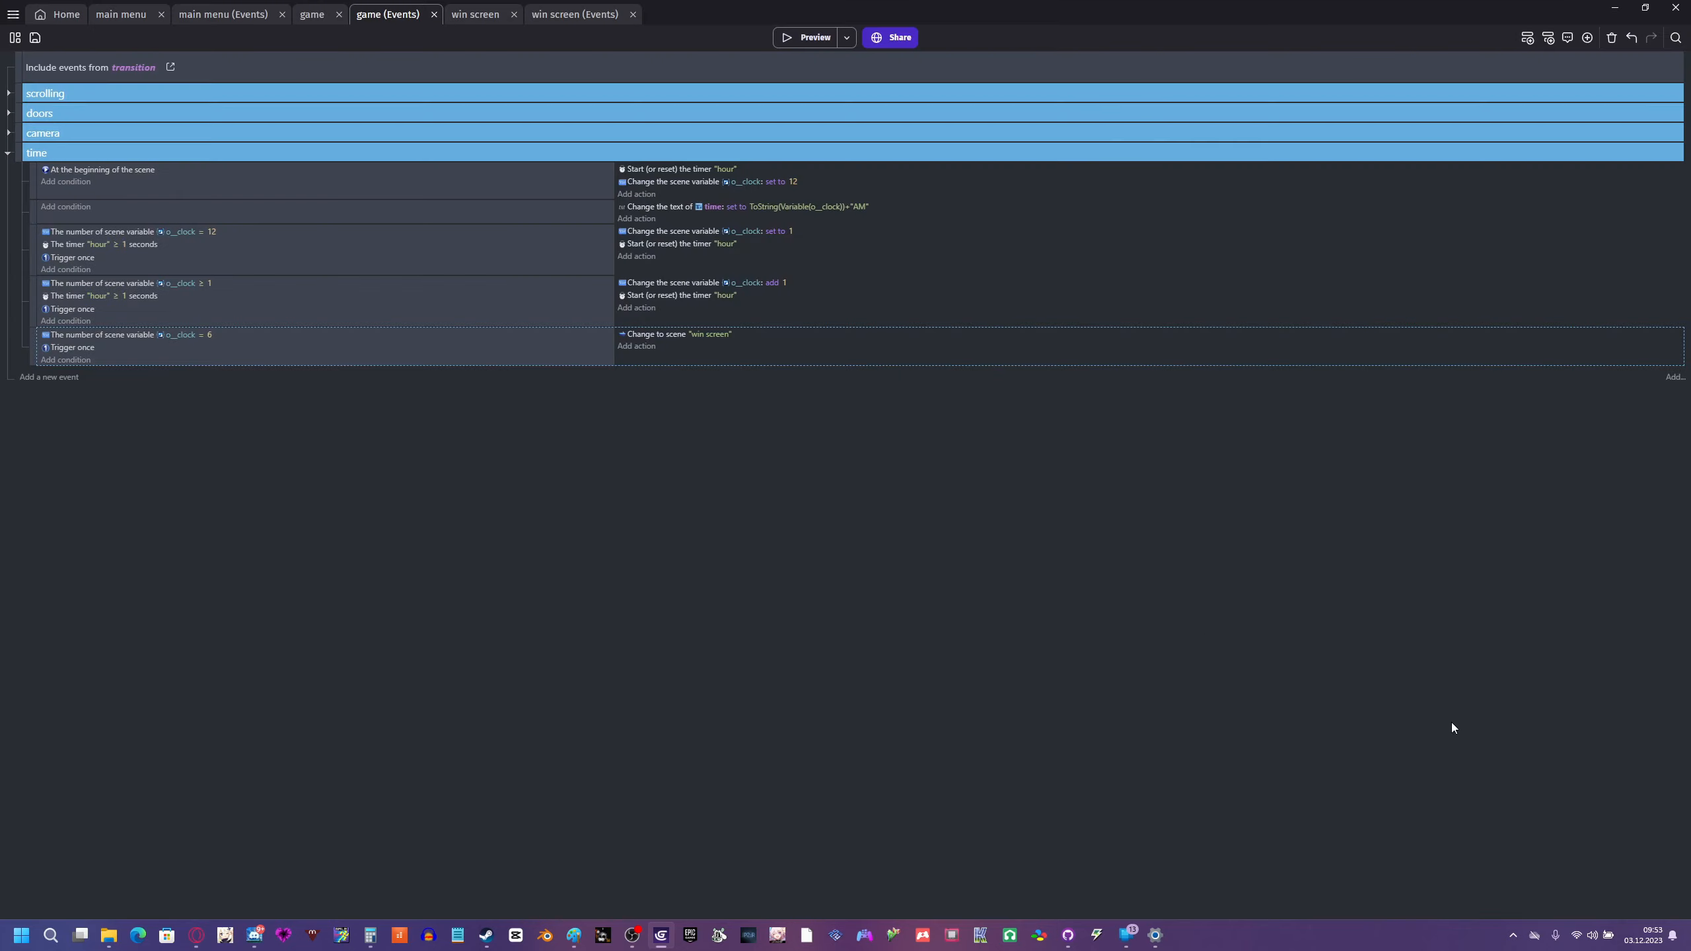
click(820, 37)
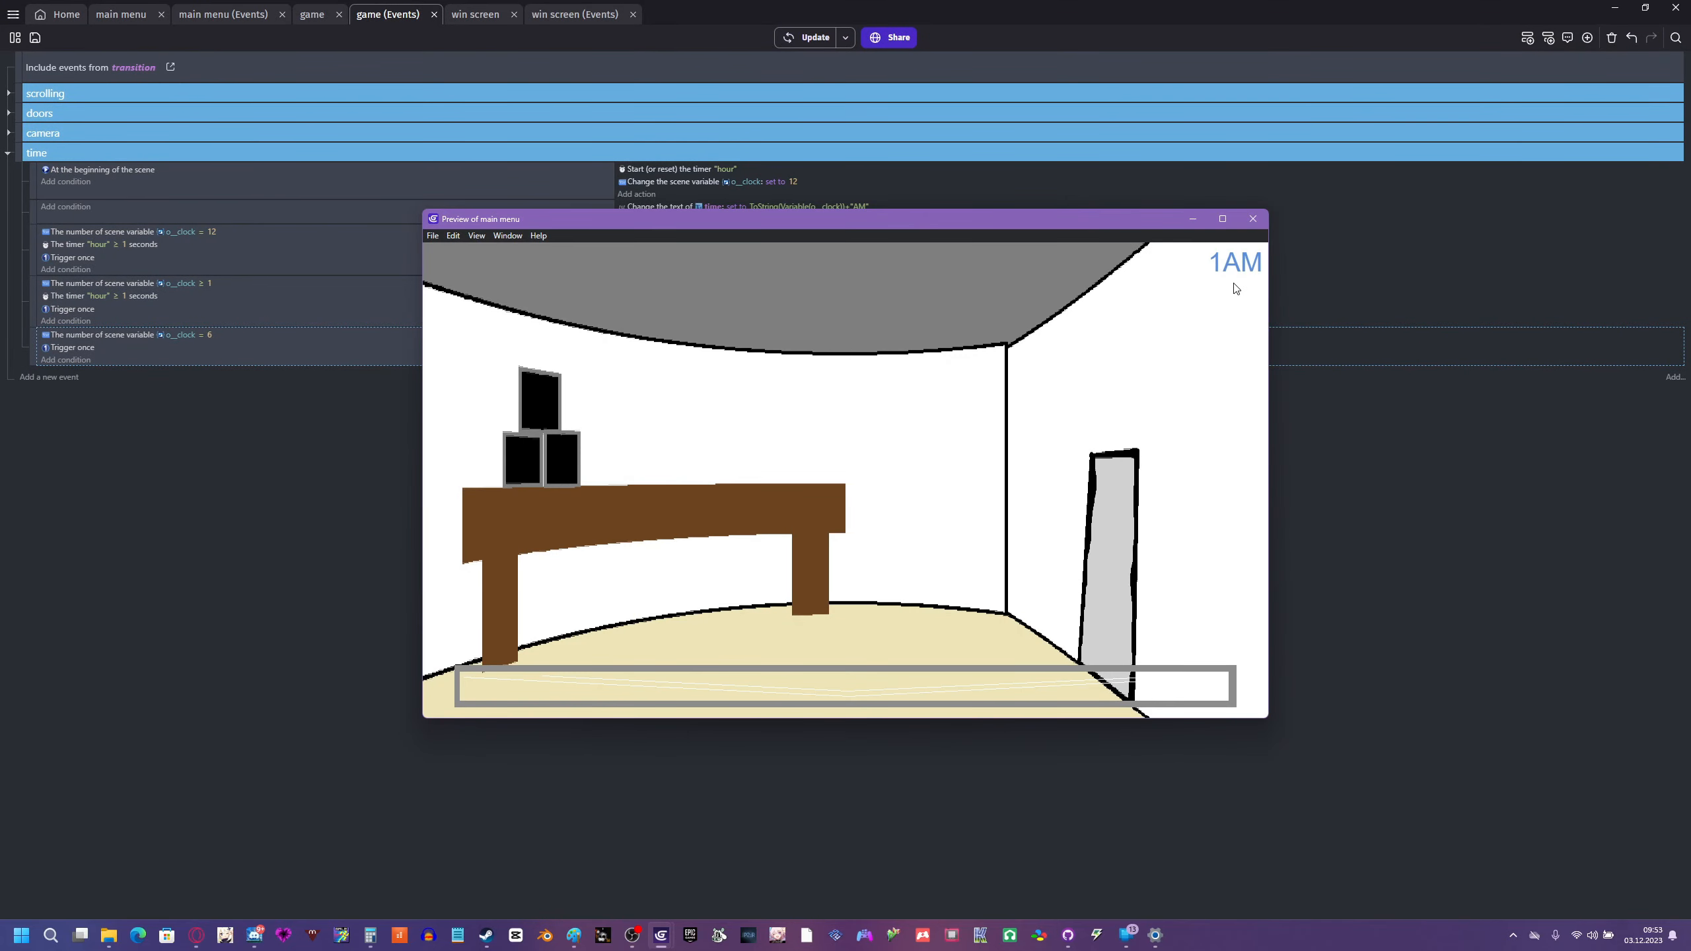